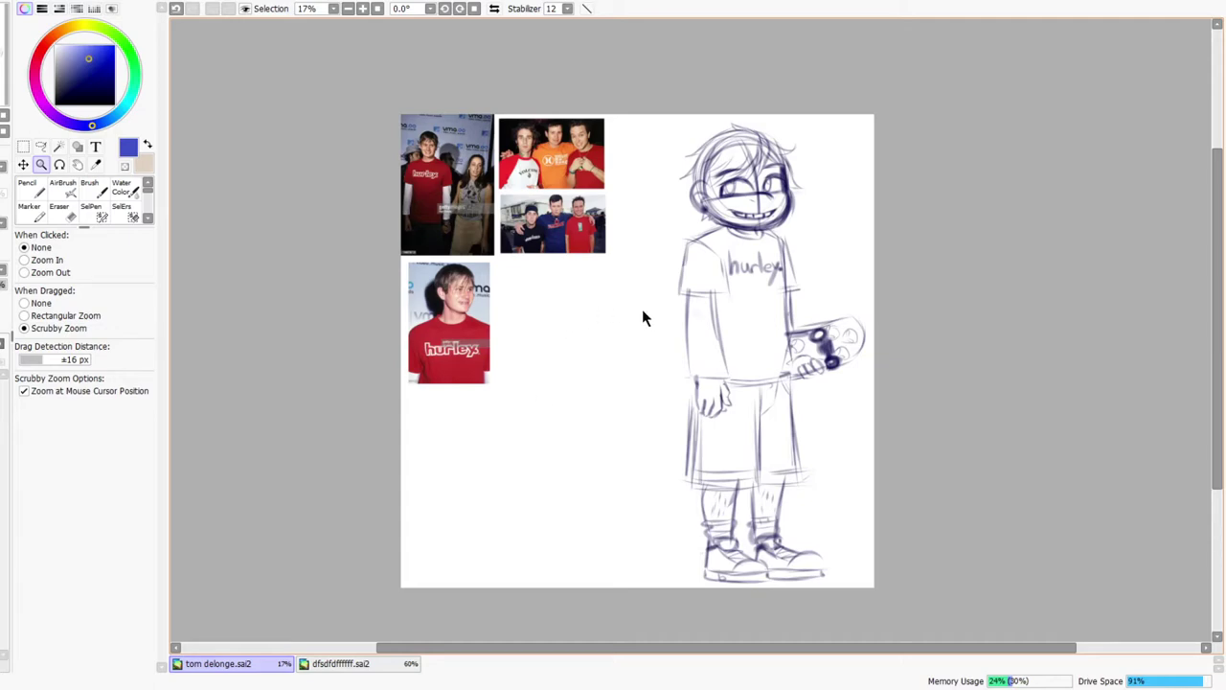
- Check the full-figure sketch in mirrored view and lower the sketch layer's opacity for inking over it
drag(728, 224, 765, 287)
drag(768, 368, 816, 343)
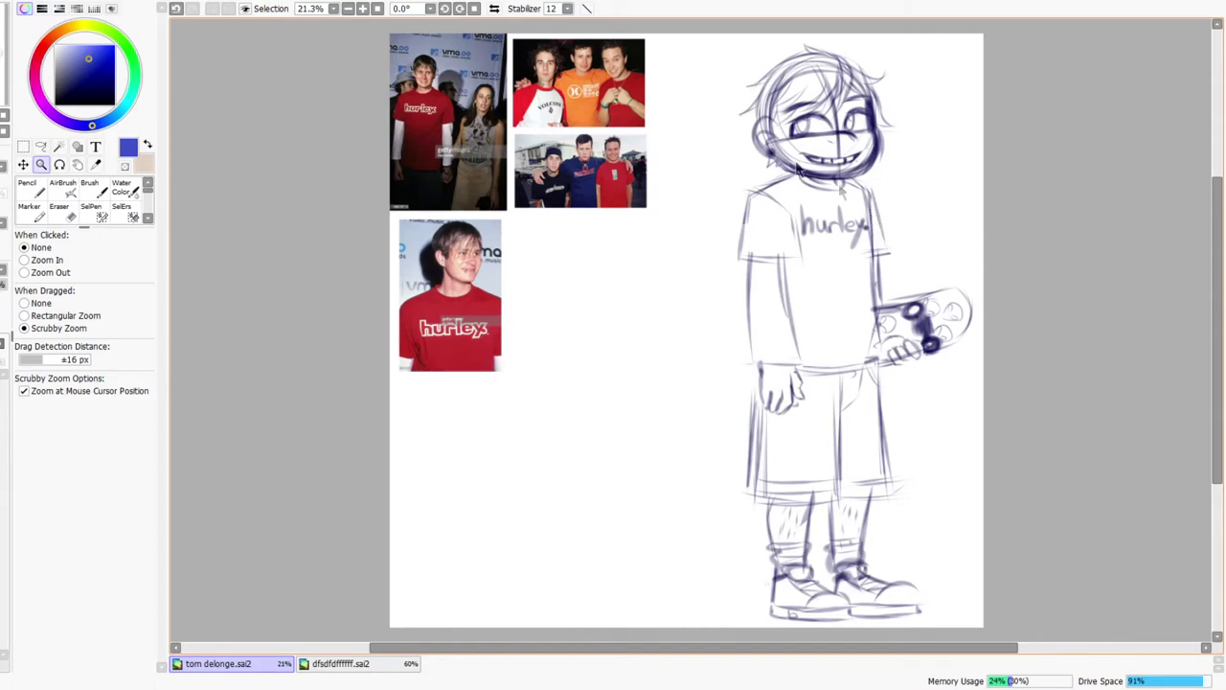
click(496, 10)
click(495, 10)
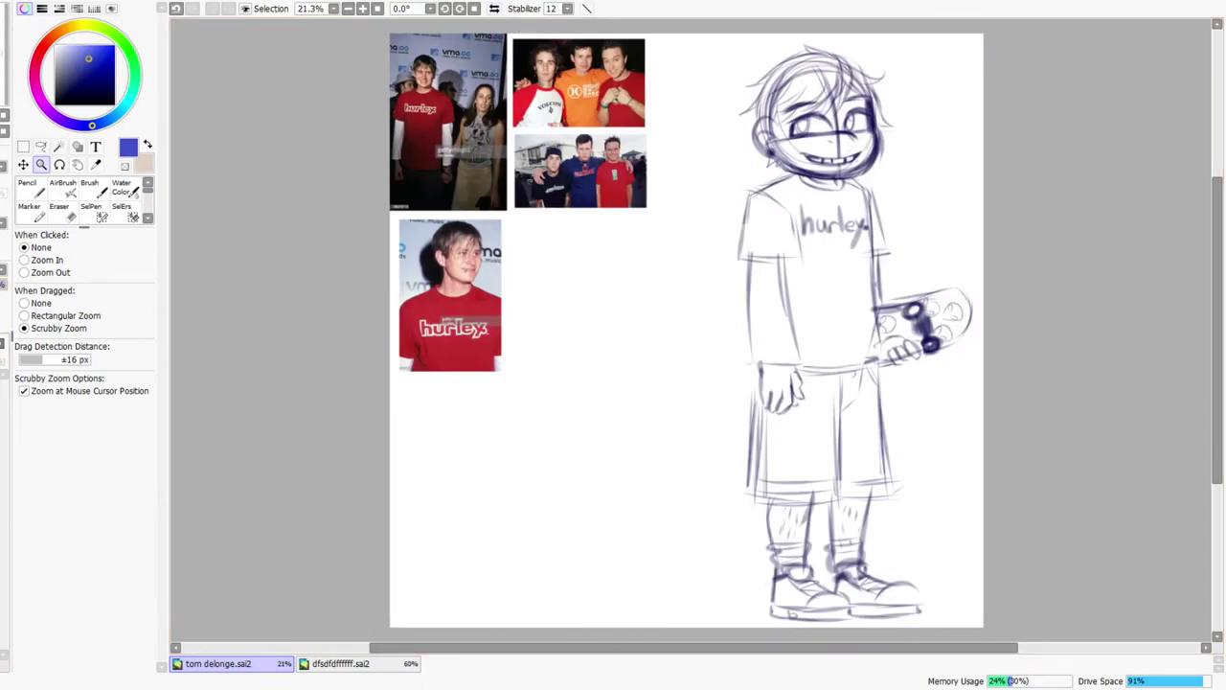
drag(3, 284, 0, 285)
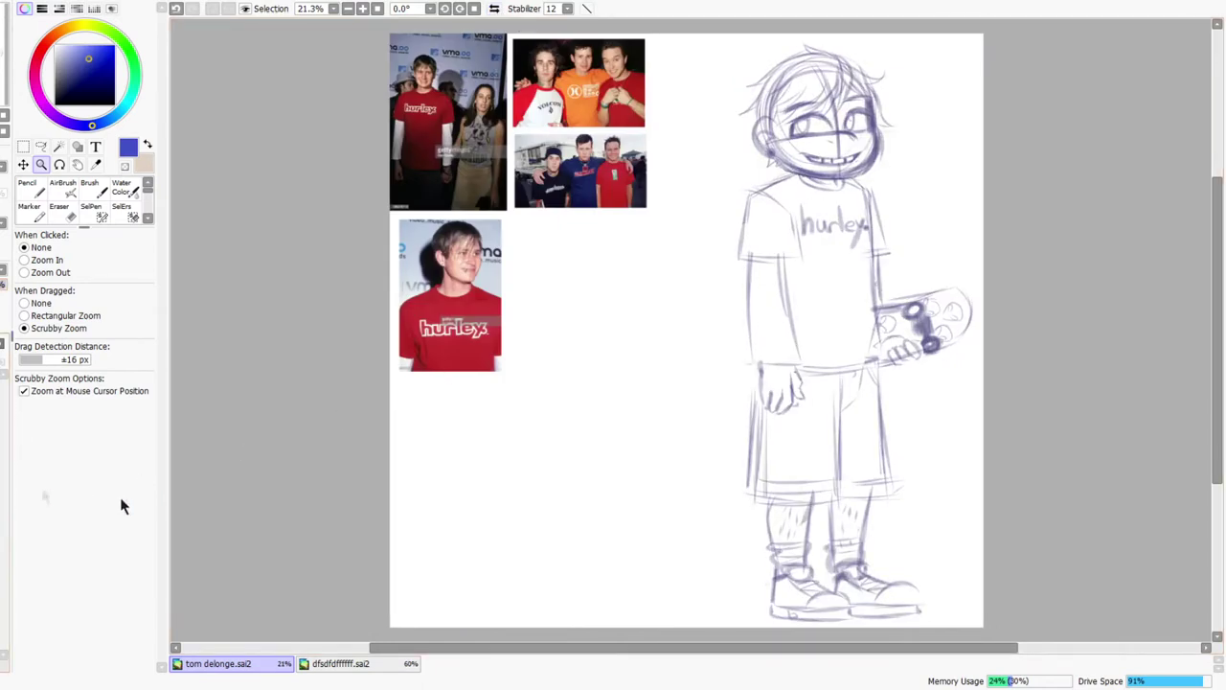
- Mirror the canvas view, choose the Pencil, and set both drawing colours to black for inking the fringe
drag(879, 139, 844, 165)
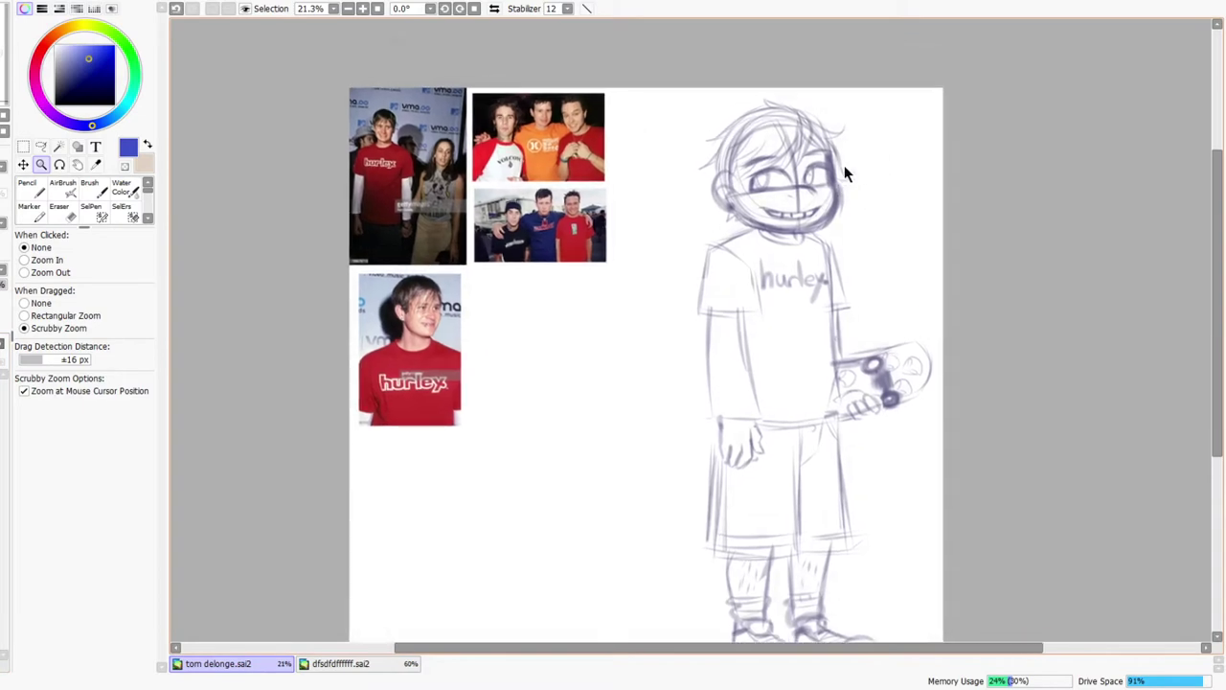
scroll(844, 165, up, 2)
click(494, 8)
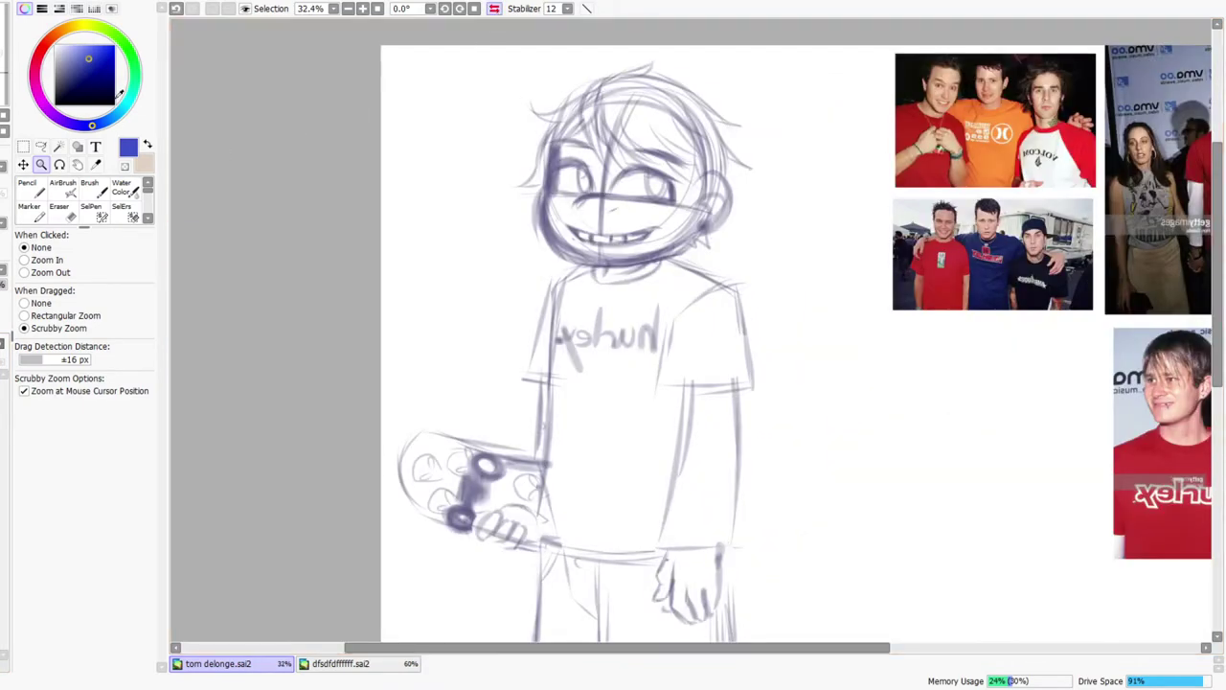
click(28, 189)
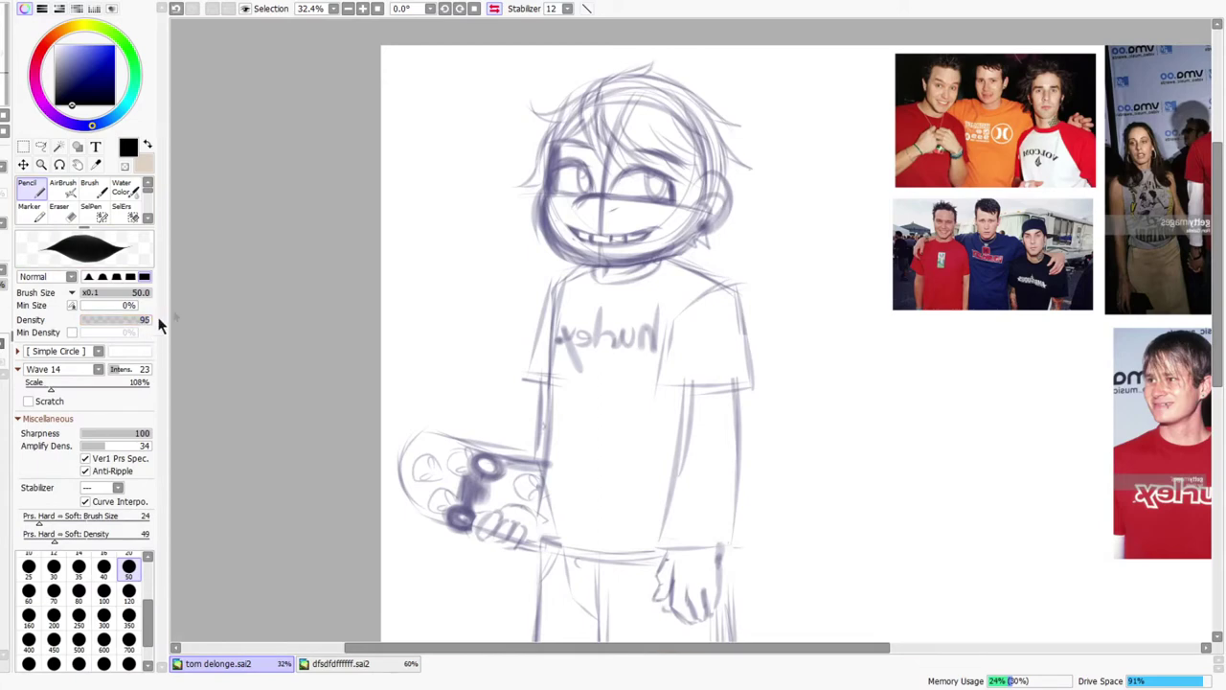
click(41, 165)
drag(545, 123, 780, 163)
drag(505, 71, 596, 379)
key(ctrl+z)
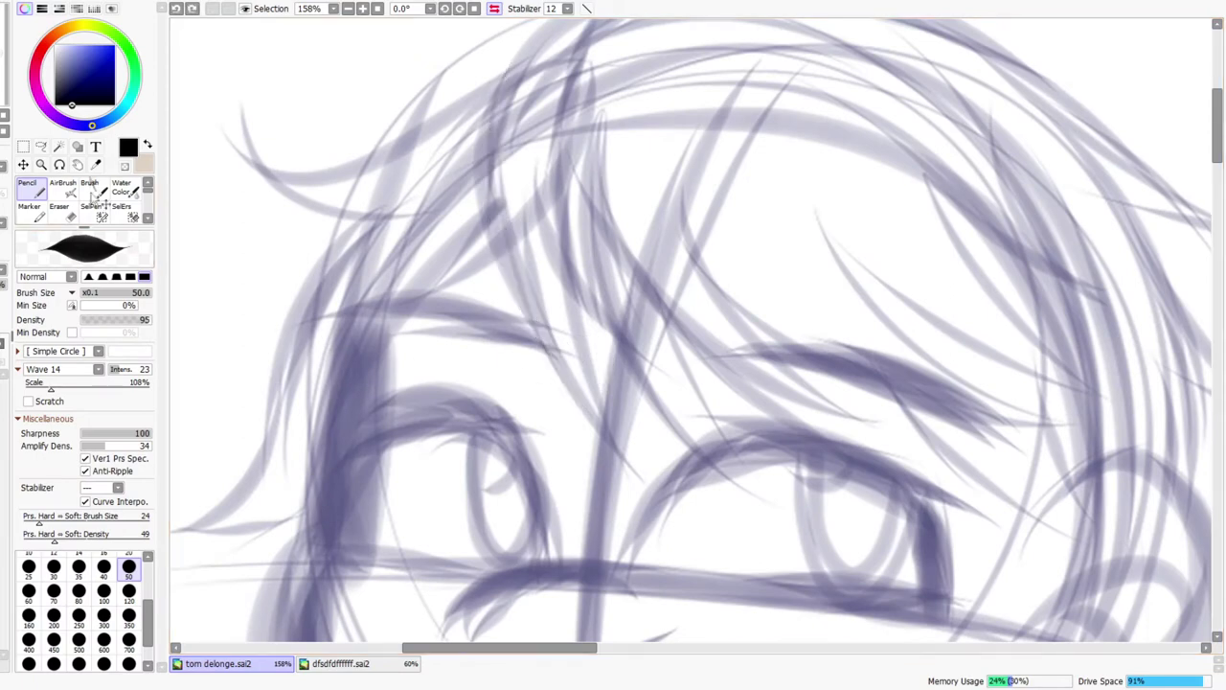
click(148, 145)
drag(80, 94, 82, 190)
mouse_move(491, 92)
mouse_down()
mouse_move(483, 160)
mouse_move(670, 451)
mouse_up()
key(ctrl+z)
drag(491, 91, 630, 421)
key(ctrl+z)
mouse_move(498, 96)
mouse_down()
mouse_move(500, 201)
mouse_move(602, 428)
mouse_up()
drag(557, 244, 621, 448)
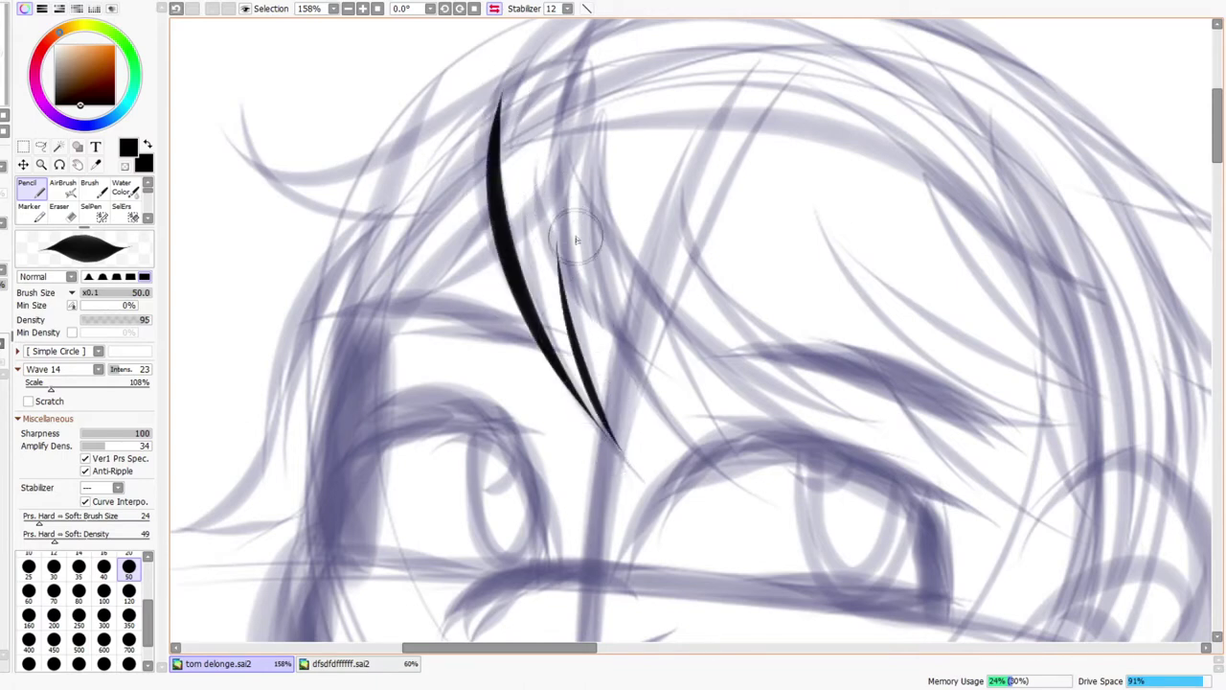
drag(533, 156, 632, 335)
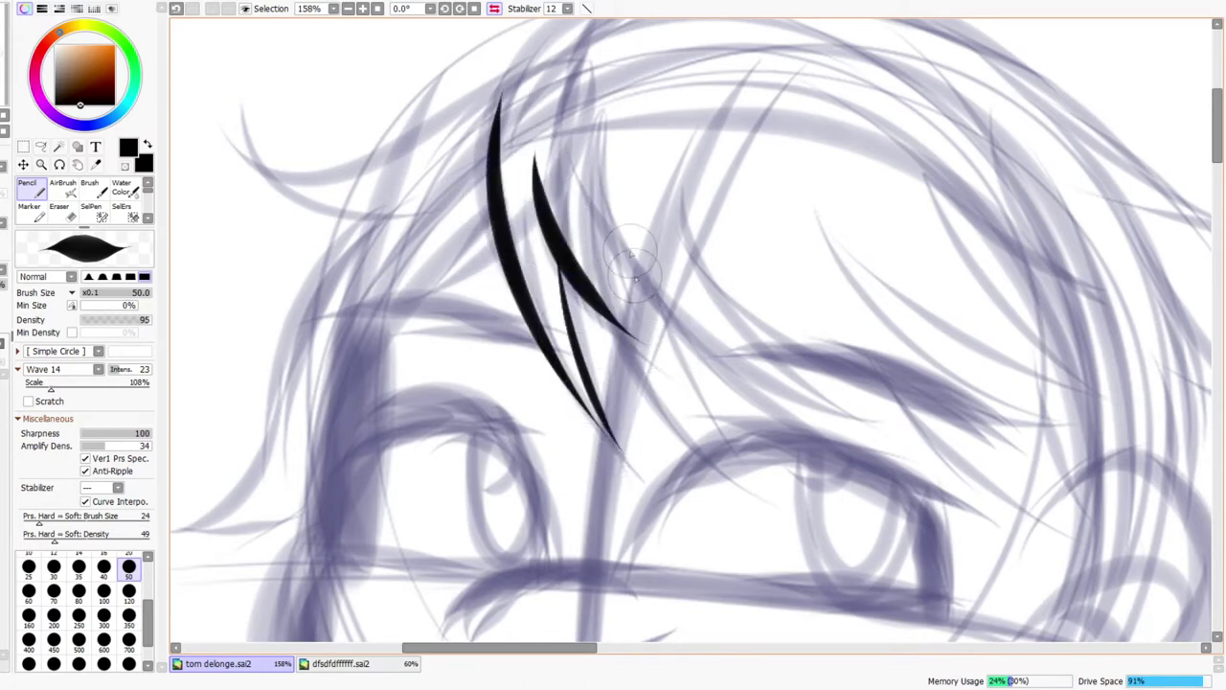
mouse_move(593, 213)
mouse_down()
mouse_move(501, 247)
mouse_move(665, 551)
mouse_up()
key(ctrl+z)
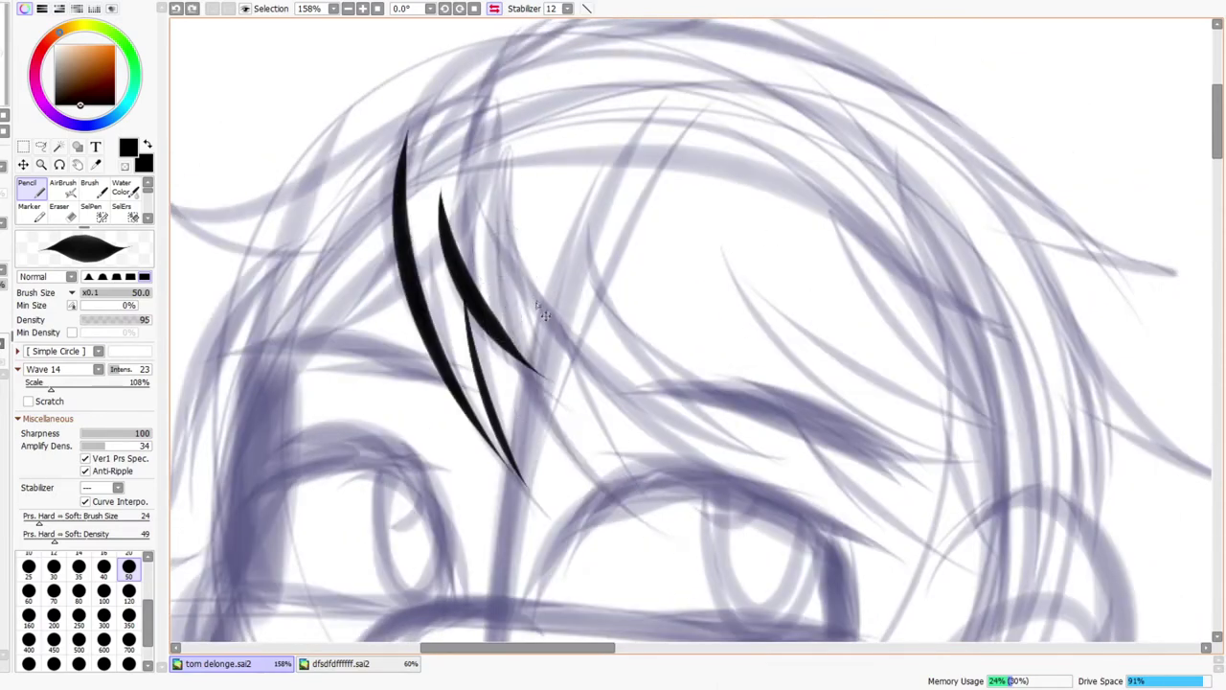
drag(490, 256, 671, 536)
key(ctrl+z)
key(ctrl+z)
key(ctrl+z)
drag(445, 235, 608, 551)
key(ctrl+z)
key(ctrl+z)
- Ink the first pointed fringe lock between the eyes with two converging strokes and erase the overshoot at its tip
scroll(432, 168, down, 3)
drag(386, 46, 657, 515)
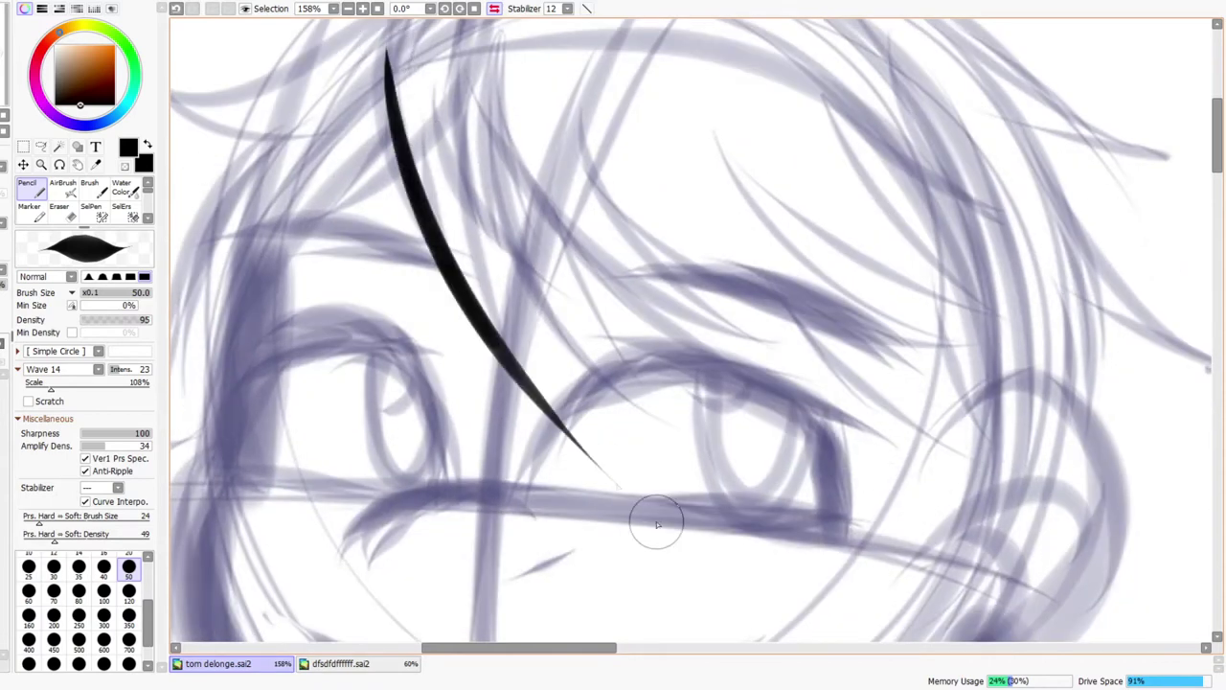
drag(468, 176, 574, 448)
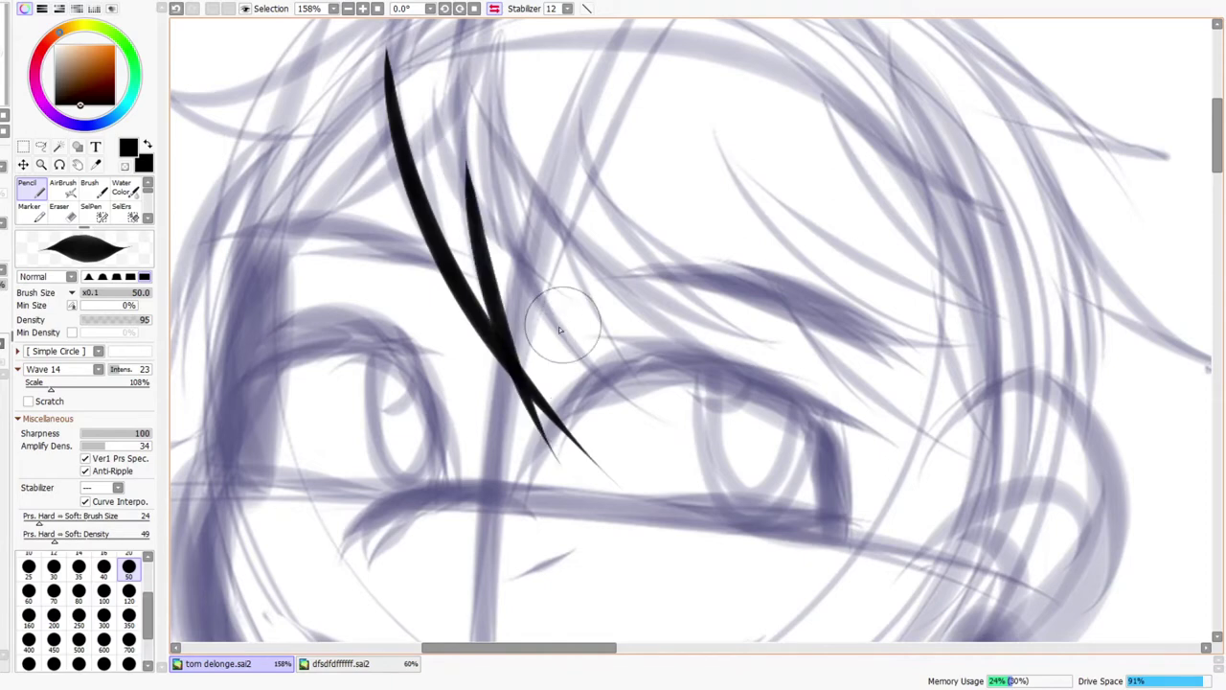
key(e)
mouse_move(544, 375)
mouse_down()
mouse_move(565, 431)
mouse_move(537, 364)
mouse_move(578, 452)
mouse_move(470, 355)
mouse_move(546, 432)
mouse_move(492, 383)
mouse_move(562, 475)
mouse_up()
drag(477, 357, 552, 444)
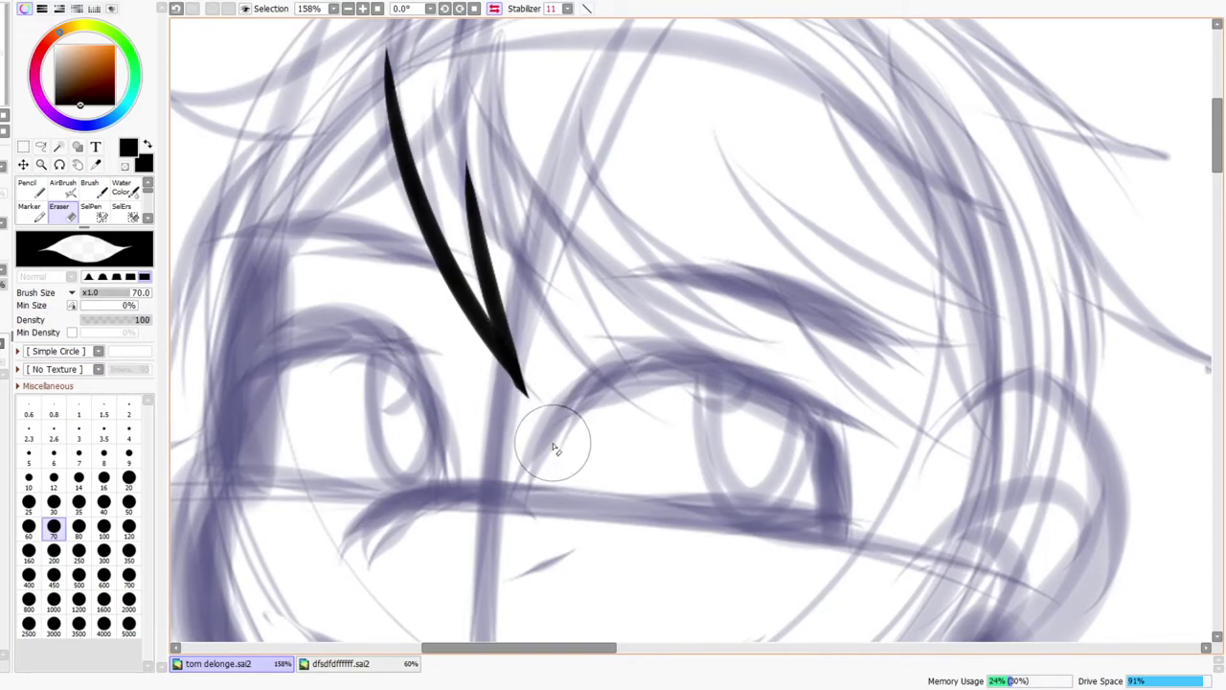
drag(477, 358, 536, 410)
- Ink a curved strand crossing the first lock's inner line and erase the line end protruding above their crossing
key(ctrl+space)
drag(650, 201, 616, 250)
key(space)
mouse_move(631, 207)
mouse_down()
mouse_move(626, 291)
mouse_move(622, 237)
mouse_move(583, 254)
mouse_up()
key(ctrl+space)
drag(502, 219, 692, 443)
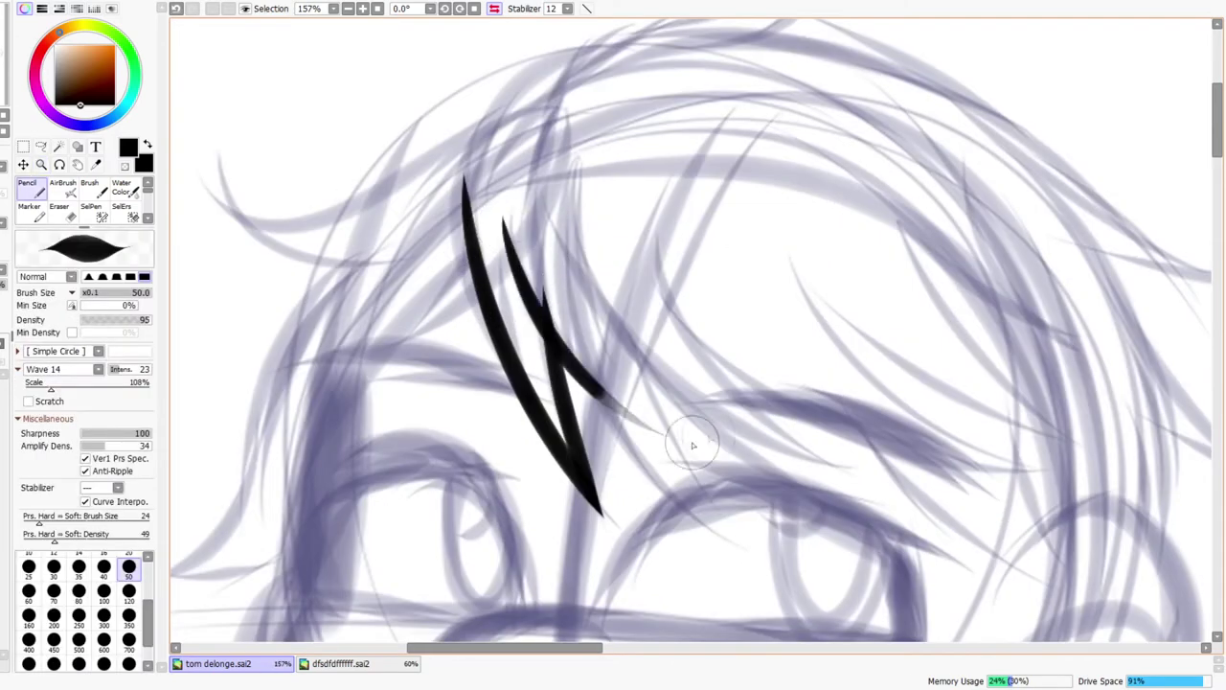
key(ctrl+z)
drag(507, 215, 661, 425)
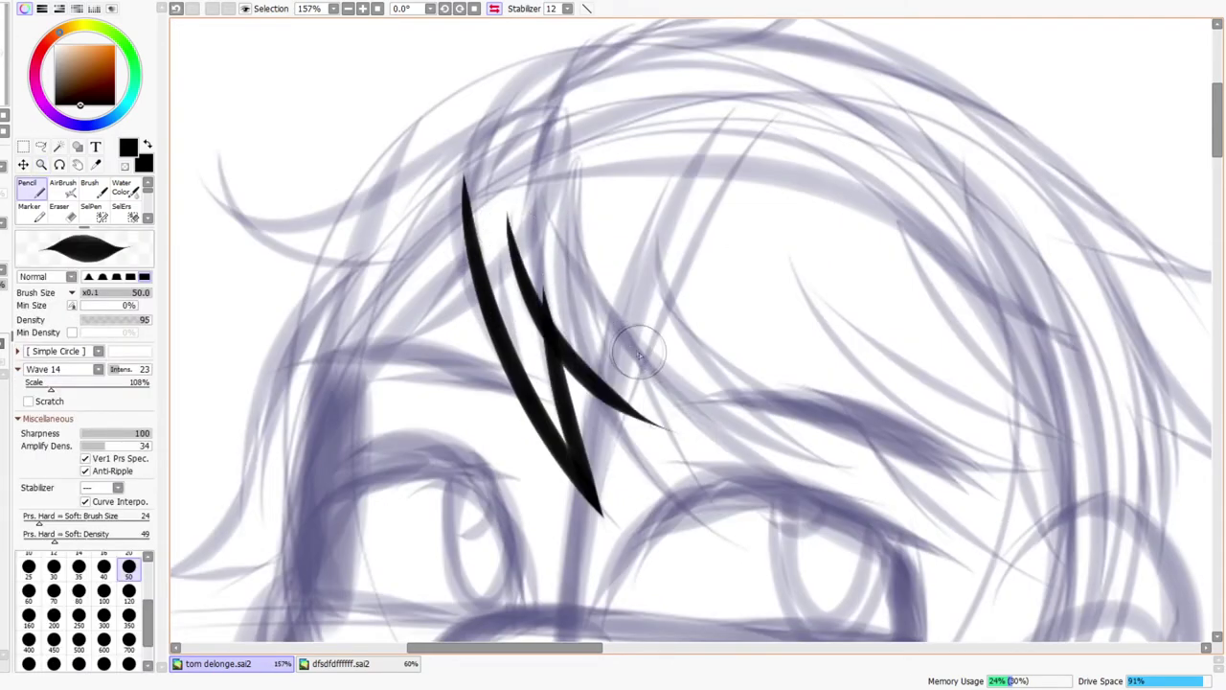
key(e)
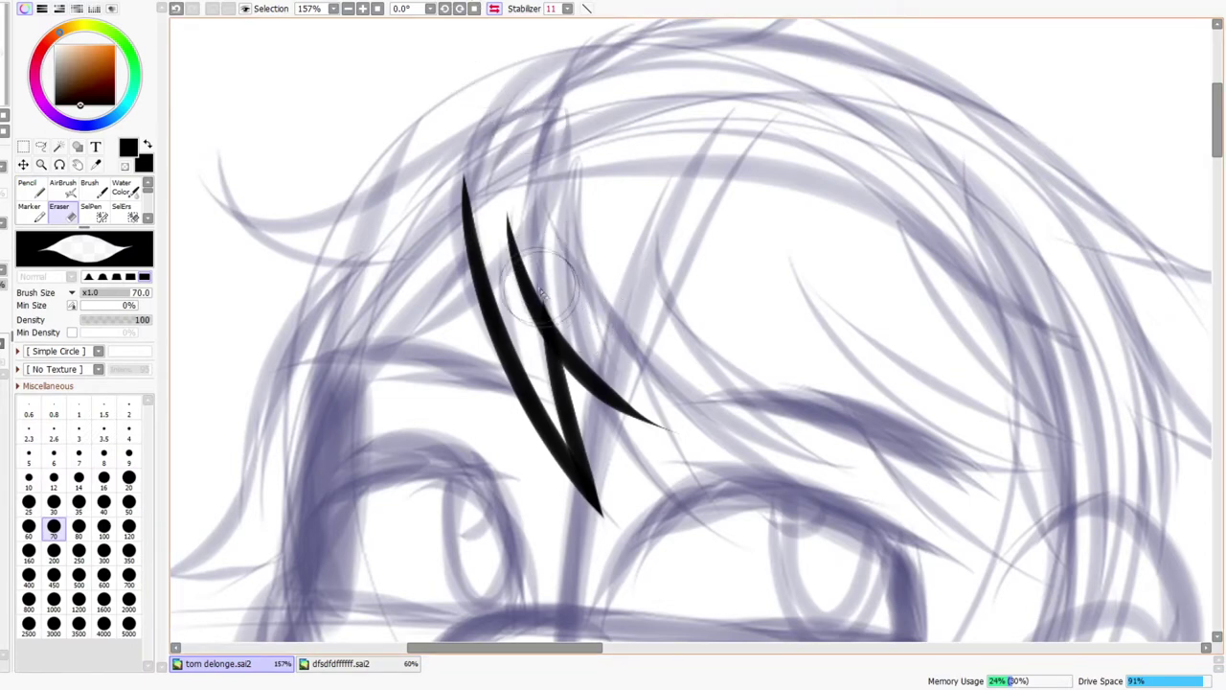
- Shorten the loose lower end of the second fringe strand with the Eraser while viewing the canvas unmirrored
key(ctrl+space)
drag(668, 262, 647, 303)
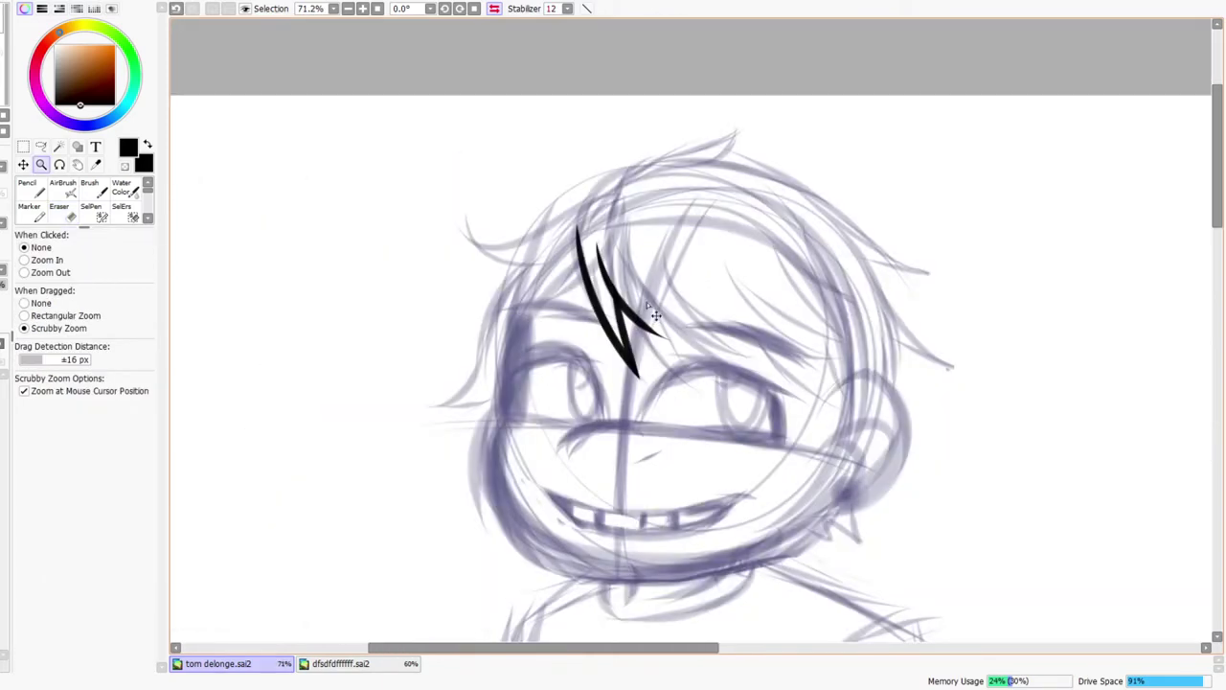
click(496, 9)
drag(761, 293, 770, 272)
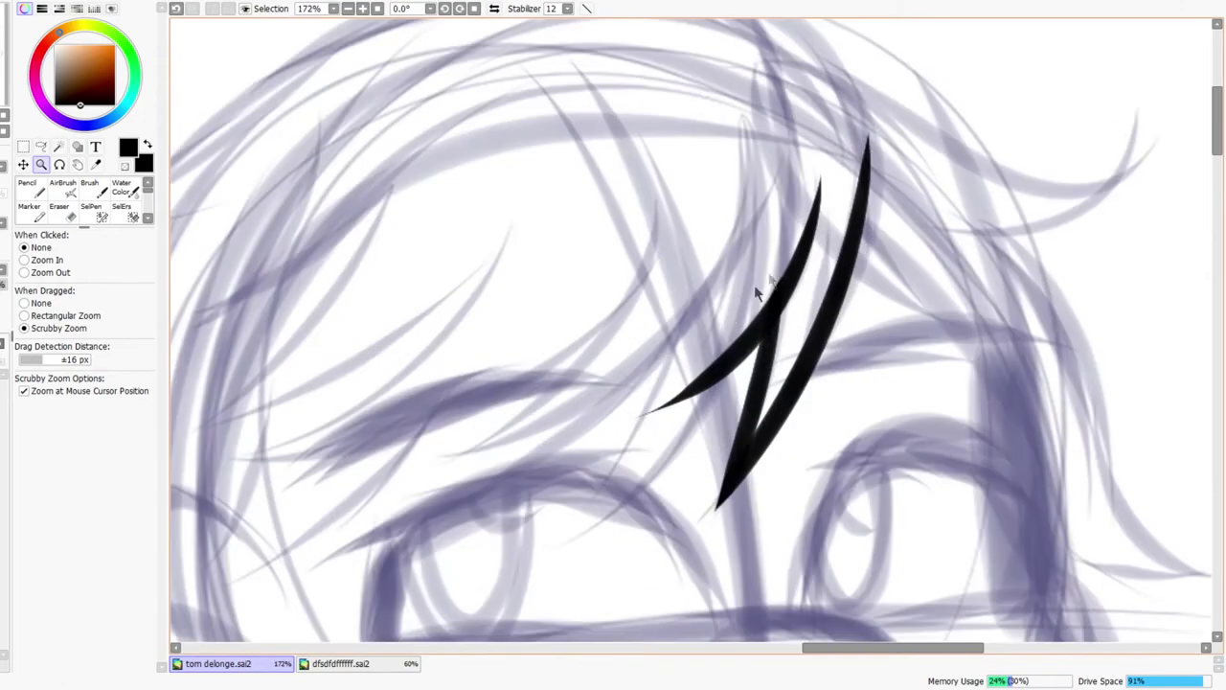
drag(630, 417, 724, 316)
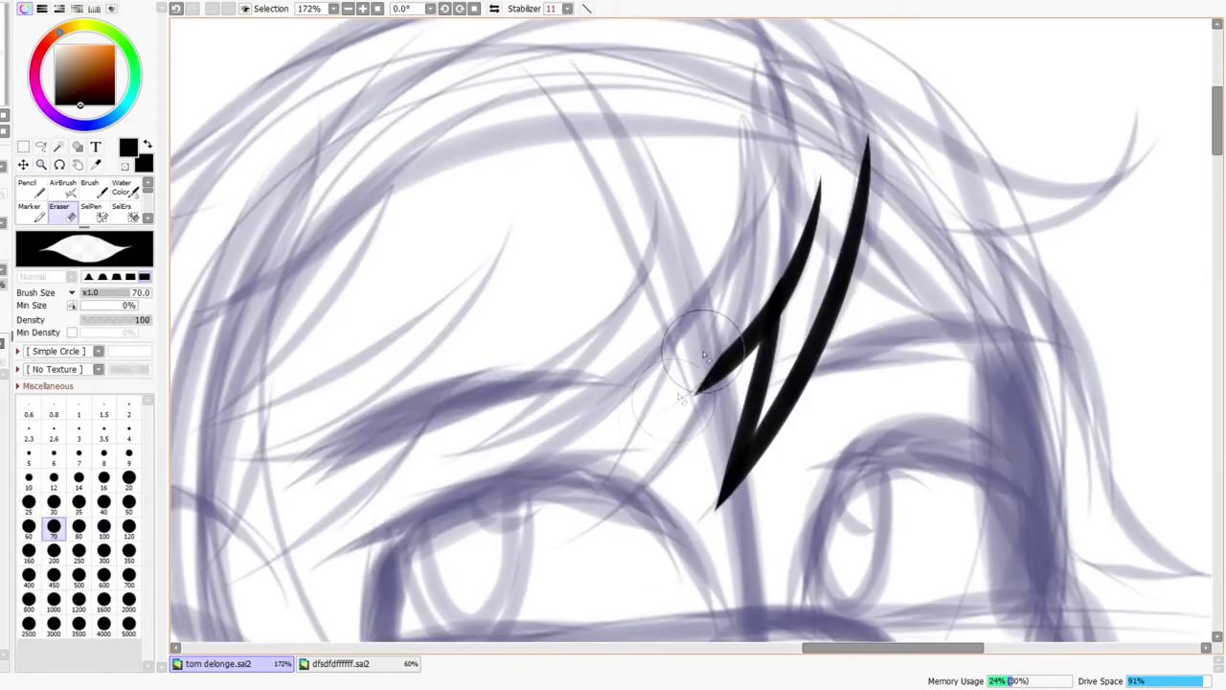
click(494, 8)
- Ink a second pointed fringe lock beside the first with two converging strokes reaching down over the nearer eye
mouse_move(737, 432)
mouse_down()
mouse_move(629, 473)
mouse_move(589, 401)
mouse_up()
key(n)
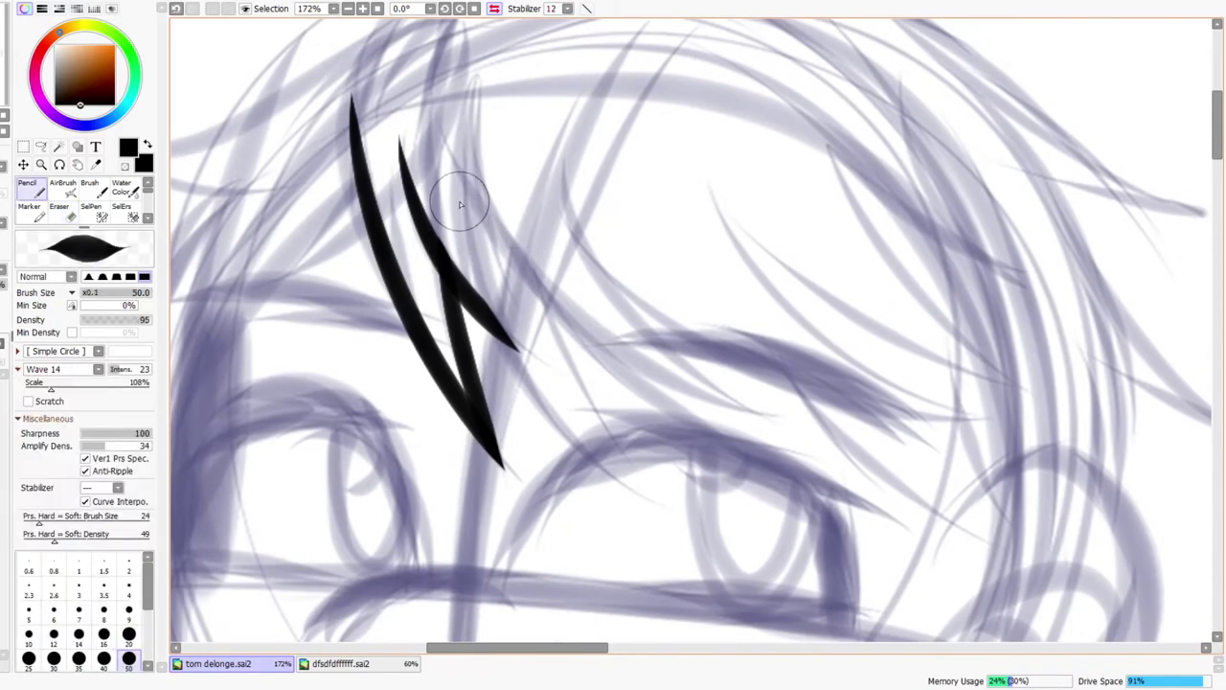
drag(459, 204, 684, 481)
key(ctrl+z)
drag(462, 203, 642, 484)
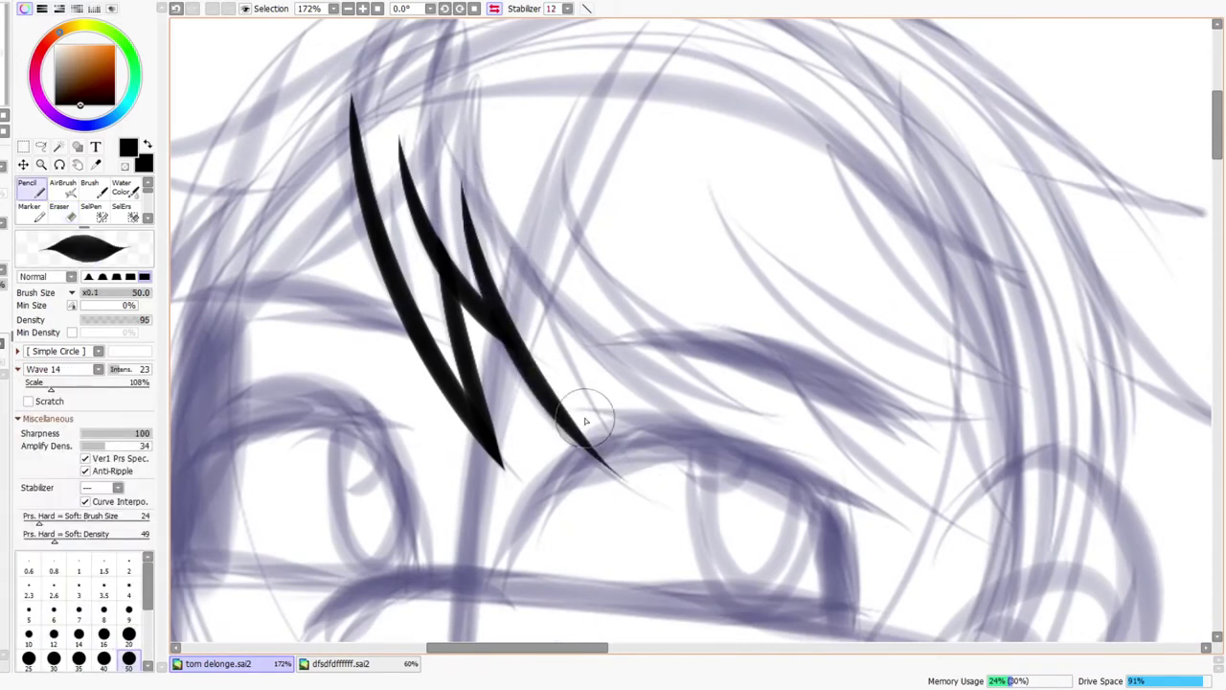
key(ctrl+z)
drag(463, 199, 659, 506)
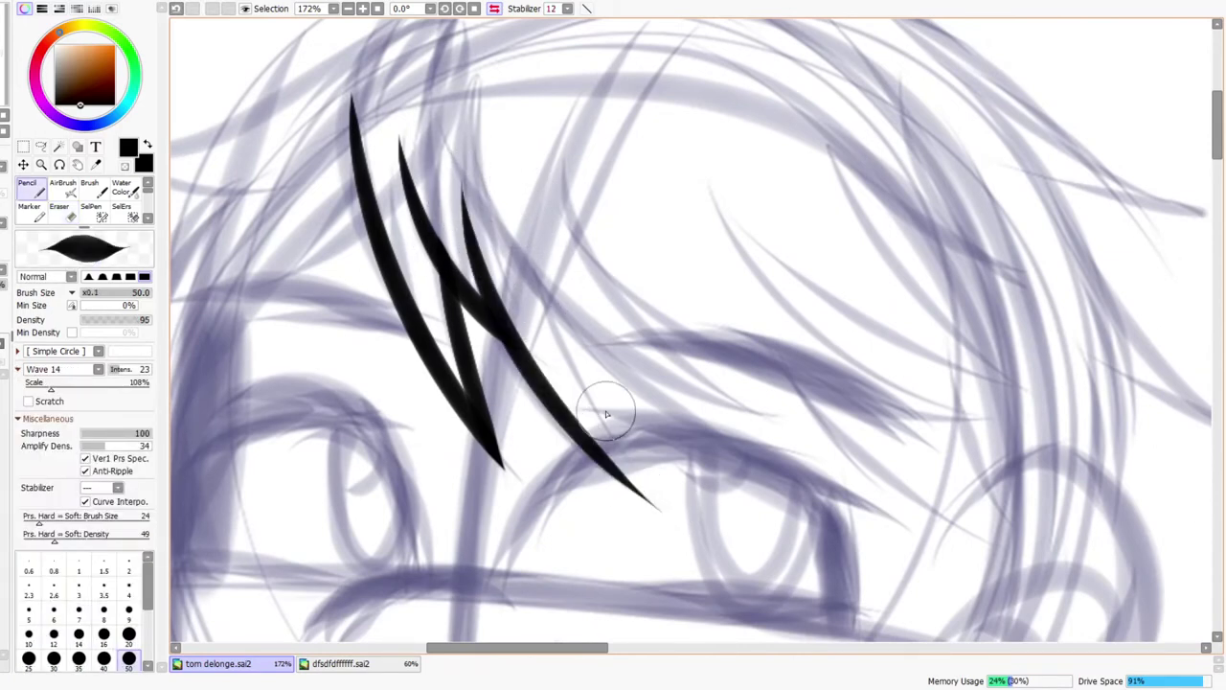
drag(532, 273, 687, 546)
key(ctrl+z)
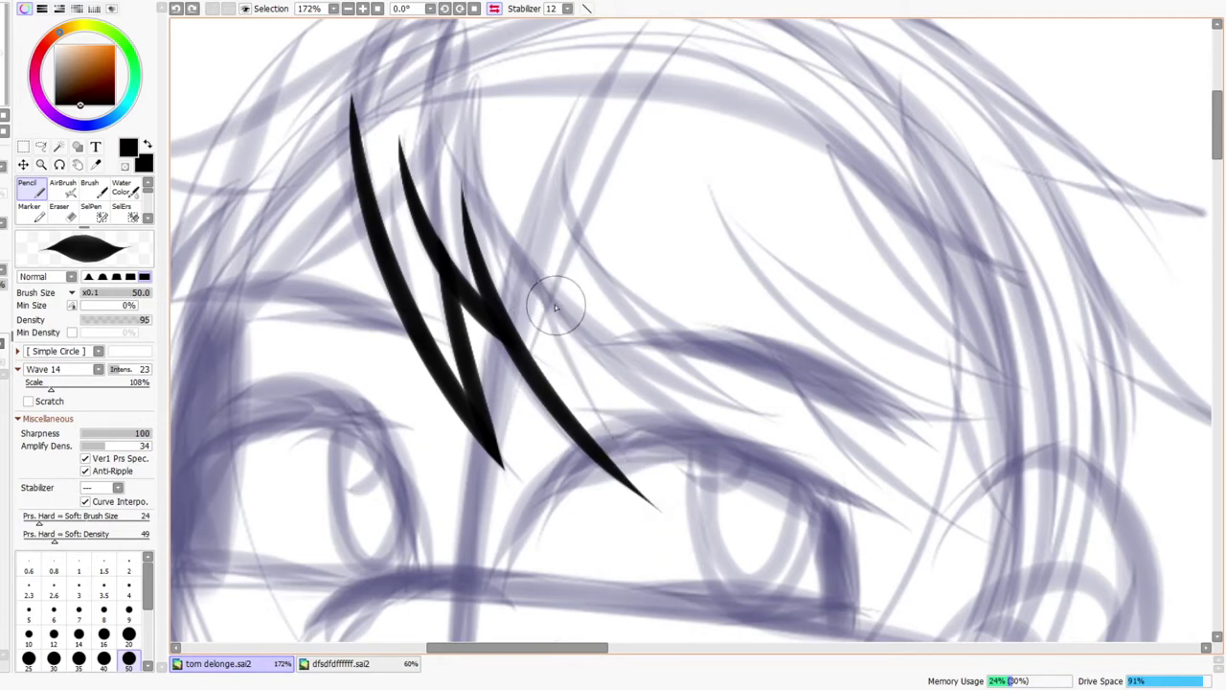
drag(555, 307, 648, 517)
- Try inking a long strand sweeping from the second fringe lock over the eye and trimming the lock's tip
drag(492, 205, 814, 450)
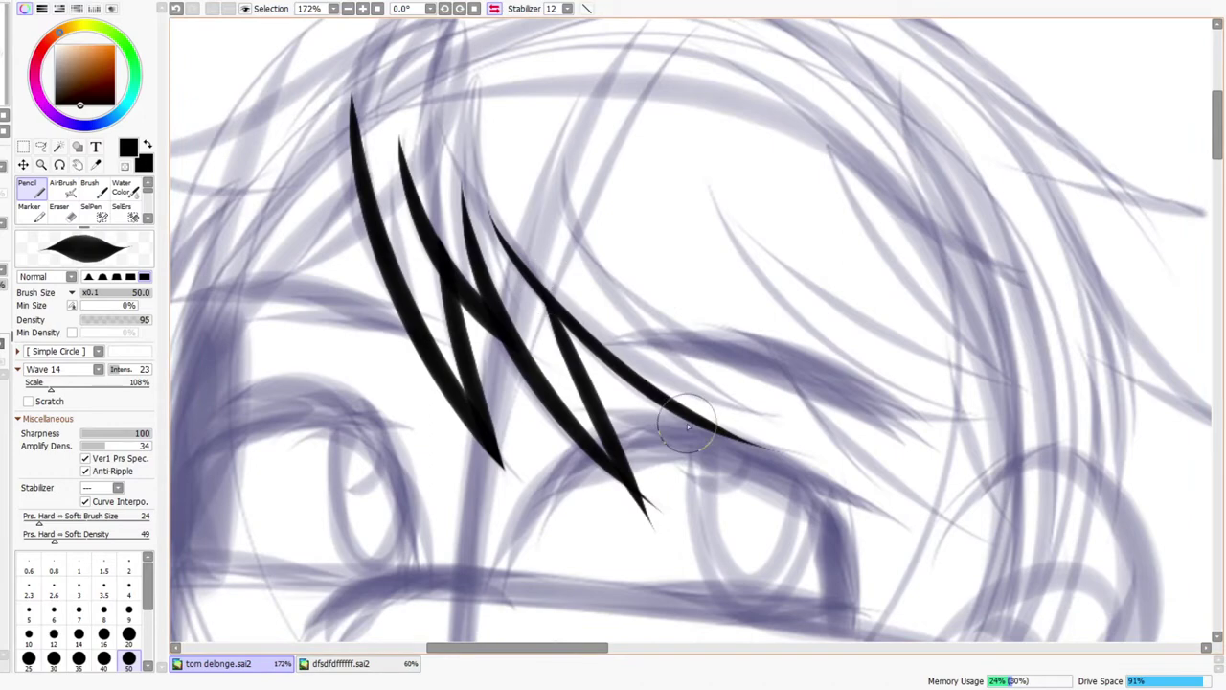
drag(689, 467, 661, 460)
key(e)
mouse_move(638, 520)
mouse_down()
mouse_move(621, 483)
mouse_move(672, 540)
mouse_move(579, 498)
mouse_move(657, 548)
mouse_move(584, 498)
mouse_move(647, 537)
mouse_move(591, 486)
mouse_up()
key(z)
drag(689, 362, 661, 409)
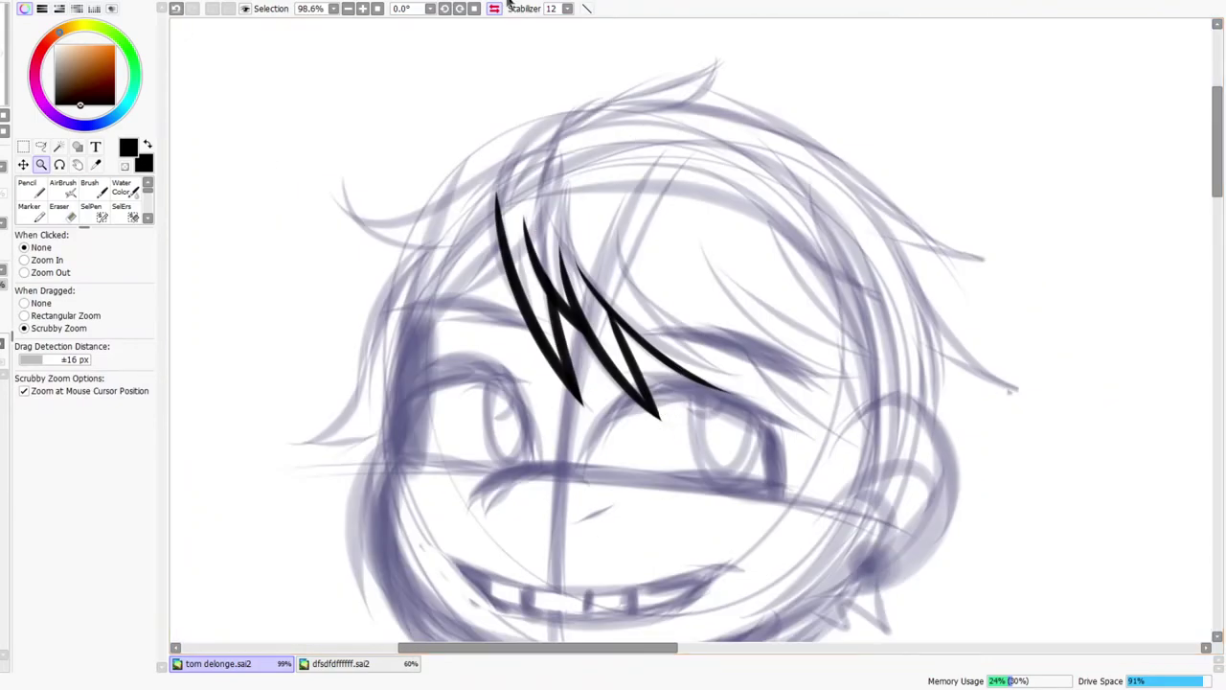
click(495, 9)
drag(702, 357, 714, 342)
drag(692, 384, 726, 313)
key(n)
drag(624, 222, 394, 496)
mouse_move(473, 430)
mouse_down()
mouse_move(366, 517)
mouse_move(795, 273)
mouse_up()
key(ctrl+z)
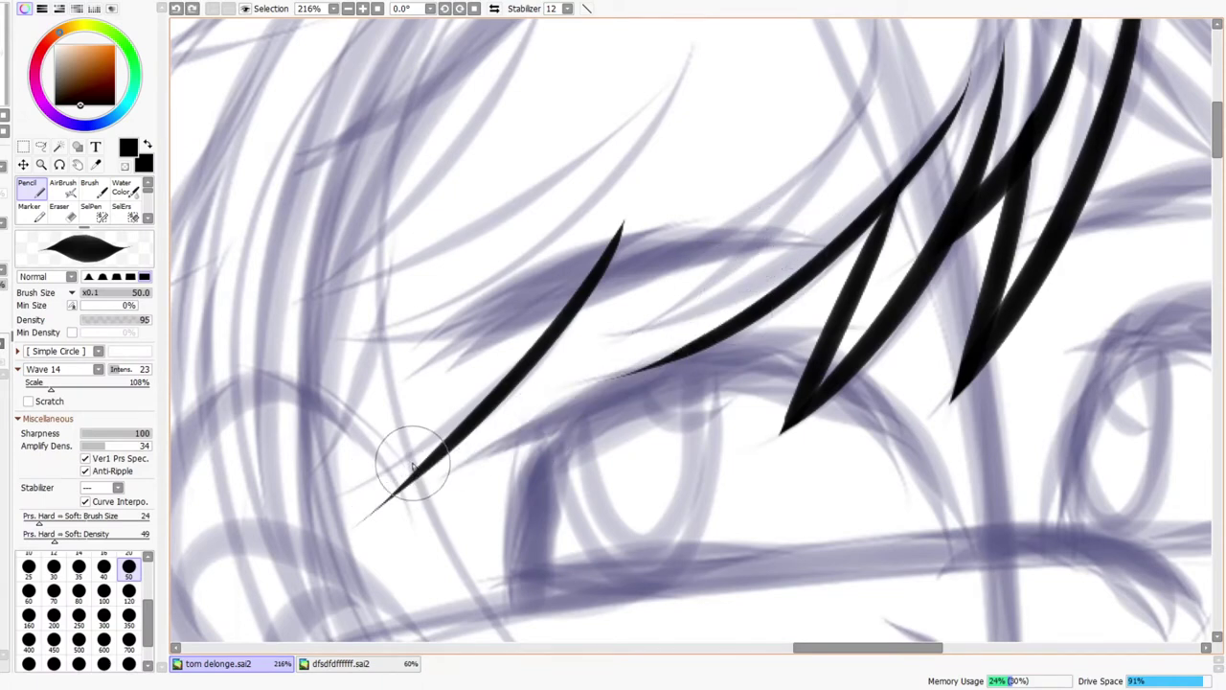
drag(384, 471, 751, 321)
drag(508, 428, 747, 330)
key(ctrl+z)
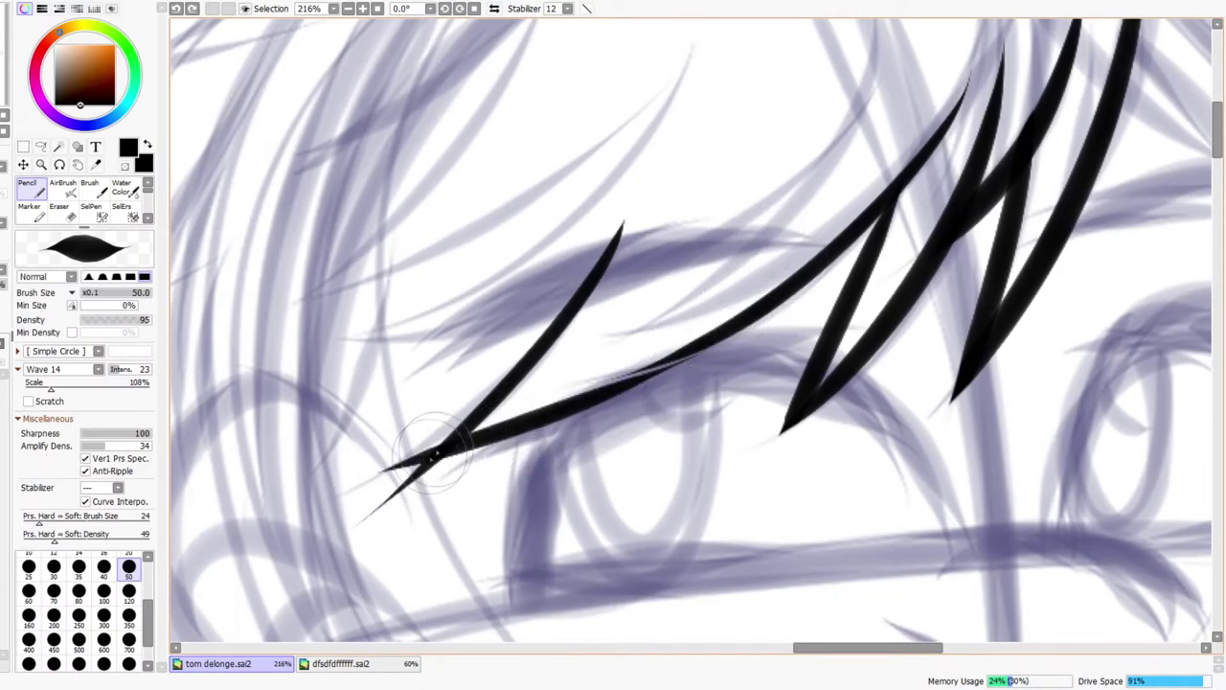
drag(428, 455, 759, 316)
mouse_move(579, 409)
mouse_down()
mouse_move(841, 230)
mouse_move(934, 220)
mouse_move(934, 192)
mouse_up()
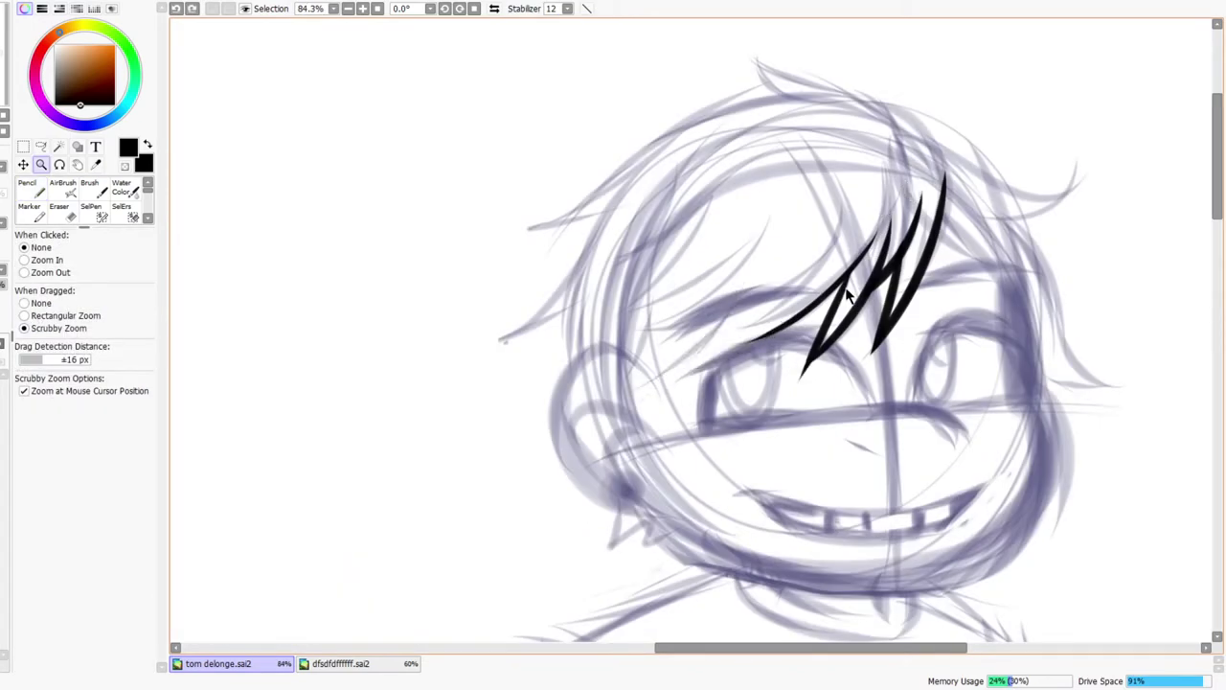
- Erase the long strand over the eye and clean up the overshooting tip of the second fringe lock
drag(819, 365, 839, 359)
key(e)
drag(776, 380, 779, 390)
mouse_move(770, 324)
mouse_down()
mouse_move(725, 416)
mouse_move(648, 512)
mouse_up()
drag(492, 479, 596, 410)
mouse_move(699, 320)
mouse_down()
mouse_move(648, 387)
mouse_move(697, 387)
mouse_move(761, 246)
mouse_move(752, 311)
mouse_move(795, 206)
mouse_move(819, 205)
mouse_move(795, 245)
mouse_move(800, 292)
mouse_move(857, 131)
mouse_move(807, 238)
mouse_up()
key(ctrl+space)
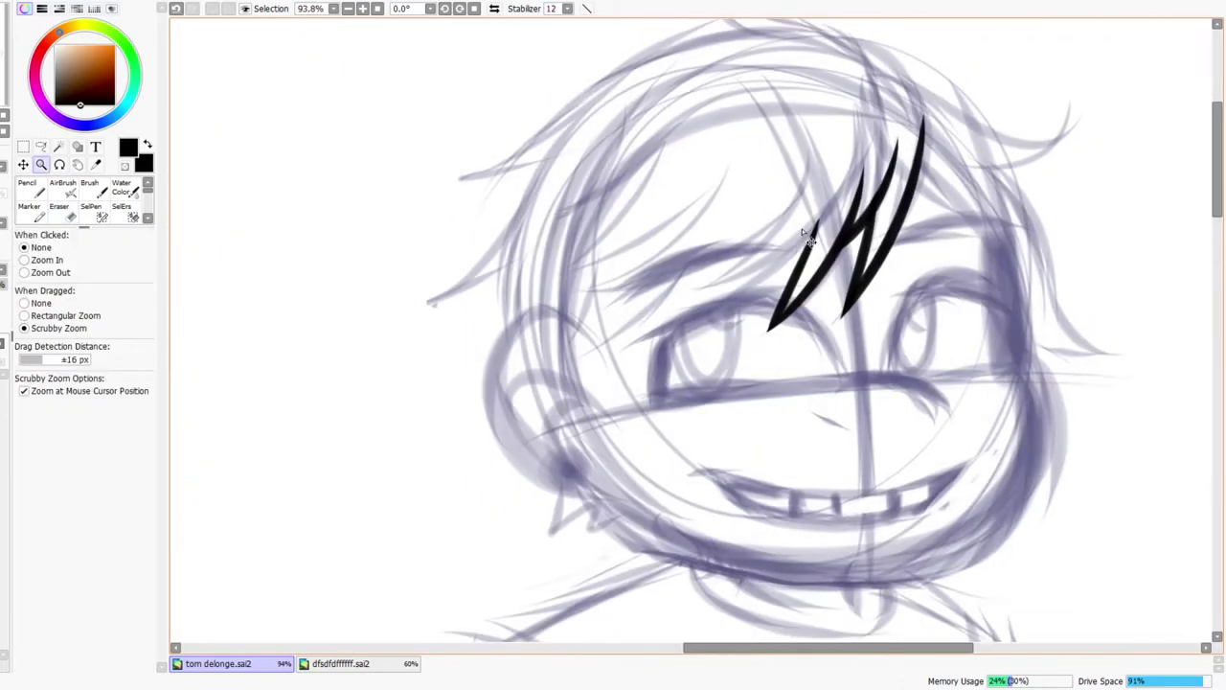
drag(698, 424, 664, 486)
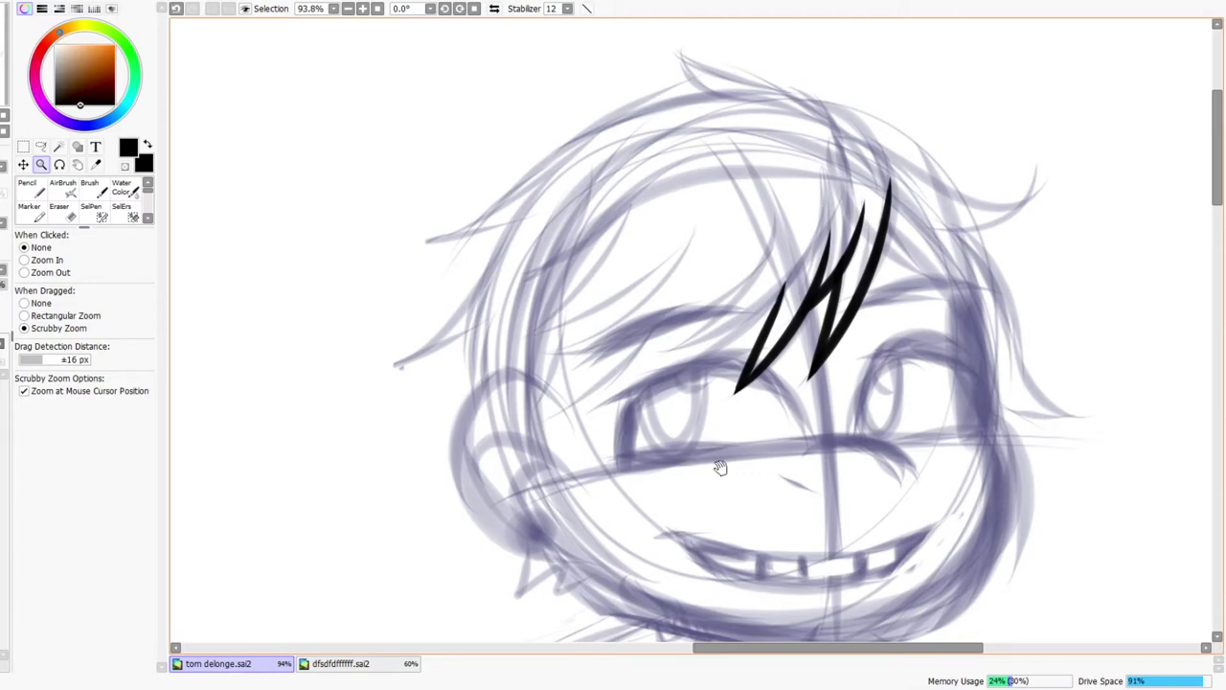
- Mirror the view and ink a new curved strand from the top of the second lock across the eyebrow's inner end
drag(719, 466, 696, 459)
click(494, 9)
drag(671, 305, 616, 329)
scroll(572, 305, up, 2)
key(n)
drag(438, 265, 813, 488)
key(ctrl+z)
mouse_move(400, 191)
mouse_down()
mouse_move(698, 473)
mouse_move(794, 487)
mouse_up()
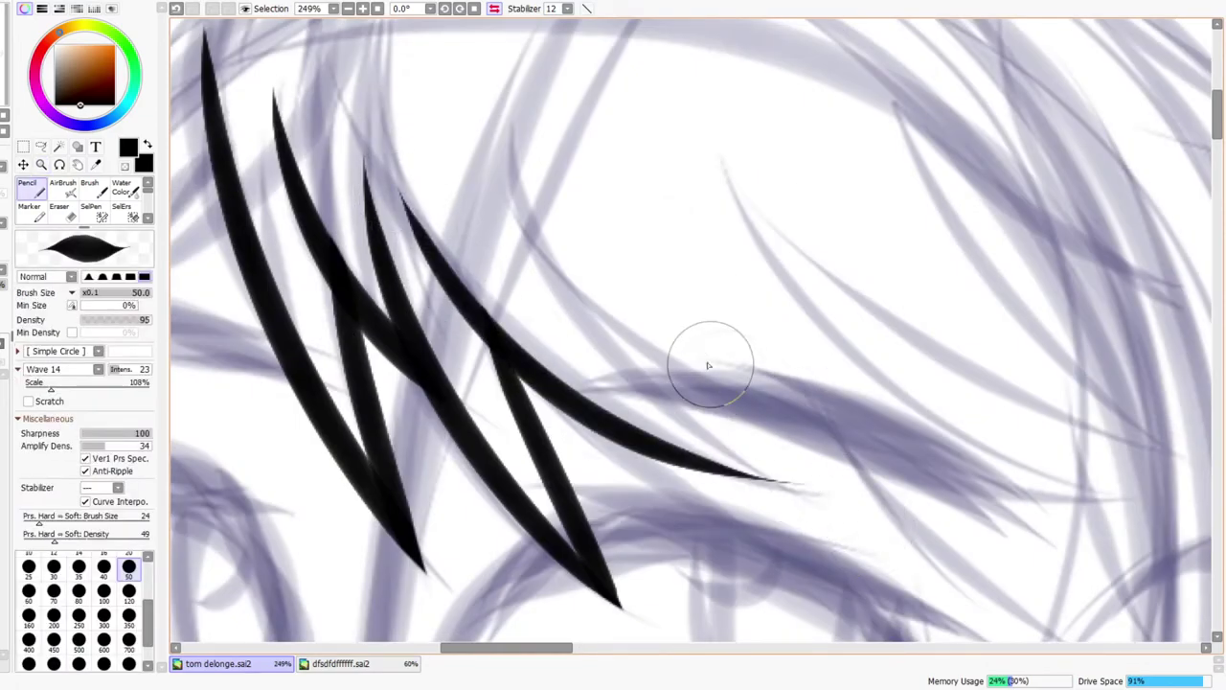
- Ink a large fringe lock sweeping over the eye toward the ear with two long converging strokes
drag(658, 288, 652, 276)
scroll(655, 278, up, 3)
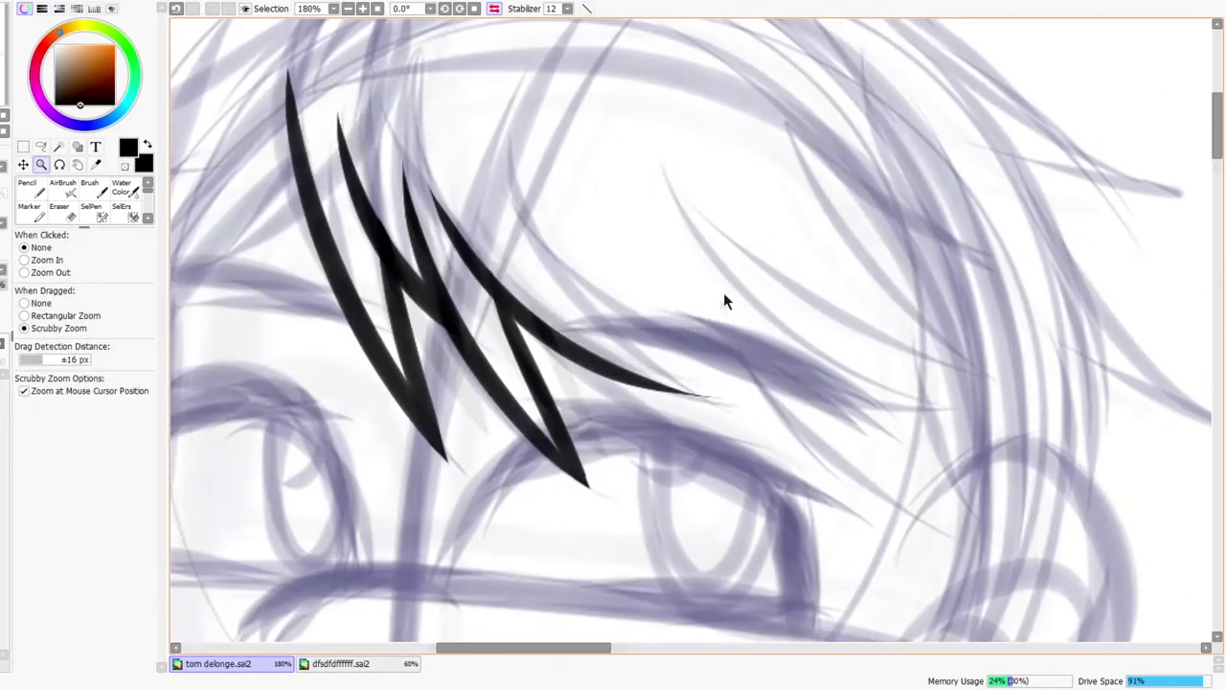
key(n)
drag(514, 320, 1051, 525)
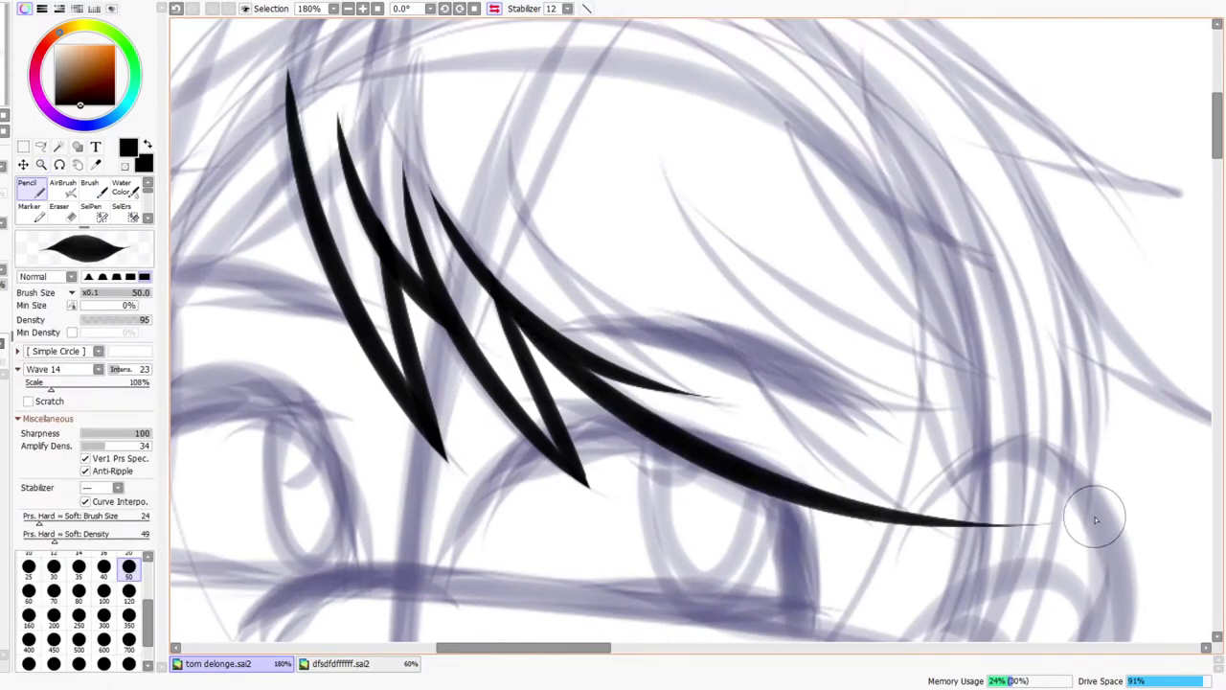
drag(726, 349, 1071, 574)
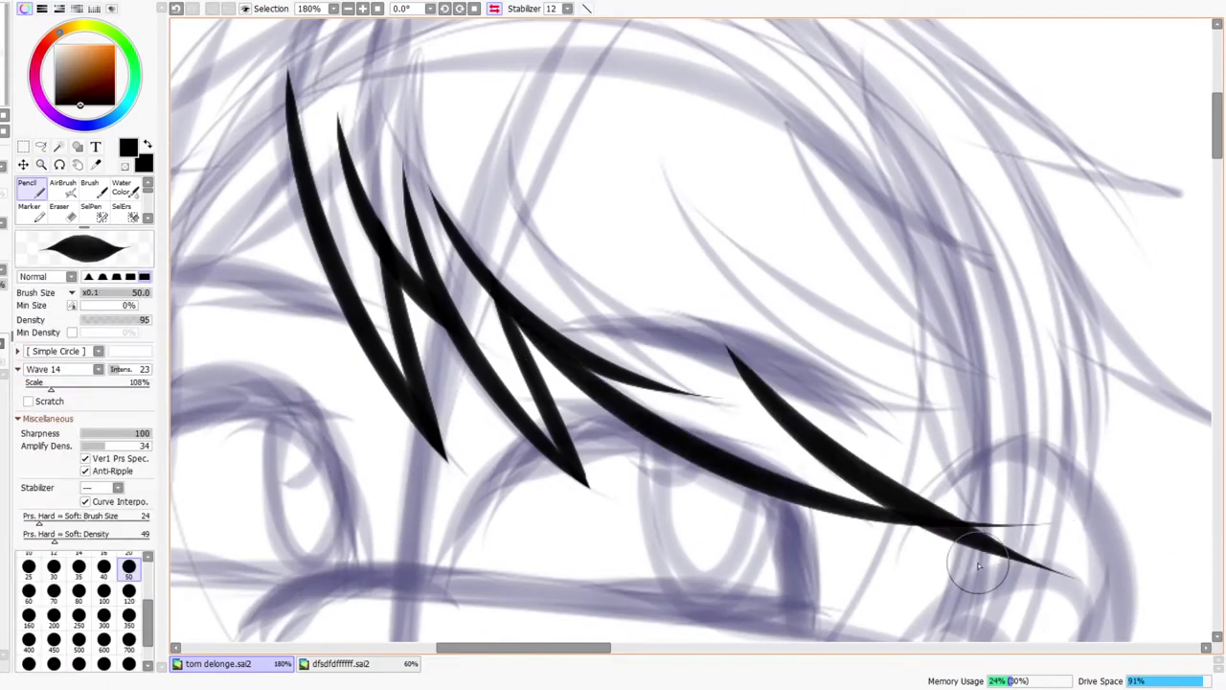
drag(969, 558, 840, 483)
- Return to the unmirrored view and erase the overshooting line ends to leave a clean point on the large lock
click(494, 9)
key(e)
mouse_move(657, 395)
mouse_down()
mouse_move(507, 447)
mouse_move(561, 405)
mouse_move(496, 462)
mouse_up()
mouse_move(633, 369)
mouse_down()
mouse_move(634, 382)
mouse_move(570, 437)
mouse_move(632, 459)
mouse_up()
mouse_move(491, 448)
mouse_down()
mouse_move(542, 430)
mouse_move(565, 450)
mouse_move(547, 487)
mouse_move(493, 484)
mouse_up()
mouse_move(507, 471)
mouse_down()
mouse_move(538, 484)
mouse_move(478, 509)
mouse_up()
key(ctrl+space)
drag(586, 473, 565, 483)
mouse_move(649, 400)
mouse_down()
mouse_move(655, 423)
mouse_move(672, 410)
mouse_up()
drag(466, 493, 625, 388)
drag(474, 495, 675, 309)
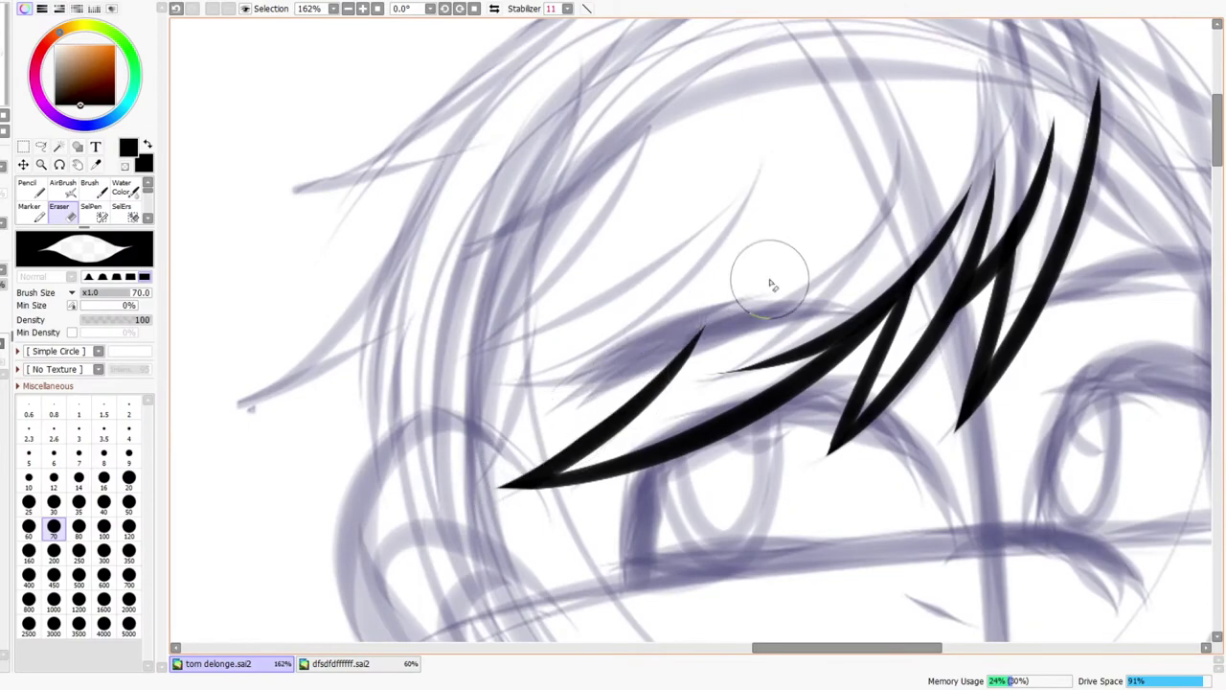
- Examine the inked fringe against the whole character sketch and compare it with the hair in the reference photos
key(ctrl+space)
drag(773, 281, 757, 287)
drag(710, 352, 691, 393)
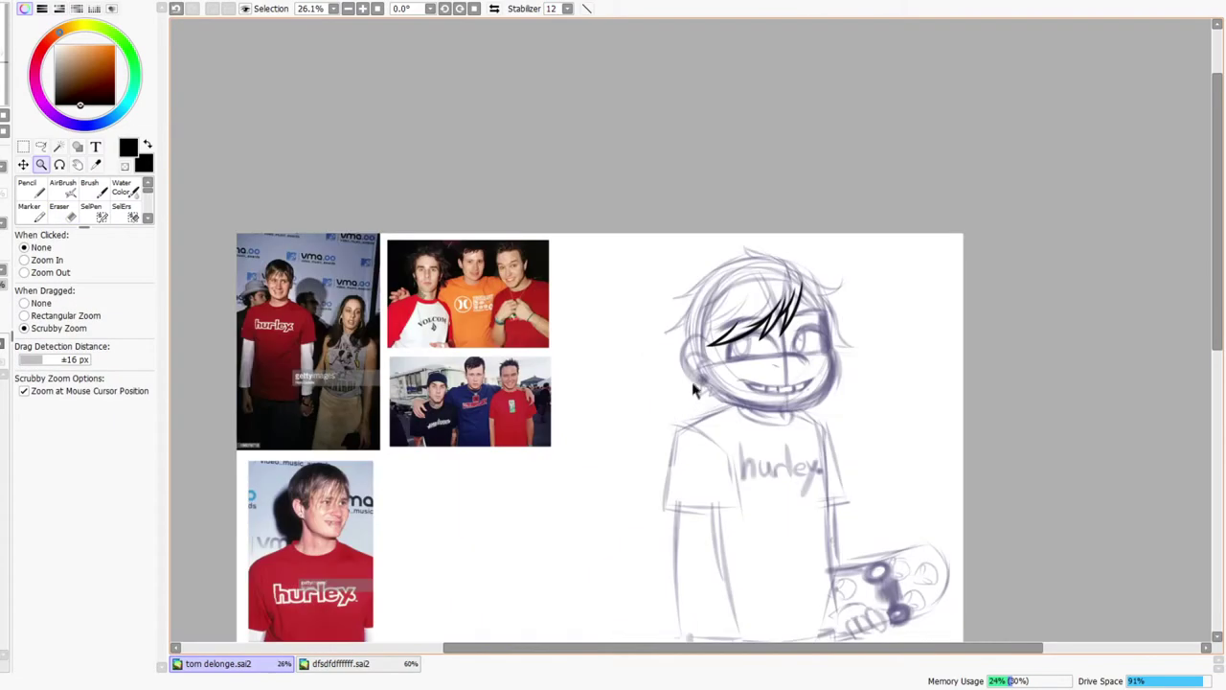
drag(681, 461, 722, 352)
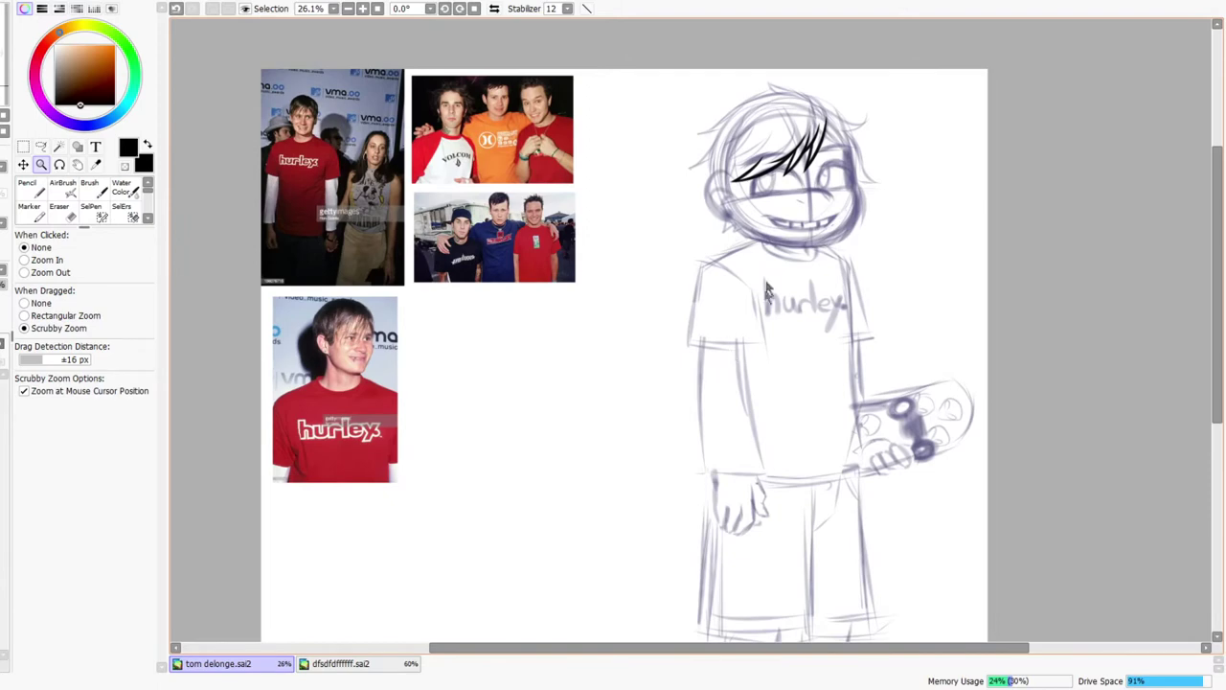
drag(844, 168, 838, 86)
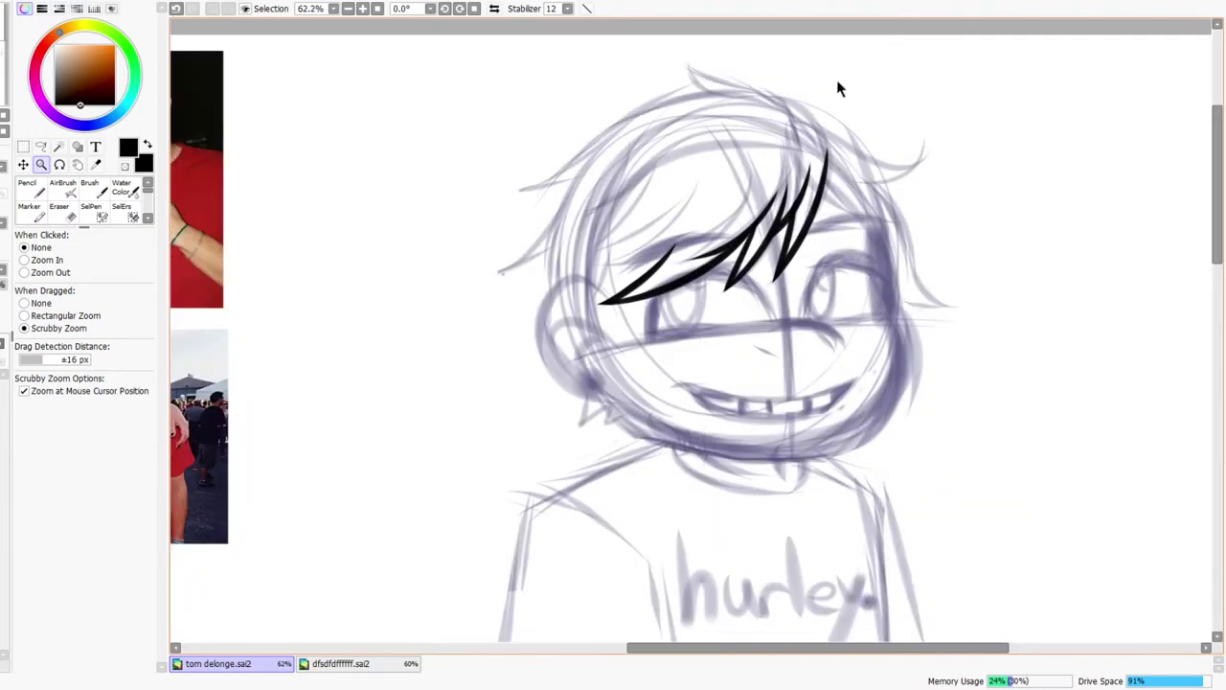
mouse_move(673, 251)
mouse_down()
mouse_move(635, 302)
mouse_move(651, 268)
mouse_up()
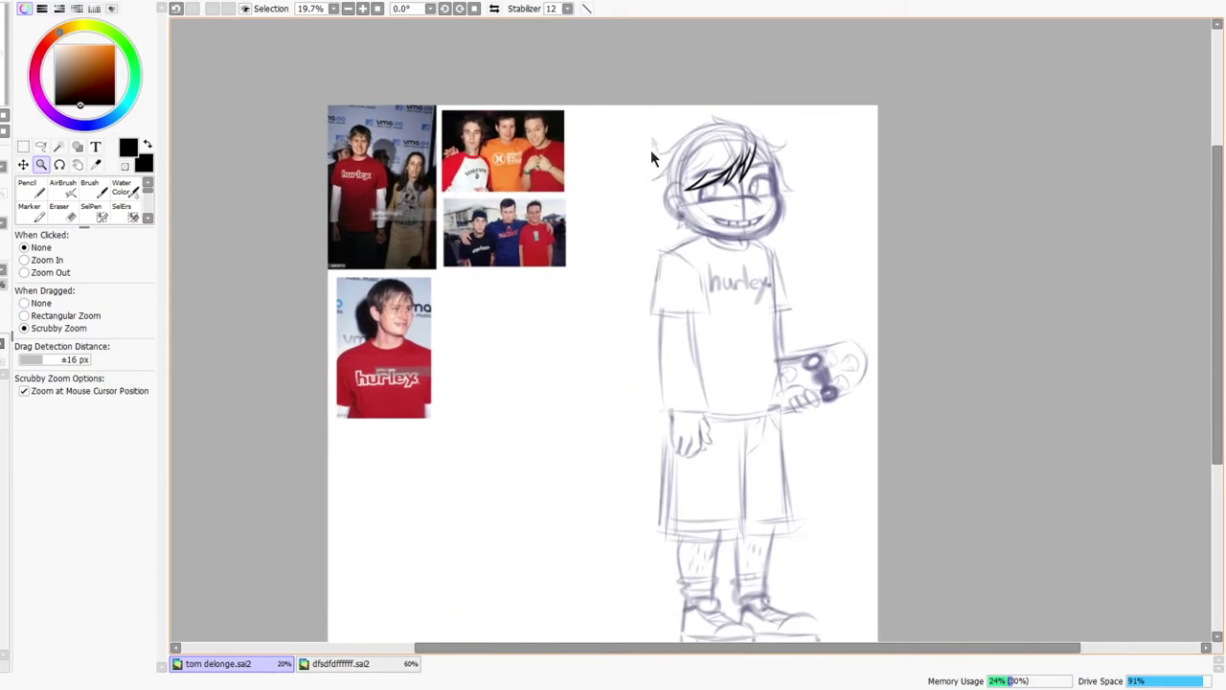
drag(694, 142, 623, 209)
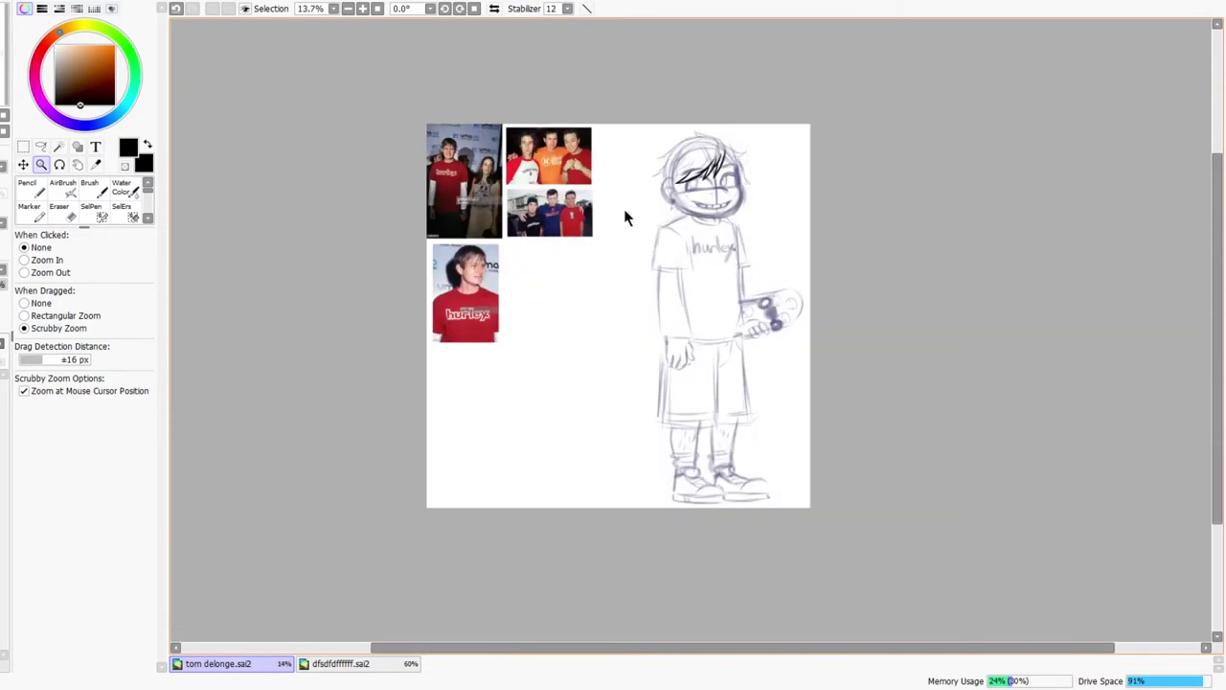
drag(784, 297, 684, 261)
drag(575, 198, 640, 190)
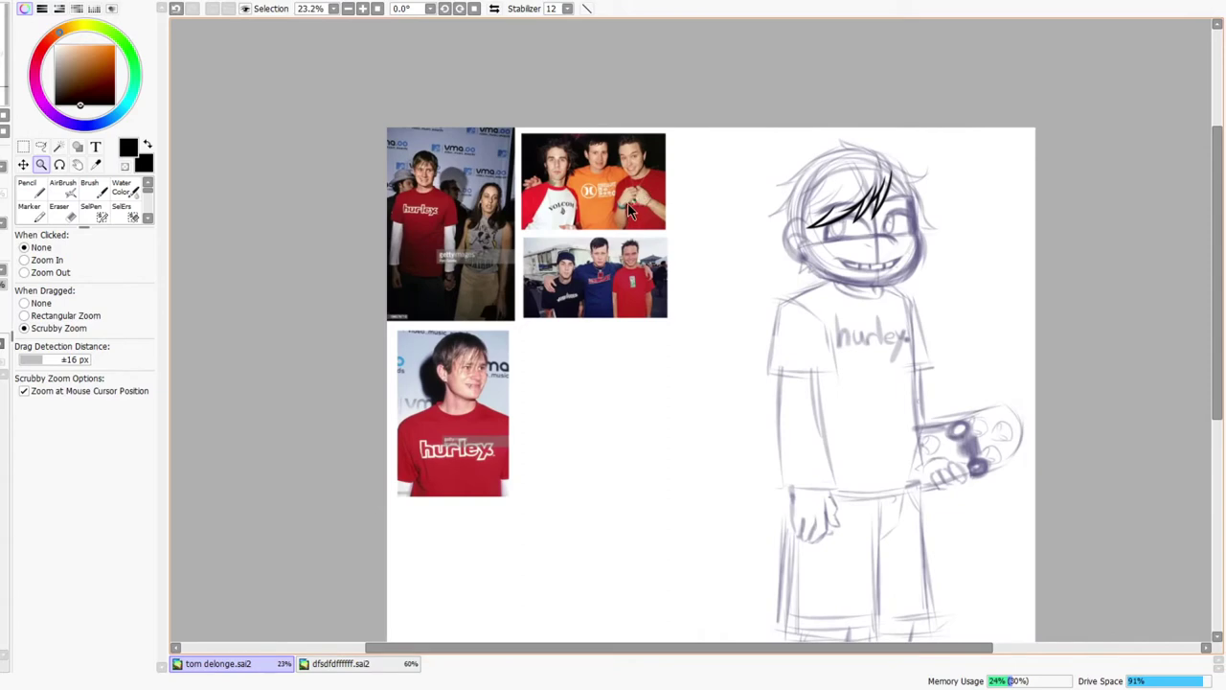
drag(620, 312, 591, 314)
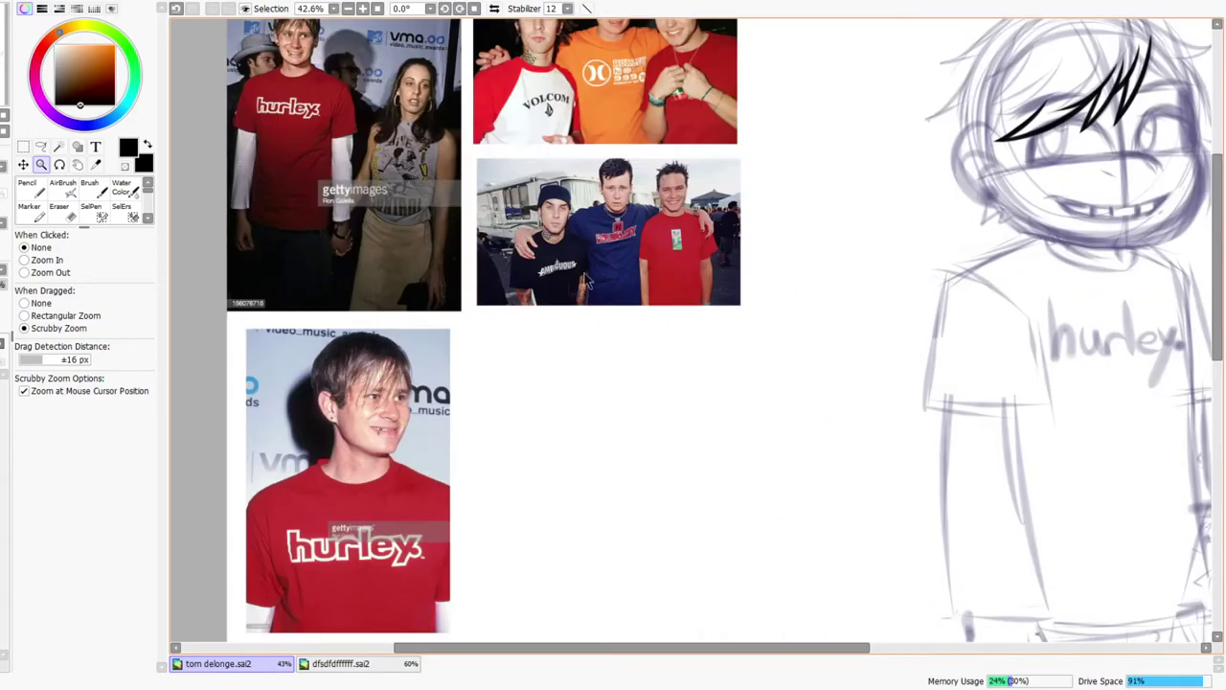
key(n)
mouse_move(476, 402)
mouse_down()
mouse_move(508, 463)
mouse_move(627, 403)
mouse_up()
key(ctrl+z)
key(ctrl+z)
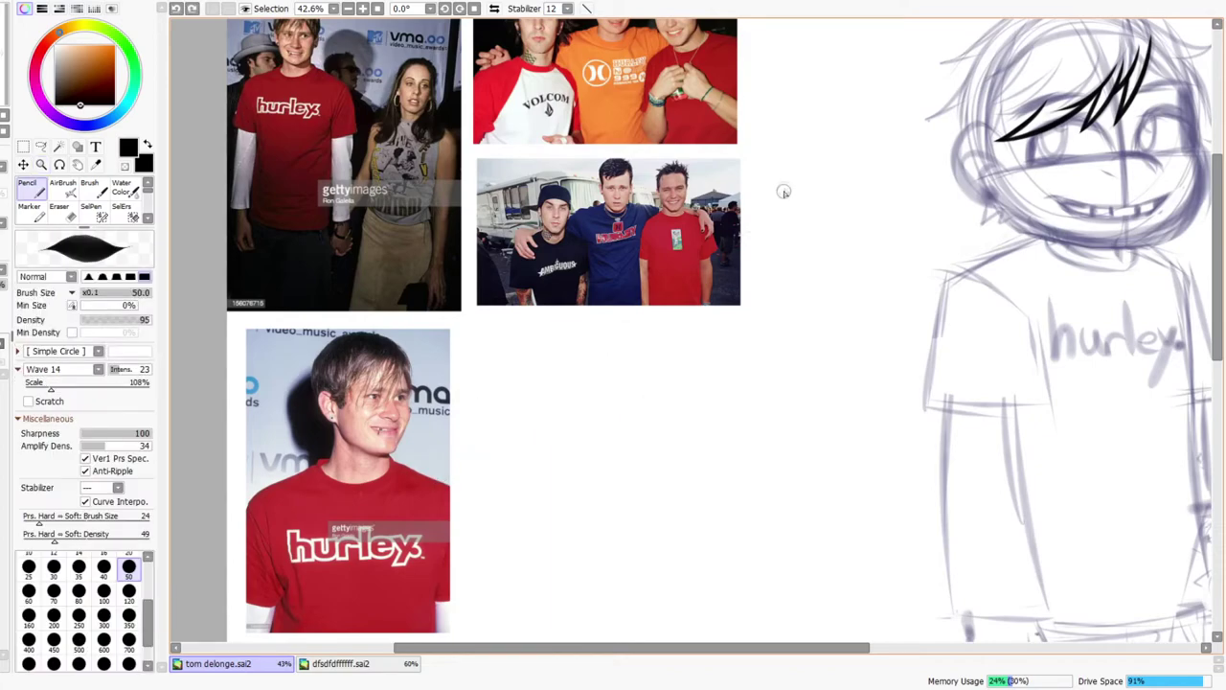
- Try to ink a new lock across the far eyebrow with two curved strokes and check it in the mirrored view
drag(784, 191, 515, 263)
key(z)
drag(875, 188, 883, 187)
click(494, 9)
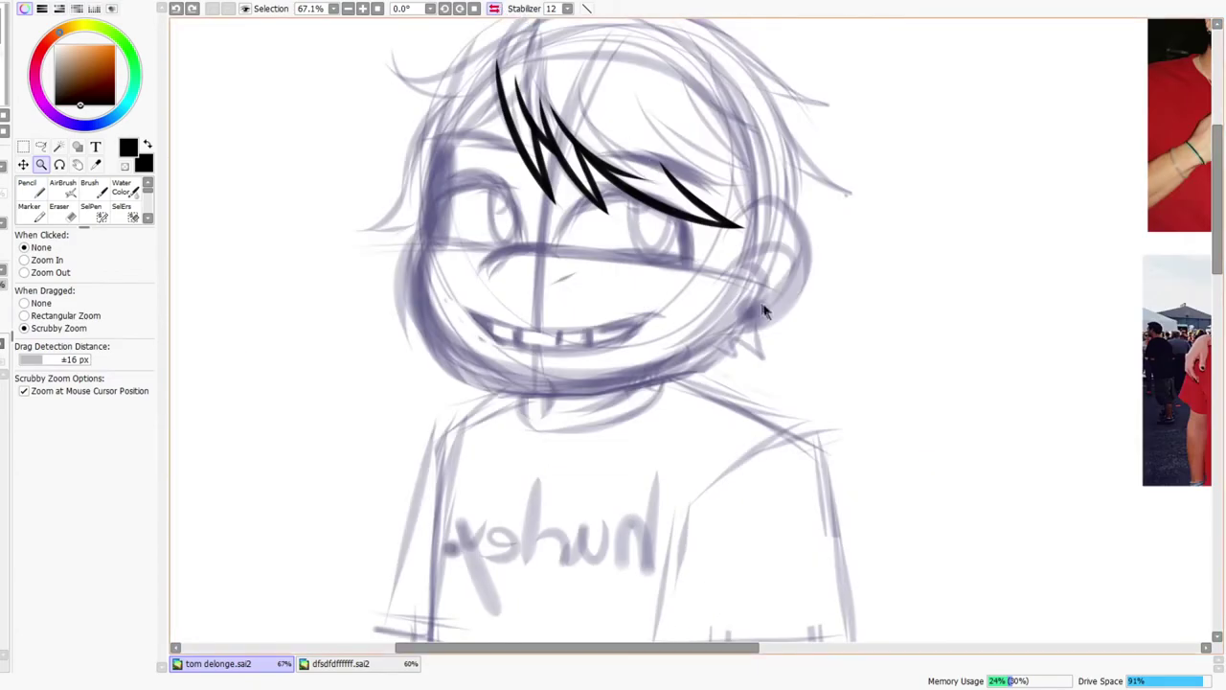
click(494, 9)
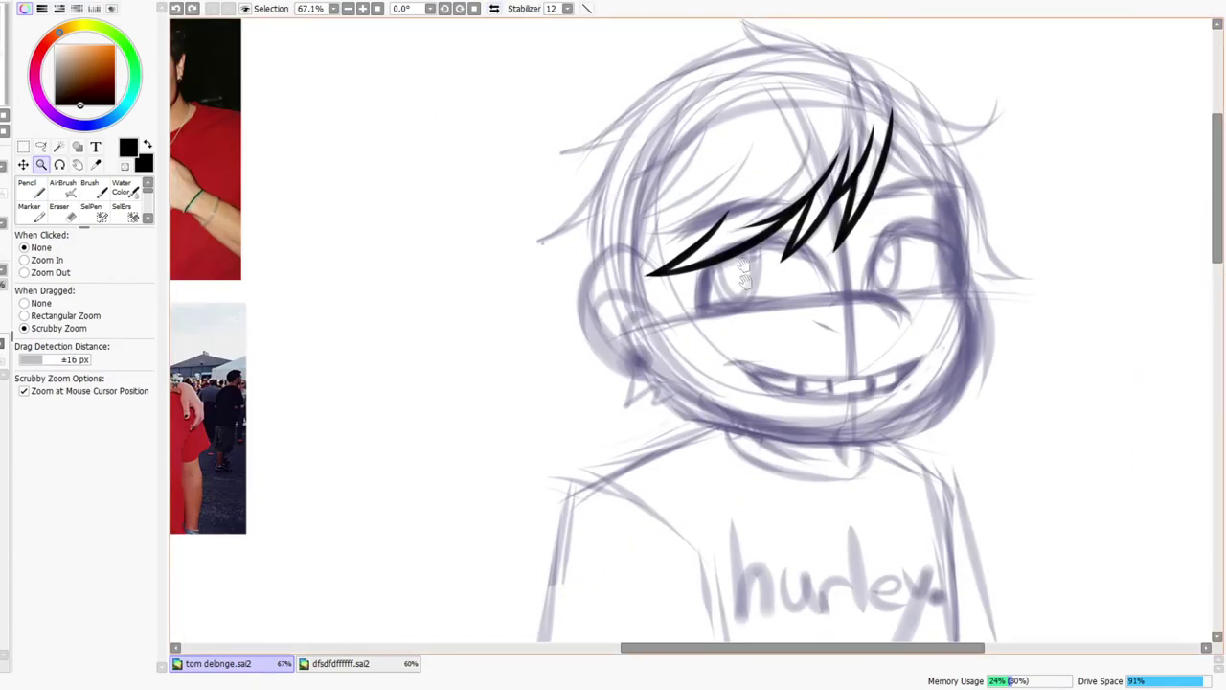
mouse_move(871, 170)
mouse_down()
mouse_move(766, 191)
mouse_move(725, 277)
mouse_move(623, 330)
mouse_up()
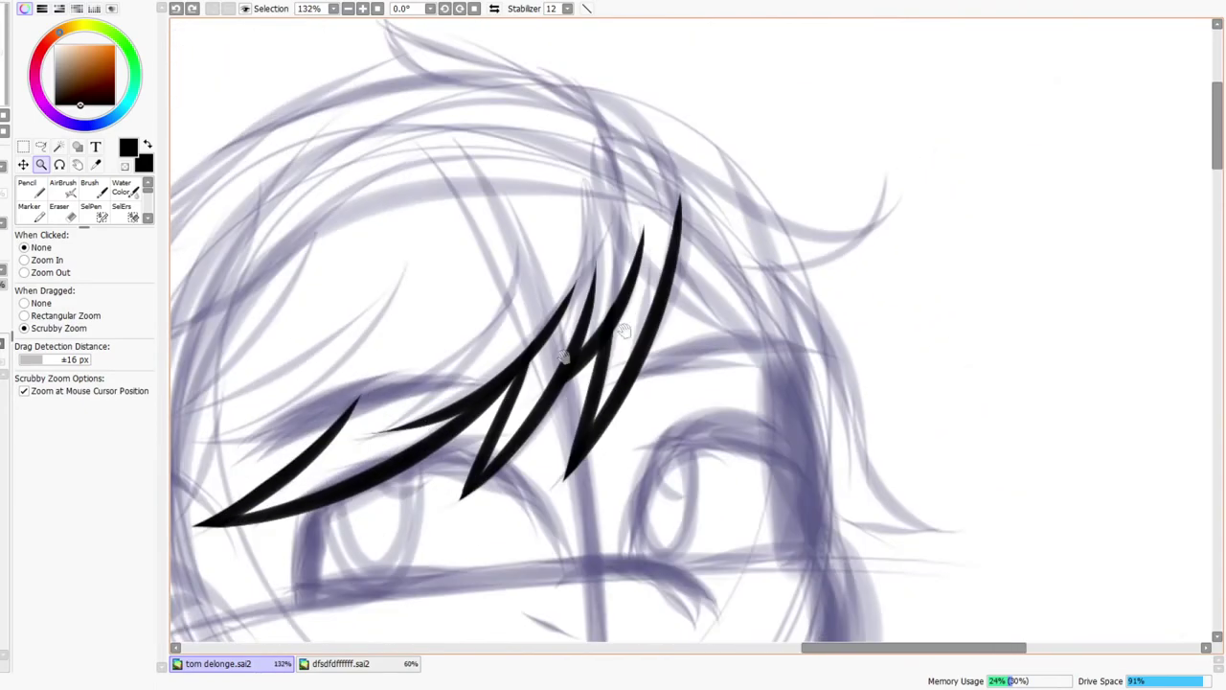
click(40, 187)
mouse_move(595, 197)
mouse_down()
mouse_move(718, 342)
mouse_move(751, 362)
mouse_up()
key(ctrl+z)
drag(597, 195, 776, 342)
drag(680, 261, 803, 470)
click(494, 9)
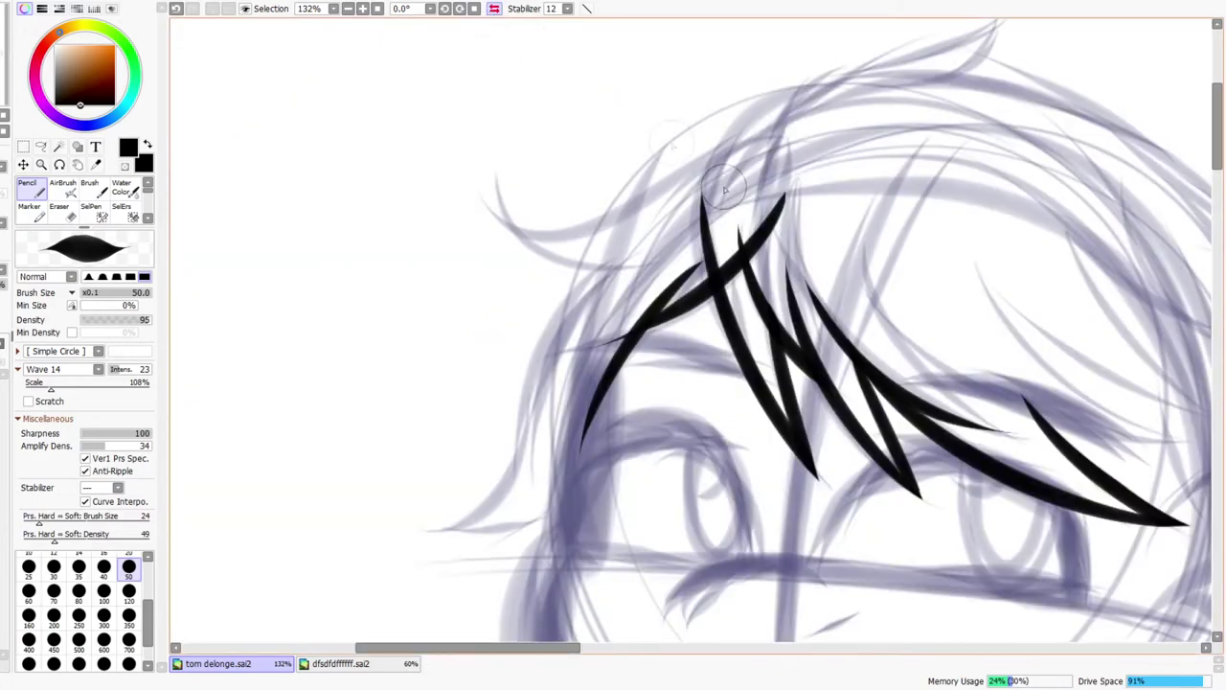
key(e)
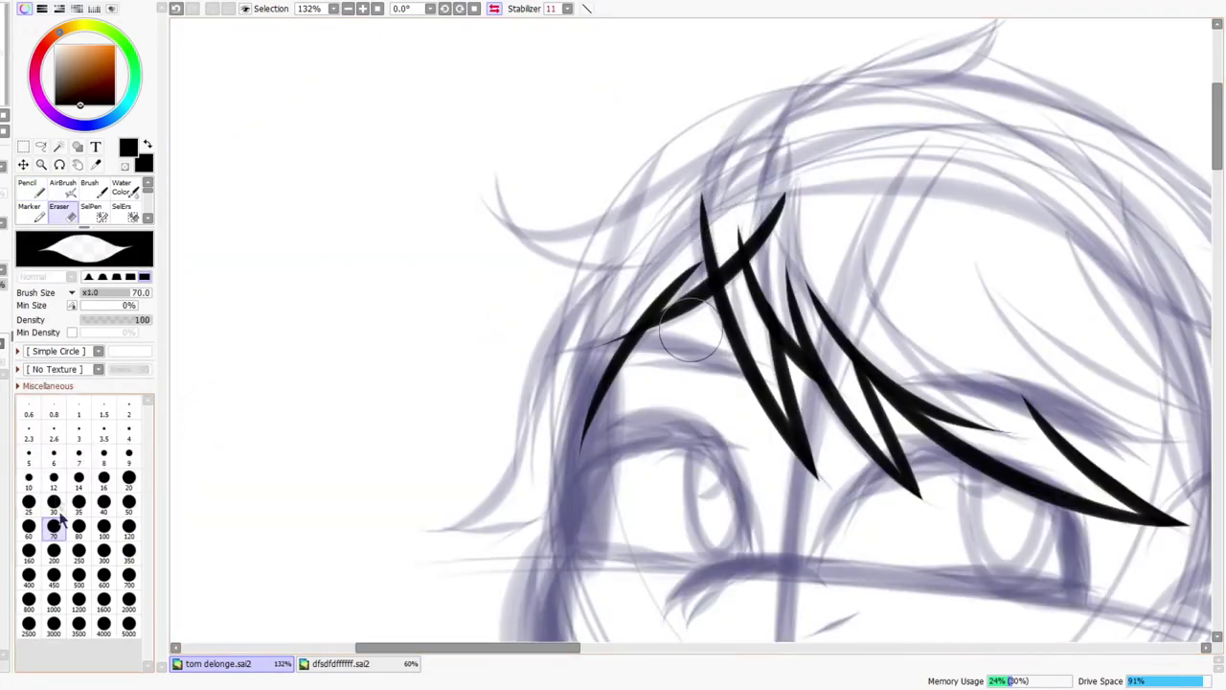
drag(659, 279, 670, 316)
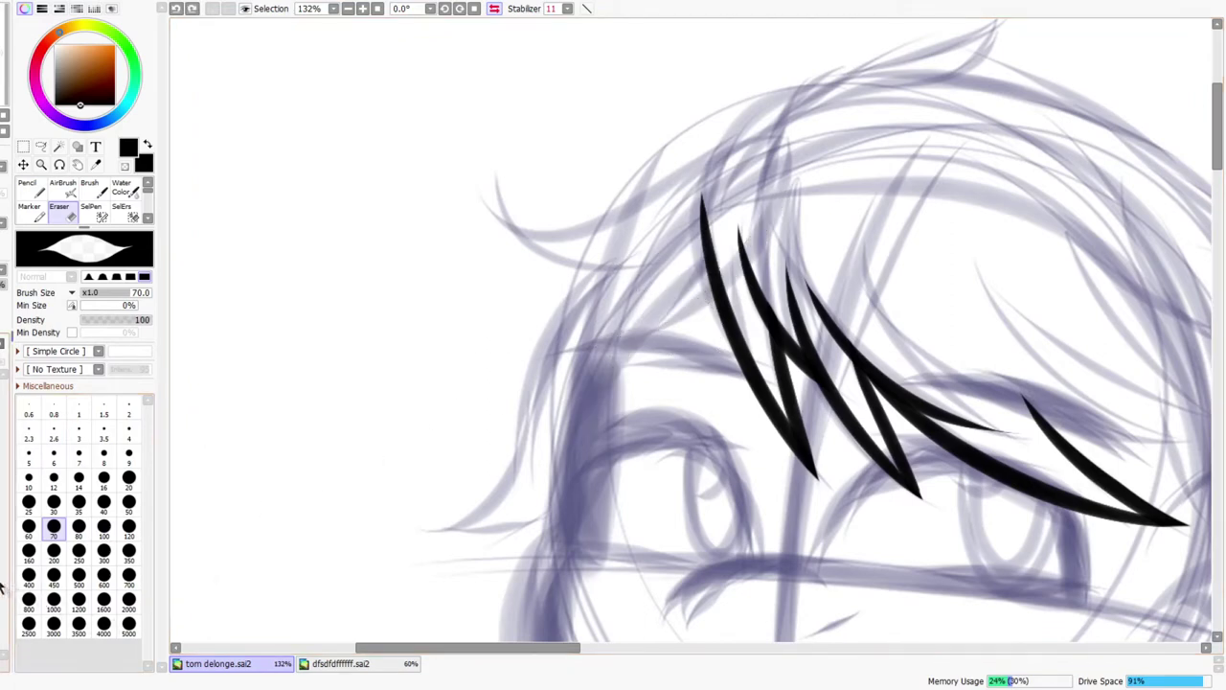
- Return to the unmirrored view and ink a curved strand from above the fringe locks down toward the far eyebrow
key(n)
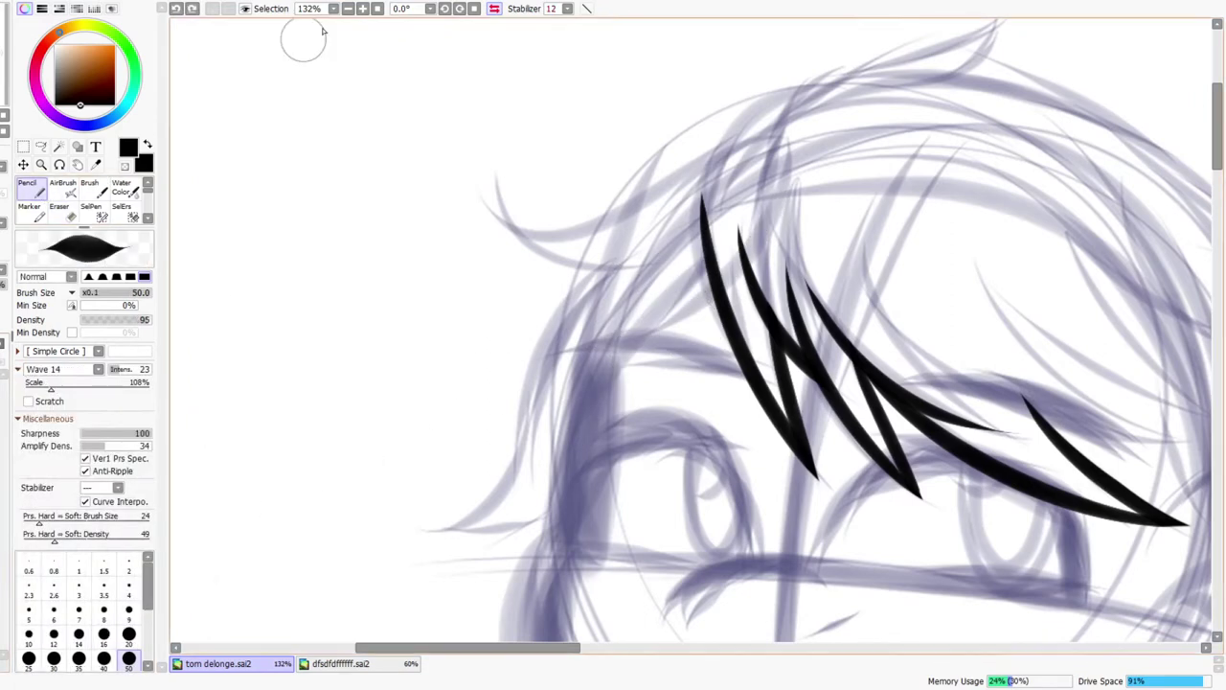
click(495, 9)
drag(592, 188, 814, 366)
key(ctrl+z)
drag(593, 187, 822, 371)
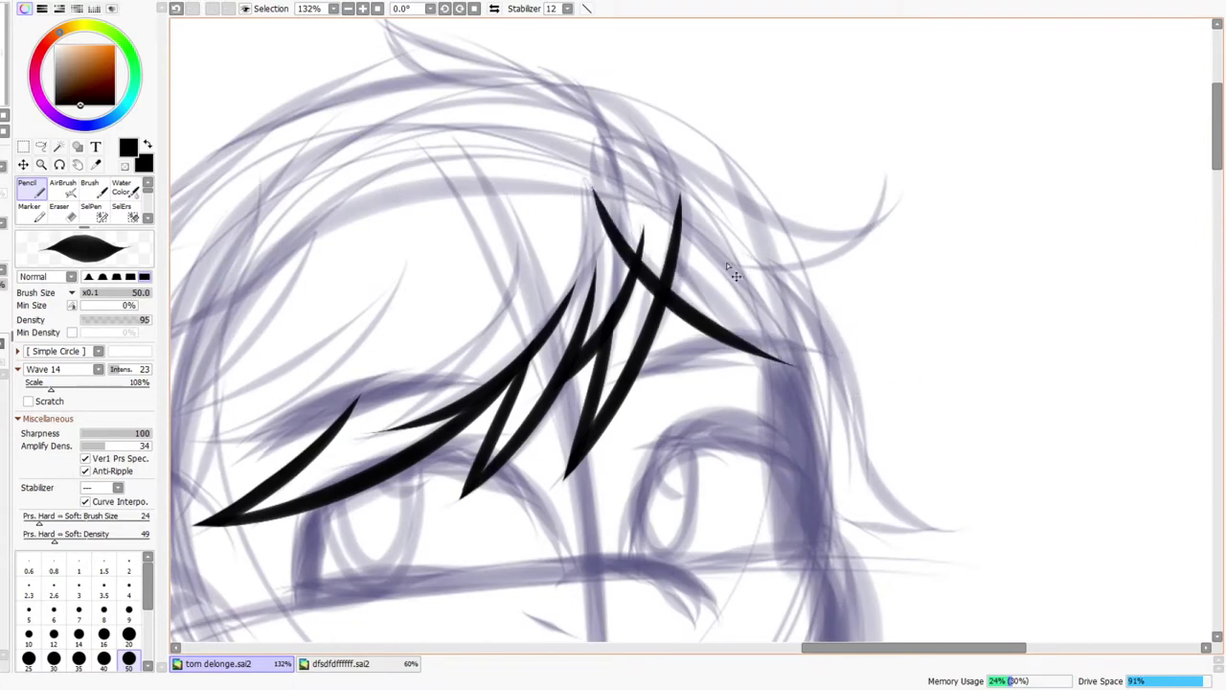
key(ctrl+z)
drag(605, 182, 780, 356)
- Ink a pointed side lock beside the far eye with two curved strokes converging at its lower end
drag(686, 269, 805, 451)
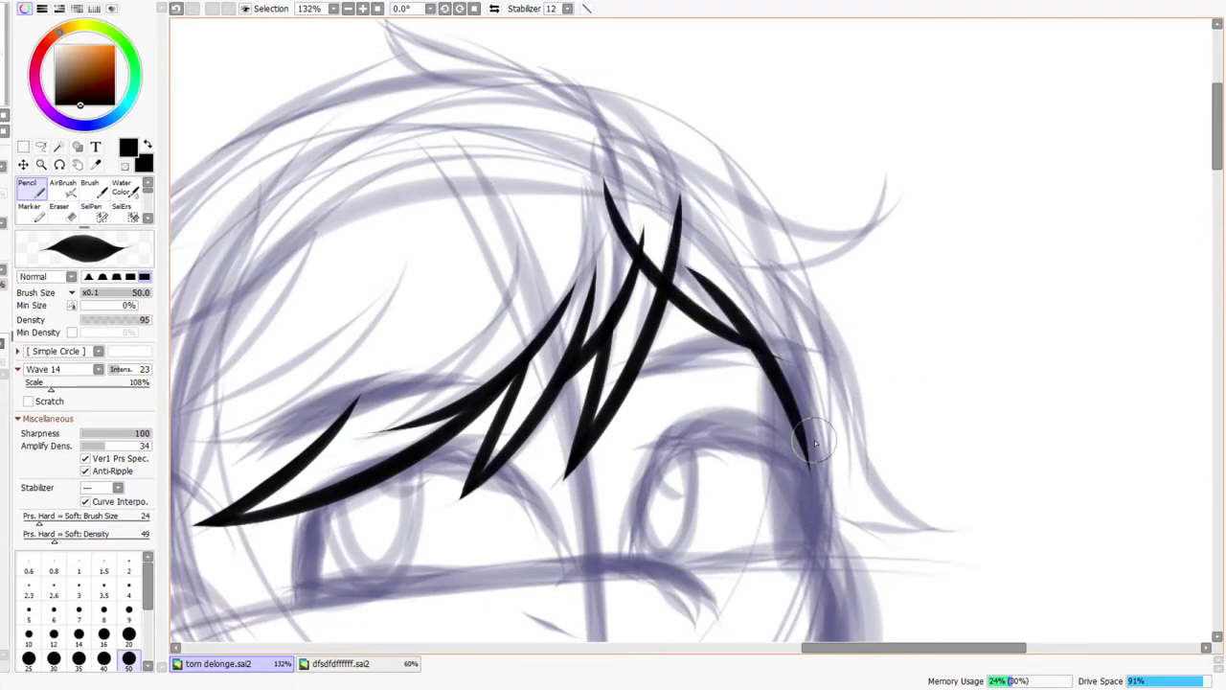
drag(755, 278, 816, 508)
key(ctrl+z)
mouse_move(746, 268)
mouse_down()
mouse_move(764, 291)
mouse_move(802, 460)
mouse_up()
- Erase the part of the new strand crossing above the fringe and clean up the side lock's overshooting tip
key(e)
mouse_move(606, 187)
mouse_down()
mouse_move(595, 206)
mouse_move(623, 221)
mouse_move(634, 273)
mouse_move(655, 241)
mouse_up()
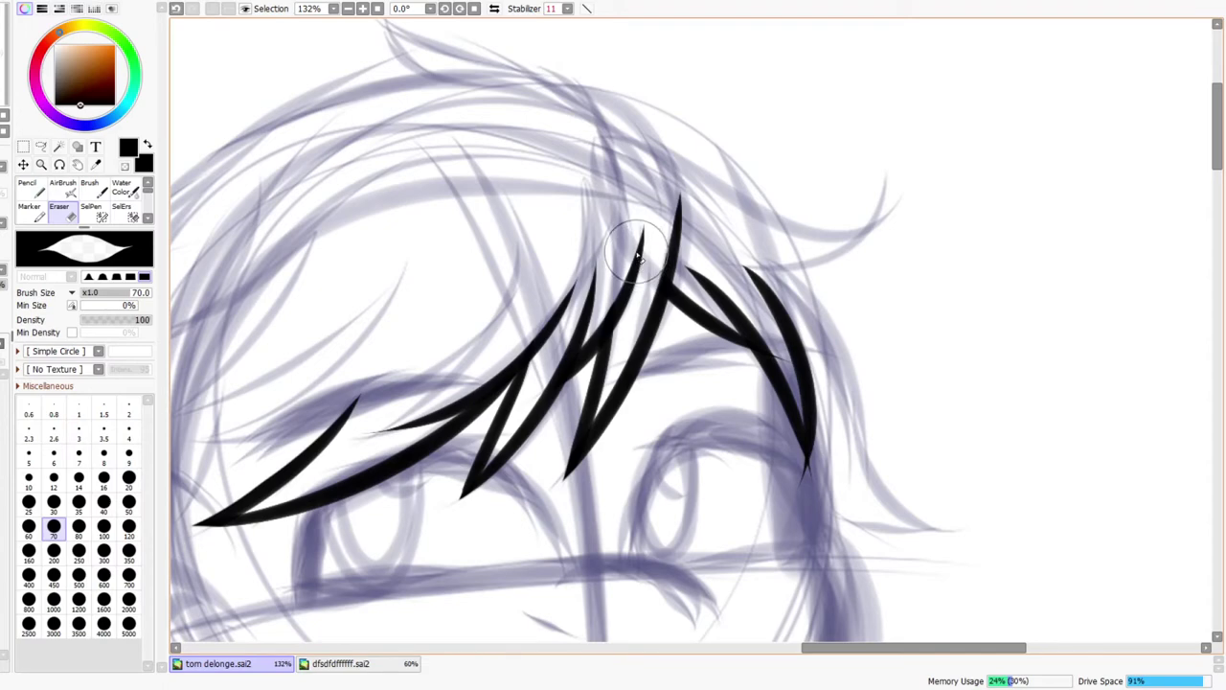
drag(805, 336, 806, 355)
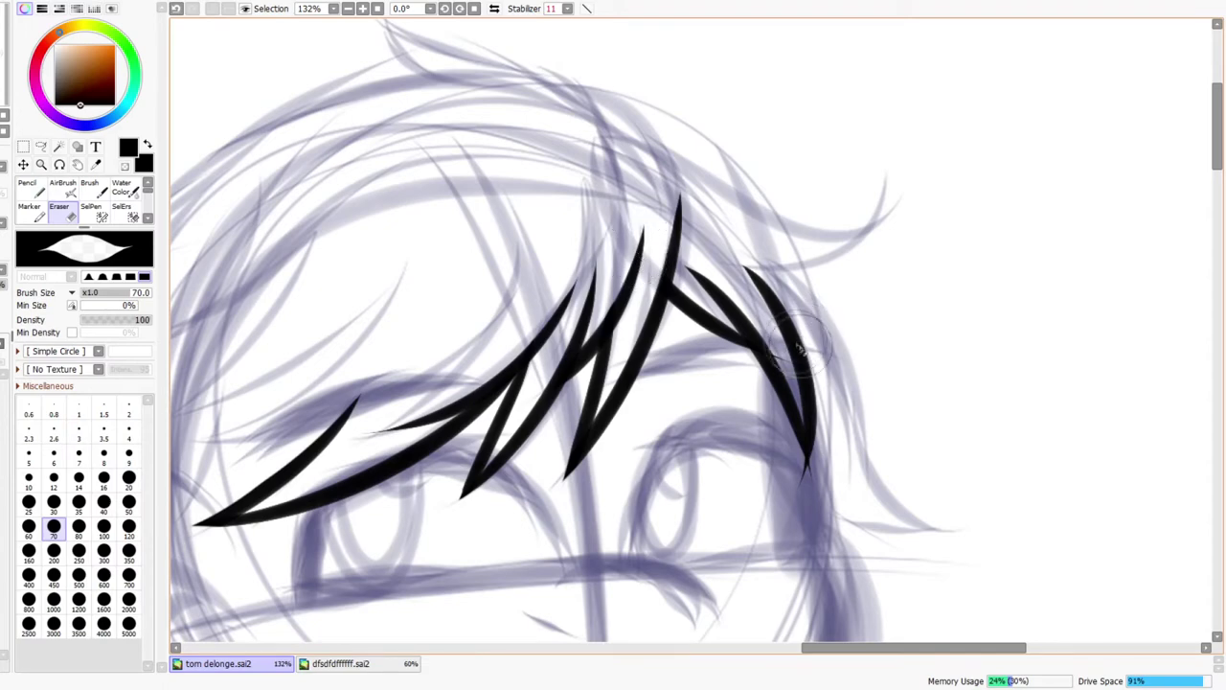
key(n)
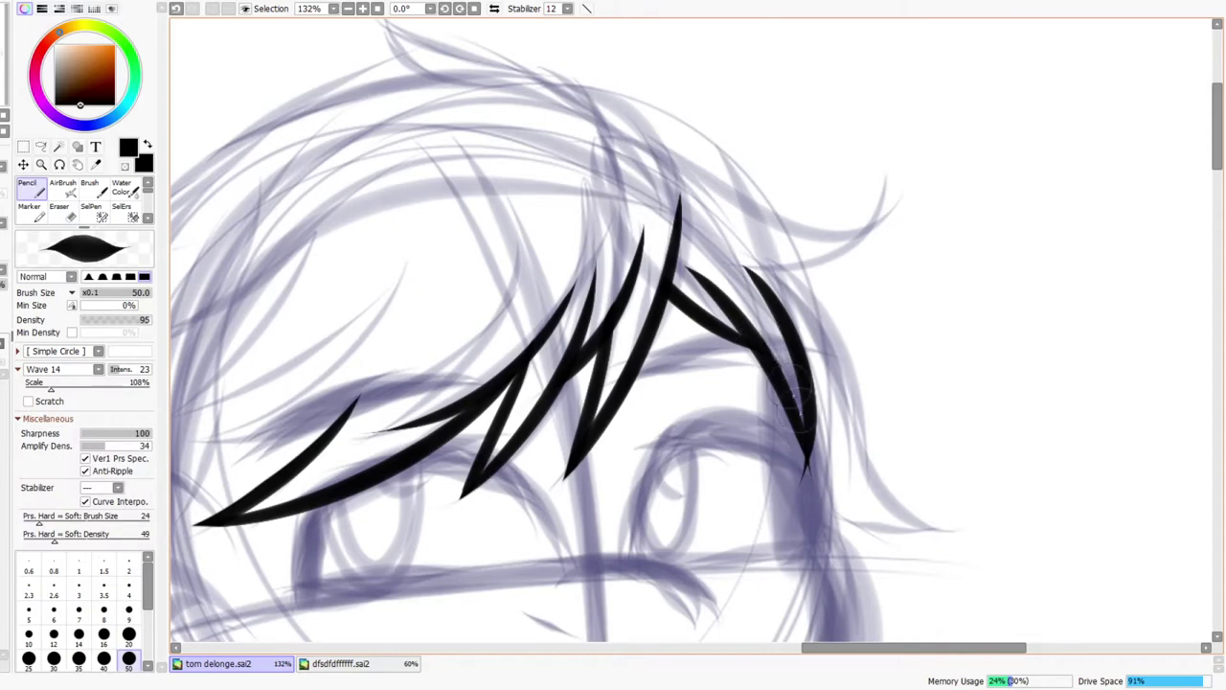
key(e)
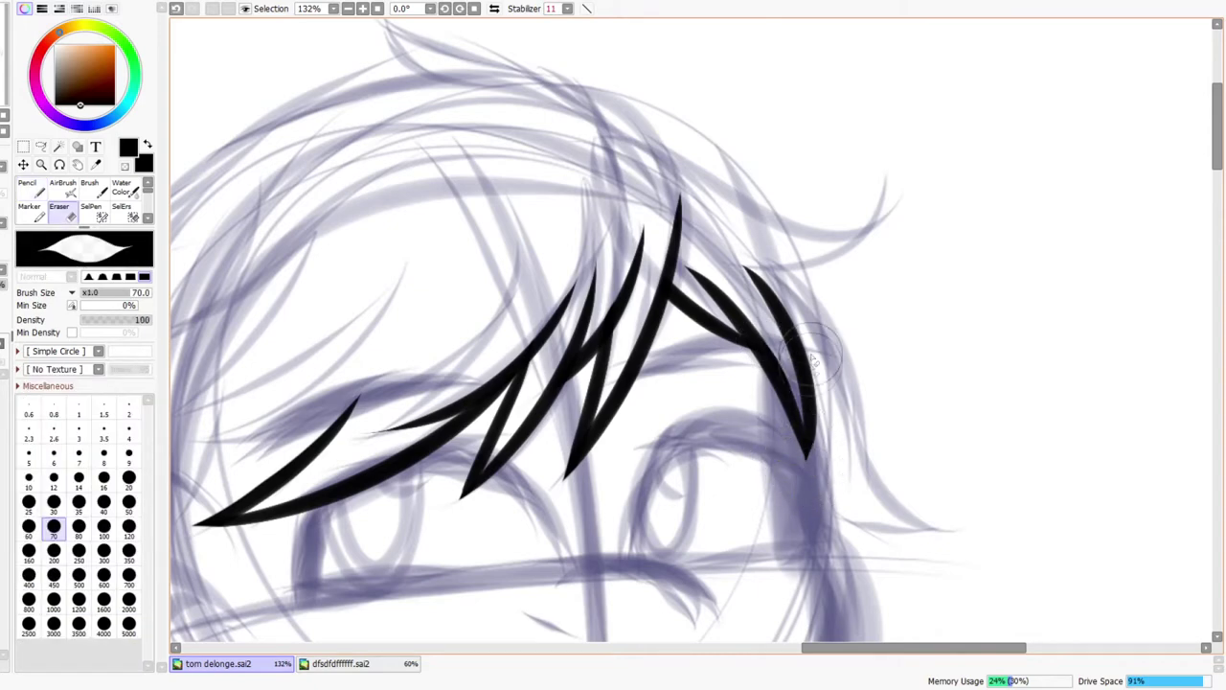
- Examine the inked fringe and side lock at several zoom levels in both mirrored and normal view
key(ctrl+space)
drag(827, 343, 764, 422)
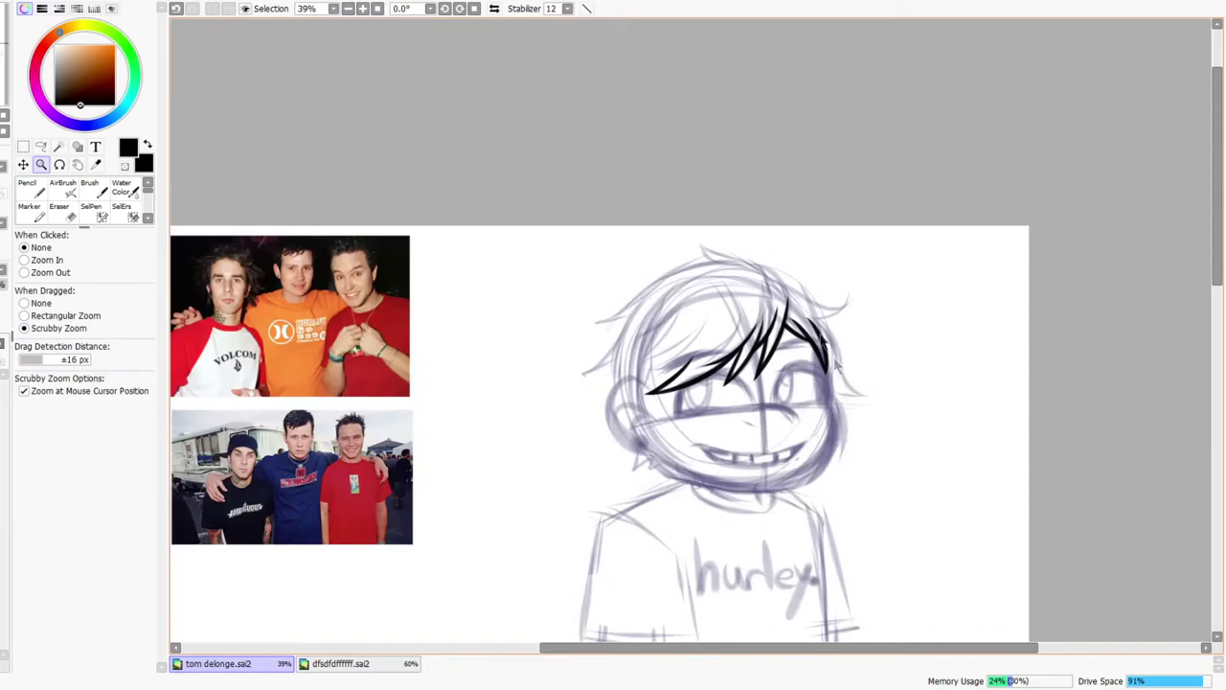
click(494, 9)
drag(581, 327, 607, 283)
click(494, 9)
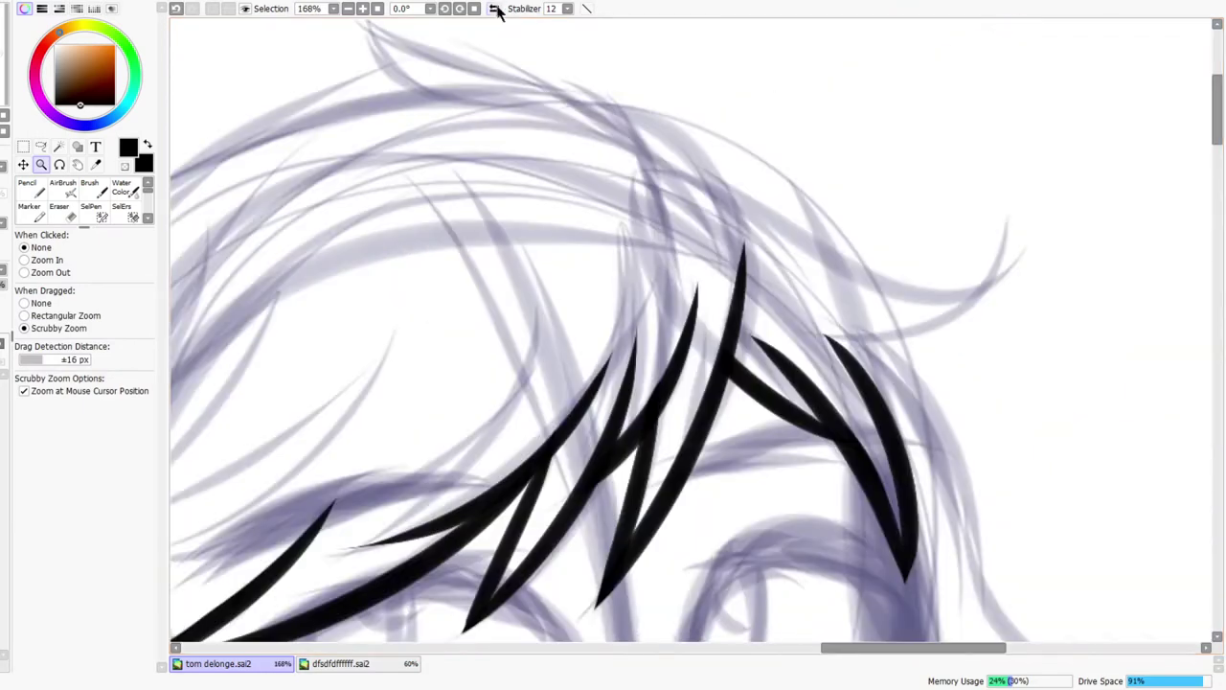
drag(699, 192, 676, 224)
scroll(696, 204, down, 2)
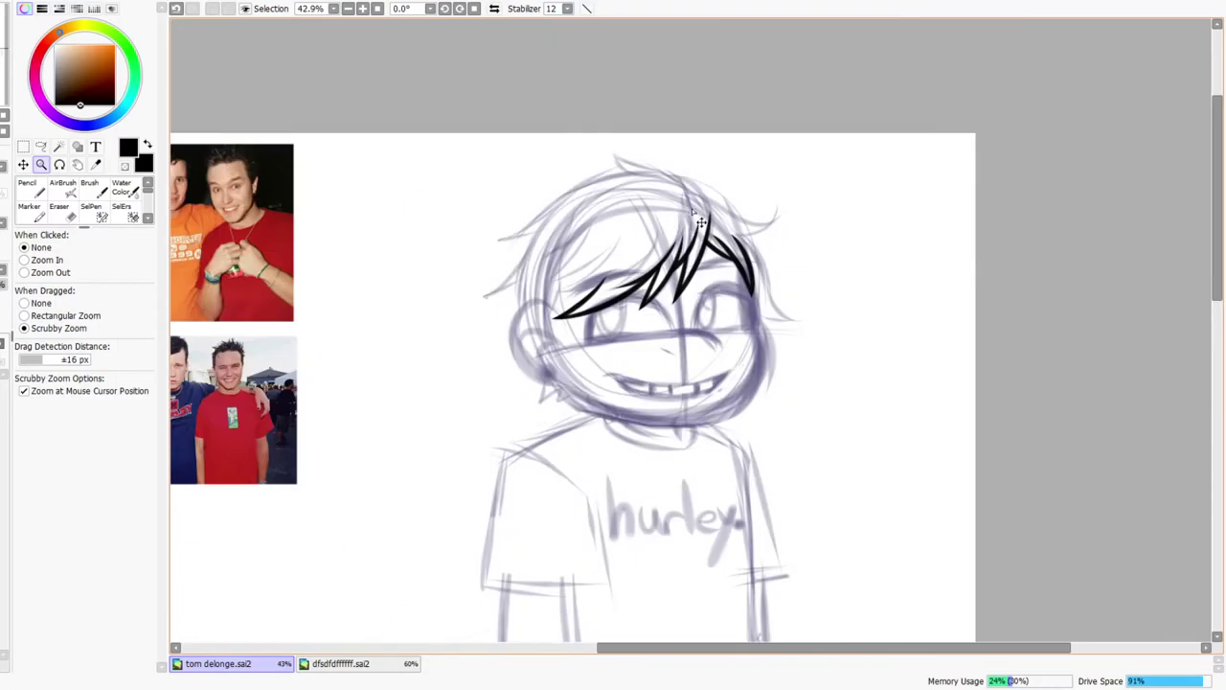
scroll(743, 227, up, 2)
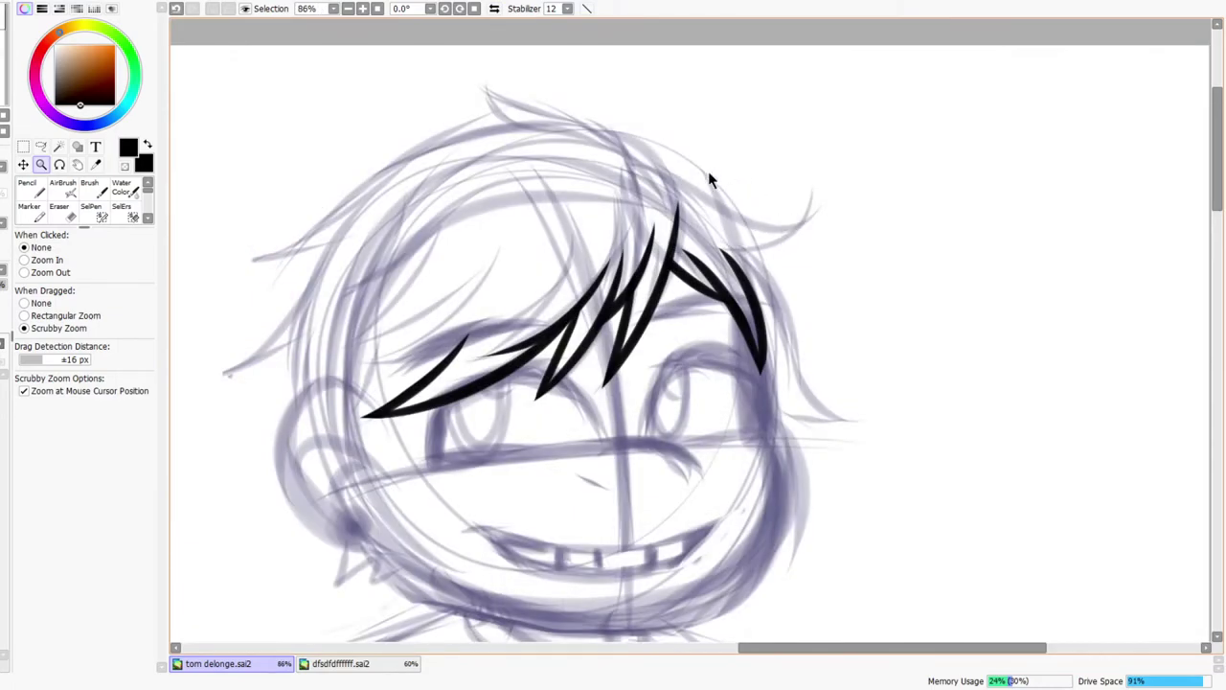
scroll(696, 158, up, 2)
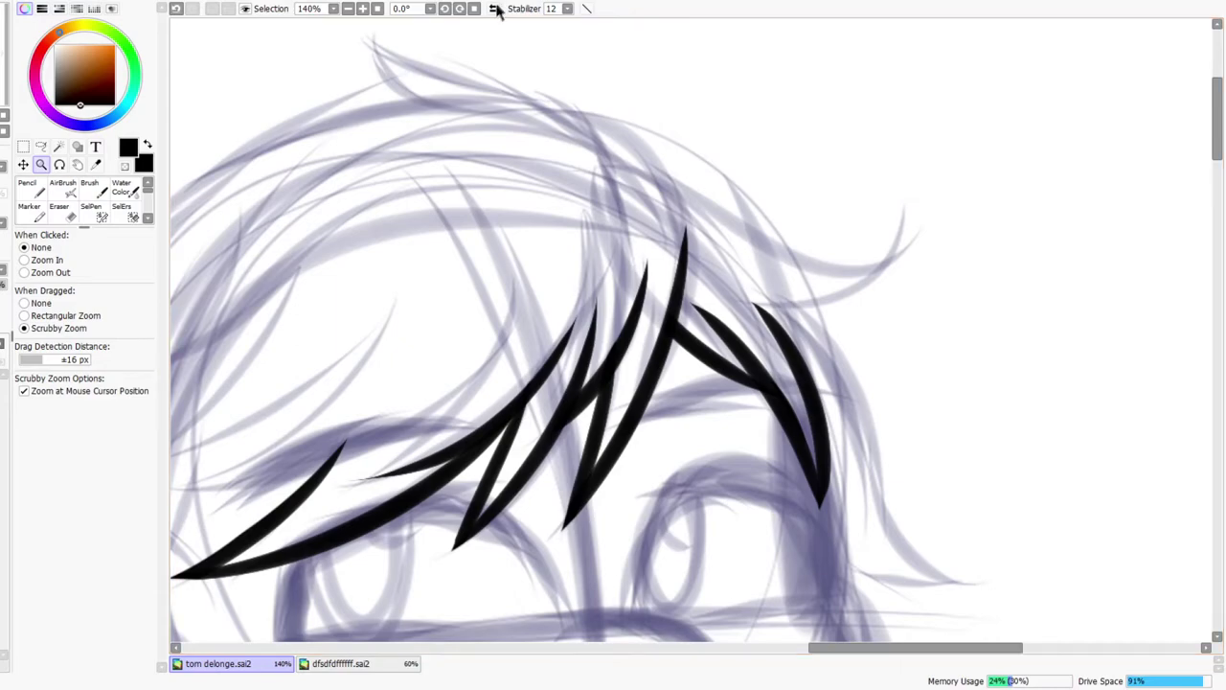
click(495, 9)
scroll(561, 77, up, 3)
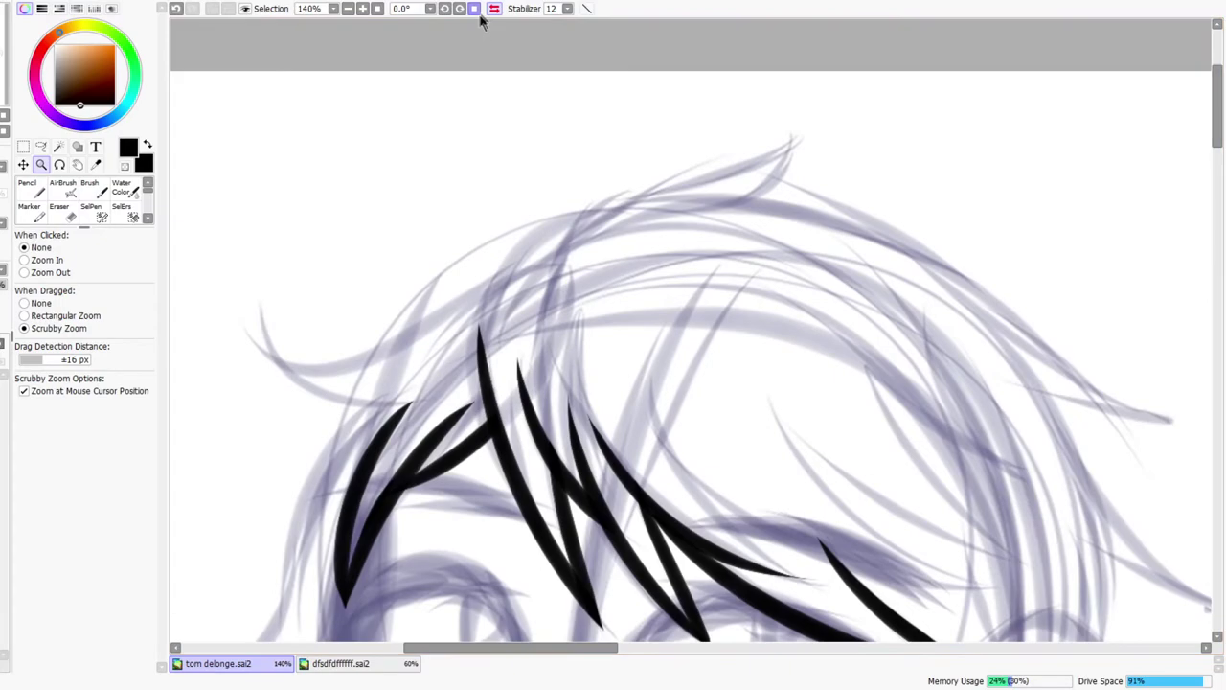
key(h)
drag(677, 316, 500, 312)
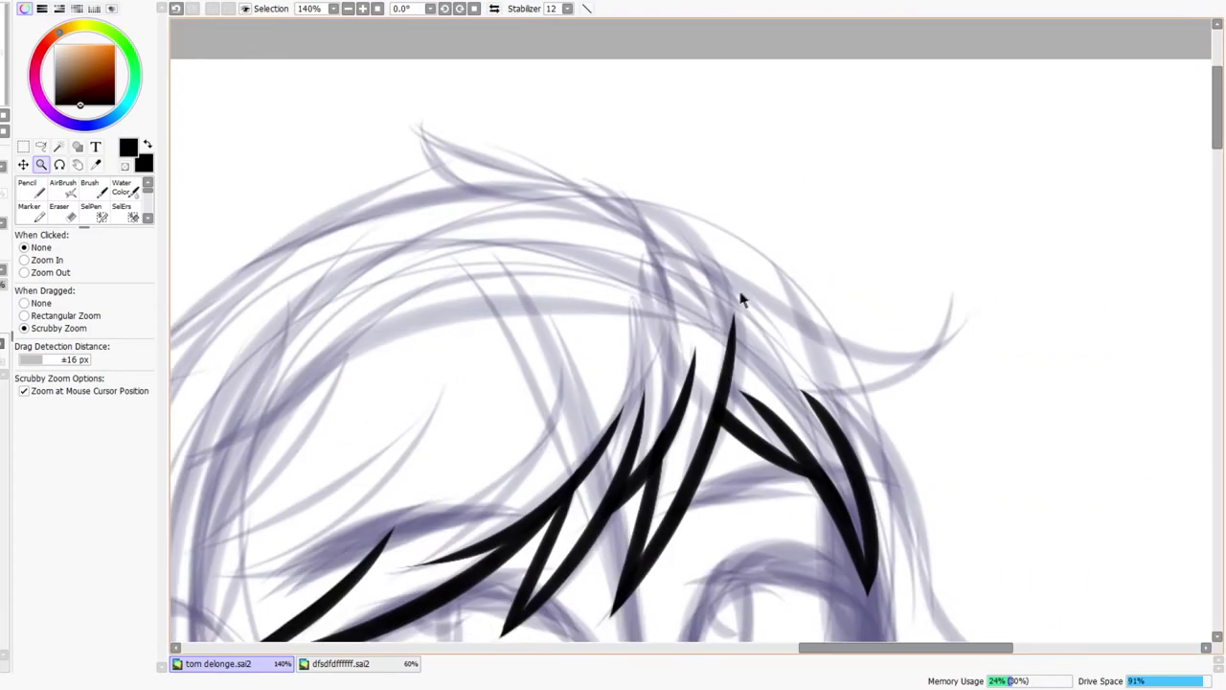
drag(743, 293, 711, 325)
scroll(753, 290, up, 3)
- Ink the upper edge of the flicked-out lock, curving from the crown down and out to its upturned tip
key(n)
drag(667, 265, 814, 316)
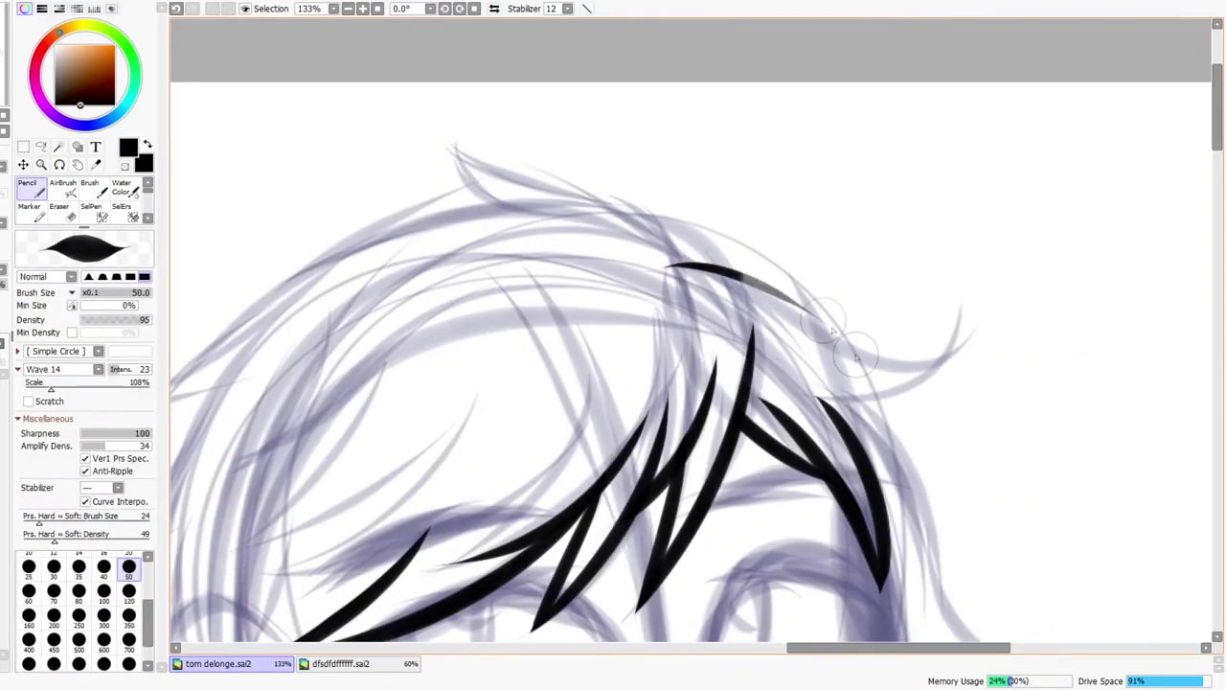
key(ctrl+z)
mouse_move(667, 265)
mouse_down()
mouse_move(910, 357)
mouse_move(981, 344)
mouse_up()
key(ctrl+z)
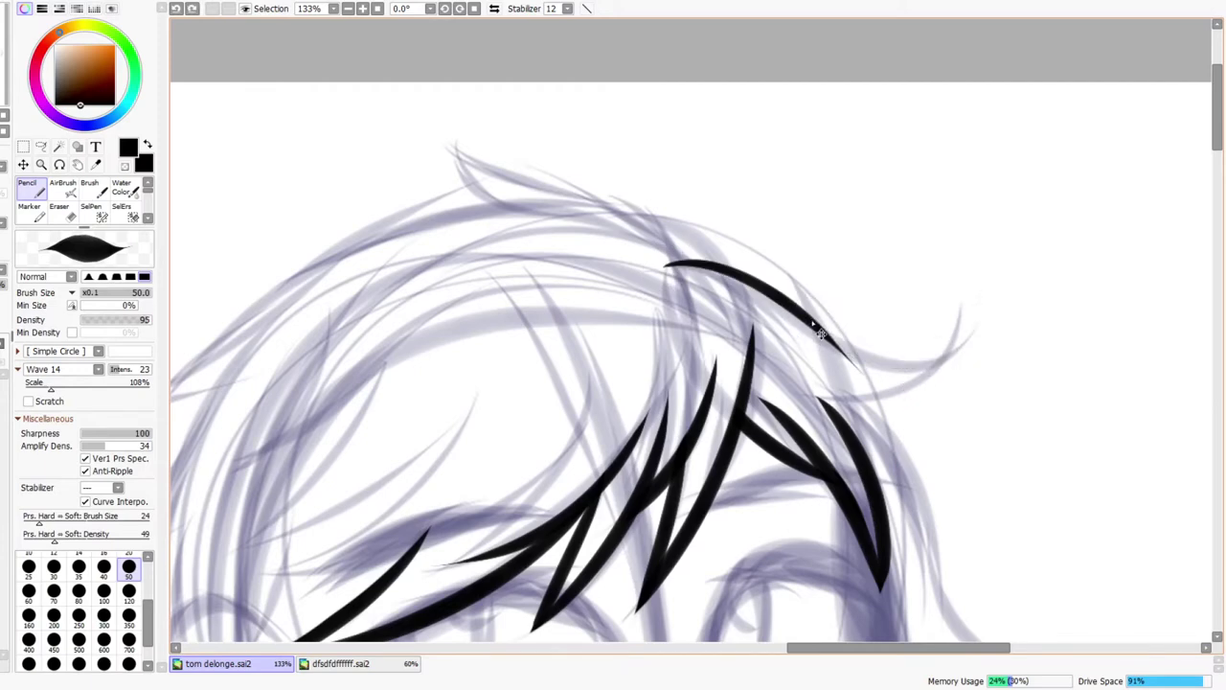
drag(917, 369, 963, 332)
- Ink the lower edge of the flicked-out lock, curving from above the side lock up to meet the tip
drag(827, 389, 971, 315)
key(ctrl+z)
drag(826, 395, 968, 331)
- Erase the overshooting line ends at the flicked-out lock's tip to leave a clean point
key(ctrl+space)
mouse_move(971, 381)
mouse_down()
mouse_move(961, 395)
mouse_move(996, 399)
mouse_up()
key(e)
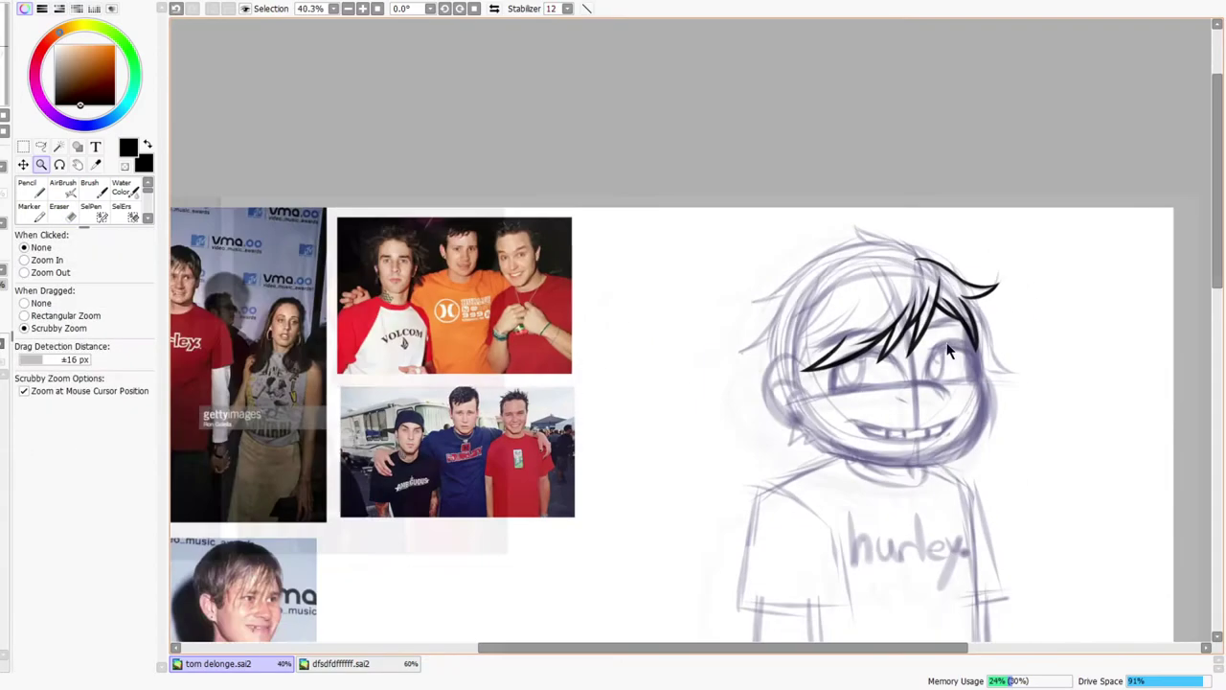
key(ctrl+space)
mouse_move(993, 290)
mouse_down()
mouse_move(961, 331)
mouse_move(1009, 296)
mouse_move(1034, 312)
mouse_up()
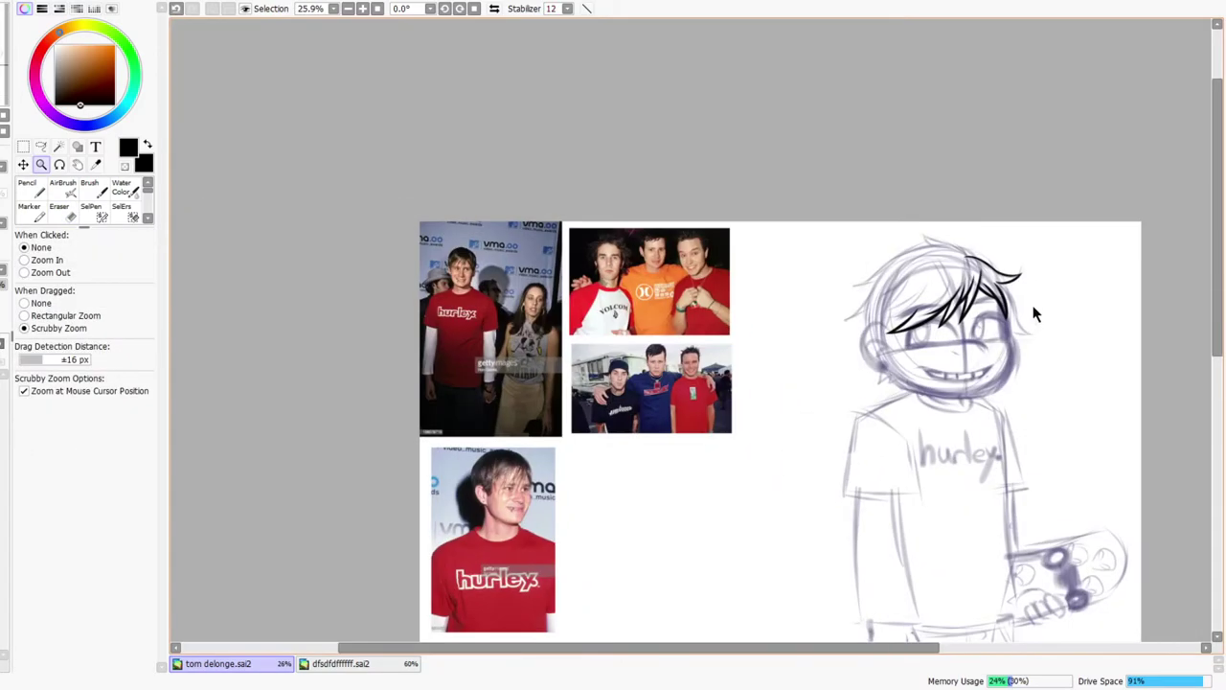
mouse_move(996, 273)
mouse_down()
mouse_move(1063, 278)
mouse_move(1033, 321)
mouse_up()
mouse_move(1036, 279)
mouse_down()
mouse_move(1054, 265)
mouse_move(1032, 252)
mouse_move(1043, 254)
mouse_up()
key(e)
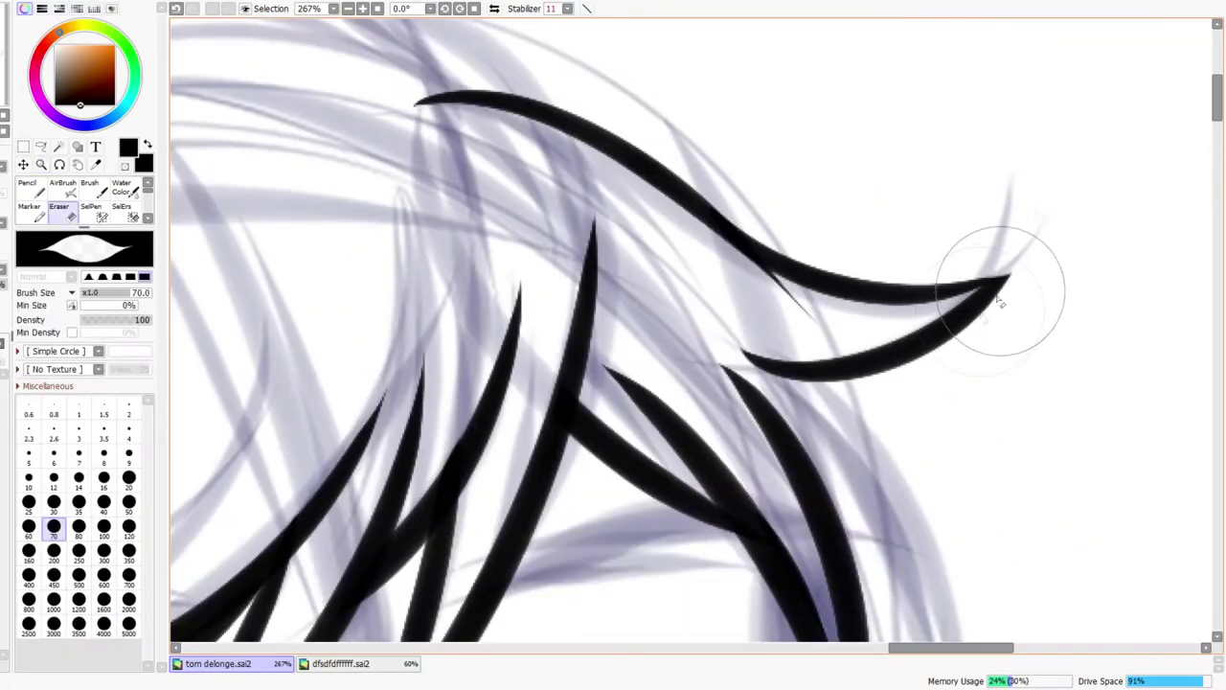
- Examine the hair in the band reference photos beside the sketch
key(ctrl+space)
drag(975, 310, 888, 367)
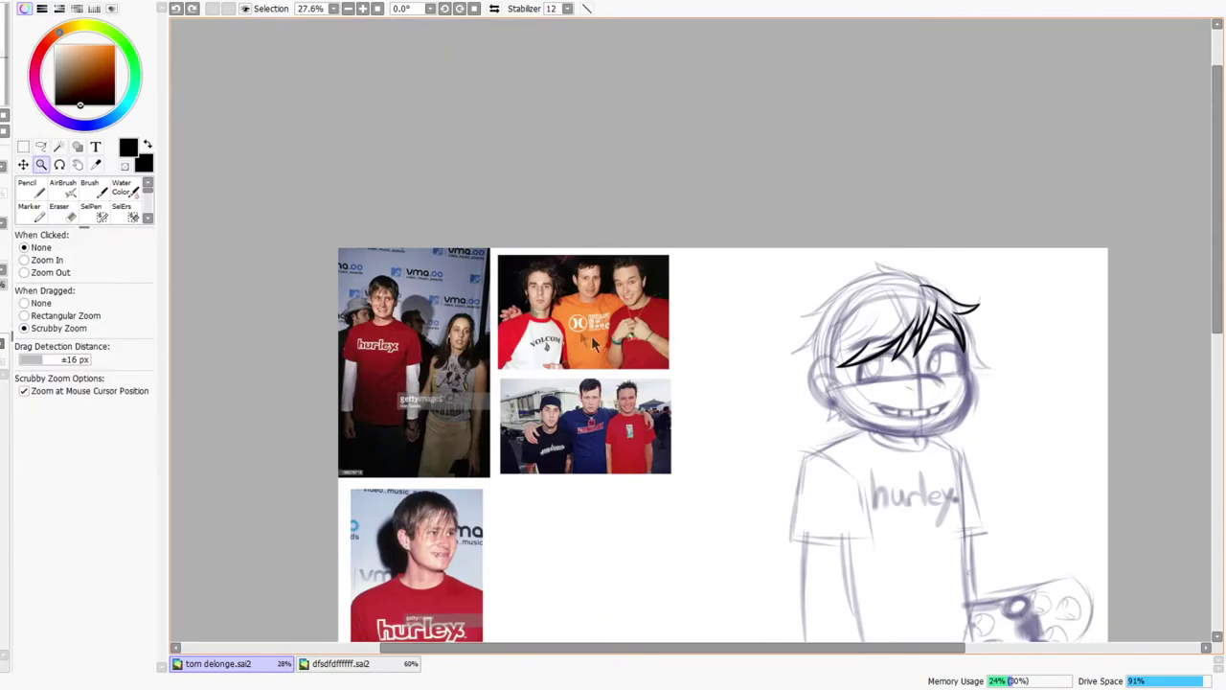
drag(456, 292, 689, 220)
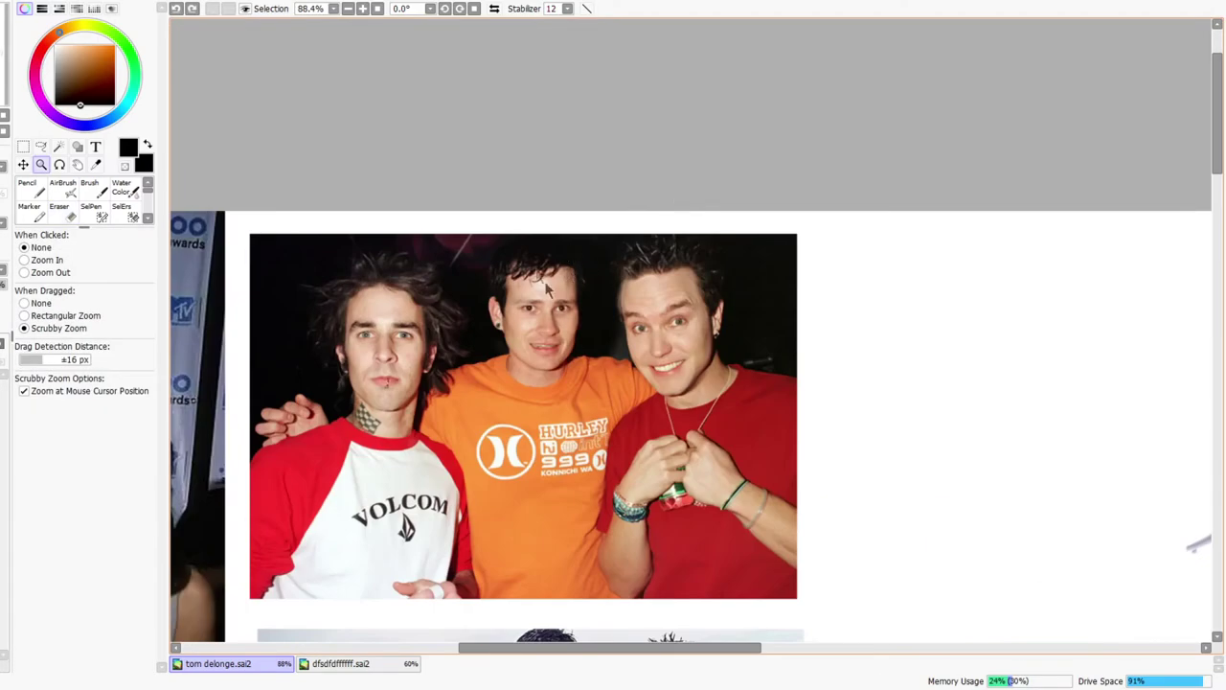
drag(868, 514, 973, 263)
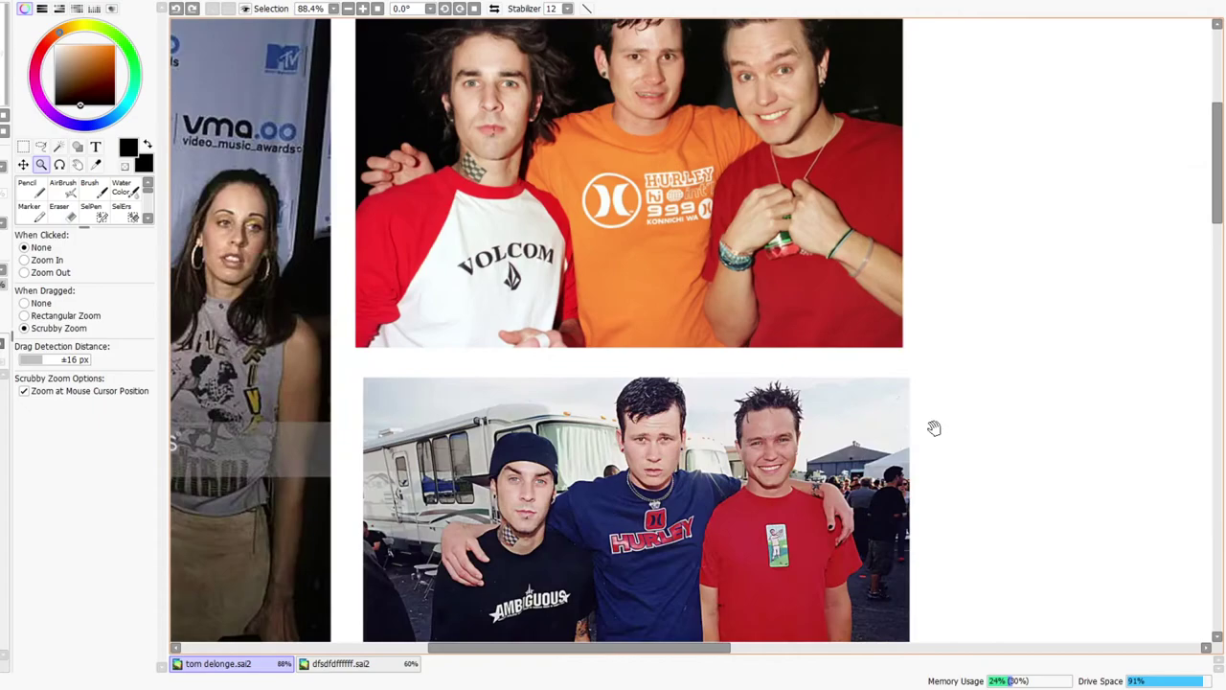
drag(1012, 463, 952, 376)
mouse_move(319, 445)
mouse_down()
mouse_move(827, 472)
mouse_move(837, 570)
mouse_up()
drag(917, 561, 577, 541)
drag(987, 388, 467, 524)
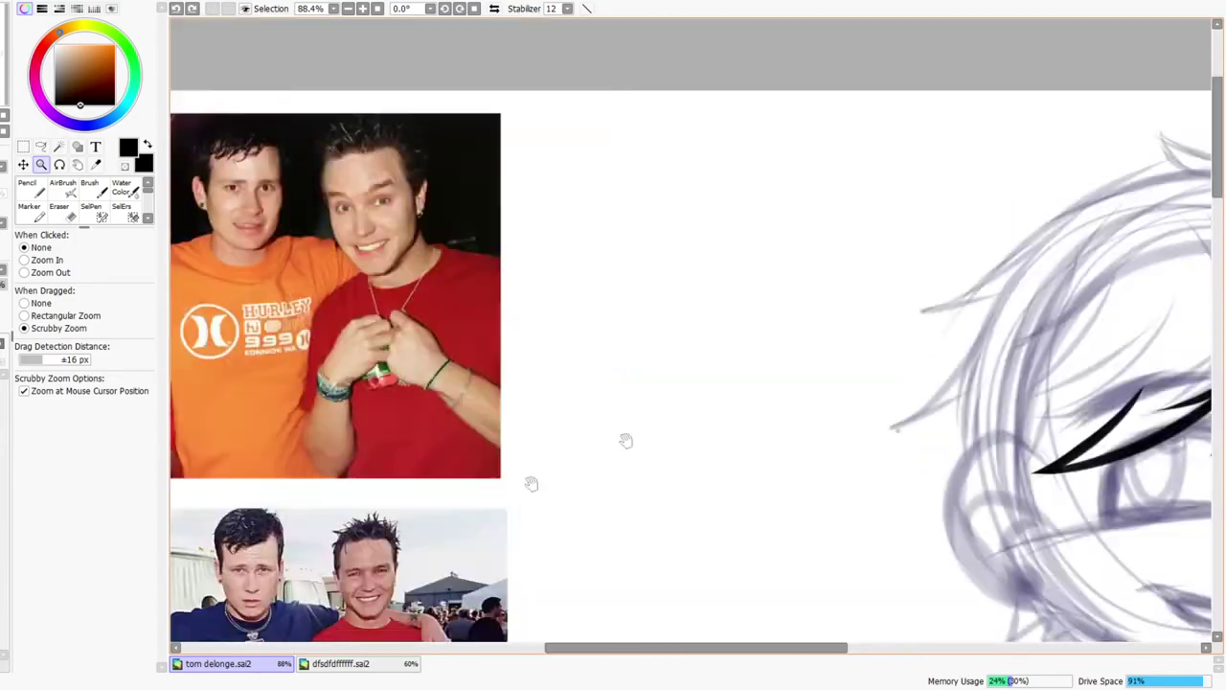
drag(908, 431, 550, 435)
drag(832, 479, 703, 377)
- Examine the inked fringe and flicked-out lock at several zoom levels in both normal and mirrored view
scroll(993, 257, down, 3)
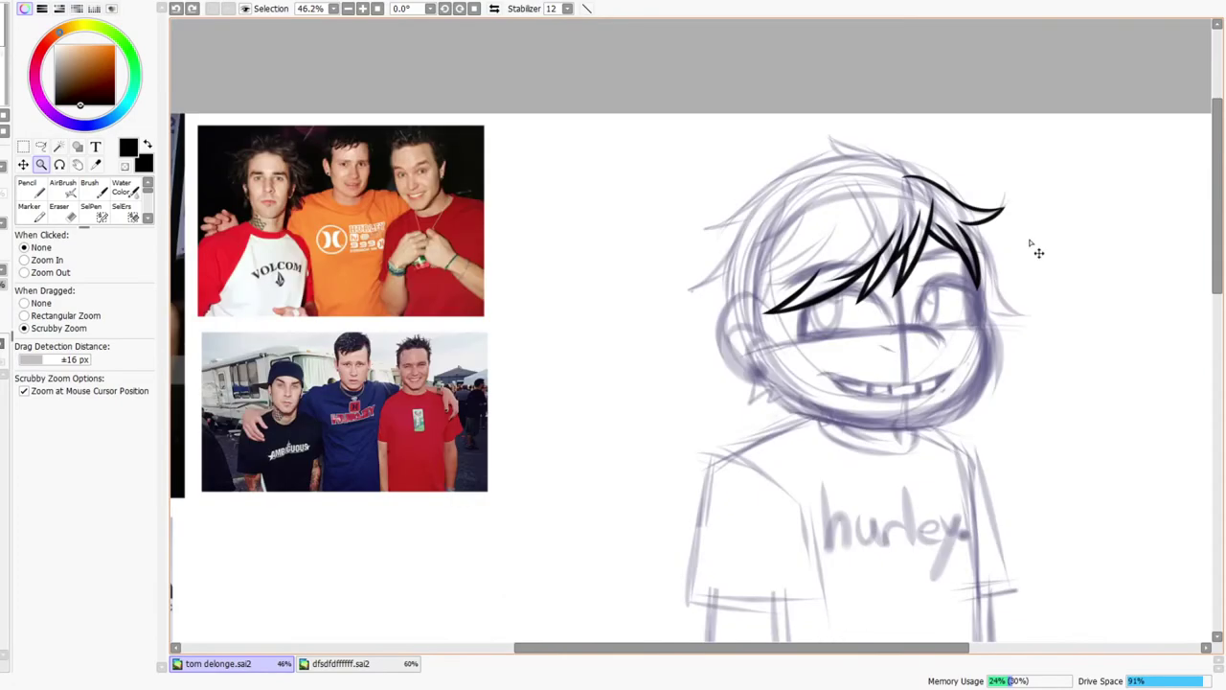
scroll(1023, 253, down, 3)
drag(1067, 302, 975, 282)
scroll(942, 244, up, 5)
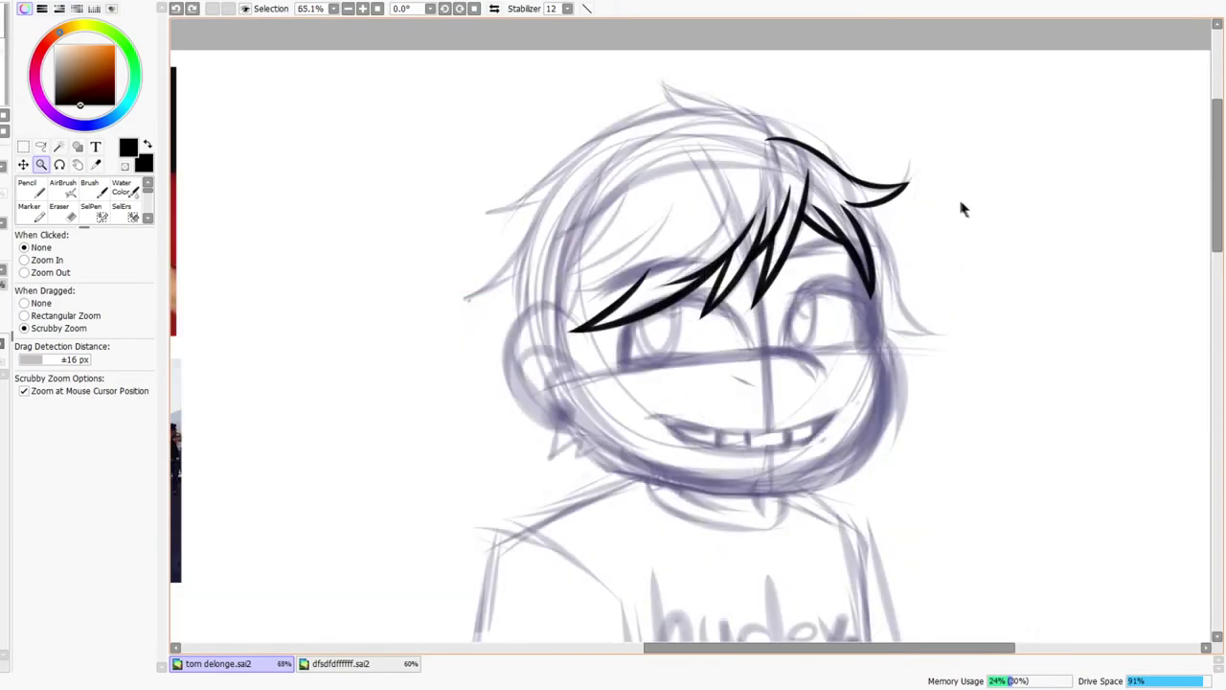
scroll(888, 222, up, 3)
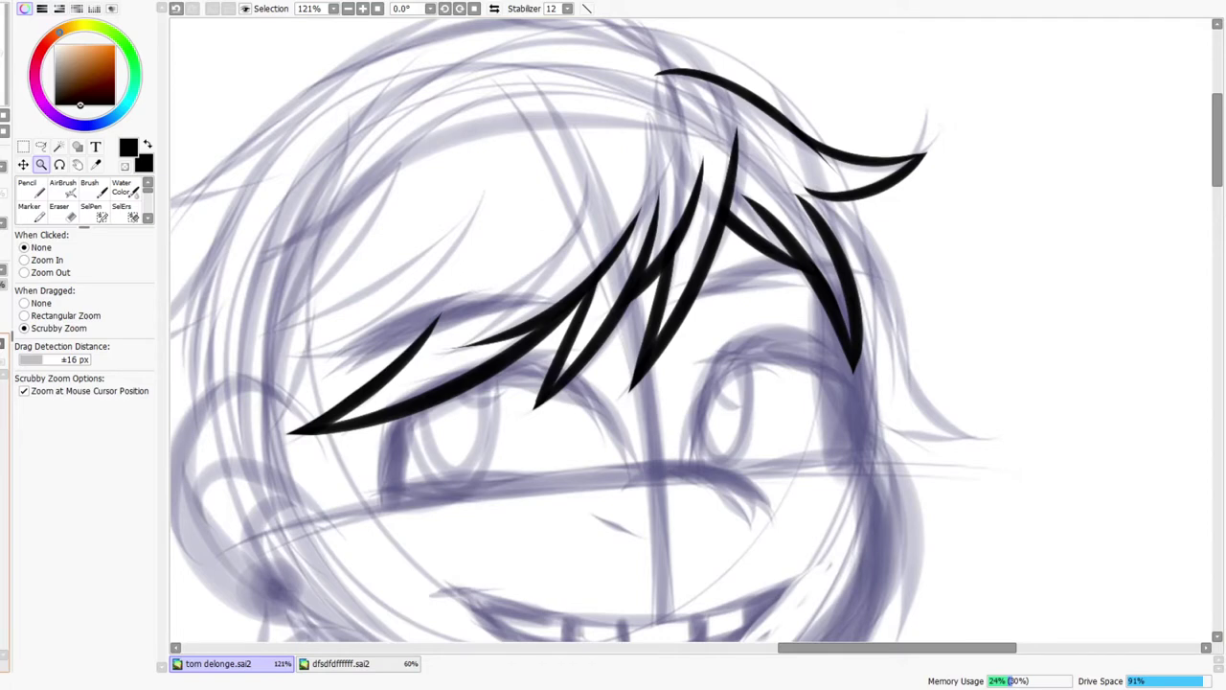
click(494, 8)
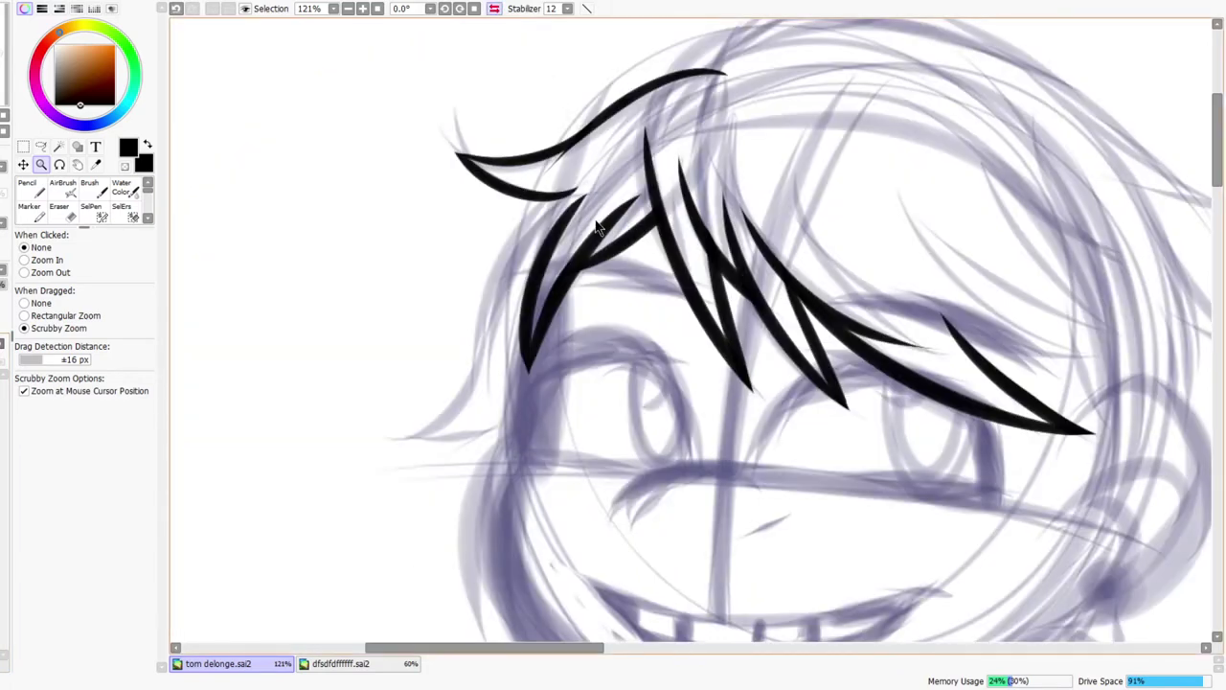
click(494, 9)
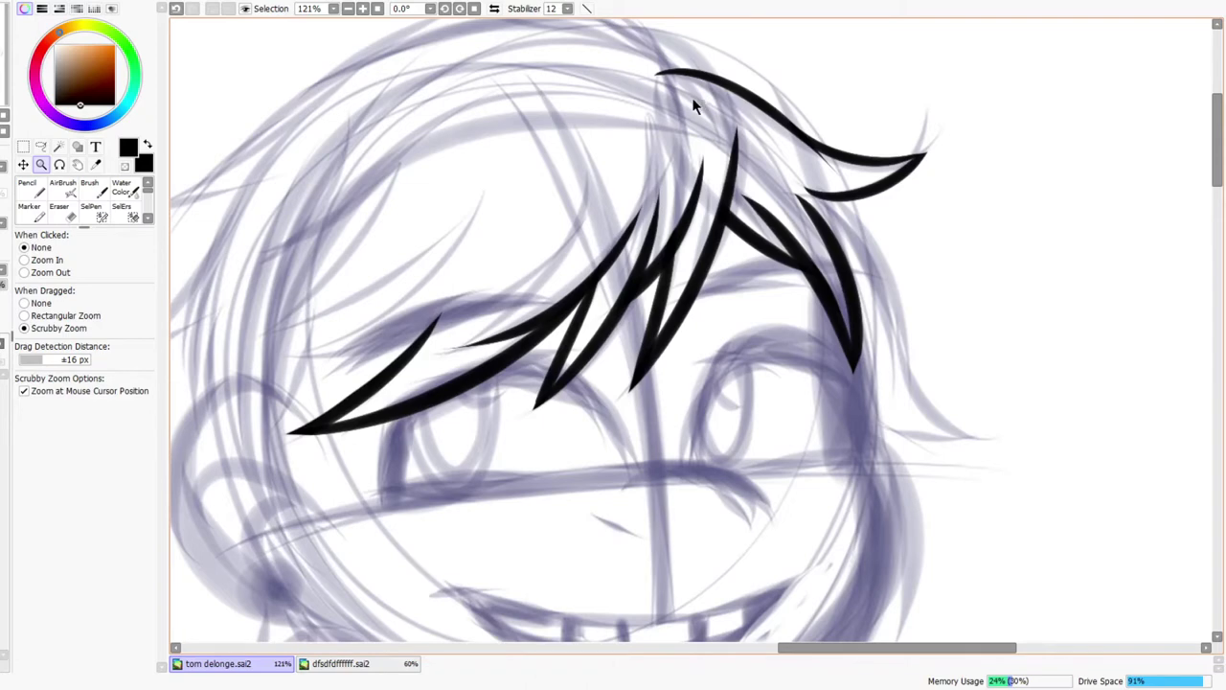
click(494, 9)
scroll(482, 168, up, 2)
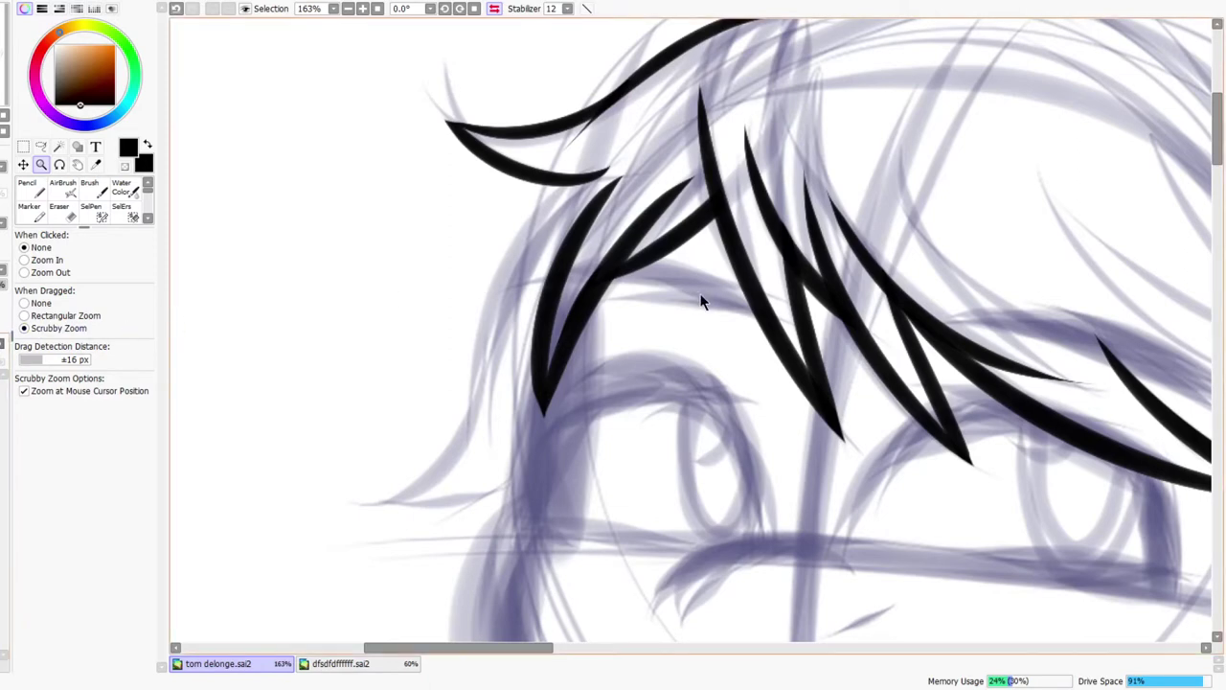
- Ink the outer side contour of the hair, curving from beneath the flicked-out lock down beside the side lock
key(n)
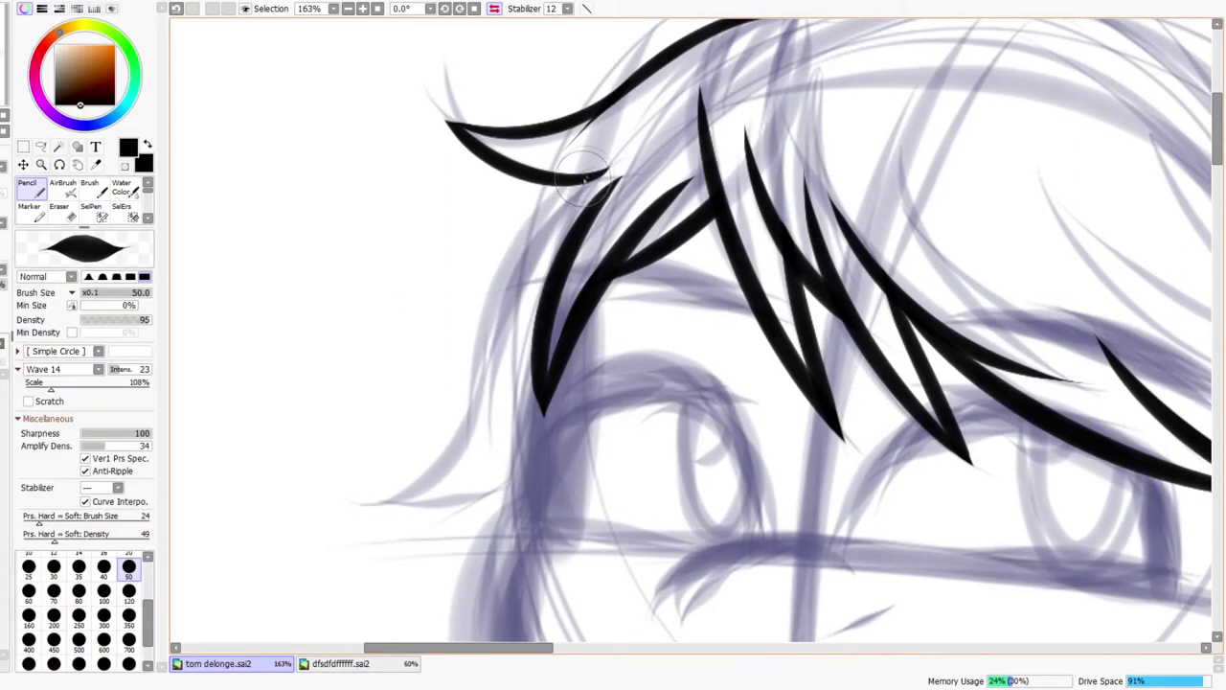
mouse_move(607, 160)
mouse_down()
mouse_move(507, 403)
mouse_move(613, 143)
mouse_up()
key(ctrl+z)
mouse_move(495, 431)
mouse_down()
mouse_move(534, 226)
mouse_move(592, 170)
mouse_up()
mouse_move(486, 331)
mouse_down()
mouse_move(507, 283)
mouse_move(653, 152)
mouse_up()
mouse_move(534, 268)
mouse_down()
mouse_move(596, 155)
mouse_move(641, 134)
mouse_move(667, 45)
mouse_up()
key(e)
key(z)
- Ink the lower end of the outer side contour as an outward flick, with a short curved lower edge meeting its tip
click(493, 8)
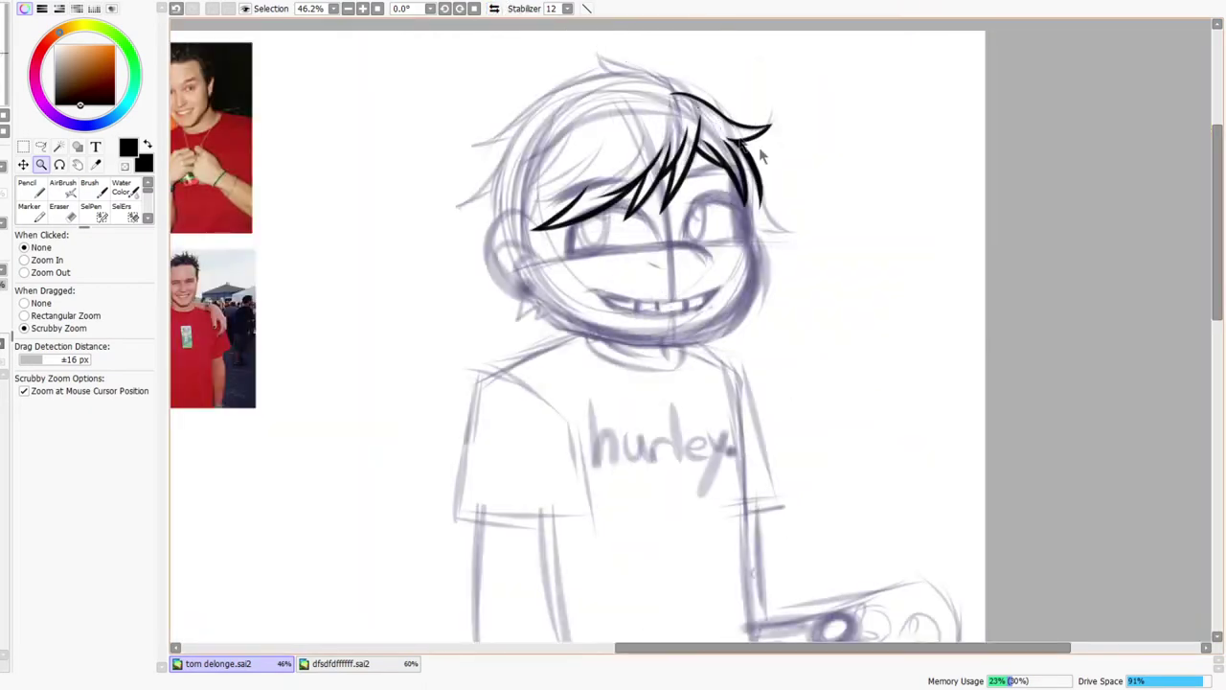
drag(782, 198, 757, 220)
key(n)
drag(742, 110, 867, 299)
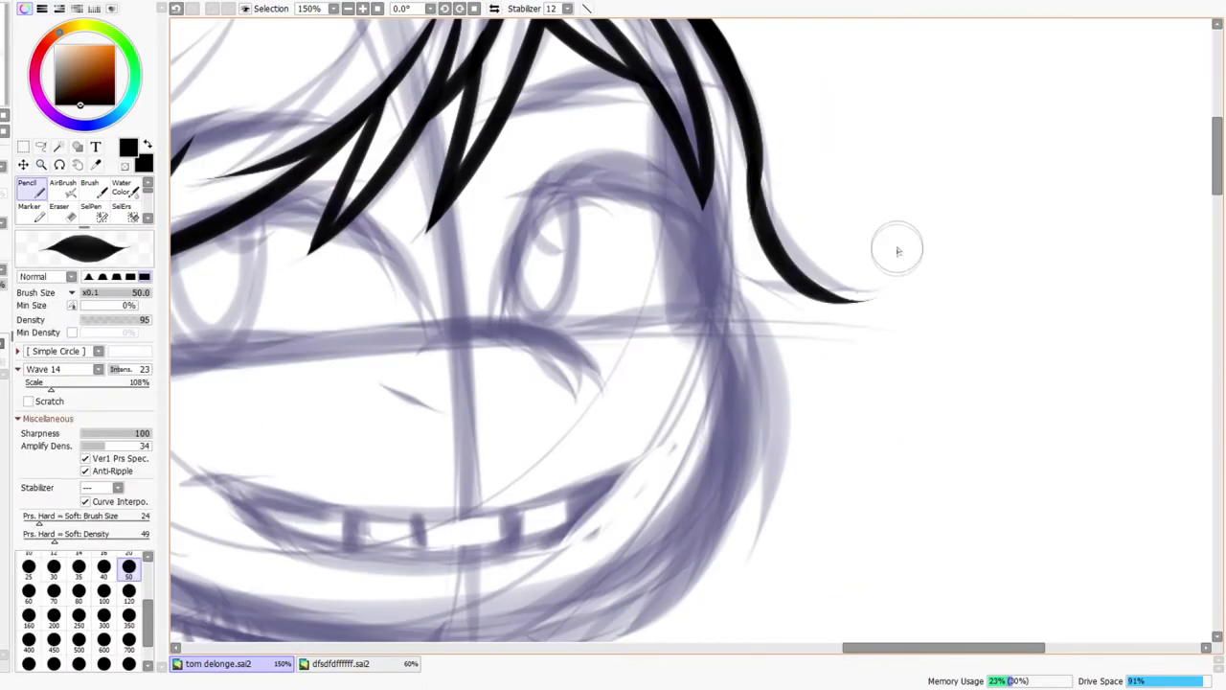
key(ctrl+z)
drag(757, 161, 870, 291)
mouse_move(730, 249)
mouse_down()
mouse_move(866, 275)
mouse_move(819, 222)
mouse_up()
- Erase the overshooting line ends at the lower flick's tip and thin its underside into a clean point
key(ctrl+space)
key(h)
key(e)
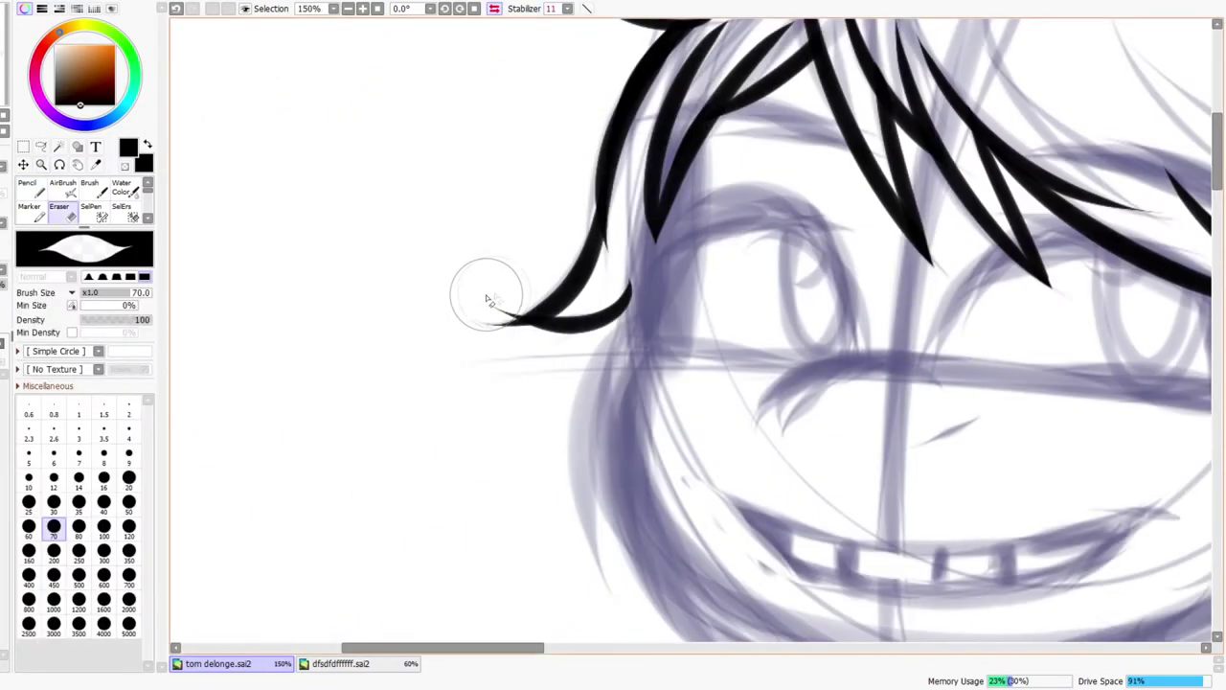
key(ctrl+z)
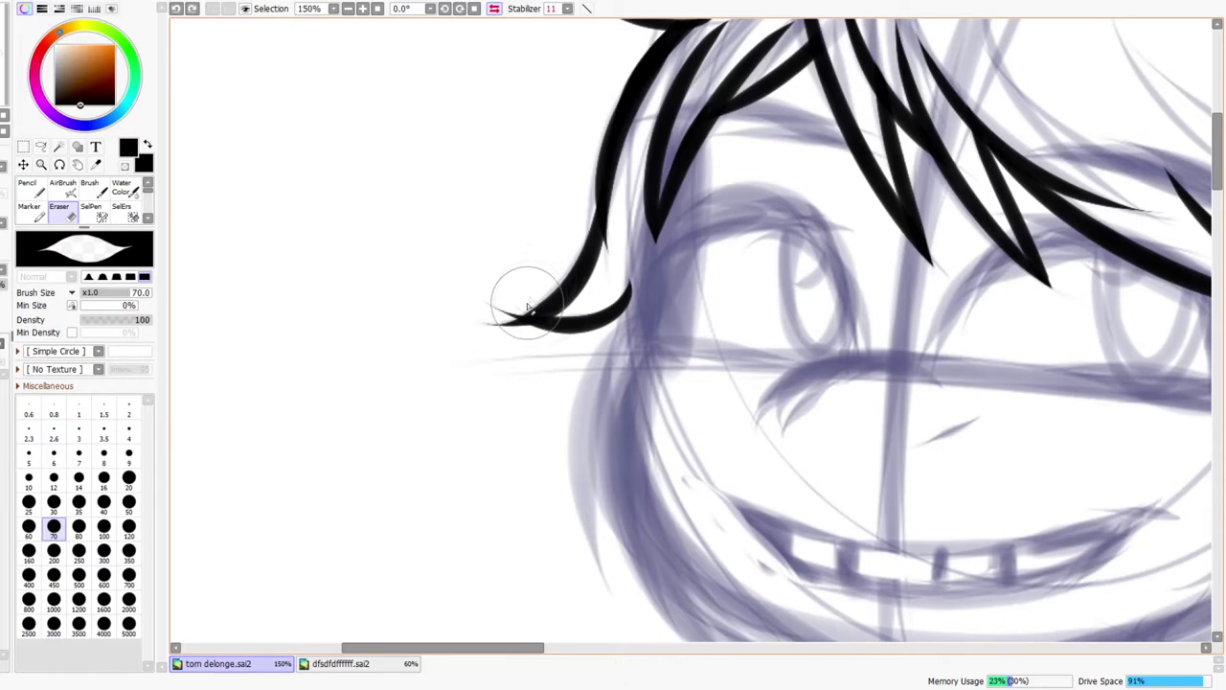
drag(469, 320, 595, 334)
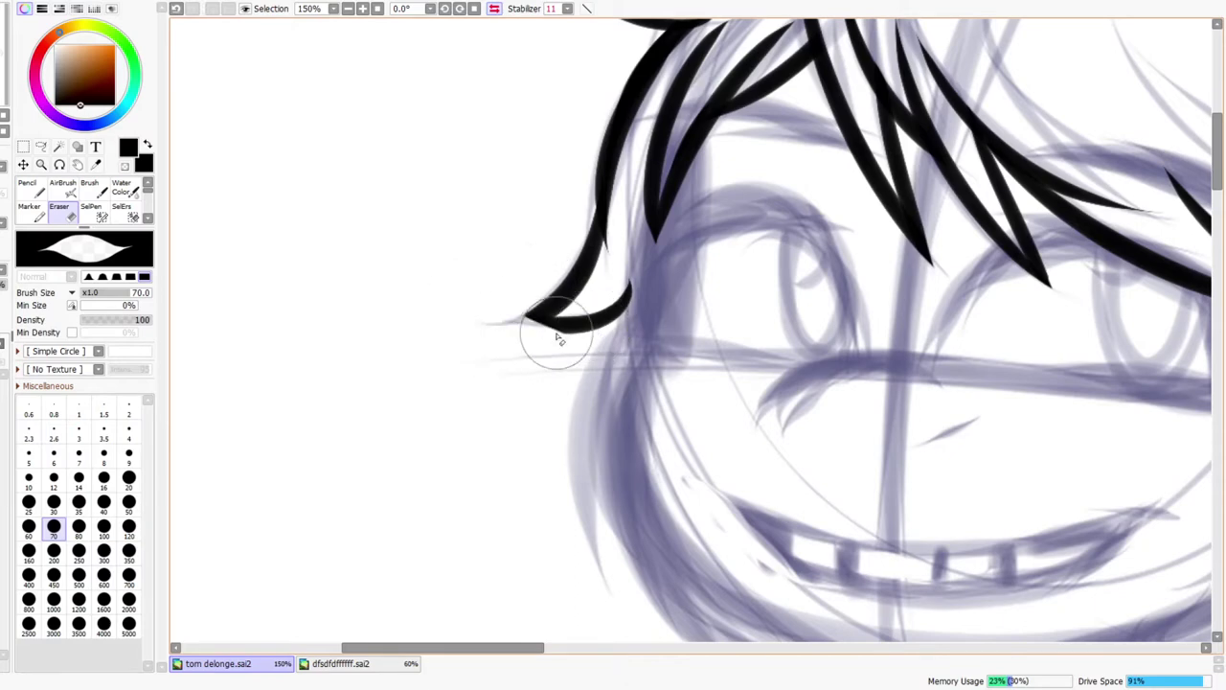
drag(519, 316, 636, 322)
key(ctrl+z)
drag(521, 316, 618, 334)
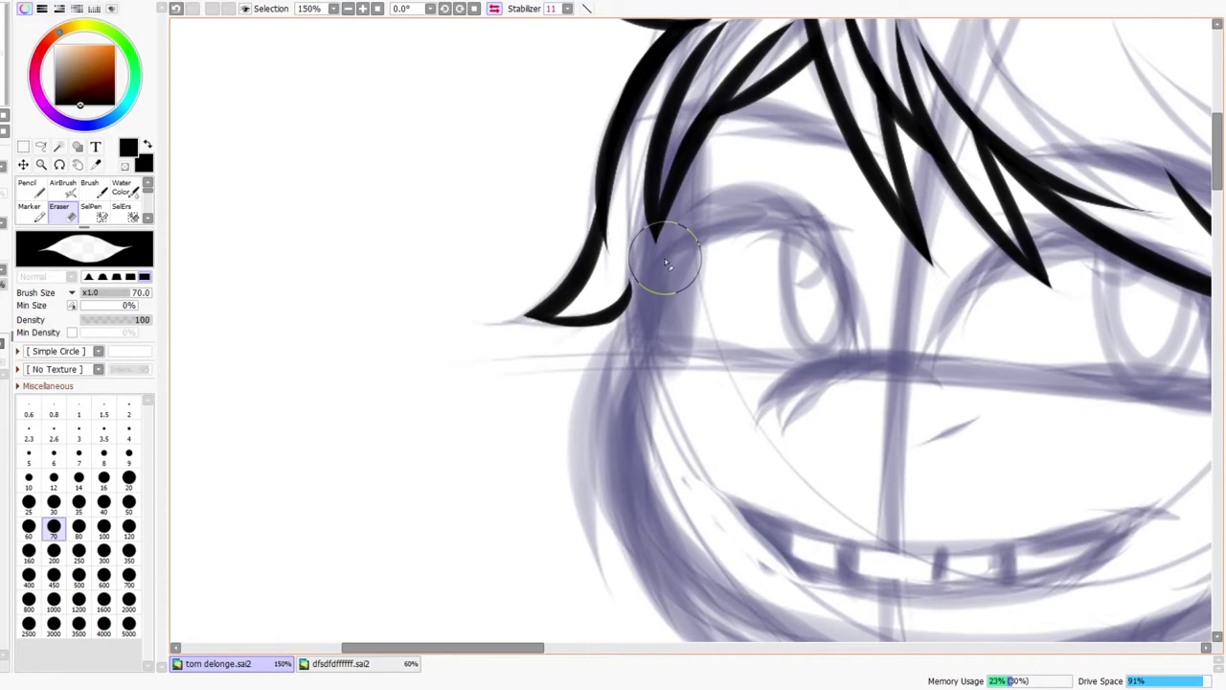
- Erase the tapered crown end of the flicked-out lock's upper line
key(ctrl+space)
drag(679, 245, 658, 241)
drag(991, 194, 938, 227)
drag(796, 152, 780, 80)
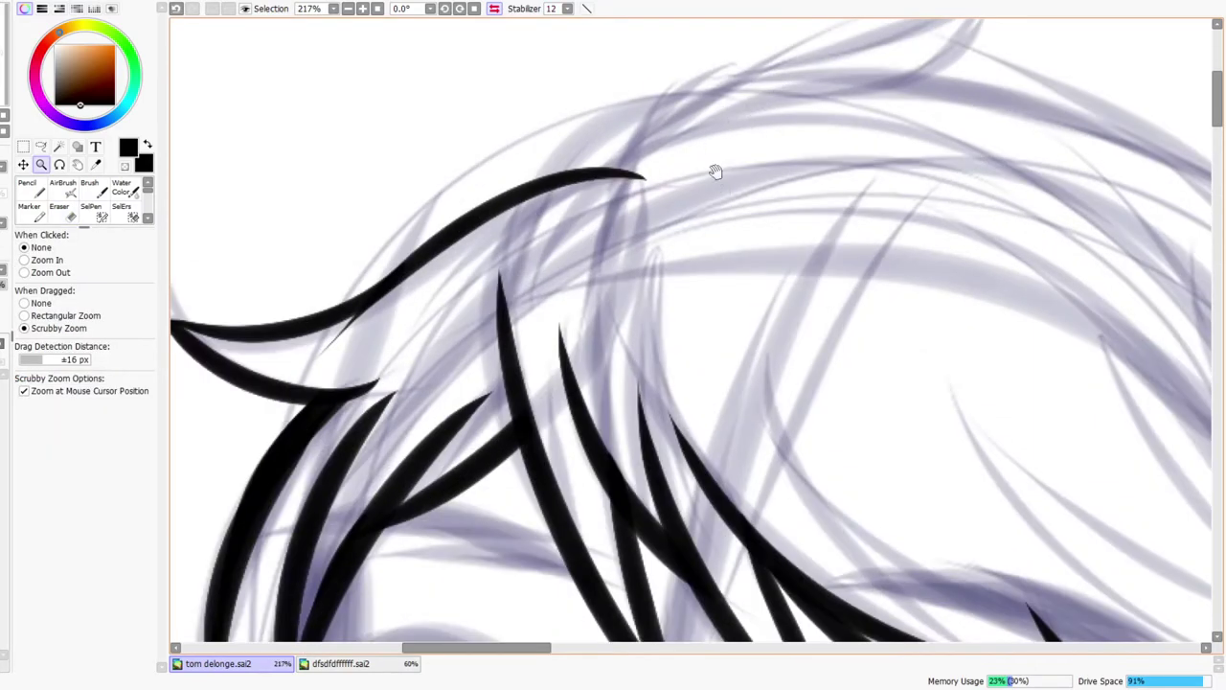
drag(714, 171, 648, 263)
key(n)
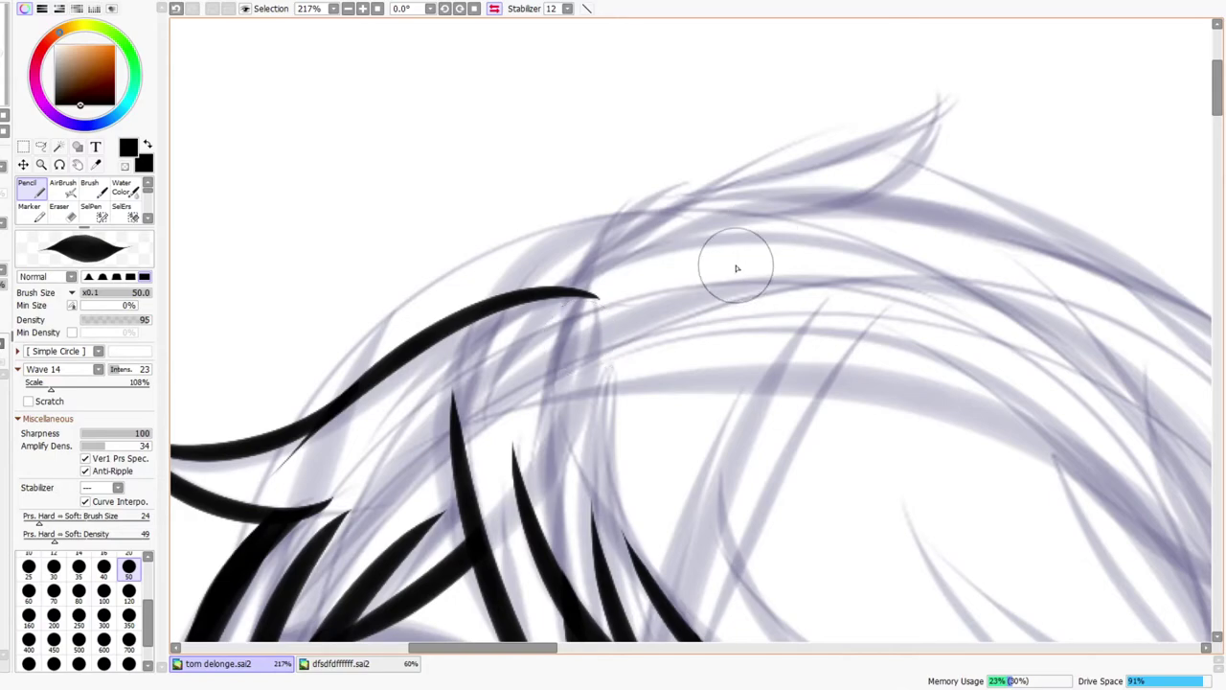
key(ctrl+space)
drag(722, 262, 698, 299)
drag(753, 430, 722, 375)
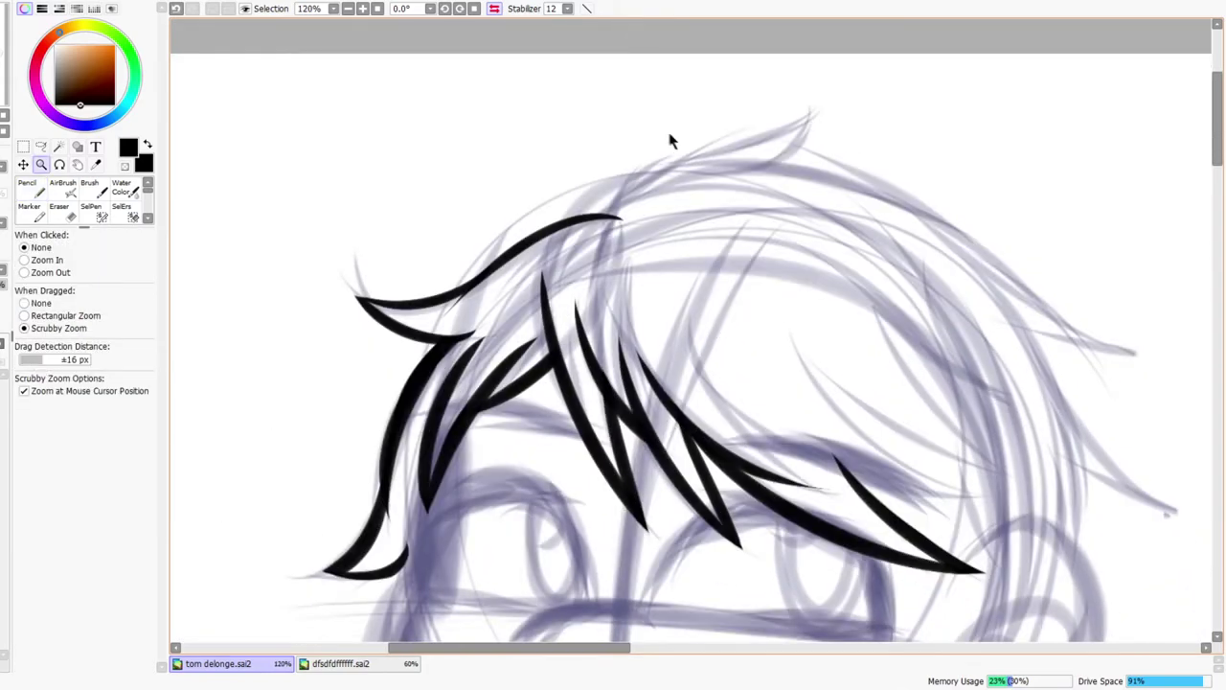
drag(642, 196, 636, 247)
key(e)
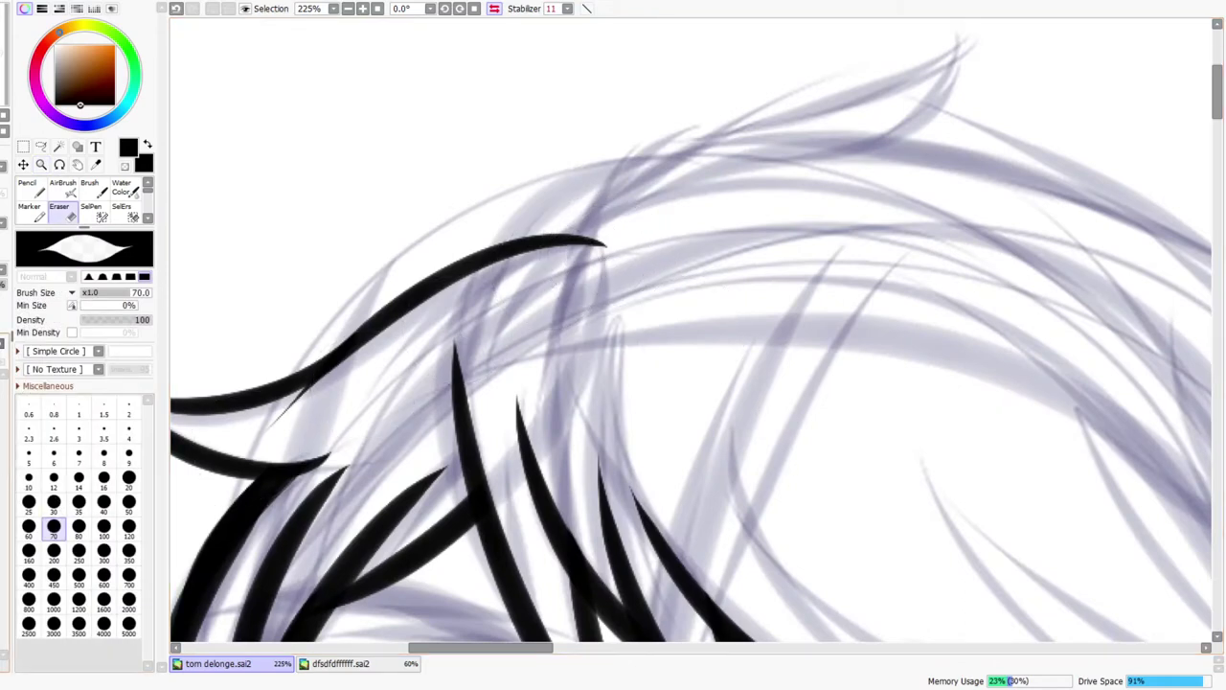
drag(602, 241, 601, 263)
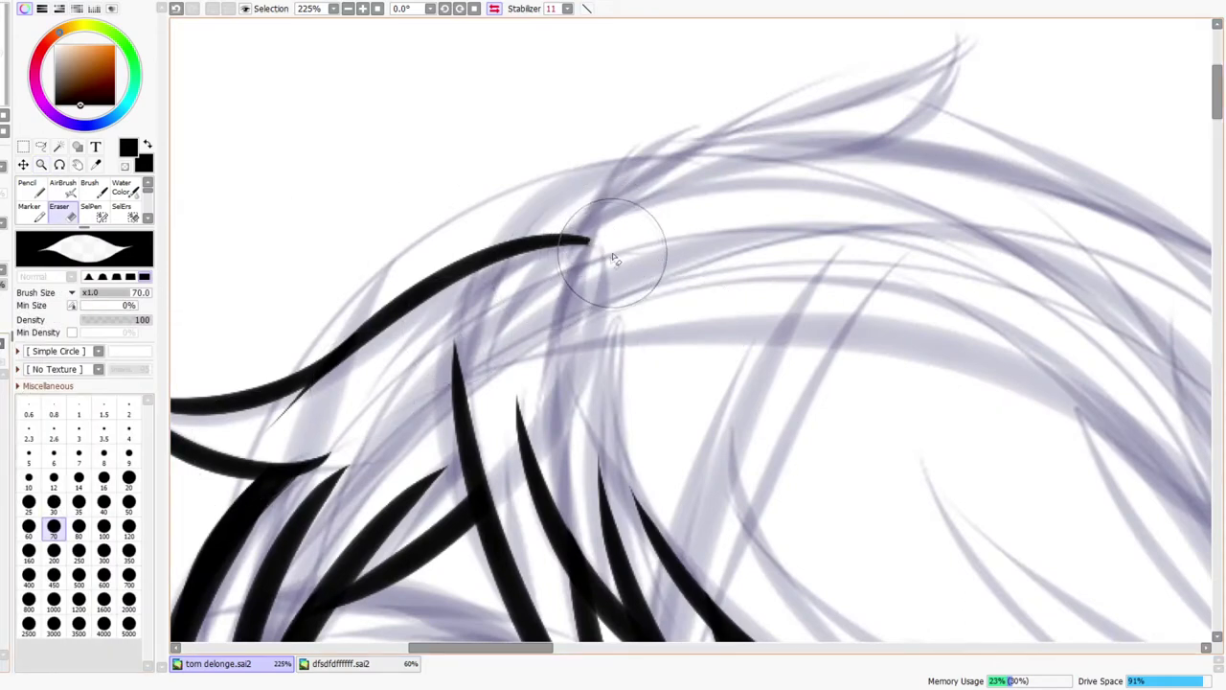
key(z)
drag(691, 167, 642, 217)
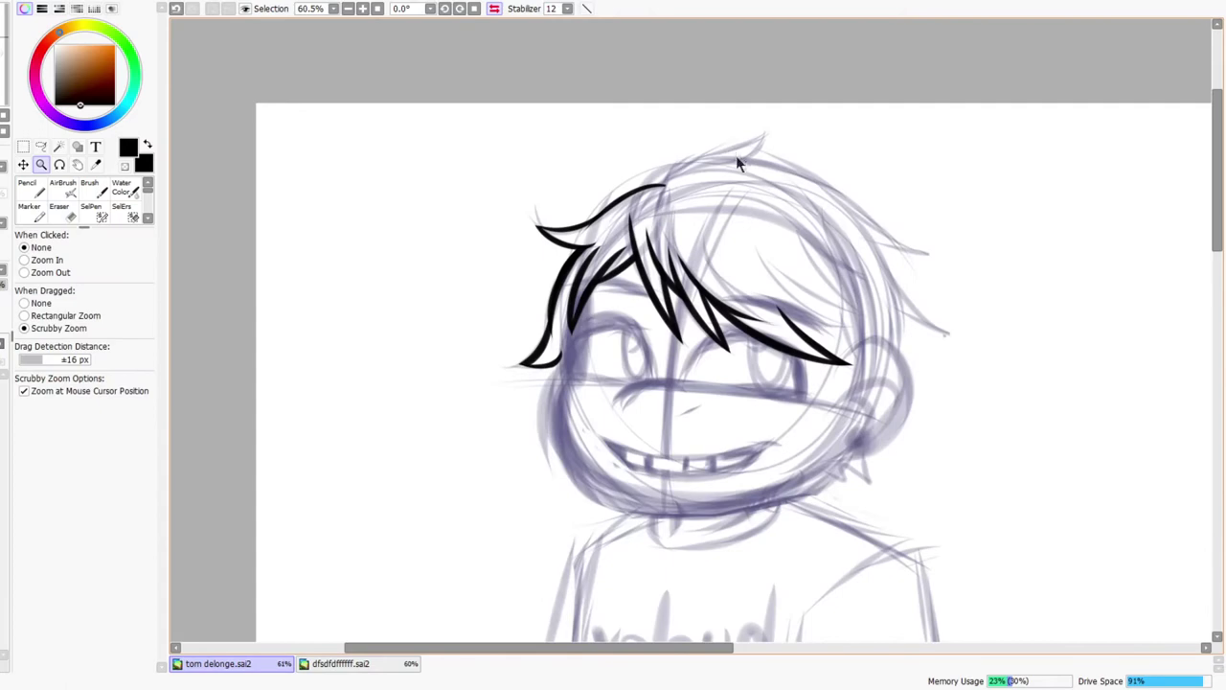
drag(697, 150, 712, 157)
key(n)
drag(608, 261, 819, 146)
key(ctrl+z)
- Trim the flicked-out lock's upper line further back from the crown with the Eraser
key(e)
mouse_move(575, 226)
mouse_down()
mouse_move(591, 269)
mouse_move(621, 250)
mouse_move(600, 302)
mouse_move(522, 327)
mouse_move(497, 373)
mouse_move(514, 313)
mouse_move(733, 247)
mouse_up()
key(n)
key(ctrl+z)
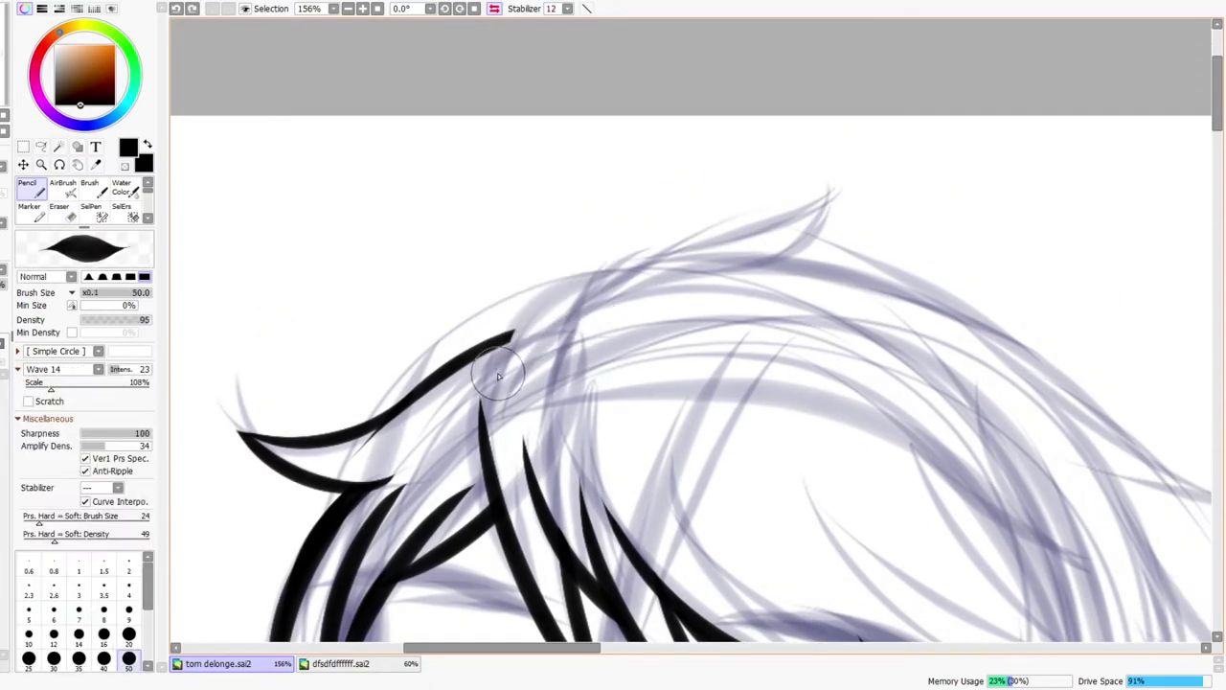
- Ink the crown contour, curving up from the end of the flicked-out lock to the tip of the top tuft
drag(498, 377, 782, 254)
drag(640, 261, 851, 160)
key(ctrl+z)
drag(639, 266, 856, 159)
key(ctrl+z)
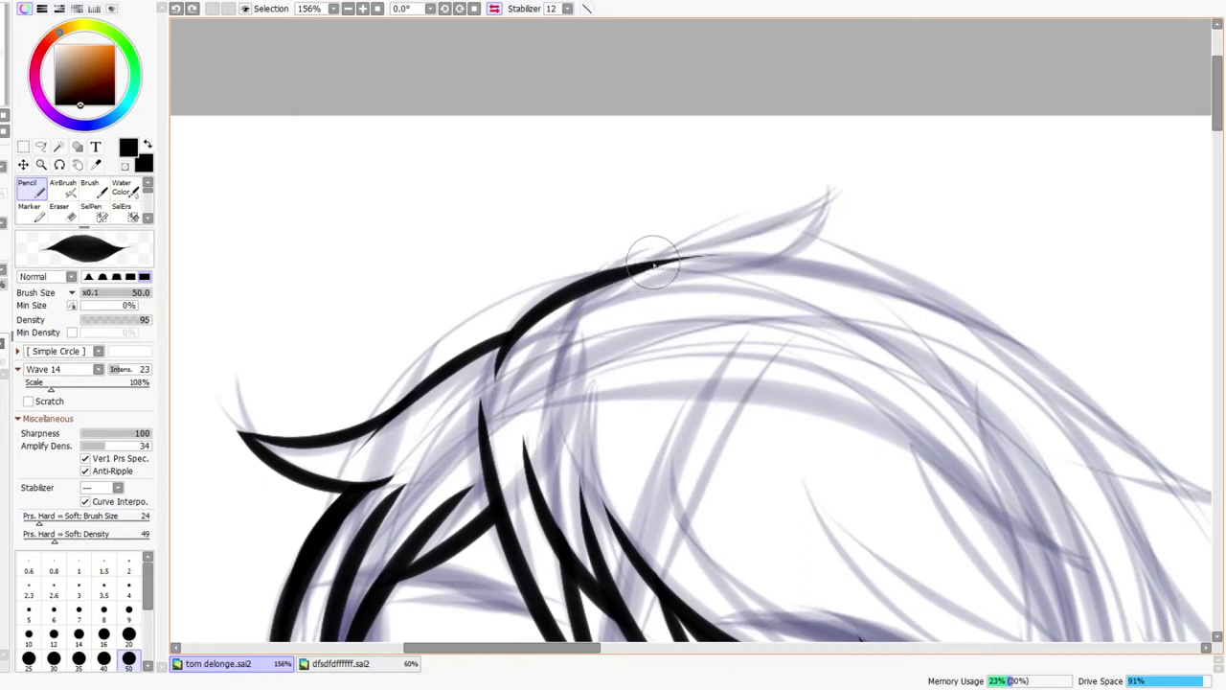
drag(654, 265, 823, 223)
- Ink the short inner edge of the top tuft and erase the overshoot at its tip
drag(833, 164, 756, 275)
key(e)
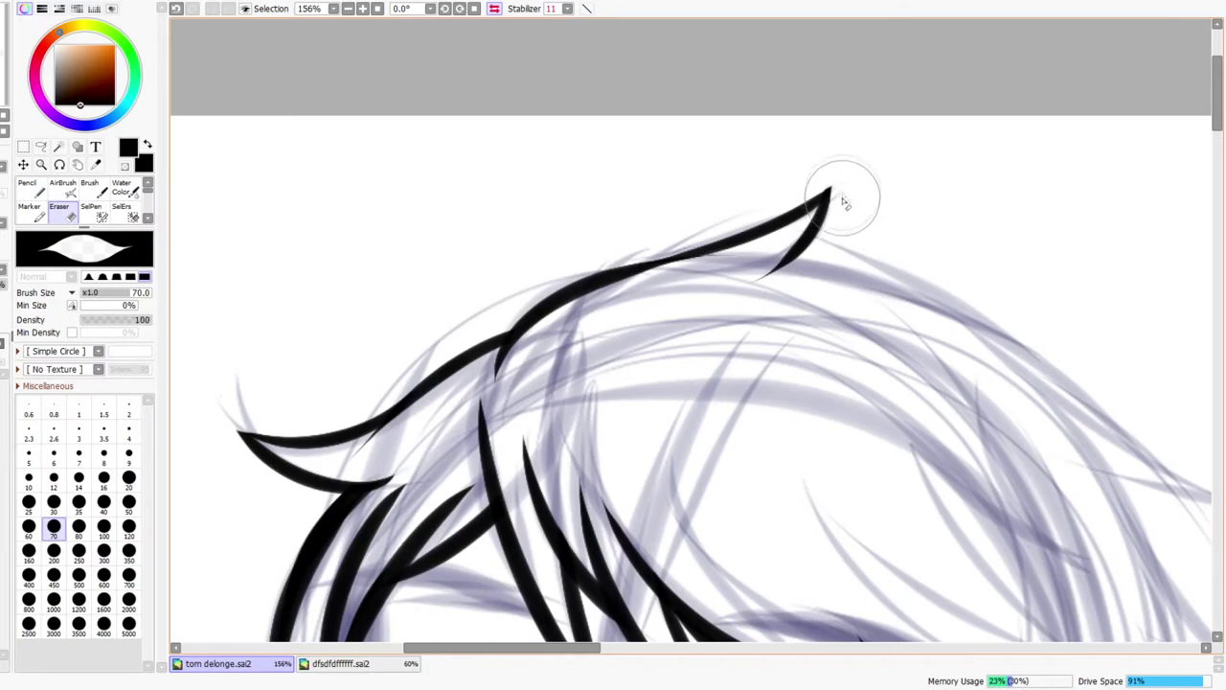
key(n)
- Ink the back-of-head contour, arcing from the base of the top tuft down toward the rear lock, redoing the stroke until it fits
drag(855, 176, 799, 206)
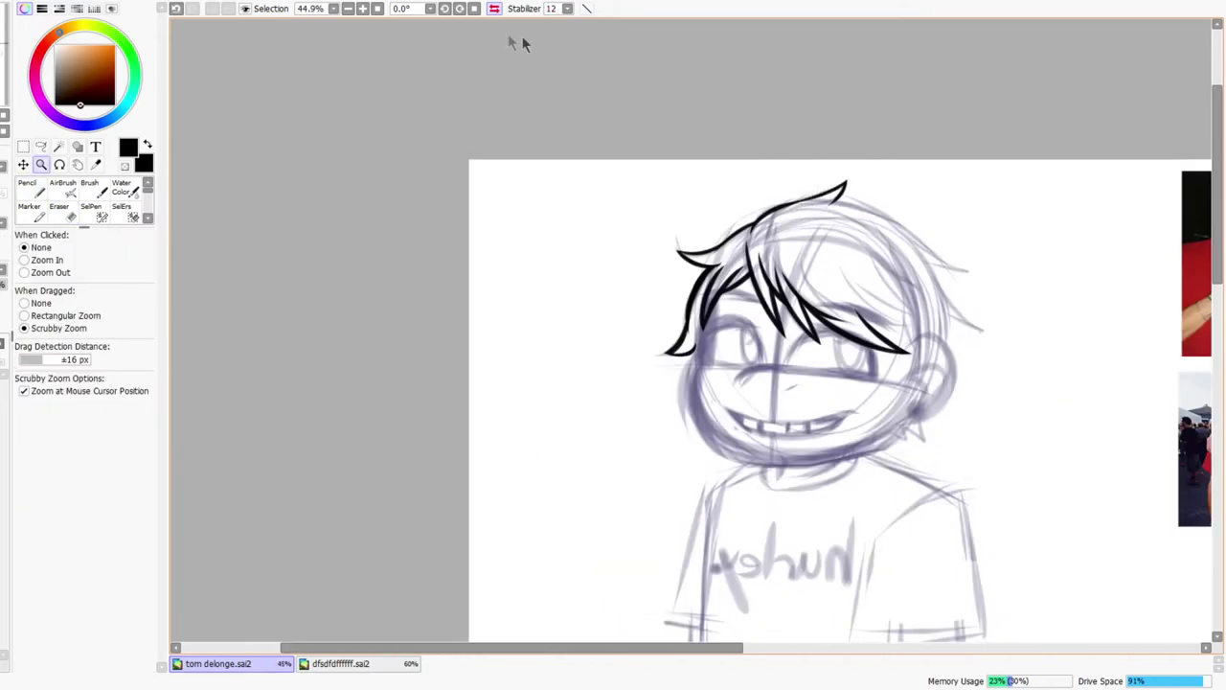
click(495, 9)
drag(515, 245, 585, 228)
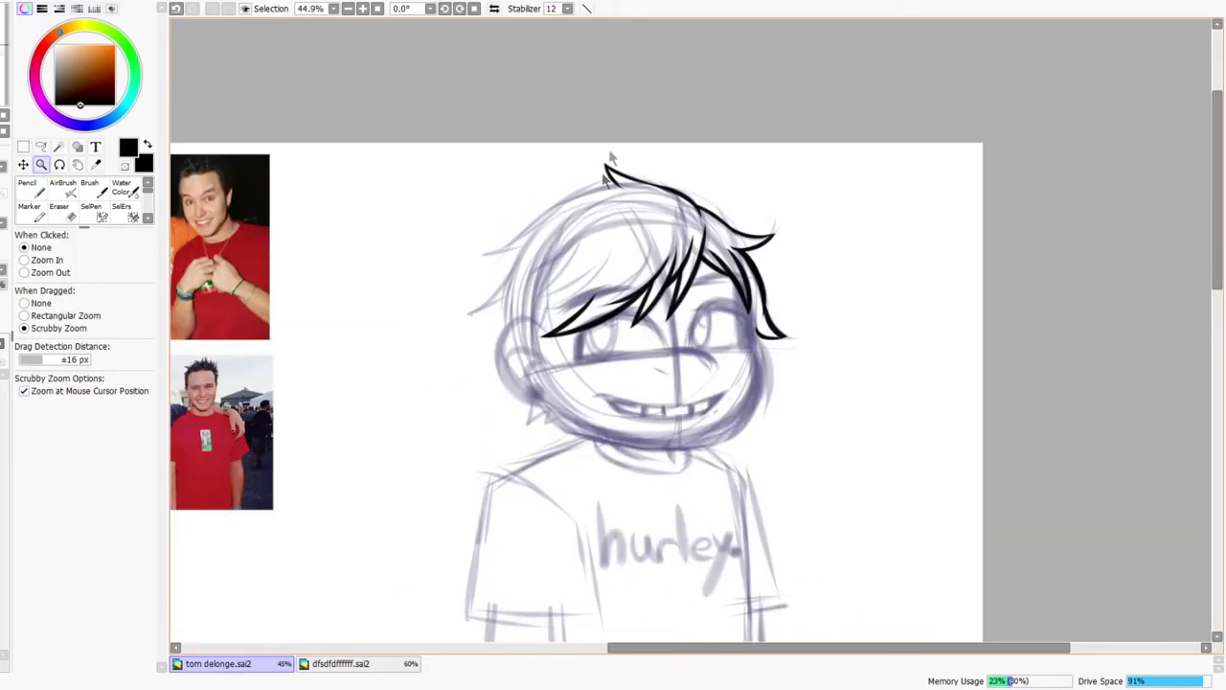
key(h)
mouse_move(835, 210)
mouse_down()
mouse_move(693, 229)
mouse_move(693, 202)
mouse_up()
drag(542, 177, 920, 408)
key(ctrl+z)
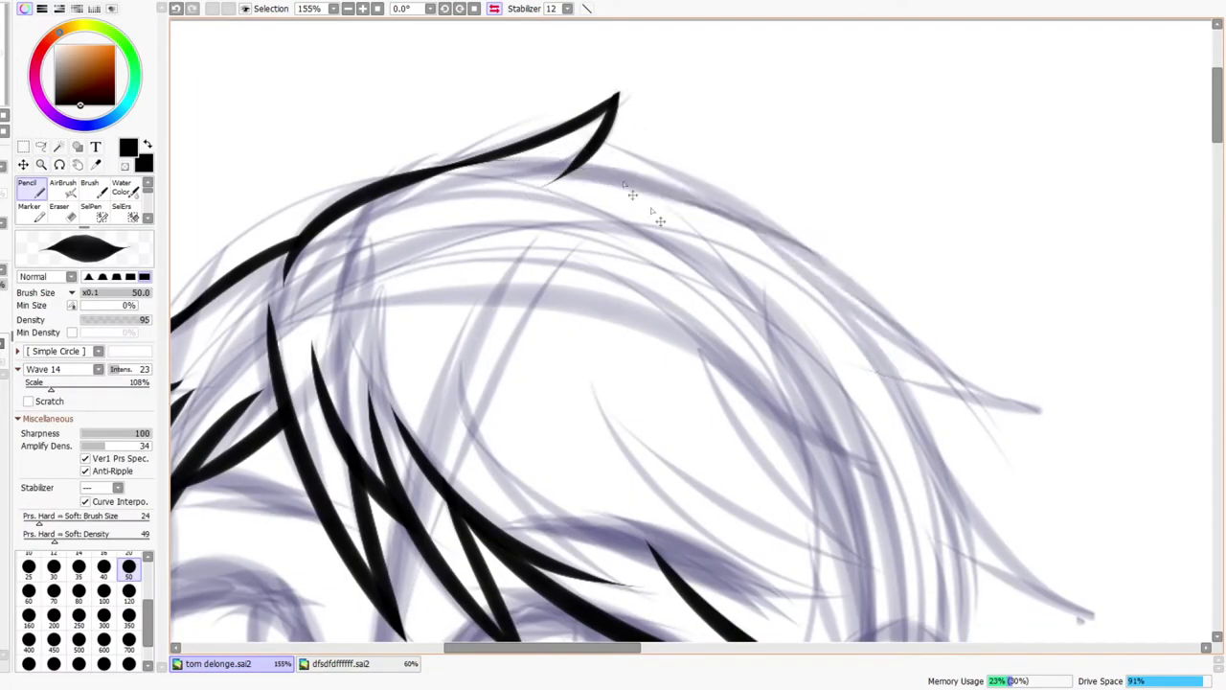
drag(520, 180, 953, 372)
key(ctrl+z)
mouse_move(517, 178)
mouse_down()
mouse_move(774, 233)
mouse_move(934, 441)
mouse_up()
key(ctrl+z)
mouse_move(525, 179)
mouse_down()
mouse_move(613, 173)
mouse_move(1003, 439)
mouse_move(576, 175)
mouse_move(948, 469)
mouse_up()
key(ctrl+z)
- Try to ink an outward flick at the lower end of the back-of-head contour with two strokes meeting at a tip
drag(872, 347, 1055, 418)
key(ctrl+z)
drag(871, 348, 1050, 436)
drag(912, 416, 1056, 419)
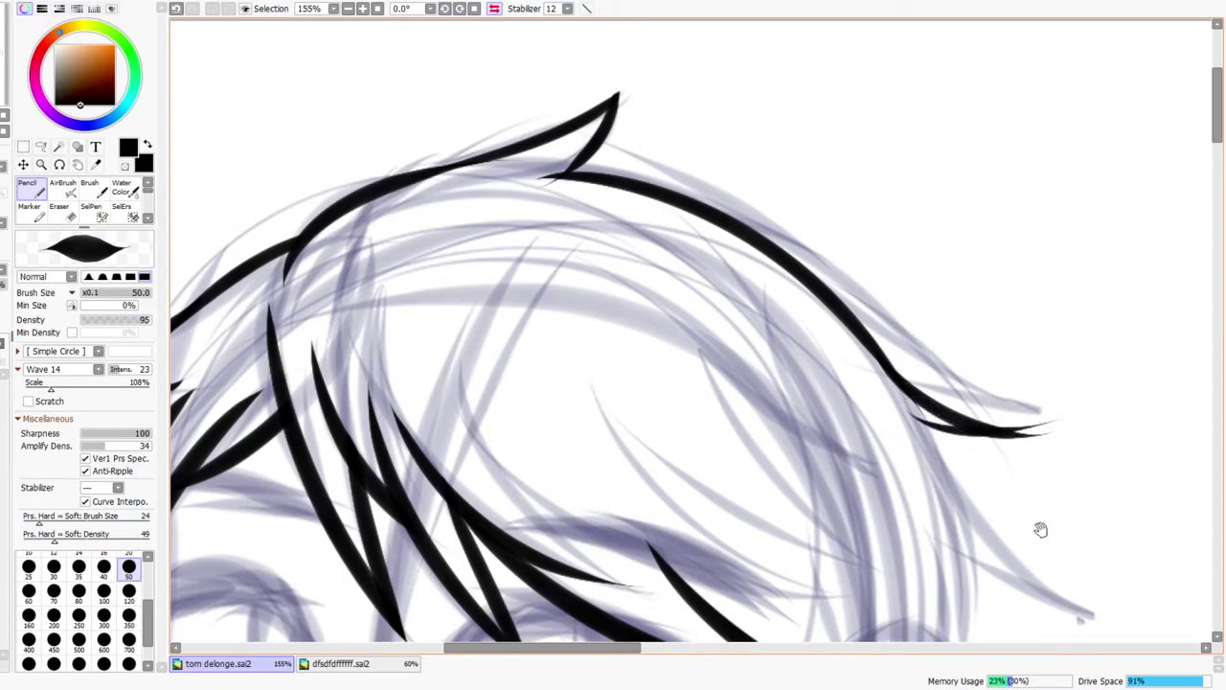
drag(1044, 535, 1001, 487)
- Try to clean the rear flick's overshooting line ends with the Eraser
key(e)
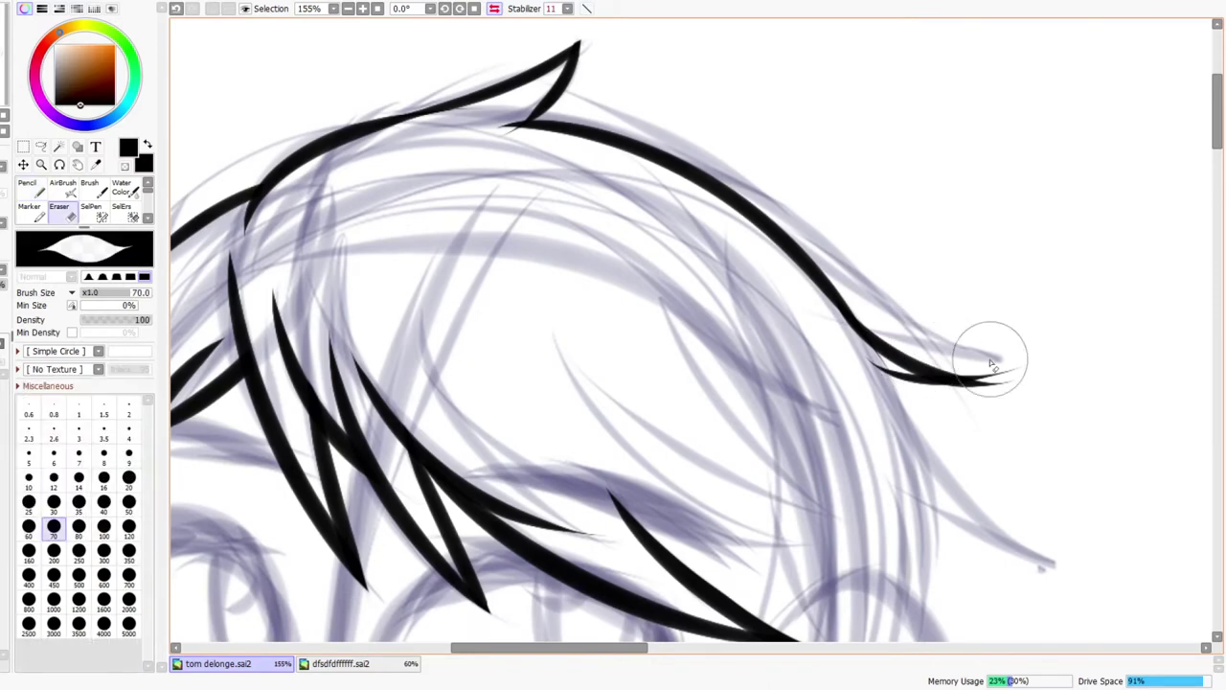
drag(918, 355, 1020, 356)
drag(891, 396, 1067, 359)
- Check the rear flick in normal and mirrored view, then undo its strokes back to the plain back-of-head contour
key(ctrl+space)
drag(979, 368, 973, 369)
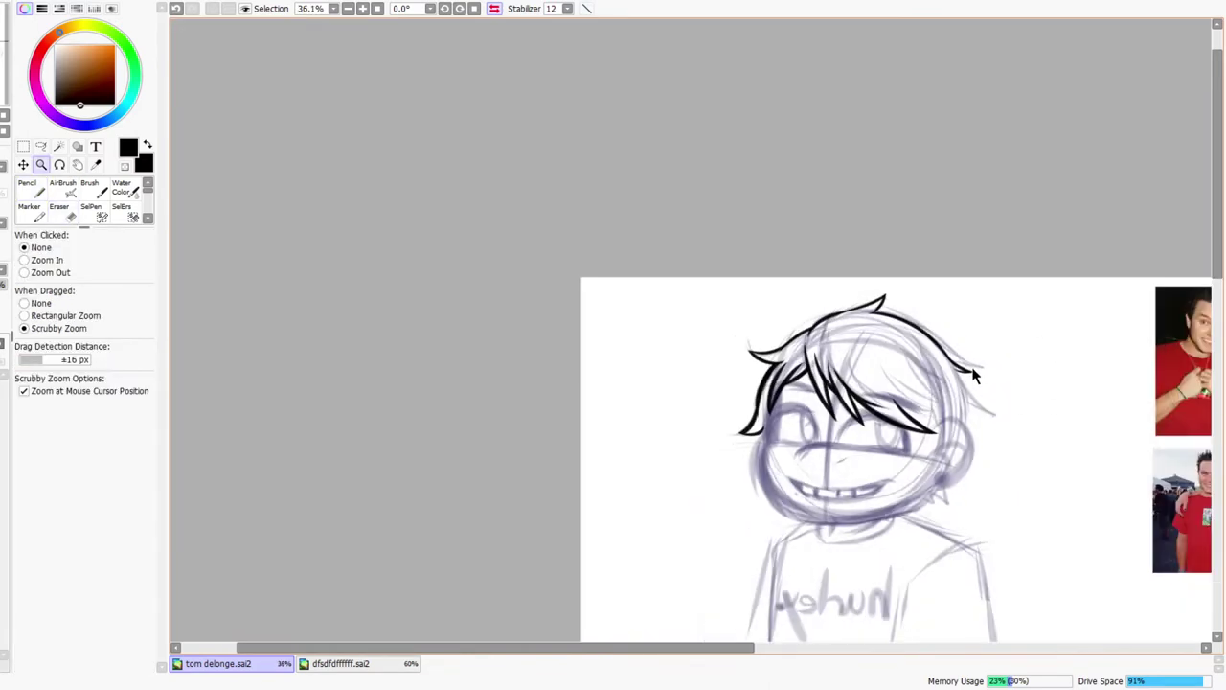
key(h)
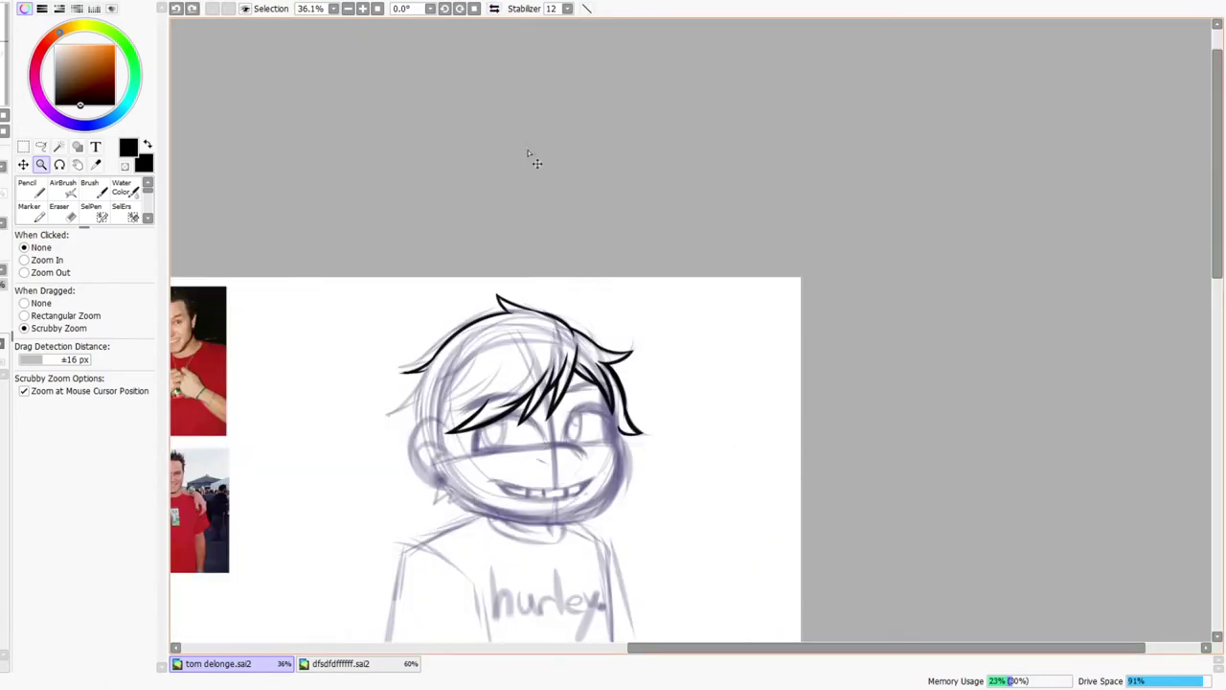
key(h)
drag(970, 364, 1015, 333)
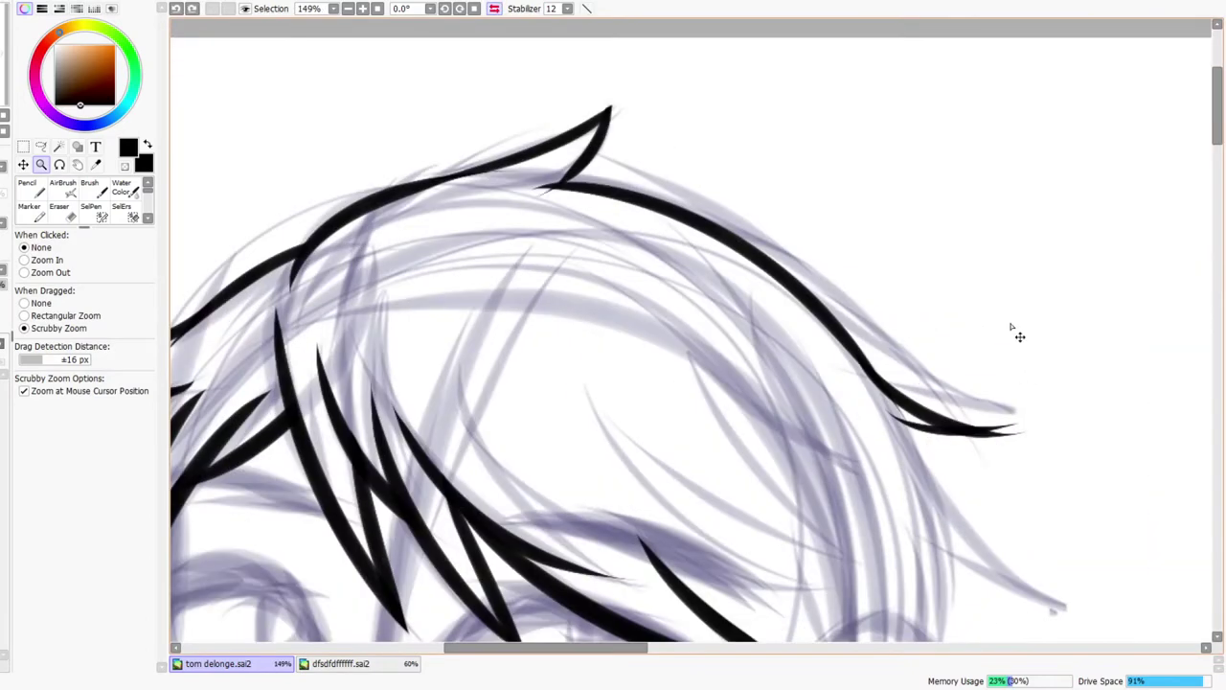
key(ctrl+z)
drag(939, 436, 942, 385)
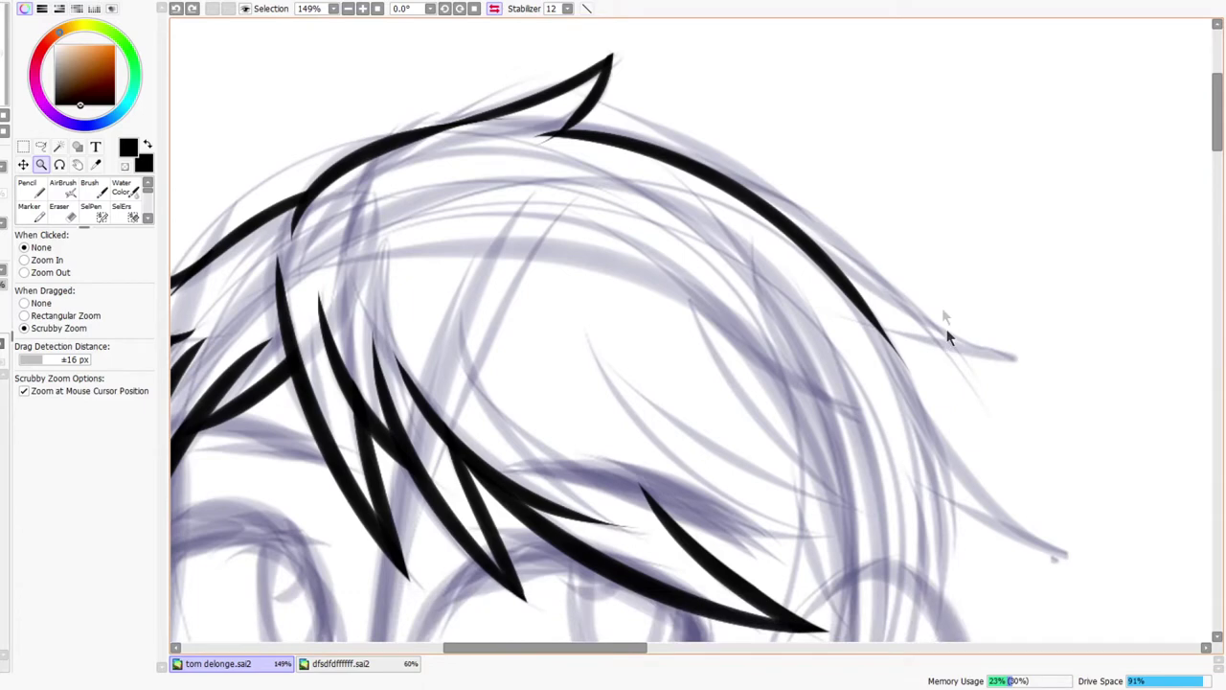
- Ink an outward flick at the lower end of the back-of-head contour with two strokes and erase the overshoot beyond its tip
drag(910, 311, 931, 302)
drag(796, 259, 1176, 419)
key(ctrl+z)
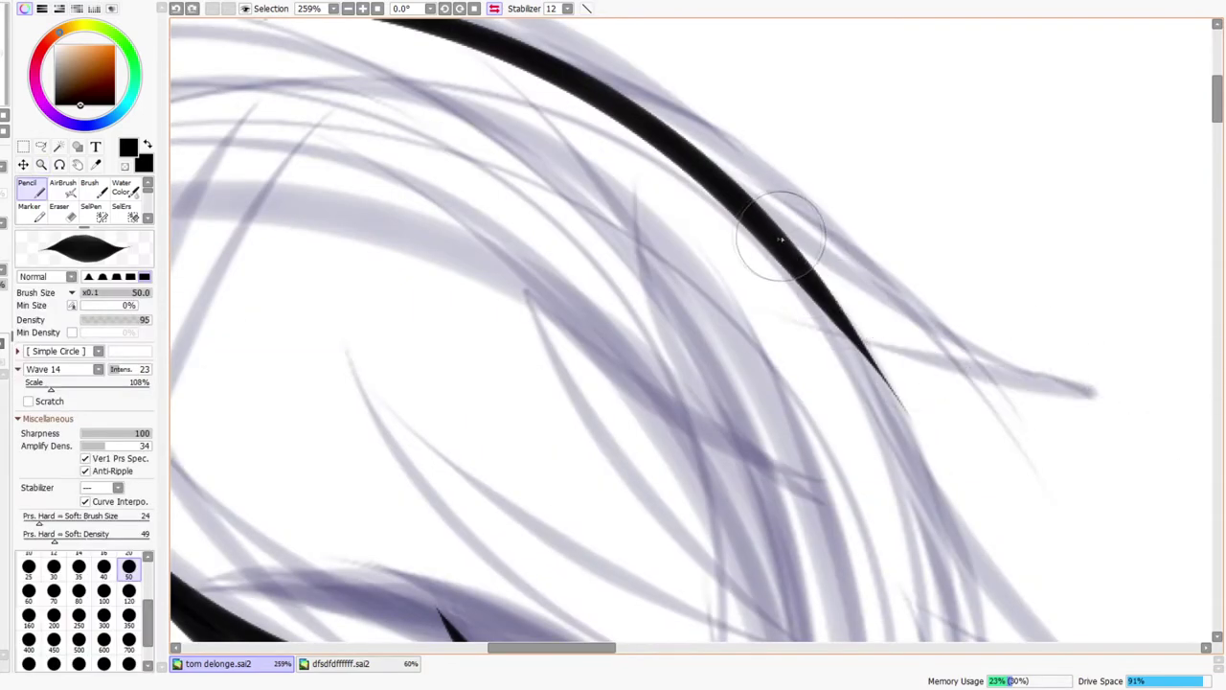
drag(766, 229, 1176, 432)
drag(891, 428, 1180, 408)
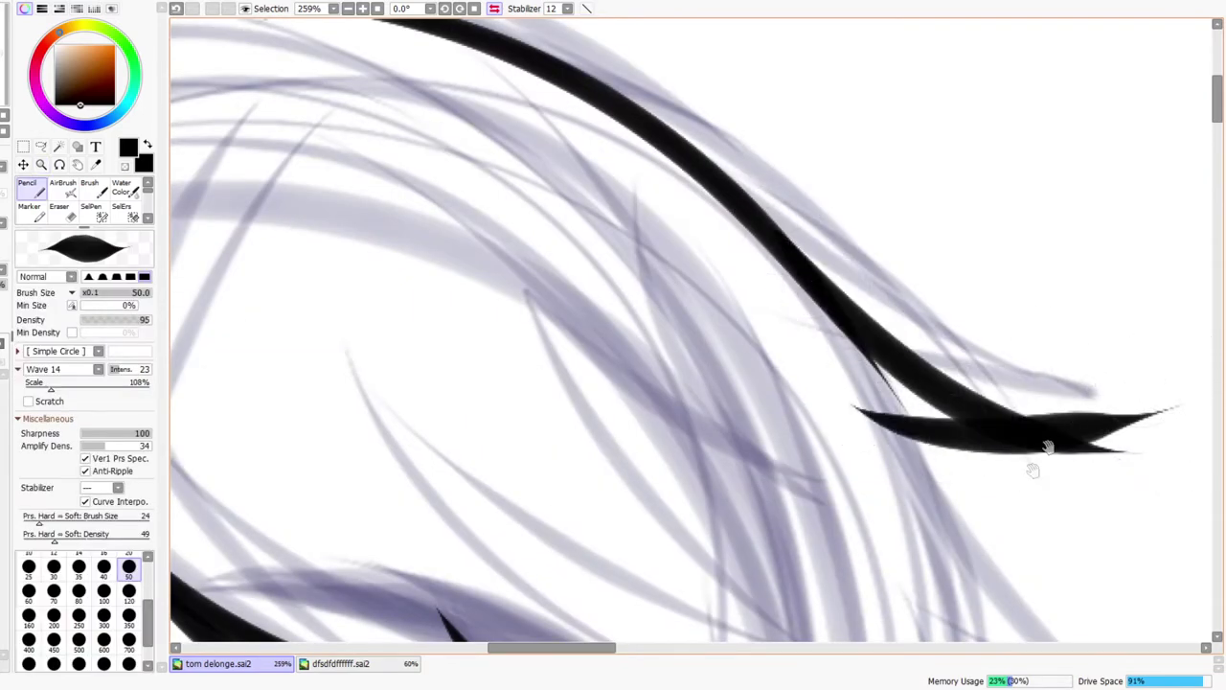
drag(958, 391, 855, 316)
key(ctrl+z)
drag(753, 338, 1111, 320)
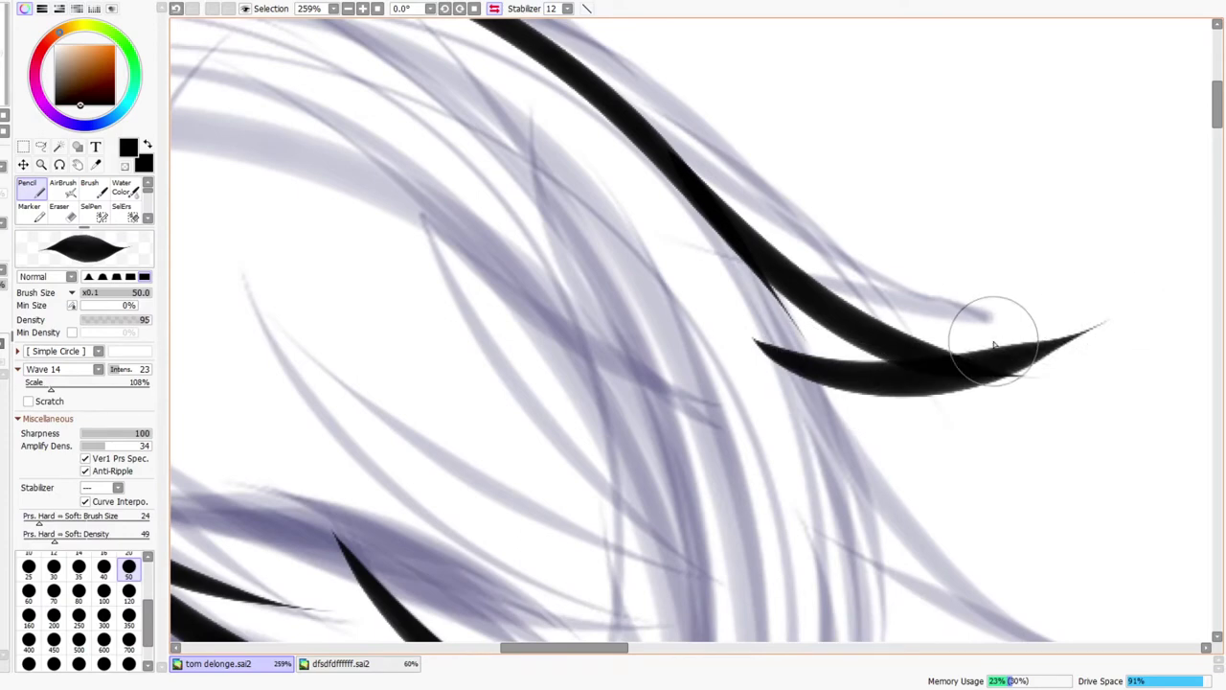
key(e)
drag(1013, 355, 1125, 304)
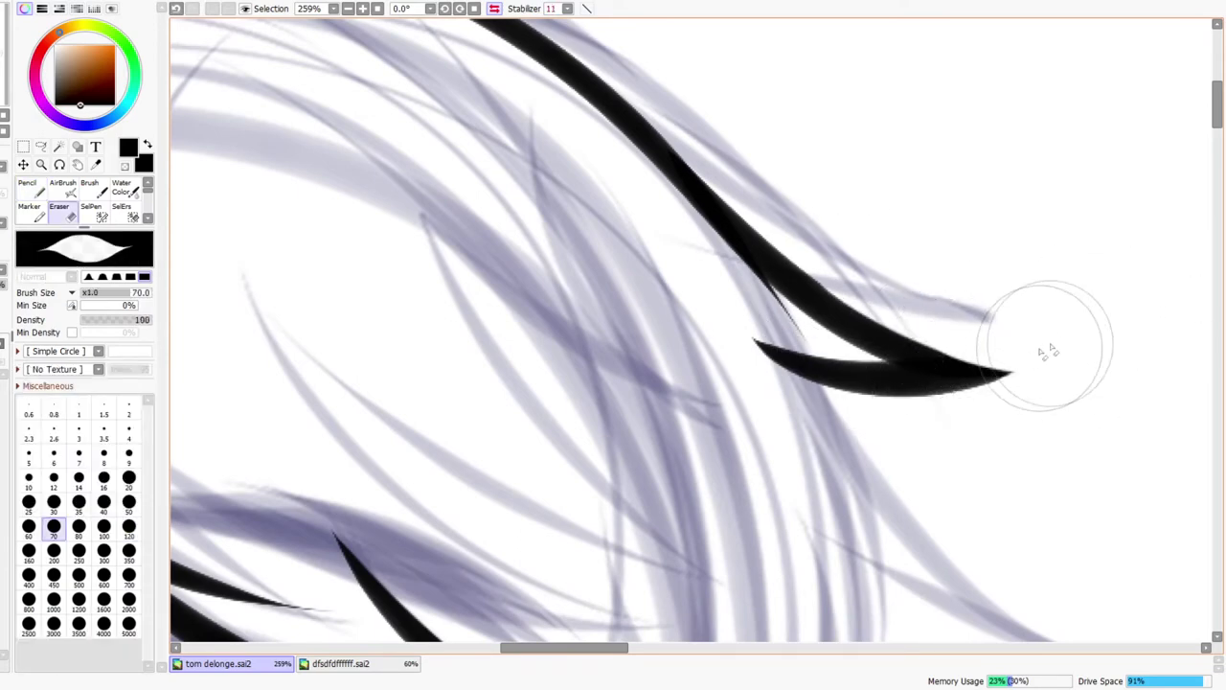
- Examine the new rear flick and the front hair locks in normal and mirrored view, close up and at full-figure scale
key(ctrl+space)
drag(1042, 359, 1006, 375)
click(494, 8)
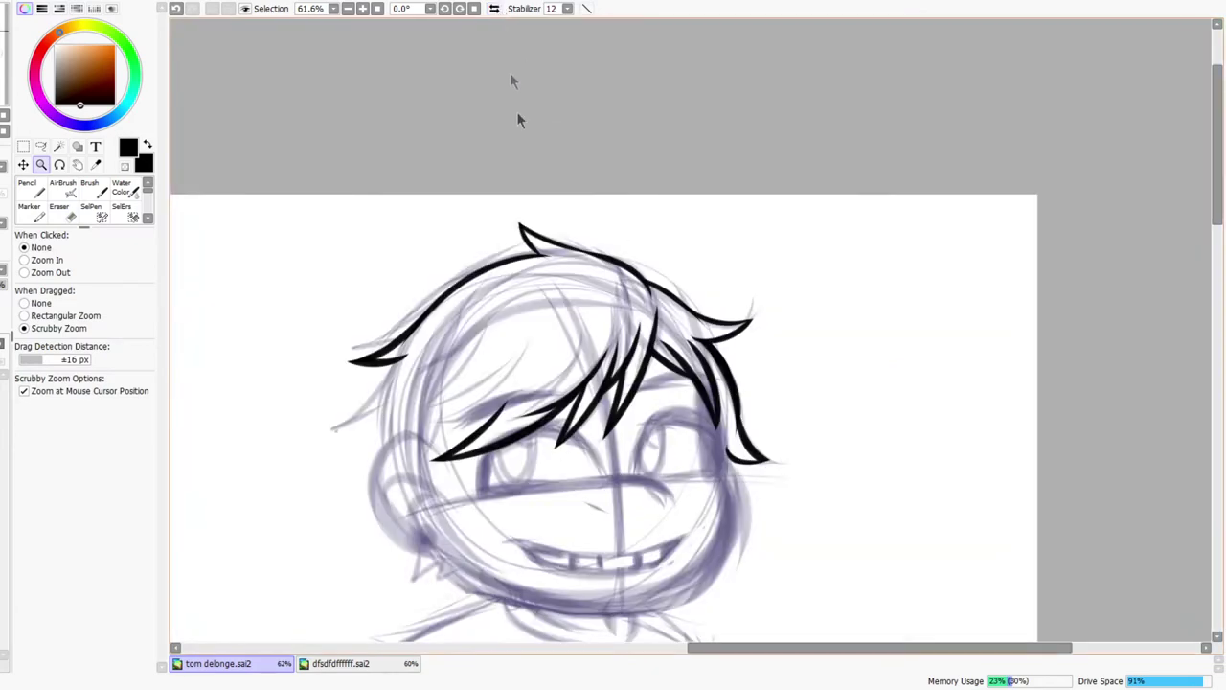
mouse_move(587, 251)
mouse_down()
mouse_move(555, 246)
mouse_move(563, 377)
mouse_up()
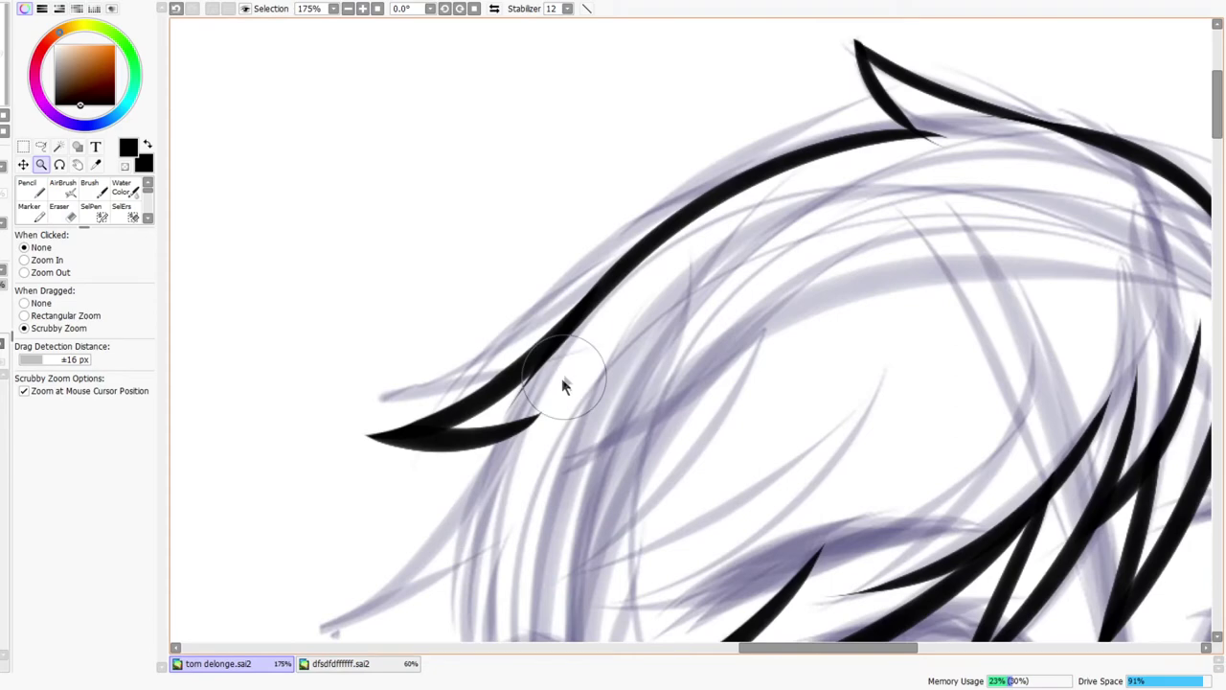
key(e)
key(n)
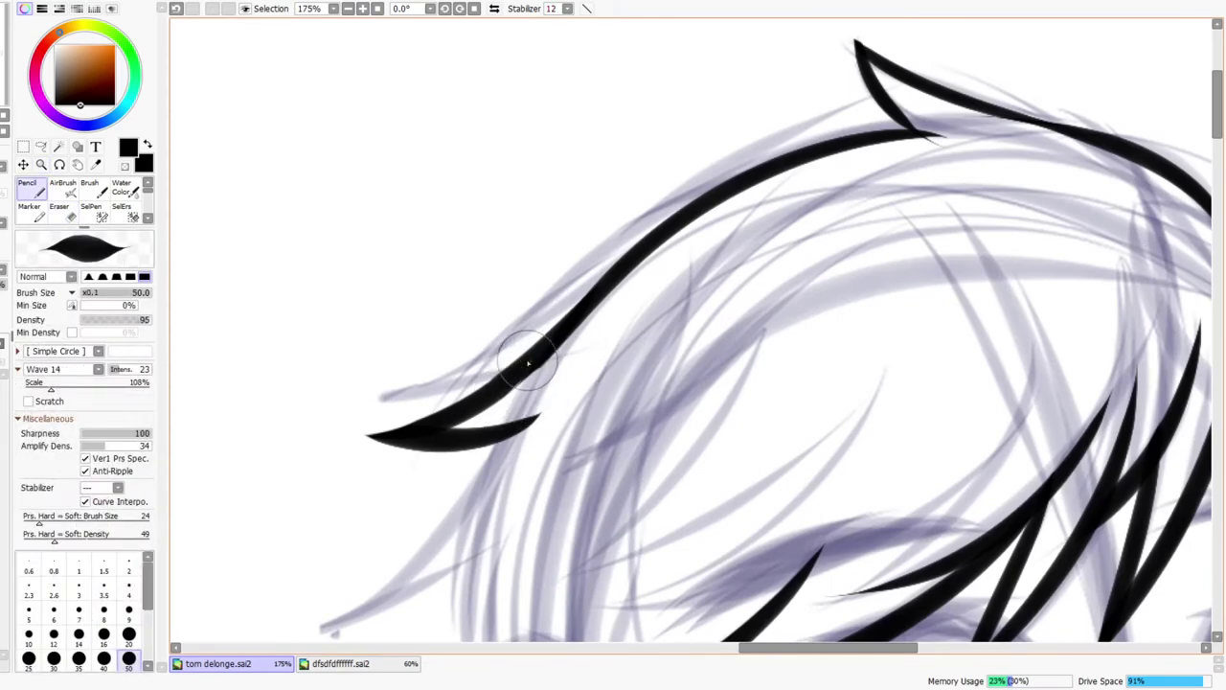
drag(565, 337, 564, 268)
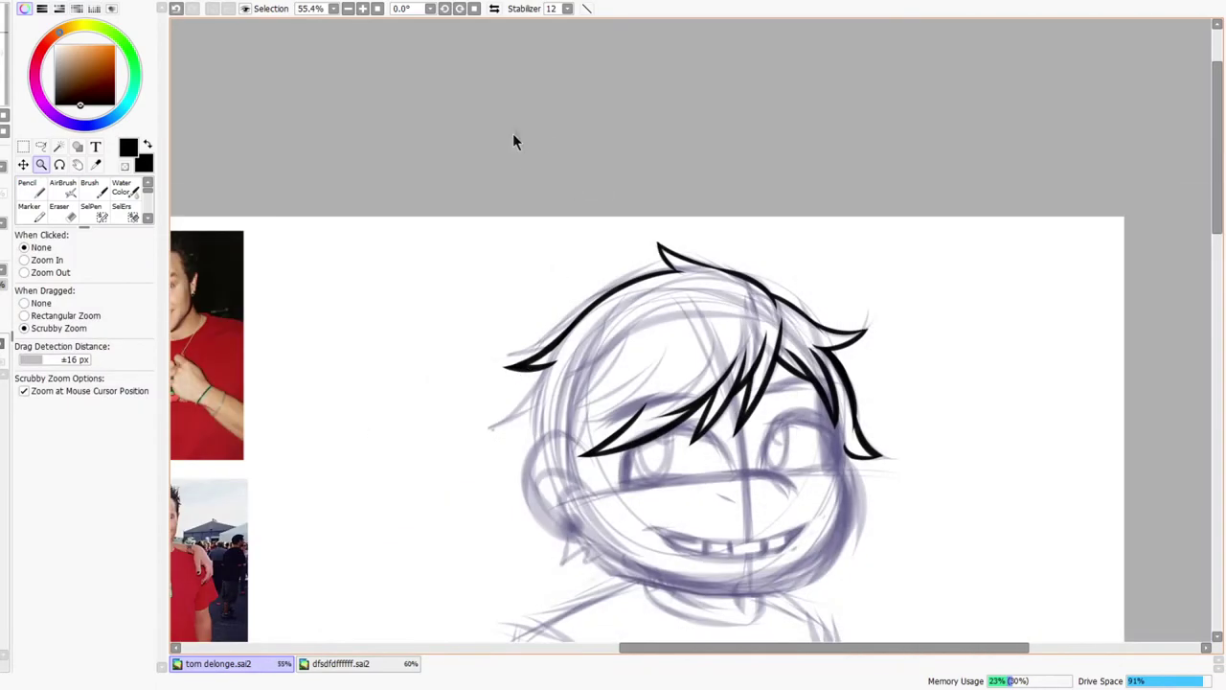
click(494, 9)
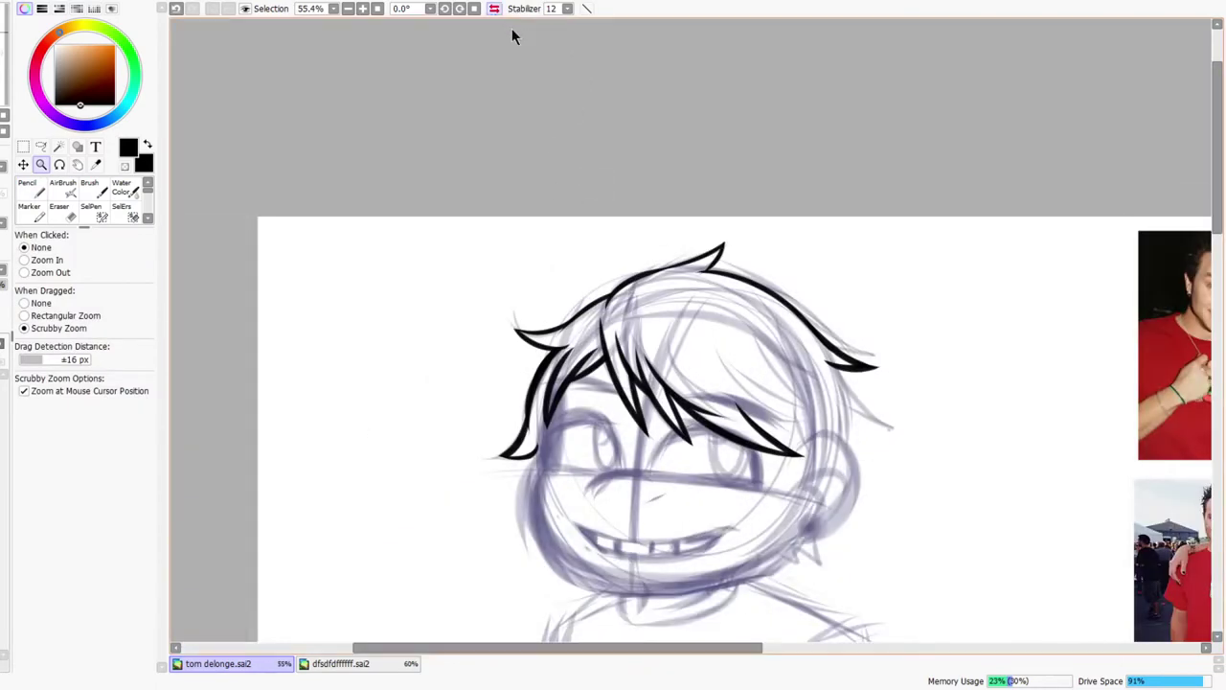
scroll(880, 450, down, 1)
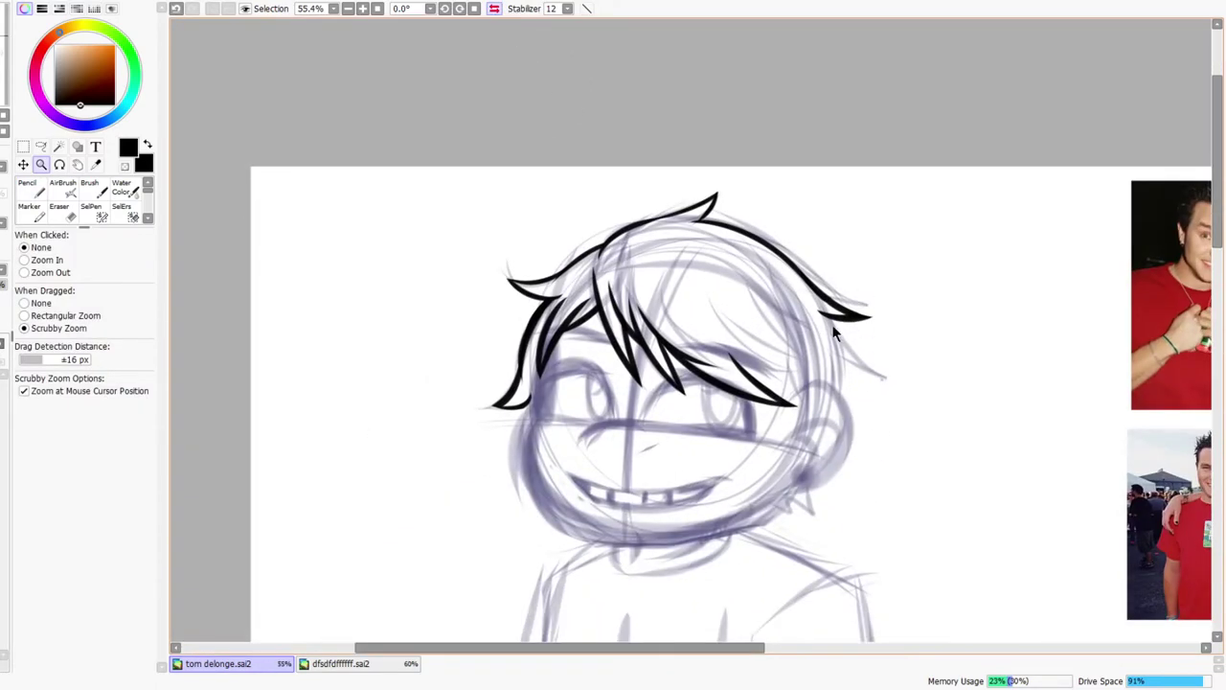
drag(826, 349, 855, 317)
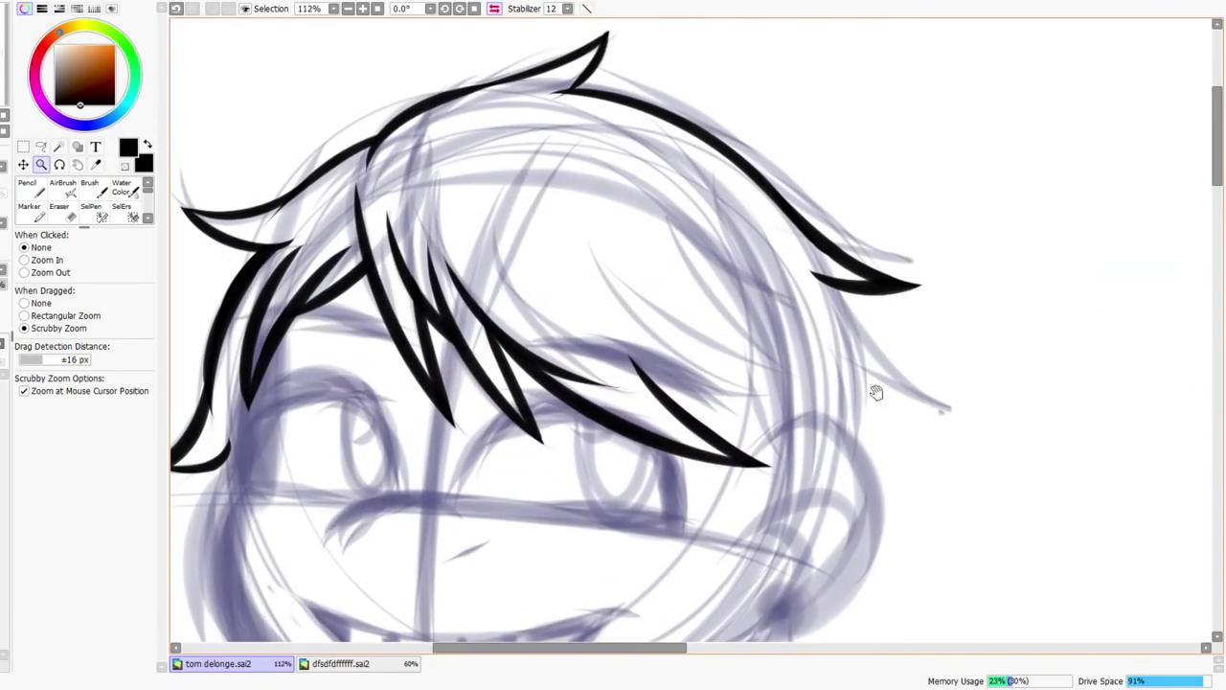
drag(876, 392, 859, 317)
scroll(847, 258, down, 6)
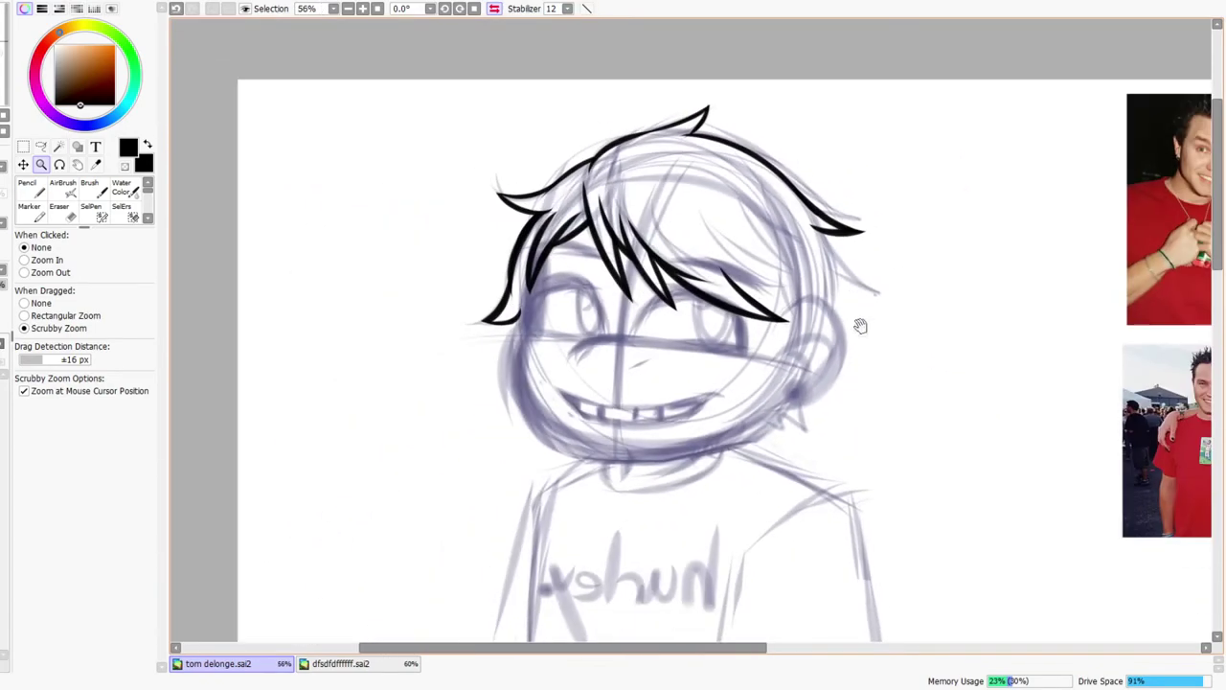
drag(860, 325, 824, 370)
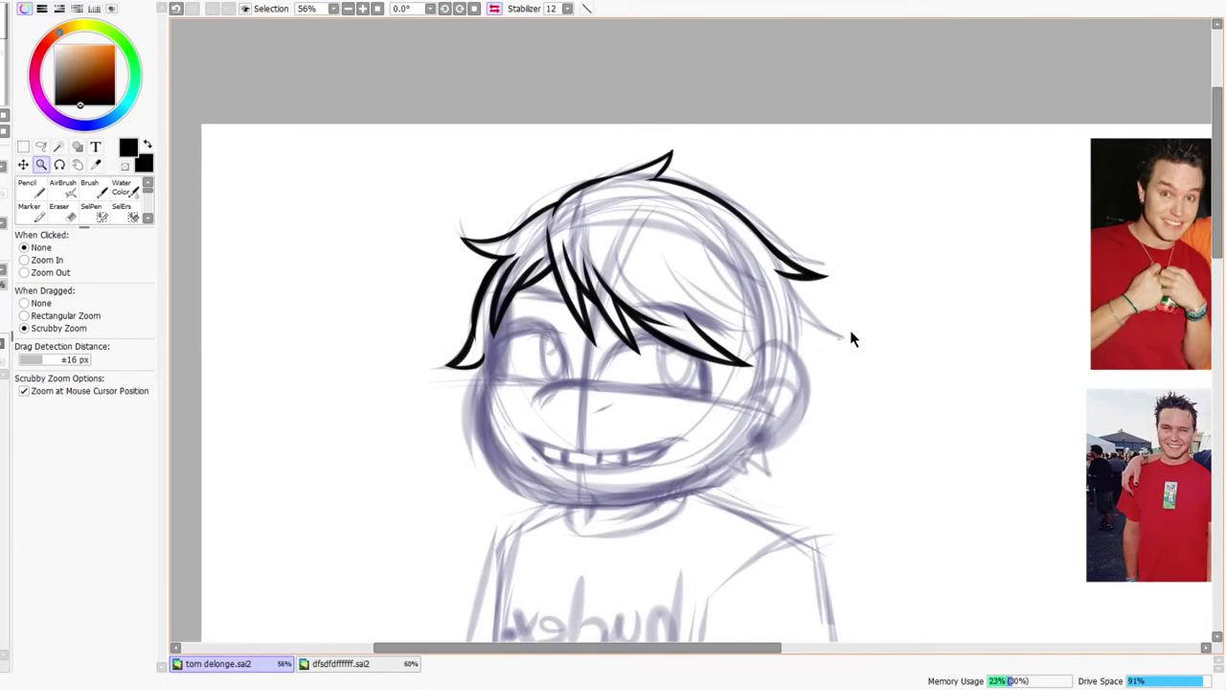
scroll(601, 240, up, 10)
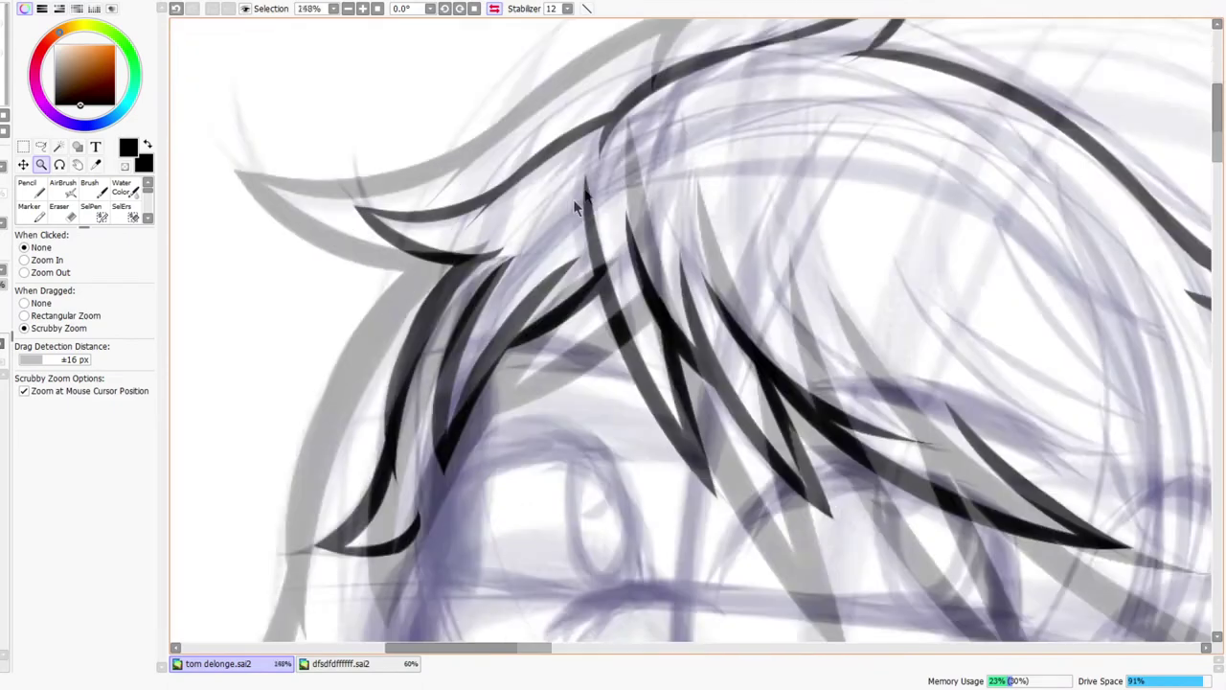
key(e)
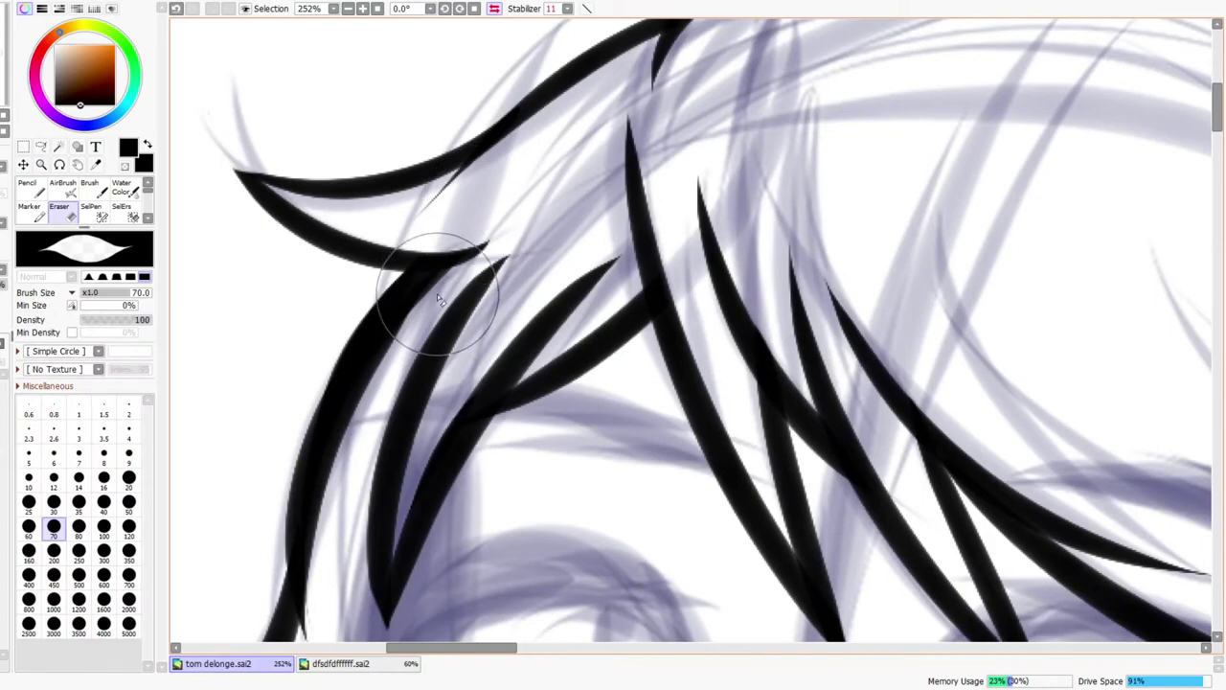
key(ctrl+space)
drag(527, 221, 459, 314)
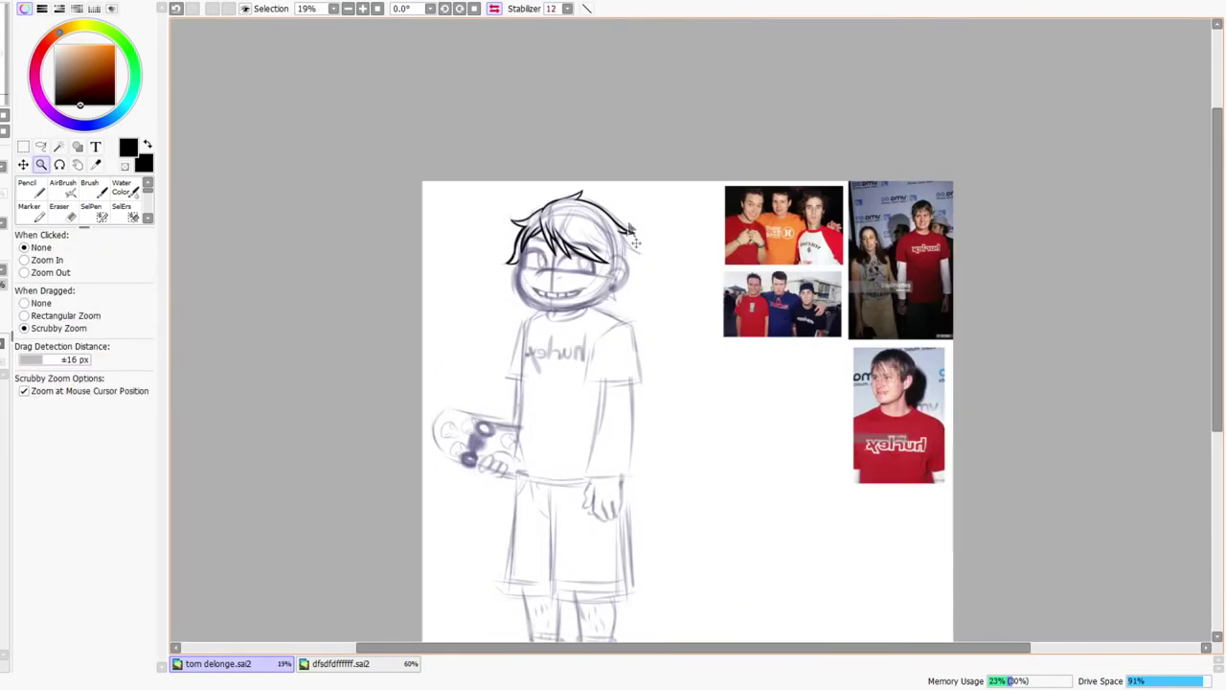
- Ink a second outward flick directly below the first rear flick, using two strokes that converge at a tip
scroll(630, 243, up, 12)
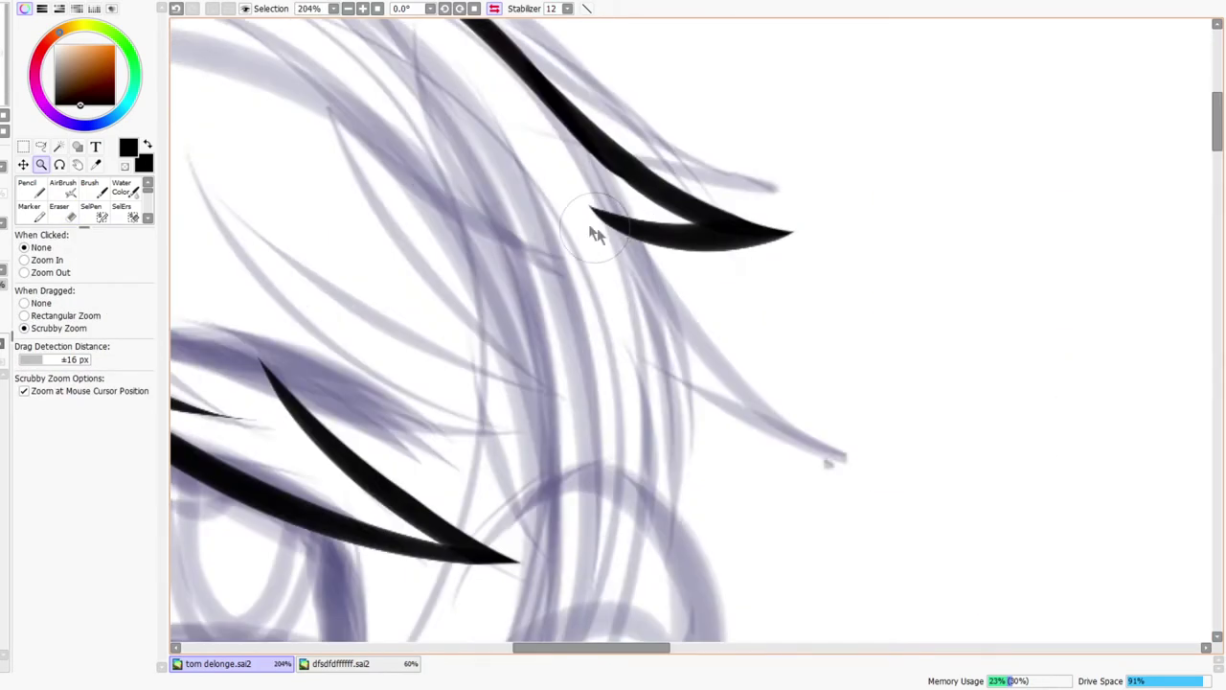
key(n)
drag(630, 209, 834, 405)
key(ctrl+z)
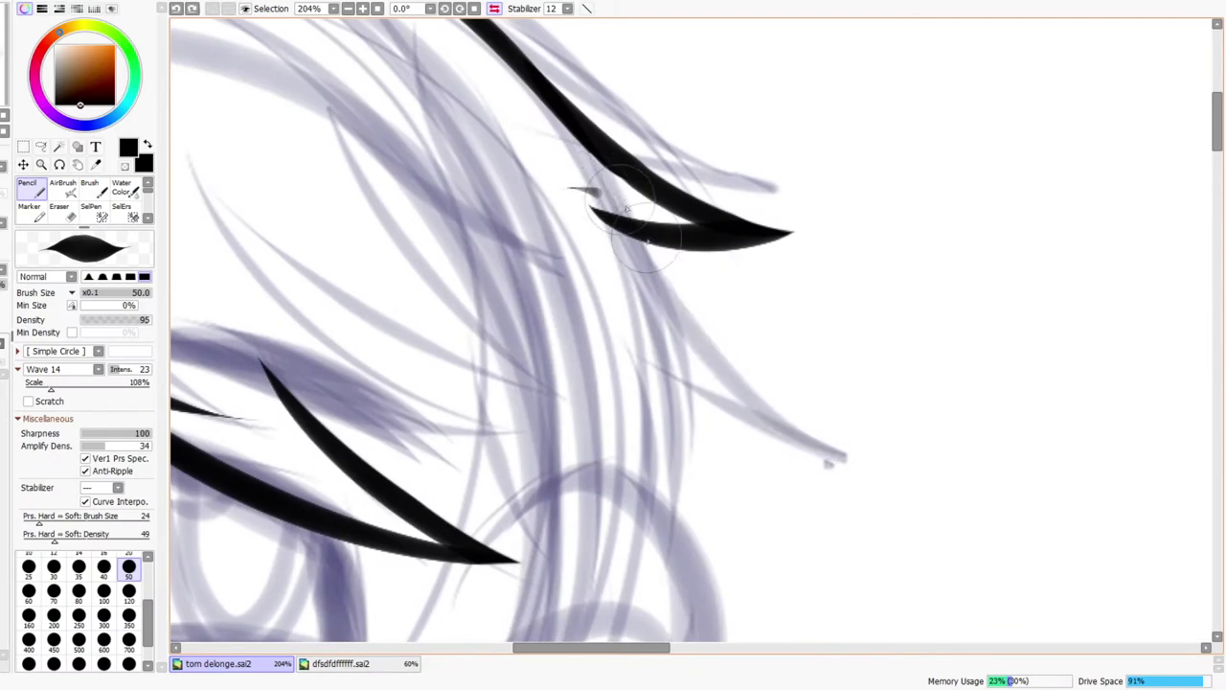
drag(569, 187, 895, 418)
drag(628, 355, 866, 421)
- Erase the overshooting line ends at the lower flick's tip and where it joins the upper flick
key(e)
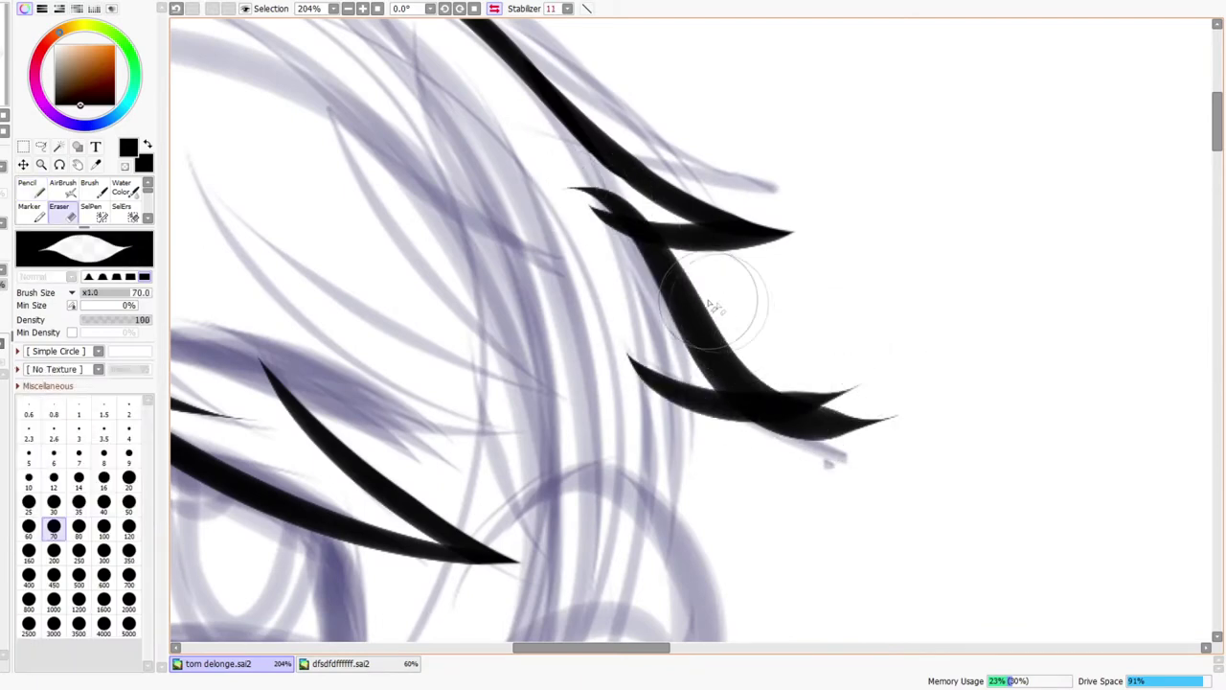
drag(943, 383, 870, 369)
drag(701, 427, 886, 410)
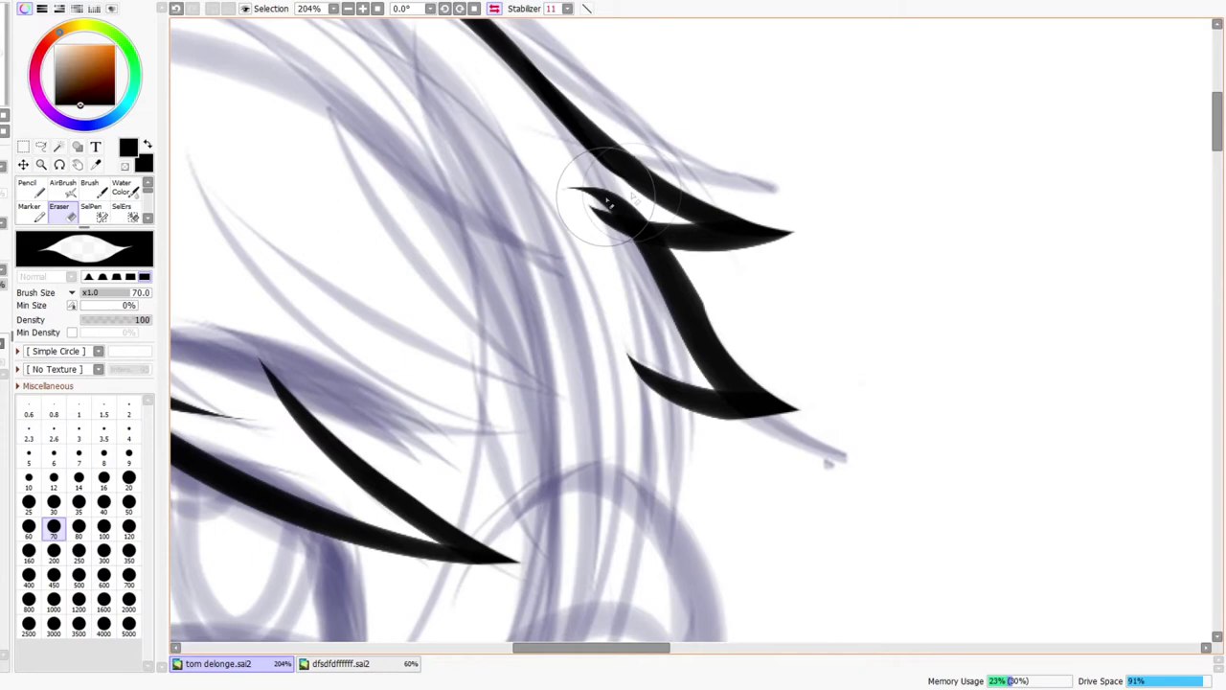
mouse_move(601, 257)
mouse_down()
mouse_move(575, 205)
mouse_move(588, 178)
mouse_move(616, 220)
mouse_move(645, 218)
mouse_move(608, 204)
mouse_up()
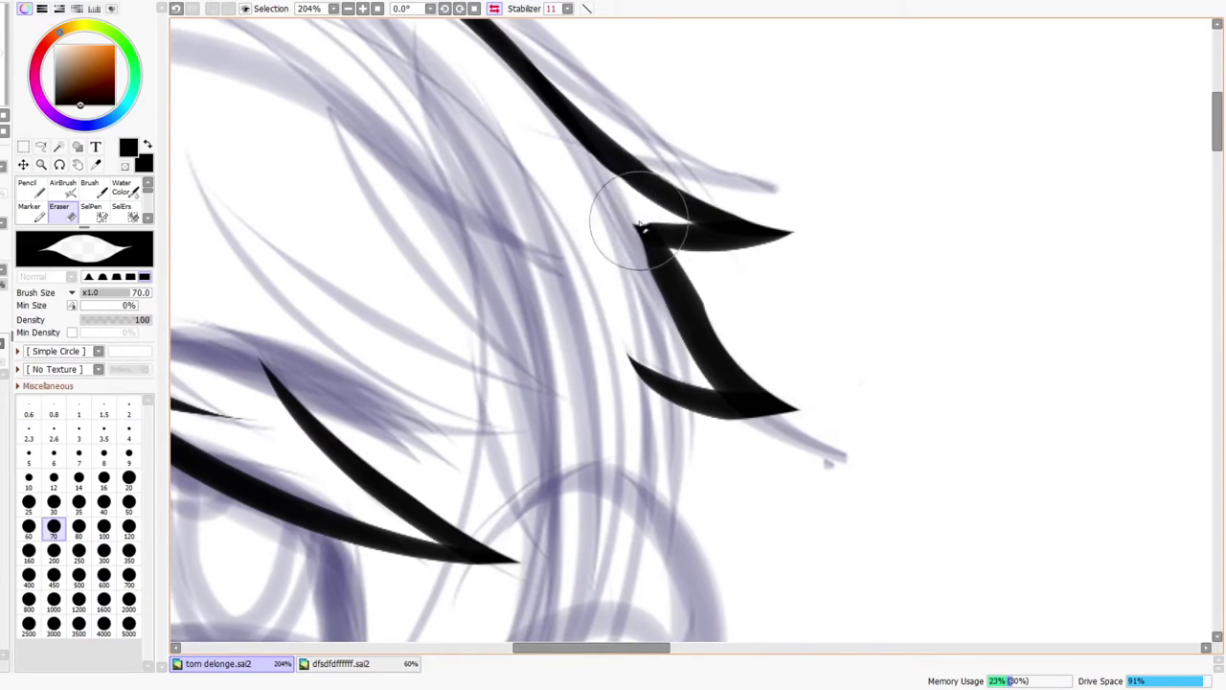
- Rebuild the inner corner between the two rear flicks with short Pencil strokes and trim it to a sharp point with the Eraser
key(n)
mouse_move(712, 232)
mouse_down()
mouse_move(632, 233)
mouse_move(614, 219)
mouse_up()
drag(679, 304, 640, 240)
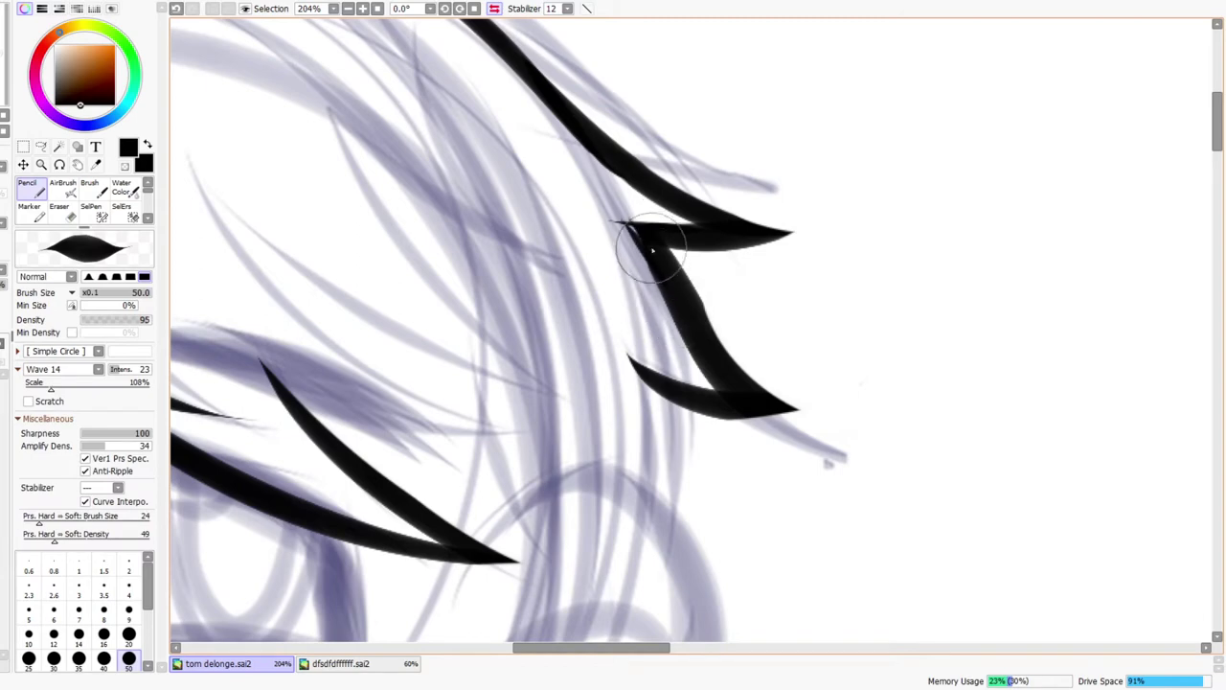
key(e)
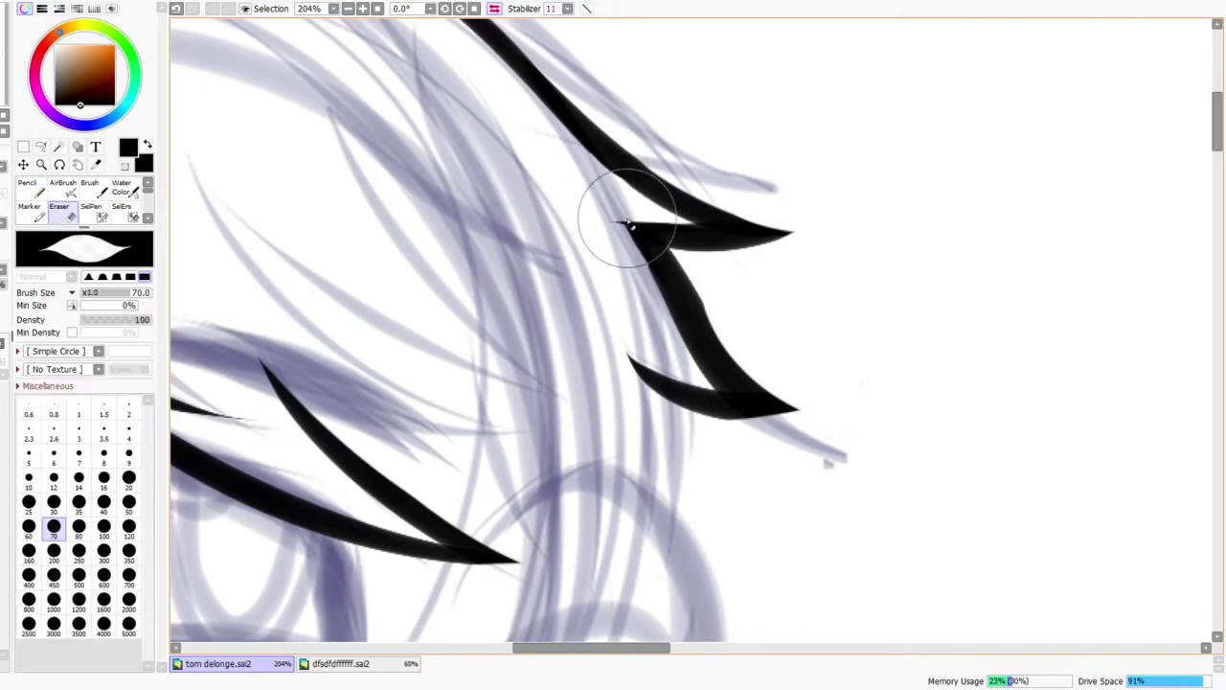
mouse_move(610, 218)
mouse_down()
mouse_move(624, 259)
mouse_move(635, 274)
mouse_move(608, 219)
mouse_move(675, 316)
mouse_up()
- Return the canvas to unmirrored view, ink a short stroke from the lower rear flick down to the ear, and trim its ends
key(ctrl+space)
drag(730, 217, 719, 150)
click(495, 9)
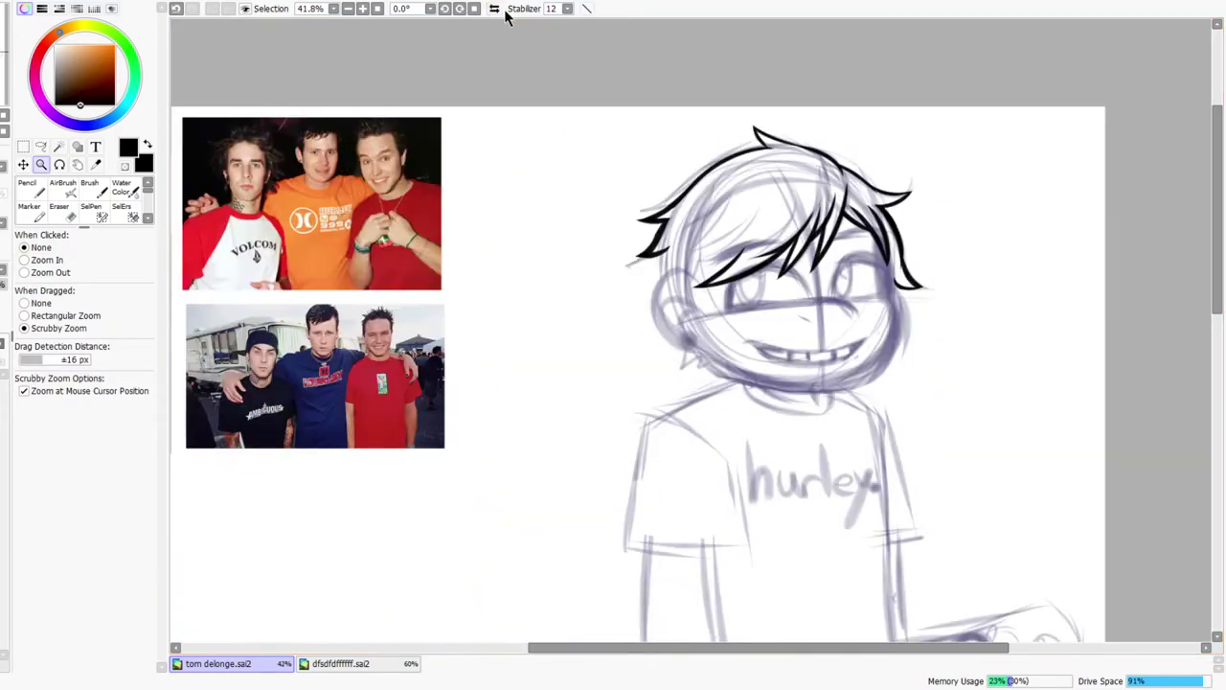
drag(710, 215, 718, 273)
key(n)
drag(623, 253, 628, 494)
key(e)
mouse_move(615, 278)
mouse_down()
mouse_move(625, 289)
mouse_move(583, 316)
mouse_move(611, 280)
mouse_move(586, 309)
mouse_move(606, 266)
mouse_up()
drag(613, 461, 625, 441)
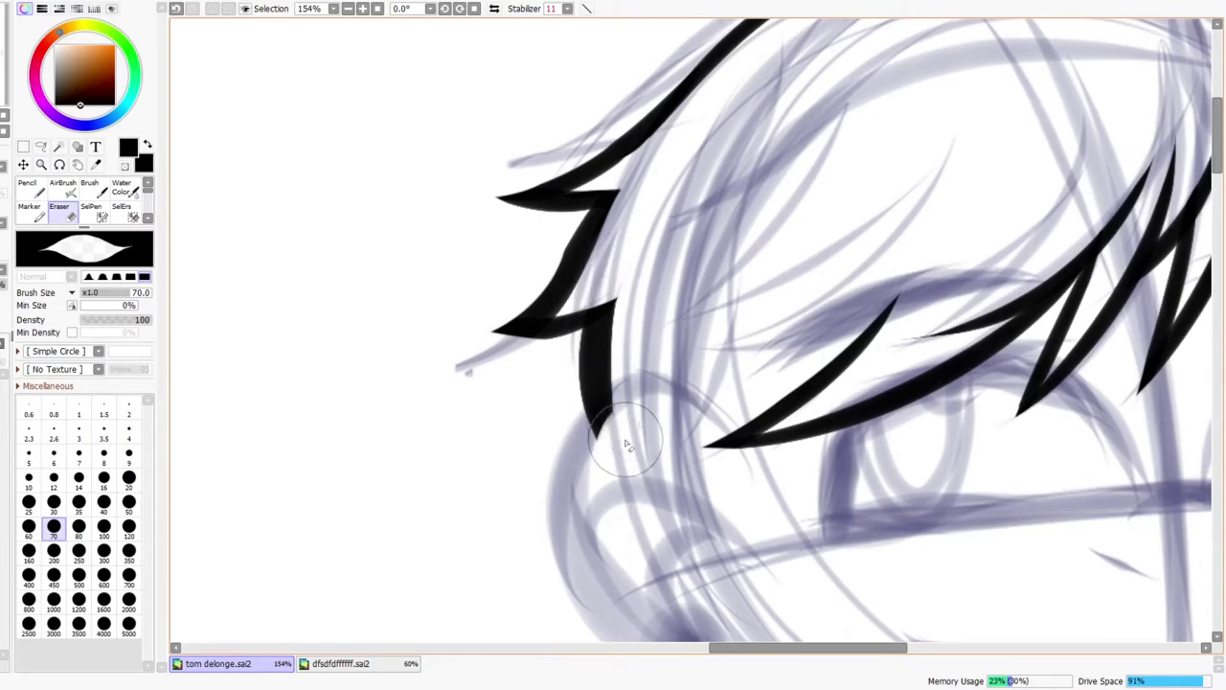
- Try to ink a thin curved strand inside the hair above the long fringe lock
key(ctrl+space)
drag(719, 403, 711, 398)
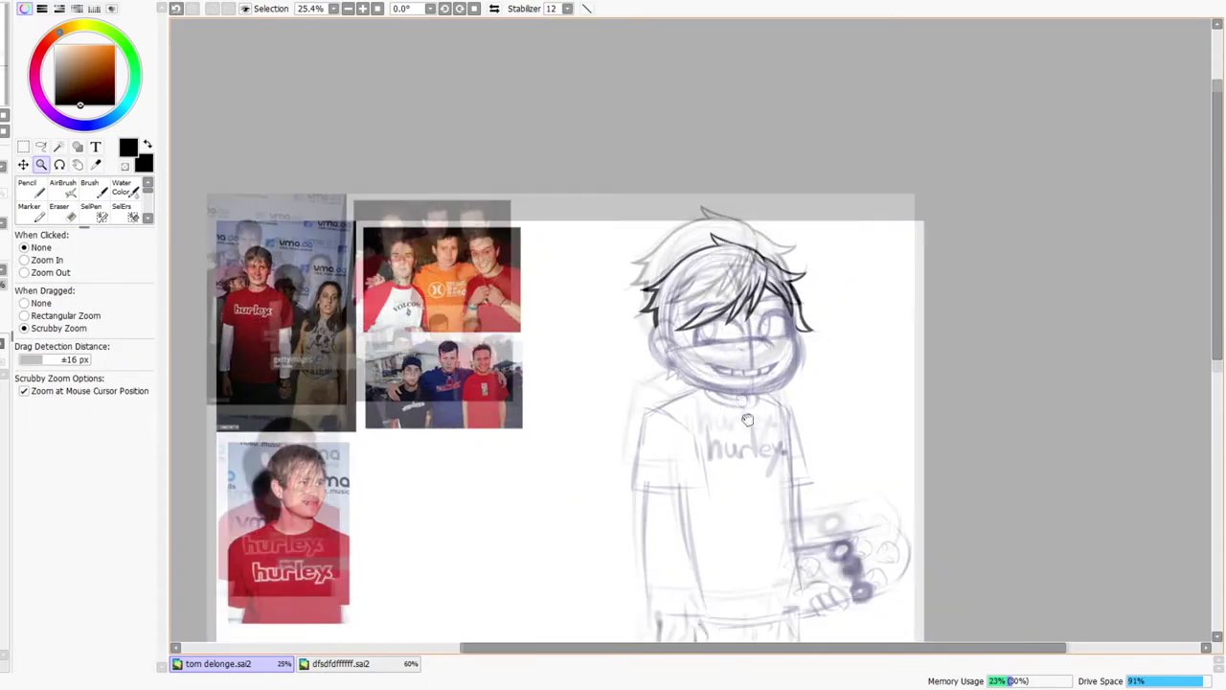
drag(749, 209, 728, 203)
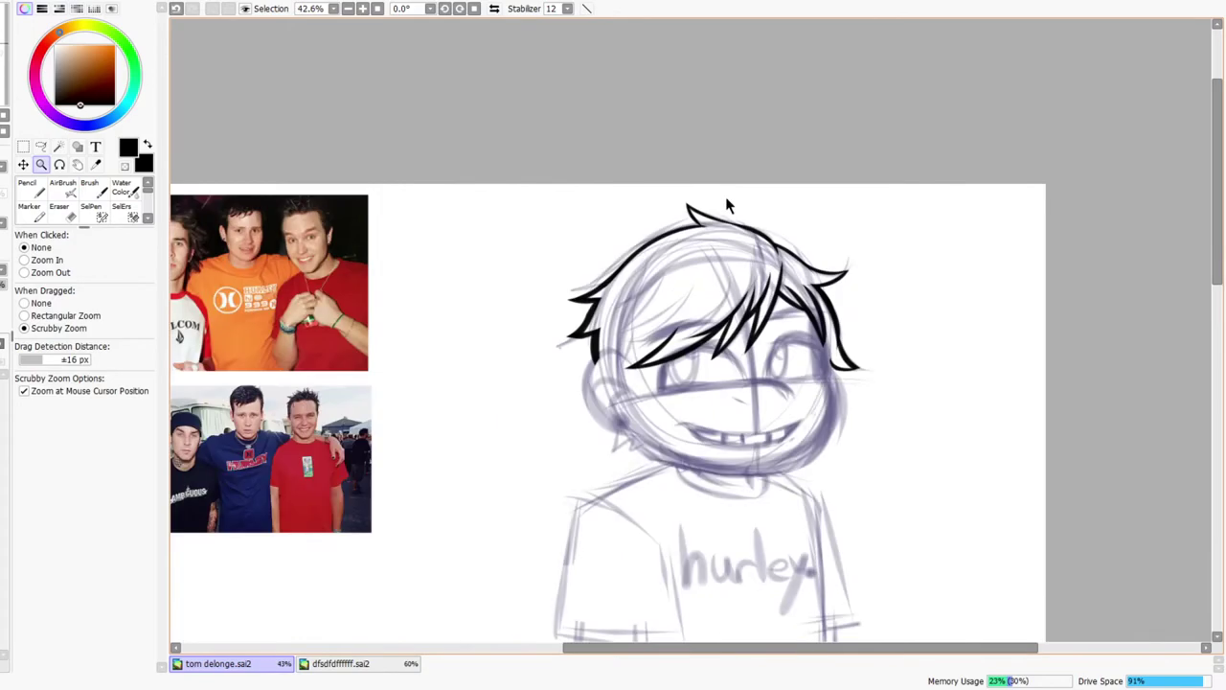
drag(740, 382, 748, 360)
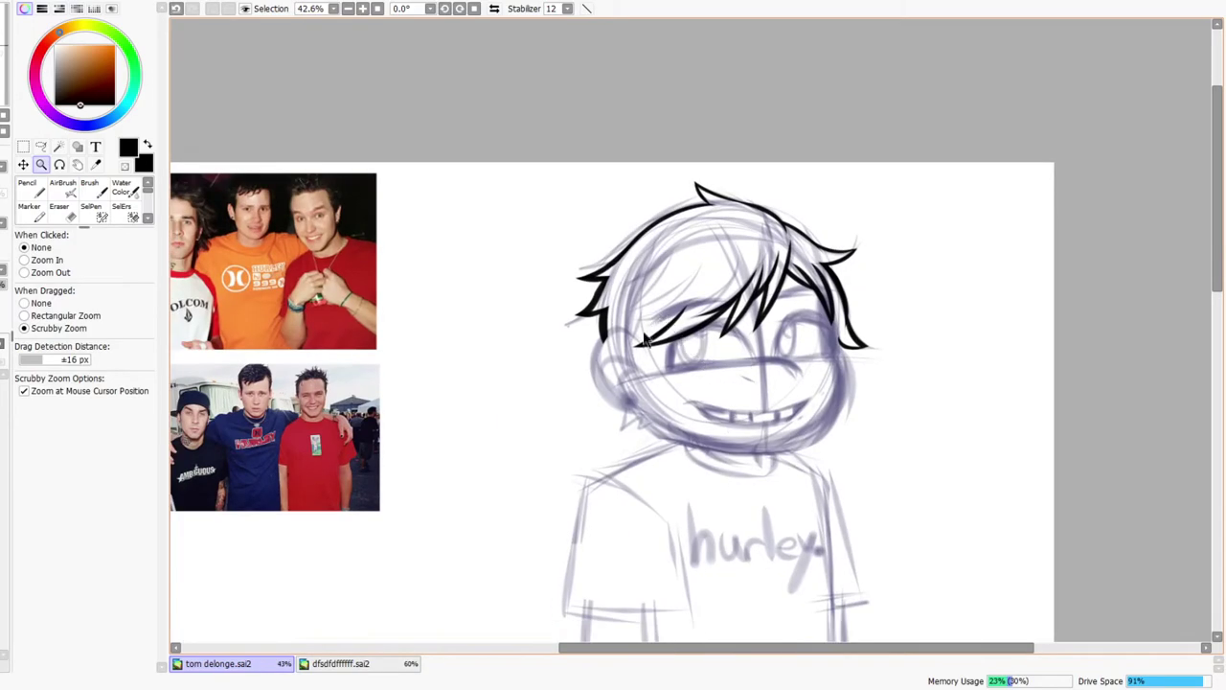
drag(648, 326, 651, 276)
drag(752, 161, 641, 350)
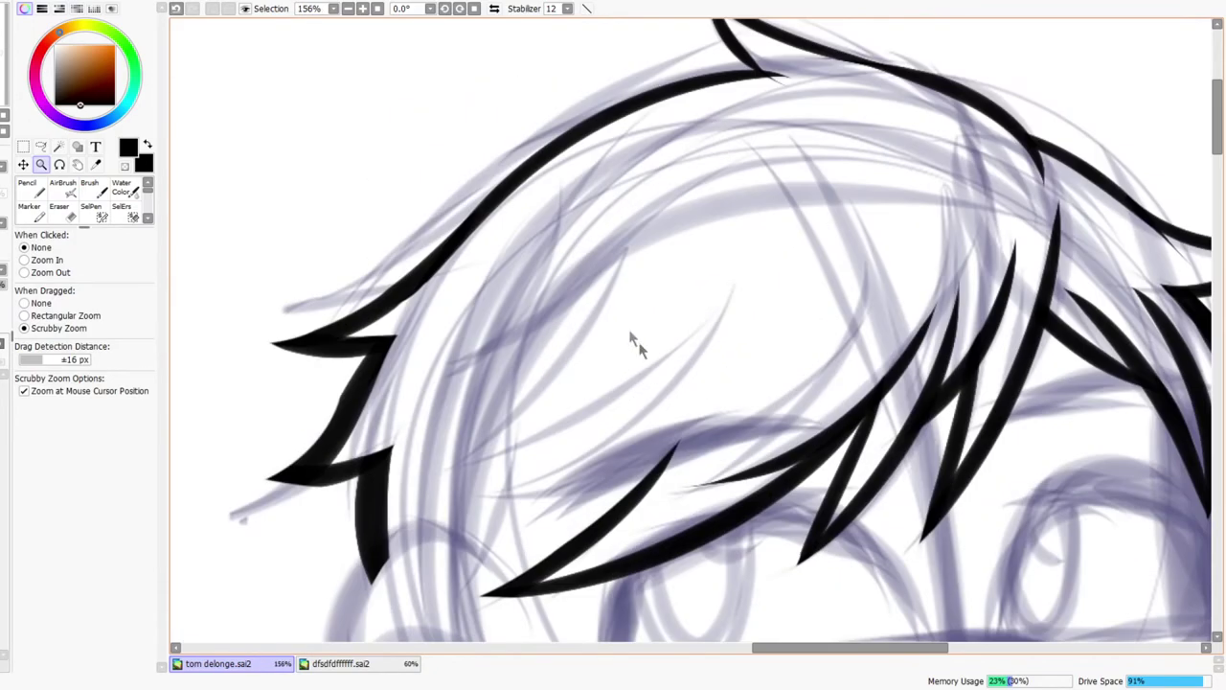
key(n)
drag(618, 269, 468, 481)
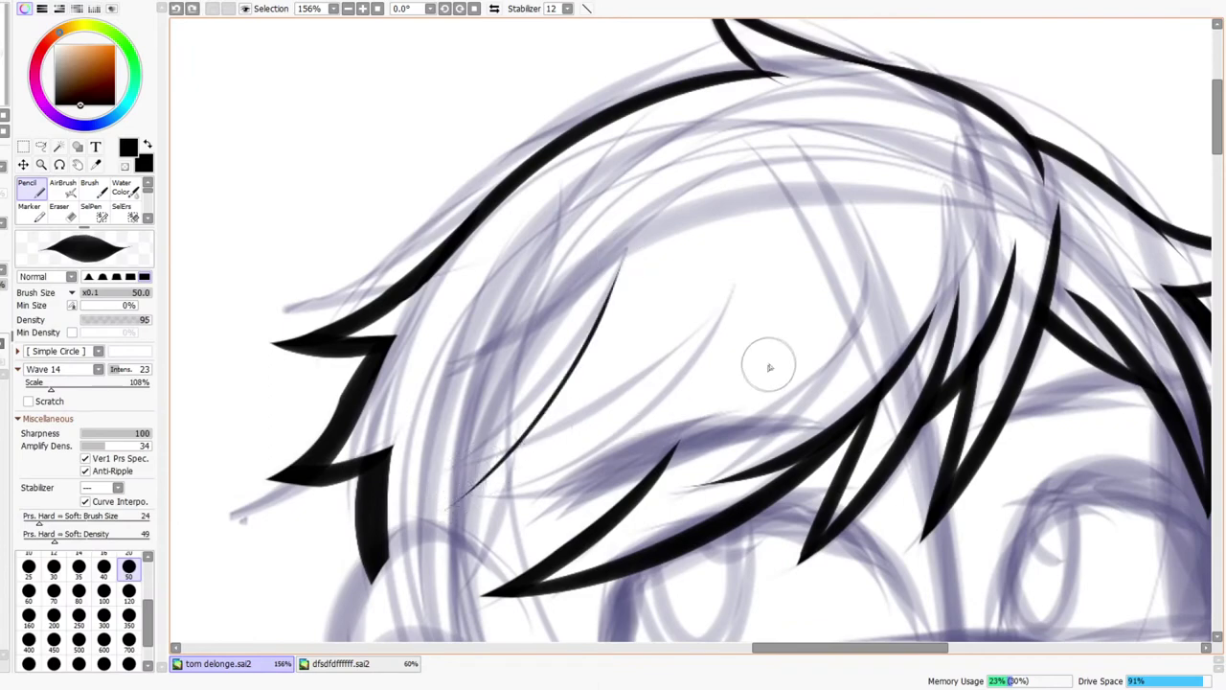
key(z)
key(ctrl+z)
- Try to ink the pointed hair tufts at the nape below the ear with several curved strokes
drag(773, 357, 767, 371)
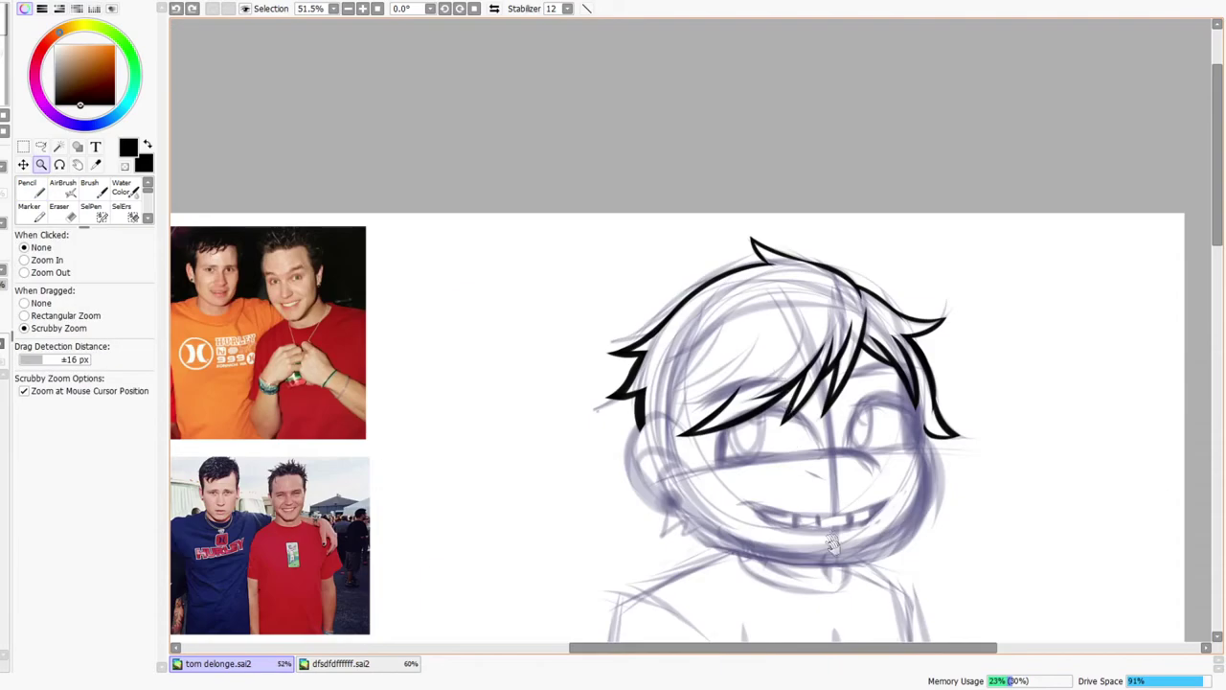
drag(831, 539, 767, 385)
drag(542, 312, 566, 321)
key(n)
mouse_move(486, 295)
mouse_down()
mouse_move(518, 466)
mouse_move(583, 333)
mouse_move(640, 503)
mouse_up()
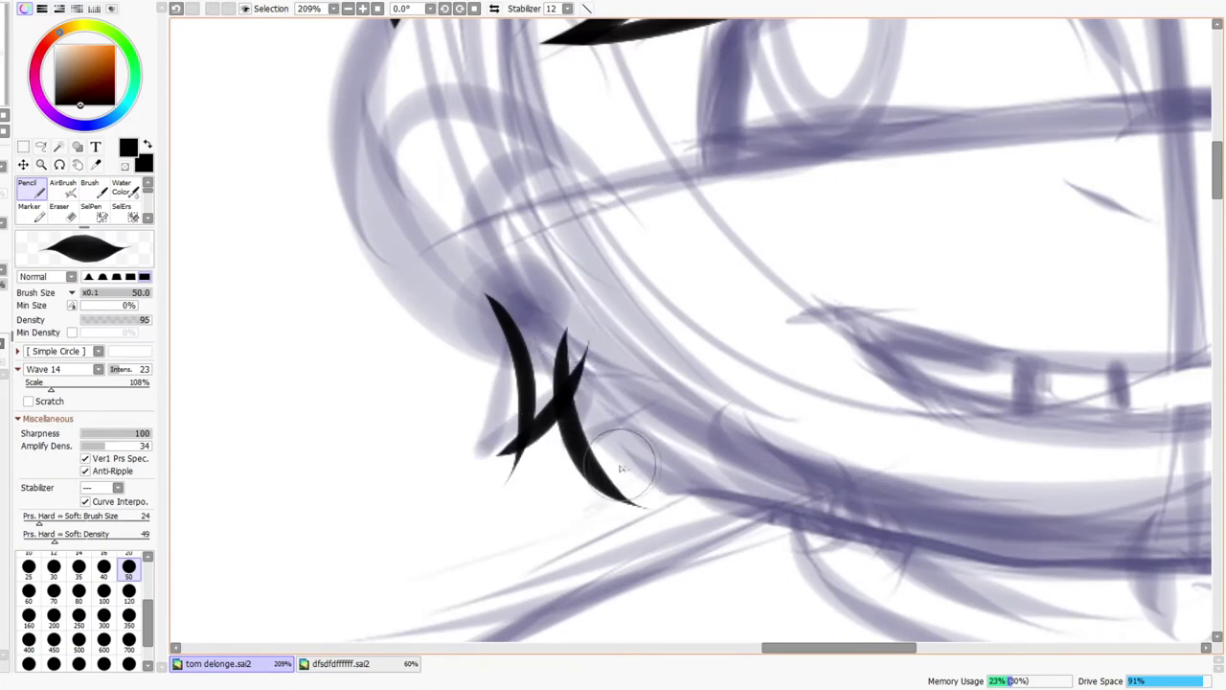
drag(574, 541, 634, 357)
key(ctrl+z)
key(ctrl+z)
key(ctrl+z)
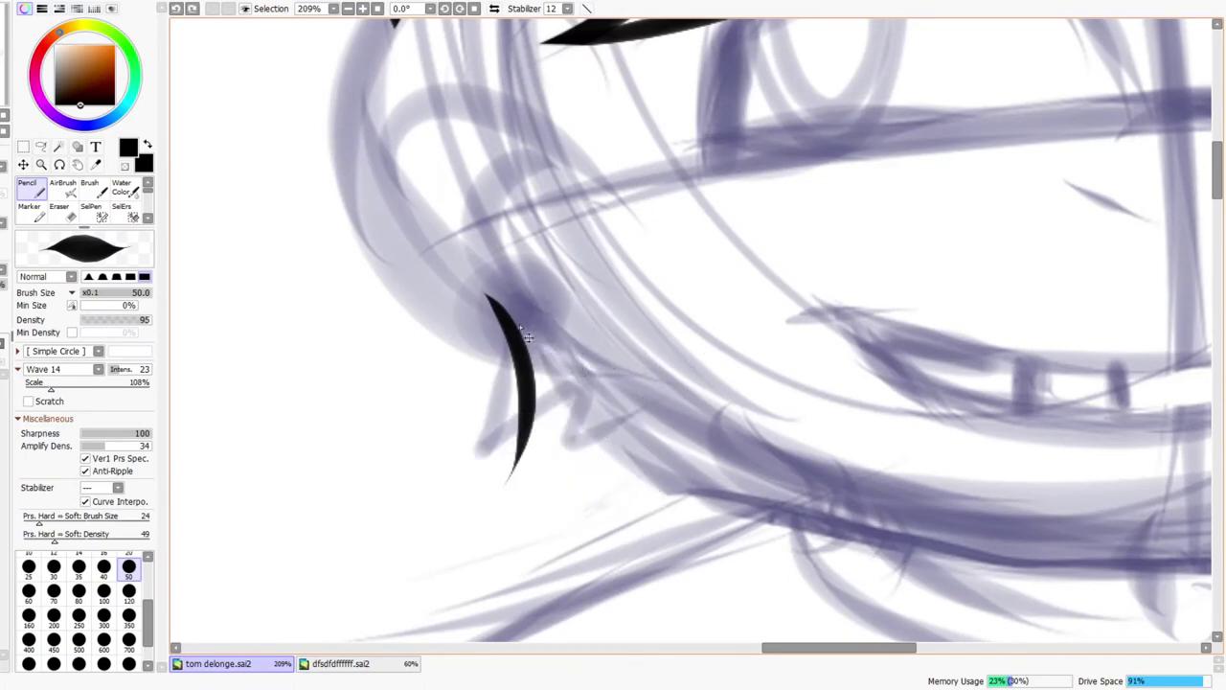
key(ctrl+z)
- Ink two small pointed nape tufts in a W shape just below the ear
mouse_move(446, 291)
mouse_down()
mouse_move(547, 470)
mouse_move(541, 484)
mouse_move(579, 347)
mouse_move(567, 498)
mouse_move(648, 306)
mouse_up()
key(ctrl+z)
mouse_move(563, 497)
mouse_down()
mouse_move(653, 322)
mouse_move(644, 312)
mouse_move(675, 316)
mouse_up()
- Trim the tops and tips of the W-shaped nape tufts with the eraser, reducing its size to 25
key(e)
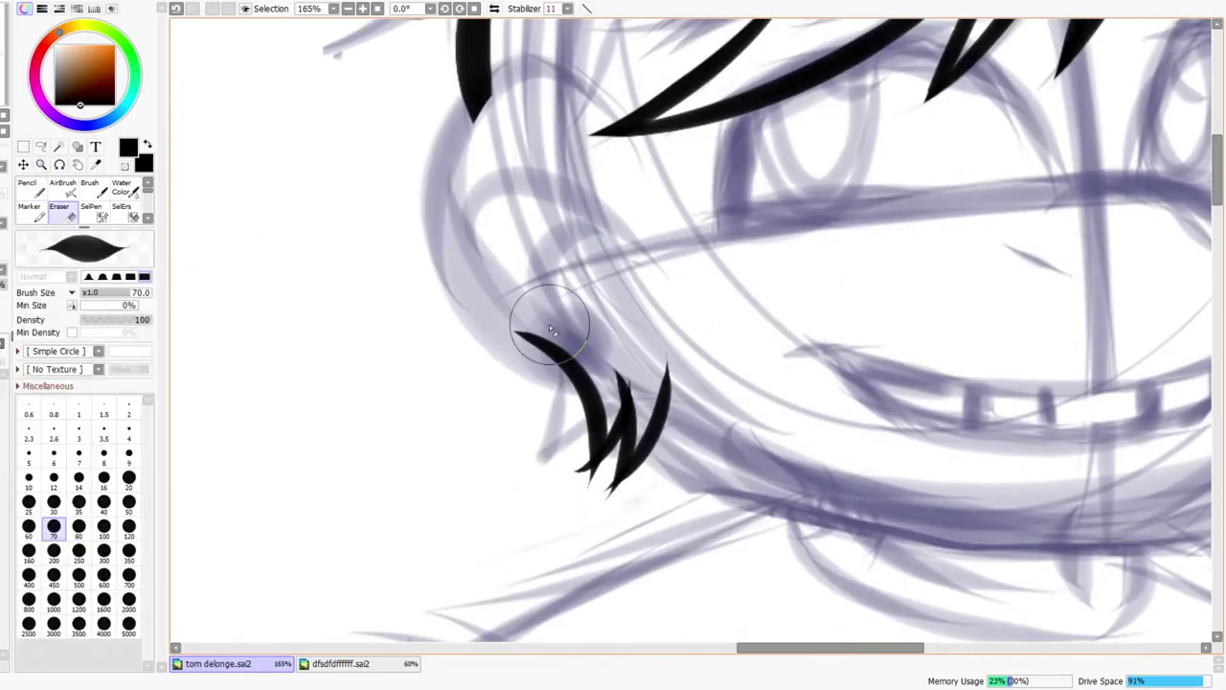
drag(510, 310, 768, 357)
key(bracketleft)
key(bracketleft)
key(bracketleft)
key(bracketleft)
key(bracketleft)
key(bracketleft)
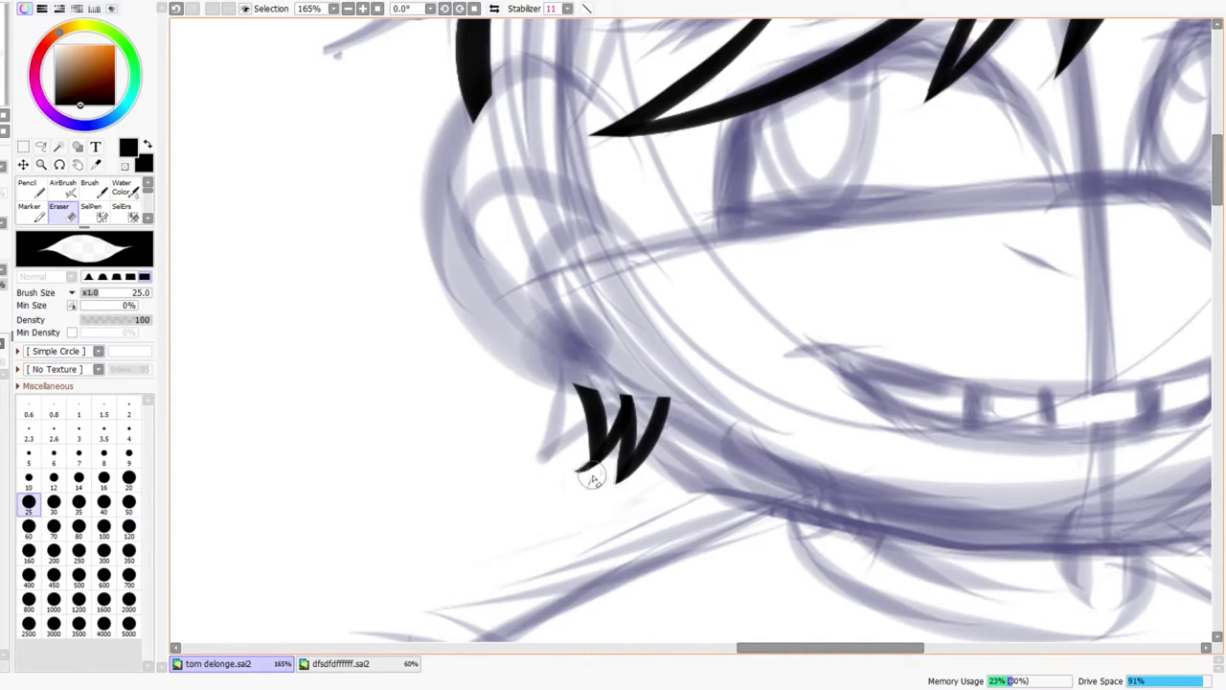
mouse_move(628, 426)
mouse_down()
mouse_move(602, 465)
mouse_move(665, 380)
mouse_up()
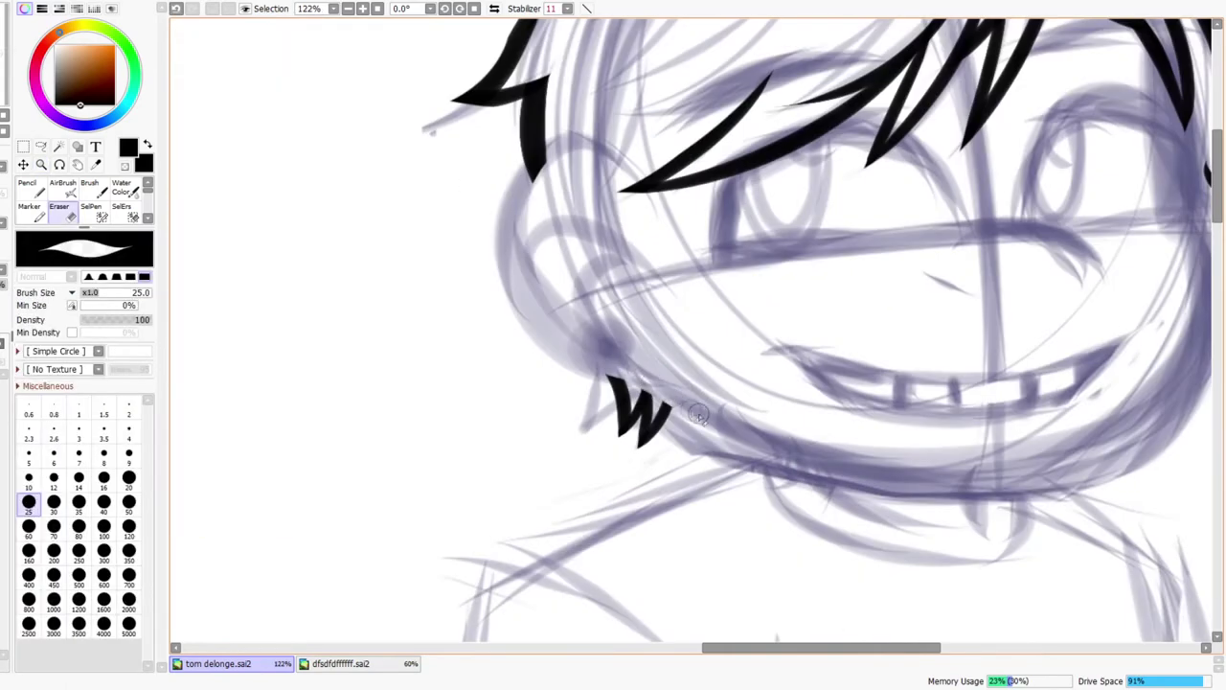
- Examine the inked hair in mirrored and normal view and against the whole figure and reference photos
drag(708, 384, 707, 388)
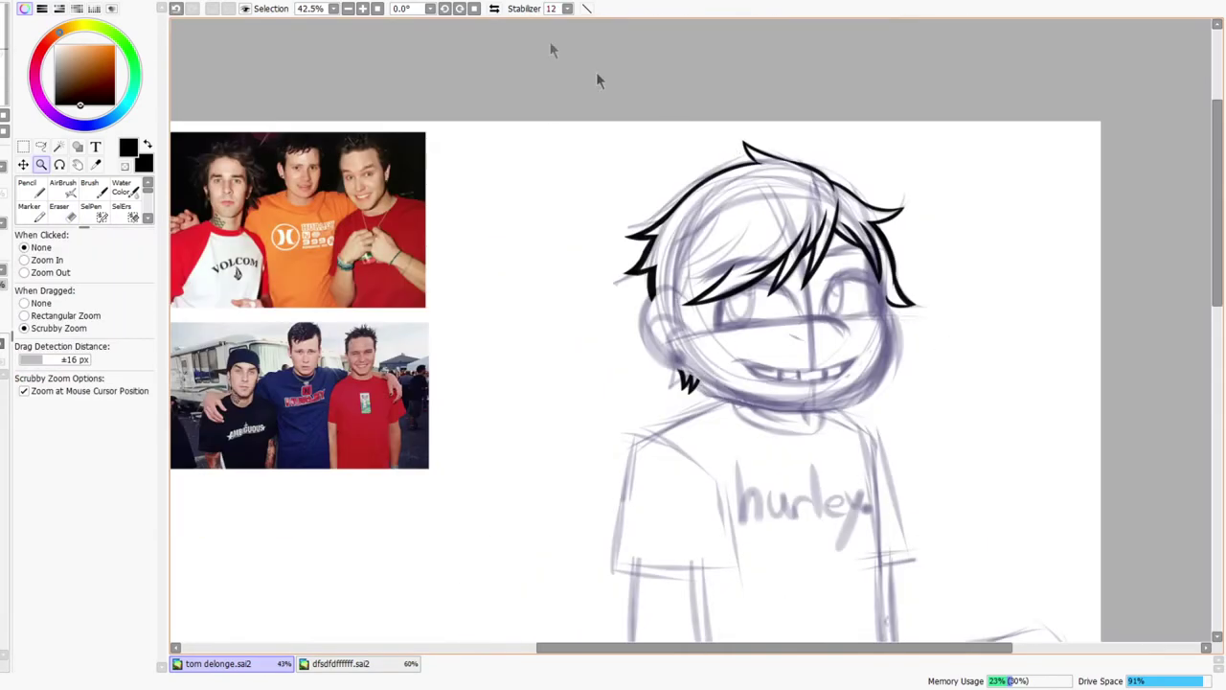
click(494, 8)
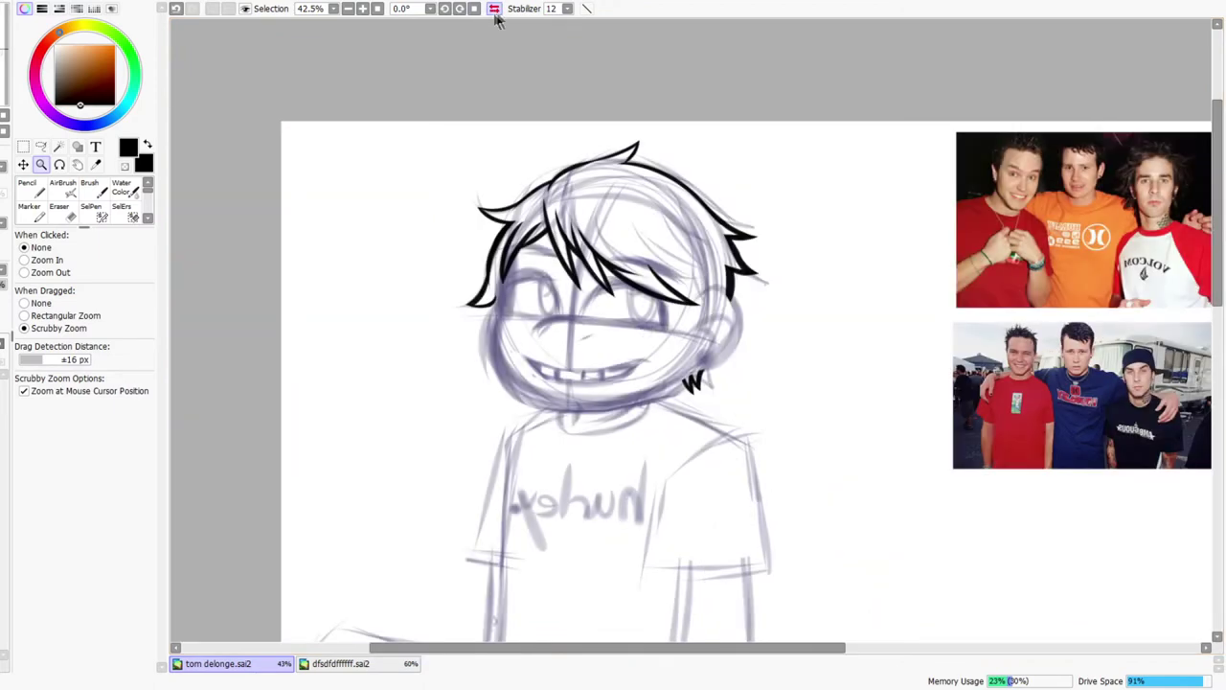
click(494, 11)
drag(843, 299, 831, 309)
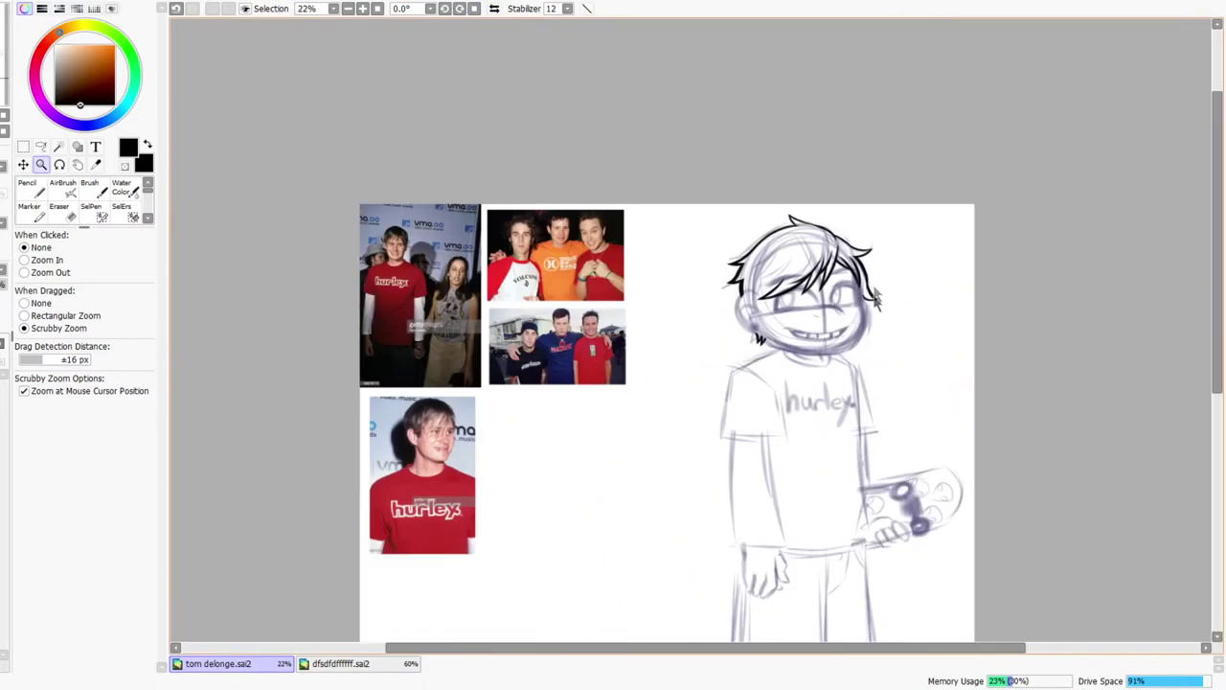
drag(847, 298, 873, 287)
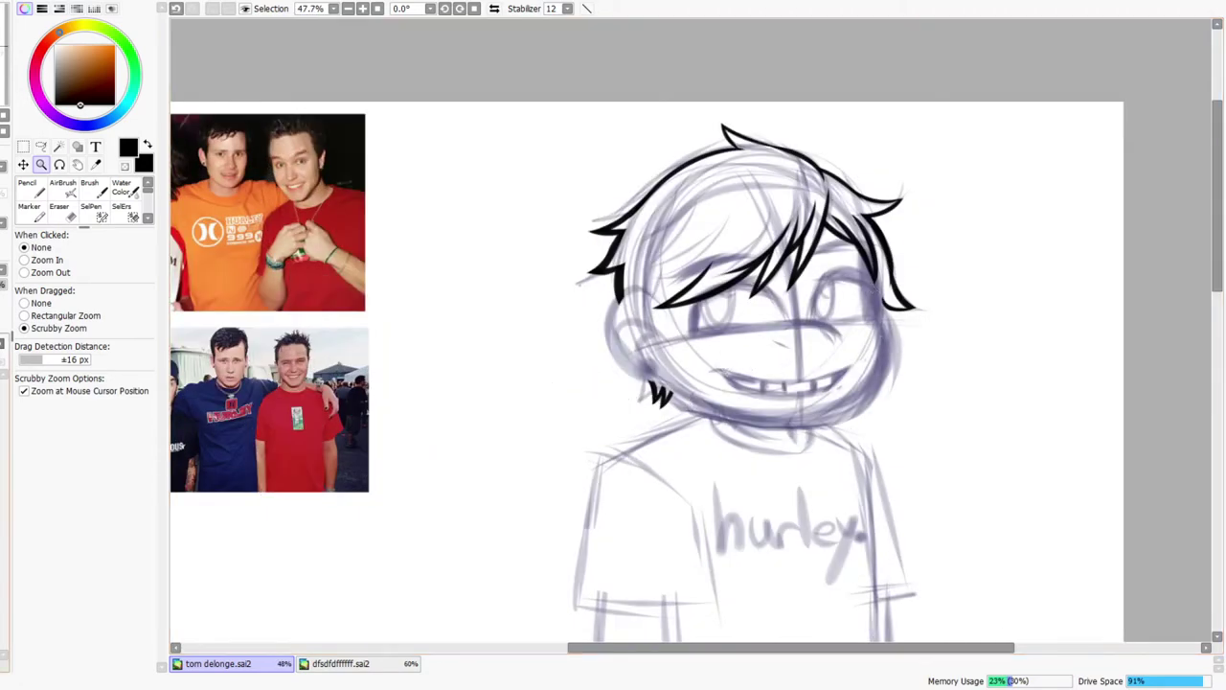
click(2, 285)
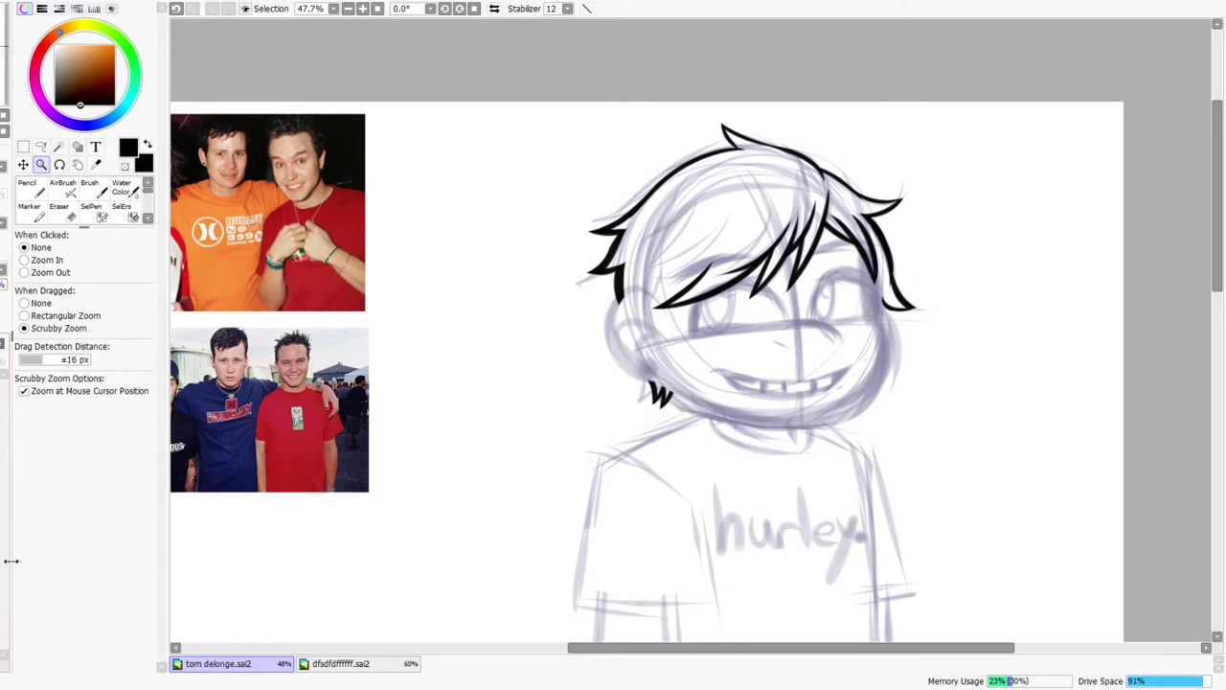
scroll(780, 378, down, 1)
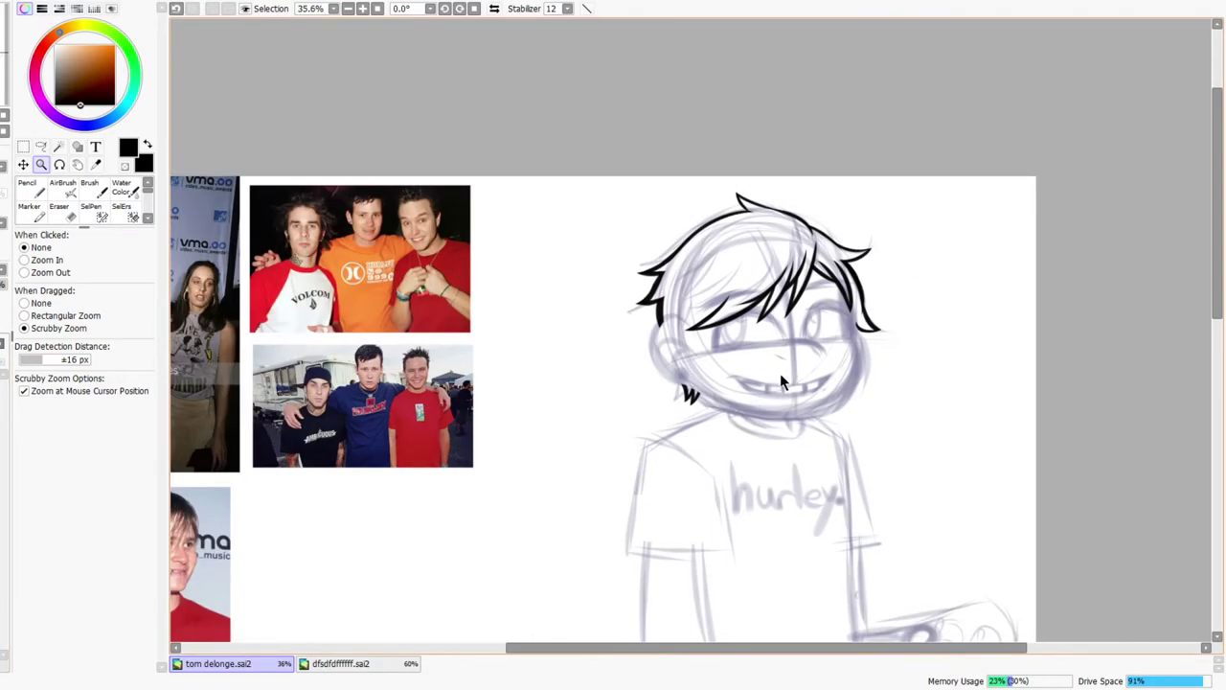
drag(721, 273, 761, 204)
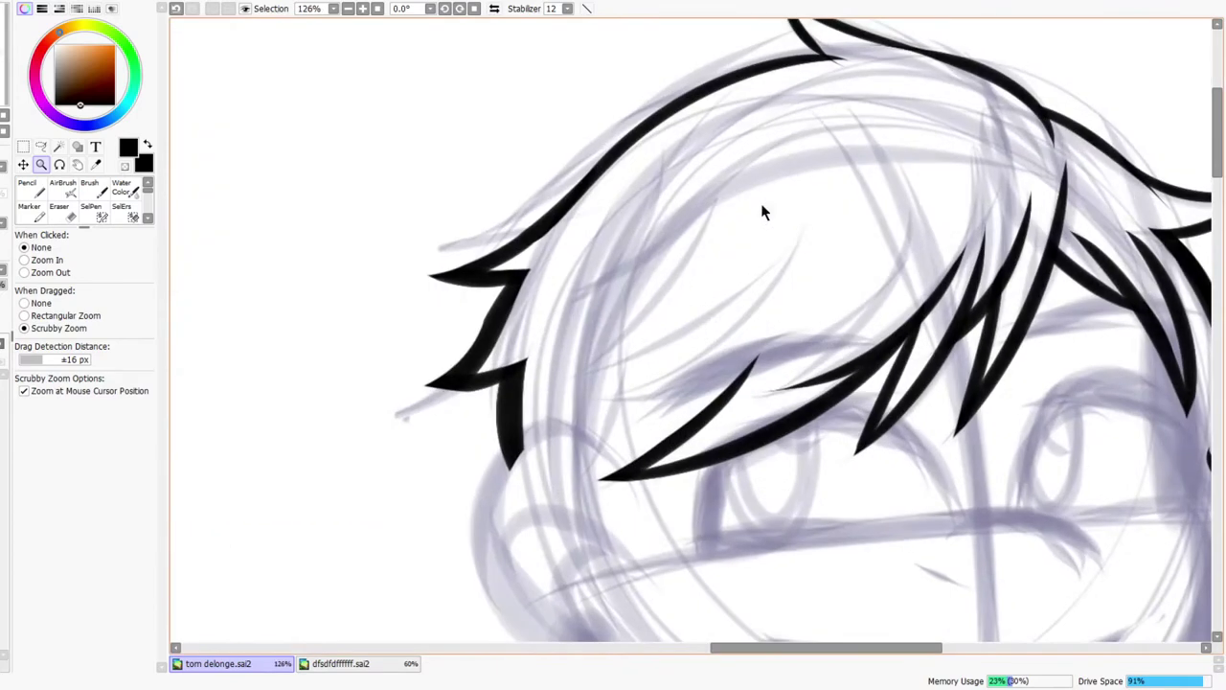
- Trim the inner edges and corner of the rear hair flicks above the ear with the eraser
key(e)
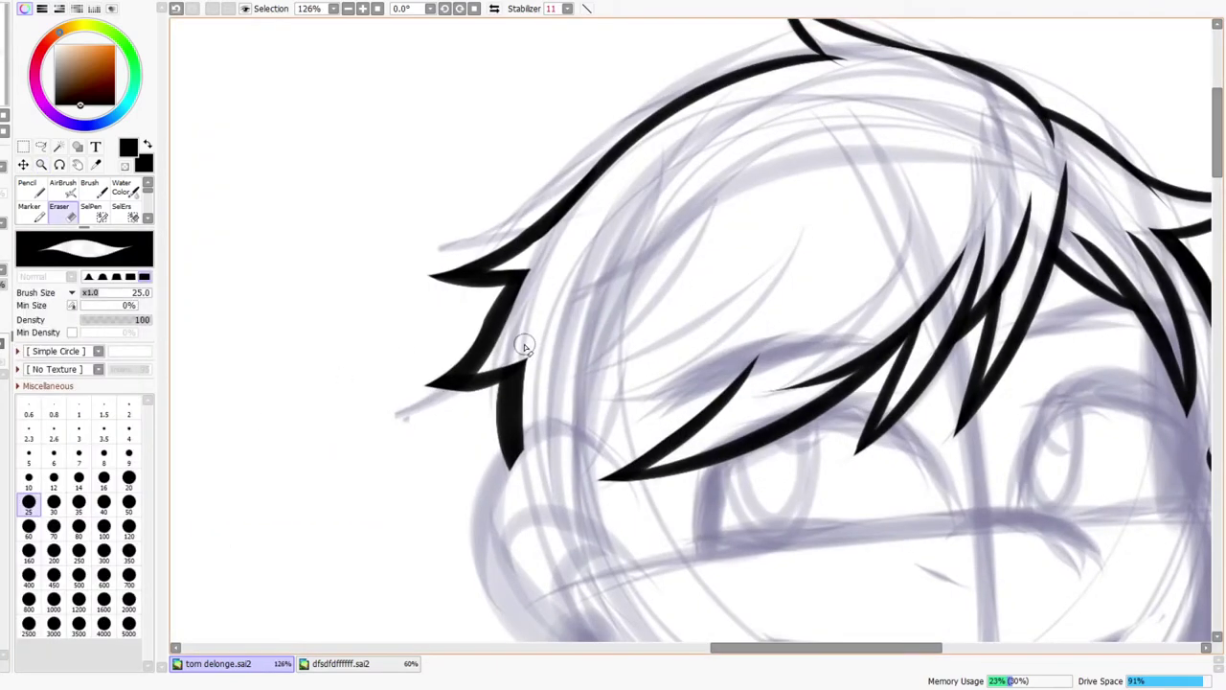
drag(523, 346, 552, 536)
key(ctrl+z)
drag(531, 482, 531, 319)
key(ctrl+z)
mouse_move(645, 285)
mouse_down()
mouse_move(679, 301)
mouse_move(629, 285)
mouse_up()
drag(587, 326, 598, 330)
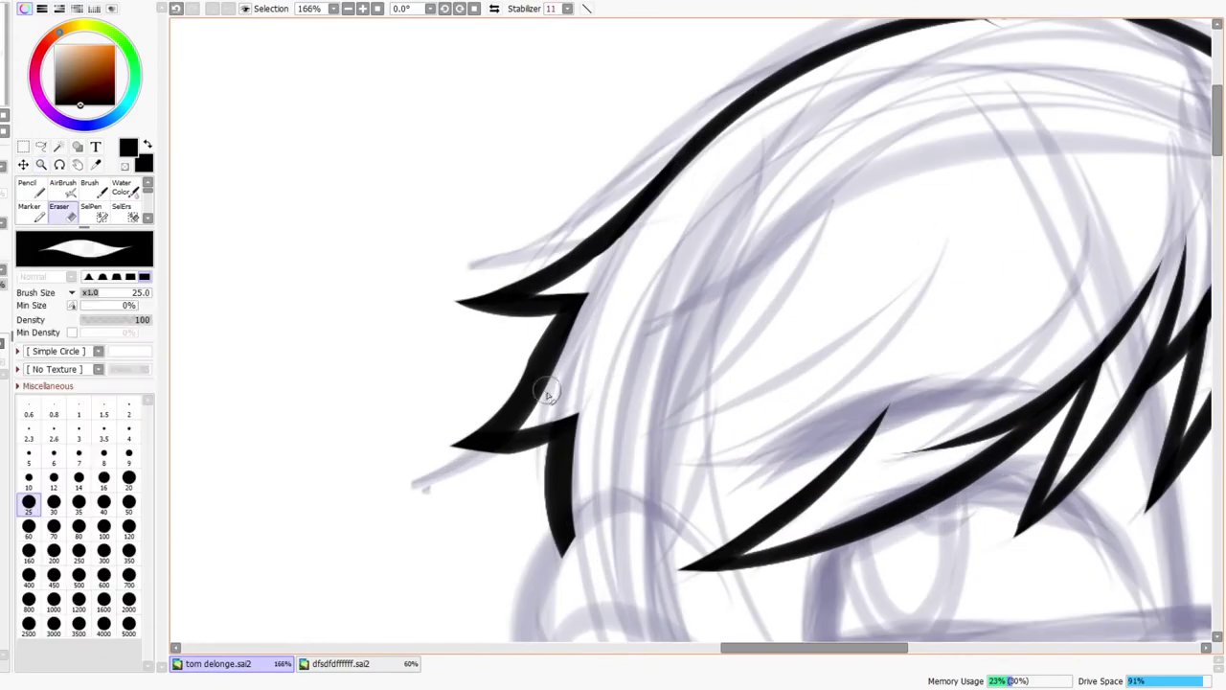
key(ctrl+space)
drag(684, 273, 754, 217)
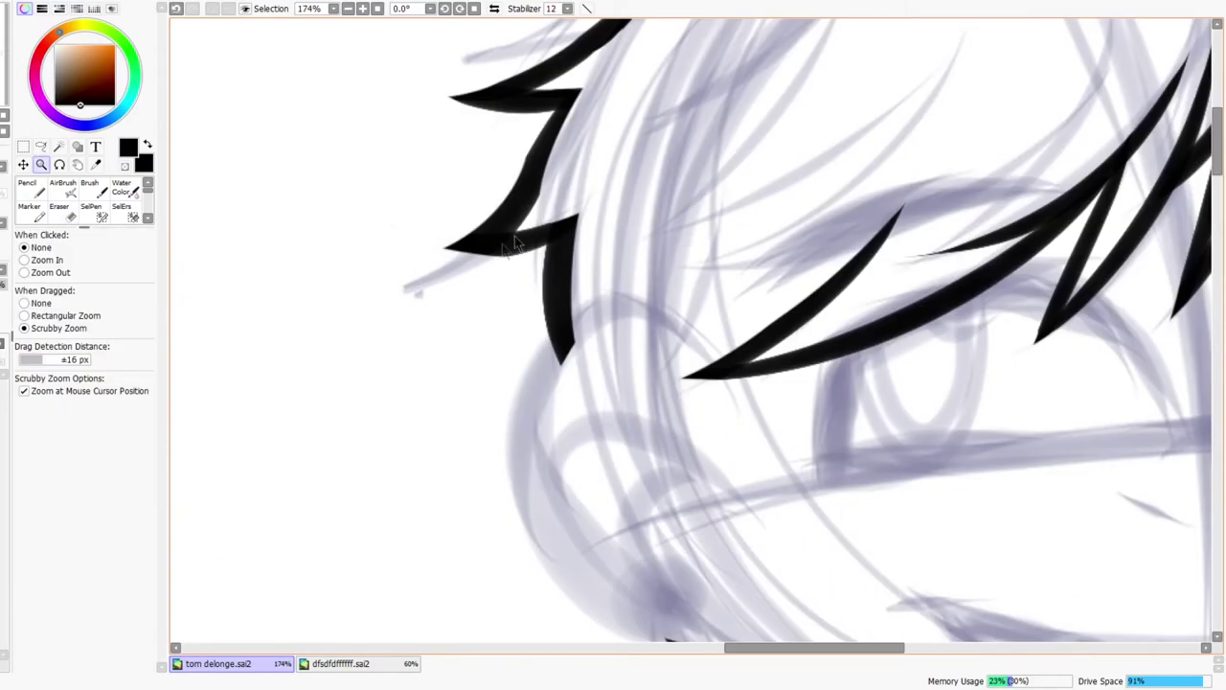
drag(435, 233, 561, 240)
key(ctrl+z)
- Mirror the canvas, ink a long sideburn strand from the temple lock down past the eye, and shorten its lower end
key(ctrl+space)
mouse_move(607, 201)
mouse_down()
mouse_move(578, 228)
mouse_move(624, 102)
mouse_up()
drag(644, 241, 657, 293)
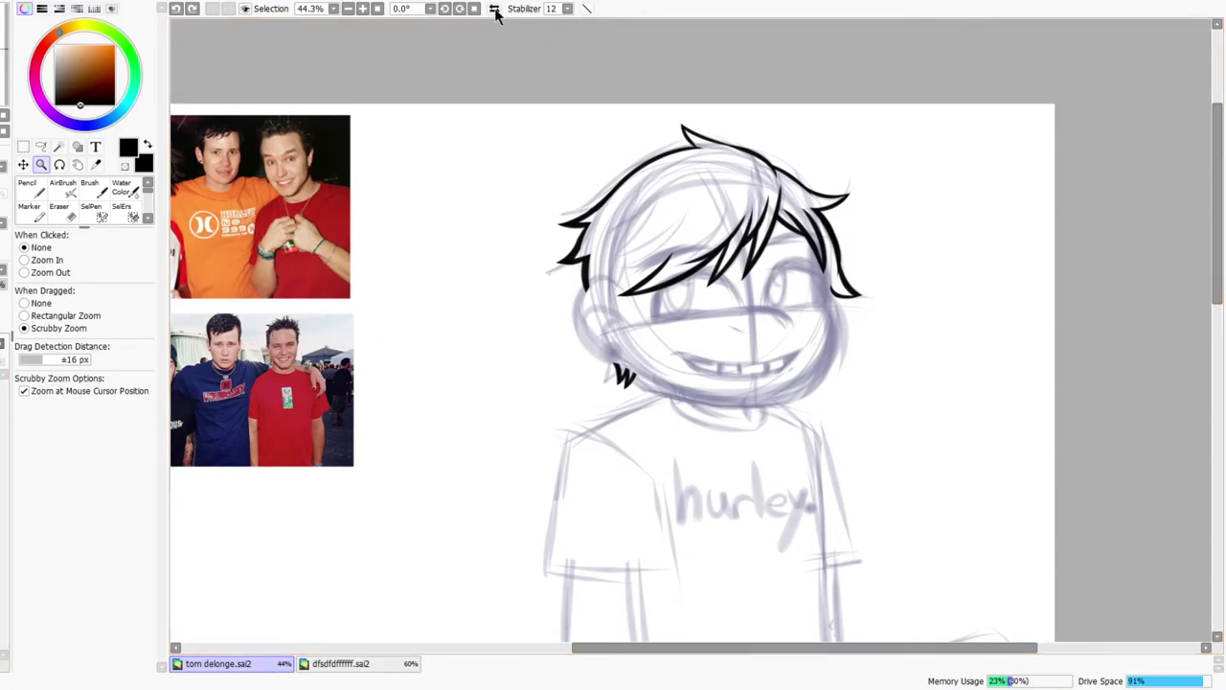
drag(644, 277, 622, 299)
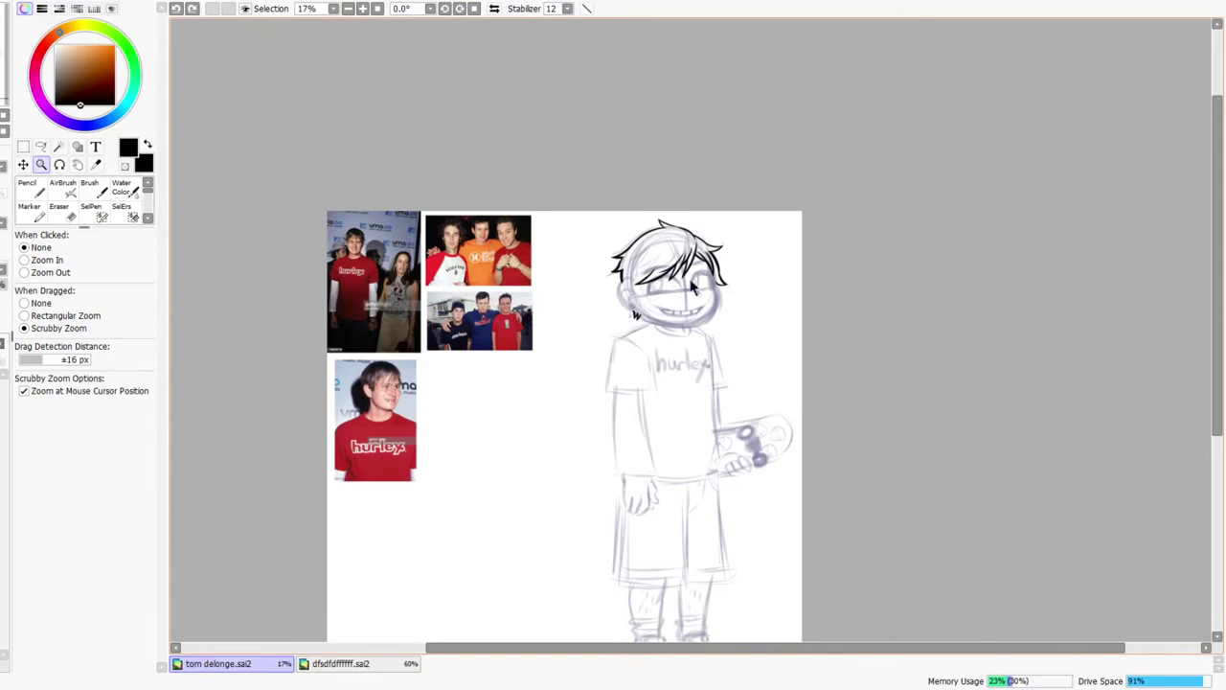
drag(709, 263, 764, 239)
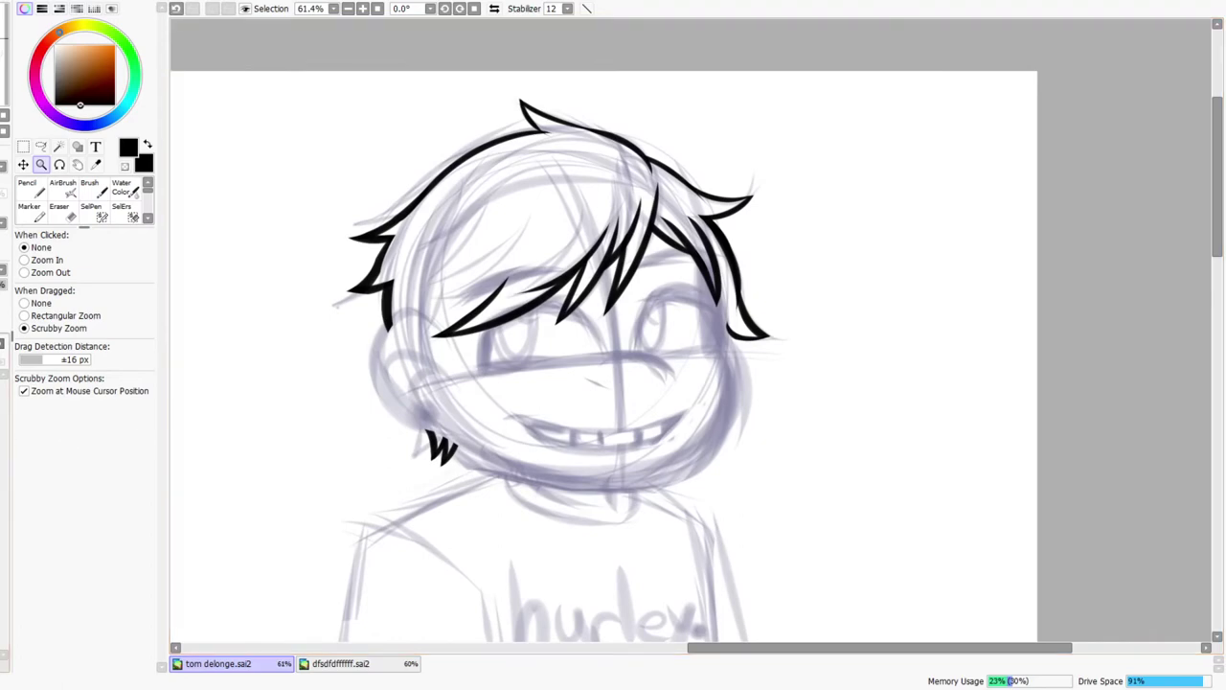
drag(742, 271, 764, 257)
click(495, 8)
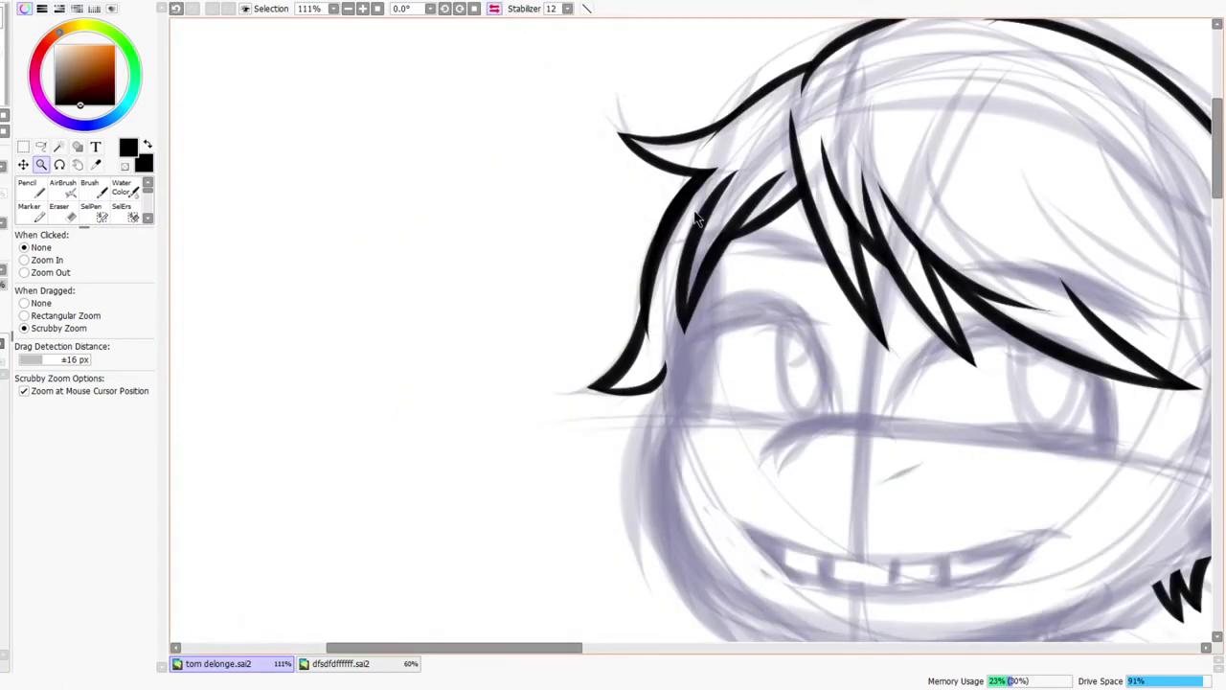
key(n)
drag(689, 261, 725, 491)
key(ctrl+z)
drag(701, 230, 713, 508)
key(e)
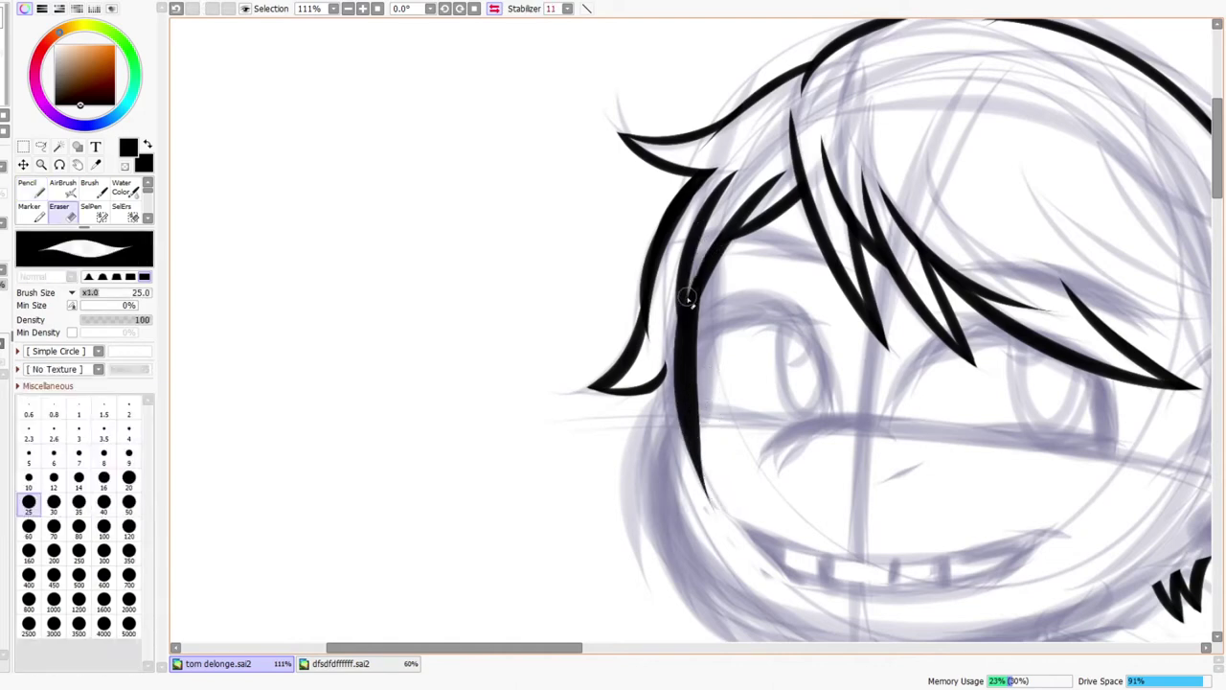
drag(794, 586, 735, 514)
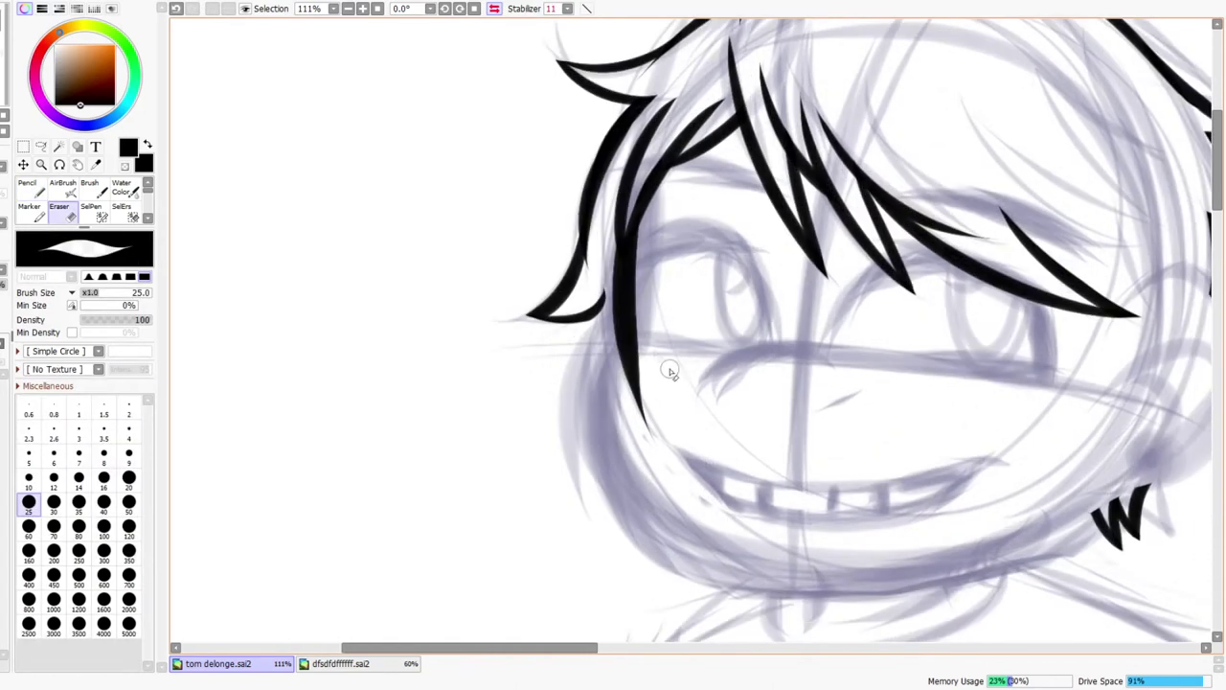
mouse_move(627, 386)
mouse_down()
mouse_move(657, 429)
mouse_move(704, 443)
mouse_move(674, 445)
mouse_up()
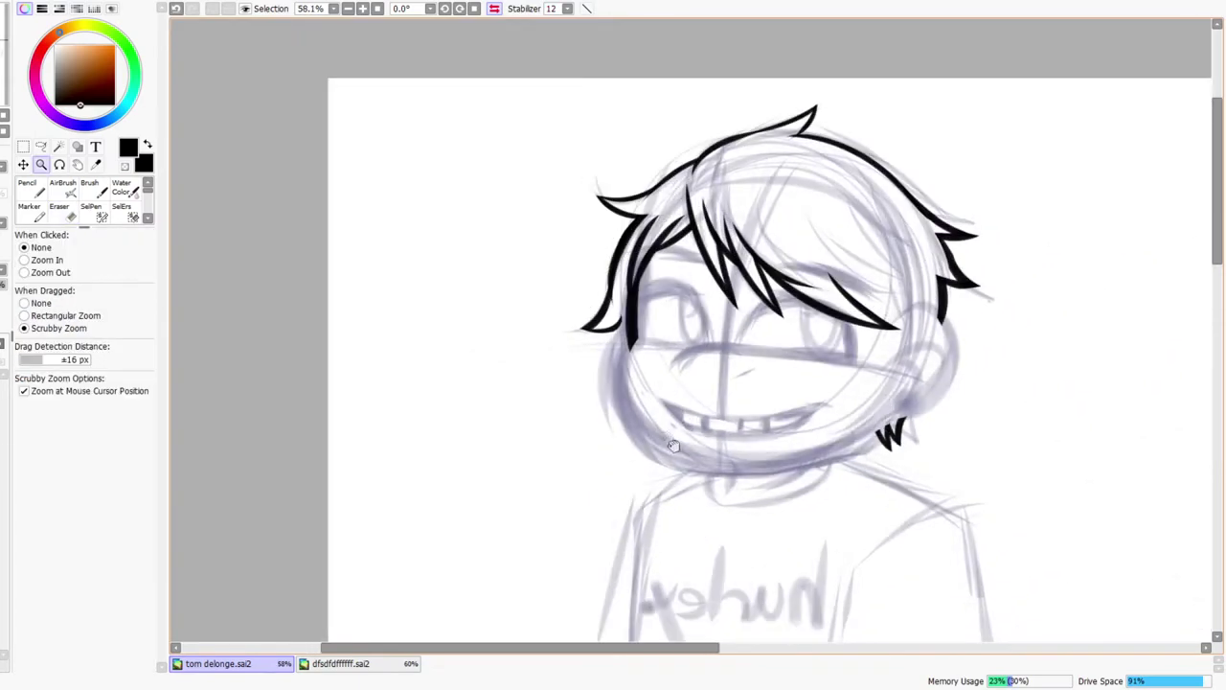
- Ink a second small pointed flick just below the outer cheek-side hair flick and trim its tip
drag(636, 318, 661, 300)
drag(598, 349, 578, 330)
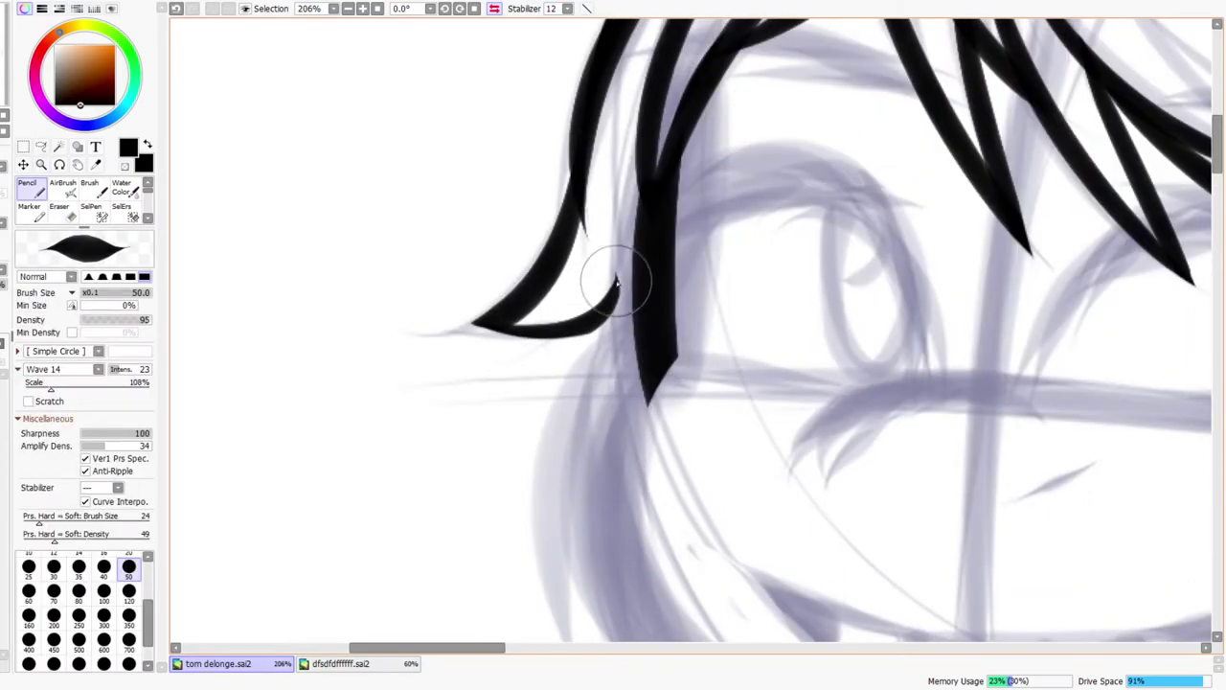
drag(617, 281, 571, 368)
key(ctrl+z)
mouse_move(618, 278)
mouse_down()
mouse_move(527, 400)
mouse_move(655, 308)
mouse_up()
key(e)
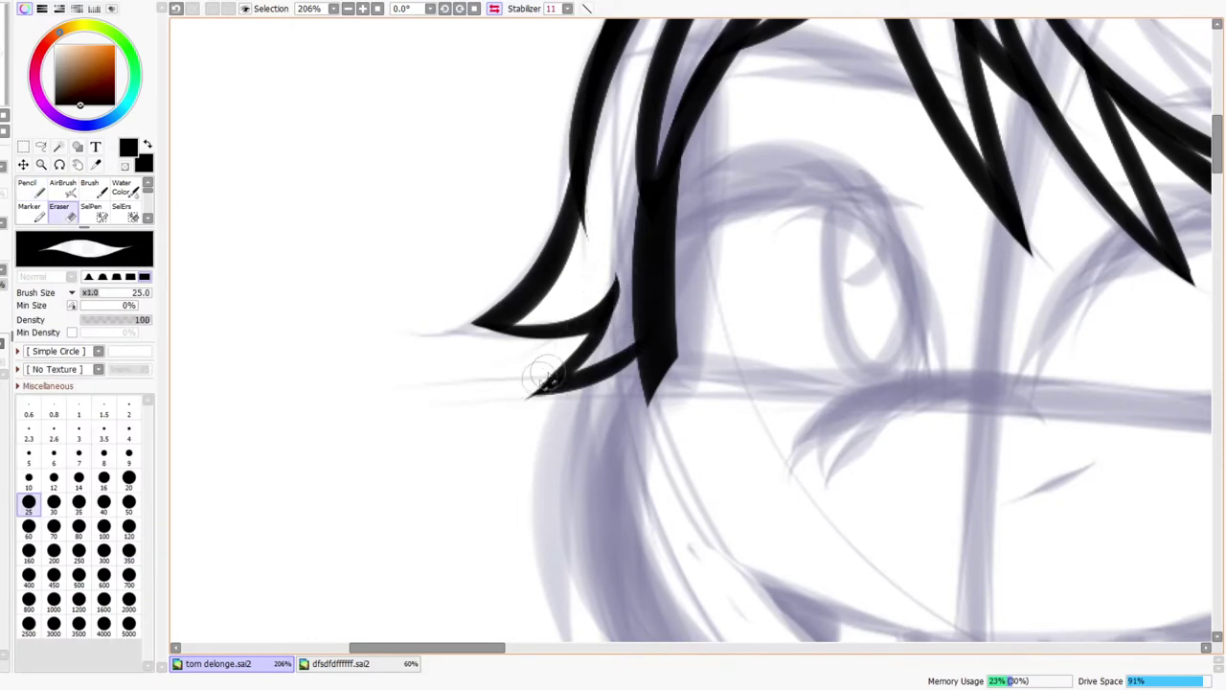
key(n)
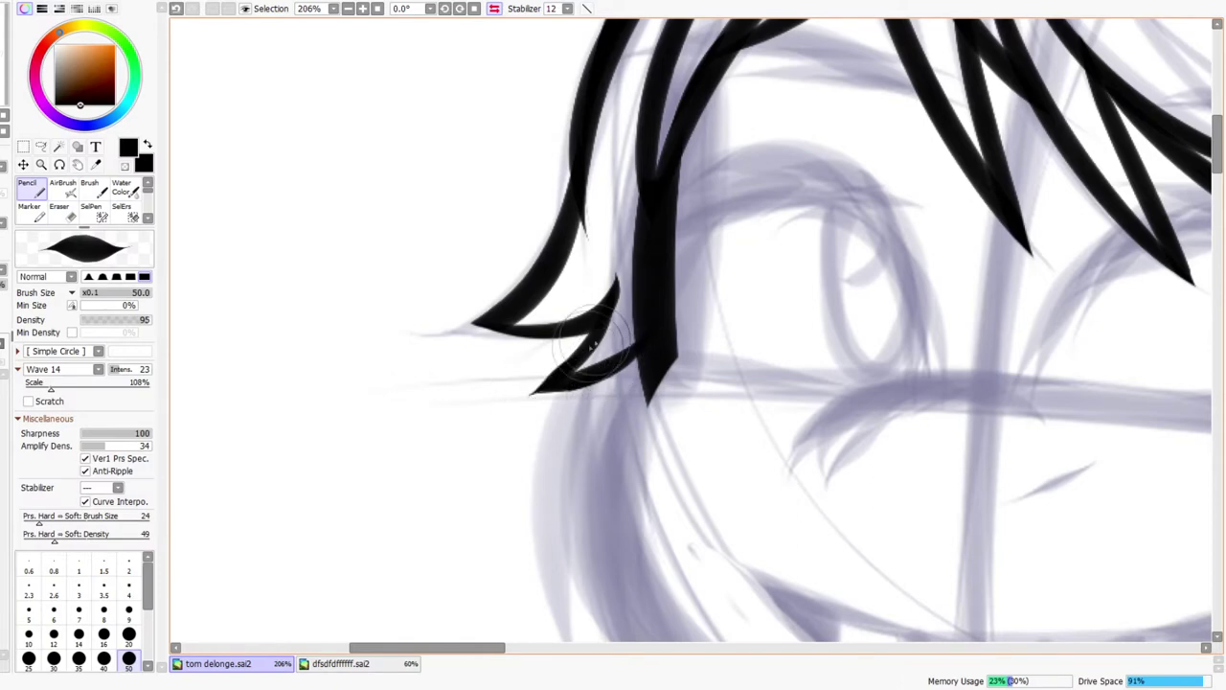
key(ctrl+space)
drag(610, 328, 653, 301)
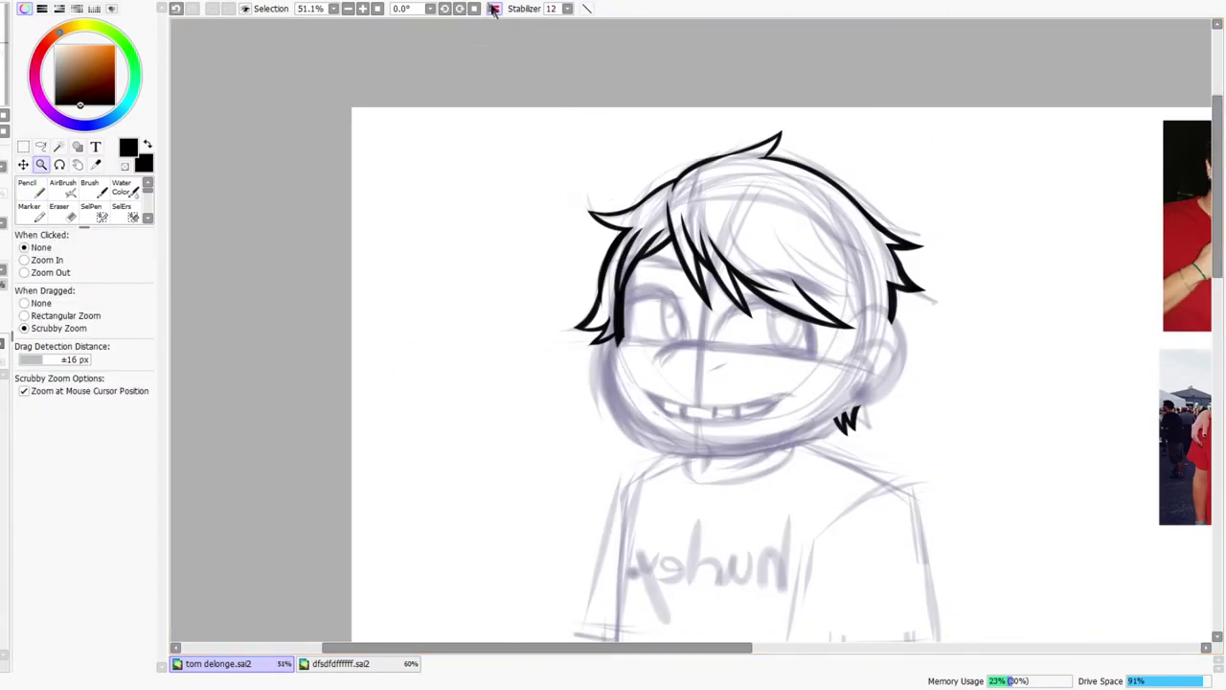
- Return the canvas to unmirrored view and erase the long sideburn strand below the temple lock with the eraser at size 70
click(494, 9)
mouse_move(558, 284)
mouse_down()
mouse_move(542, 296)
mouse_move(766, 225)
mouse_up()
key(e)
mouse_move(701, 278)
mouse_down()
mouse_move(711, 349)
mouse_move(713, 318)
mouse_up()
key(bracketright)
key(bracketright)
key(bracketright)
key(bracketright)
key(bracketright)
key(bracketright)
mouse_move(696, 330)
mouse_down()
mouse_move(720, 411)
mouse_move(697, 327)
mouse_move(713, 359)
mouse_up()
- Check the hair in mirrored view, and trim the tip of the temple lock with the eraser at size 30
key(z)
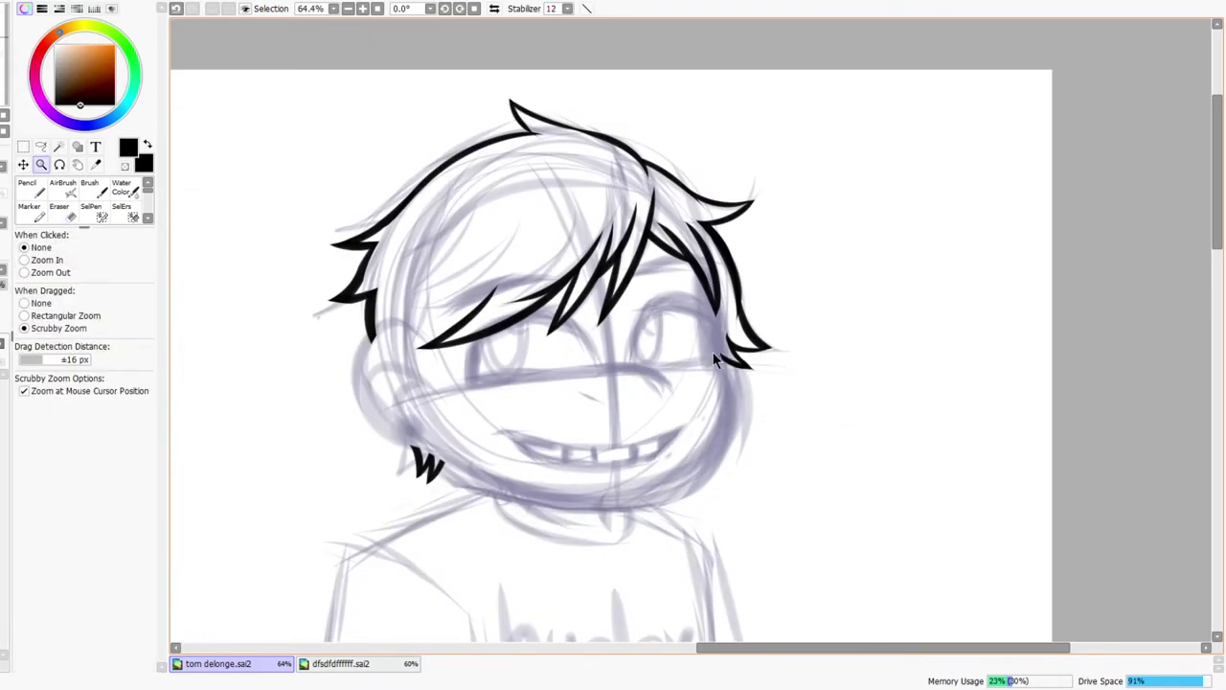
key(space)
drag(712, 315, 692, 347)
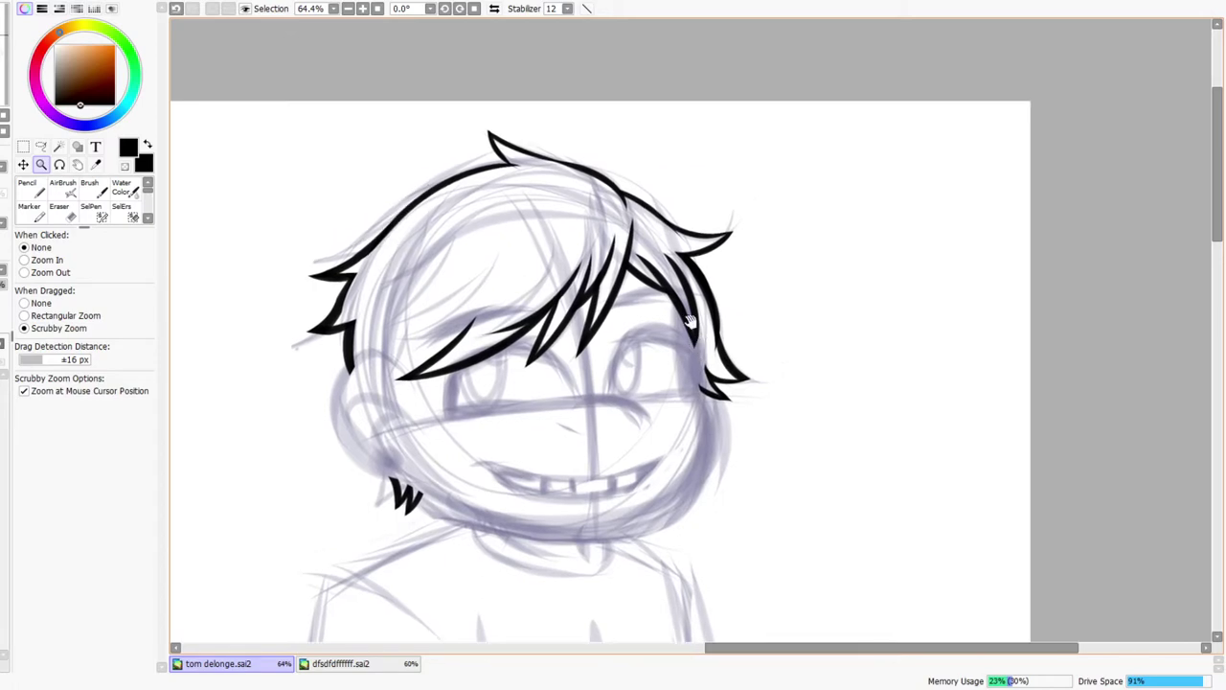
click(493, 10)
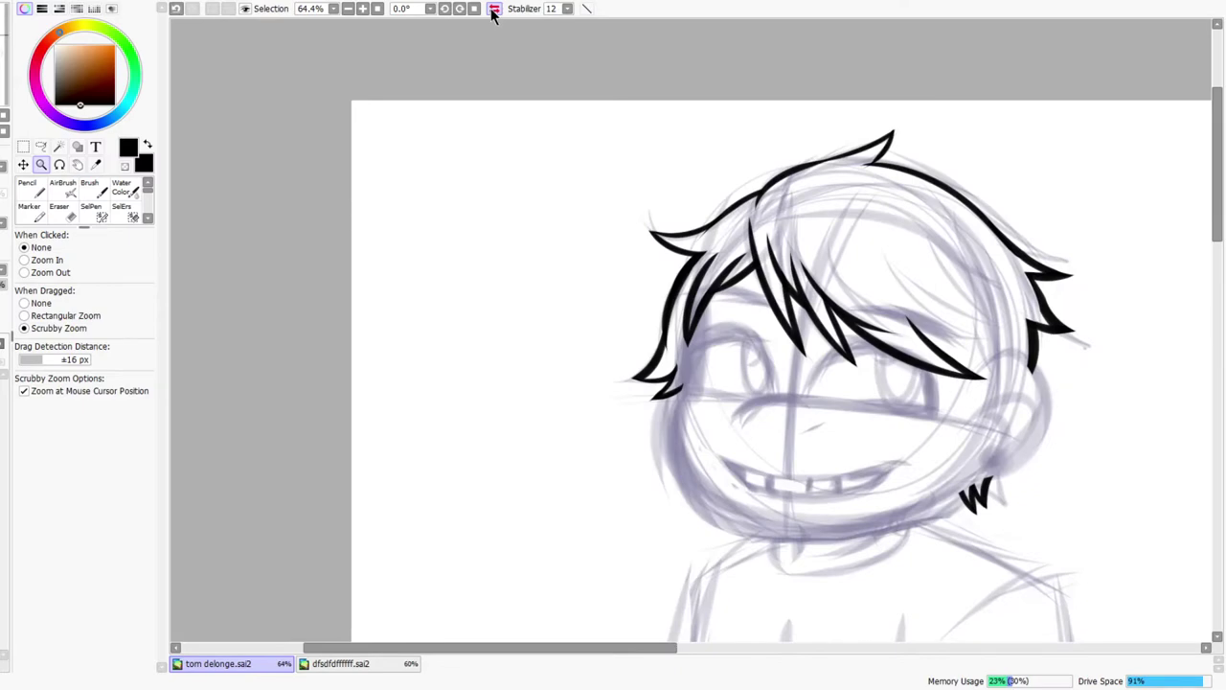
click(493, 10)
scroll(710, 348, up, 4)
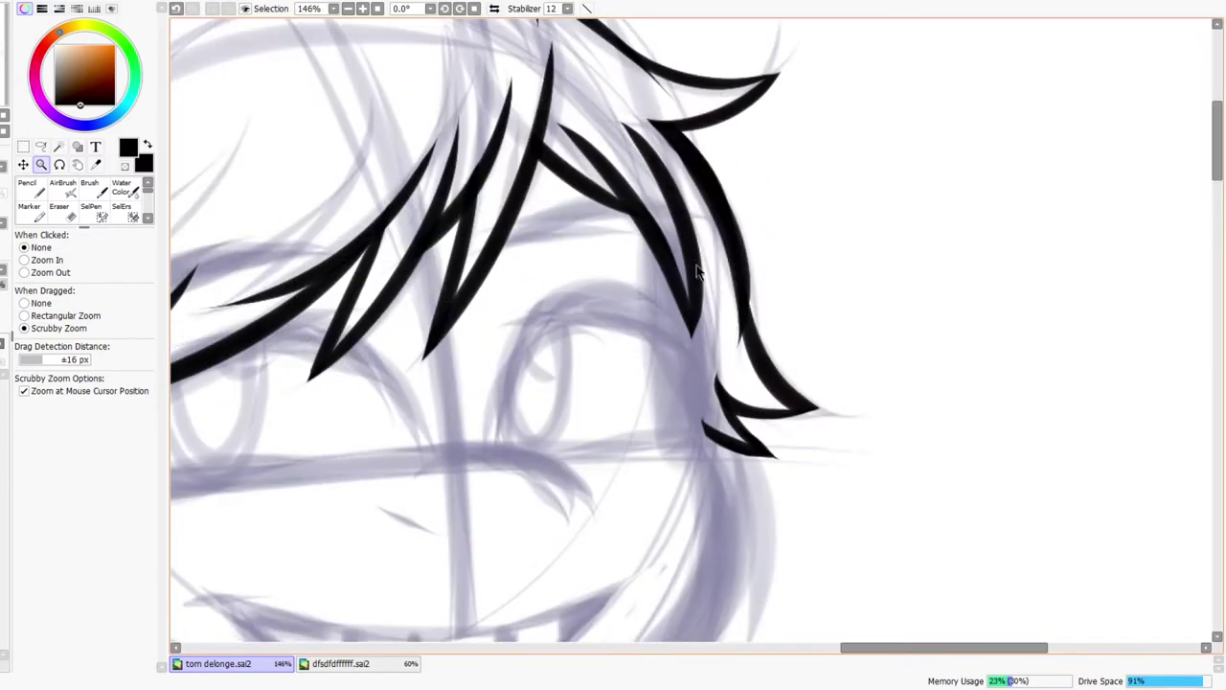
scroll(699, 273, up, 1)
key(e)
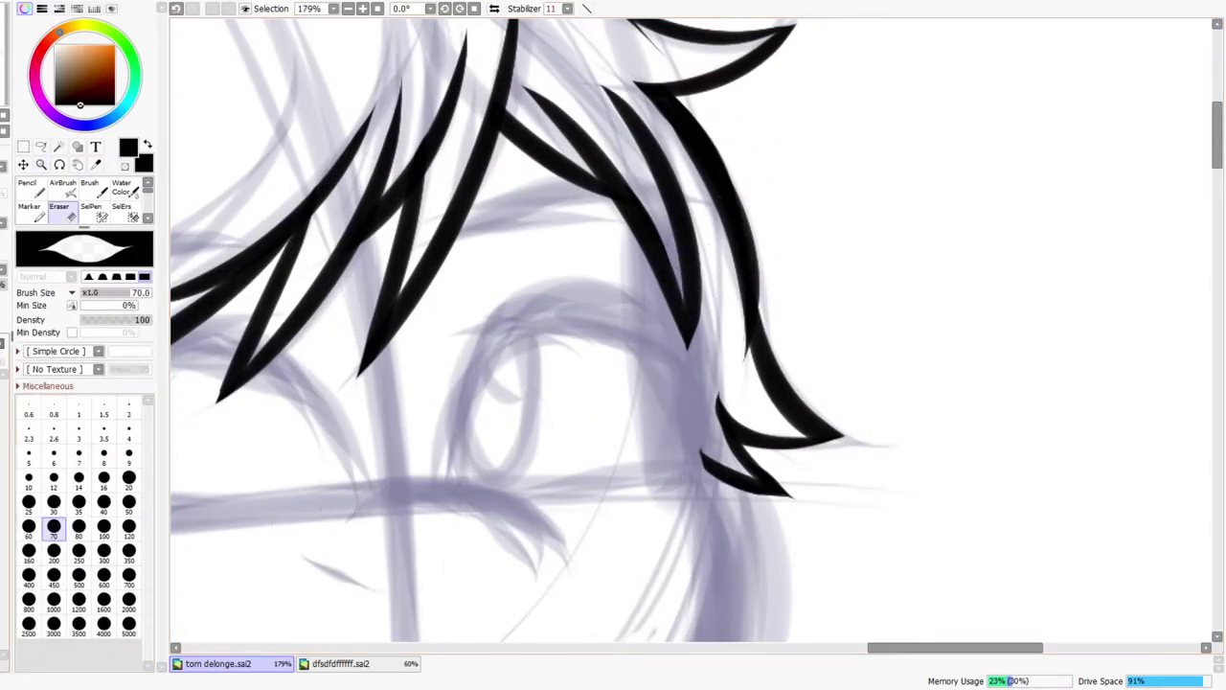
key(bracketleft)
key(bracketleft)
key(bracketleft)
key(bracketleft)
key(bracketleft)
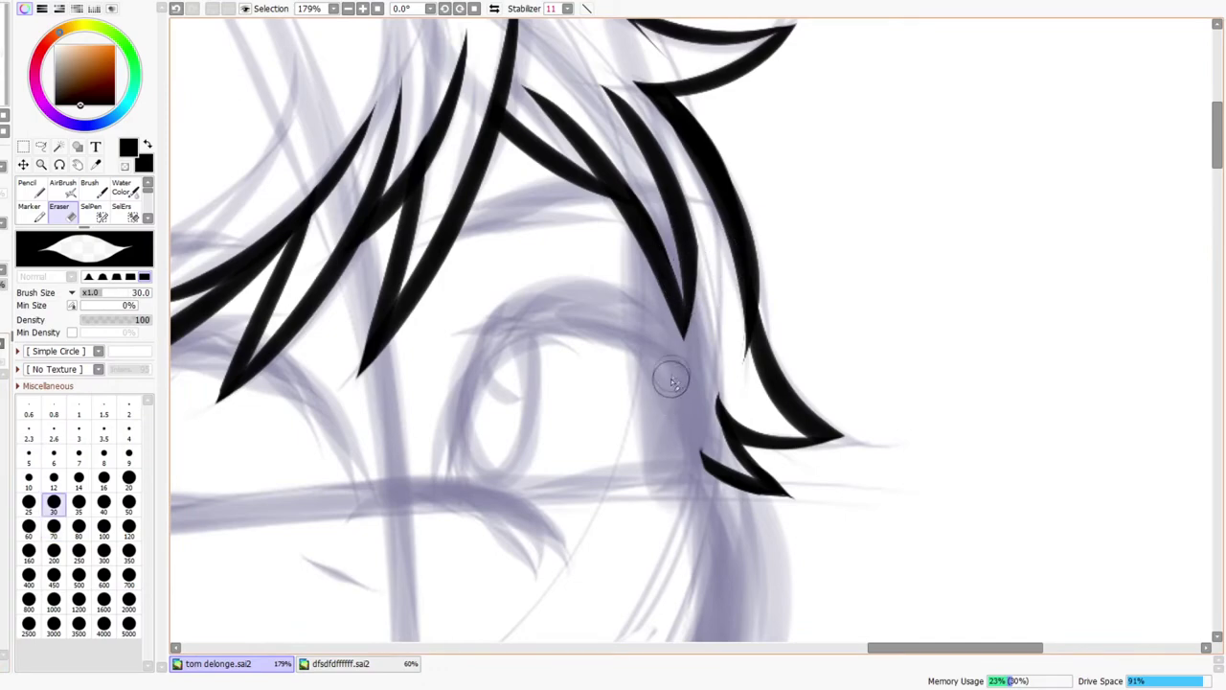
- Mirror the canvas and try to ink a longer strand running down from the temple lock beside the eye
key(z)
mouse_move(705, 213)
mouse_down()
mouse_move(672, 251)
mouse_move(752, 196)
mouse_move(687, 494)
mouse_up()
click(494, 9)
key(n)
key(ctrl+z)
drag(672, 445, 669, 287)
drag(673, 431, 705, 167)
drag(673, 272, 696, 241)
key(ctrl+z)
key(ctrl+z)
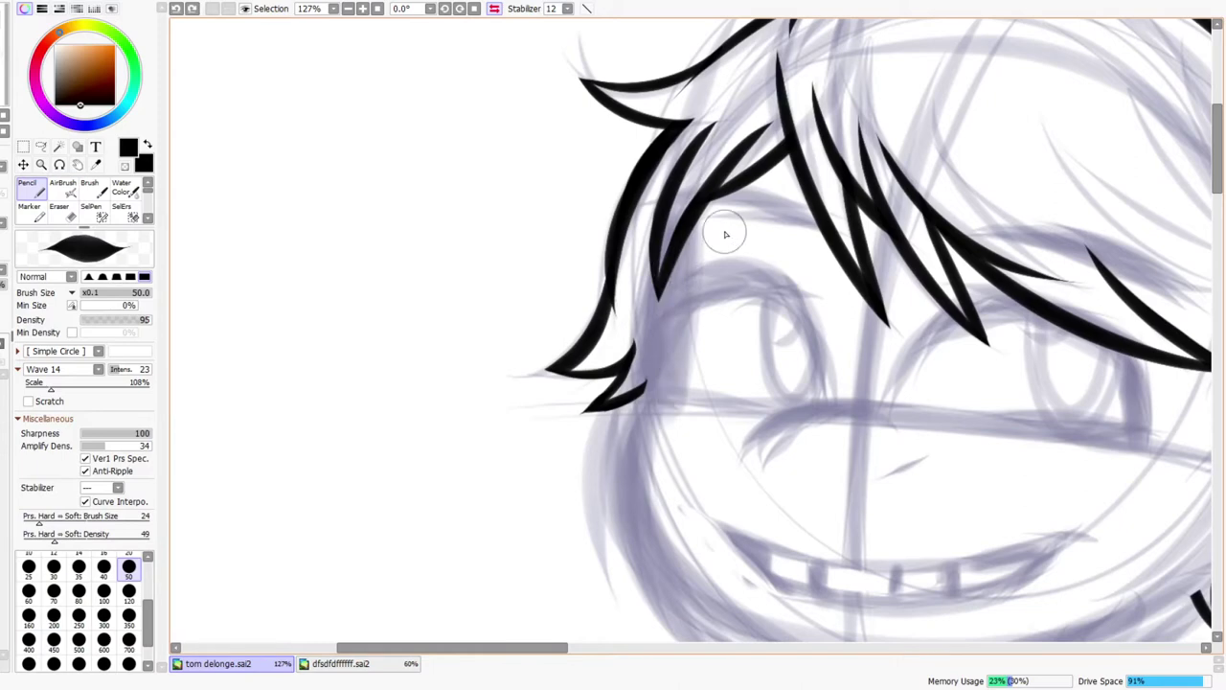
- Erase the lower half of the temple lock above the eye and clean off the leftover speck
key(e)
mouse_move(661, 222)
mouse_down()
mouse_move(725, 213)
mouse_move(649, 253)
mouse_move(660, 297)
mouse_up()
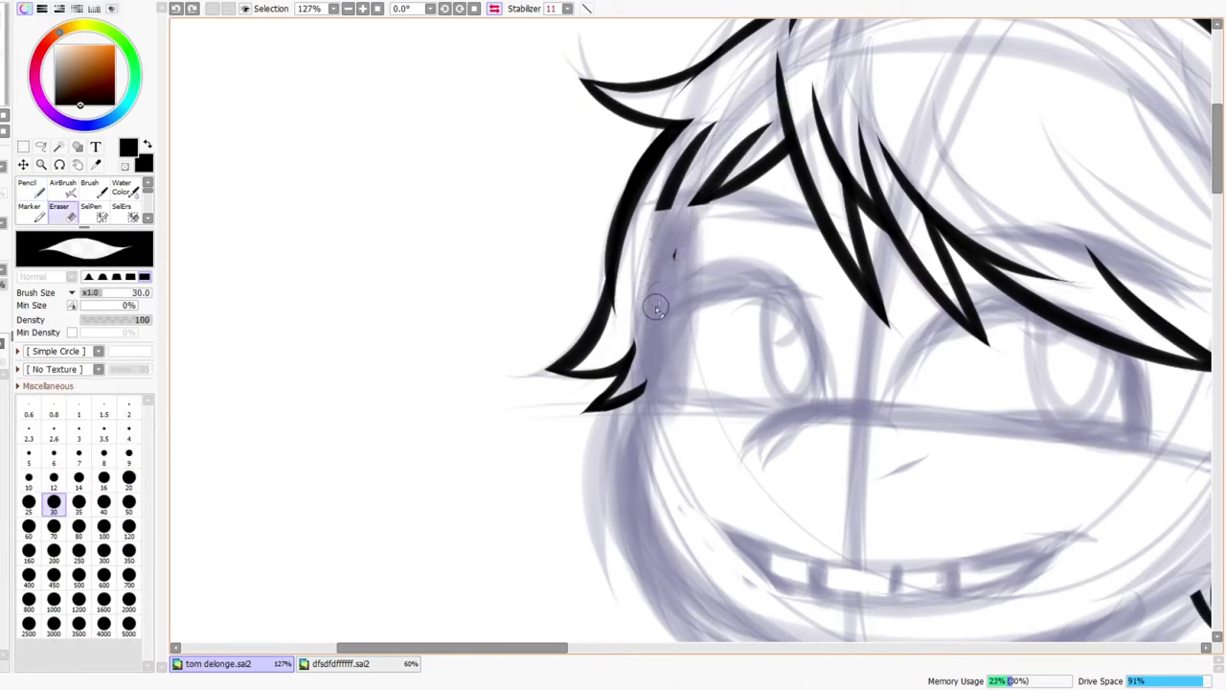
key(ctrl+space)
drag(692, 241, 704, 231)
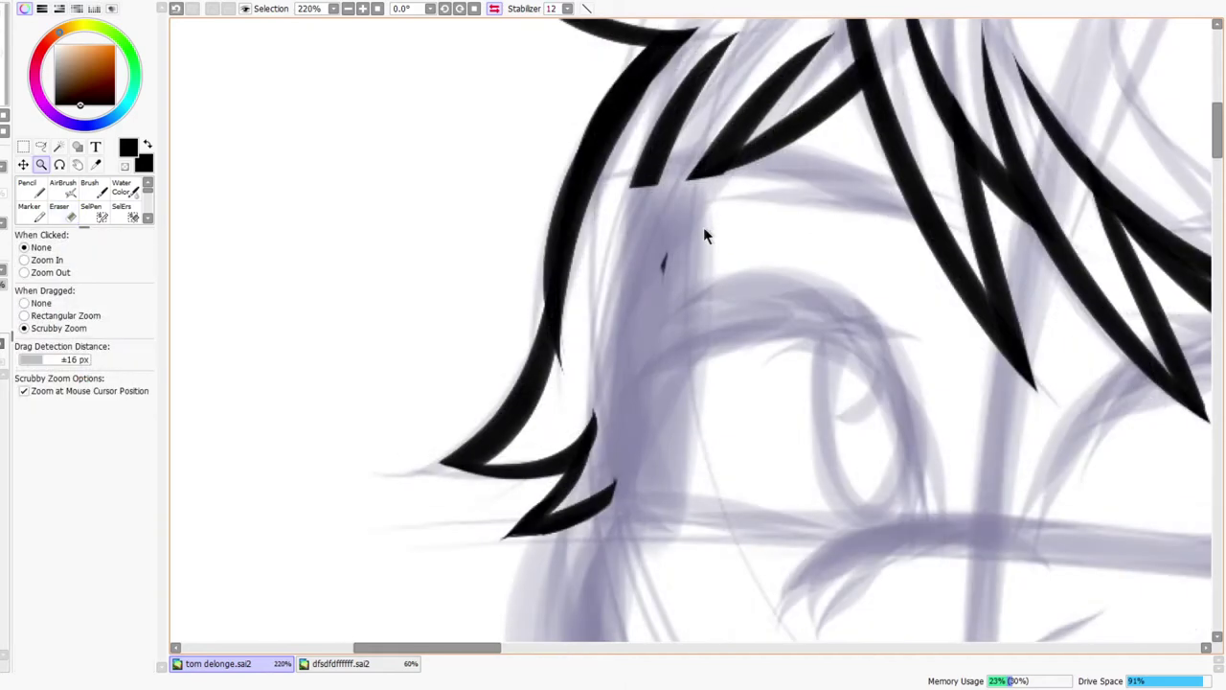
drag(665, 241, 607, 274)
drag(469, 422, 391, 534)
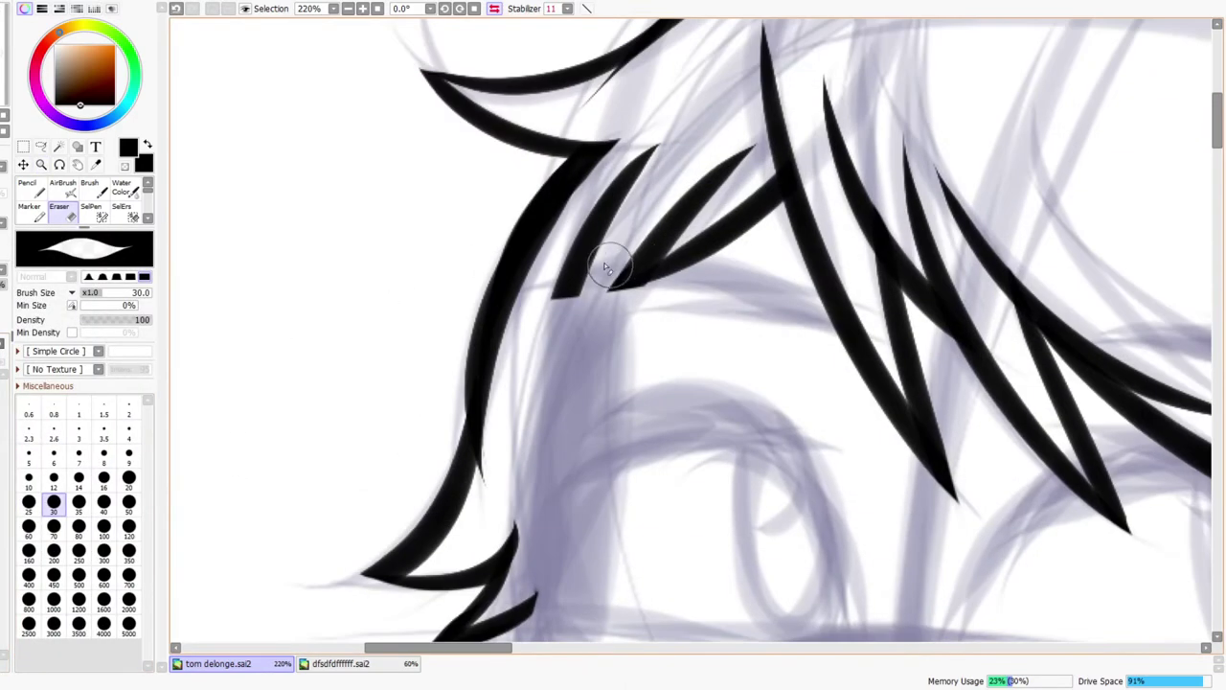
key(ctrl+space)
key(n)
drag(591, 227, 549, 402)
key(ctrl+z)
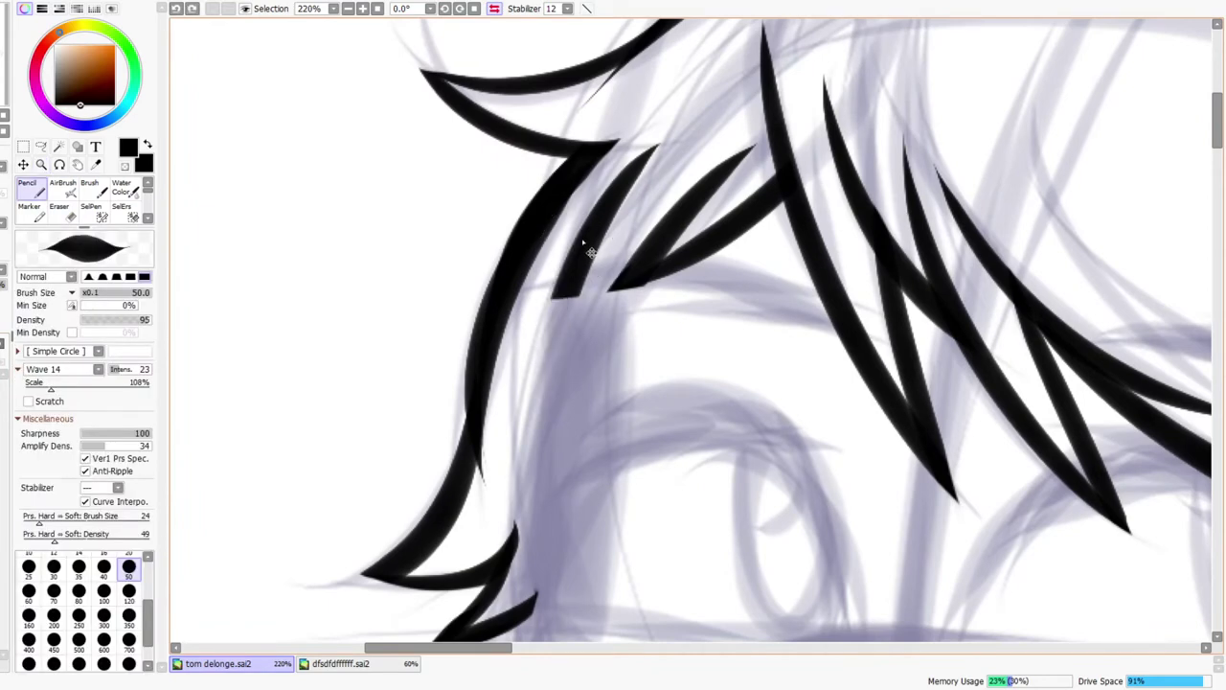
drag(596, 220, 587, 448)
key(ctrl+z)
drag(585, 242, 605, 485)
mouse_move(579, 440)
mouse_down()
mouse_move(558, 280)
mouse_move(582, 240)
mouse_up()
drag(582, 442, 621, 277)
key(ctrl+z)
key(ctrl+z)
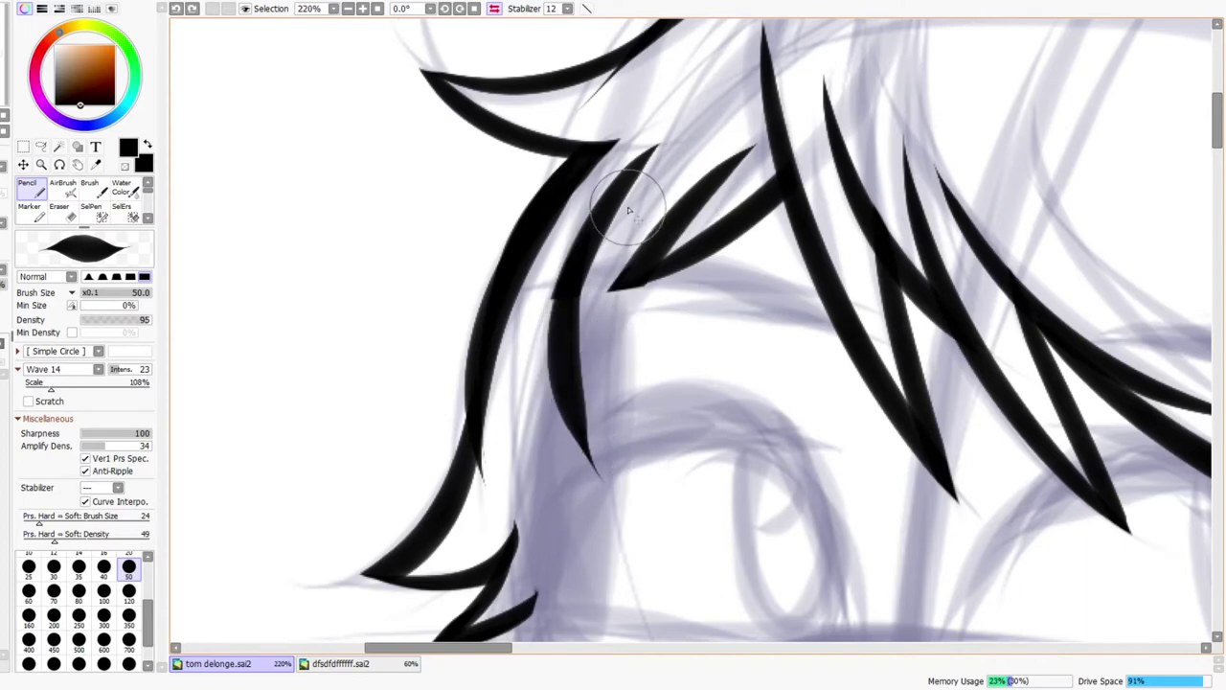
key(ctrl+z)
- Erase the remaining stub of the temple lock and trim the tip of the neighbouring V-shaped lock with the eraser at size 30
key(e)
drag(575, 287, 613, 225)
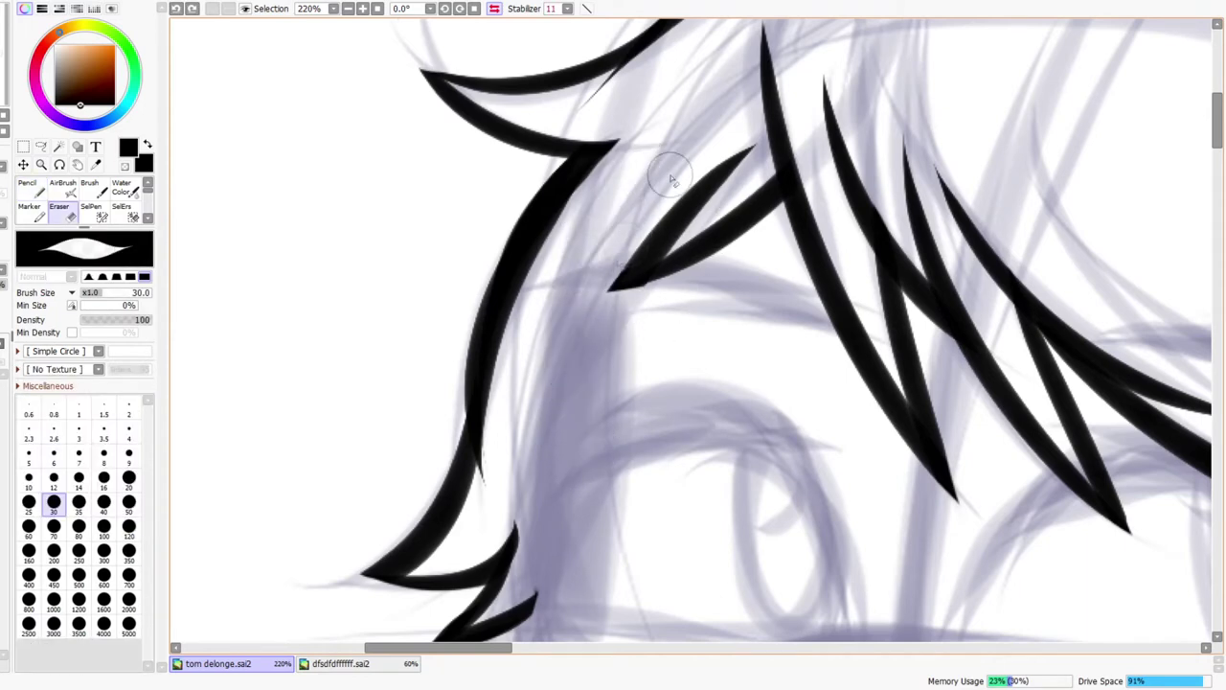
key(ctrl+z)
mouse_move(651, 152)
mouse_down()
mouse_move(563, 286)
mouse_move(619, 305)
mouse_move(673, 277)
mouse_up()
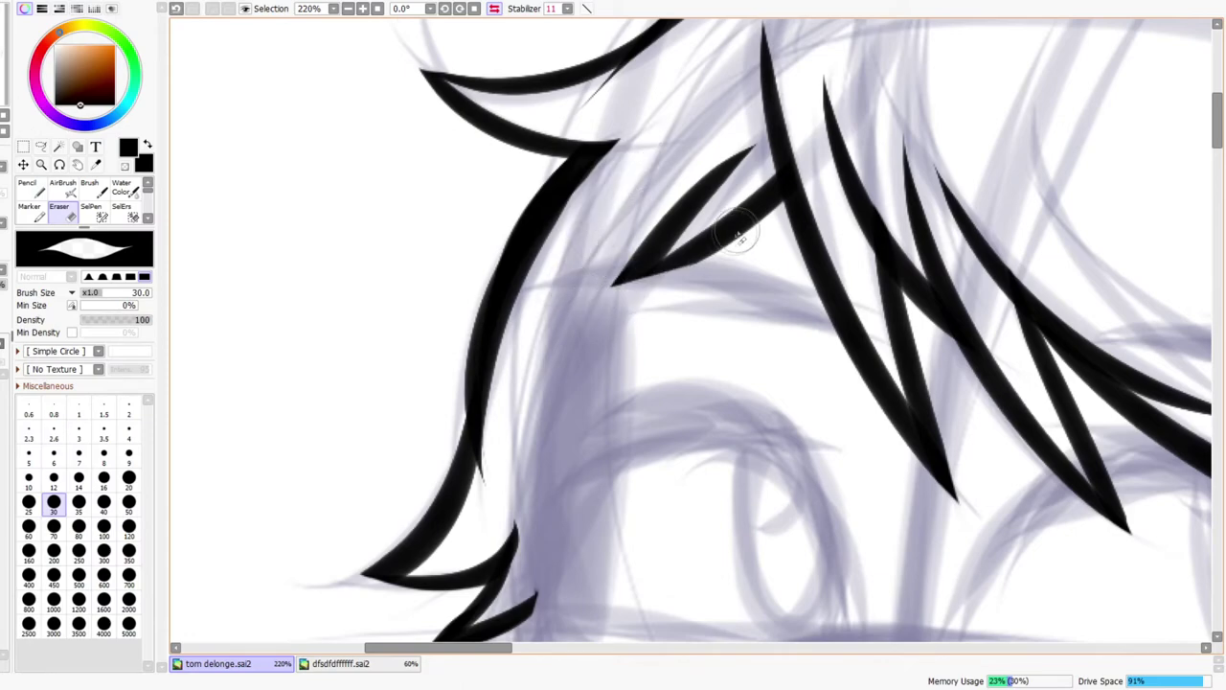
- Ink two curved strokes with the size 50 pencil forming a pointed strand that hangs beside the eye below the V-shaped lock
key(ctrl+space)
drag(733, 240, 776, 180)
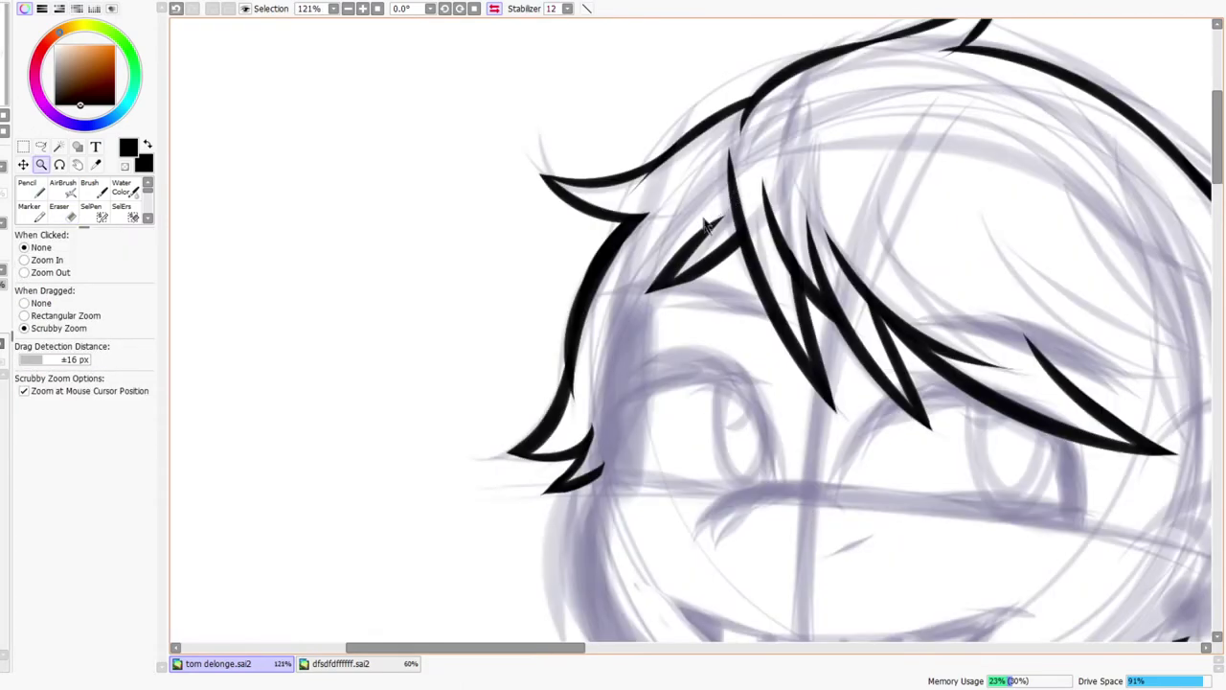
drag(709, 219, 693, 259)
mouse_move(644, 336)
mouse_down()
mouse_move(718, 230)
mouse_move(694, 273)
mouse_move(710, 263)
mouse_move(685, 277)
mouse_up()
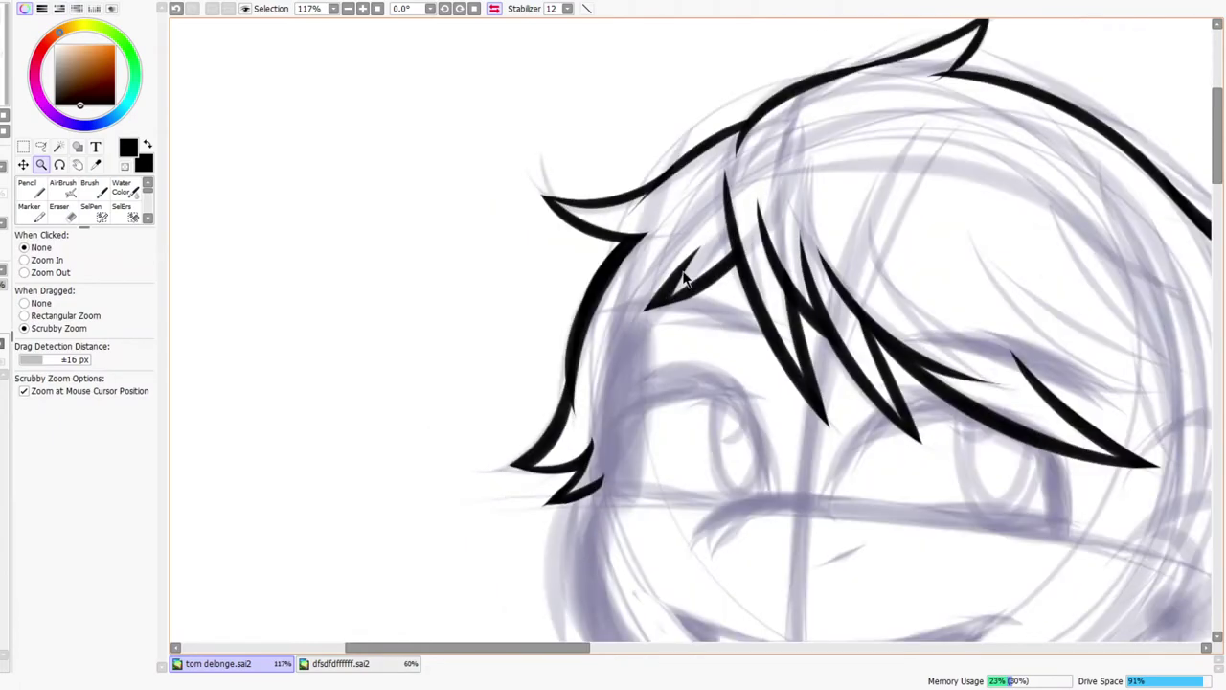
mouse_move(720, 424)
mouse_down()
mouse_move(688, 269)
mouse_move(684, 334)
mouse_up()
mouse_move(594, 228)
mouse_down()
mouse_move(552, 256)
mouse_move(664, 497)
mouse_up()
key(n)
key(ctrl+z)
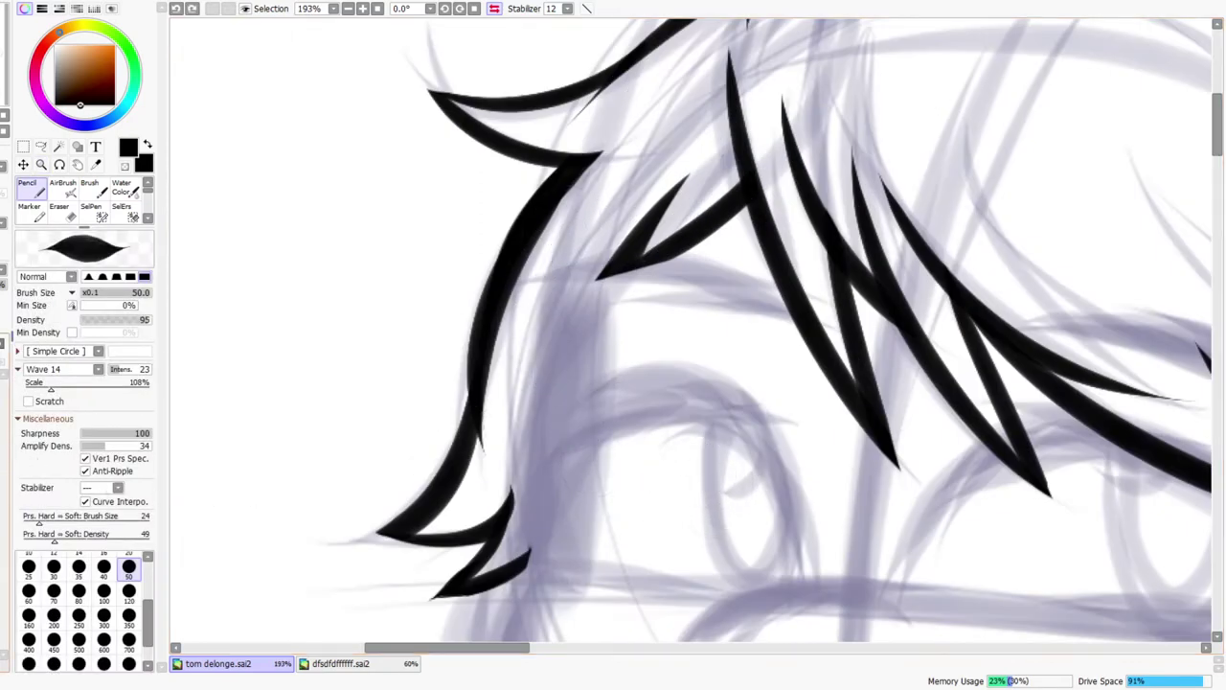
mouse_move(561, 220)
mouse_down()
mouse_move(582, 450)
mouse_move(686, 493)
mouse_move(633, 291)
mouse_move(689, 247)
mouse_up()
key(ctrl+z)
mouse_move(624, 479)
mouse_down()
mouse_move(662, 221)
mouse_move(690, 213)
mouse_up()
key(ctrl+z)
drag(613, 450, 690, 191)
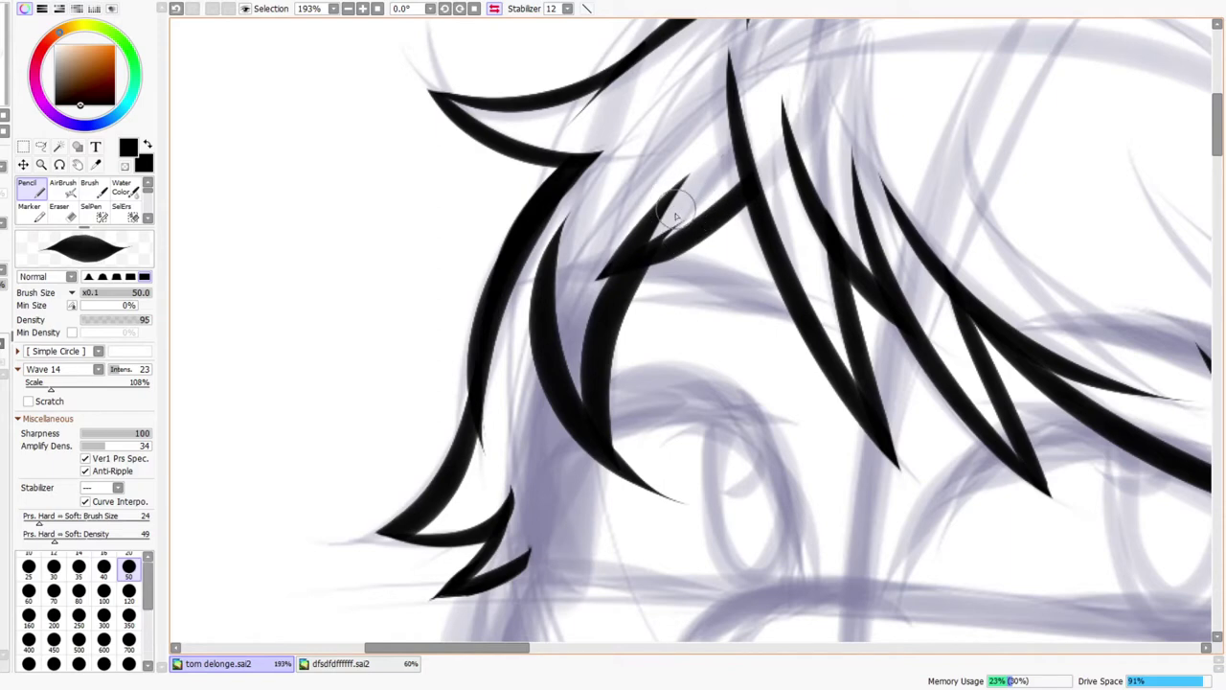
- Erase the overshooting lines at the tip of the new strand beside the eye and check the whole head
key(e)
drag(620, 460, 642, 504)
mouse_move(623, 368)
mouse_down()
mouse_move(620, 462)
mouse_move(668, 511)
mouse_up()
key(ctrl+space)
drag(746, 393, 681, 424)
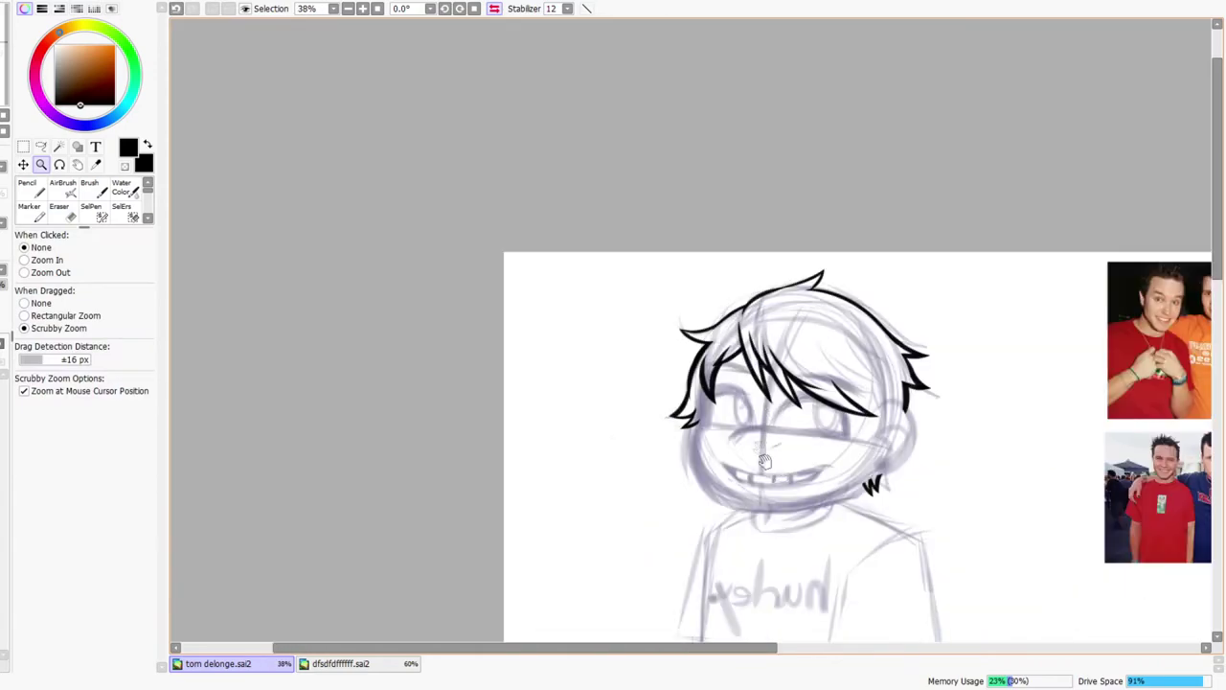
drag(764, 461, 745, 373)
drag(709, 234, 750, 194)
drag(718, 344, 728, 317)
- Fill the junction between the V-shaped lock and the new strand with a short pencil stroke
key(b)
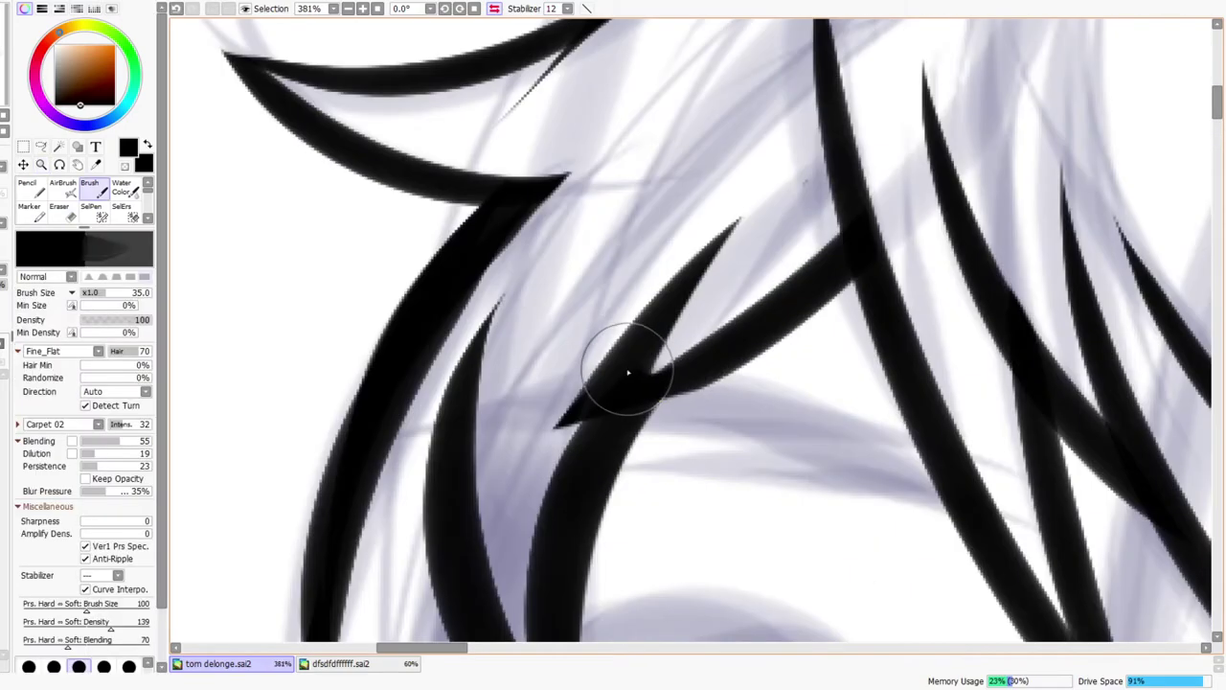
drag(629, 372, 824, 251)
key(ctrl+z)
key(n)
mouse_move(623, 378)
mouse_down()
mouse_move(826, 264)
mouse_move(769, 364)
mouse_up()
key(ctrl+space)
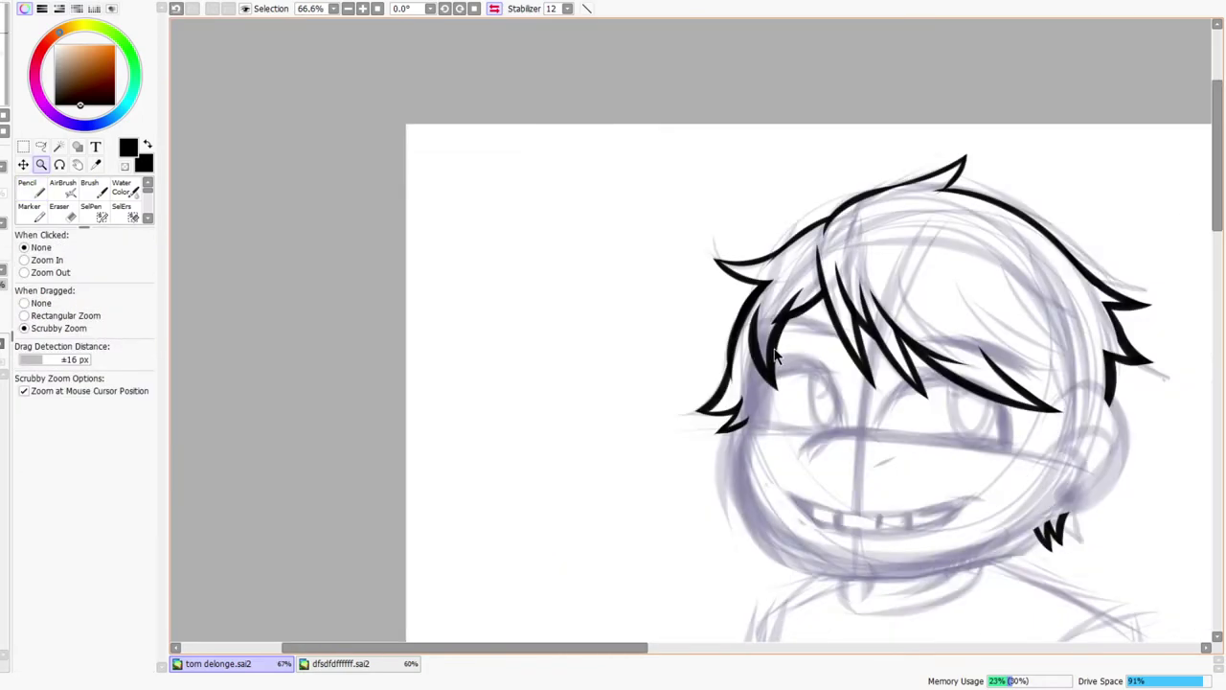
drag(822, 291, 853, 253)
- Clean up the inner edge of the junction between the V-shaped lock and the strand with the eraser at size 30
key(e)
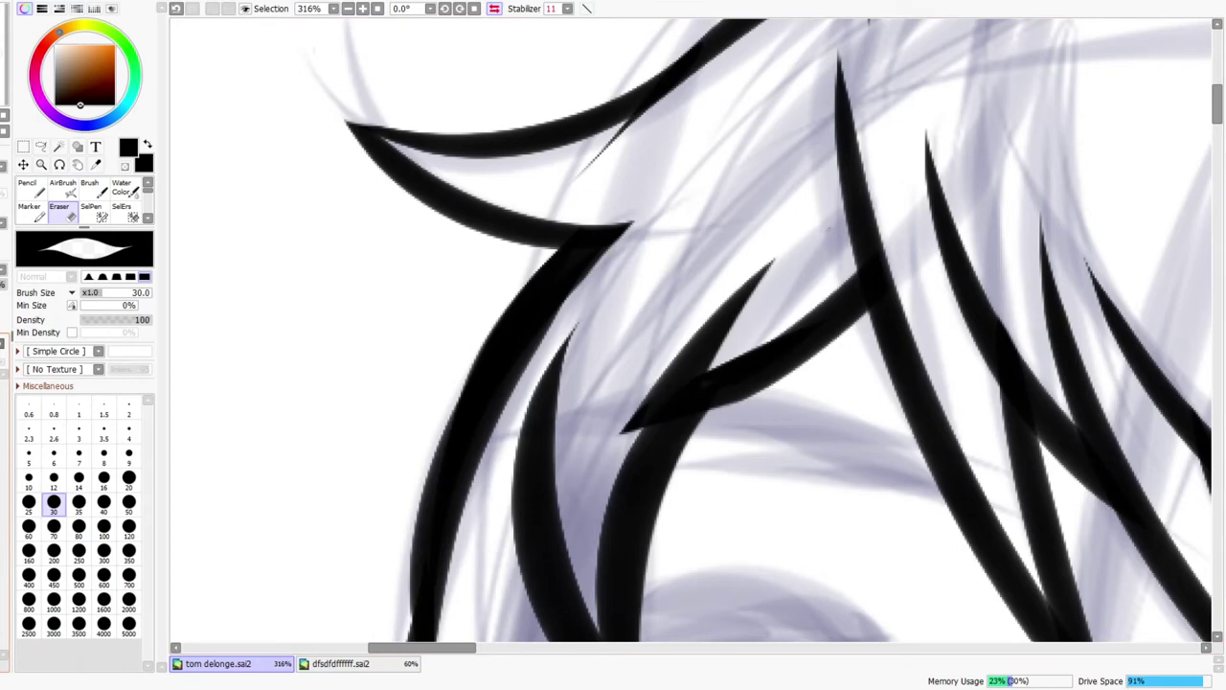
drag(728, 329, 692, 382)
mouse_move(764, 308)
mouse_down()
mouse_move(709, 372)
mouse_move(783, 249)
mouse_up()
key(ctrl+z)
mouse_move(692, 383)
mouse_down()
mouse_move(750, 343)
mouse_move(728, 337)
mouse_move(743, 399)
mouse_move(652, 356)
mouse_up()
- Examine the inked hair in unmirrored view at several zoom levels, and return to the mirrored view of the face
key(z)
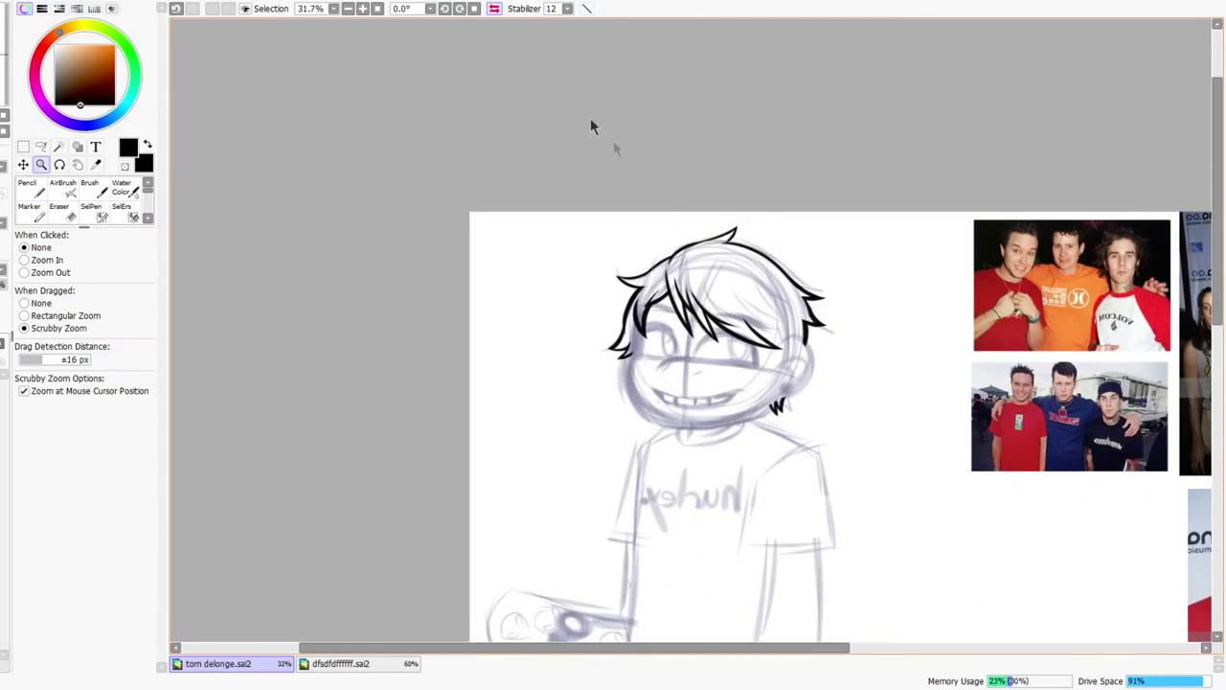
click(494, 10)
drag(743, 397, 730, 395)
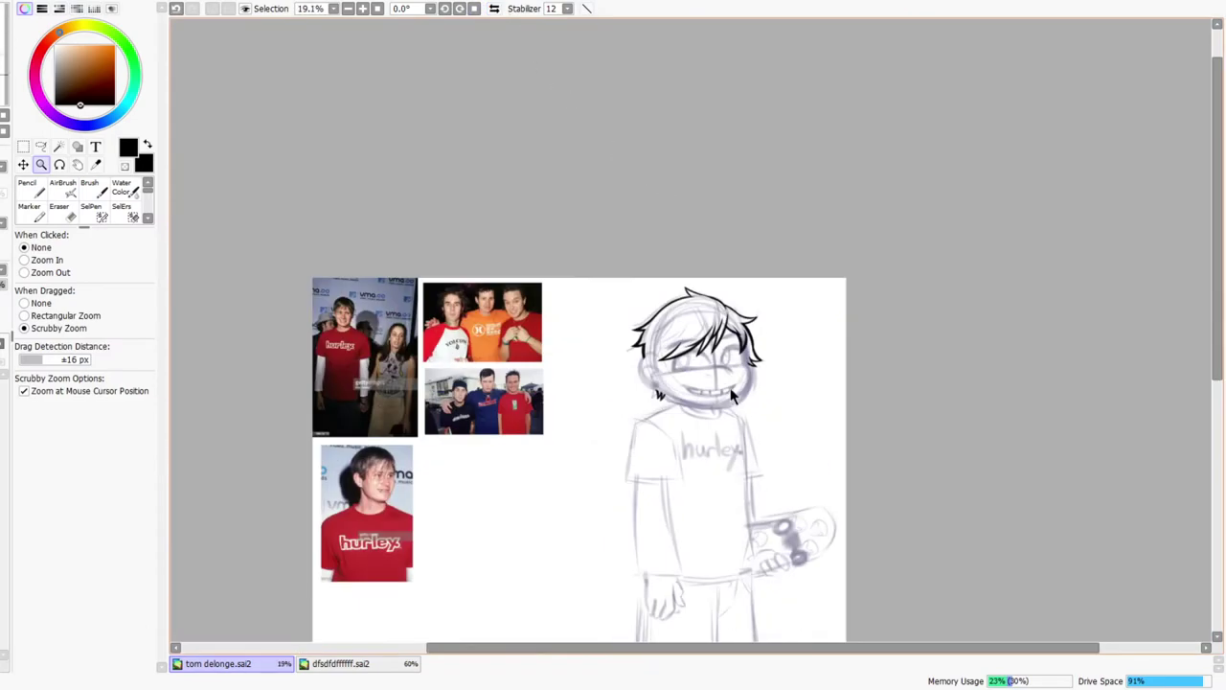
drag(712, 354, 763, 324)
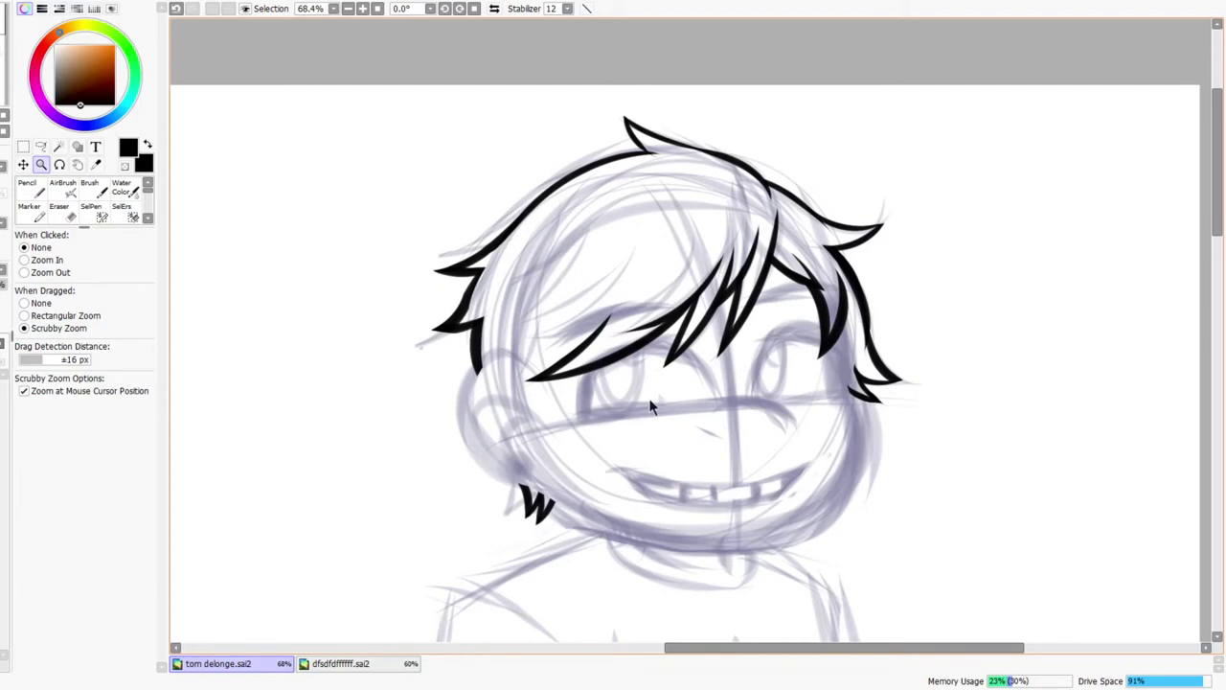
drag(689, 433, 678, 420)
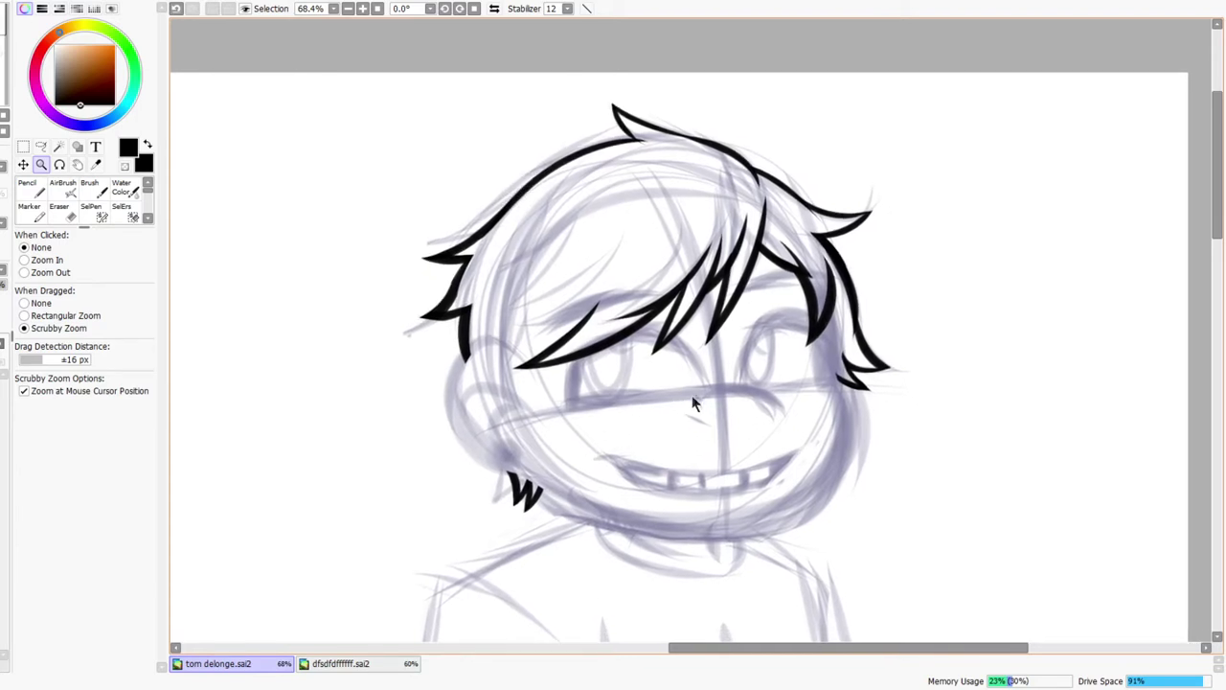
drag(715, 379, 696, 390)
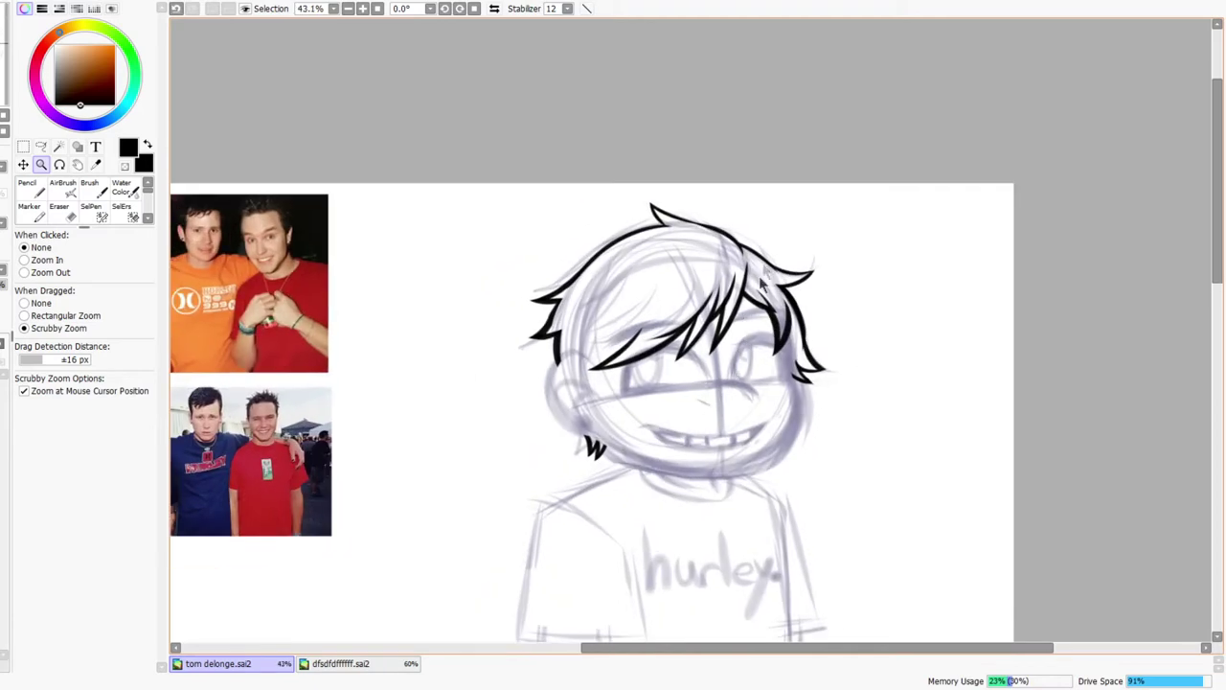
drag(800, 347, 815, 334)
click(500, 10)
drag(633, 429, 597, 272)
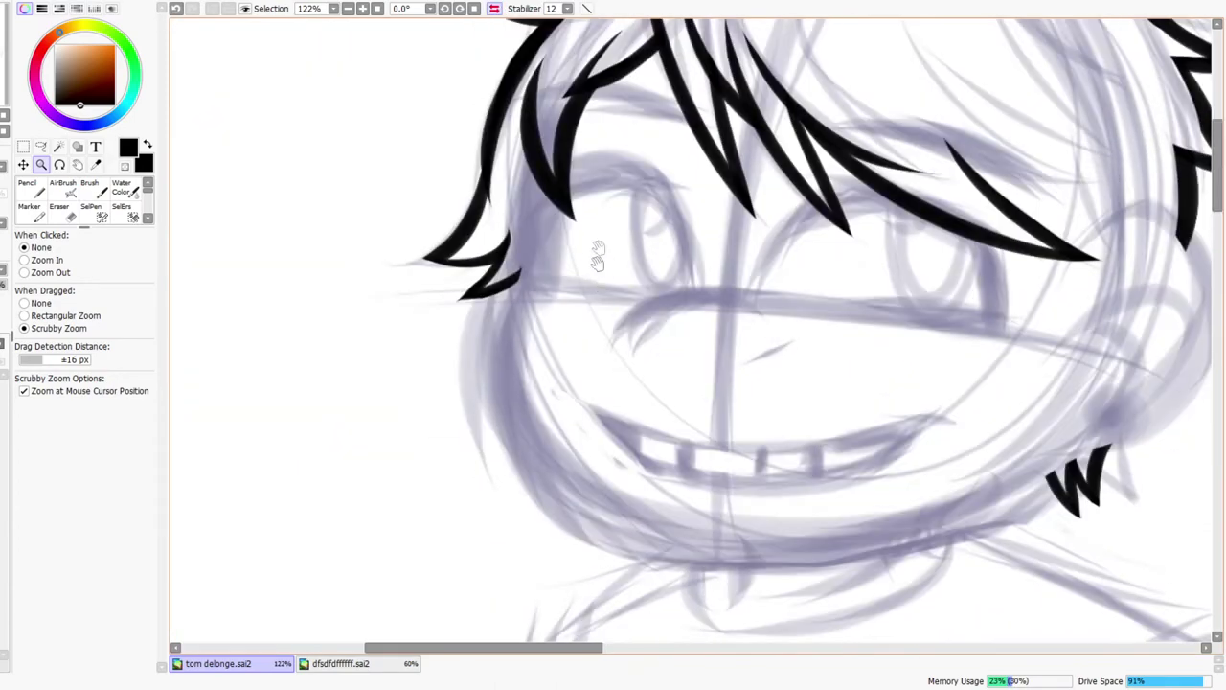
drag(565, 182, 553, 223)
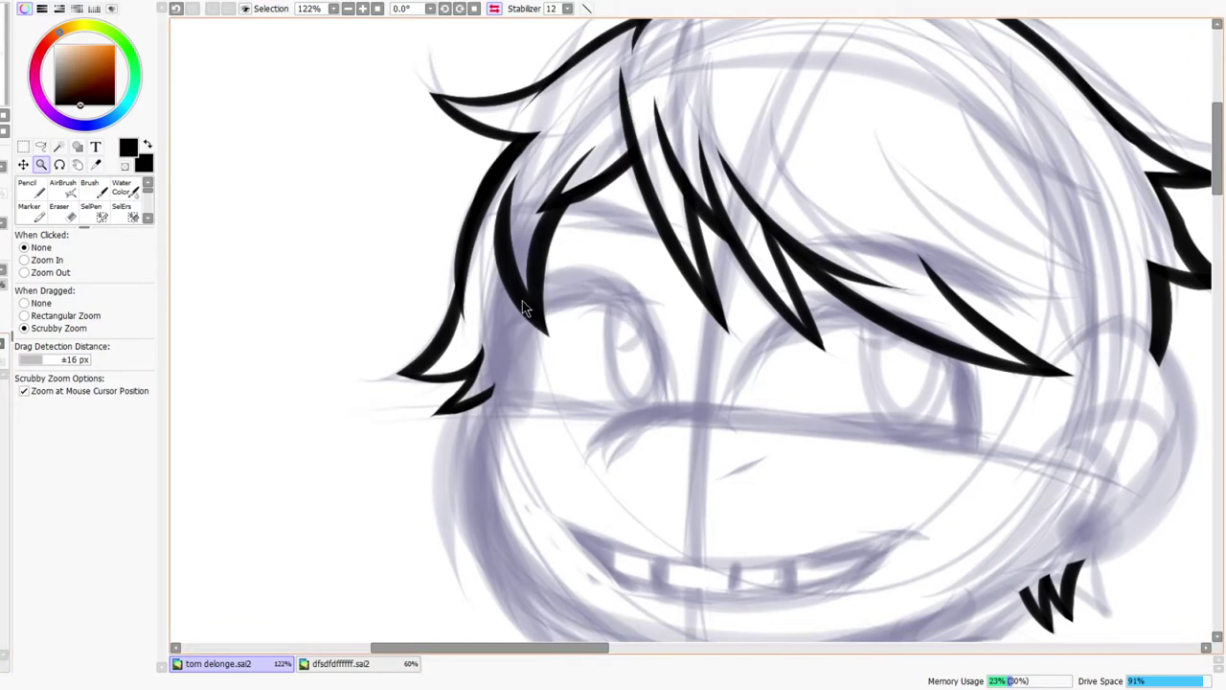
- Ink a long line from the temple strand down the side of the face and check it in unmirrored view
key(n)
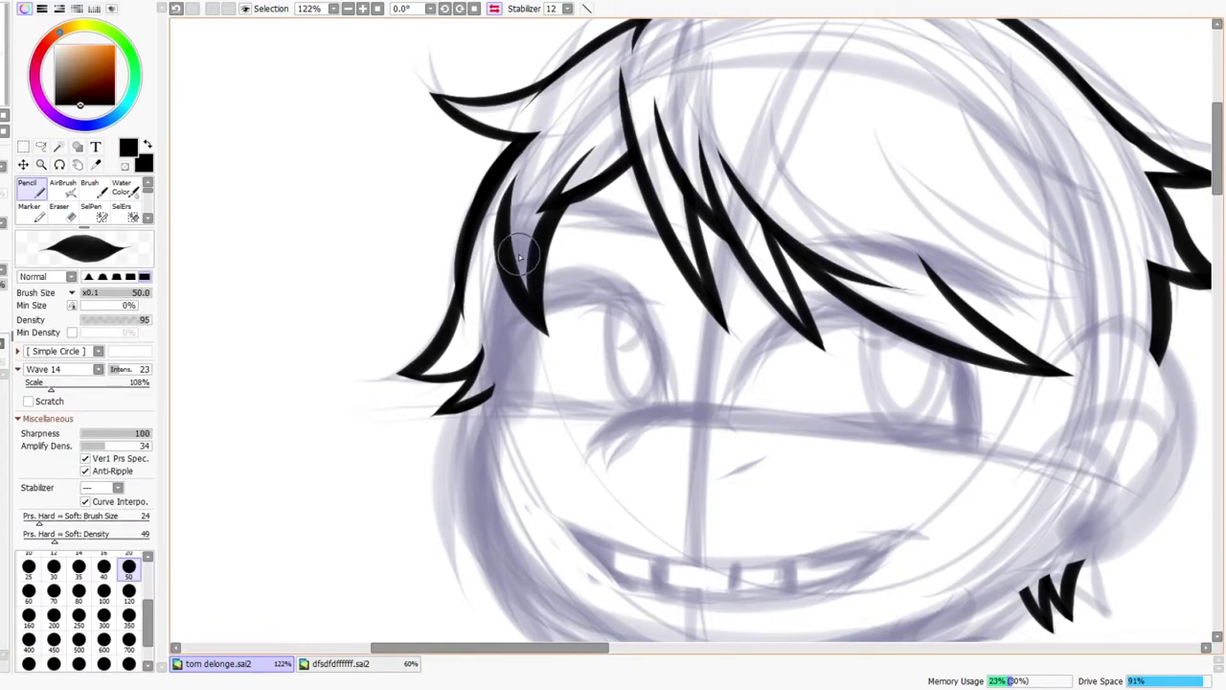
mouse_move(516, 214)
mouse_down()
mouse_move(553, 456)
mouse_move(503, 290)
mouse_up()
key(ctrl+z)
mouse_move(522, 456)
mouse_down()
mouse_move(508, 295)
mouse_move(517, 235)
mouse_up()
drag(527, 480, 514, 247)
drag(517, 451, 501, 276)
drag(532, 203, 523, 280)
key(e)
key(z)
drag(565, 192, 500, 191)
click(495, 10)
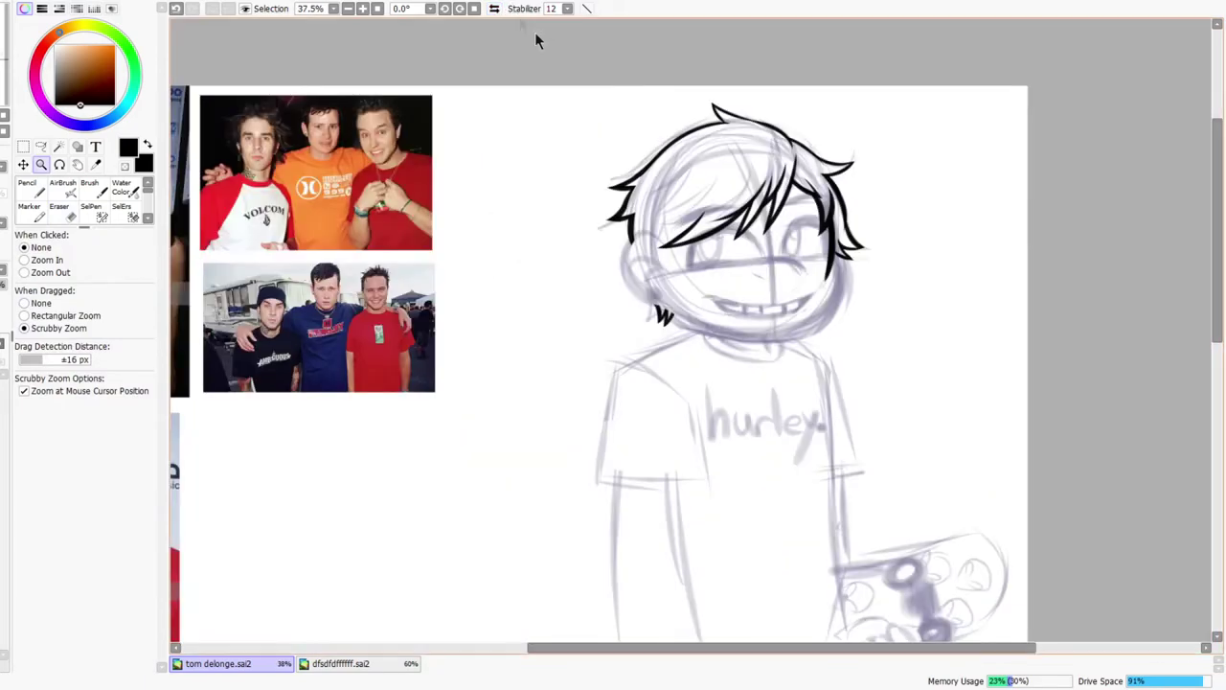
drag(839, 257, 852, 235)
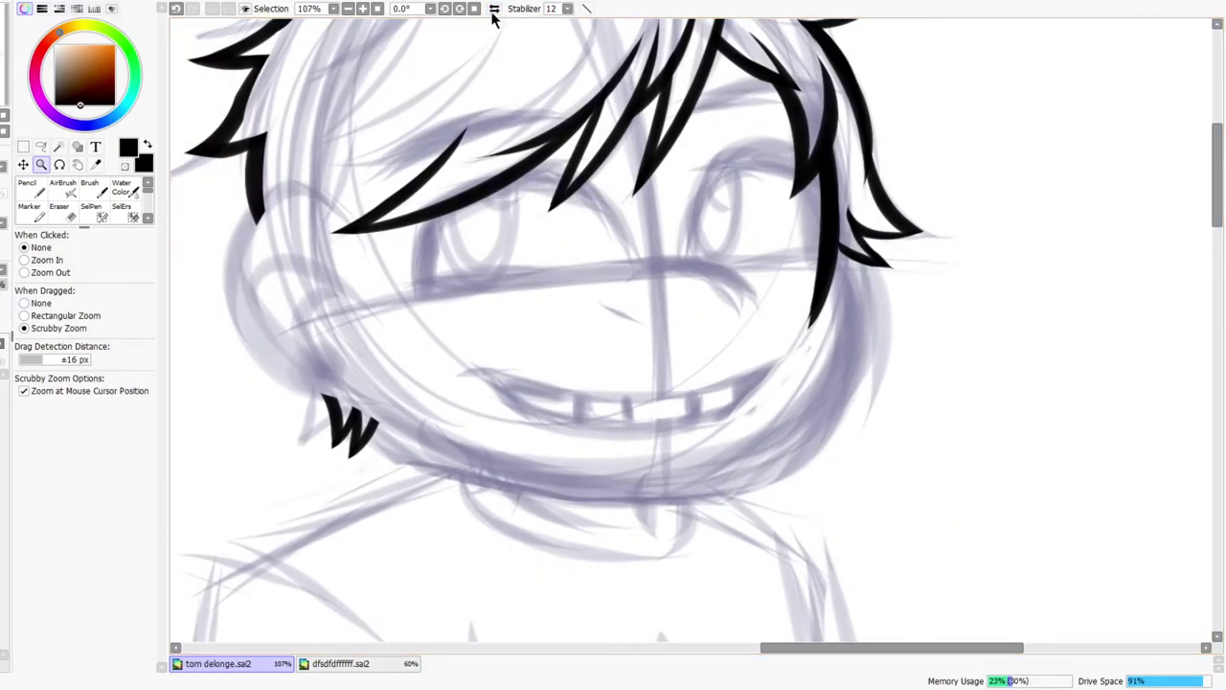
click(494, 9)
drag(616, 370, 536, 376)
key(n)
mouse_move(493, 246)
mouse_down()
mouse_move(448, 320)
mouse_move(461, 437)
mouse_move(455, 313)
mouse_up()
key(ctrl+z)
mouse_move(470, 429)
mouse_down()
mouse_move(485, 260)
mouse_move(500, 242)
mouse_up()
key(ctrl+z)
key(ctrl+z)
key(ctrl+z)
key(ctrl+z)
- Ink the side of the face down from the temple strand to eye level with a thick bulging cheek curve below it
mouse_move(481, 431)
mouse_down()
mouse_move(450, 307)
mouse_move(506, 232)
mouse_up()
drag(510, 218, 539, 192)
drag(497, 254, 492, 328)
drag(486, 277, 489, 329)
mouse_move(487, 254)
mouse_down()
mouse_move(517, 233)
mouse_move(469, 280)
mouse_move(477, 309)
mouse_move(471, 257)
mouse_move(486, 352)
mouse_move(488, 321)
mouse_move(459, 416)
mouse_move(475, 381)
mouse_move(482, 412)
mouse_move(473, 368)
mouse_up()
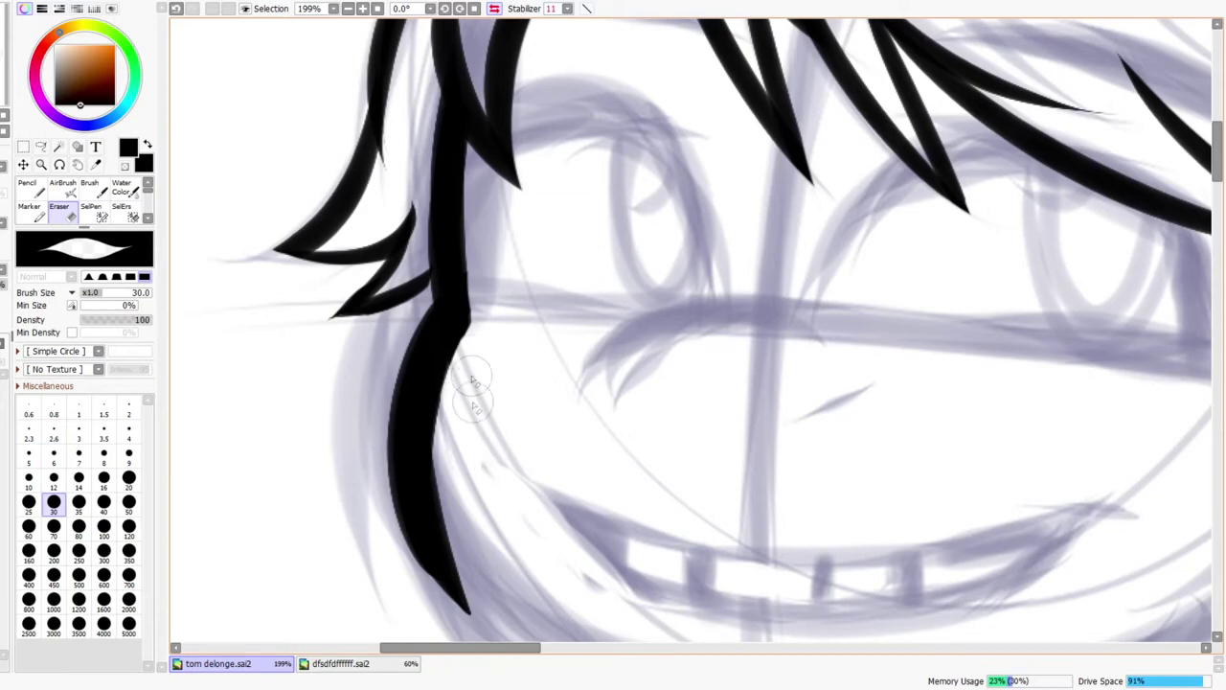
- Clean the edges of the cheek line with the eraser at size 30 and check the face in unmirrored view
drag(466, 434, 439, 320)
mouse_move(437, 410)
mouse_down()
mouse_move(467, 490)
mouse_move(446, 461)
mouse_up()
drag(419, 303, 443, 434)
key(ctrl+z)
drag(458, 219, 438, 248)
key(z)
drag(533, 184, 530, 65)
click(493, 9)
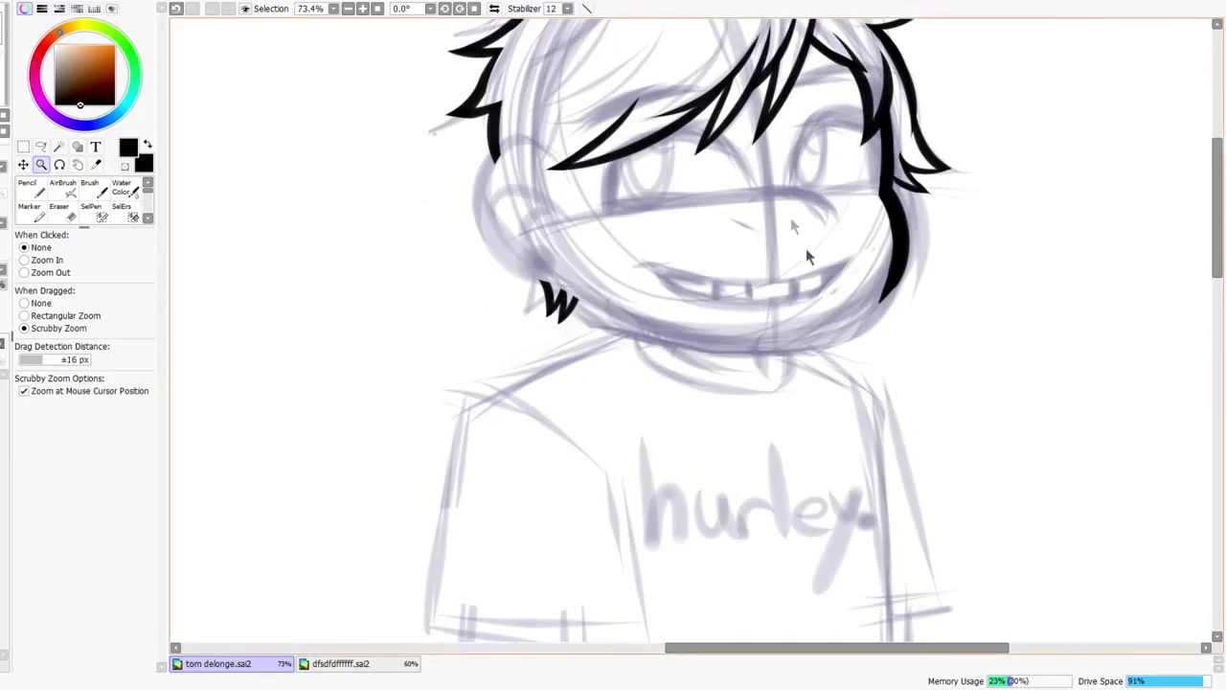
drag(823, 438, 790, 489)
click(494, 9)
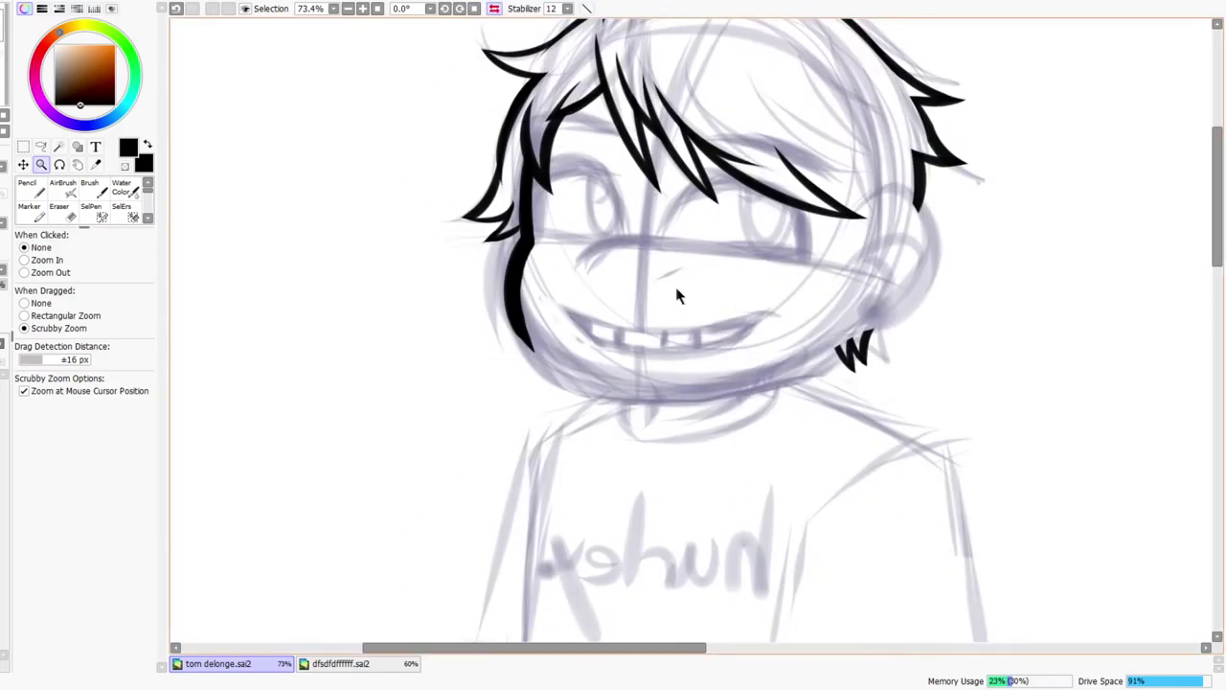
- Ink the jaw line from the cheek curve around to the chin with the size 50 pencil
drag(675, 298, 668, 390)
key(n)
drag(342, 332, 670, 508)
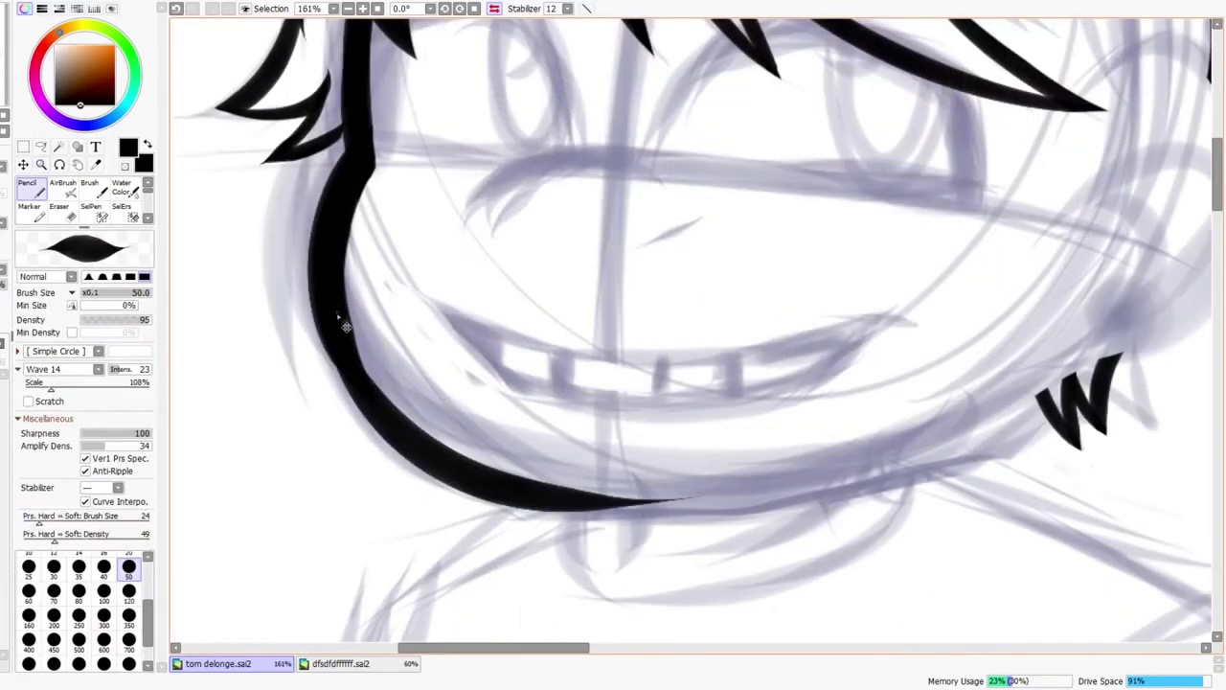
key(ctrl+z)
drag(369, 420, 667, 482)
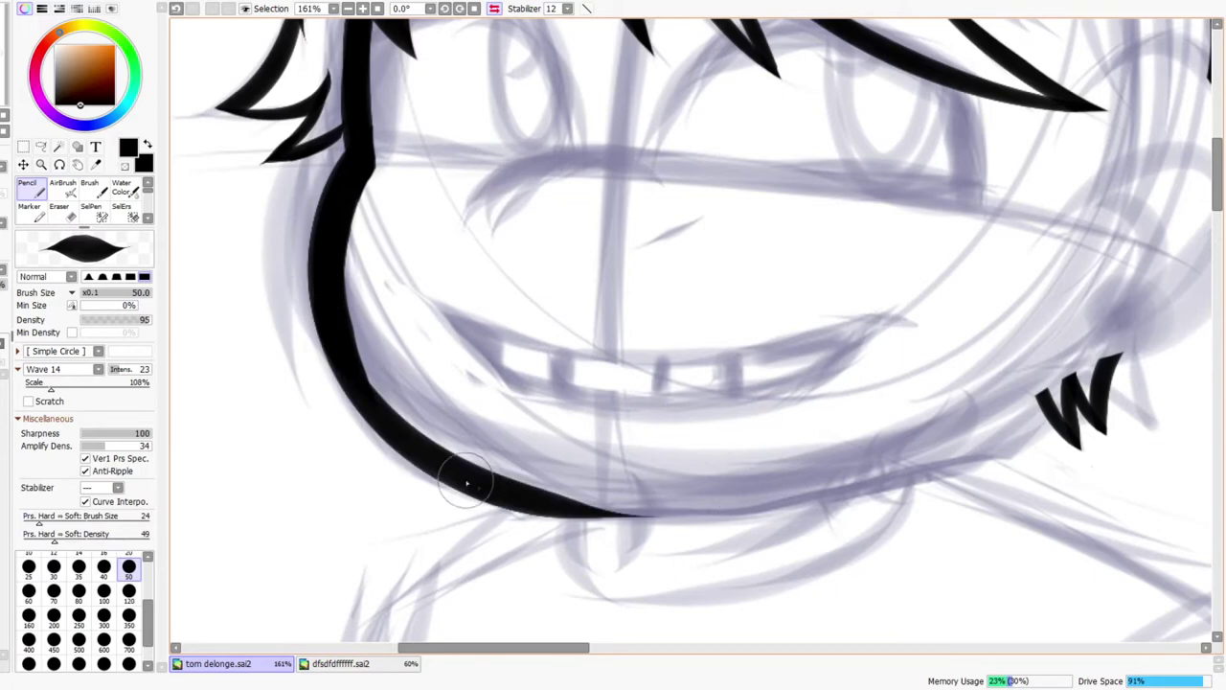
mouse_move(467, 483)
mouse_down()
mouse_move(822, 489)
mouse_move(894, 424)
mouse_up()
- Extend the jaw line from the chin up to the small hair tuft below the ear
drag(785, 537, 632, 632)
drag(661, 589, 882, 451)
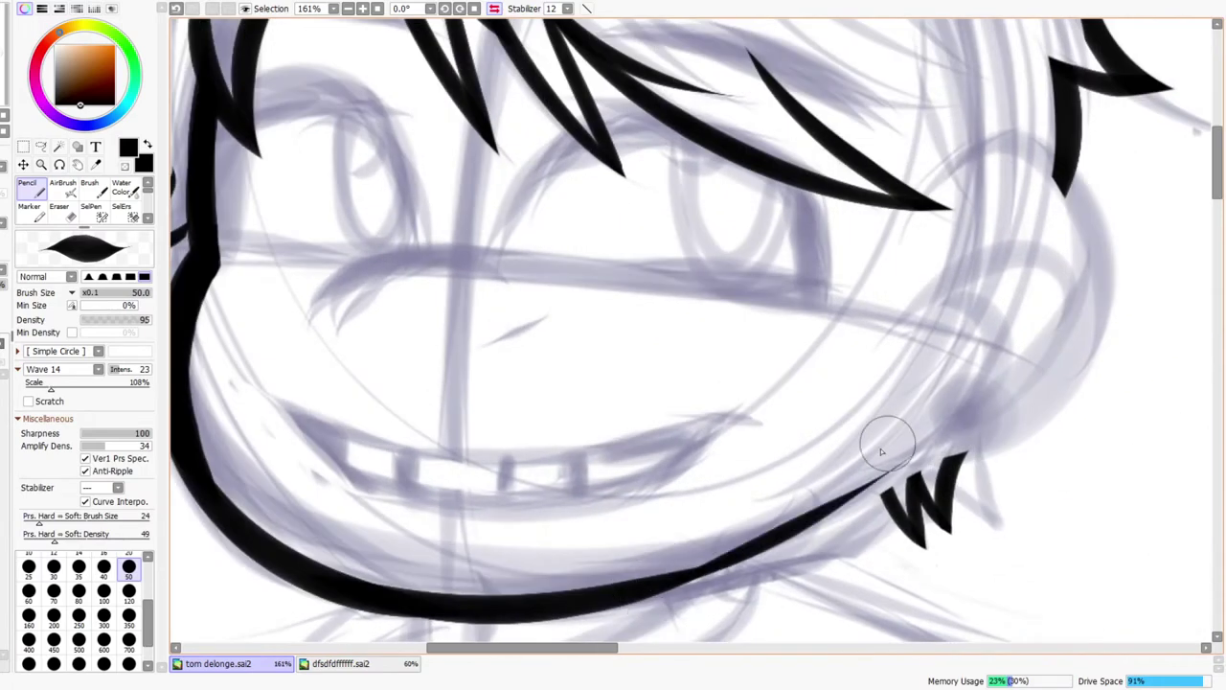
key(ctrl+z)
drag(629, 590, 891, 450)
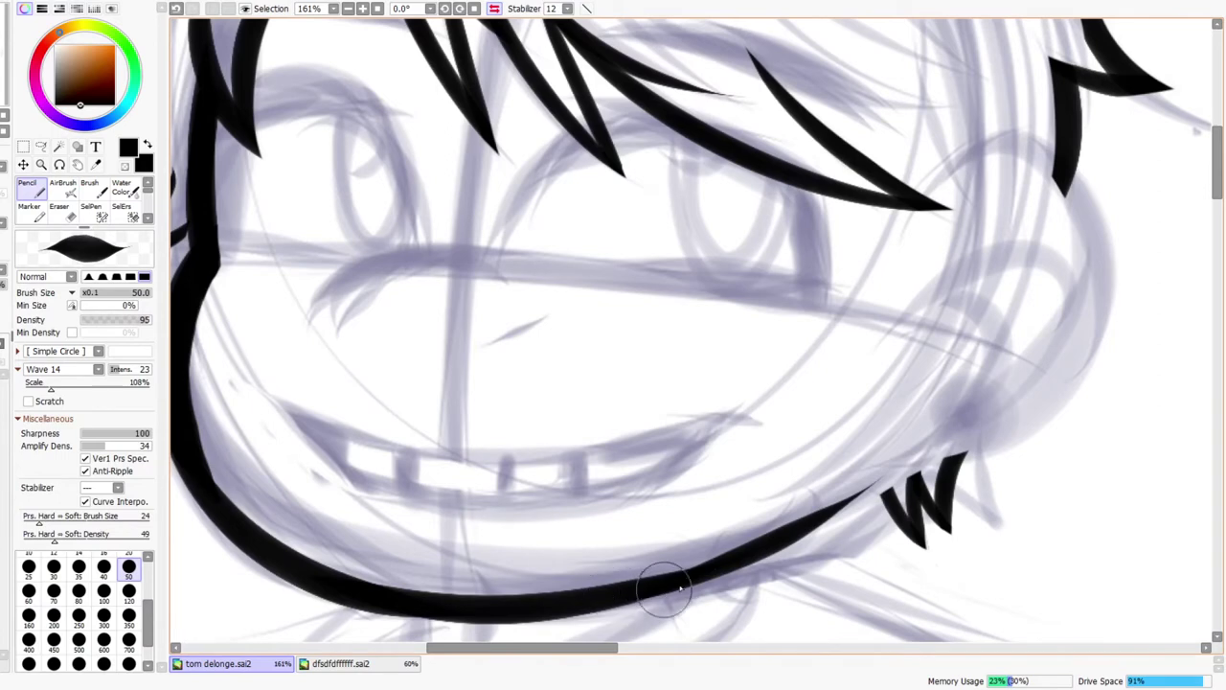
drag(668, 589, 934, 458)
drag(757, 572, 992, 330)
key(ctrl+z)
drag(728, 575, 996, 353)
mouse_move(878, 491)
mouse_down()
mouse_move(1009, 364)
mouse_move(1005, 350)
mouse_move(1012, 368)
mouse_move(968, 386)
mouse_move(971, 418)
mouse_move(990, 405)
mouse_move(1019, 417)
mouse_move(921, 455)
mouse_move(935, 429)
mouse_move(830, 469)
mouse_up()
- Deform the jaw outline by raising its cheek-side lower corner slightly, apply the transform, and view the canvas unmirrored
key(ctrl+space)
key(ctrl+space)
click(23, 146)
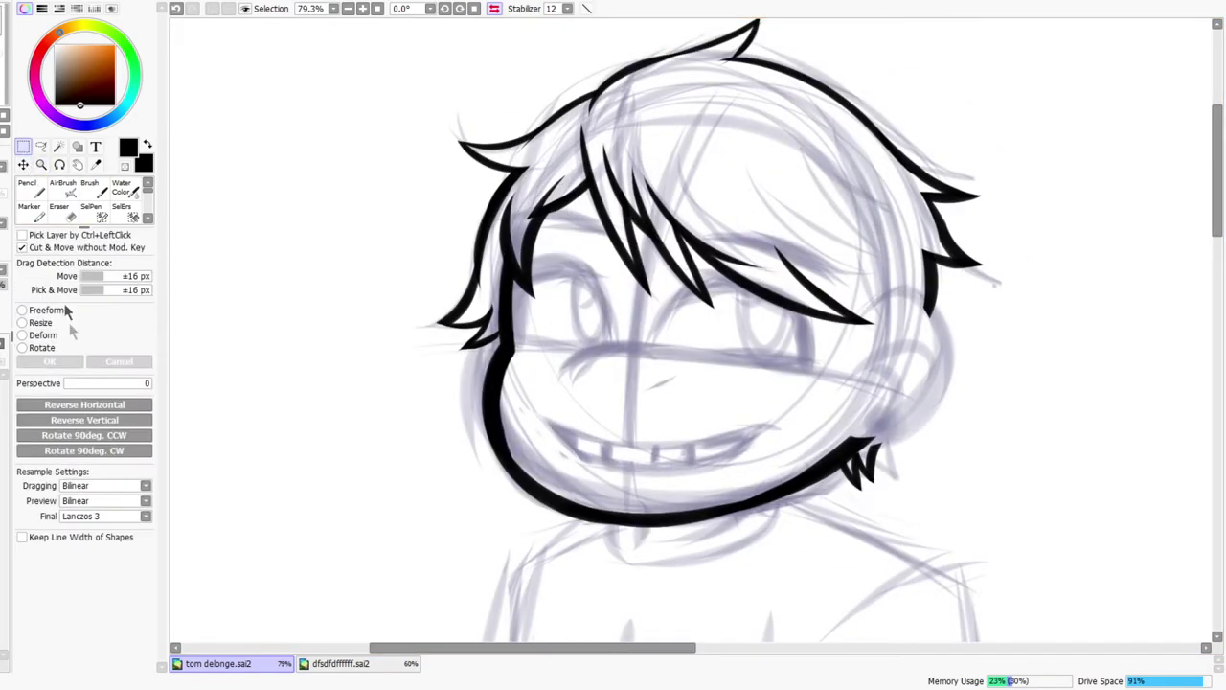
click(42, 348)
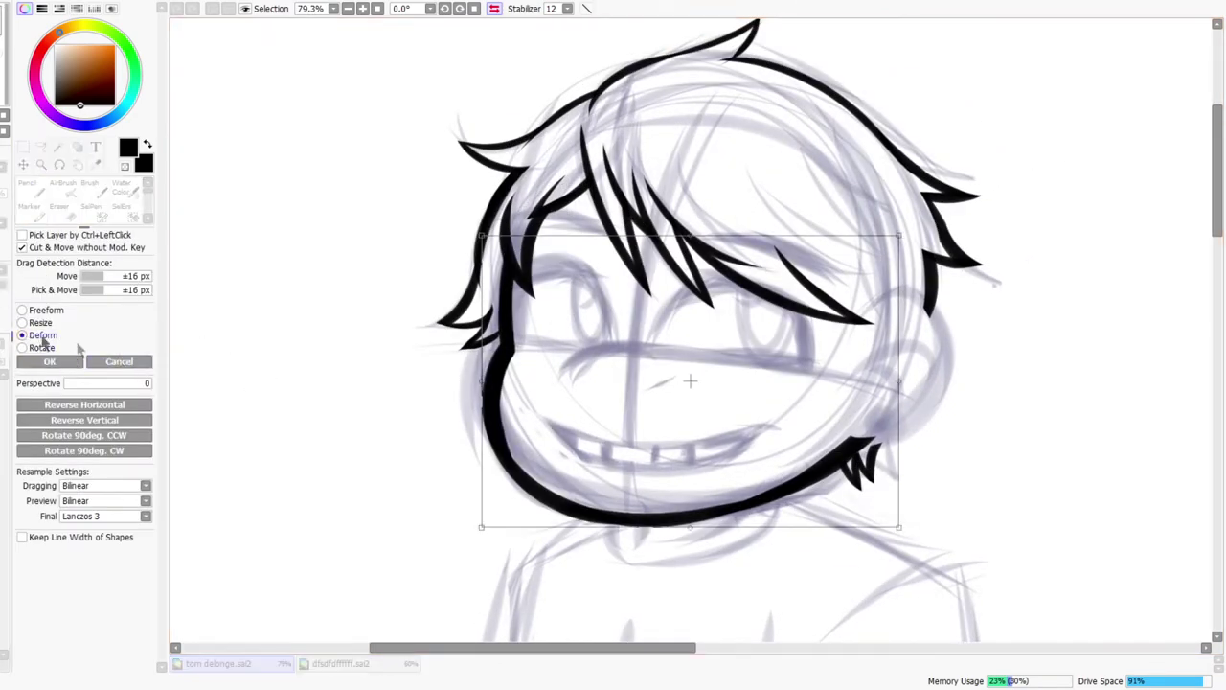
drag(489, 536, 487, 526)
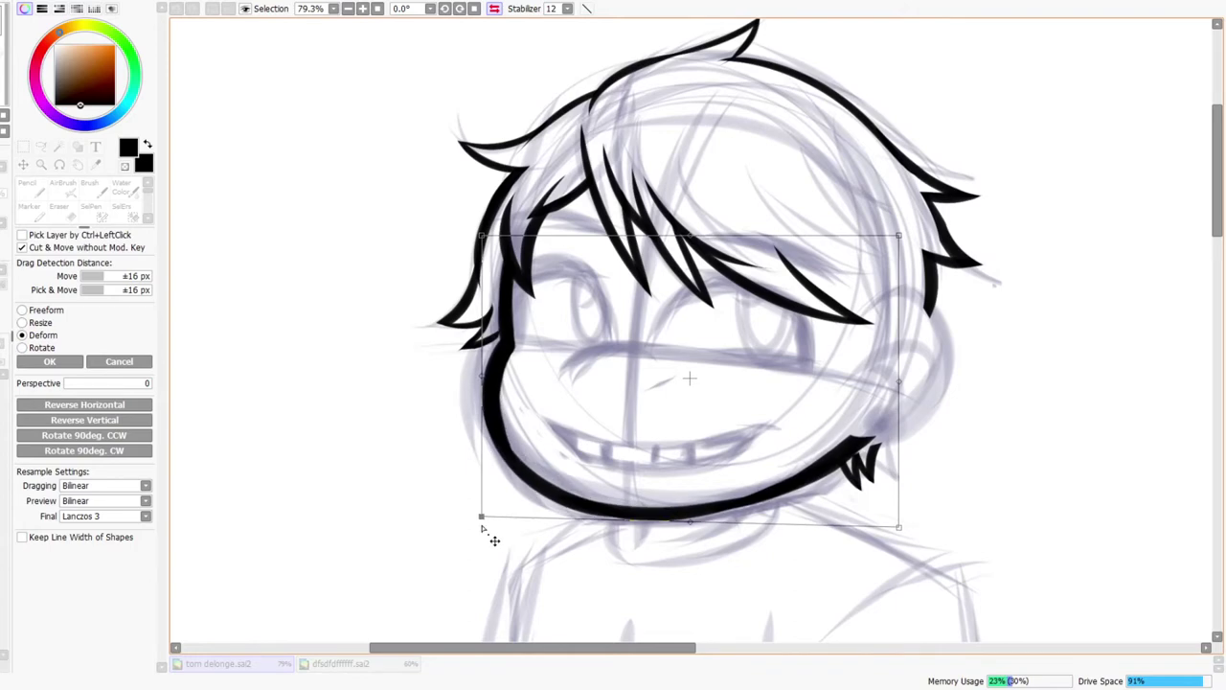
click(60, 364)
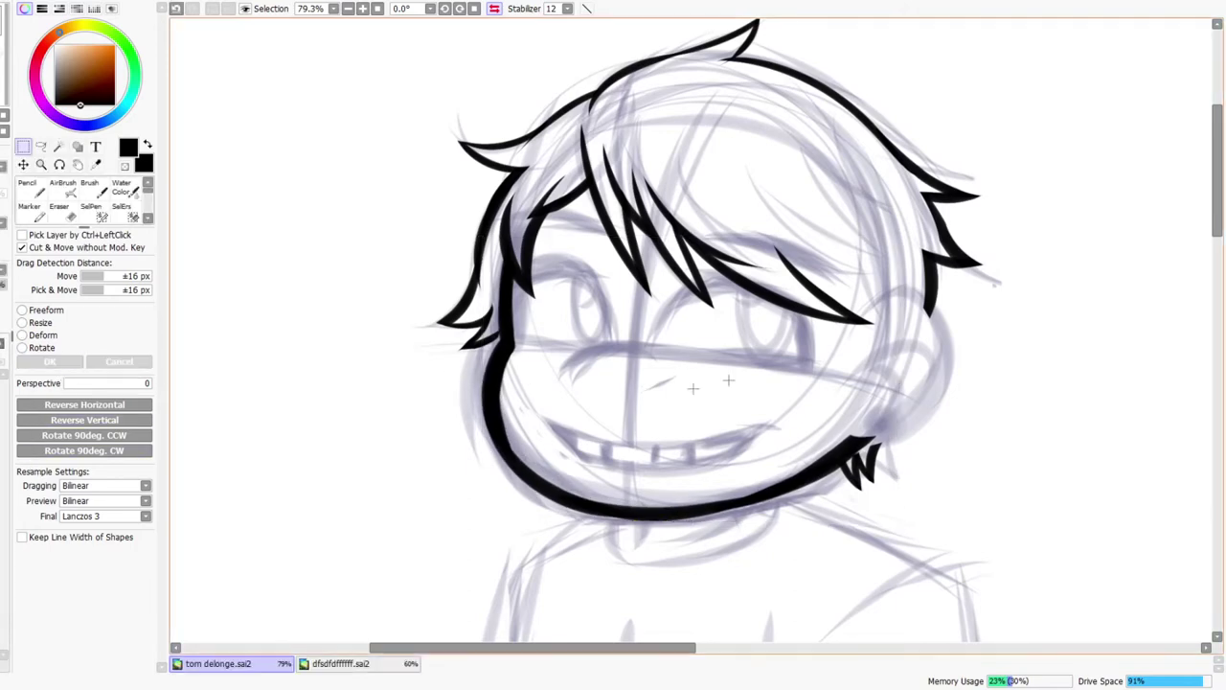
key(ctrl+space)
drag(815, 360, 795, 415)
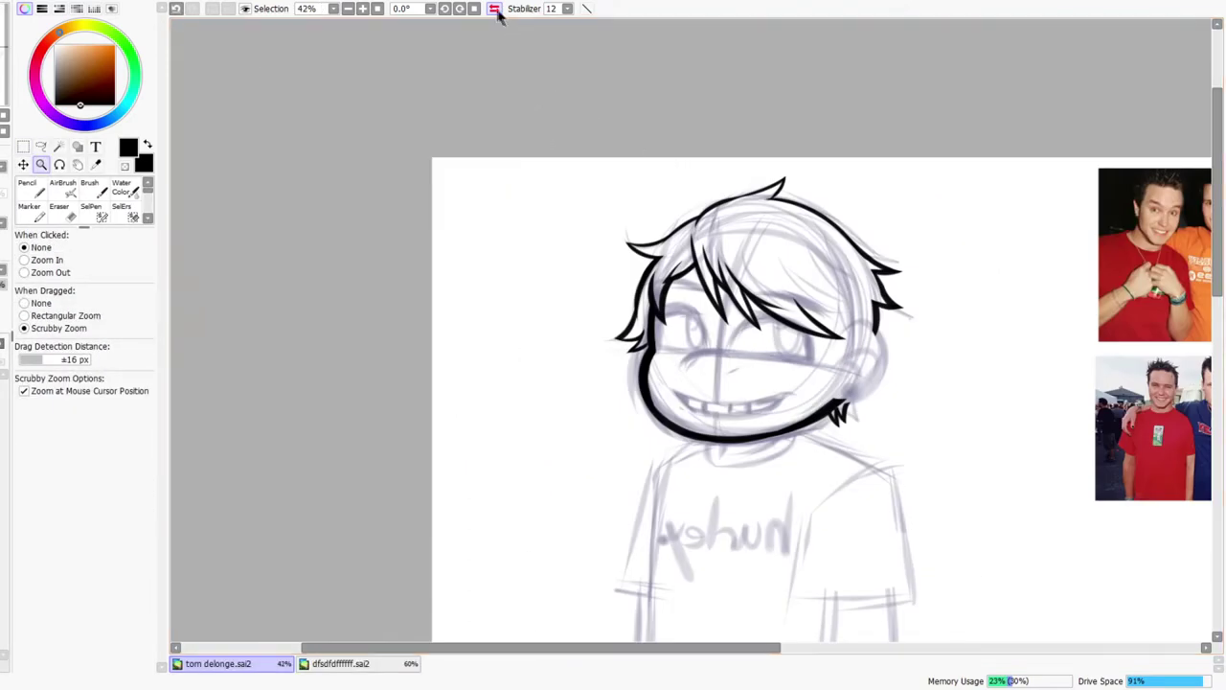
key(h)
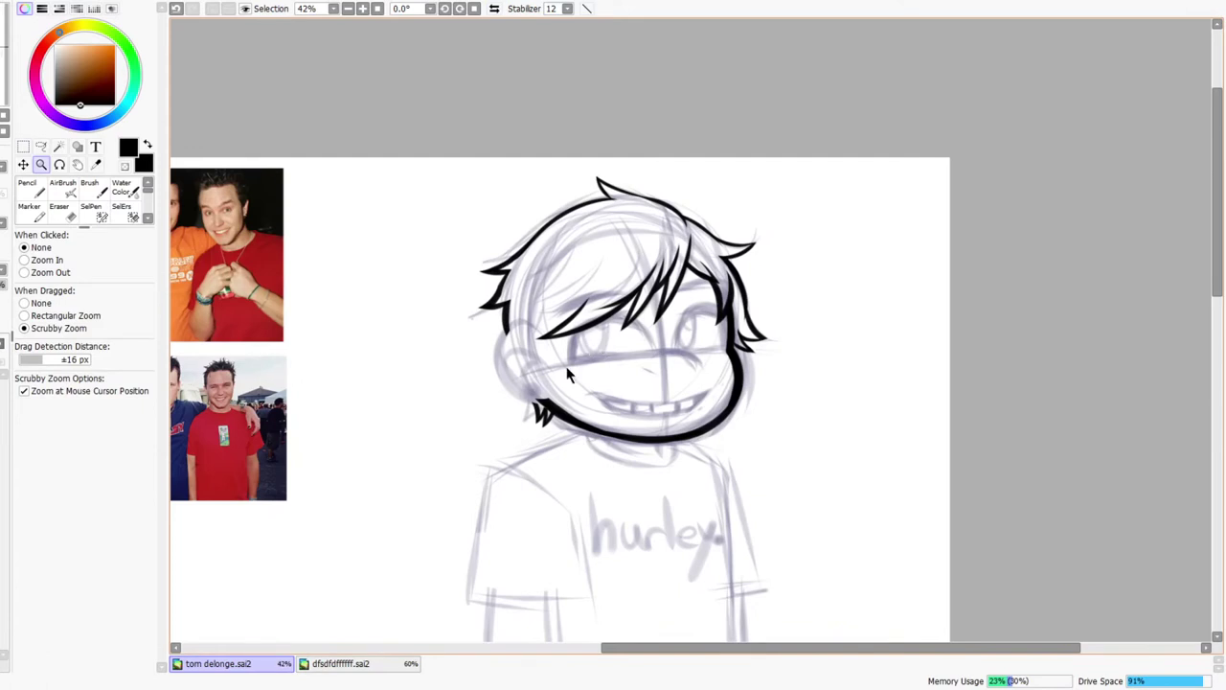
- In mirrored view, ink the ear's top arch and outer side with the size 50 pencil, starting at the fringe tip
drag(621, 374, 650, 306)
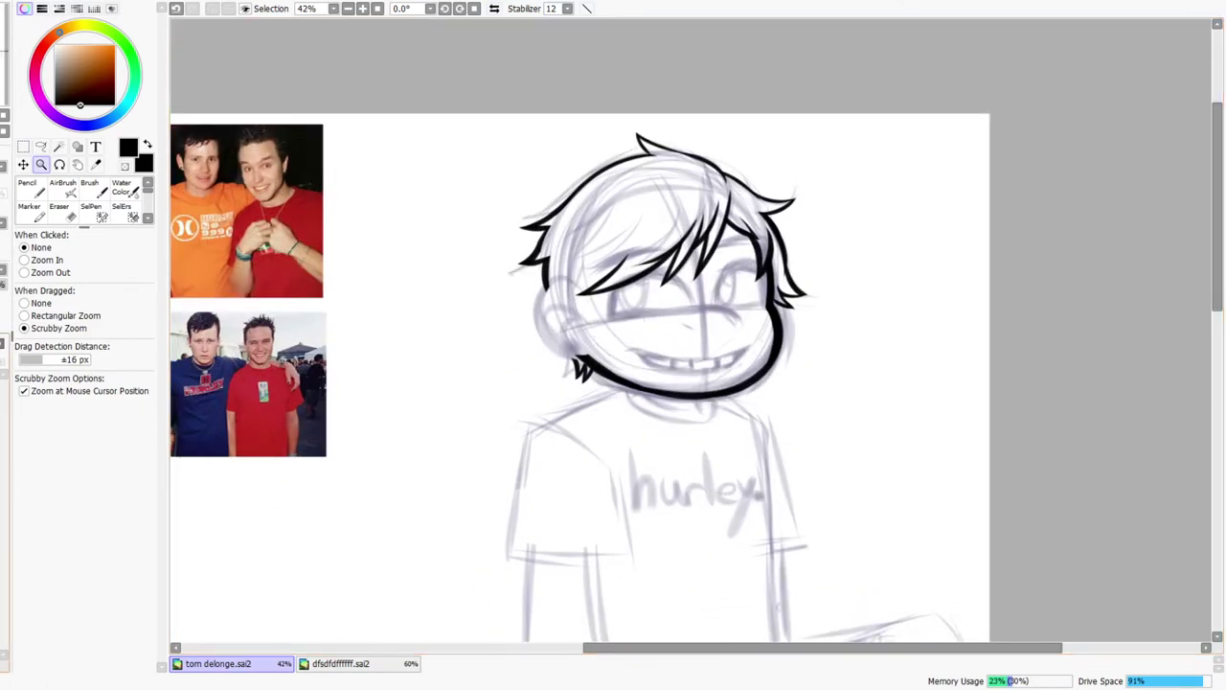
click(494, 9)
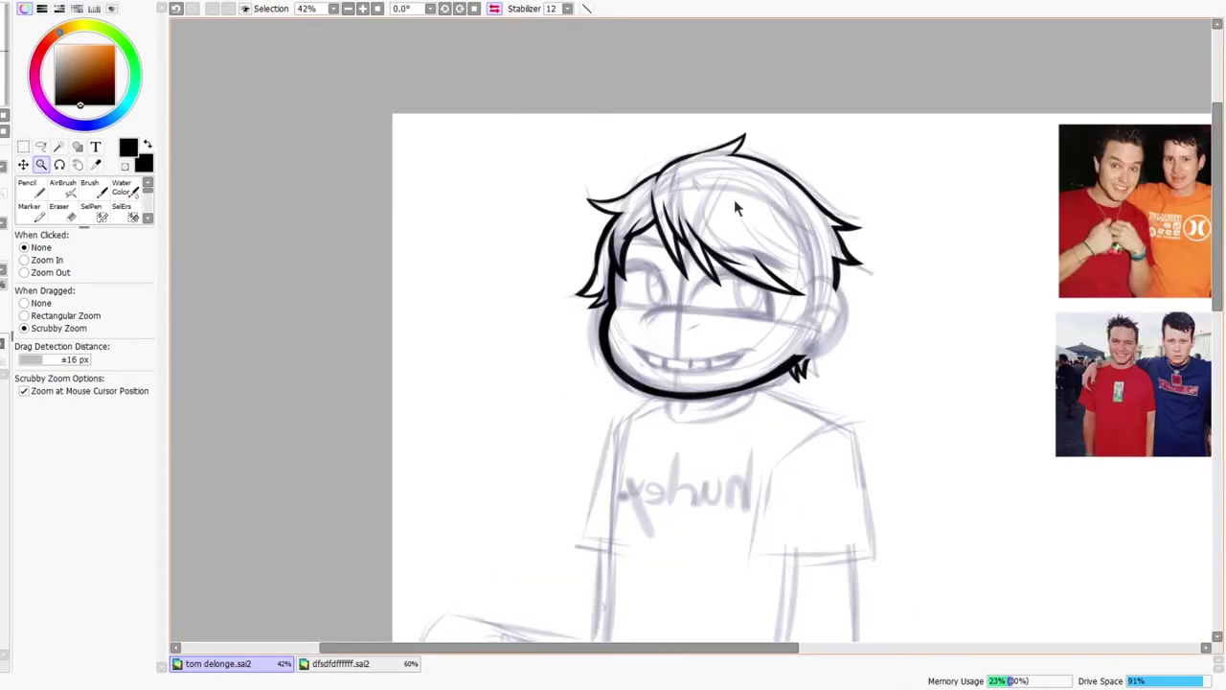
mouse_move(834, 334)
mouse_down()
mouse_move(708, 331)
mouse_move(725, 285)
mouse_up()
mouse_move(651, 289)
mouse_down()
mouse_move(757, 253)
mouse_move(760, 275)
mouse_up()
key(ctrl+z)
mouse_move(659, 278)
mouse_down()
mouse_move(749, 271)
mouse_move(754, 350)
mouse_up()
drag(736, 251, 754, 386)
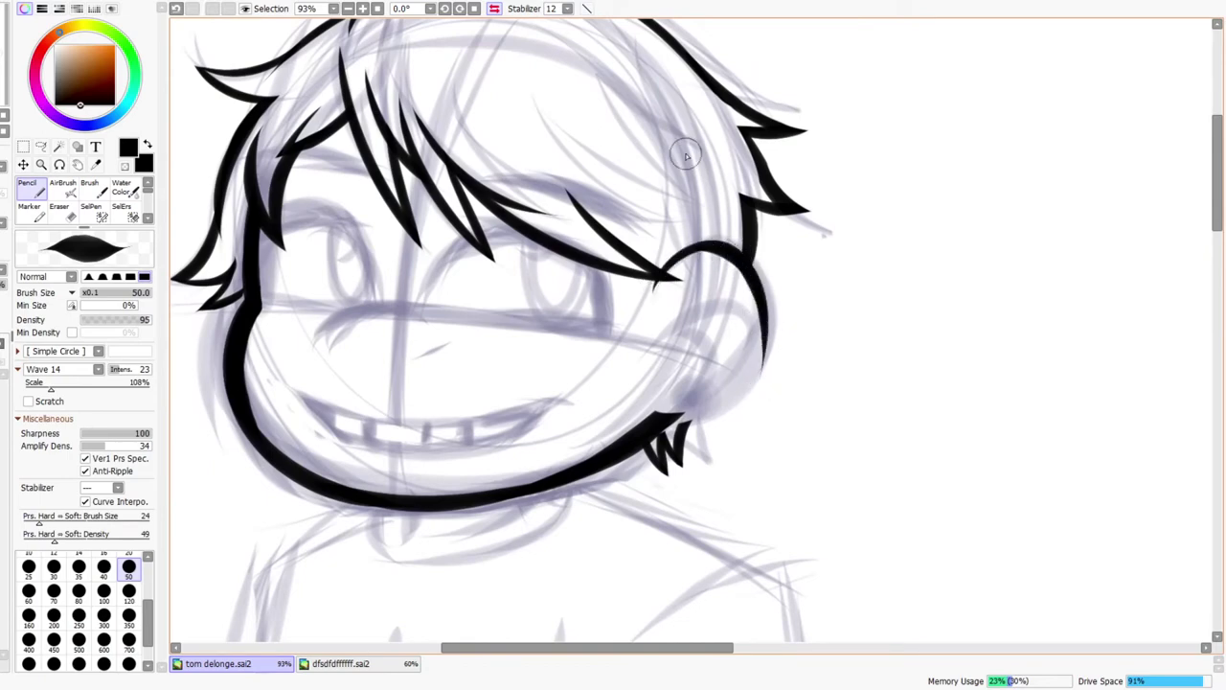
- In unmirrored view, ink the ear's lower curve around the lobe to meet the jaw line
click(494, 9)
drag(630, 277, 730, 417)
key(ctrl+z)
mouse_move(632, 261)
mouse_down()
mouse_move(685, 405)
mouse_move(730, 414)
mouse_up()
key(ctrl+z)
mouse_move(627, 273)
mouse_down()
mouse_move(728, 413)
mouse_move(697, 415)
mouse_move(748, 381)
mouse_up()
key(ctrl+space)
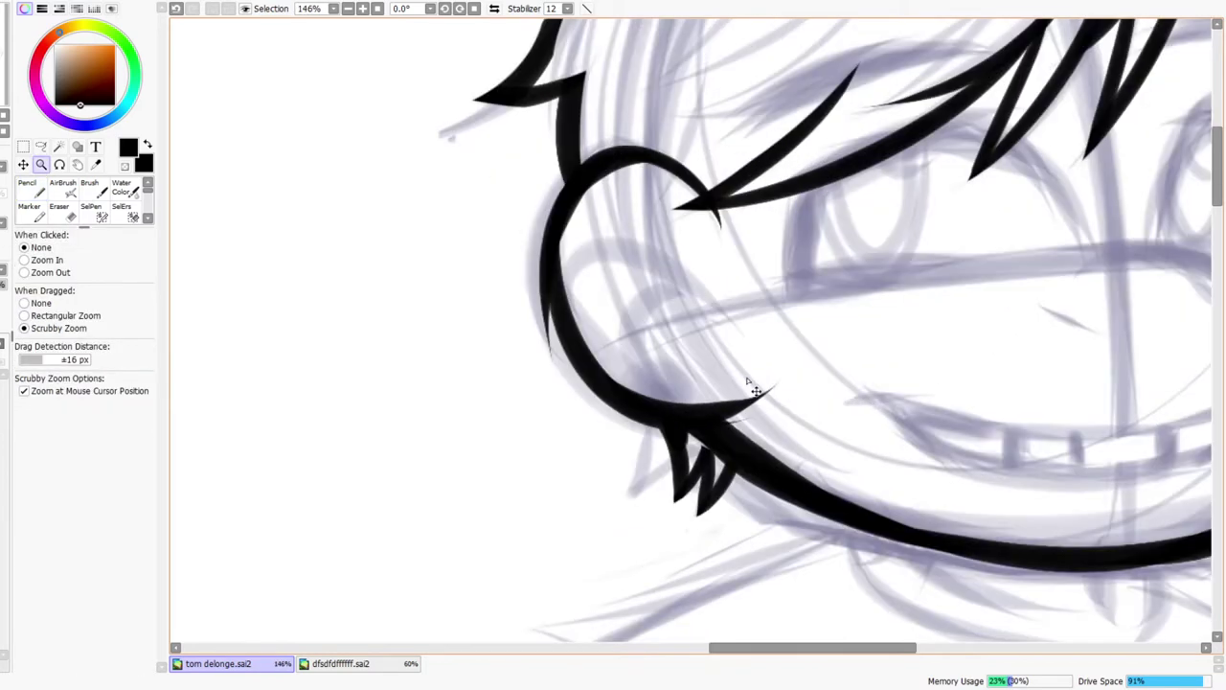
- Erase the stroke overshooting past the lobe and the stray tip on the ear's outer edge with the size 30 eraser
key(e)
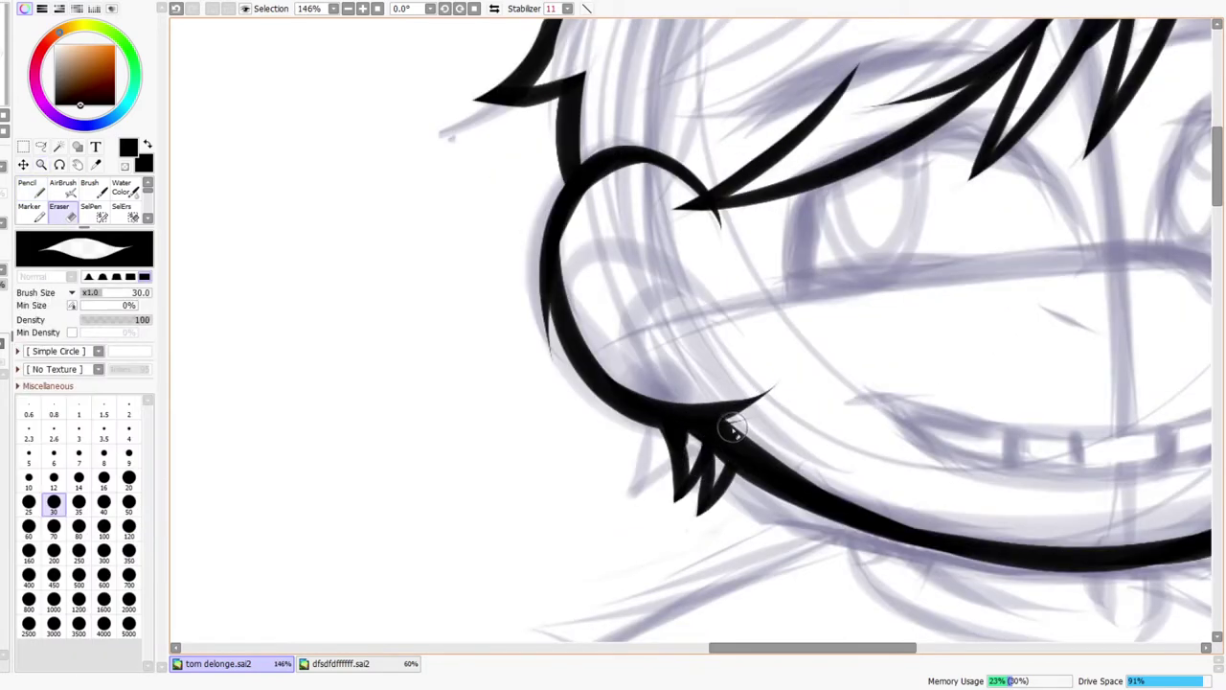
mouse_move(708, 386)
mouse_down()
mouse_move(785, 420)
mouse_move(714, 395)
mouse_move(749, 427)
mouse_move(741, 404)
mouse_move(791, 375)
mouse_up()
drag(529, 268, 555, 380)
key(n)
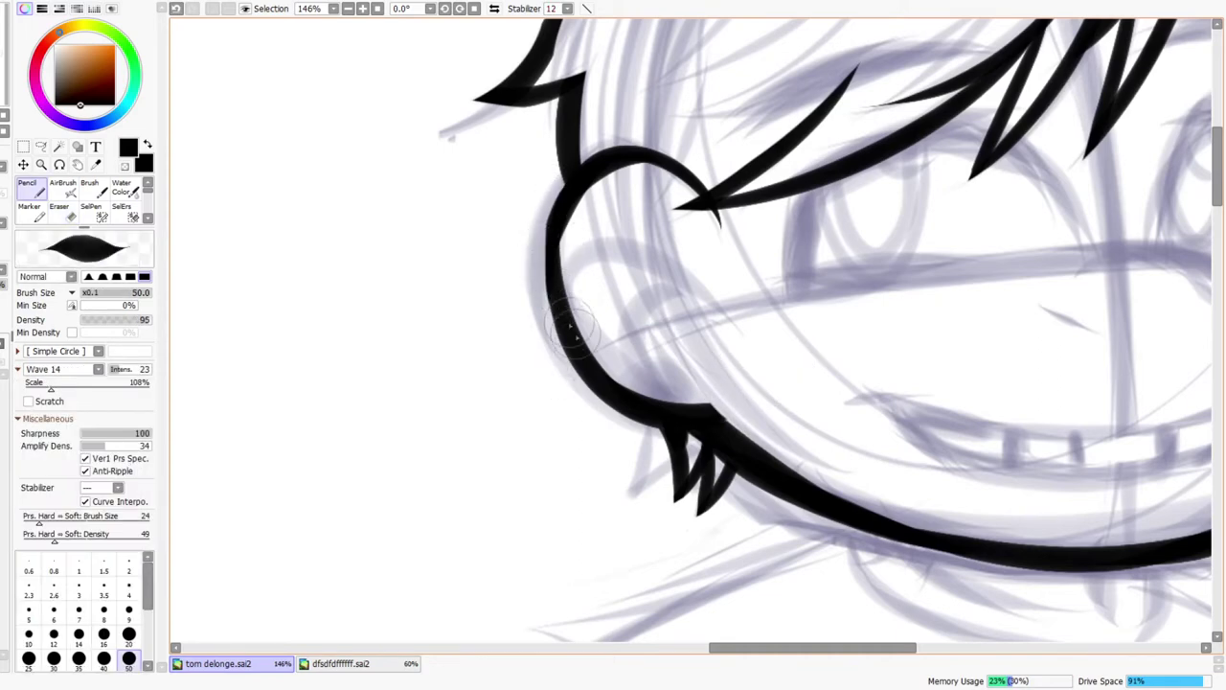
- Thicken the ear outline along its outer side and over the top to the fringe tip with the size 50 pencil
drag(570, 228, 647, 159)
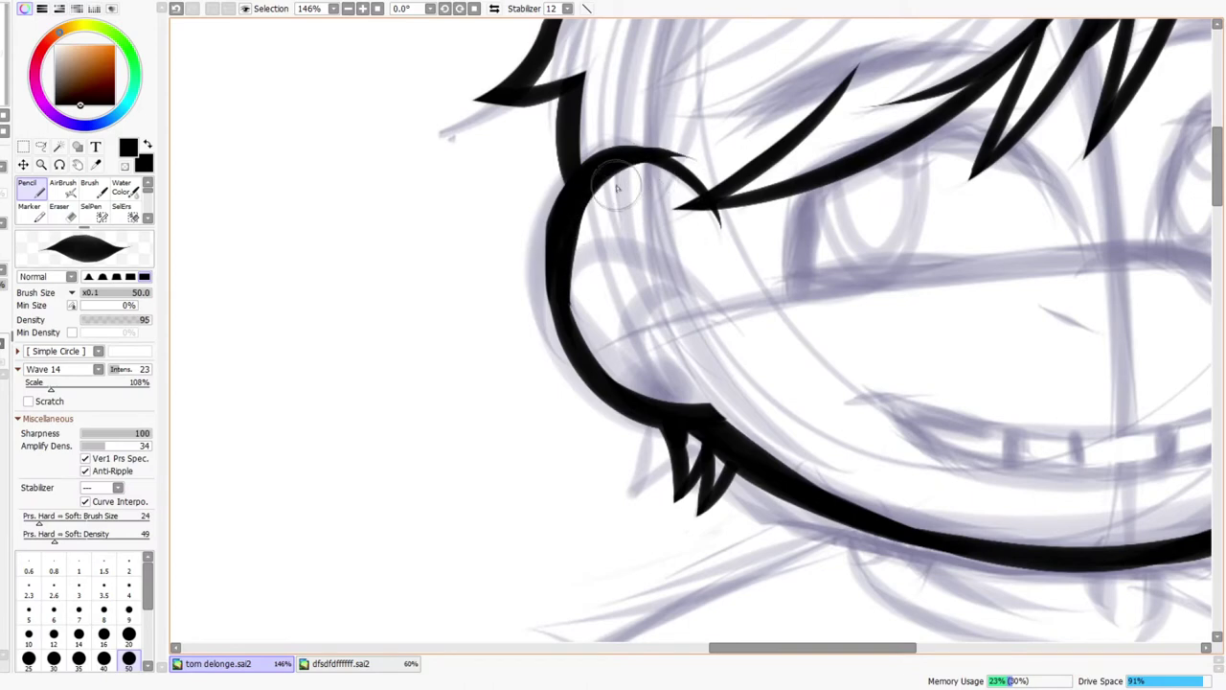
drag(586, 199, 648, 166)
key(ctrl+z)
mouse_move(582, 203)
mouse_down()
mouse_move(674, 167)
mouse_move(715, 228)
mouse_up()
drag(700, 182, 722, 250)
key(ctrl+z)
drag(678, 172, 728, 247)
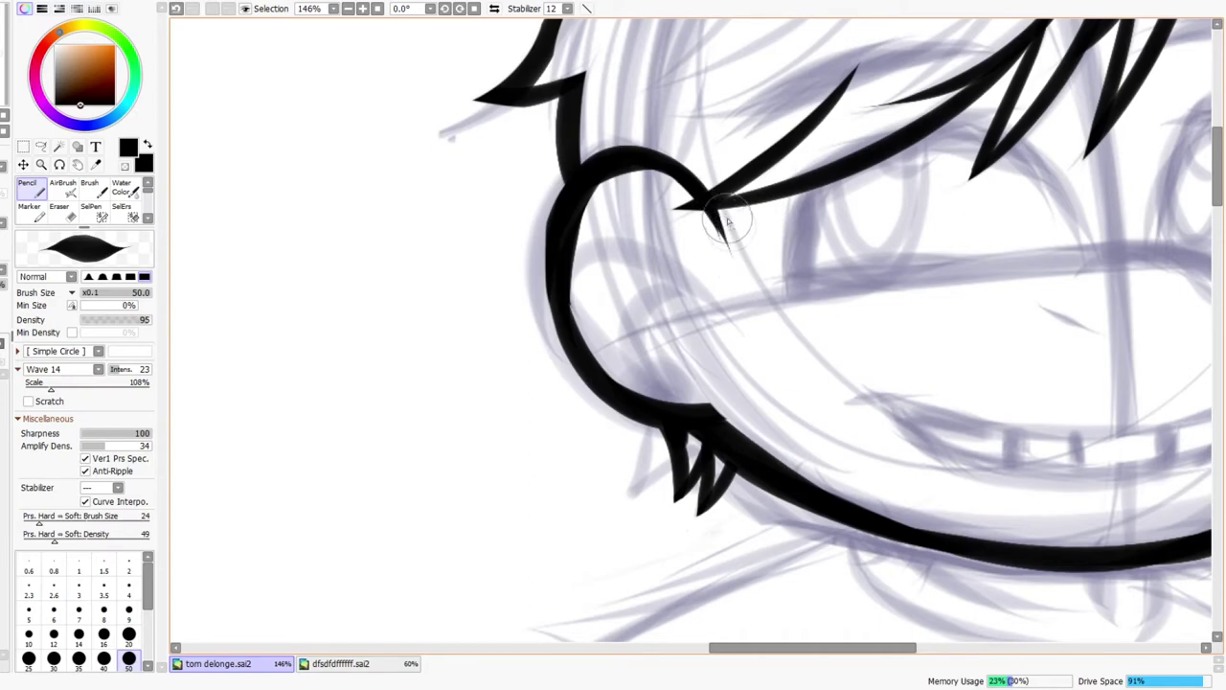
- Smooth the ear outline's inner edge with the size 30 eraser and check the head in mirrored and unmirrored views
key(ctrl+space)
drag(775, 211, 734, 238)
drag(765, 172, 765, 125)
key(e)
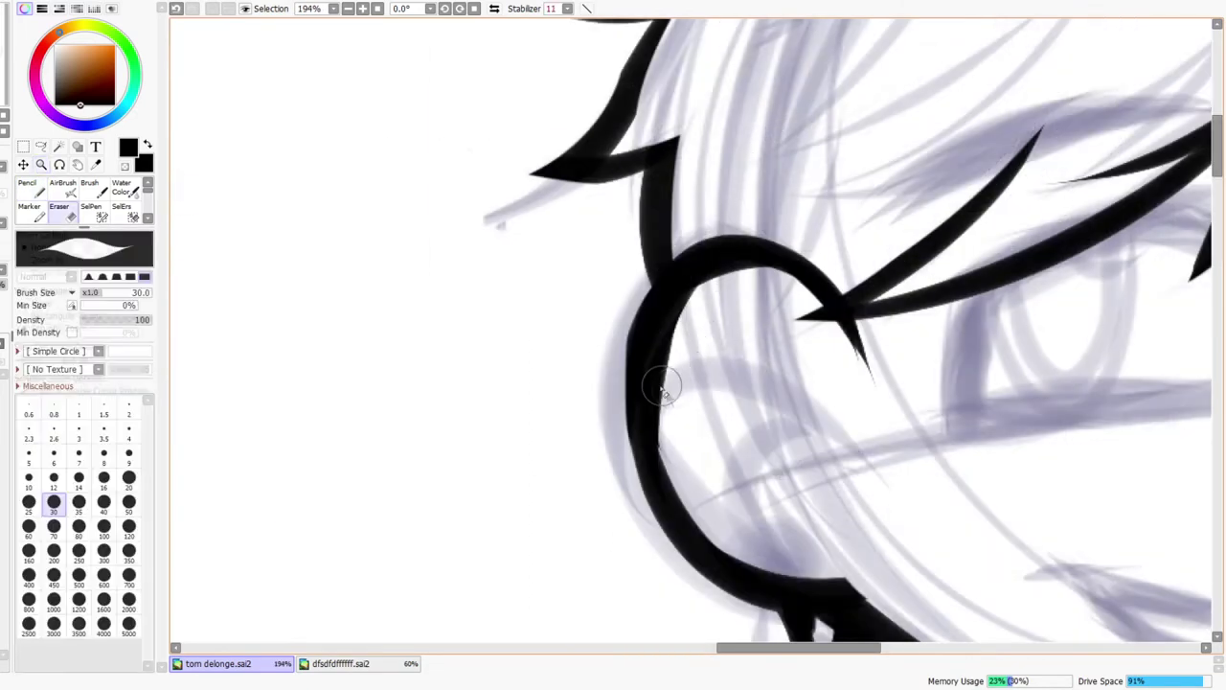
drag(682, 476, 679, 383)
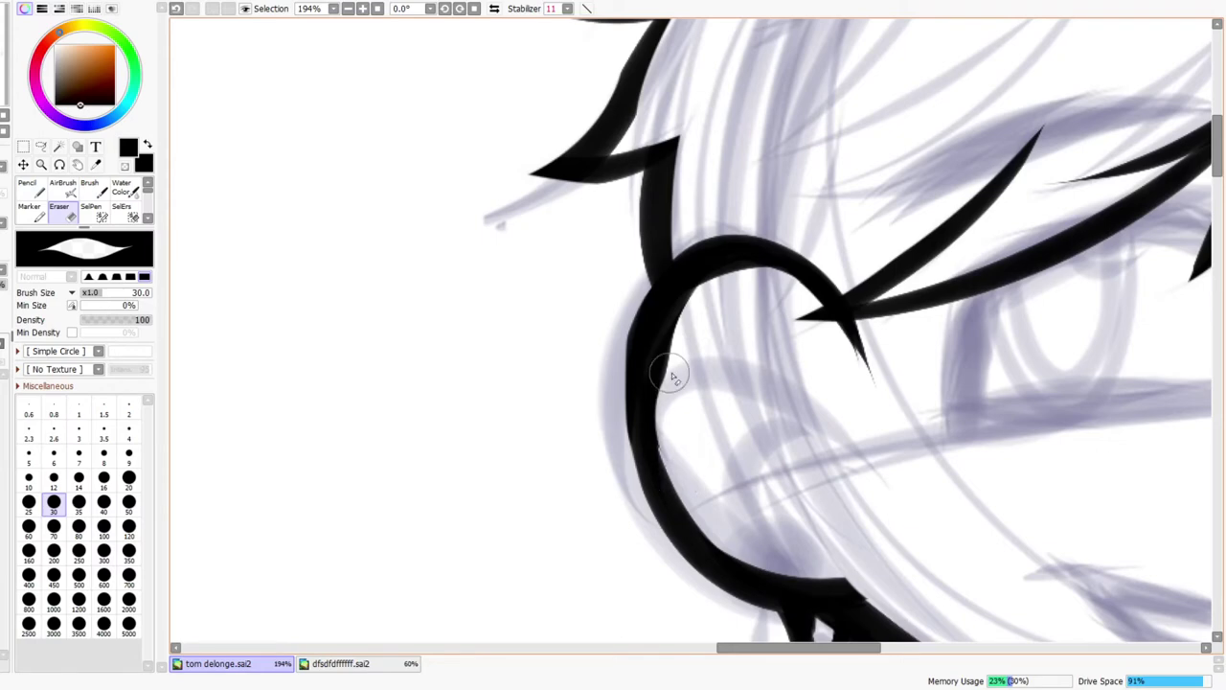
drag(668, 458, 663, 436)
mouse_move(678, 385)
mouse_down()
mouse_move(684, 402)
mouse_move(696, 363)
mouse_move(682, 355)
mouse_move(734, 263)
mouse_move(526, 38)
mouse_up()
key(n)
key(ctrl+space)
click(494, 9)
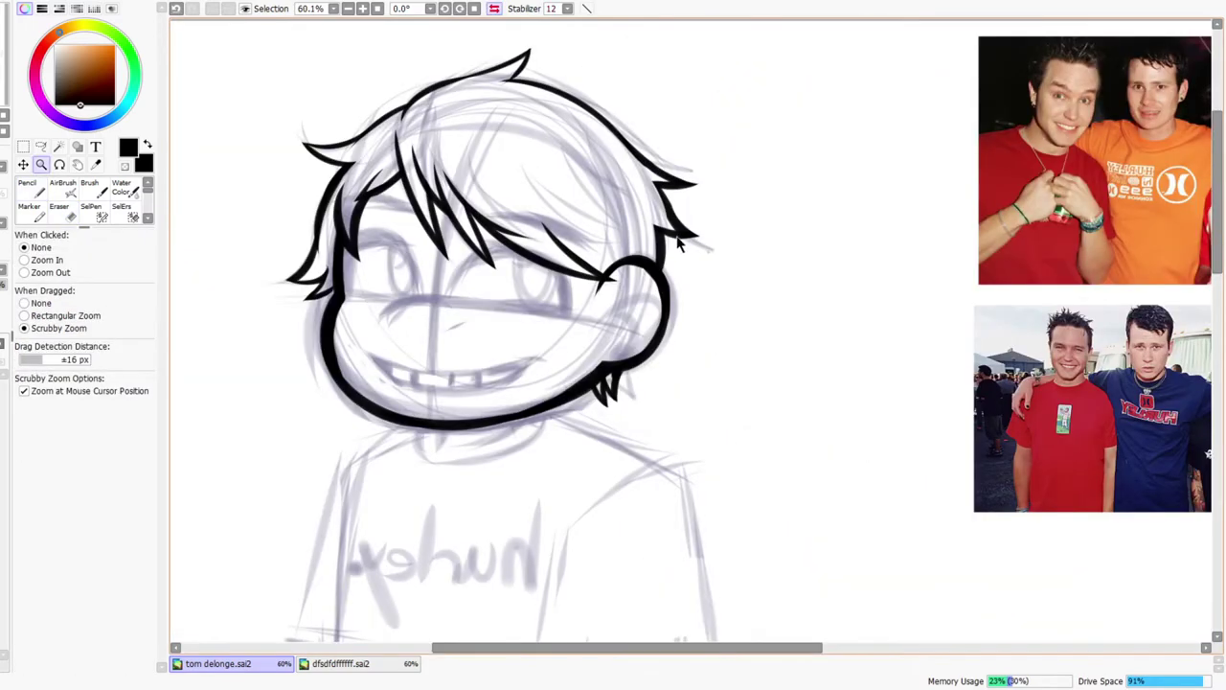
key(h)
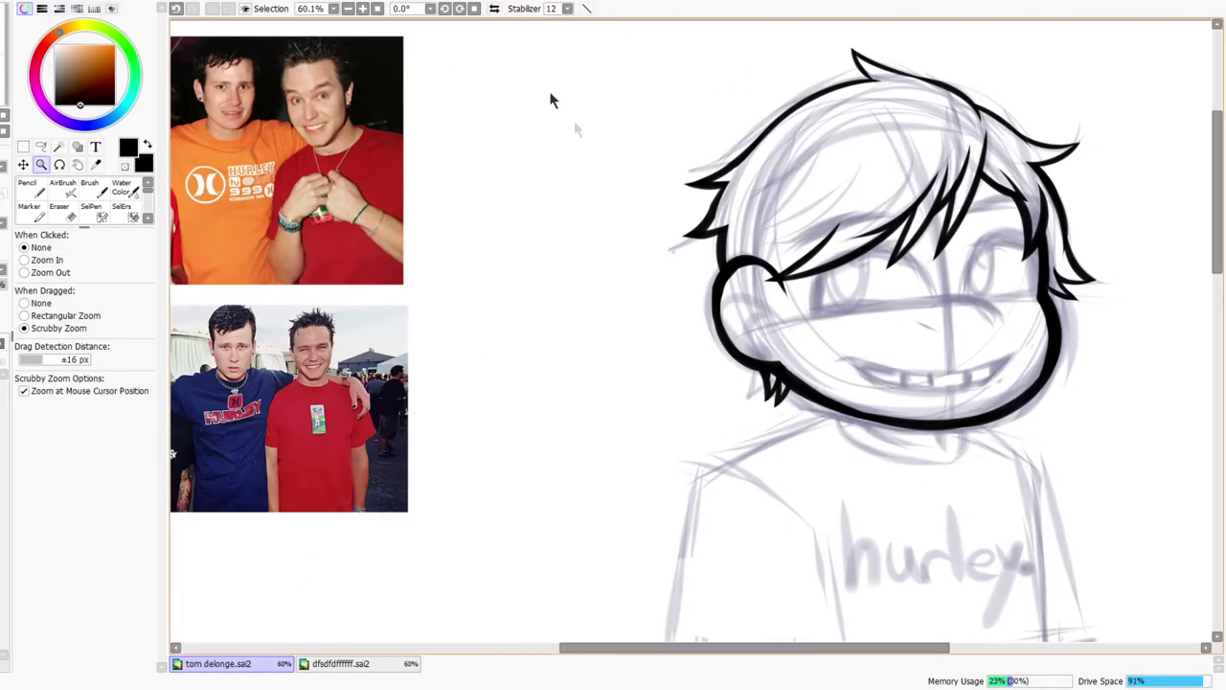
- Ink the curved inner rim line of the ear and a smaller curve inside it with the size 50 pencil
drag(772, 301, 910, 393)
mouse_move(645, 354)
mouse_down()
mouse_move(655, 308)
mouse_move(804, 392)
mouse_up()
key(ctrl+z)
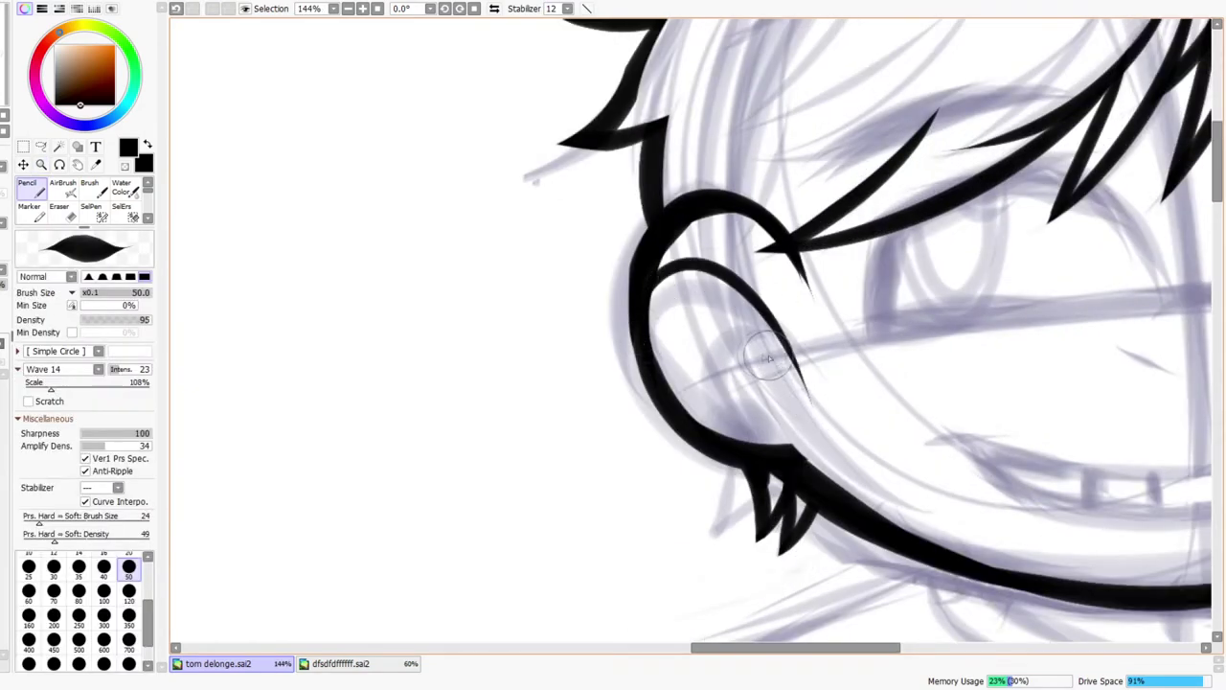
drag(730, 407, 795, 364)
key(ctrl+space)
scroll(837, 334, down, 6)
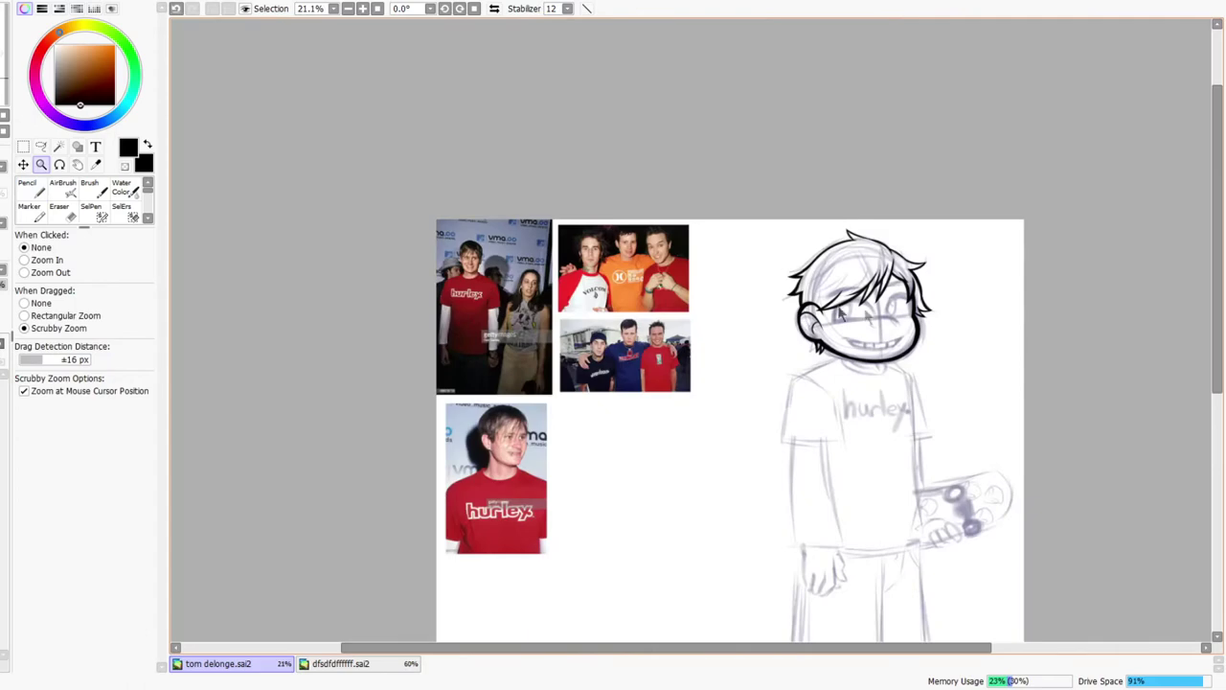
- Undo the small inner ear curve and dab a solid black round stud on the ear lobe
drag(897, 401, 741, 370)
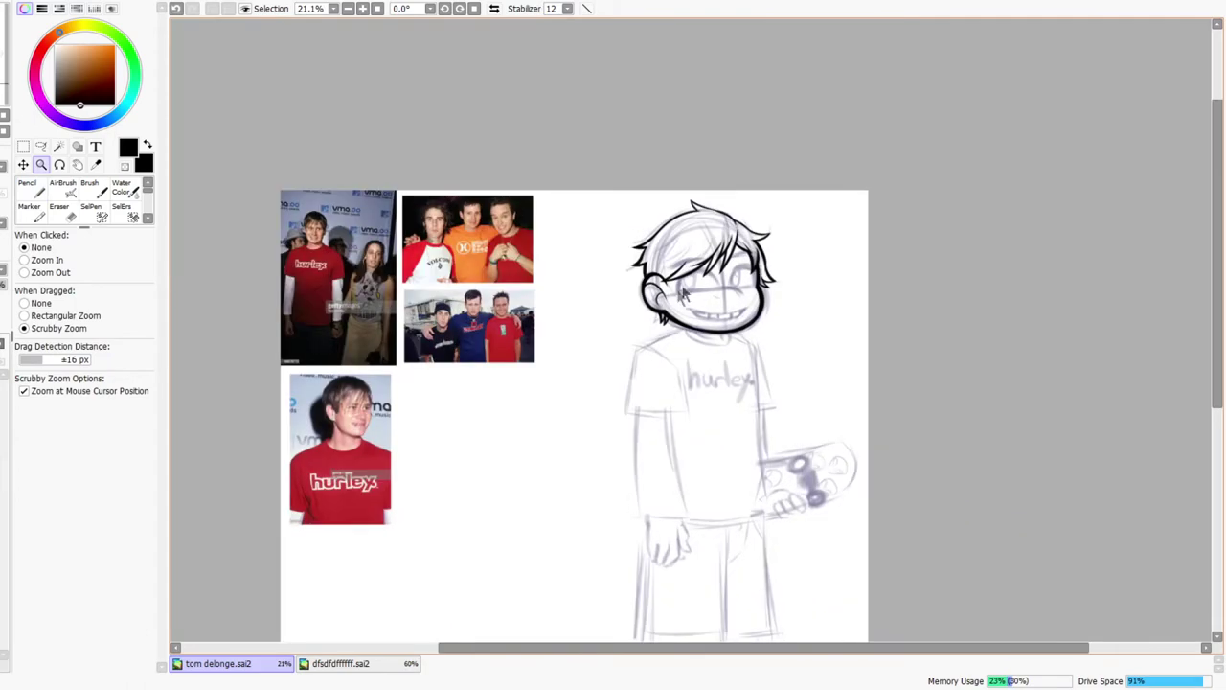
scroll(686, 289, up, 6)
drag(640, 337, 642, 337)
key(ctrl+z)
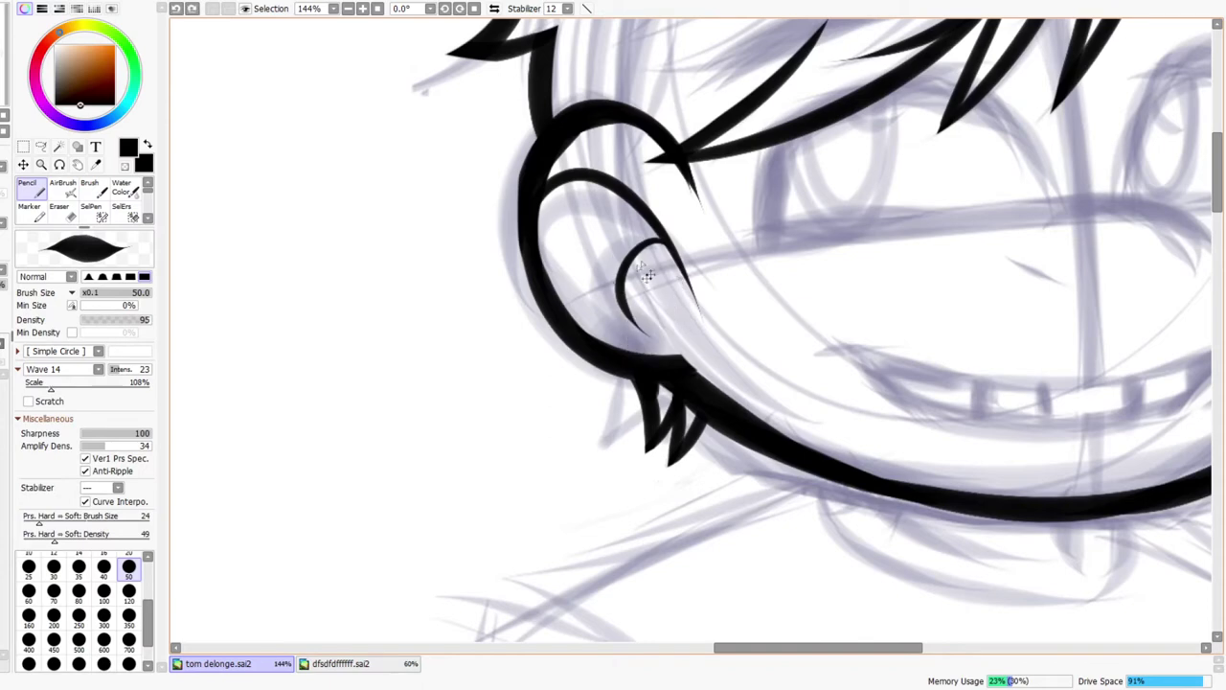
key(ctrl+z)
drag(642, 335, 642, 336)
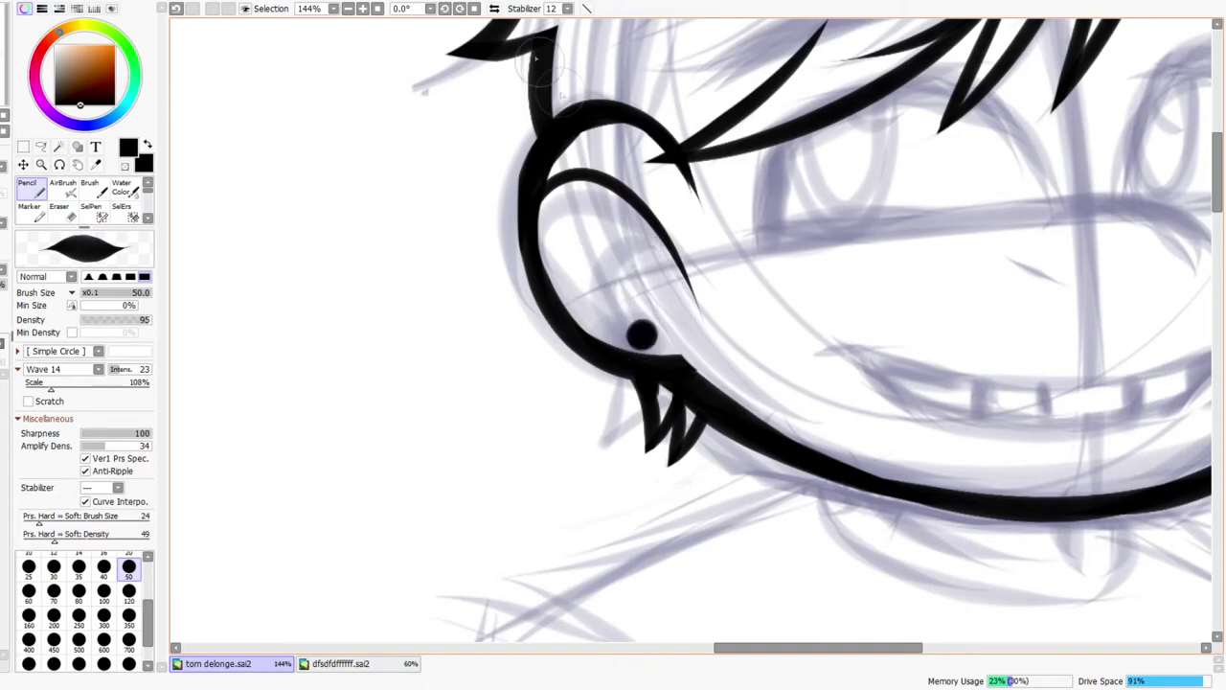
- Ink the small inner ear curve above the stud in mirrored view, and check the figure unmirrored
click(496, 9)
mouse_move(722, 235)
mouse_down()
mouse_move(772, 279)
mouse_move(751, 286)
mouse_up()
key(ctrl+space)
mouse_move(766, 198)
mouse_down()
mouse_move(769, 131)
mouse_move(740, 180)
mouse_up()
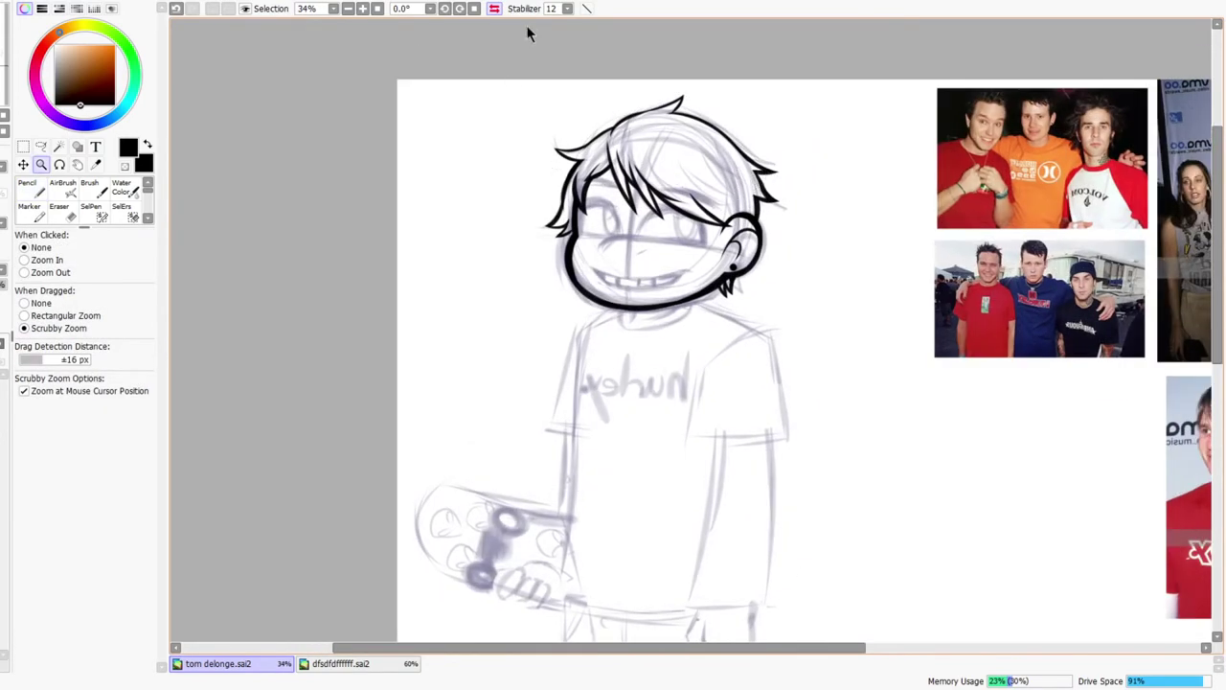
click(495, 9)
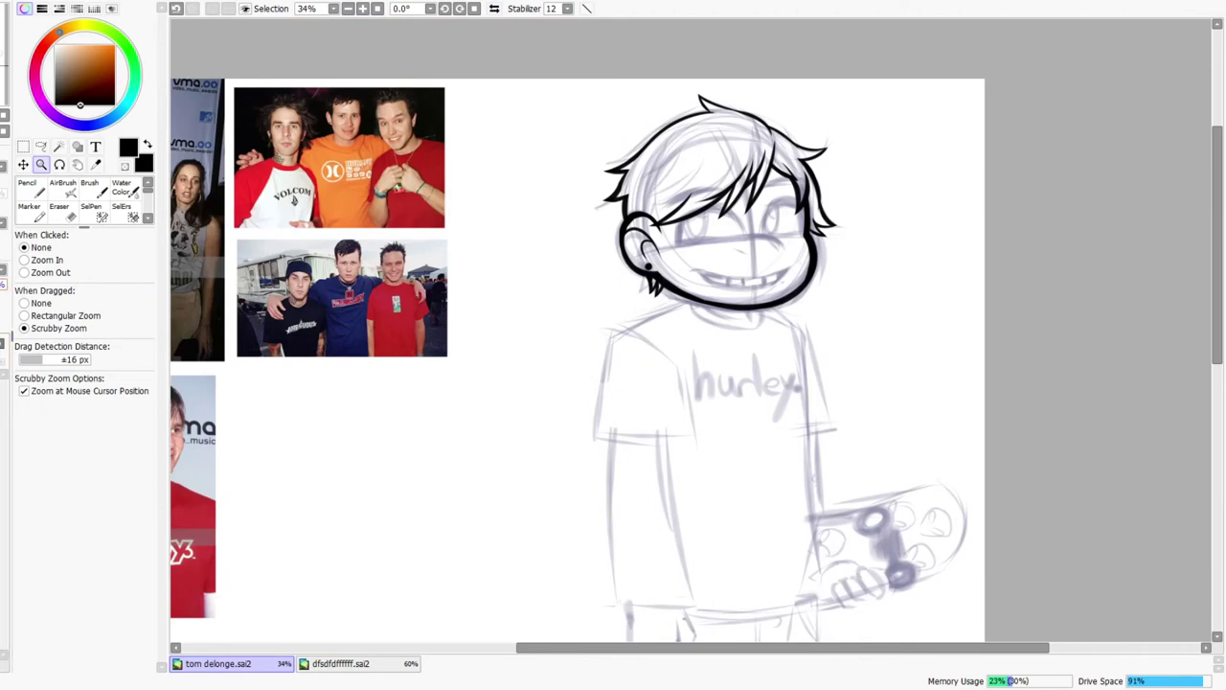
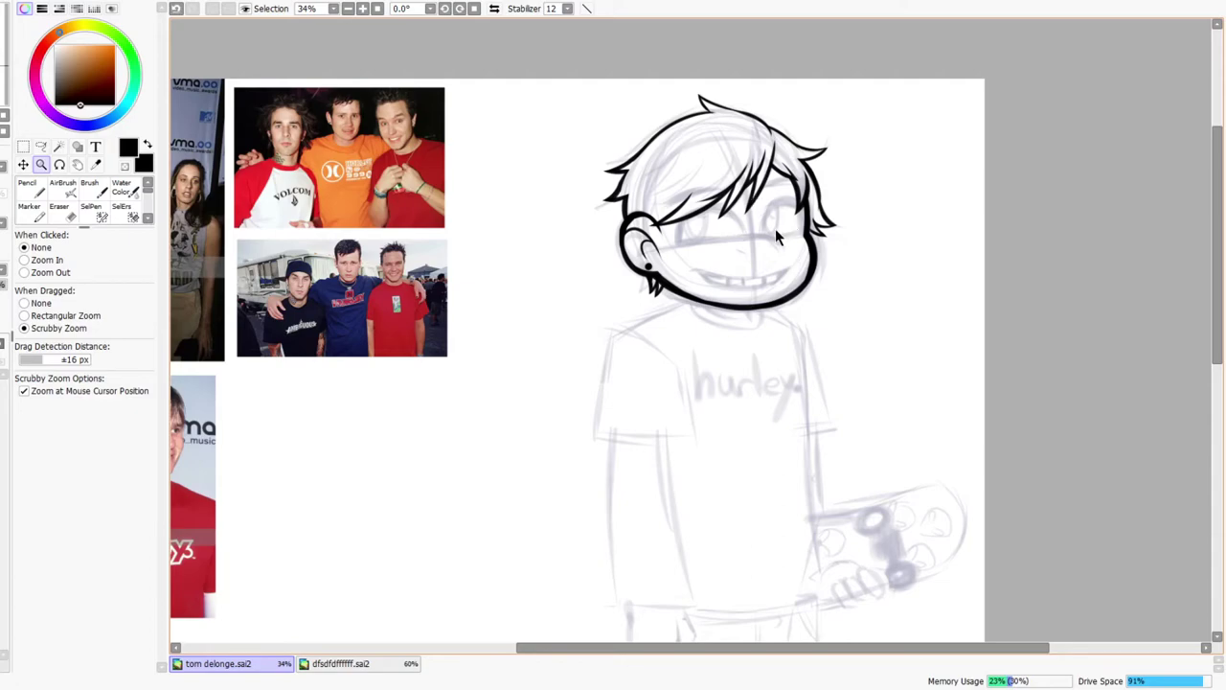
- Try inking the ear-side eye's outer edge and upper lid arc in unmirrored view, and undo the strokes
drag(775, 227, 802, 183)
drag(803, 239, 720, 335)
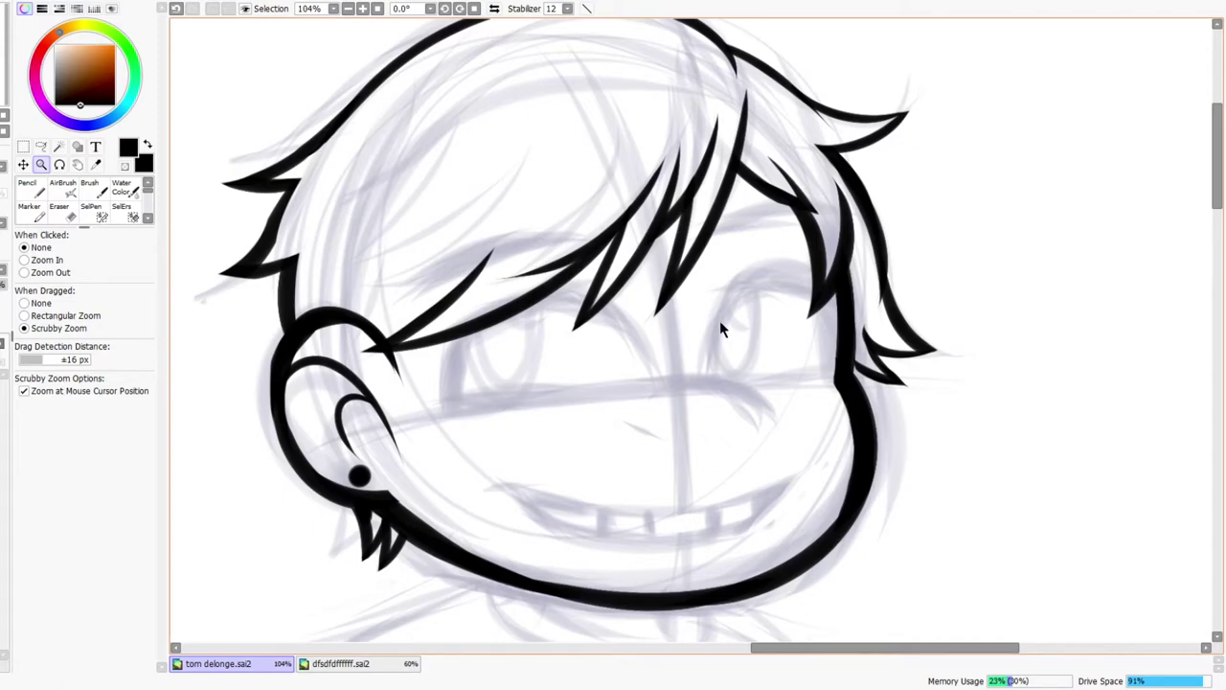
drag(699, 367, 740, 316)
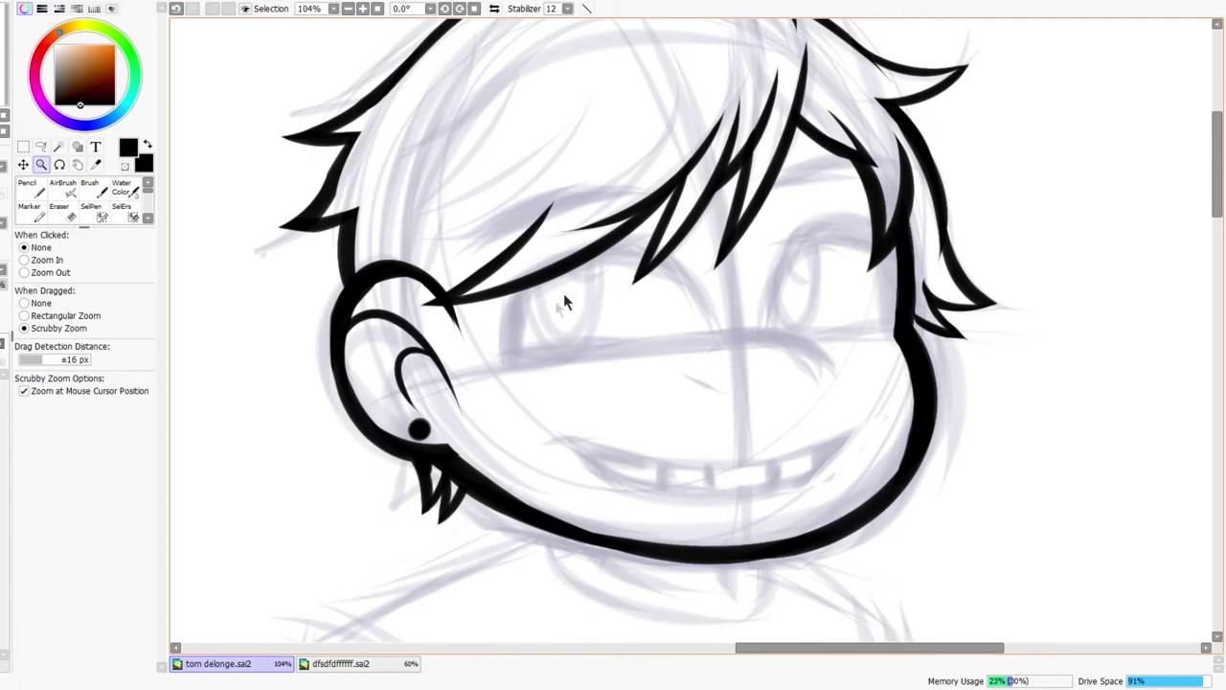
drag(557, 303, 613, 308)
drag(514, 421, 476, 488)
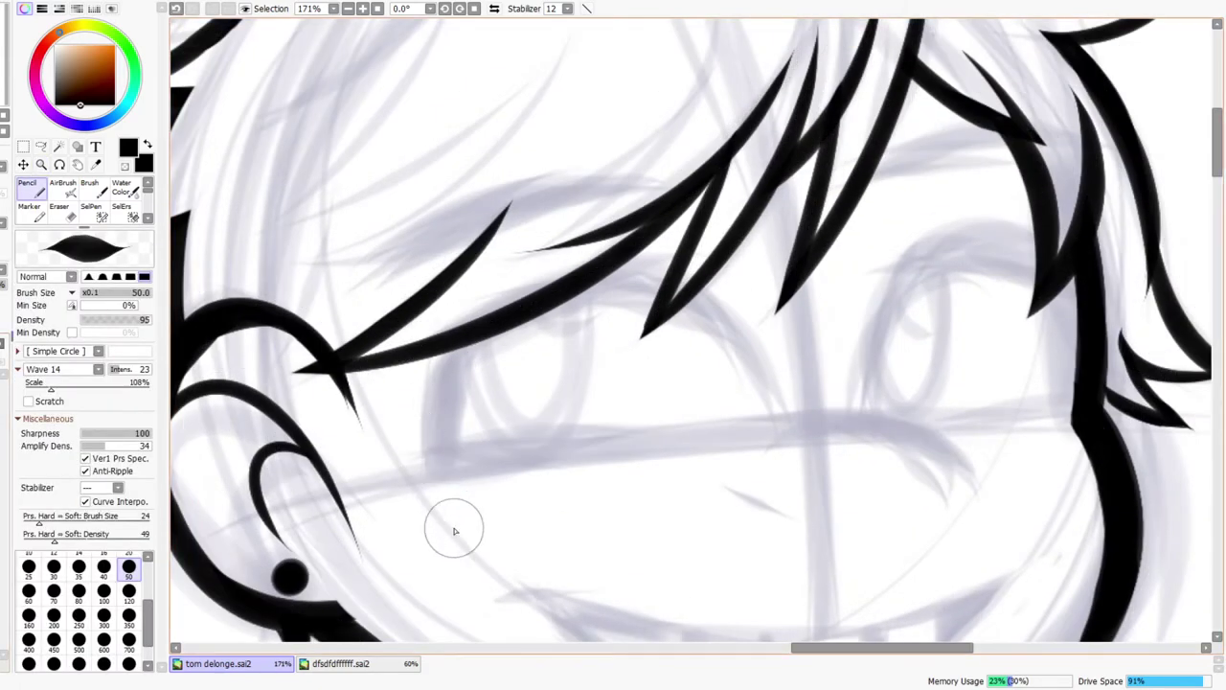
drag(451, 522, 510, 252)
key(ctrl+z)
mouse_move(450, 522)
mouse_down()
mouse_move(434, 415)
mouse_move(511, 252)
mouse_up()
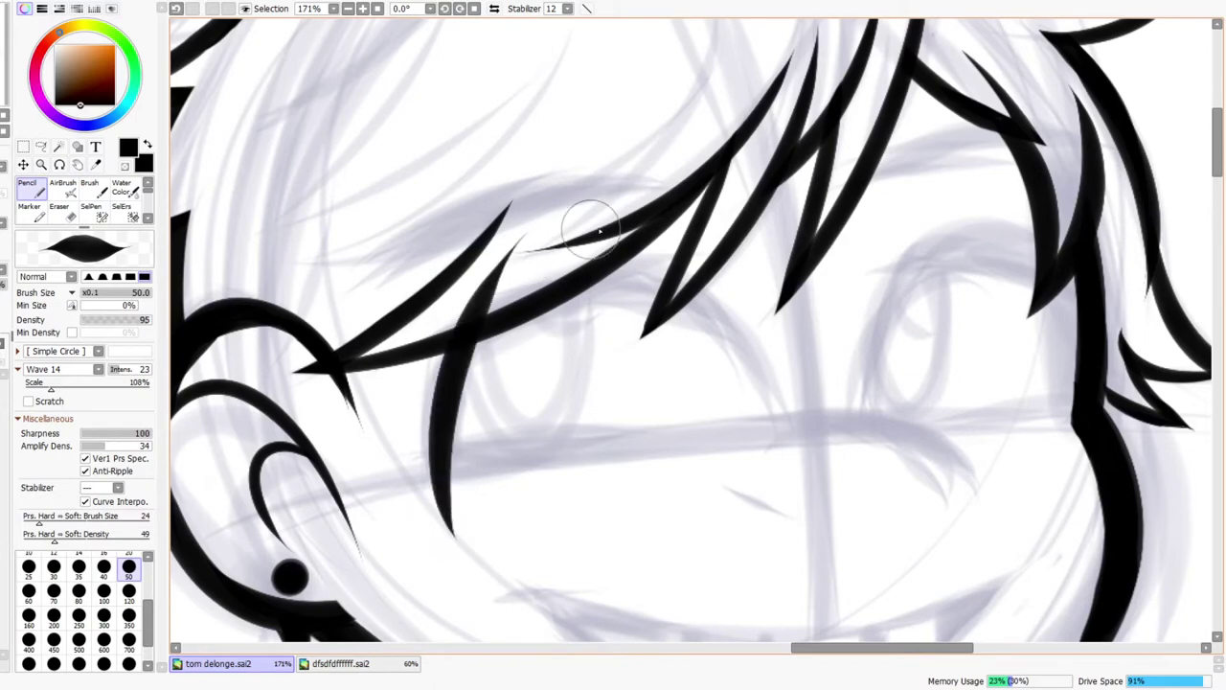
mouse_move(549, 289)
mouse_down()
mouse_move(646, 263)
mouse_move(735, 410)
mouse_up()
key(ctrl+z)
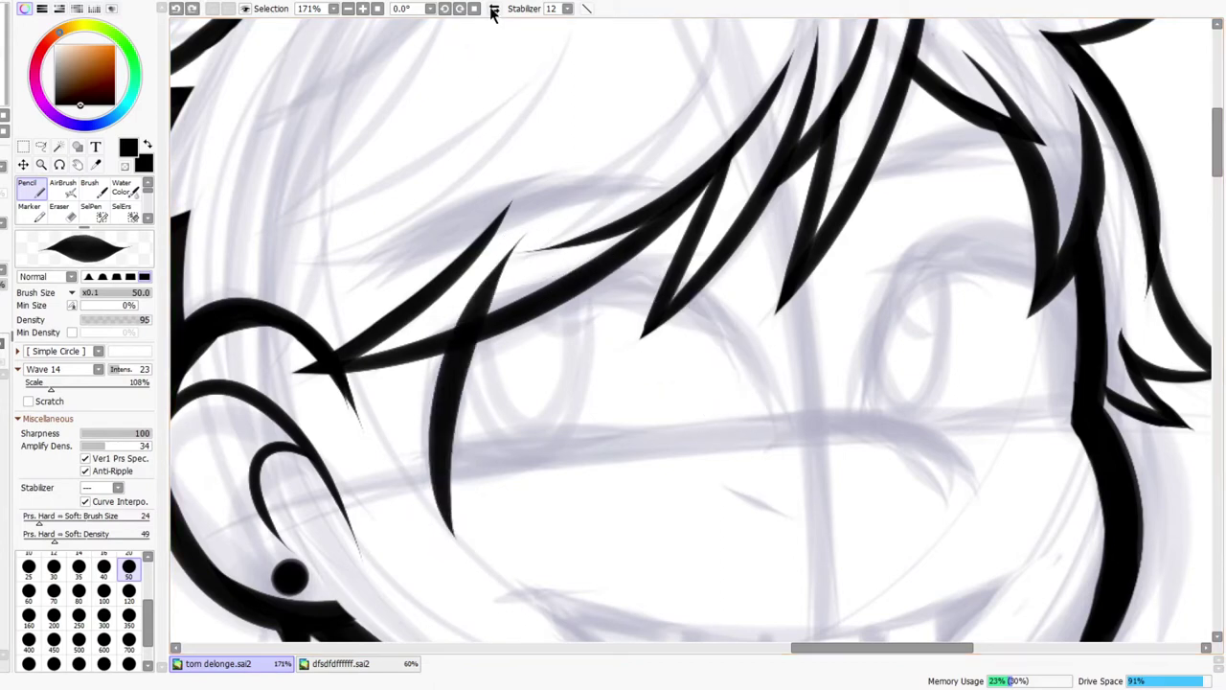
click(494, 9)
key(ctrl+z)
- Ink the ear-side eye's arched upper lid and its outer edge in mirrored view, and return to the unmirrored view
drag(601, 470, 665, 300)
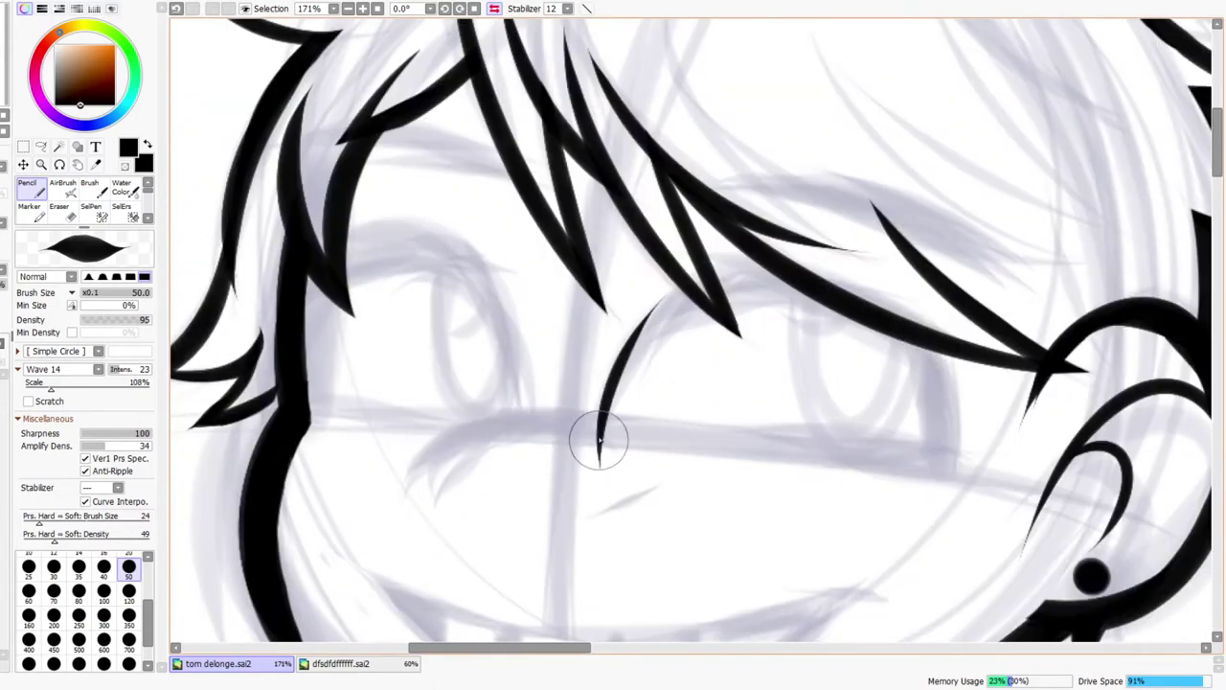
drag(600, 441, 757, 261)
drag(638, 351, 824, 250)
mouse_move(678, 322)
mouse_down()
mouse_move(756, 269)
mouse_move(835, 308)
mouse_up()
key(ctrl+z)
drag(655, 335, 845, 262)
drag(691, 305, 841, 275)
mouse_move(915, 300)
mouse_down()
mouse_move(953, 383)
mouse_move(948, 467)
mouse_up()
drag(932, 329, 946, 487)
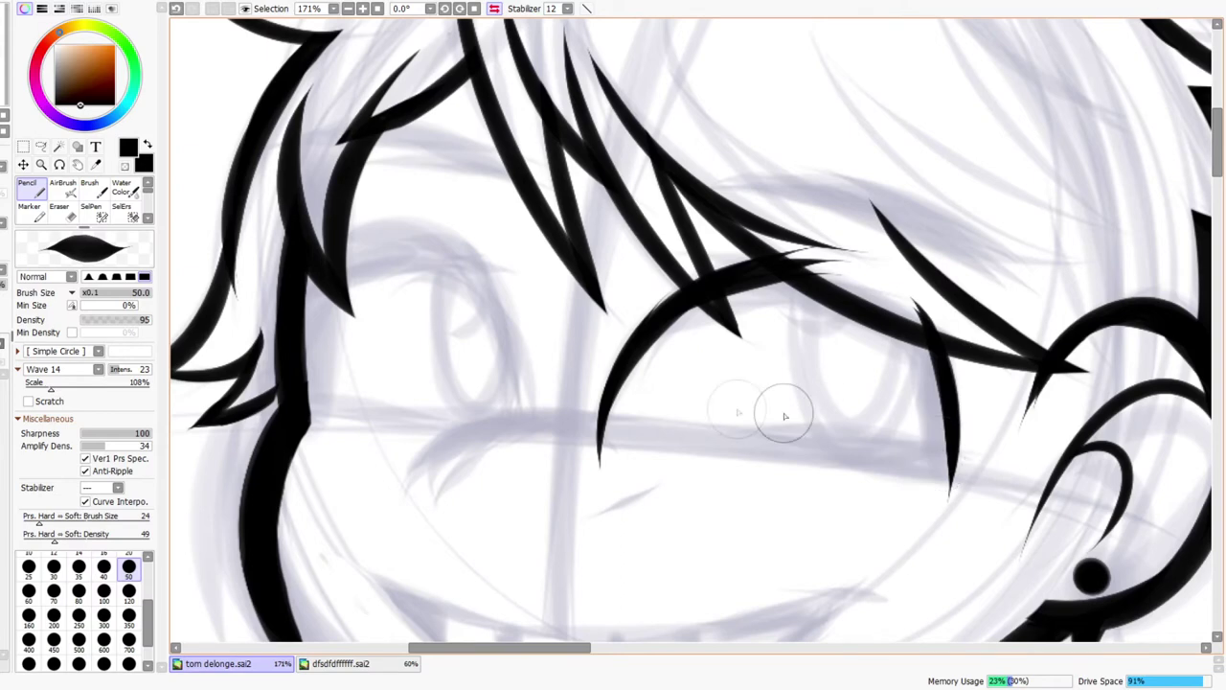
click(494, 9)
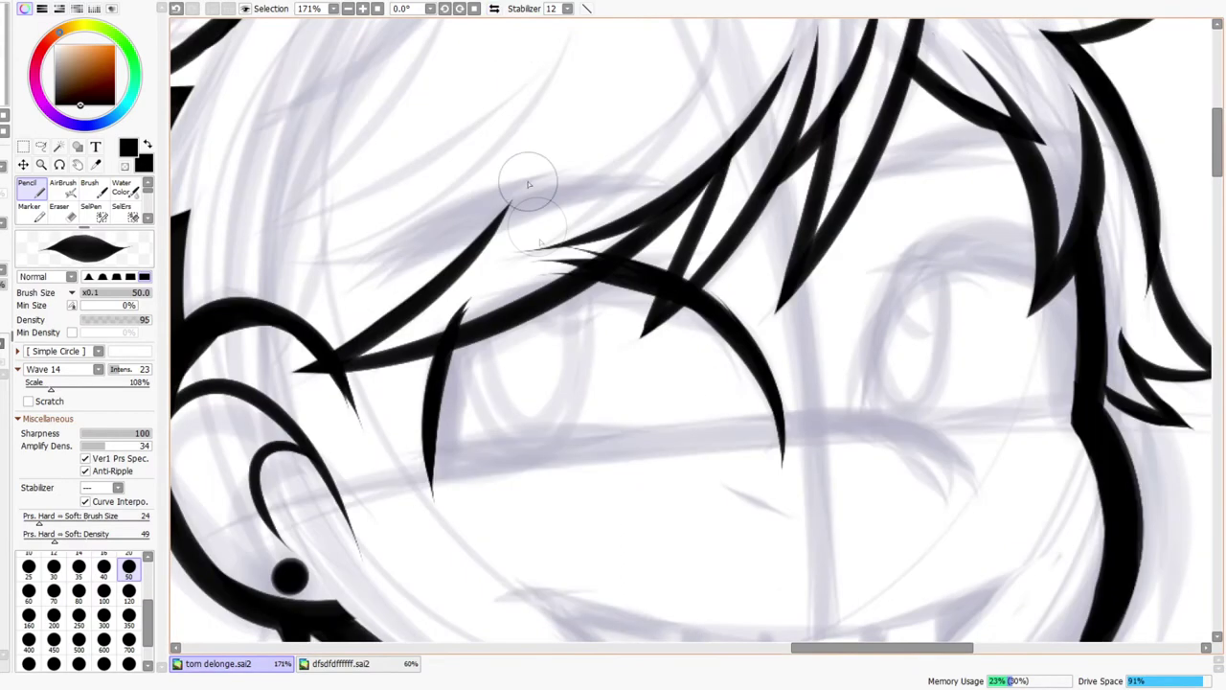
- Ink the ear-side eye's lower lid as one gently curved line from the outer edge toward the nose
drag(411, 481, 488, 456)
key(ctrl+z)
mouse_move(392, 480)
mouse_down()
mouse_move(534, 445)
mouse_move(747, 439)
mouse_up()
key(ctrl+z)
key(ctrl+z)
drag(412, 479, 742, 438)
- Try to thicken the ear-side eye's lower lid with a second stroke beneath it, and undo each attempt
drag(475, 463, 778, 438)
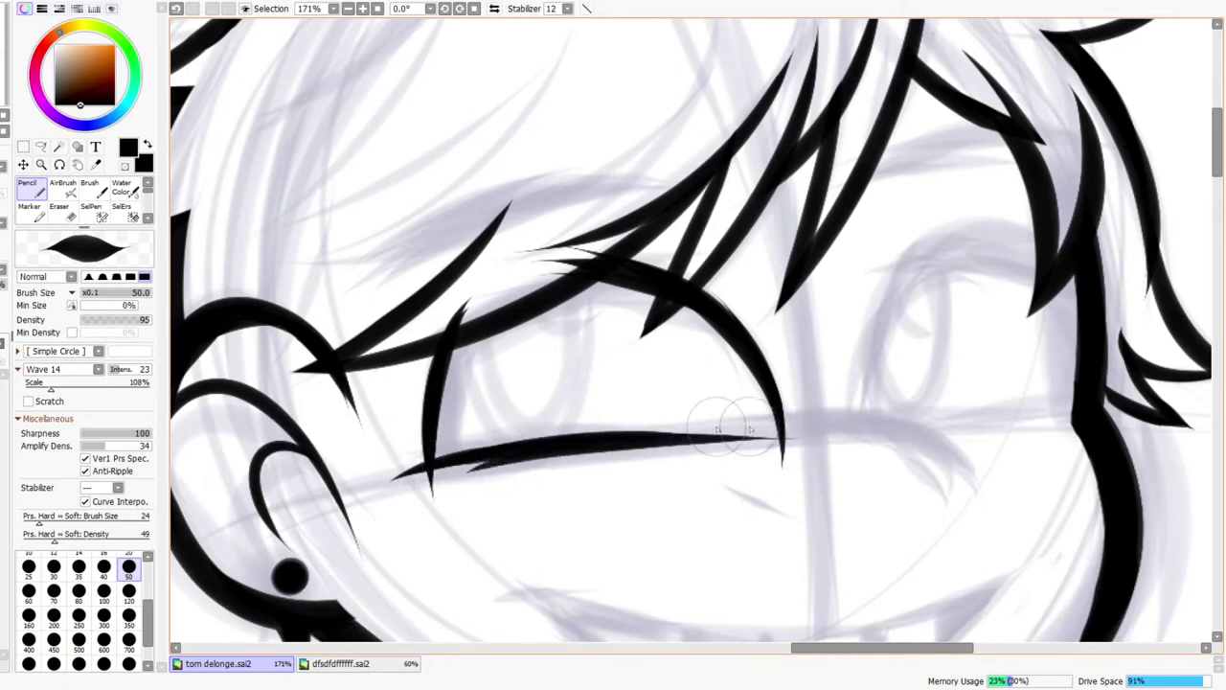
key(ctrl+z)
drag(504, 463, 727, 439)
key(ctrl+z)
mouse_move(506, 462)
mouse_down()
mouse_move(765, 440)
mouse_move(797, 458)
mouse_up()
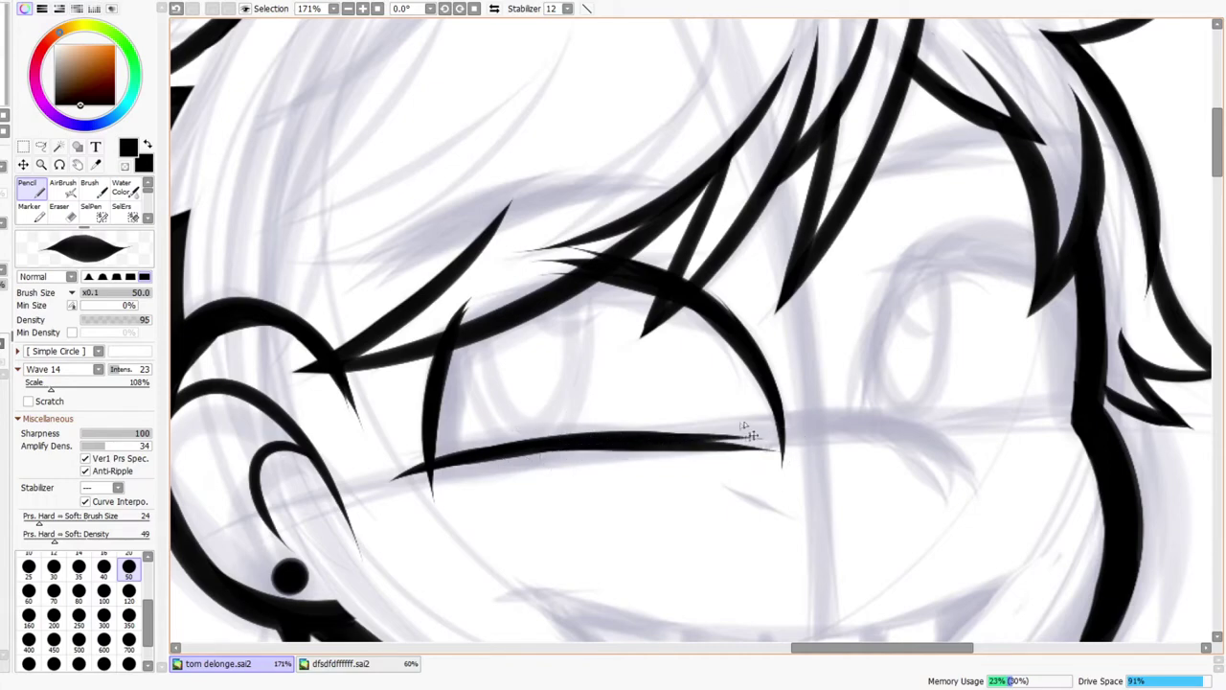
key(ctrl+z)
- Ink the far eye's lower lid up to the face outline and its arched upper lid from the inner corner
mouse_move(901, 445)
mouse_down()
mouse_move(1086, 407)
mouse_move(1075, 410)
mouse_up()
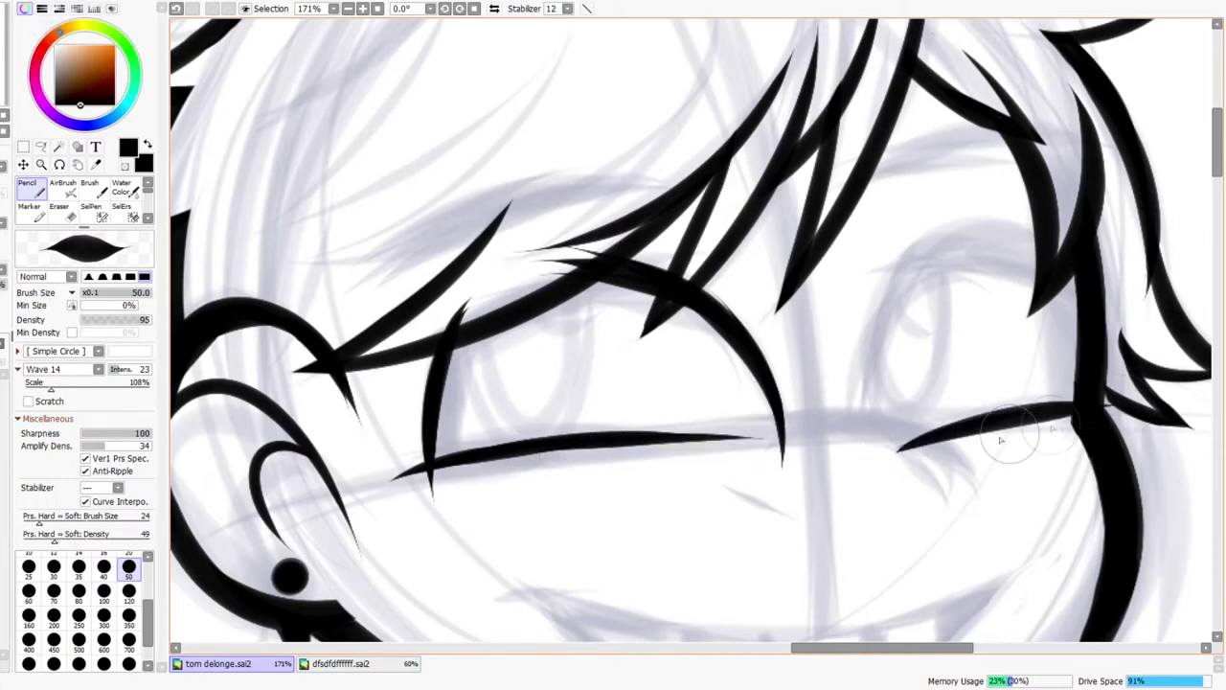
drag(1010, 494, 905, 519)
mouse_move(763, 481)
mouse_down()
mouse_move(762, 368)
mouse_move(804, 289)
mouse_up()
mouse_move(762, 447)
mouse_down()
mouse_move(842, 278)
mouse_move(891, 251)
mouse_up()
drag(803, 306, 958, 324)
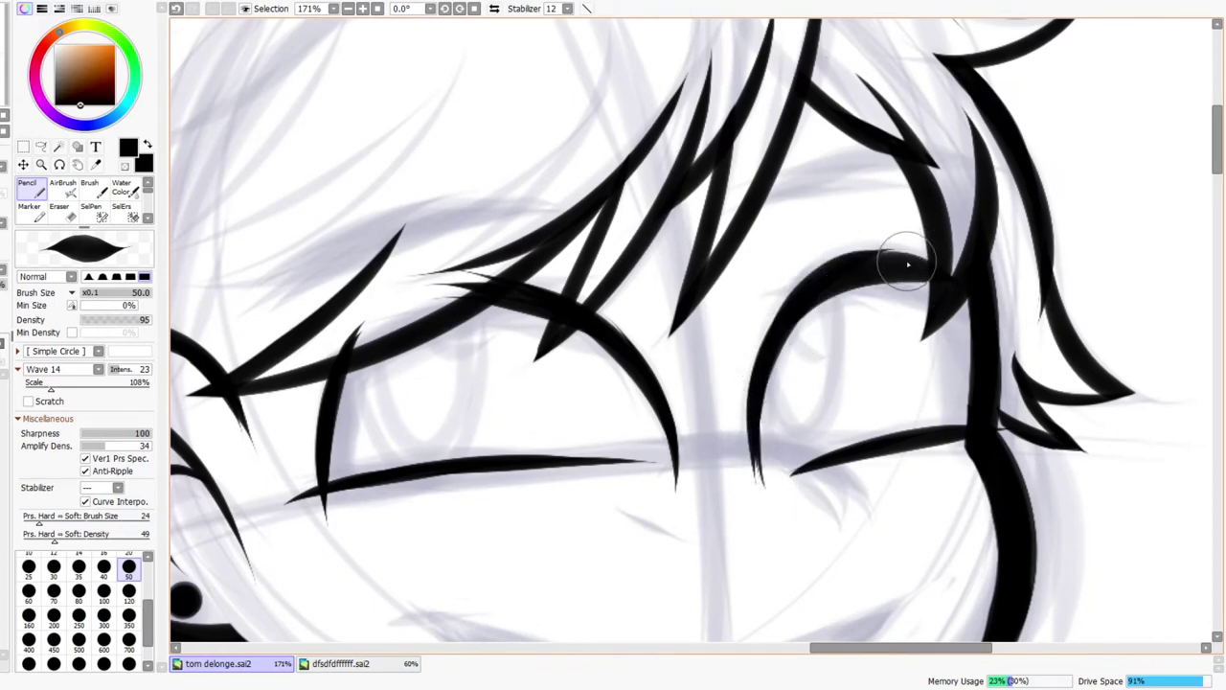
- Redraw the far eye's upper lid arch as a thinner line reaching the temple hair, and check the whole figure
key(ctrl+z)
mouse_move(812, 293)
mouse_down()
mouse_move(920, 268)
mouse_move(948, 287)
mouse_up()
key(ctrl+z)
key(ctrl+z)
mouse_move(801, 292)
mouse_down()
mouse_move(907, 303)
mouse_move(972, 327)
mouse_up()
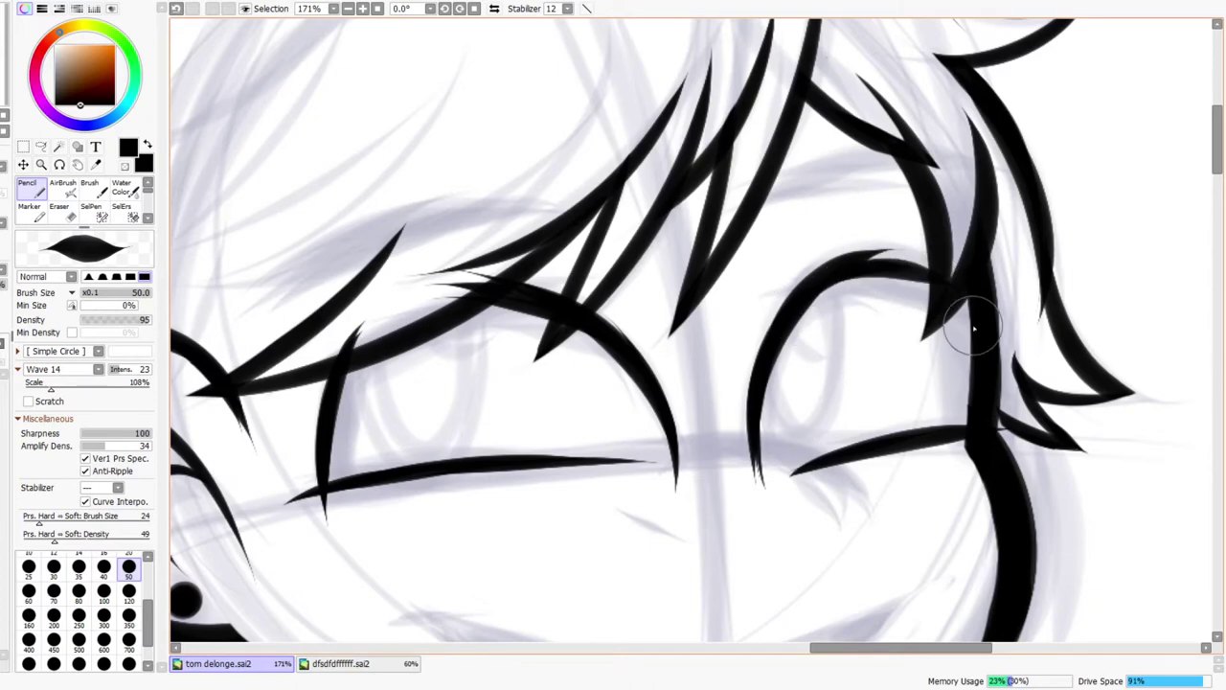
mouse_move(834, 272)
mouse_down()
mouse_move(968, 312)
mouse_move(929, 304)
mouse_up()
key(ctrl+space)
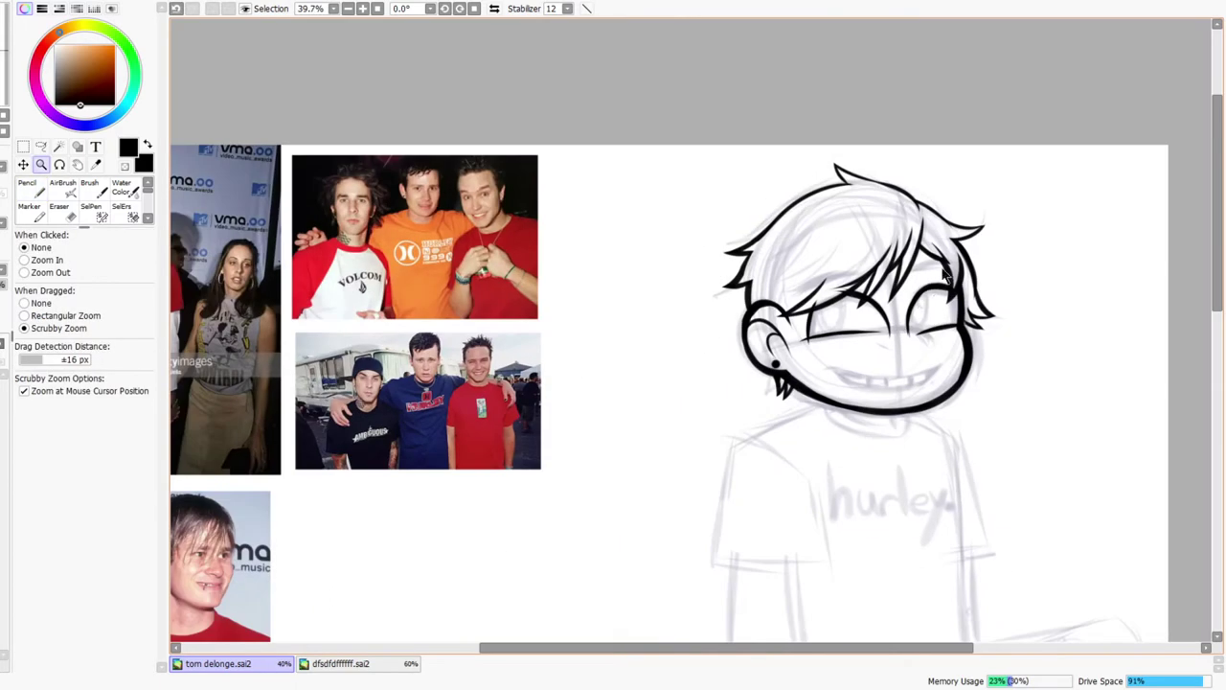
drag(910, 295, 859, 323)
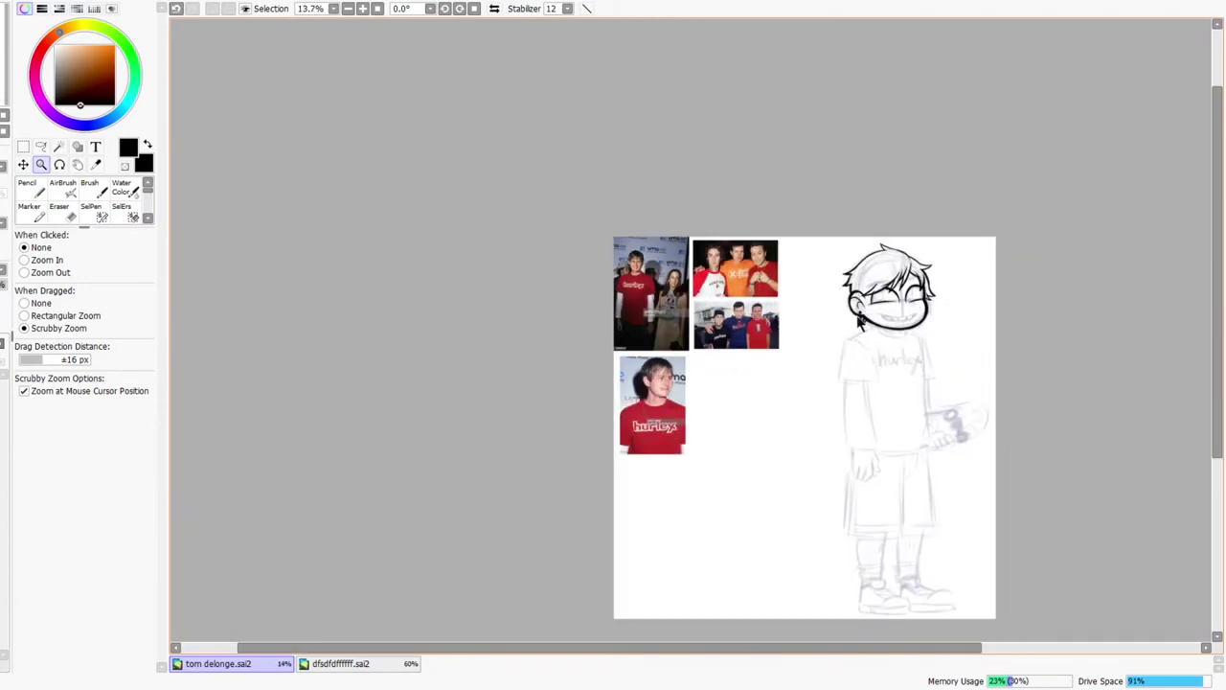
- Erase the stray tip past the ear-side eye's outer corner and trim the ends of the upper lids near the nose
drag(729, 387, 767, 352)
drag(947, 267, 930, 275)
drag(1150, 156, 704, 239)
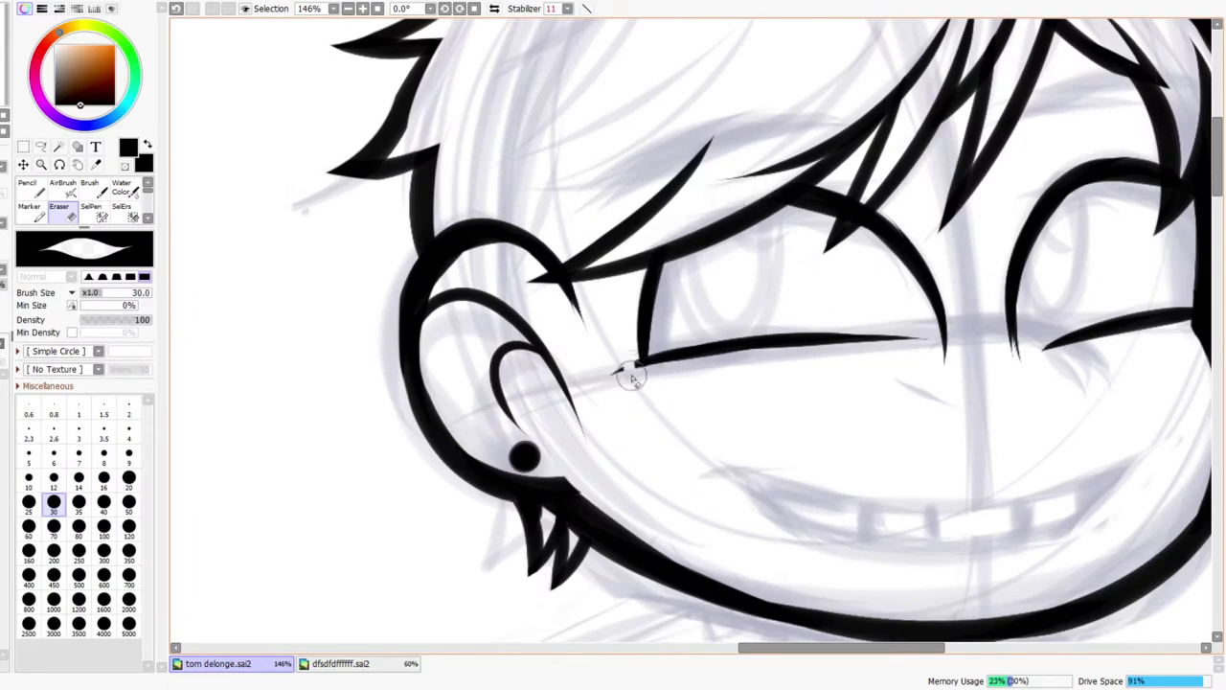
drag(630, 360, 609, 380)
drag(949, 411, 813, 430)
drag(854, 358, 911, 370)
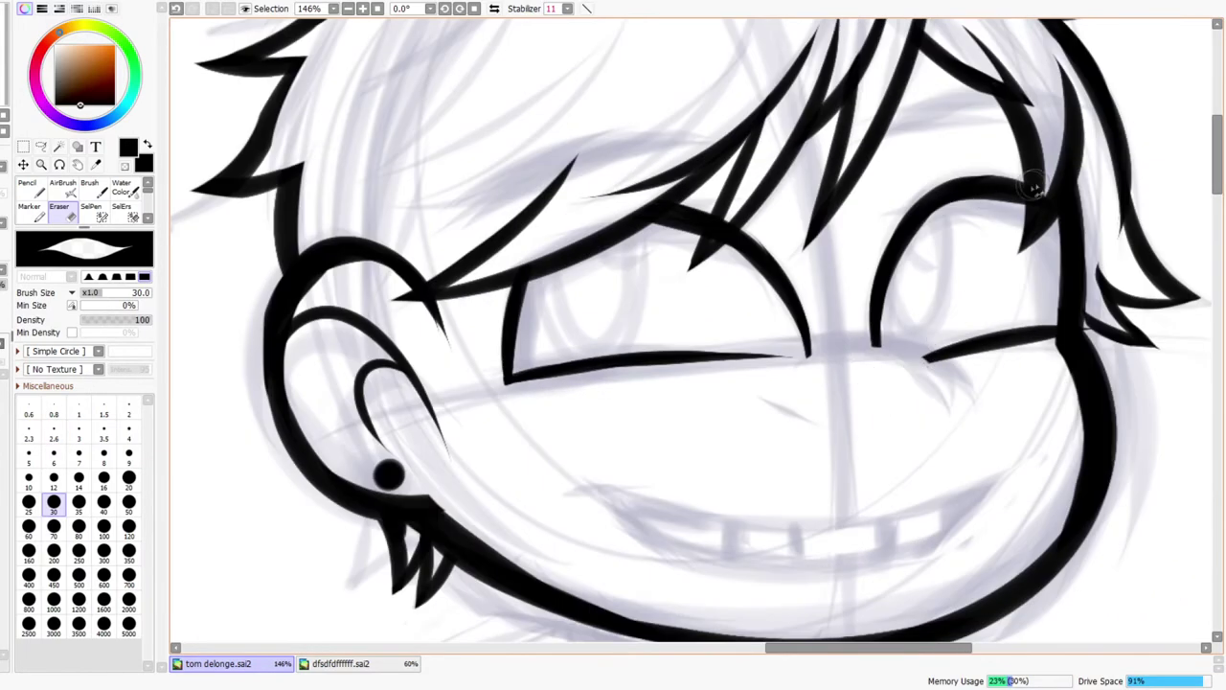
- Thin the far eye's upper lid by erasing along the underside of its arch
key(n)
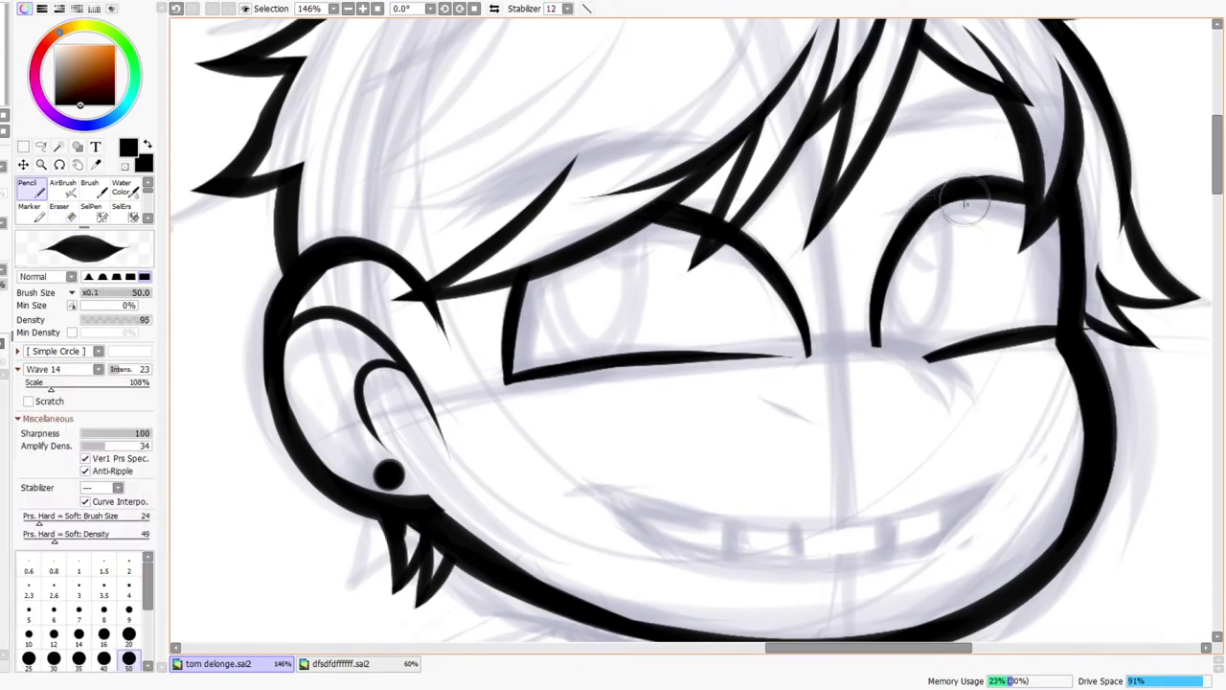
key(e)
drag(976, 195, 937, 230)
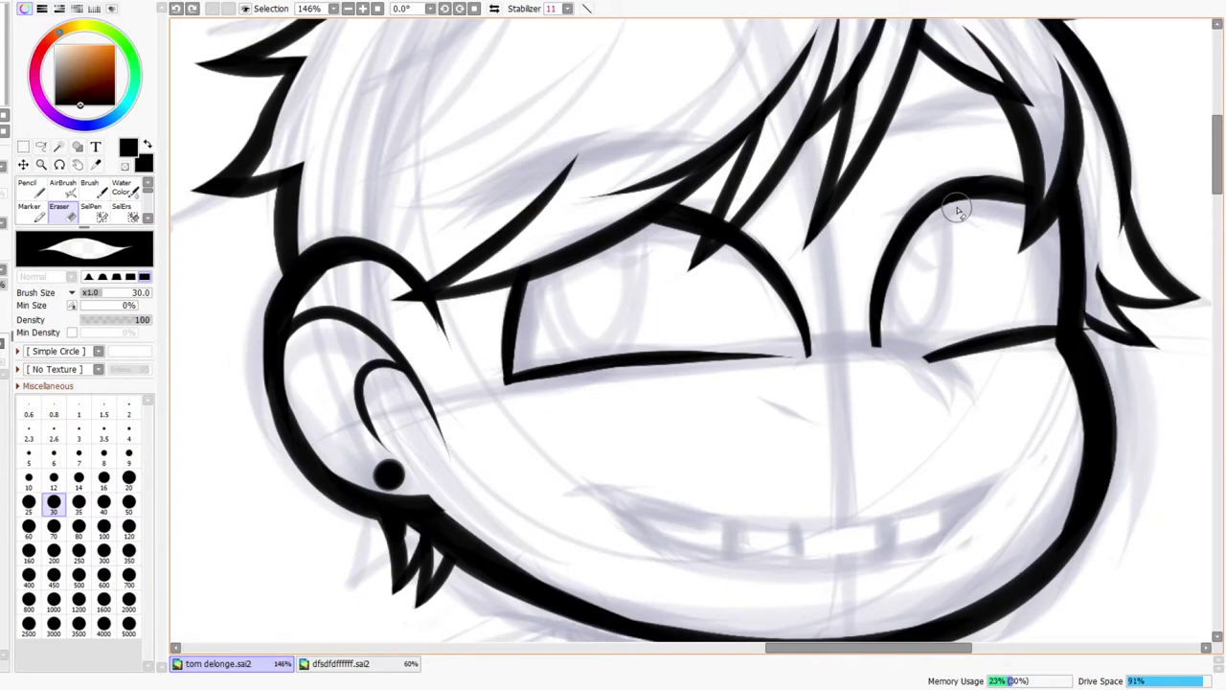
drag(984, 211, 1018, 212)
key(ctrl+z)
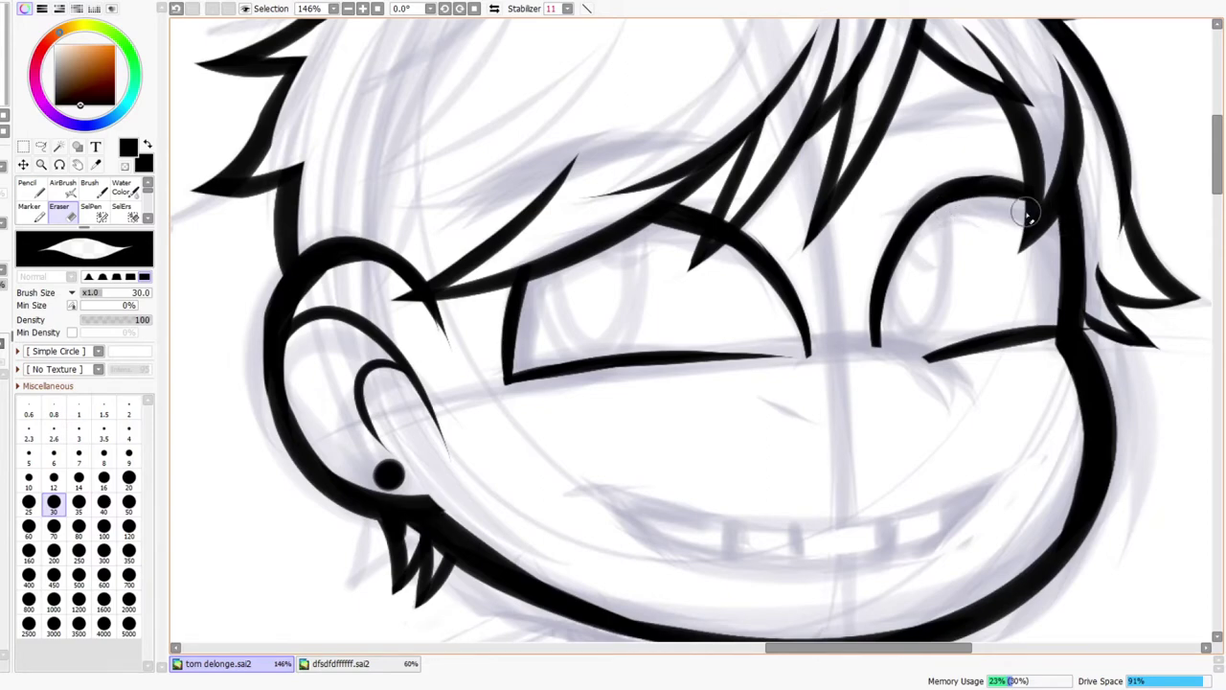
- Mirror the canvas view and extend the ear-side eye's lower lid line to meet the upper lid at the inner corner
key(ctrl+space)
drag(1103, 314, 1069, 323)
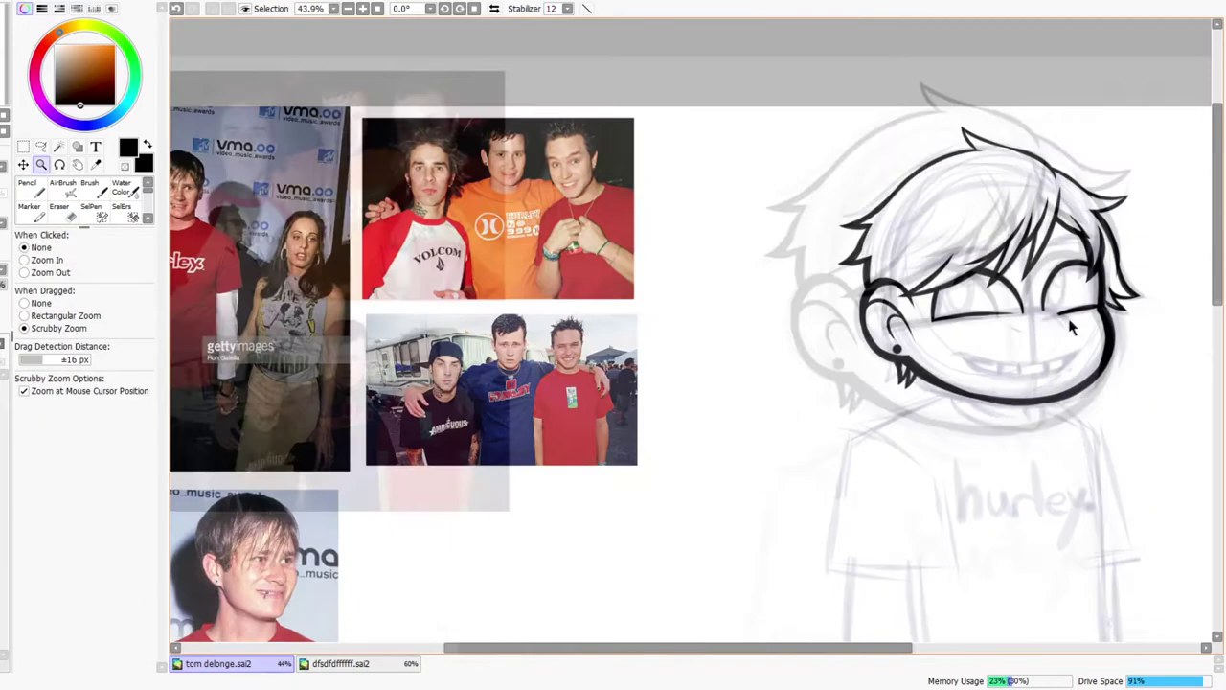
click(497, 9)
drag(340, 299, 385, 304)
key(n)
drag(413, 385, 560, 376)
key(ctrl+z)
mouse_move(443, 382)
mouse_down()
mouse_move(559, 375)
mouse_move(486, 386)
mouse_up()
- Select the ear-side eye area and deform it by pulling its lower inner corner slightly down and toward the ear
key(ctrl+space)
drag(537, 297, 549, 371)
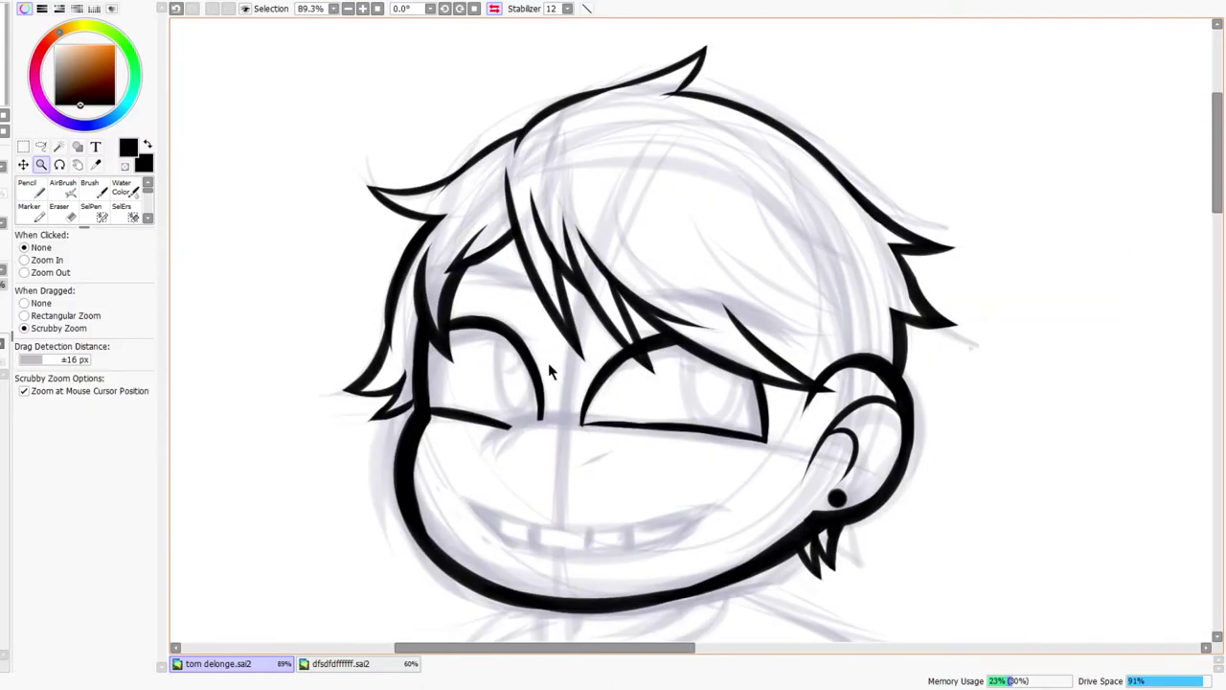
drag(645, 377, 648, 359)
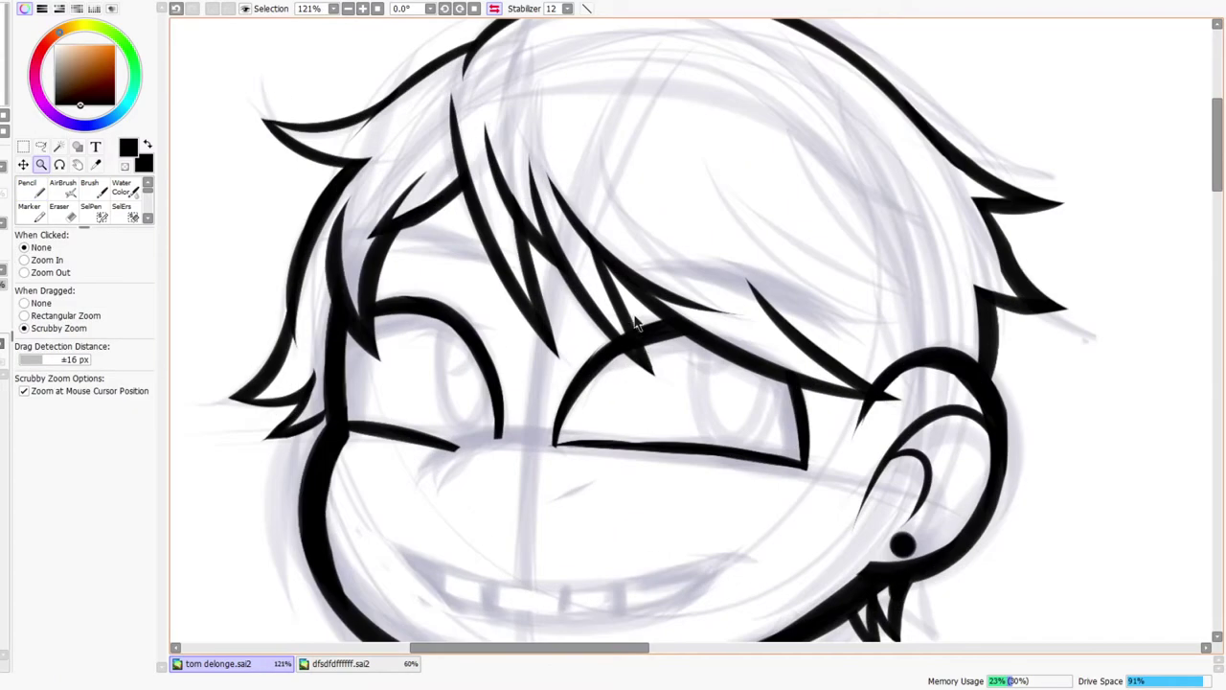
key(e)
click(23, 146)
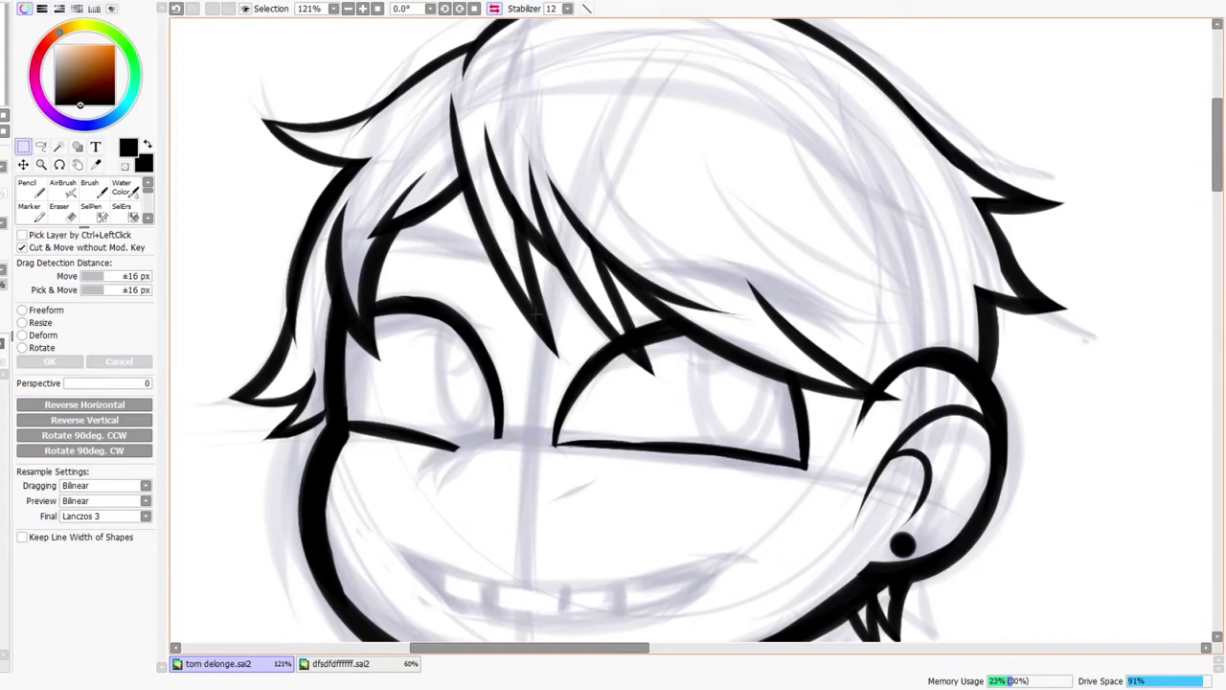
drag(656, 314, 879, 529)
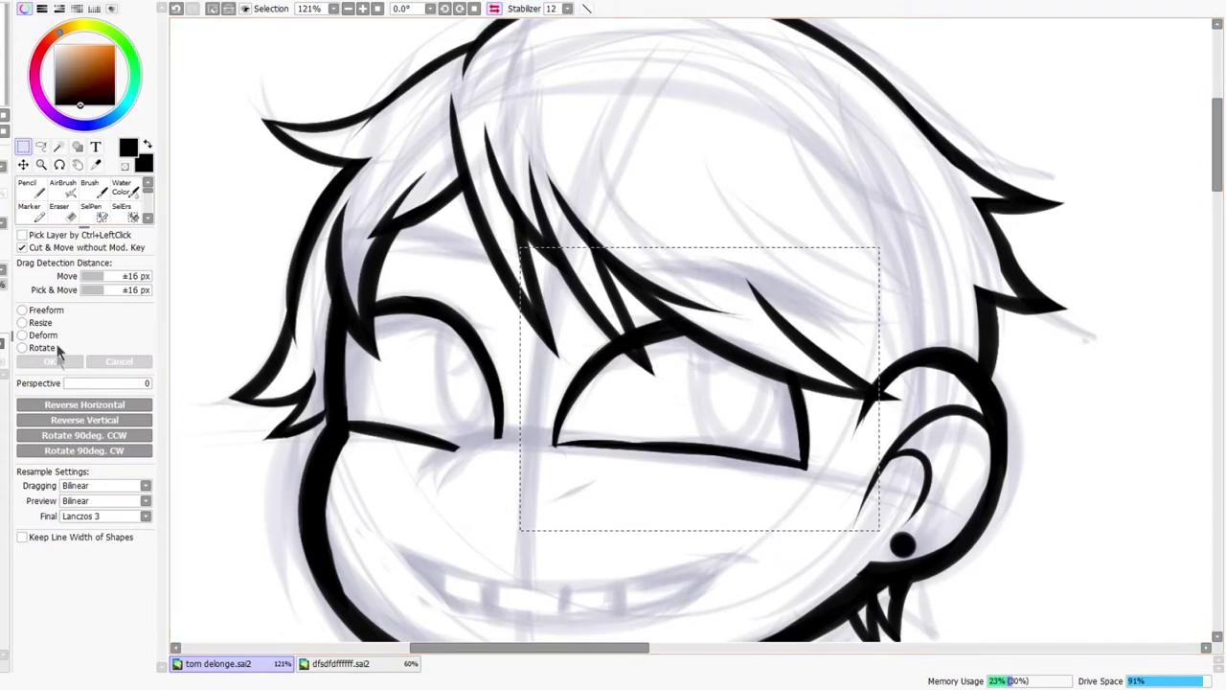
click(43, 336)
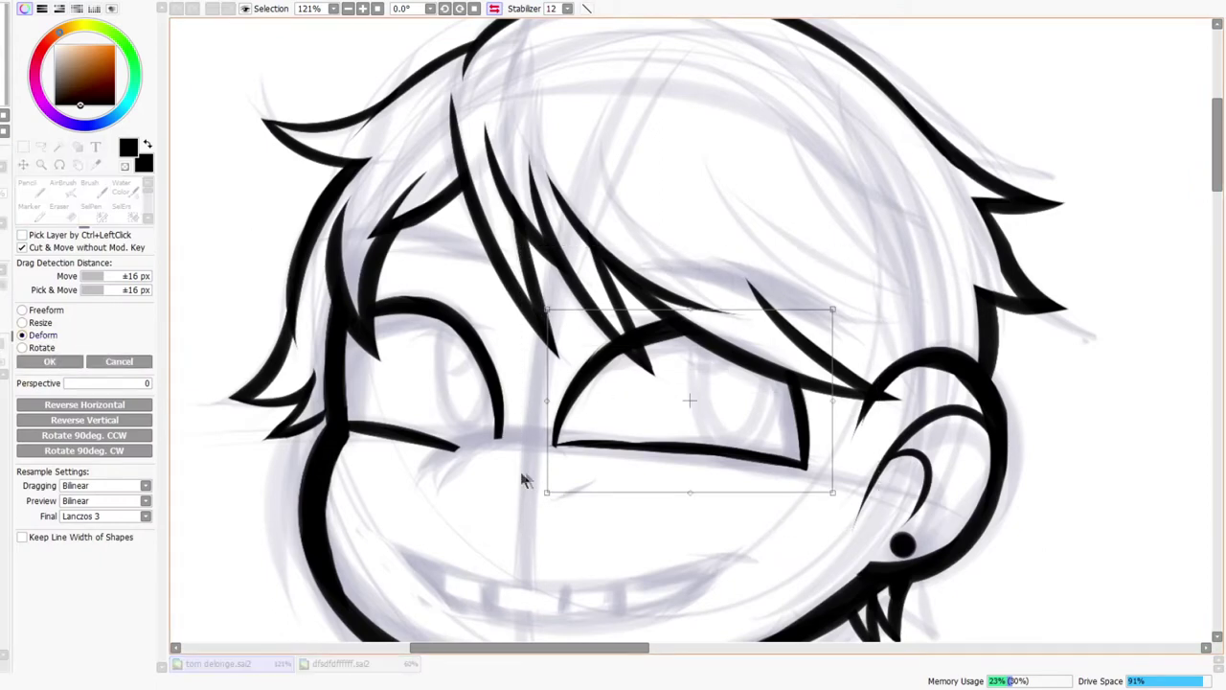
drag(560, 507, 574, 515)
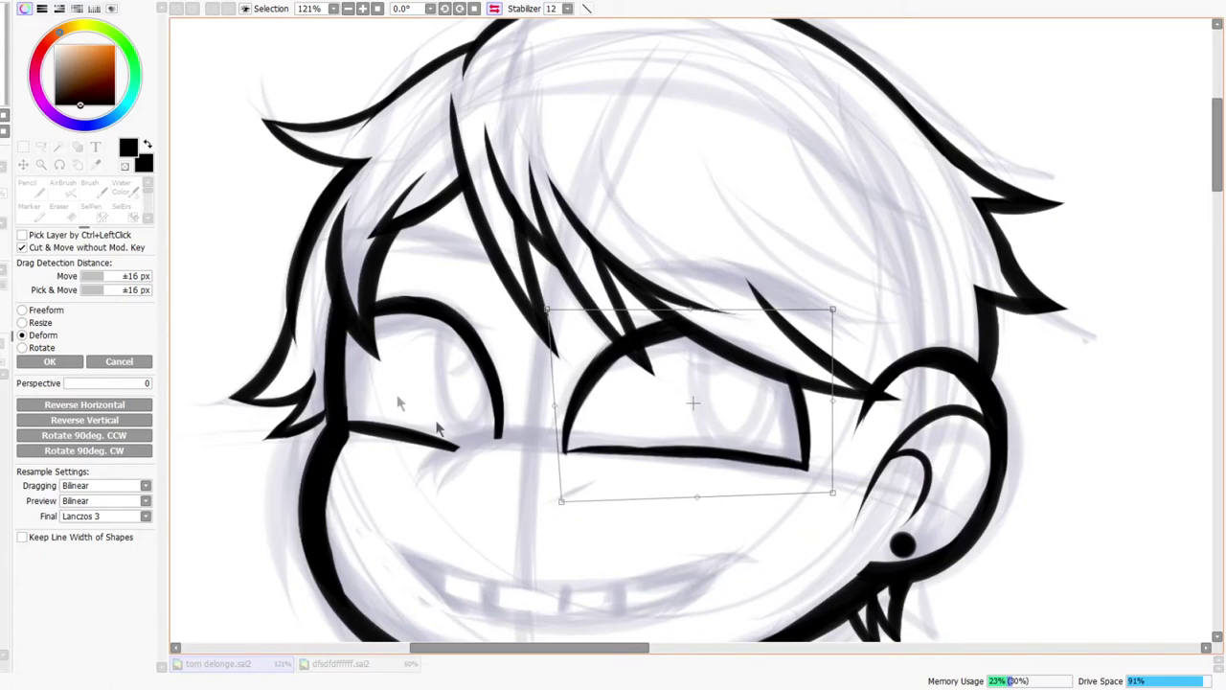
click(50, 362)
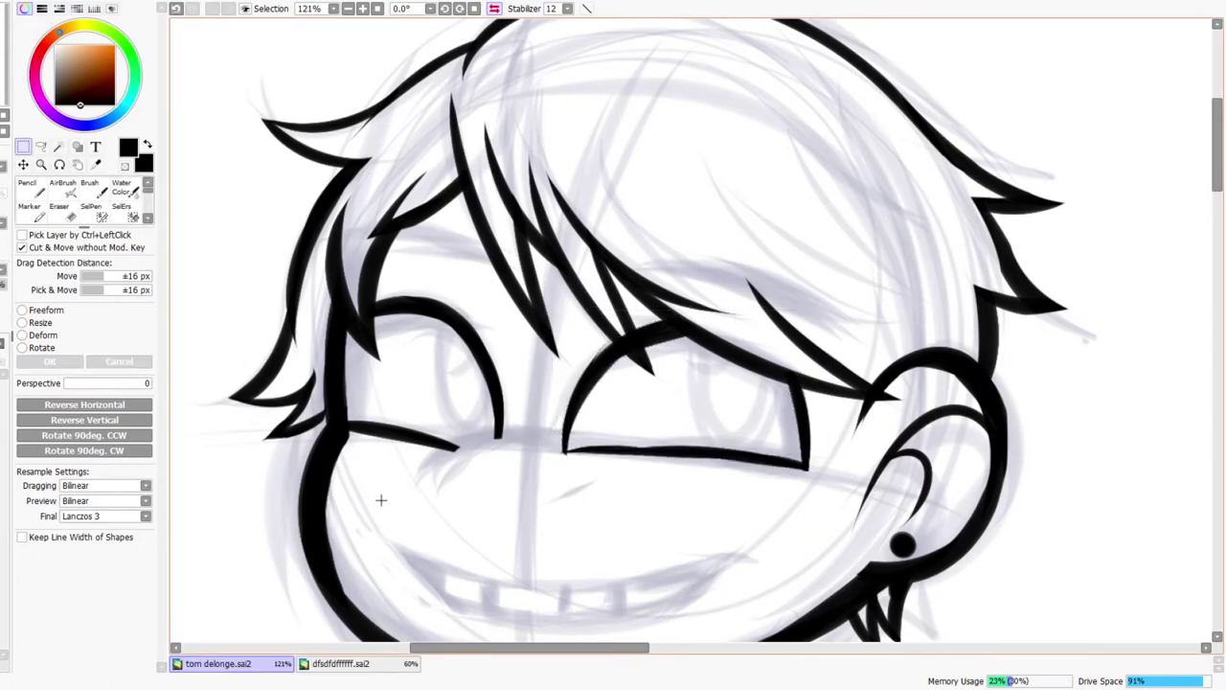
- Check the head in normal and mirrored view, then thicken the inner half of the ear-side eye's lower lid
key(ctrl+space)
drag(576, 358, 563, 351)
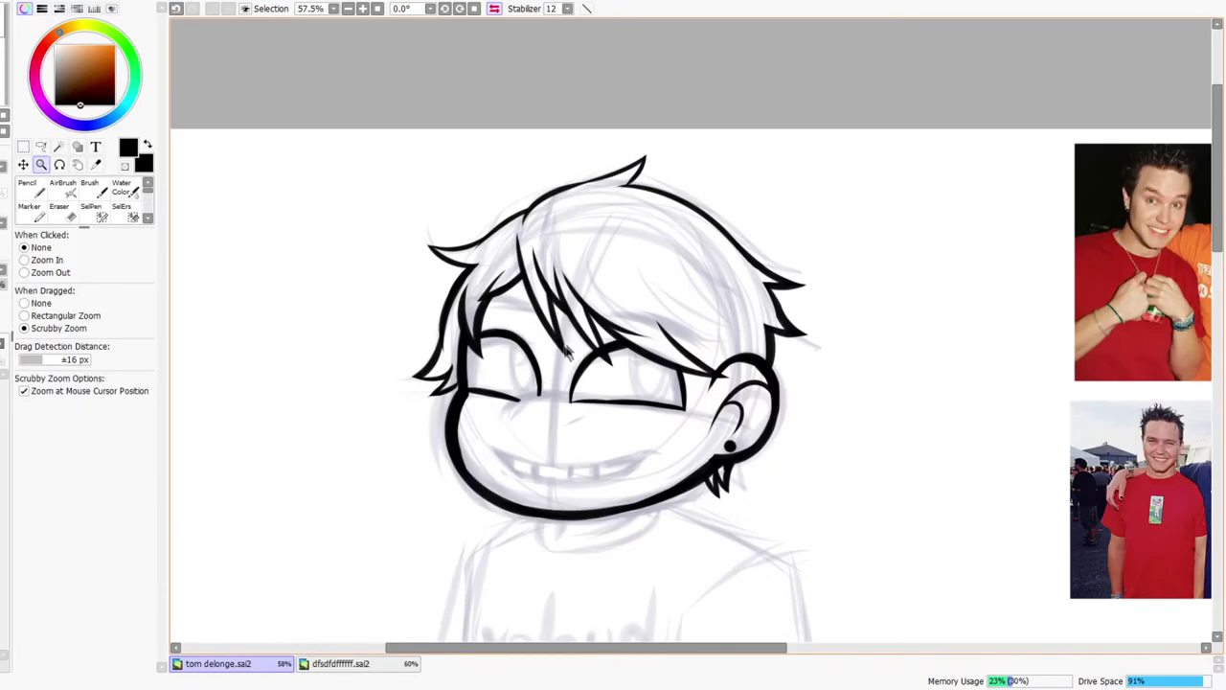
click(494, 10)
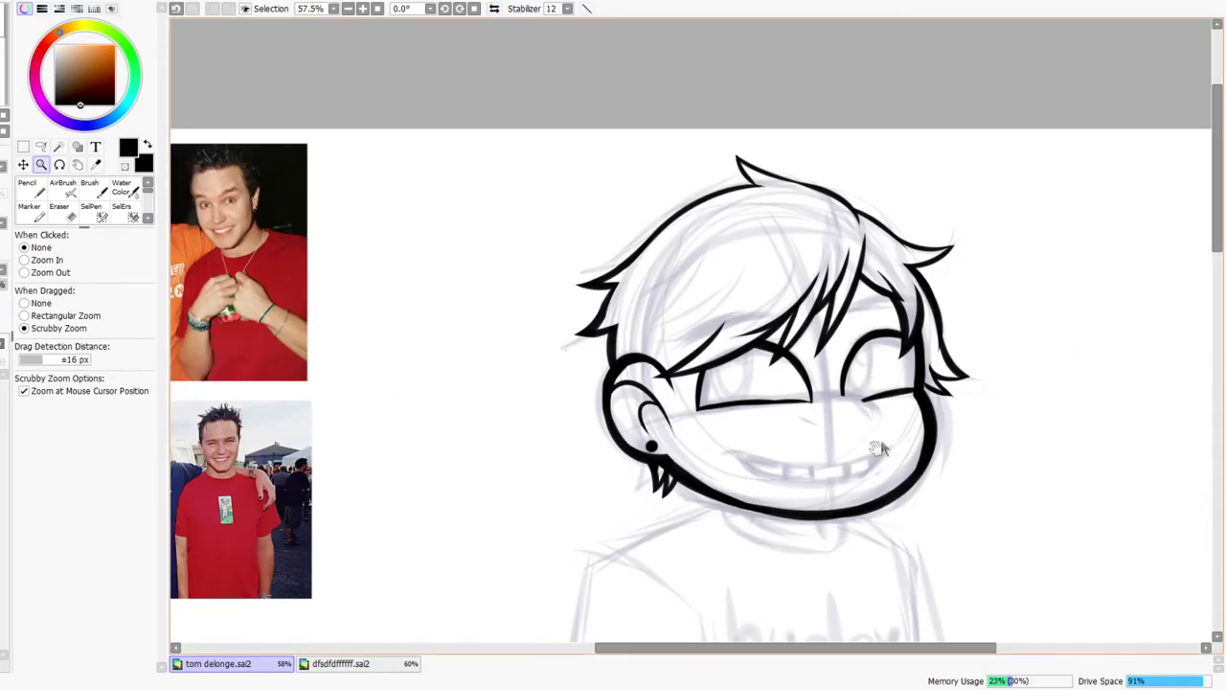
drag(906, 586, 878, 559)
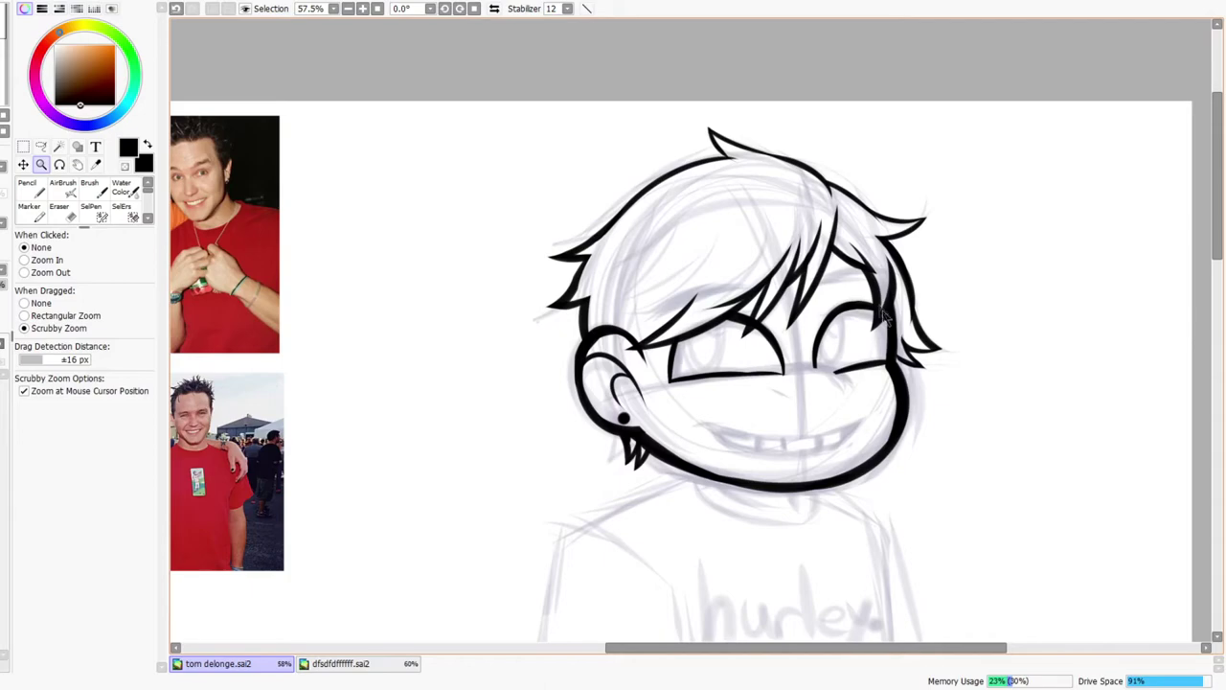
scroll(833, 358, up, 3)
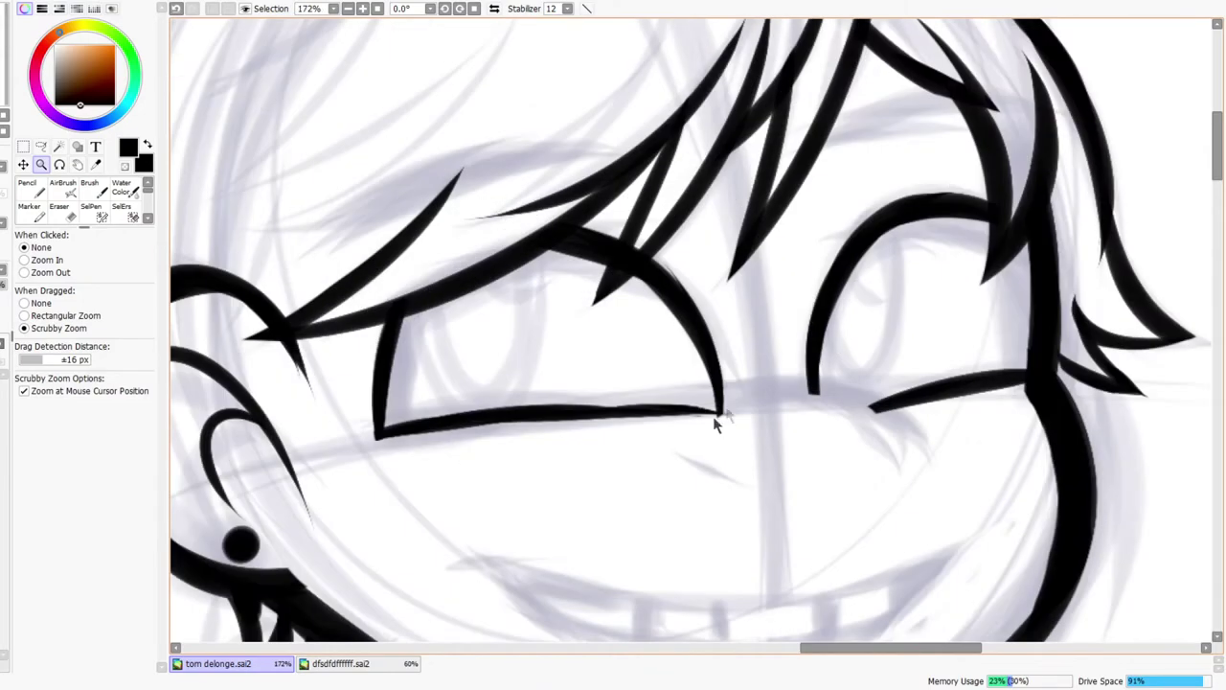
key(e)
click(494, 9)
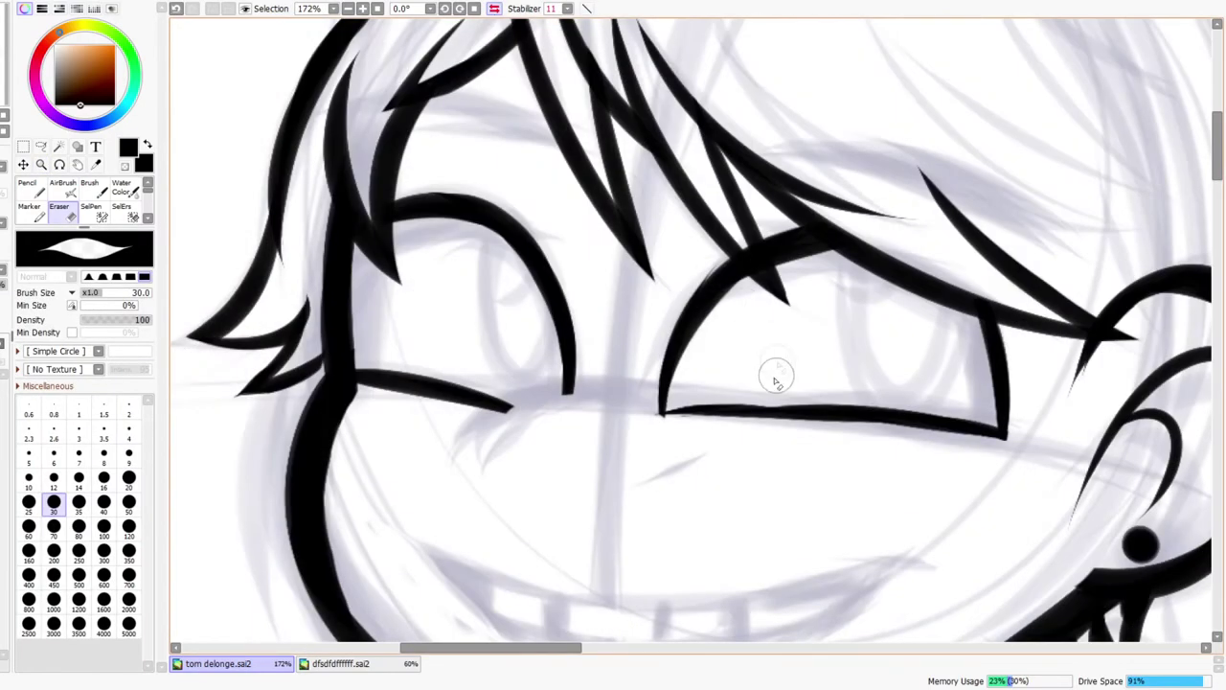
key(ctrl+space)
drag(705, 404, 728, 410)
key(n)
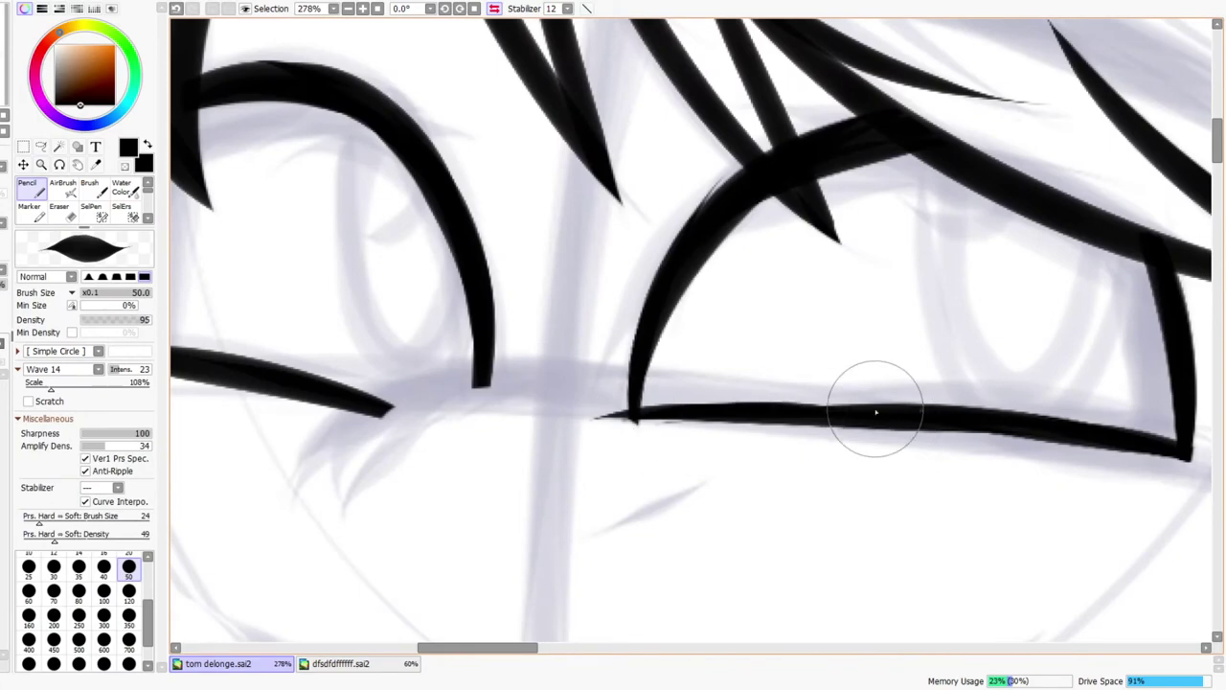
drag(596, 418, 815, 407)
mouse_move(657, 423)
mouse_down()
mouse_move(817, 405)
mouse_move(671, 416)
mouse_move(935, 411)
mouse_move(795, 415)
mouse_up()
- Erase the lower lid's pointed overshoot beyond the ear-side eye's inner corner and check the head at a smaller scale
key(ctrl+space)
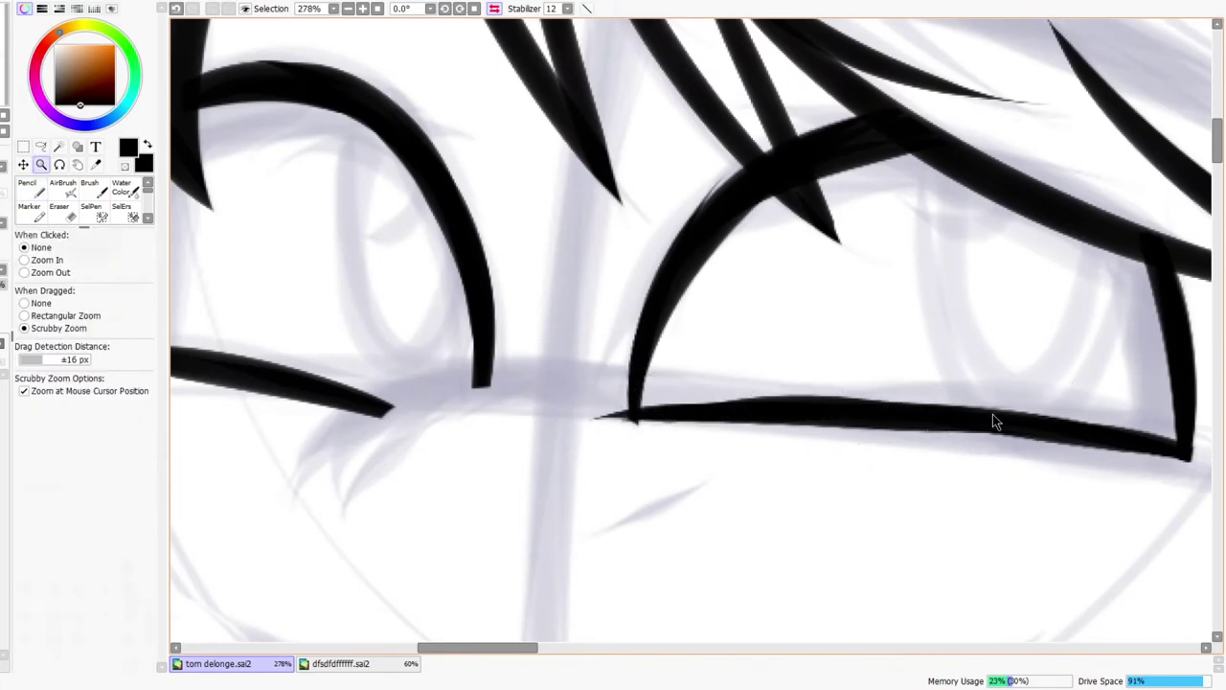
drag(987, 414, 962, 417)
scroll(883, 553, up, 3)
key(e)
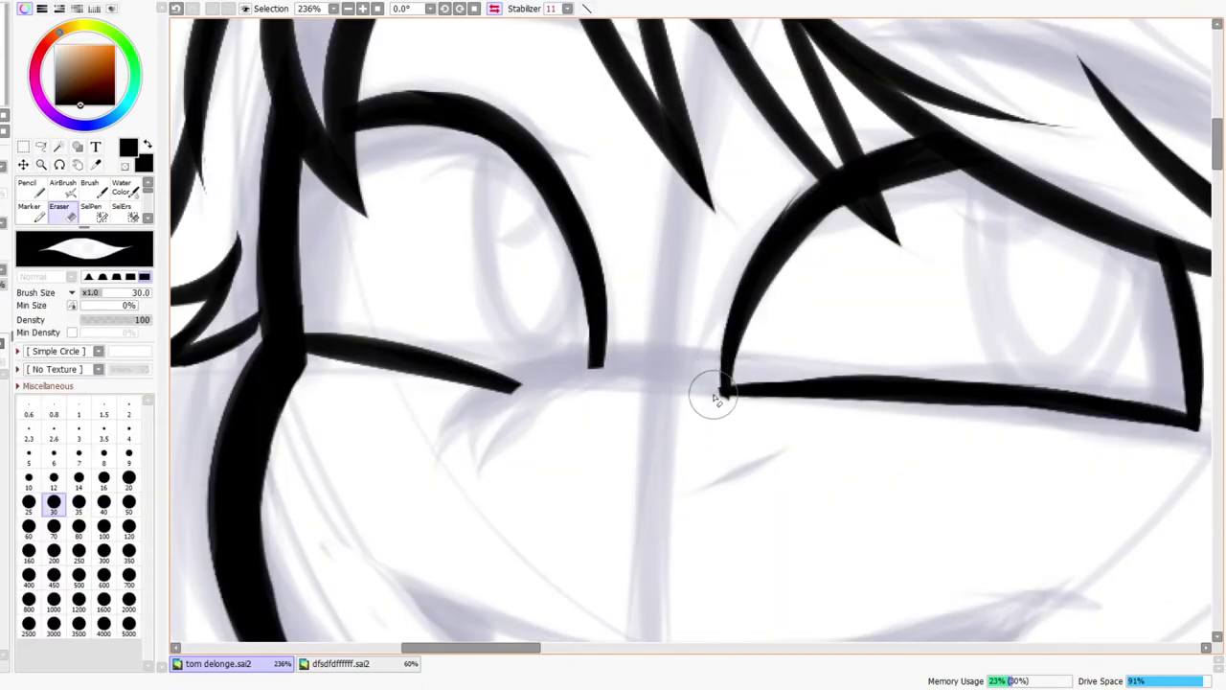
key(z)
scroll(763, 414, down, 9)
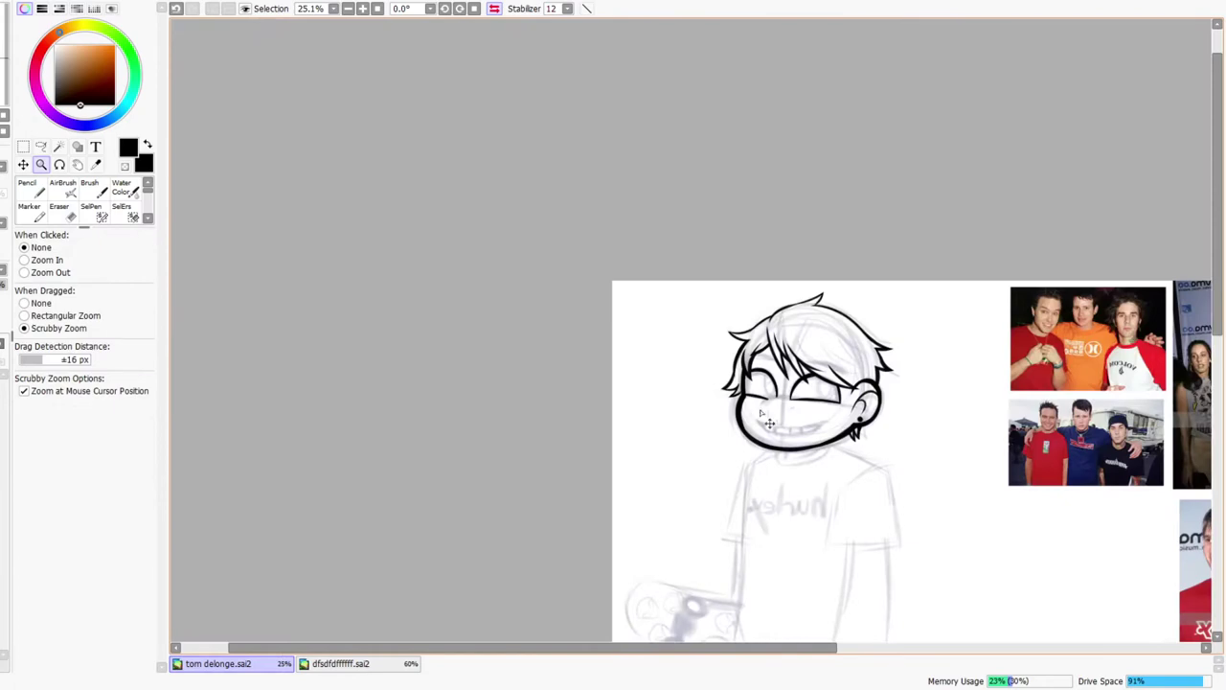
- Try to ink the nose as a curve from the ear-side eye's inner corner over the bridge in the unmirrored view
key(h)
scroll(588, 419, up, 5)
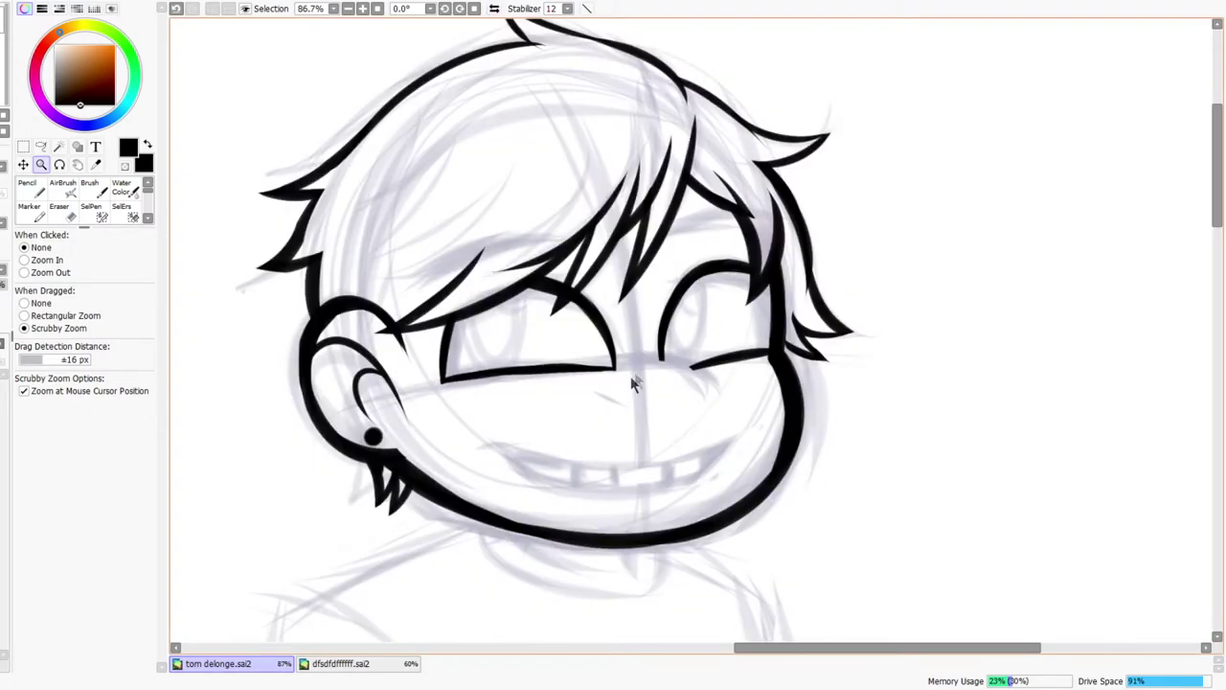
mouse_move(642, 372)
mouse_down()
mouse_move(622, 374)
mouse_move(694, 330)
mouse_up()
key(n)
drag(571, 393, 870, 451)
key(ctrl+z)
mouse_move(582, 387)
mouse_down()
mouse_move(780, 420)
mouse_move(828, 490)
mouse_up()
key(z)
scroll(793, 511, down, 6)
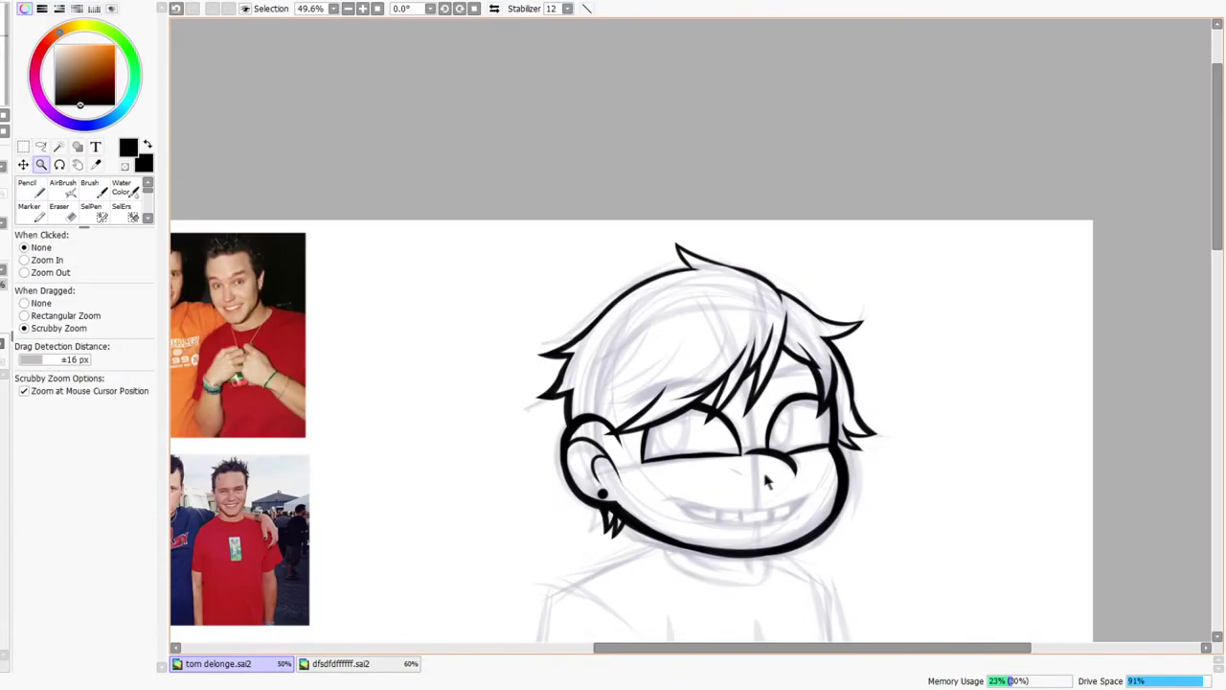
- Ink the nose in mirrored view as a curved bridge between the eyes, with a short tapered nostril stroke beneath
click(494, 8)
scroll(635, 469, up, 6)
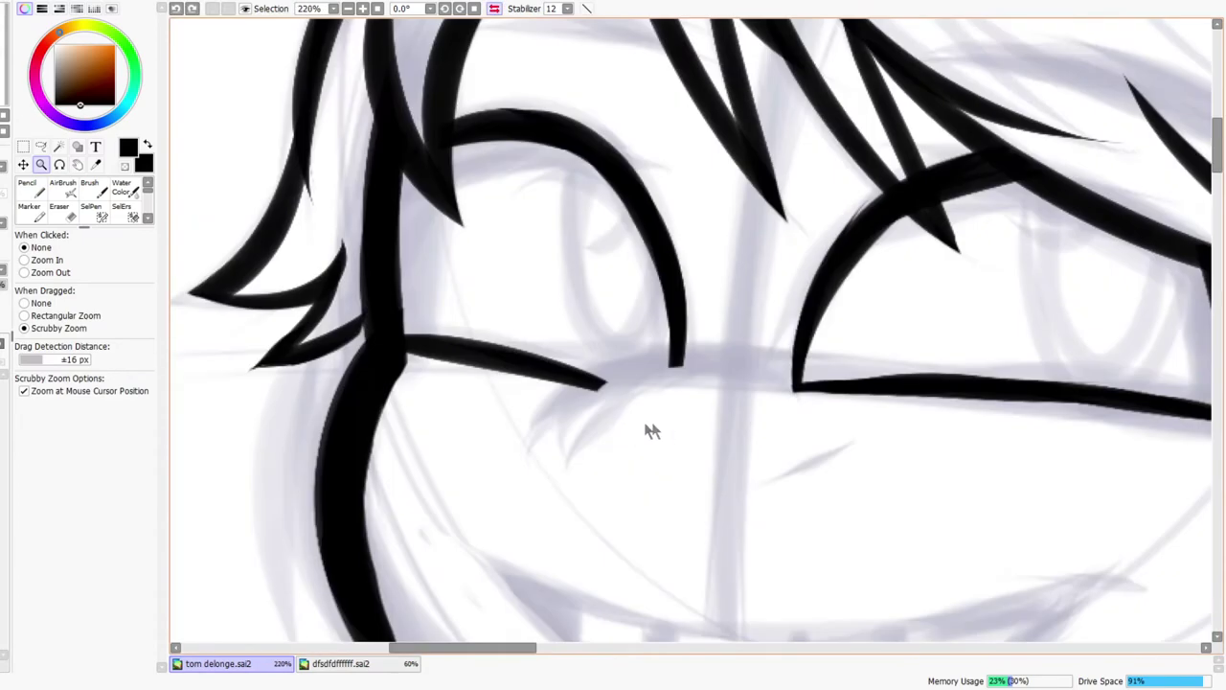
key(n)
mouse_move(670, 390)
mouse_down()
mouse_move(587, 462)
mouse_move(617, 423)
mouse_move(700, 407)
mouse_move(731, 376)
mouse_move(770, 406)
mouse_up()
key(ctrl+z)
mouse_move(603, 393)
mouse_down()
mouse_move(725, 366)
mouse_move(642, 401)
mouse_move(701, 375)
mouse_move(821, 422)
mouse_up()
mouse_move(764, 489)
mouse_down()
mouse_move(872, 433)
mouse_move(860, 432)
mouse_up()
- Compare the nose in normal and mirrored view, and erase stray ink under the nose bridge near the inner eye corners
key(ctrl+space)
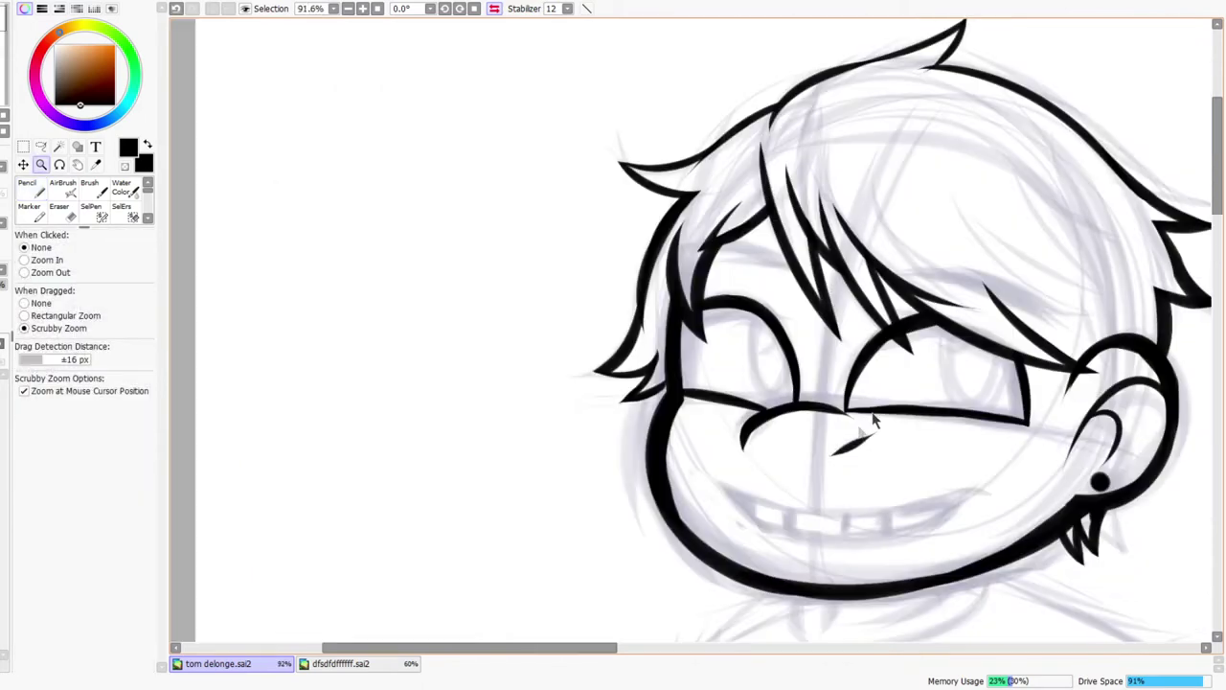
scroll(888, 404, down, 4)
scroll(920, 400, up, 5)
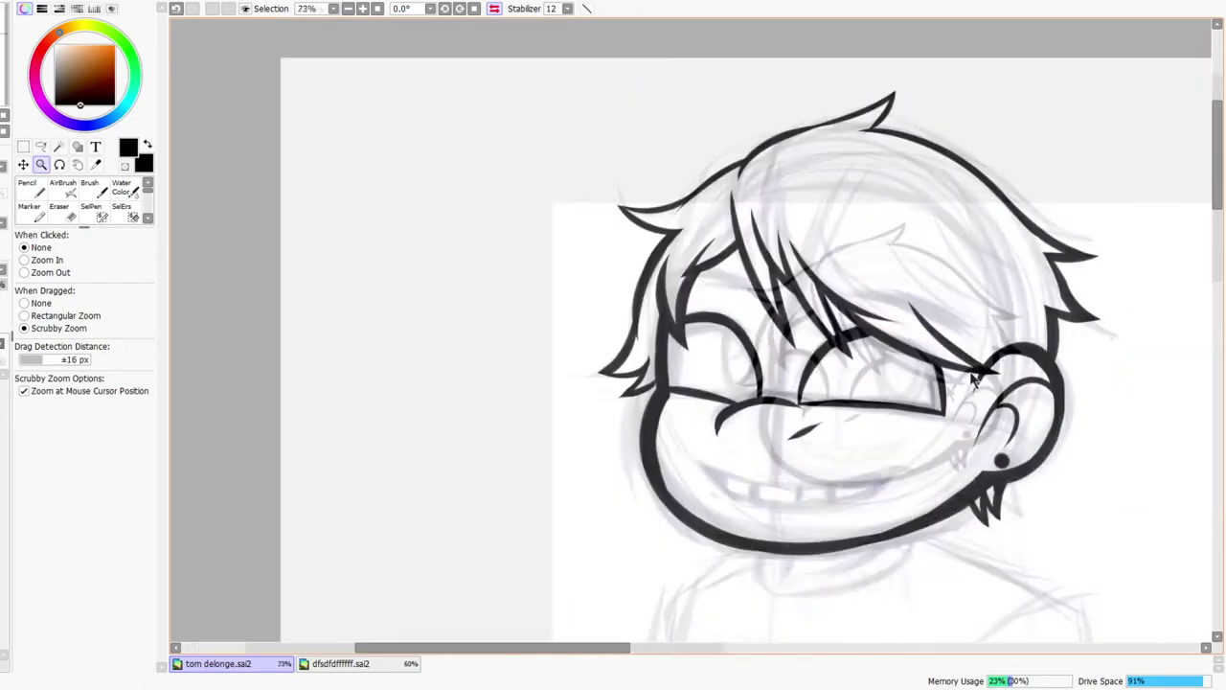
click(496, 11)
mouse_move(665, 408)
mouse_down()
mouse_move(648, 417)
mouse_move(756, 379)
mouse_move(838, 390)
mouse_move(761, 388)
mouse_up()
key(ctrl+z)
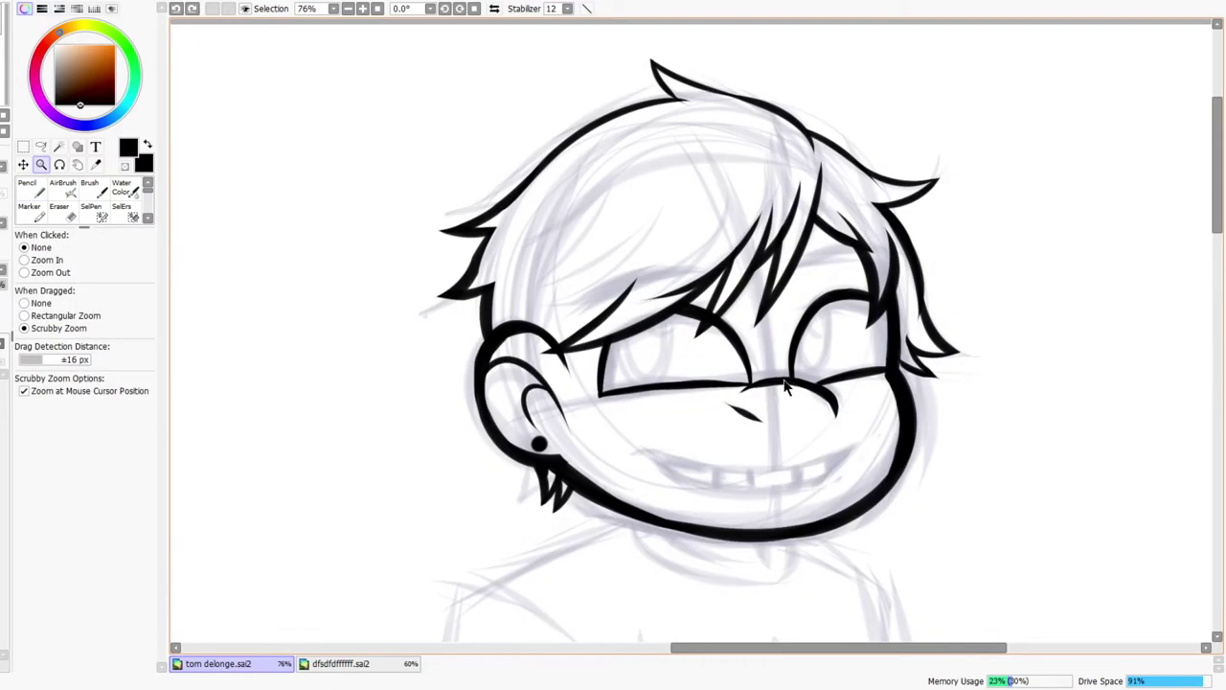
mouse_move(782, 379)
mouse_down()
mouse_move(769, 403)
mouse_move(787, 353)
mouse_up()
click(495, 9)
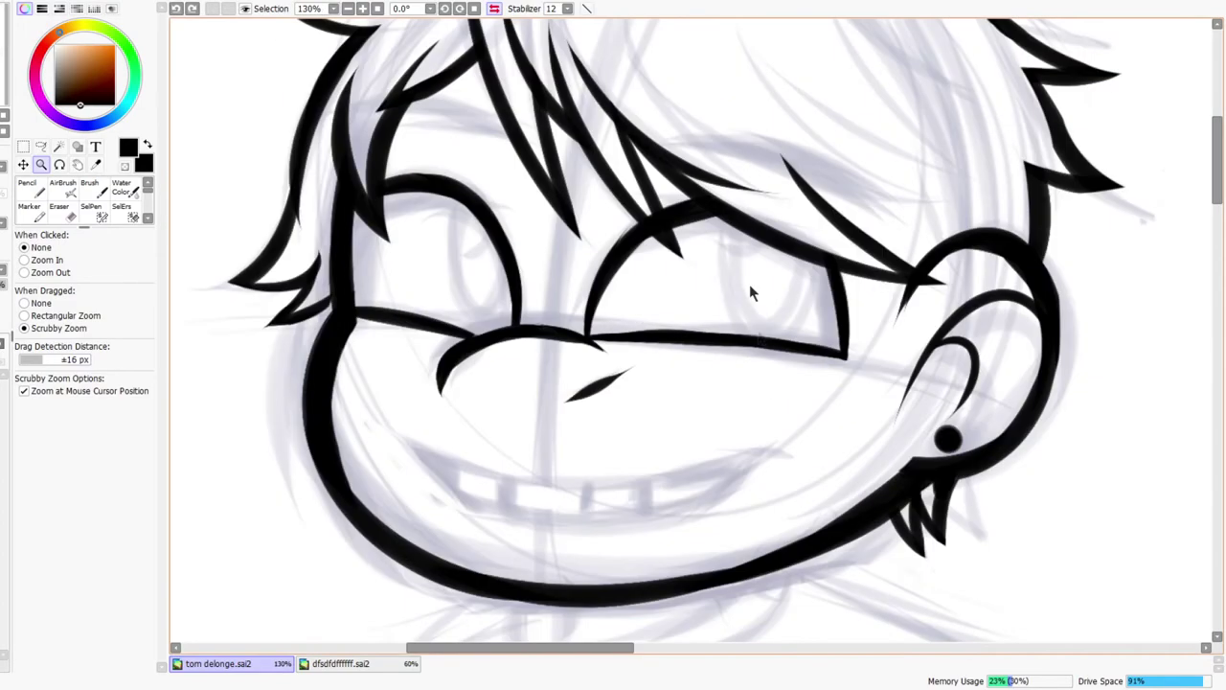
drag(749, 283, 672, 380)
key(e)
drag(511, 353, 618, 332)
- Thicken and smooth the ear-side eye's lower lid along its whole length in the unmirrored view
key(ctrl+space)
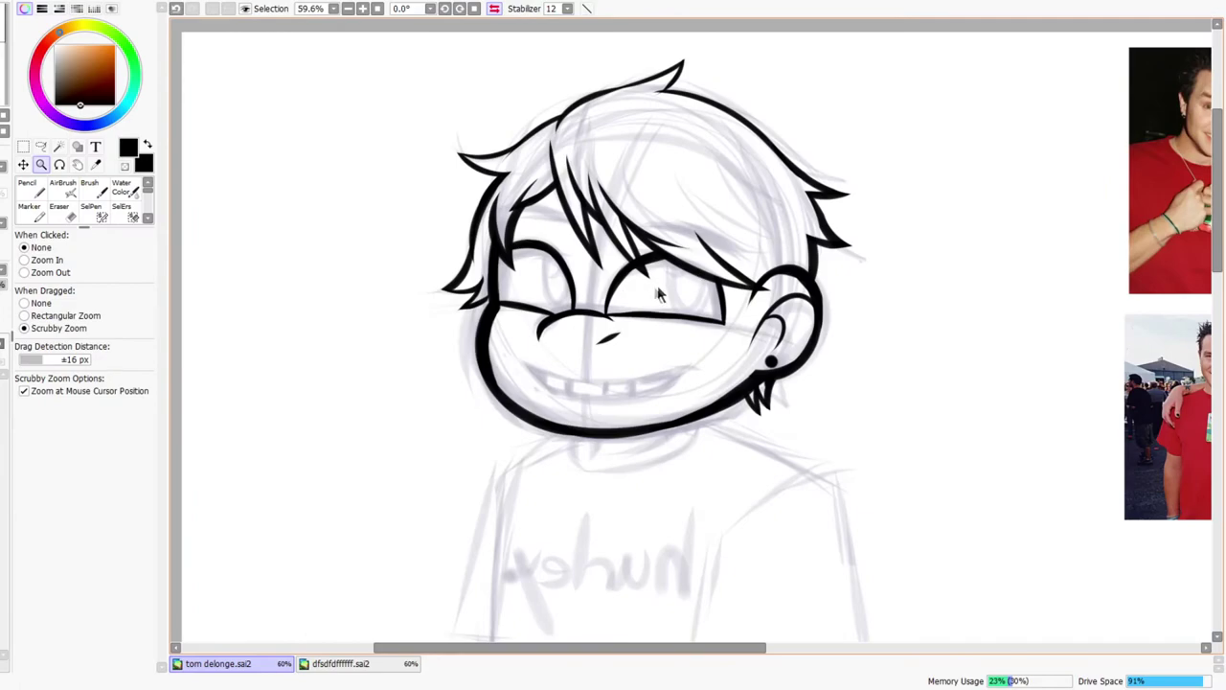
drag(684, 295, 674, 293)
key(h)
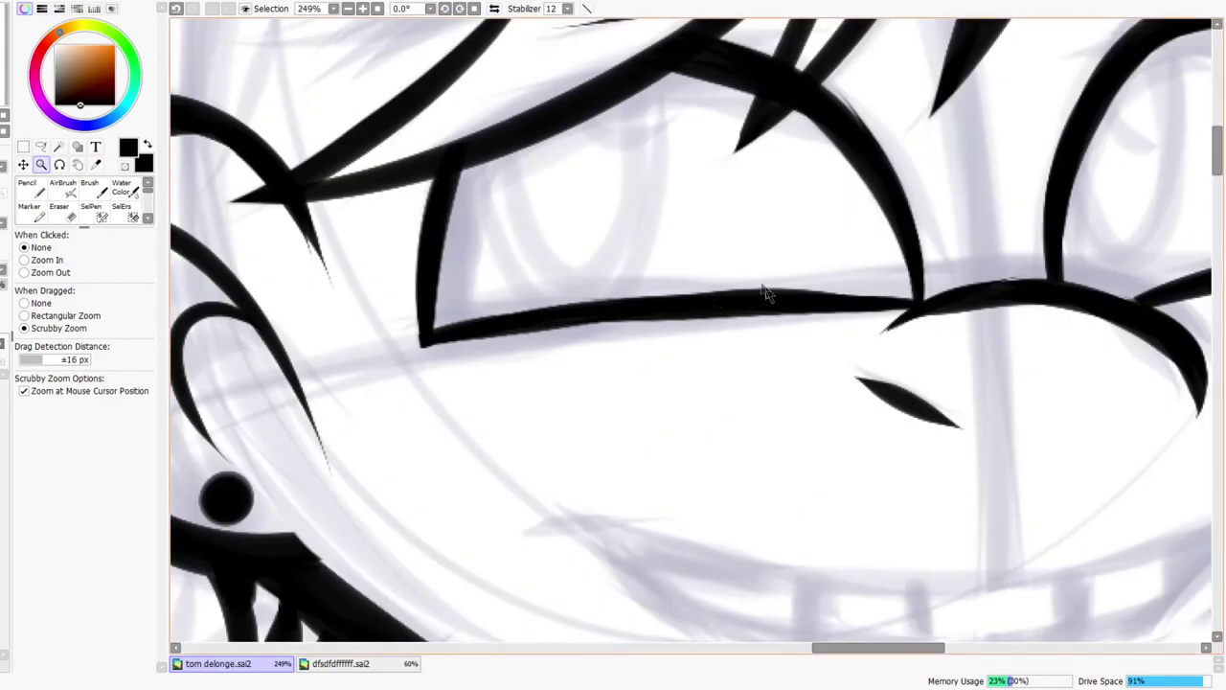
key(n)
mouse_move(910, 303)
mouse_down()
mouse_move(787, 296)
mouse_move(820, 298)
mouse_move(422, 342)
mouse_up()
drag(527, 319, 797, 293)
mouse_move(605, 305)
mouse_down()
mouse_move(714, 288)
mouse_move(703, 282)
mouse_up()
key(z)
mouse_move(835, 246)
mouse_down()
mouse_move(853, 237)
mouse_move(811, 239)
mouse_move(807, 275)
mouse_up()
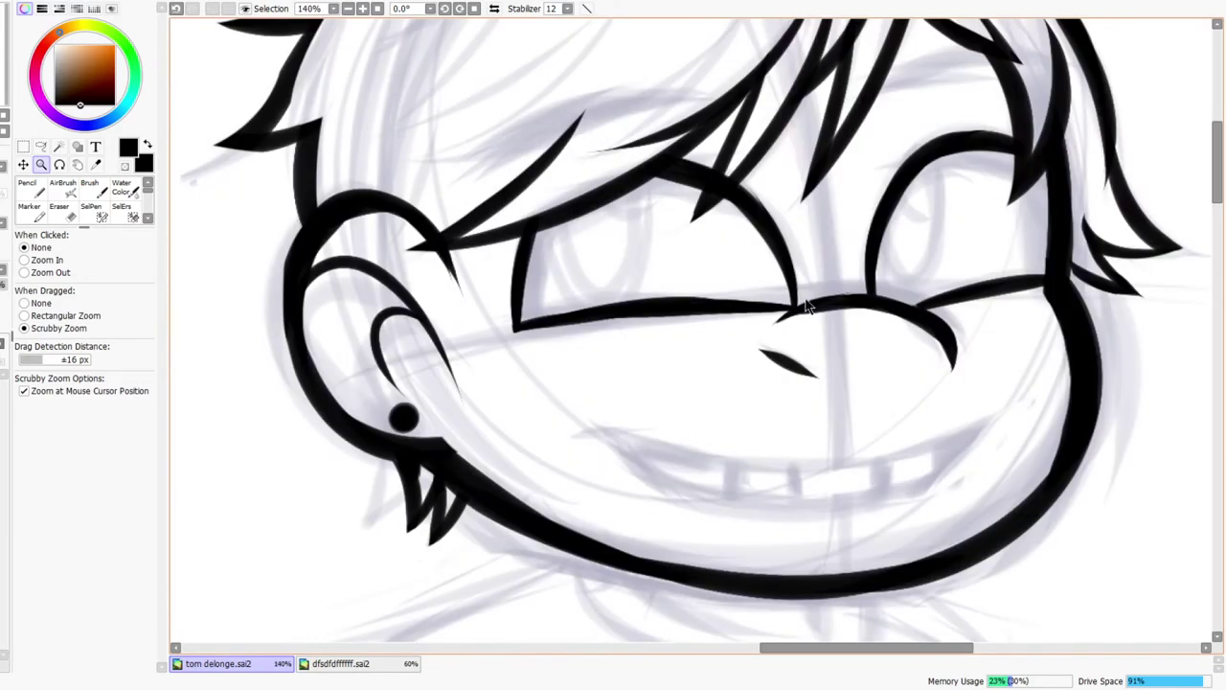
drag(801, 297, 785, 311)
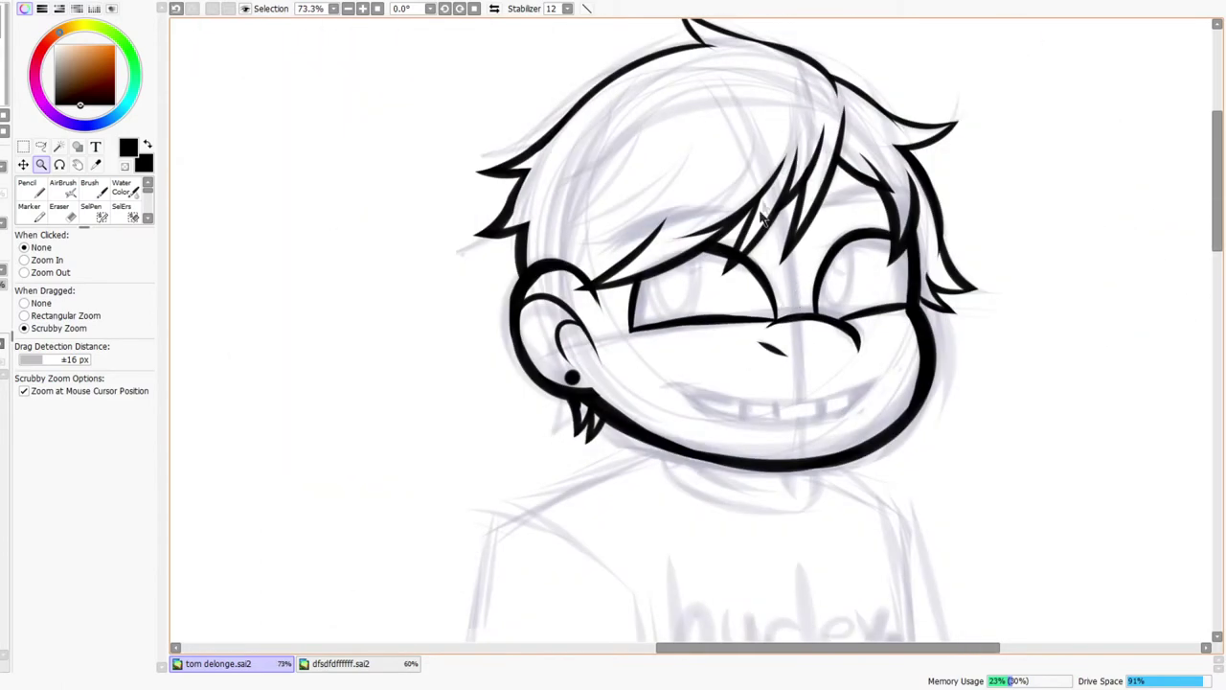
drag(763, 218, 706, 323)
key(e)
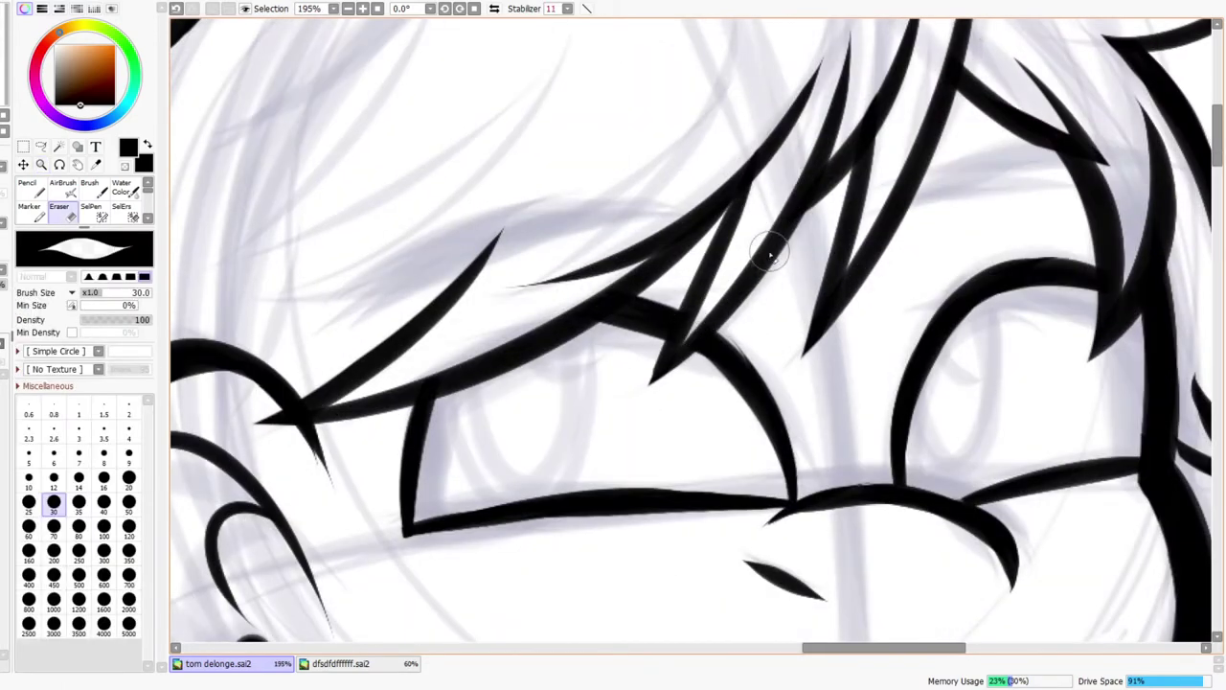
key(z)
drag(842, 239, 830, 243)
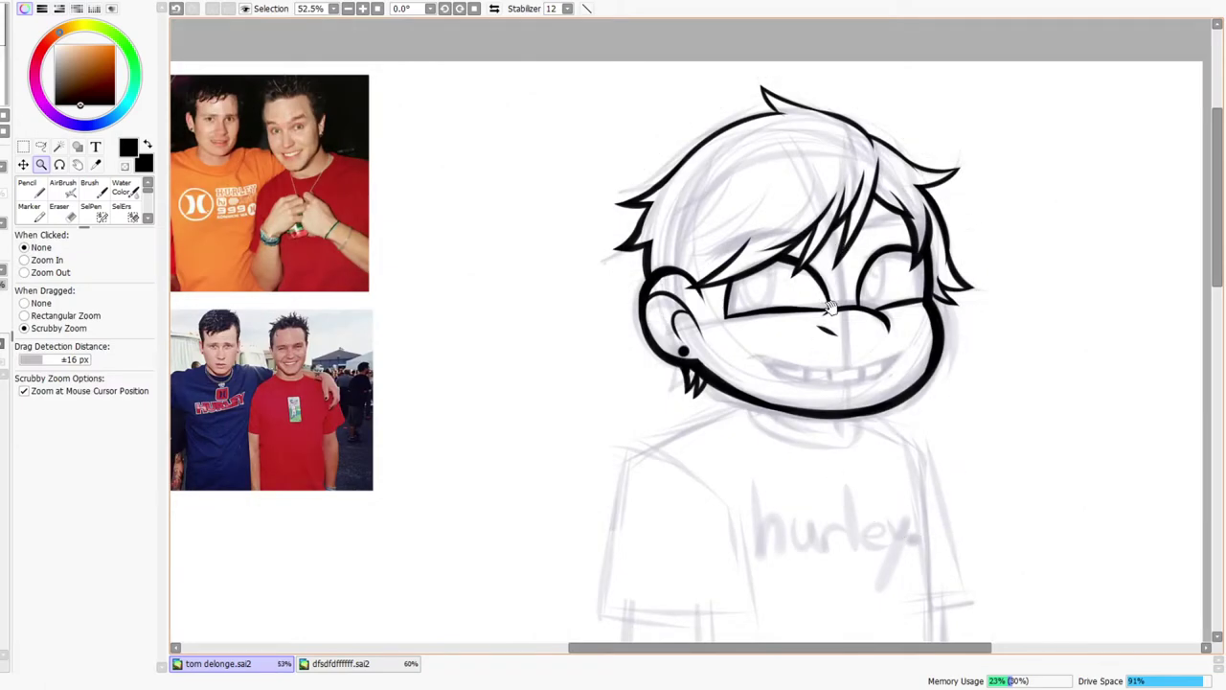
- Lasso the ear-side eye and deform its outline so the inner corner sits slightly farther from the nose bridge
drag(817, 401, 794, 408)
mouse_move(873, 275)
mouse_down()
mouse_move(858, 321)
mouse_move(889, 262)
mouse_up()
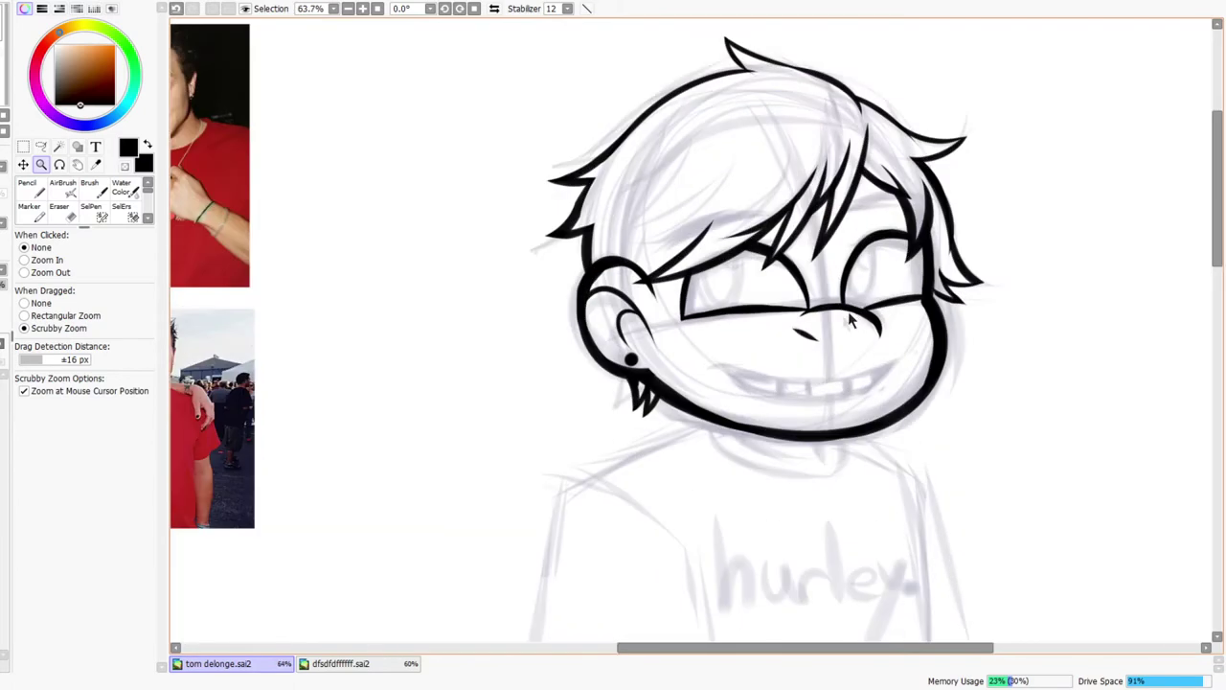
drag(849, 322, 847, 311)
key(a)
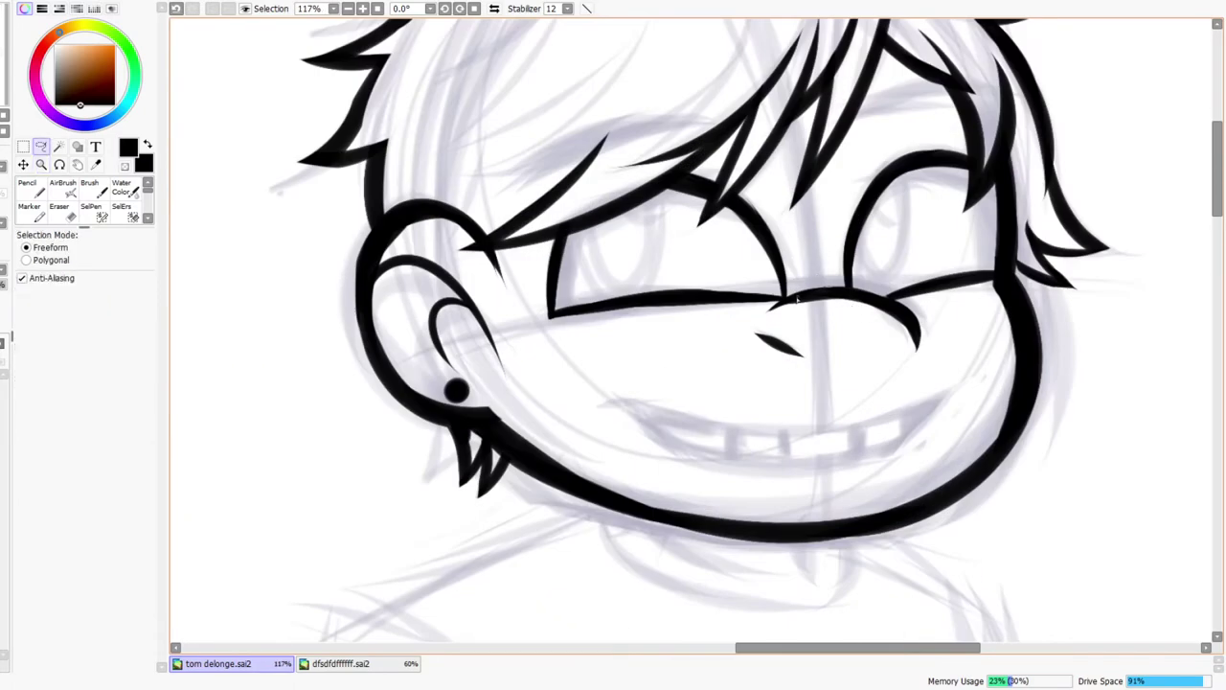
drag(585, 180, 814, 230)
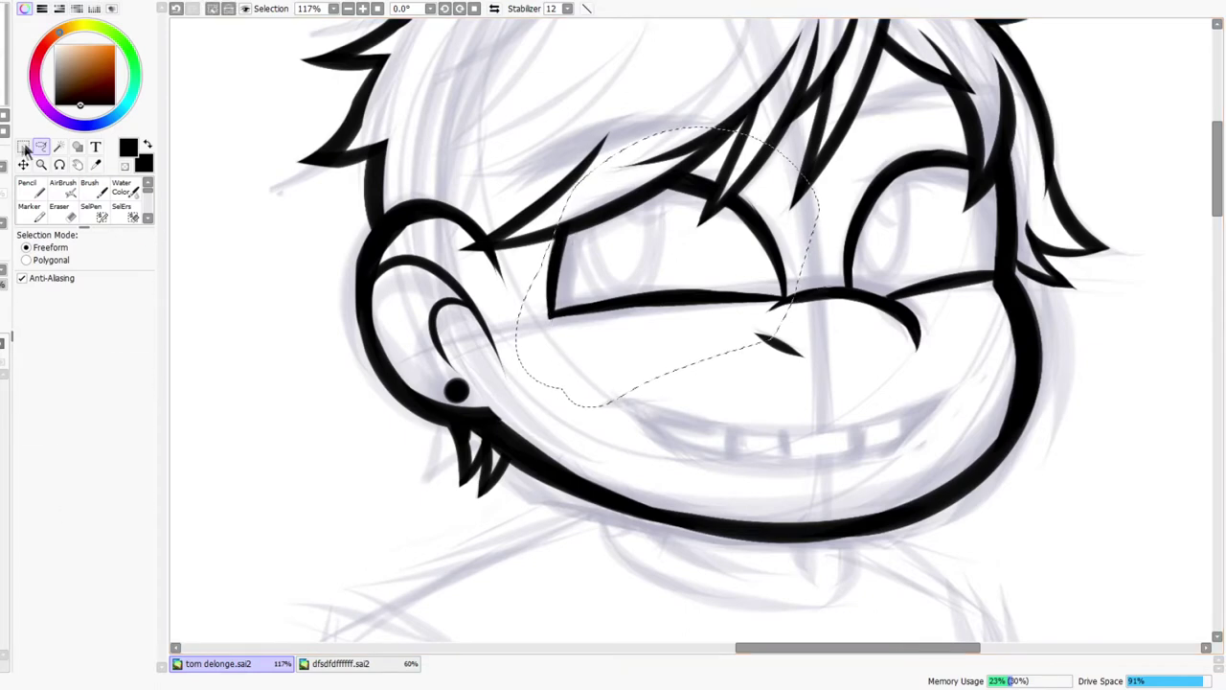
key(ctrl+t)
click(42, 335)
mouse_move(796, 342)
mouse_down()
mouse_move(798, 364)
mouse_move(785, 340)
mouse_up()
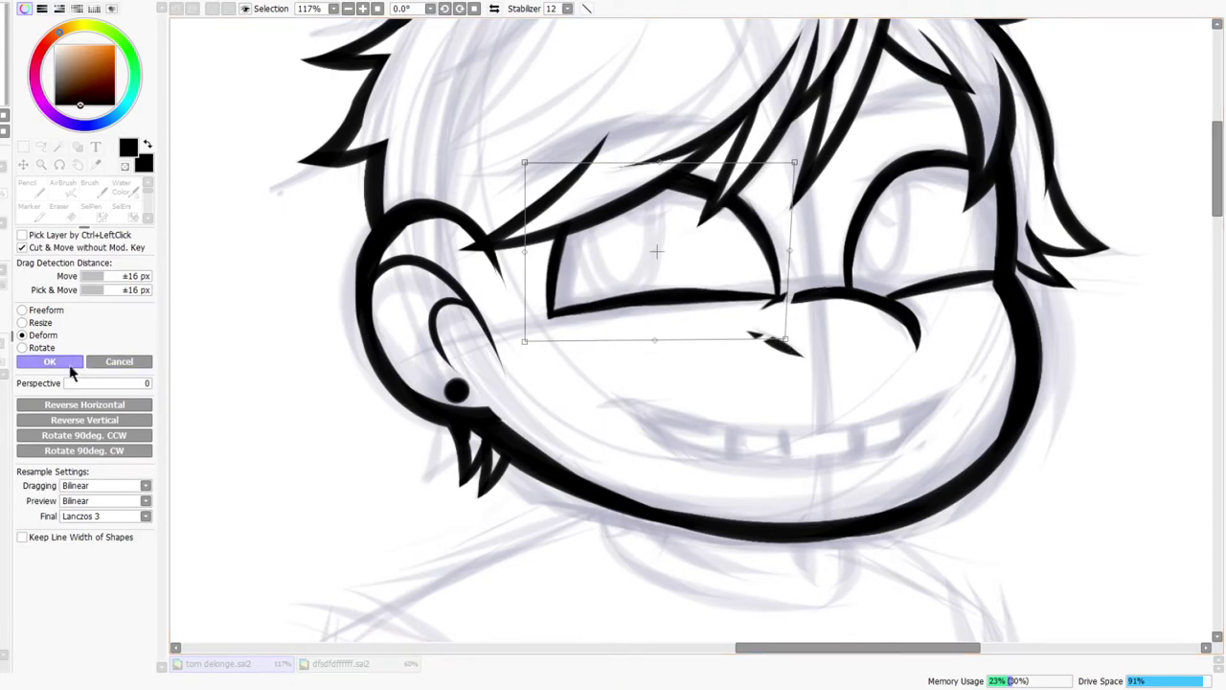
click(69, 365)
key(ctrl+d)
- Erase the cut-off nostril fragment and the leftover ink between the ear-side eye's inner corner and the nose bridge
key(ctrl+space)
drag(811, 322, 852, 318)
key(e)
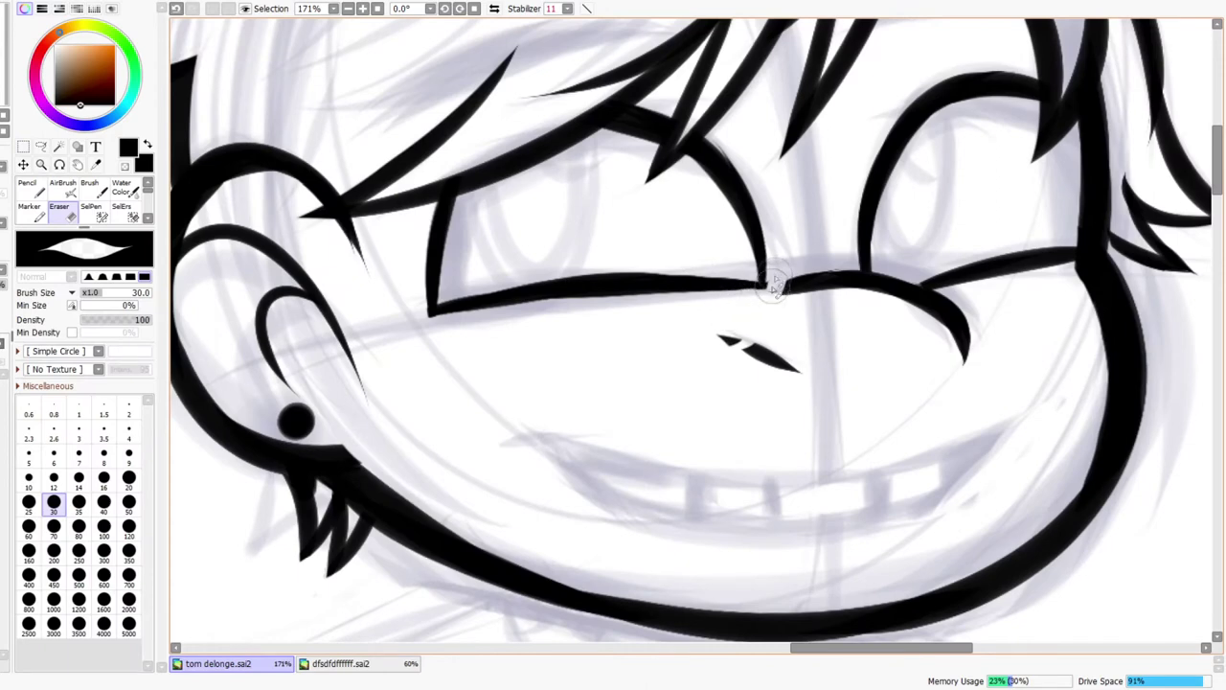
drag(734, 334, 733, 342)
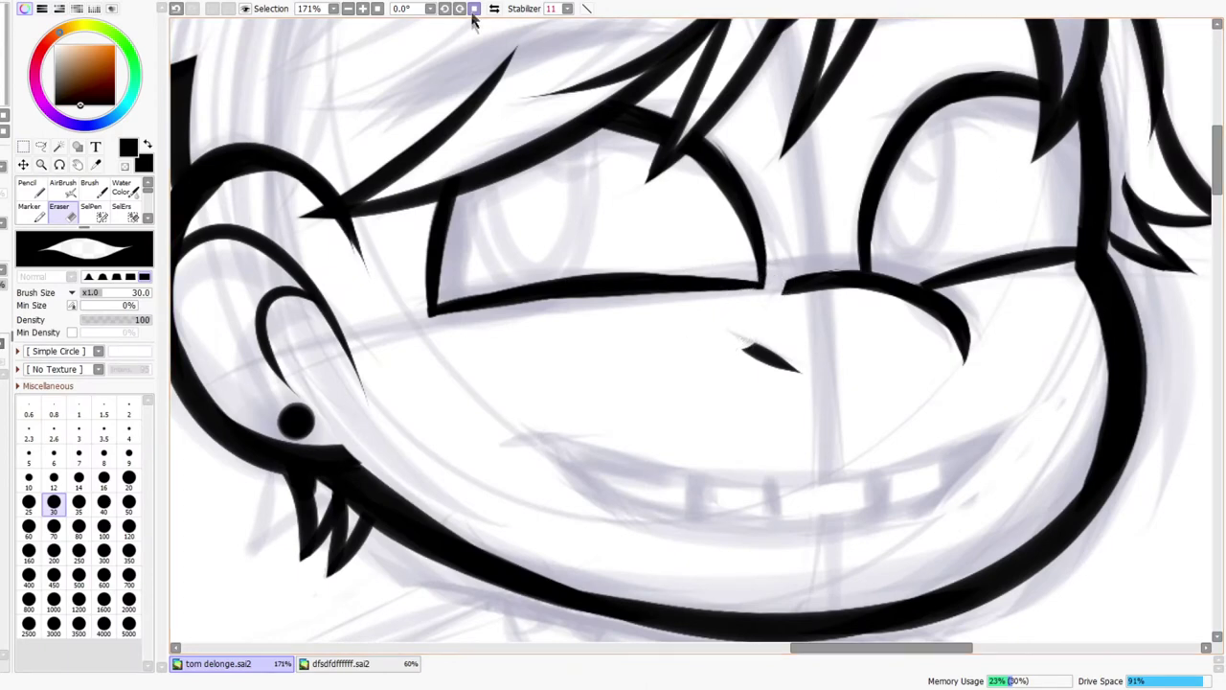
- In mirrored view, extend the nose bridge line past the ear-side eye's inner corner with a tapered end
click(495, 8)
key(n)
drag(569, 280, 652, 301)
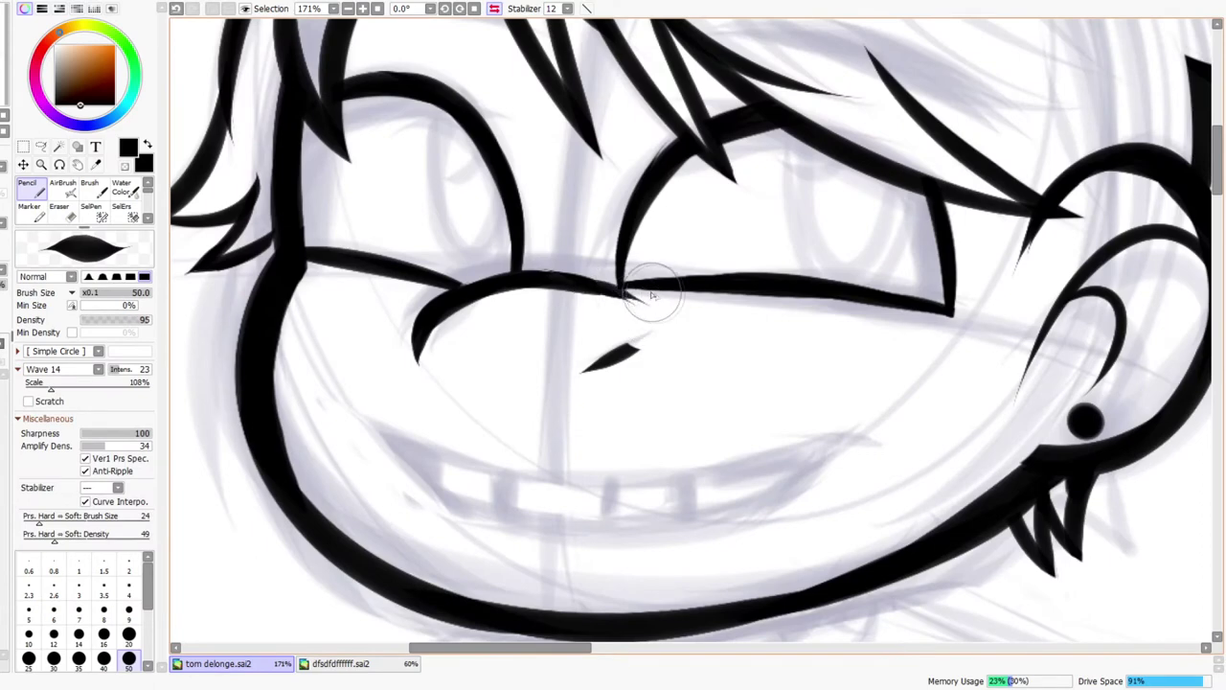
drag(565, 285, 682, 321)
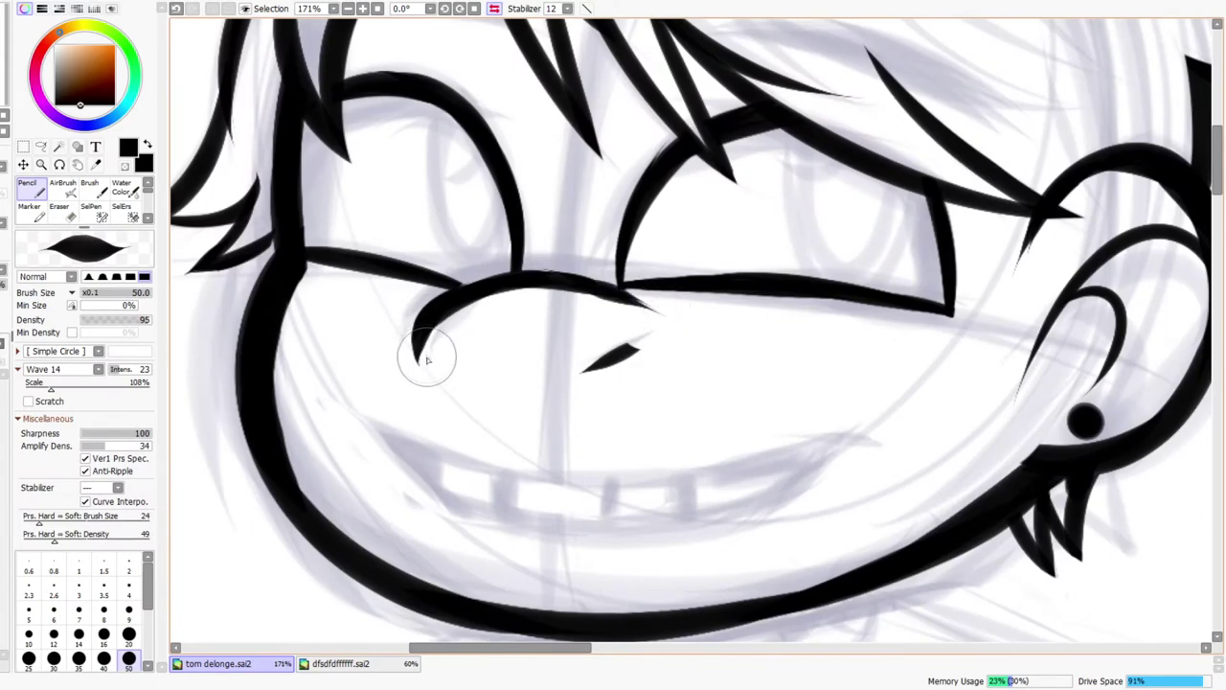
- Thicken the hooked outer end of the nose curve and trim its tip and inner edge
key(e)
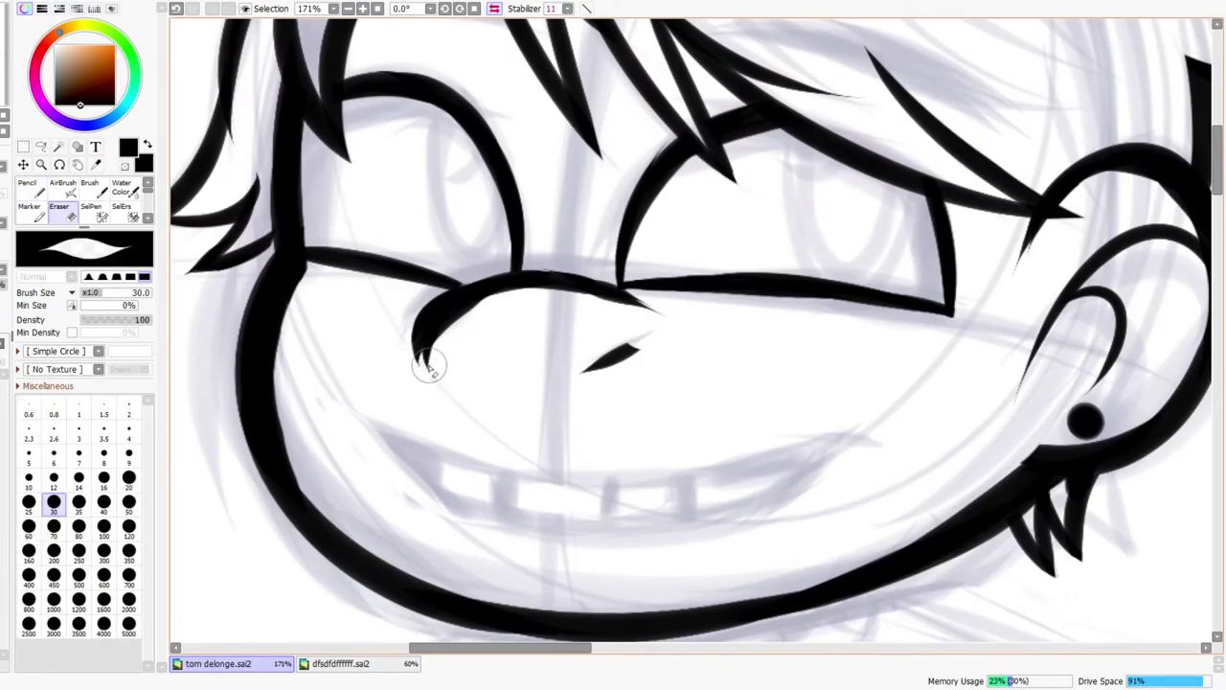
drag(450, 347, 511, 309)
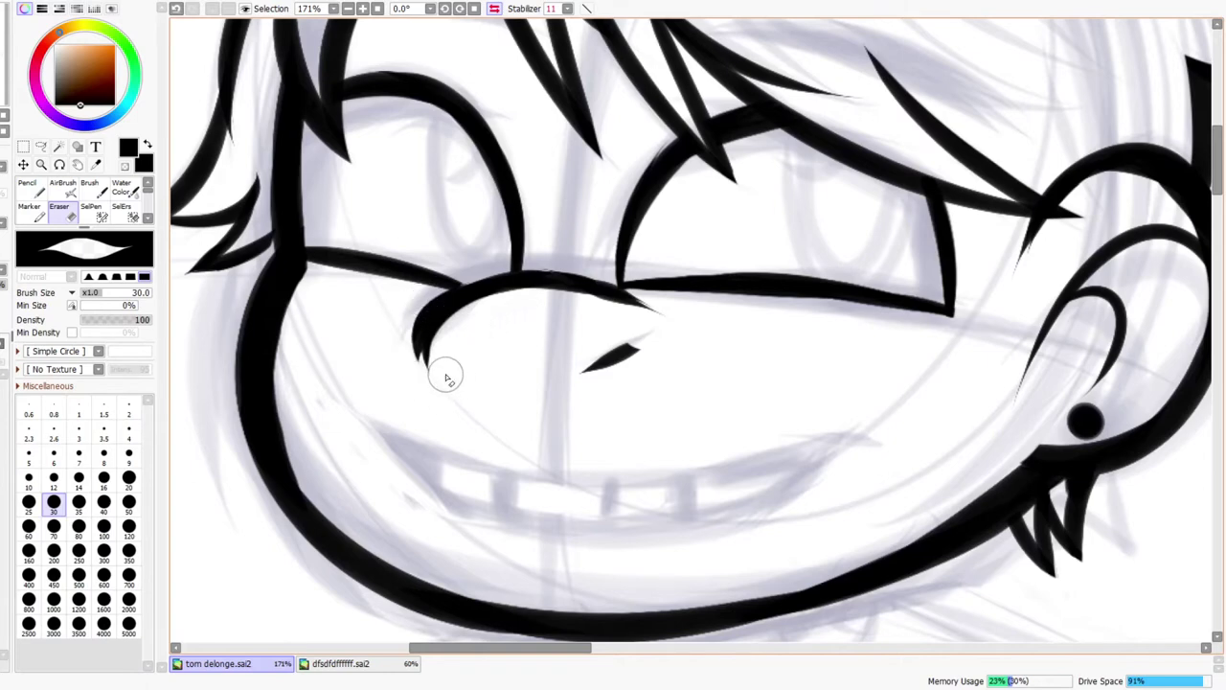
mouse_move(436, 383)
mouse_down()
mouse_move(424, 308)
mouse_move(472, 306)
mouse_move(410, 340)
mouse_move(468, 302)
mouse_up()
key(ctrl+space)
mouse_move(527, 262)
mouse_down()
mouse_move(462, 320)
mouse_move(476, 386)
mouse_up()
key(n)
mouse_move(411, 541)
mouse_down()
mouse_move(427, 473)
mouse_move(415, 551)
mouse_up()
mouse_move(423, 361)
mouse_down()
mouse_move(469, 385)
mouse_move(432, 372)
mouse_move(473, 361)
mouse_up()
key(e)
key(ctrl+space)
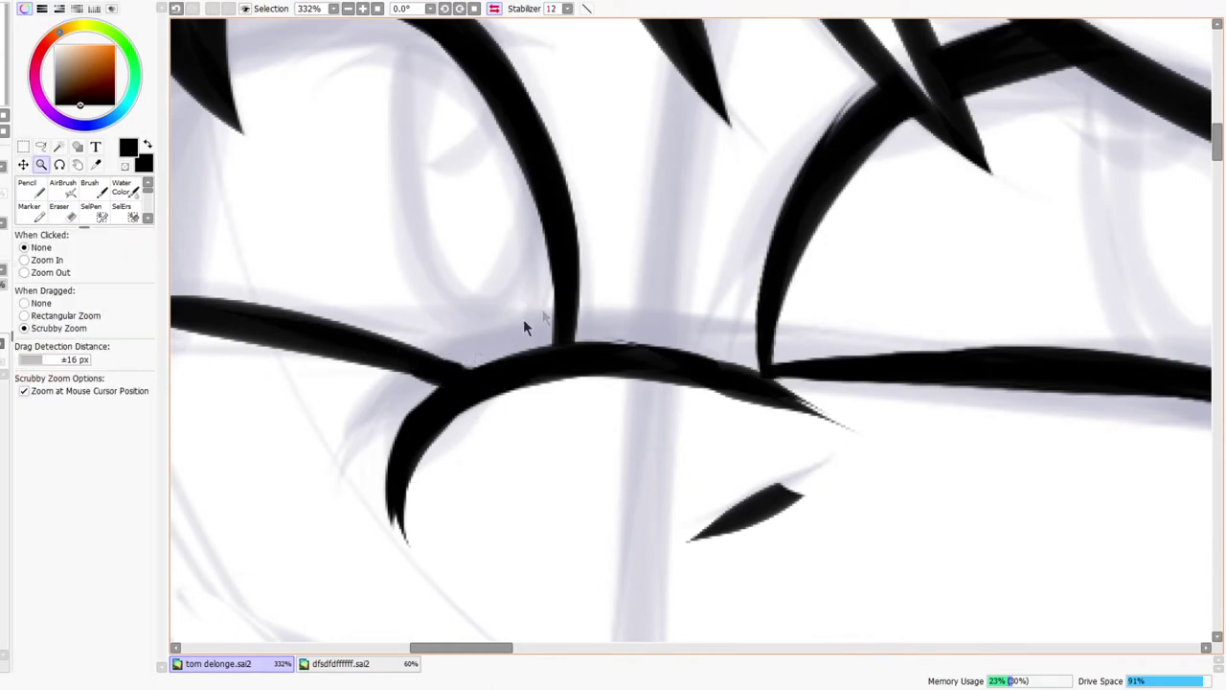
- Return to the unmirrored view and trim the nose bridge's tapered end and the upper edge of the nostril stroke
drag(546, 314, 495, 350)
click(494, 9)
drag(686, 320, 662, 349)
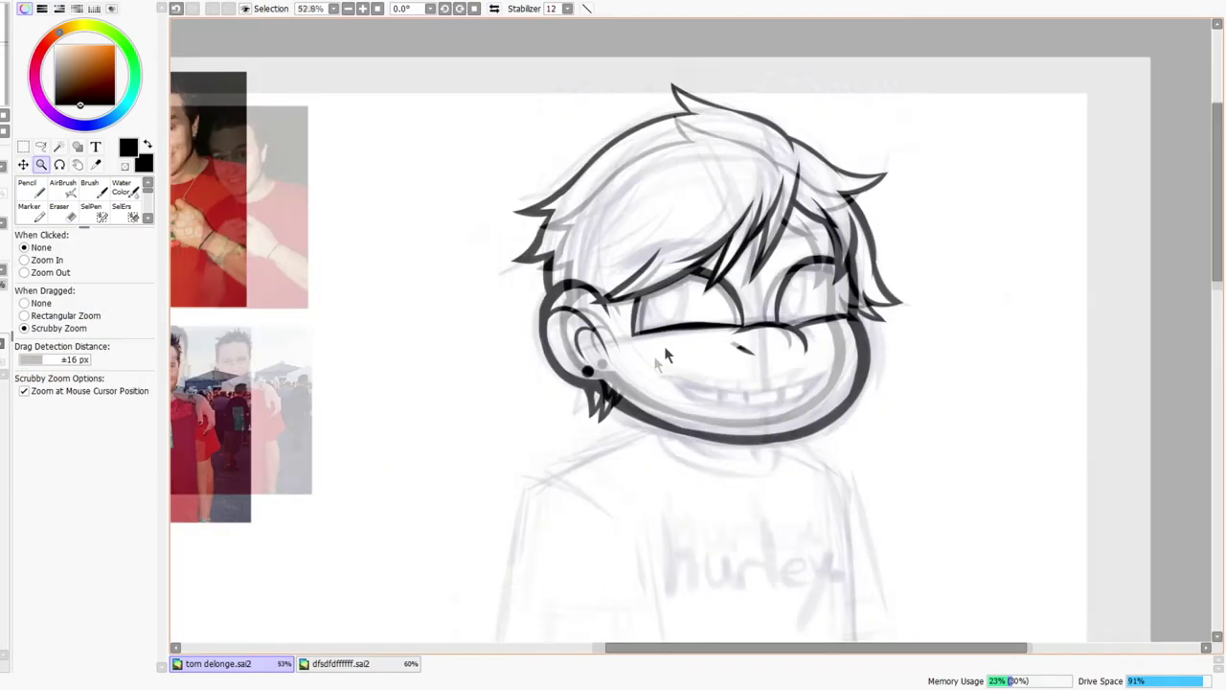
scroll(758, 345, up, 2)
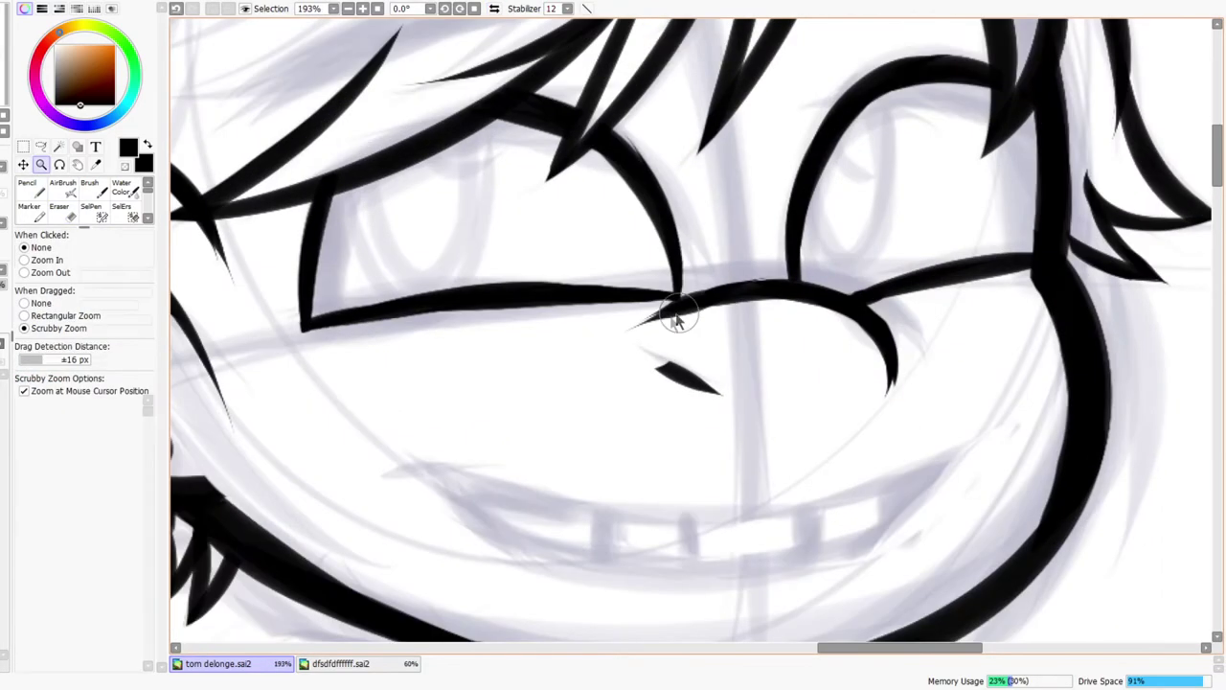
key(e)
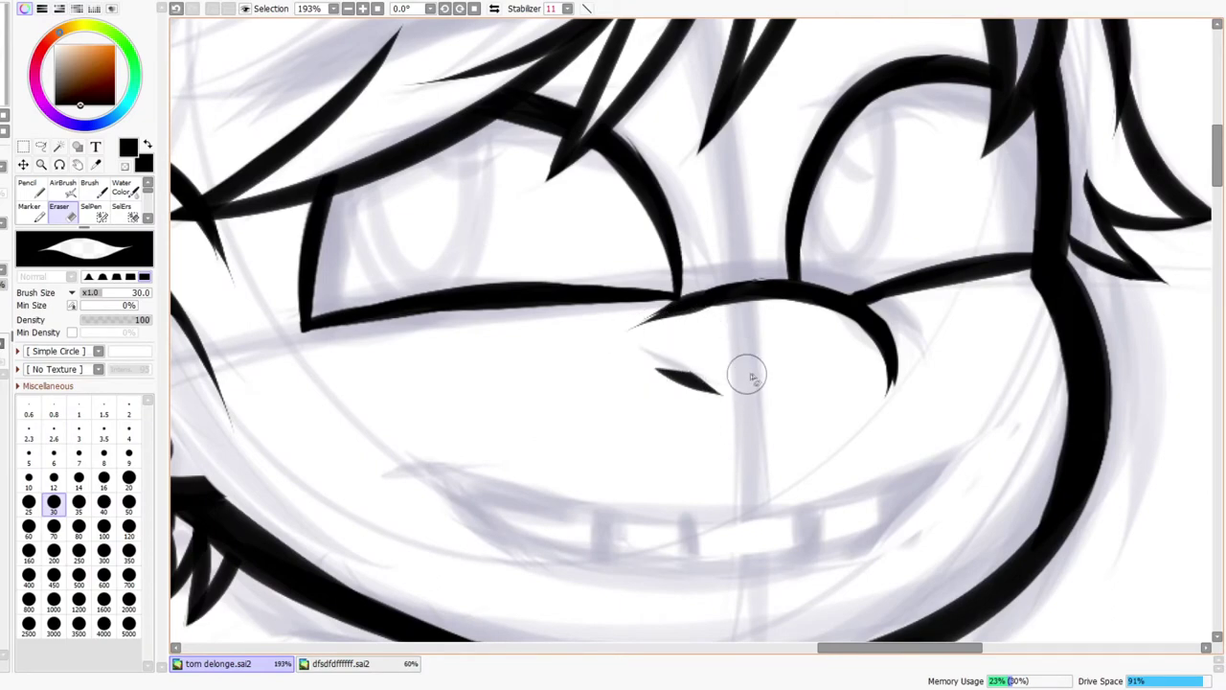
key(ctrl+space)
drag(738, 383, 699, 418)
scroll(735, 363, up, 2)
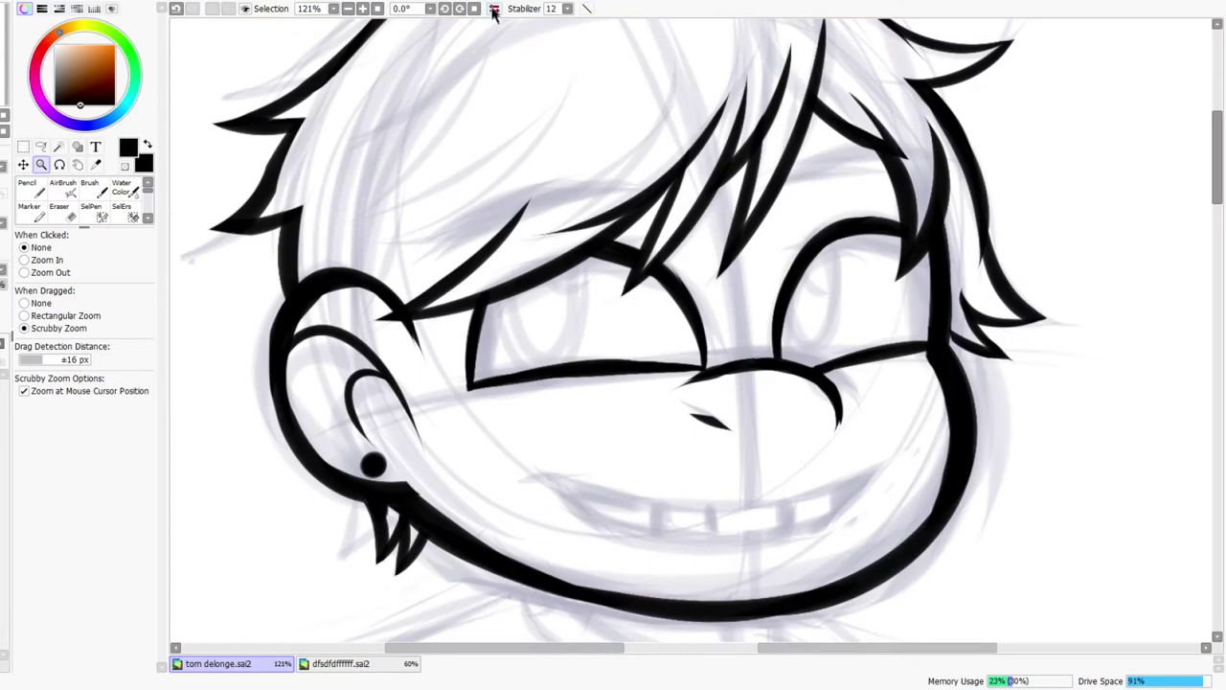
- In mirrored view, re-ink the nostril as a longer stroke tapered at both ends
click(494, 8)
drag(736, 407, 759, 400)
key(n)
drag(592, 449, 680, 416)
key(ctrl+z)
key(ctrl+z)
mouse_move(594, 446)
mouse_down()
mouse_move(696, 403)
mouse_move(675, 419)
mouse_up()
- Examine the inked face as a whole in mirrored view and in normal view
key(ctrl+space)
scroll(673, 449, down, 3)
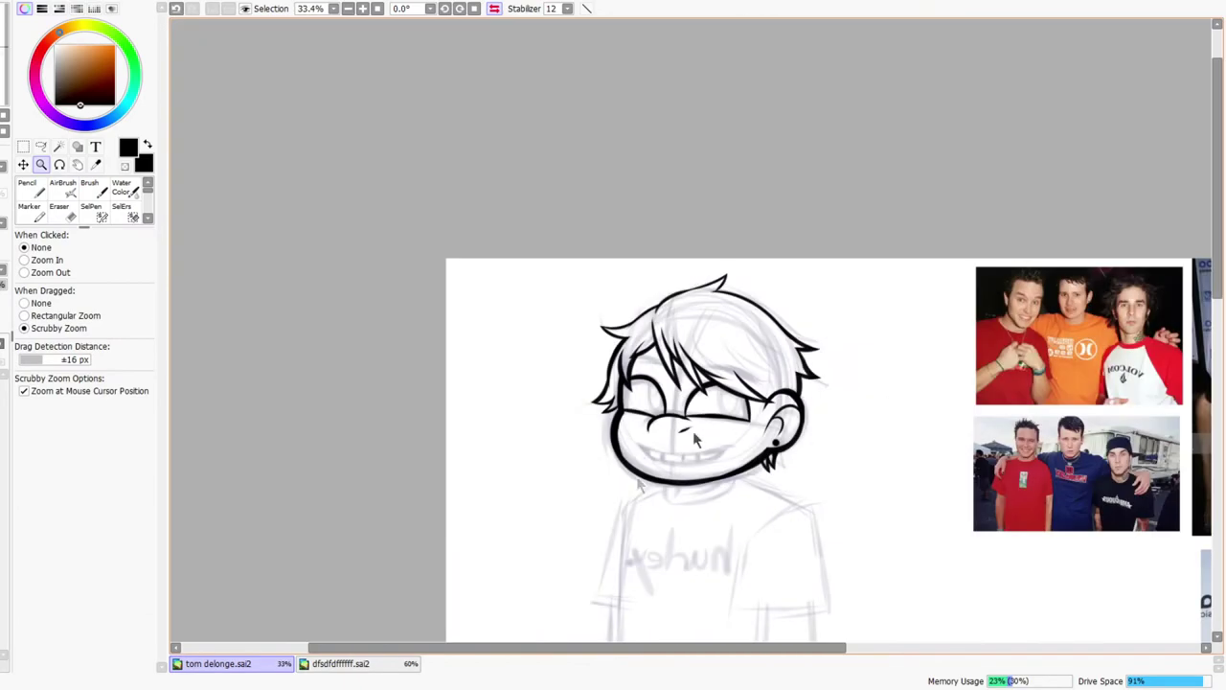
drag(717, 541, 703, 511)
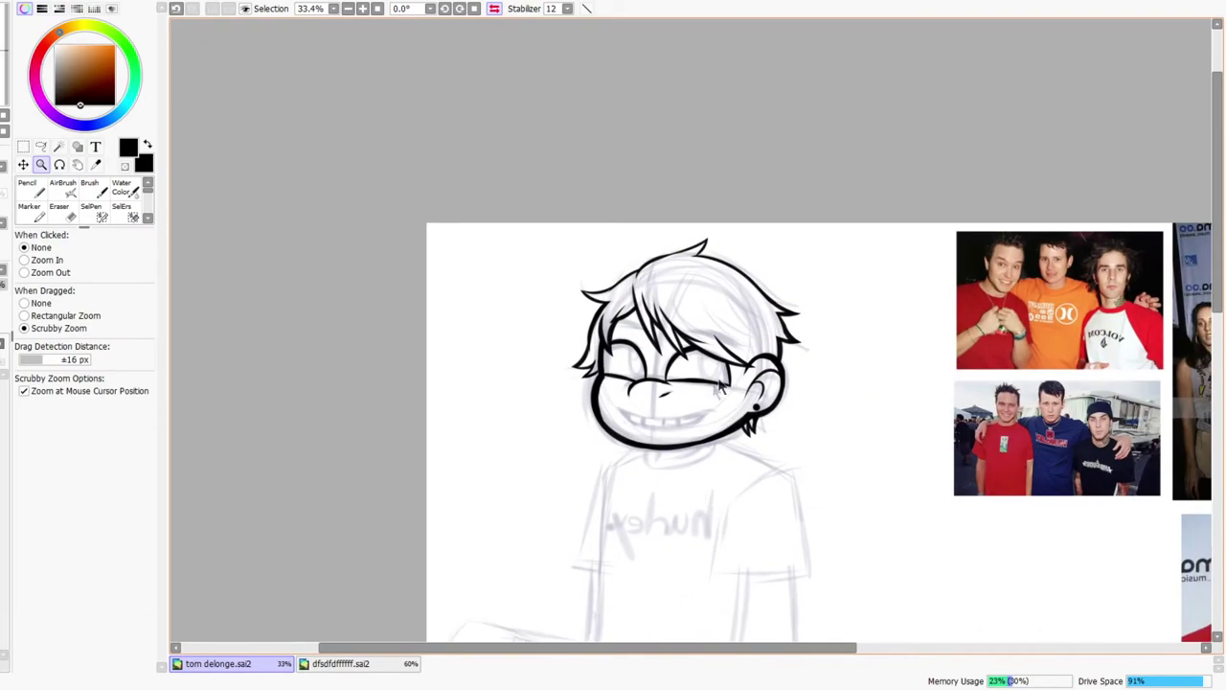
scroll(714, 391, up, 2)
scroll(685, 348, up, 2)
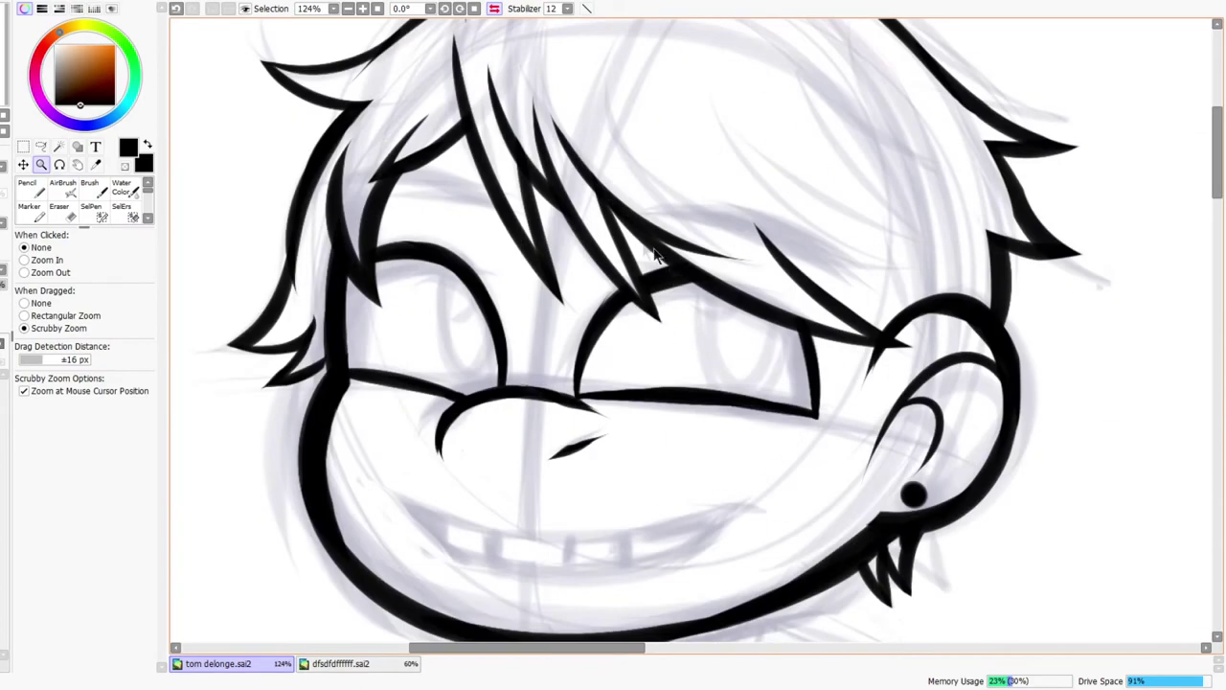
scroll(582, 436, down, 2)
click(494, 8)
drag(866, 383, 902, 366)
- Lasso the far eye and deform it slightly toward the nose, shifting its lower inner edge inward
key(l)
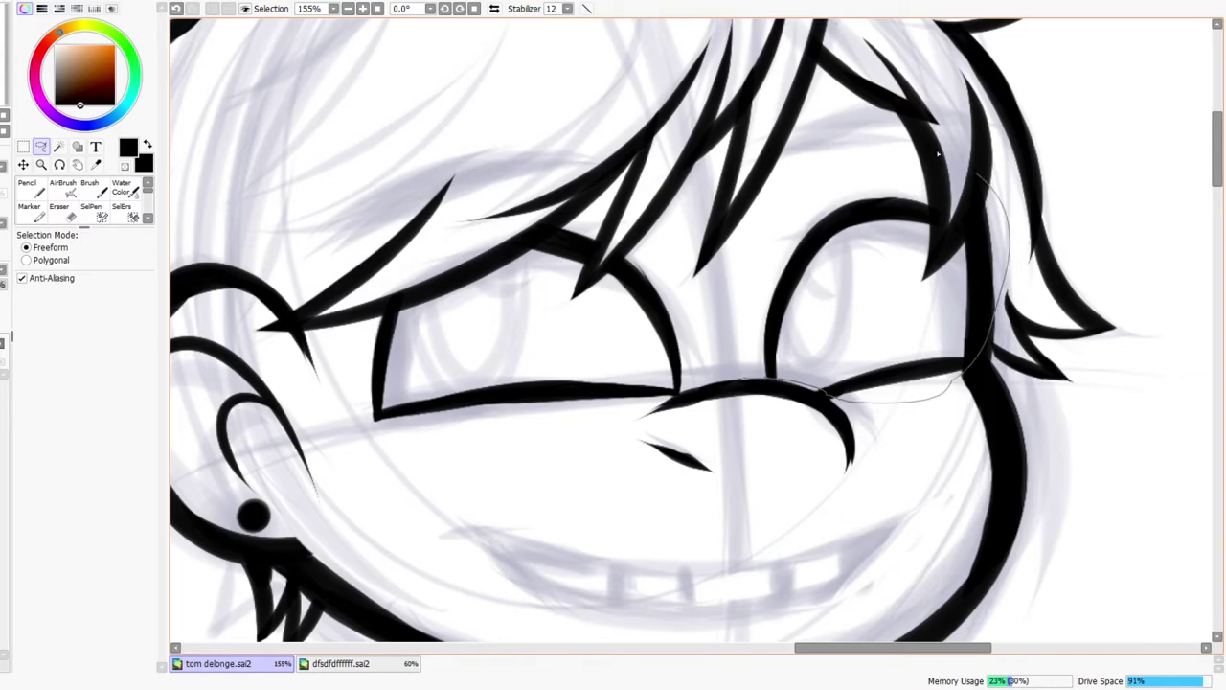
drag(738, 330, 740, 335)
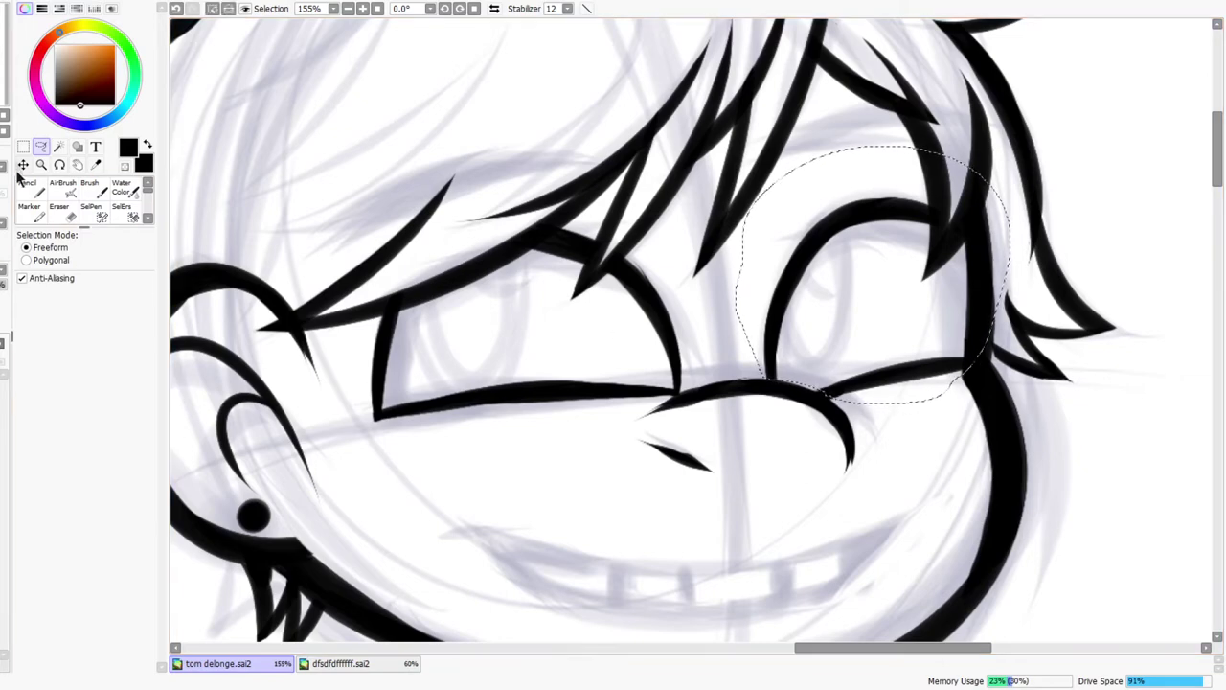
key(ctrl+t)
click(28, 323)
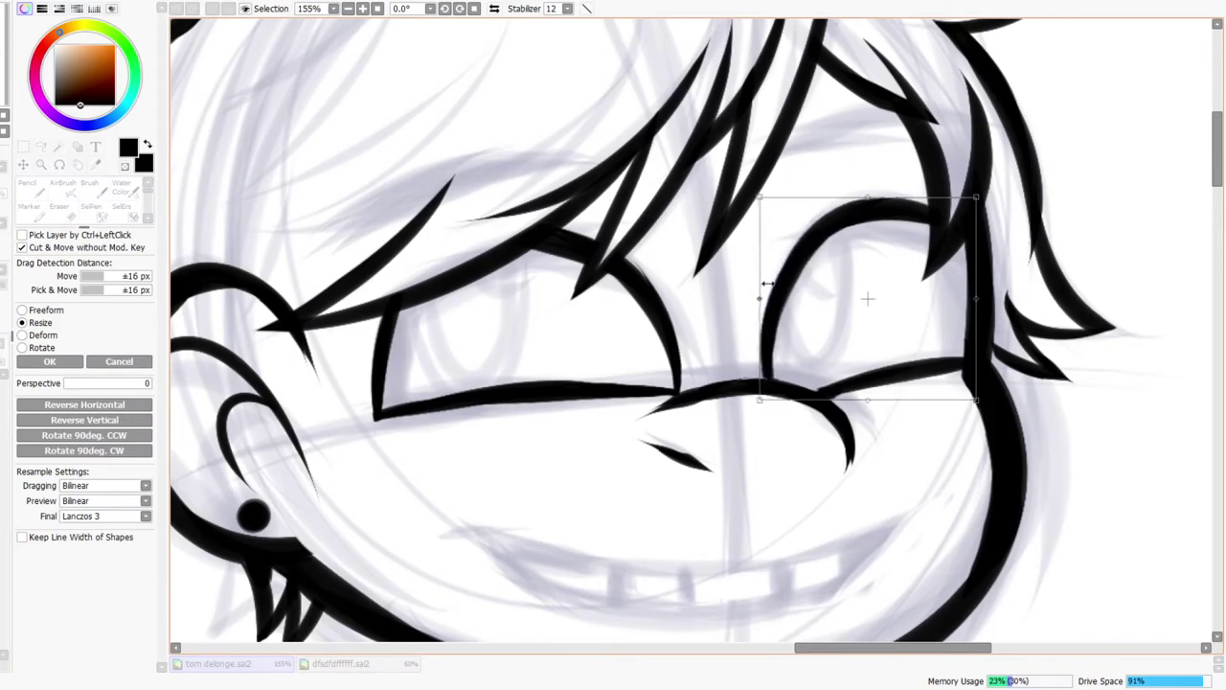
click(38, 348)
drag(977, 209, 966, 198)
drag(869, 400, 859, 400)
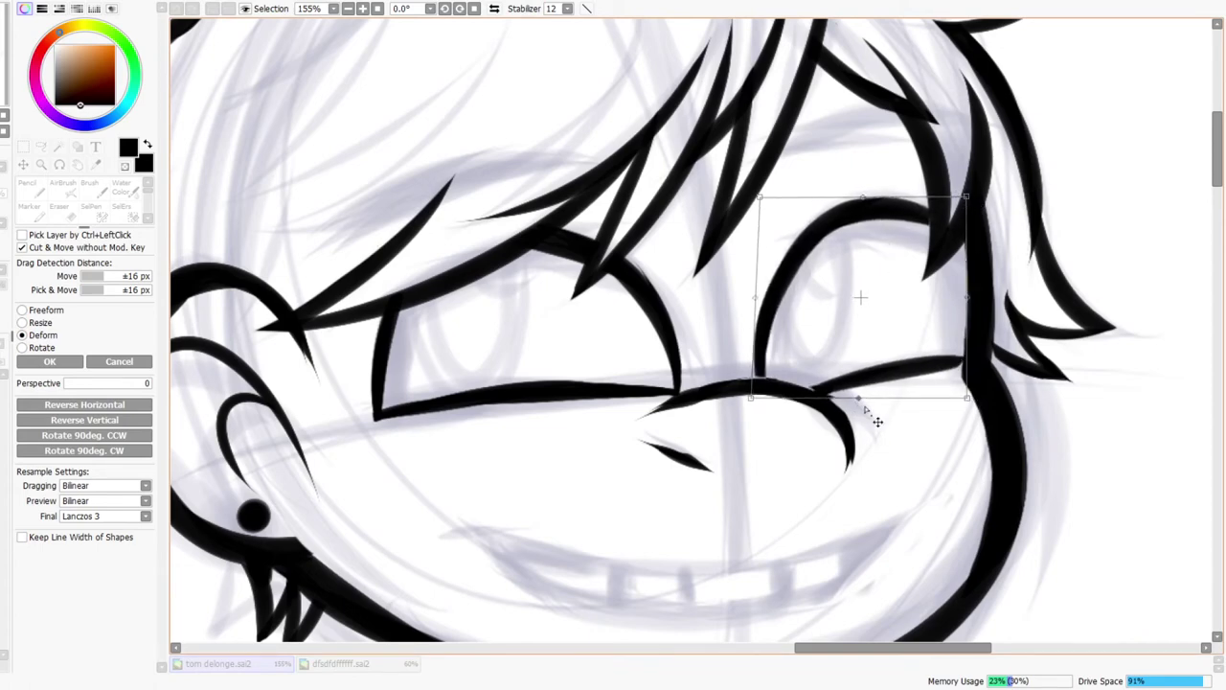
click(50, 361)
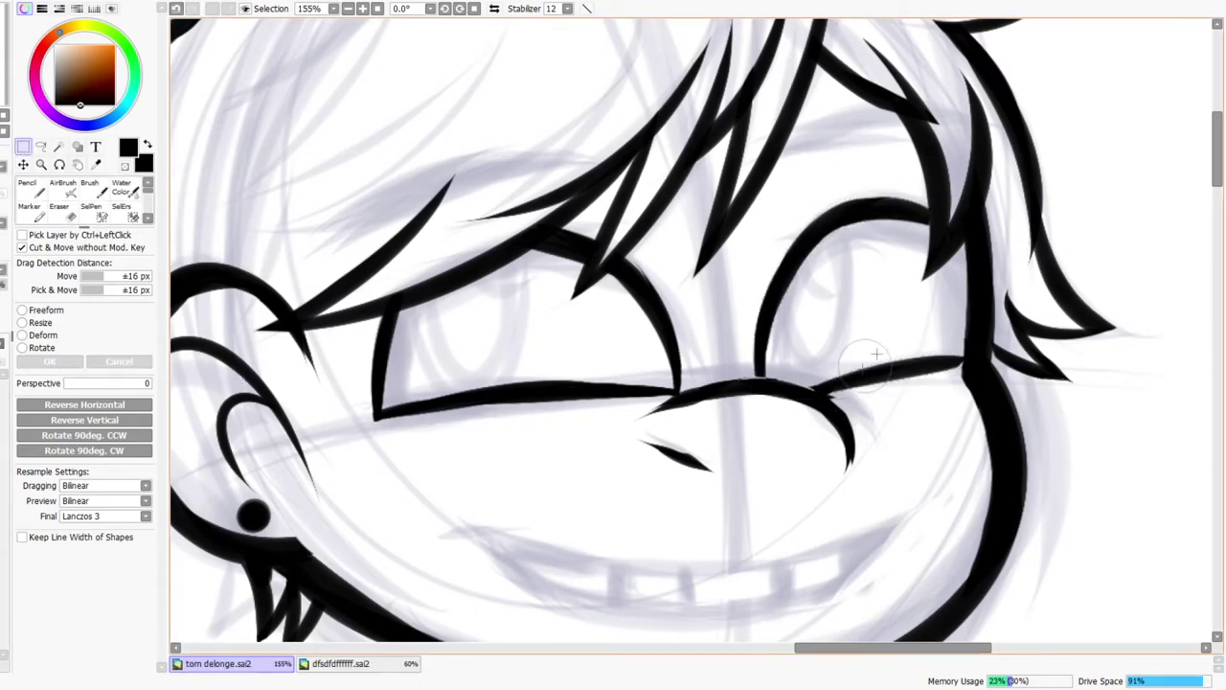
- Reconnect the far eye's inner edge to the nose bridge and tidy the line where the lower lid meets the nose
key(n)
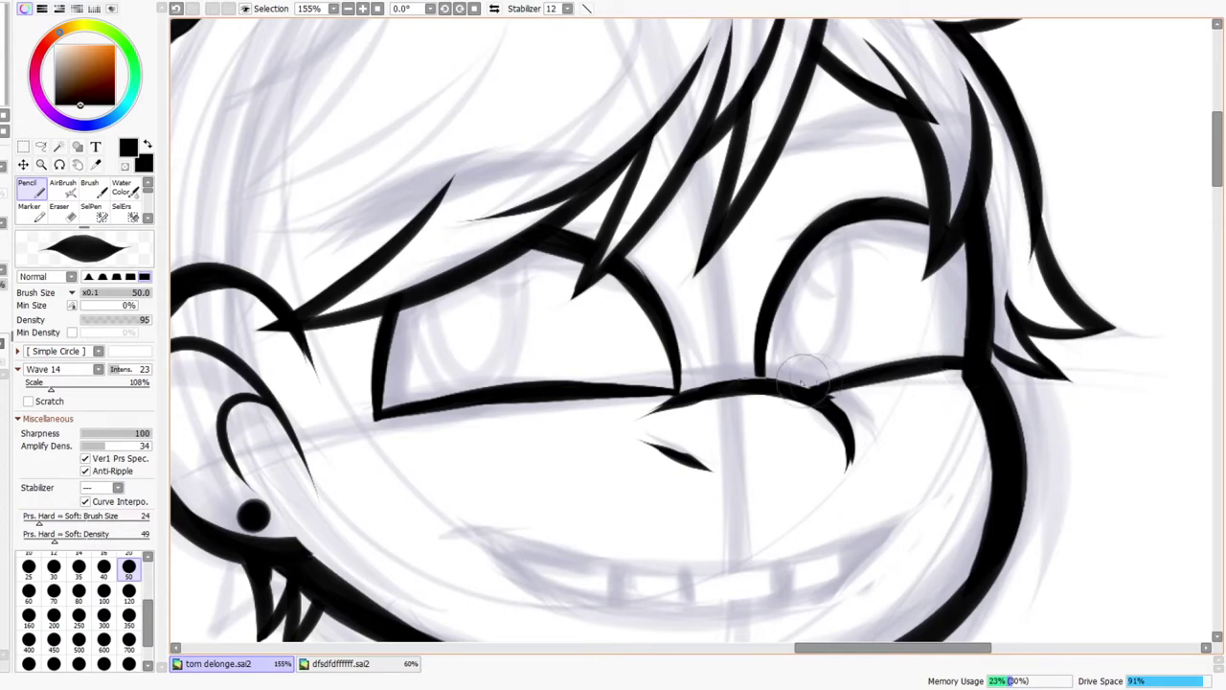
key(e)
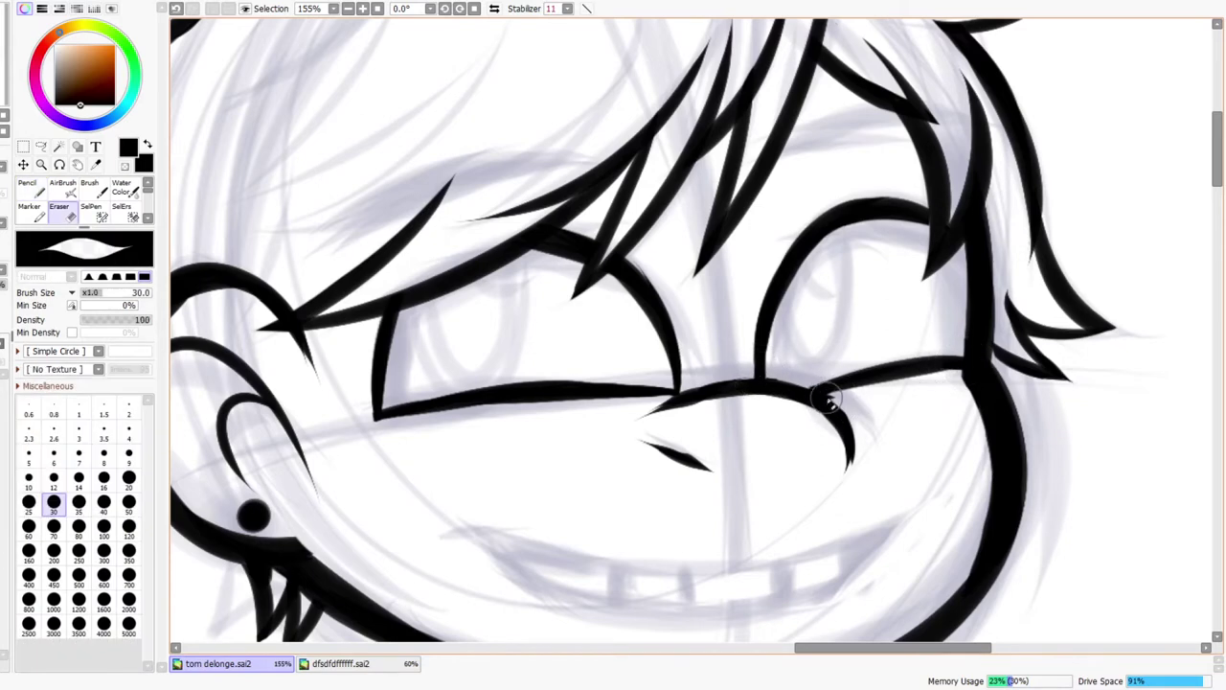
key(n)
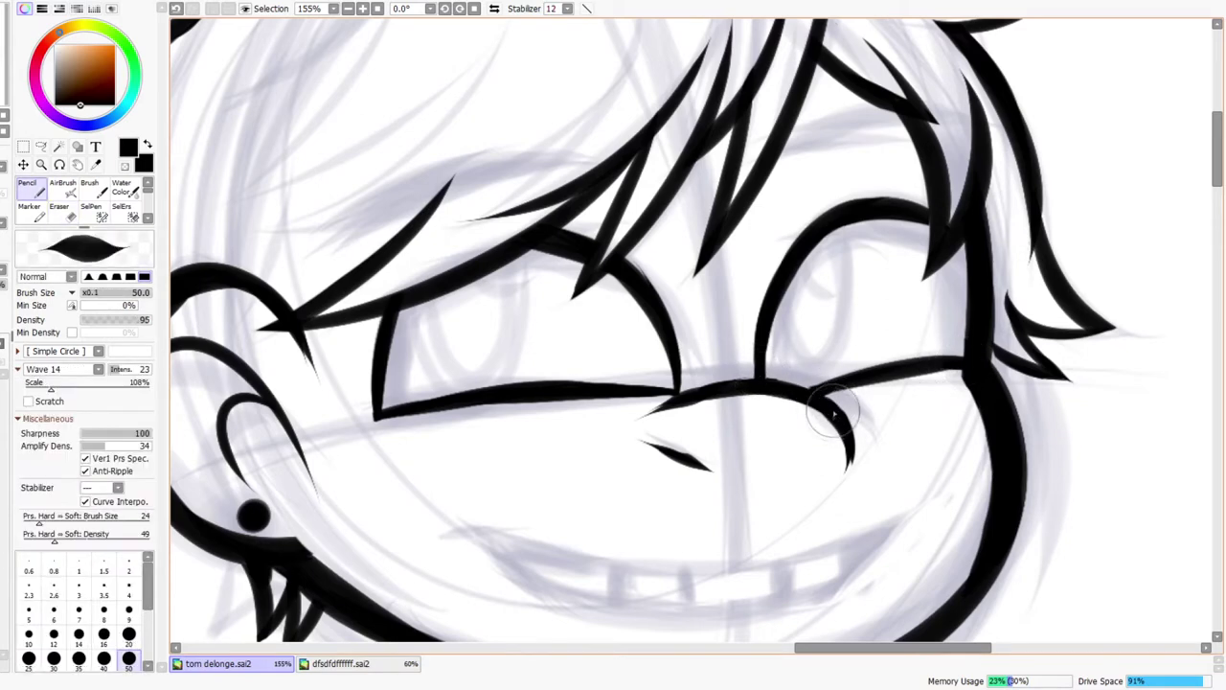
- In mirrored view, smooth the nose curve's outer edge and trim its hooked end to a single sharp point
key(z)
drag(866, 380, 756, 383)
click(494, 9)
drag(543, 399, 670, 401)
key(e)
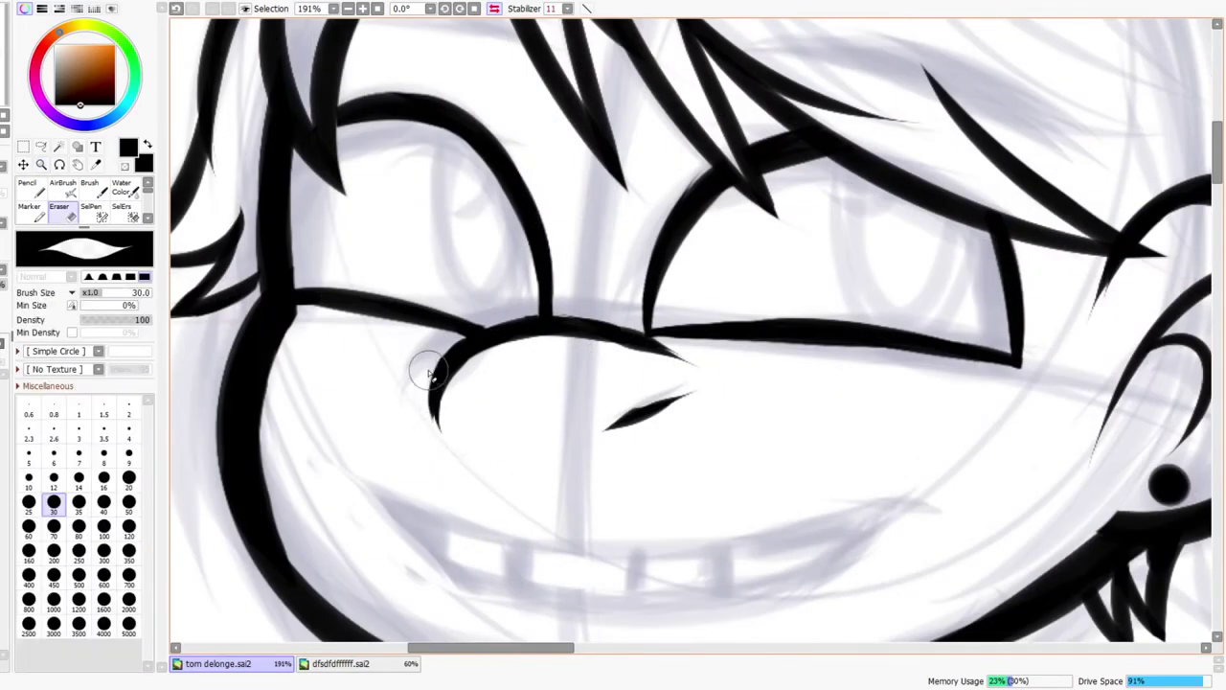
key(ctrl+space)
mouse_move(579, 379)
mouse_down()
mouse_move(601, 368)
mouse_move(465, 415)
mouse_up()
key(n)
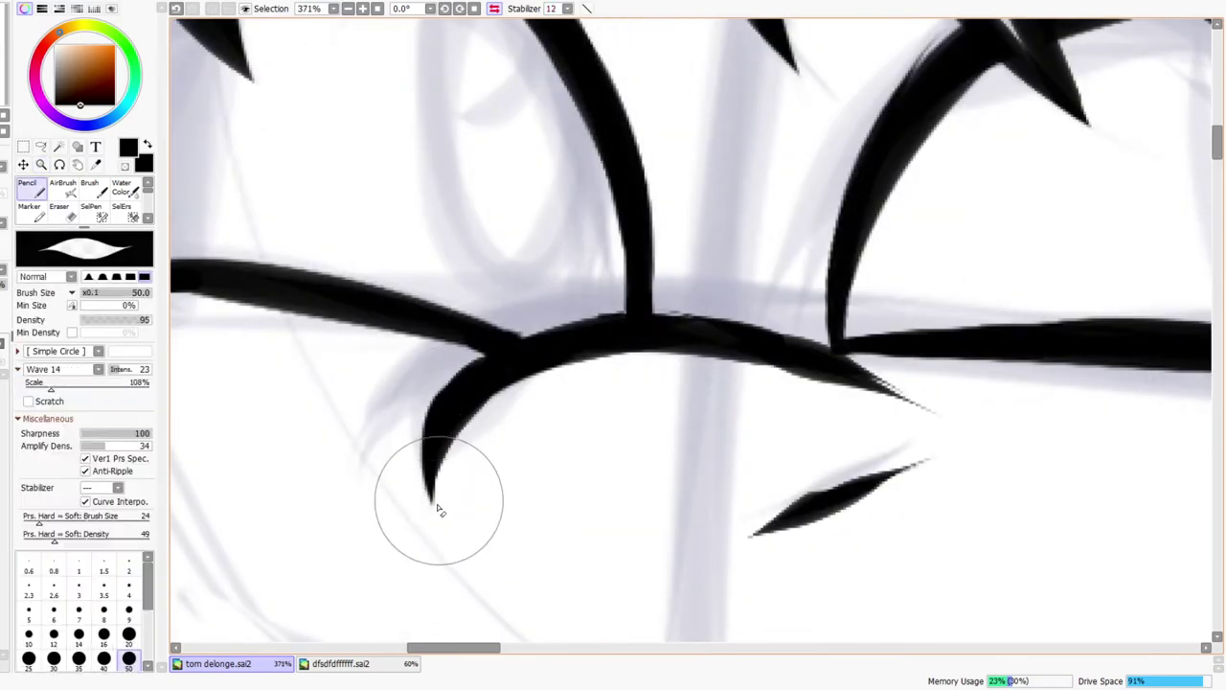
- In the unmirrored view, thicken the far eye's lower lid into the nose curve and erase the stray line beneath it
key(ctrl+space)
drag(588, 378, 694, 371)
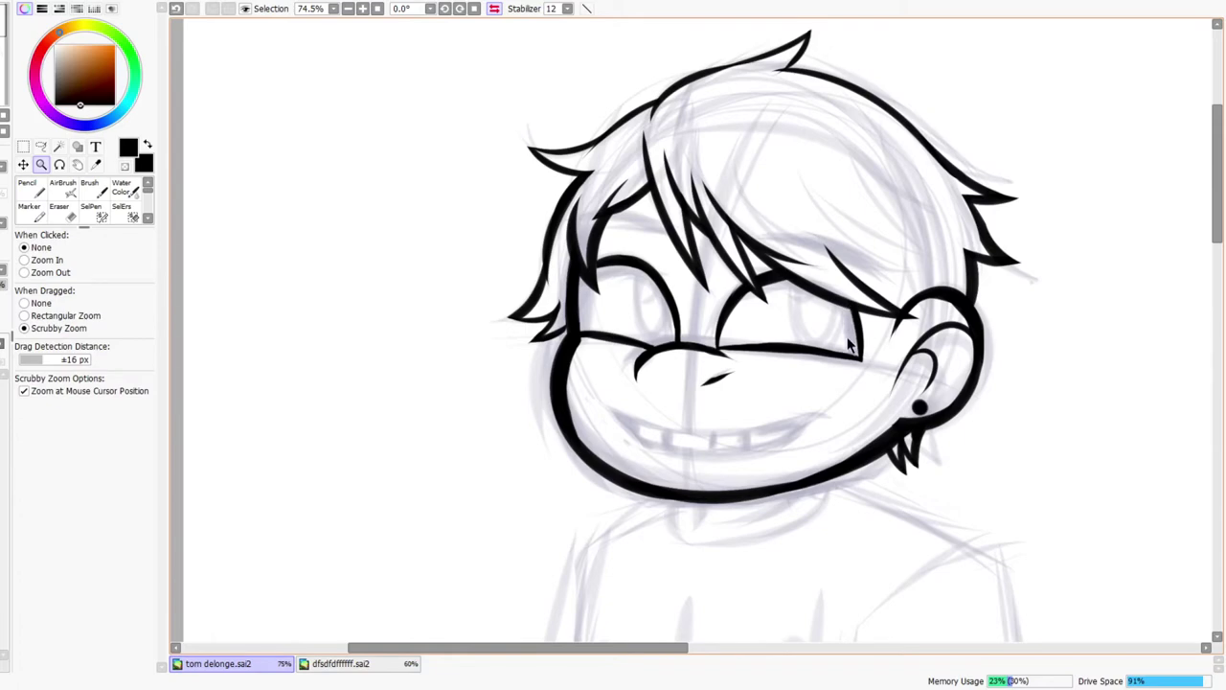
drag(731, 340, 723, 360)
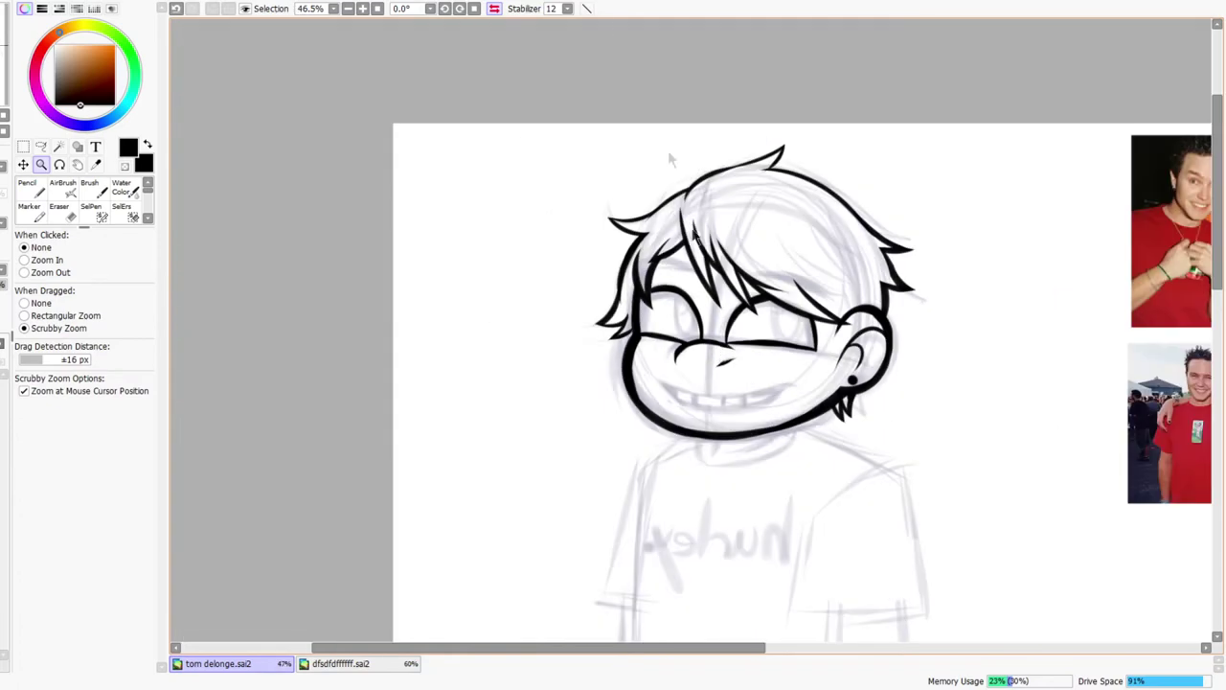
key(h)
mouse_move(727, 340)
mouse_down()
mouse_move(794, 332)
mouse_move(758, 315)
mouse_move(678, 341)
mouse_move(767, 333)
mouse_move(744, 325)
mouse_move(810, 304)
mouse_move(704, 358)
mouse_move(835, 318)
mouse_move(800, 356)
mouse_move(722, 356)
mouse_move(893, 319)
mouse_move(745, 351)
mouse_move(1019, 315)
mouse_up()
key(e)
drag(791, 350, 1063, 316)
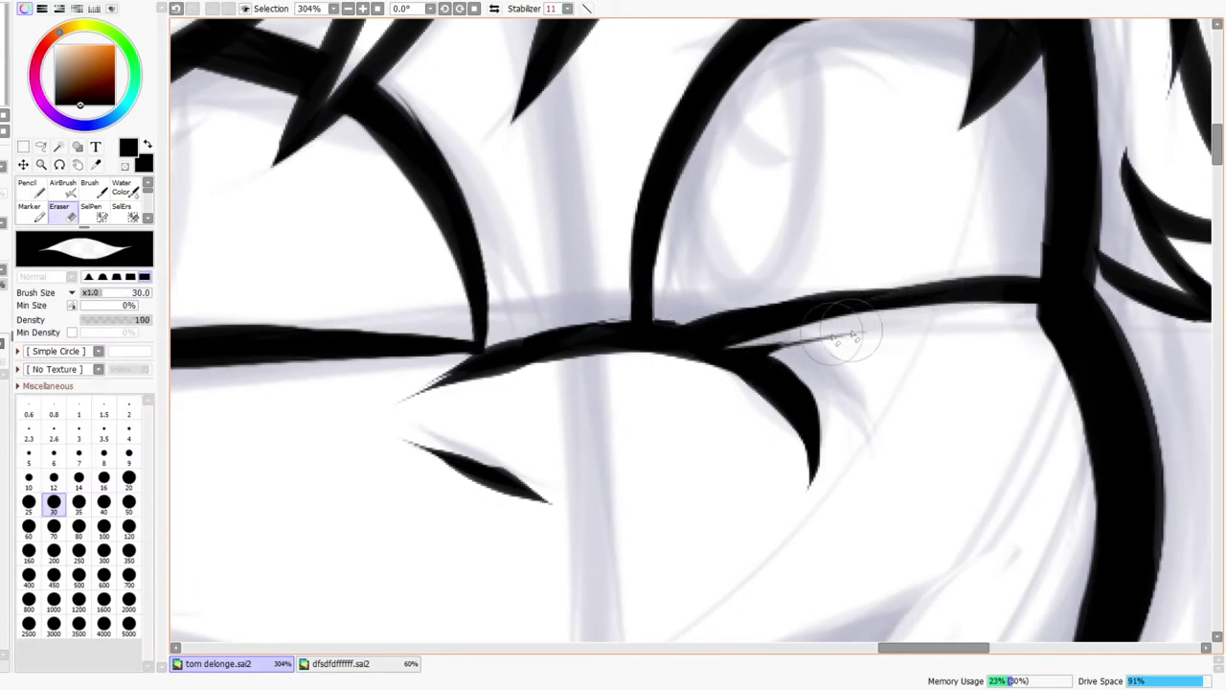
mouse_move(742, 343)
mouse_down()
mouse_move(788, 351)
mouse_move(763, 347)
mouse_move(893, 325)
mouse_up()
key(n)
mouse_move(704, 335)
mouse_down()
mouse_move(782, 381)
mouse_move(809, 416)
mouse_up()
- Hide the sketch to check the line art on its own, and show the sketch again
key(ctrl+space)
drag(836, 362, 799, 404)
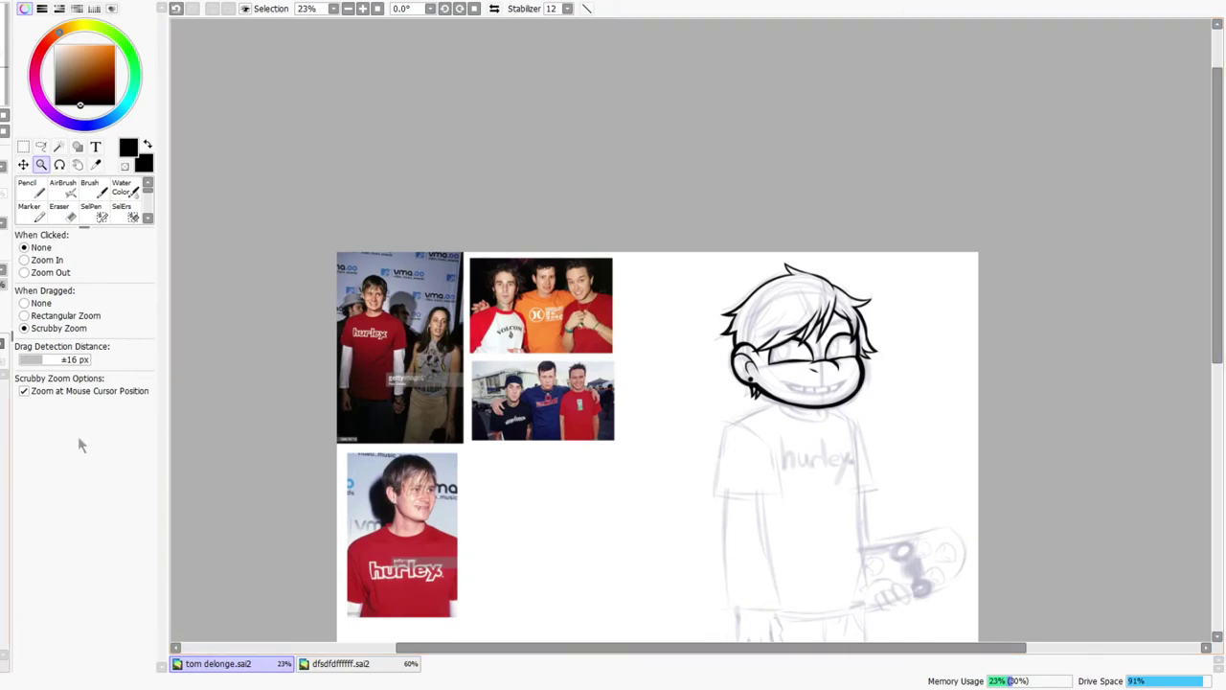
click(2, 450)
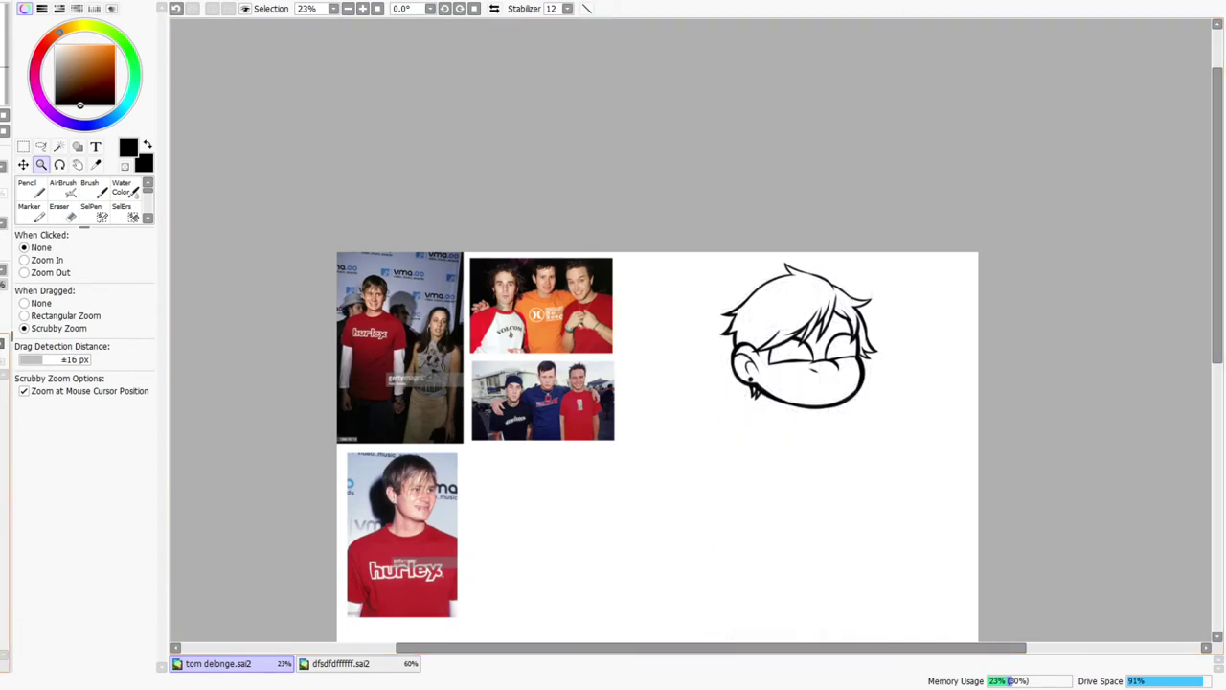
click(2, 450)
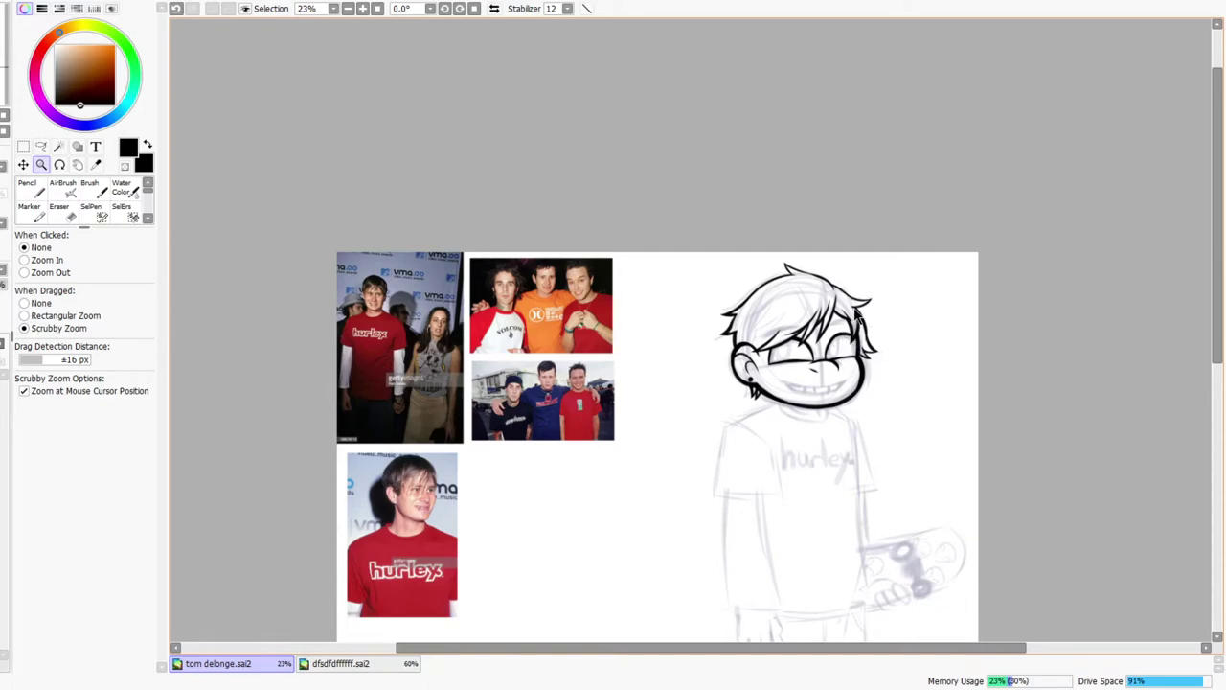
scroll(847, 331, up, 3)
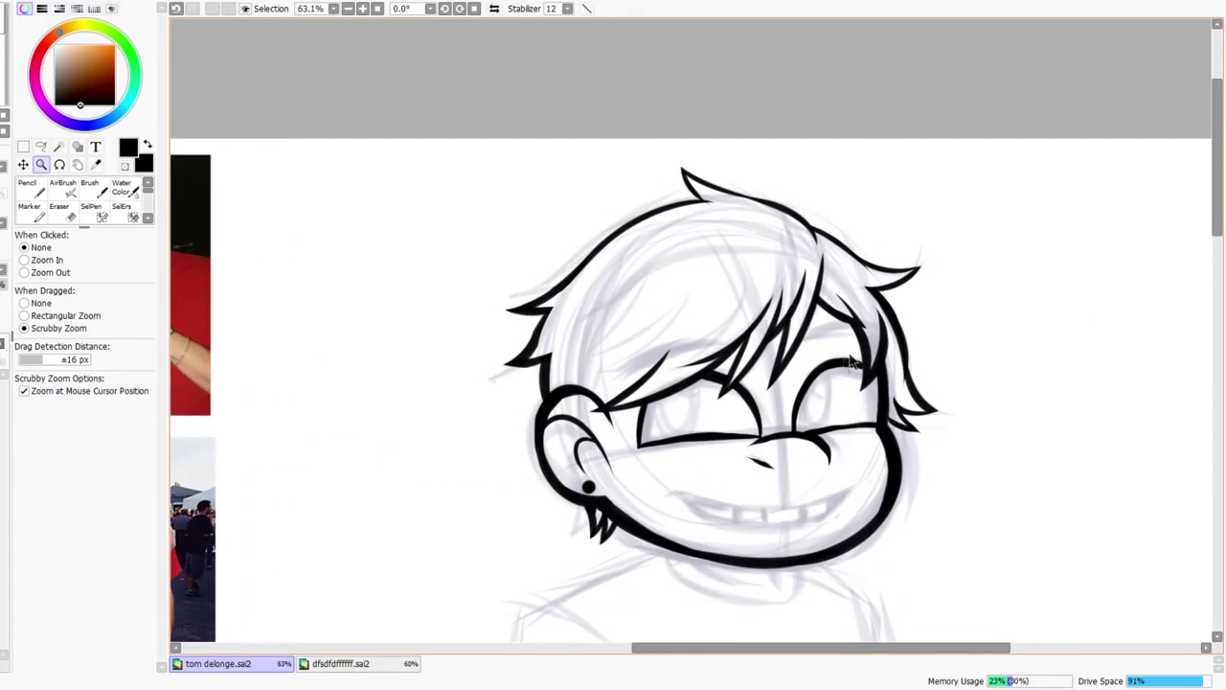
- Draw a thick, curved eyebrow above the far eye, running under the hair strand to the edge of the face
scroll(852, 362, up, 2)
drag(870, 470, 860, 442)
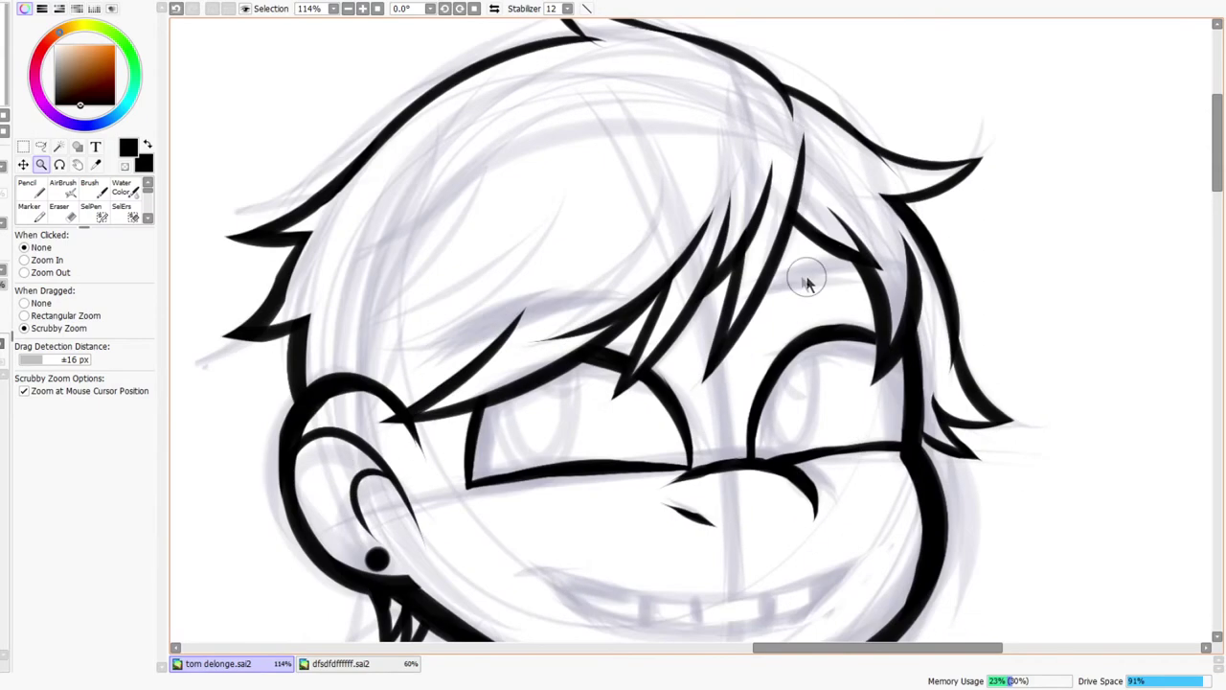
key(n)
drag(774, 288, 927, 287)
key(ctrl+z)
drag(775, 289, 929, 293)
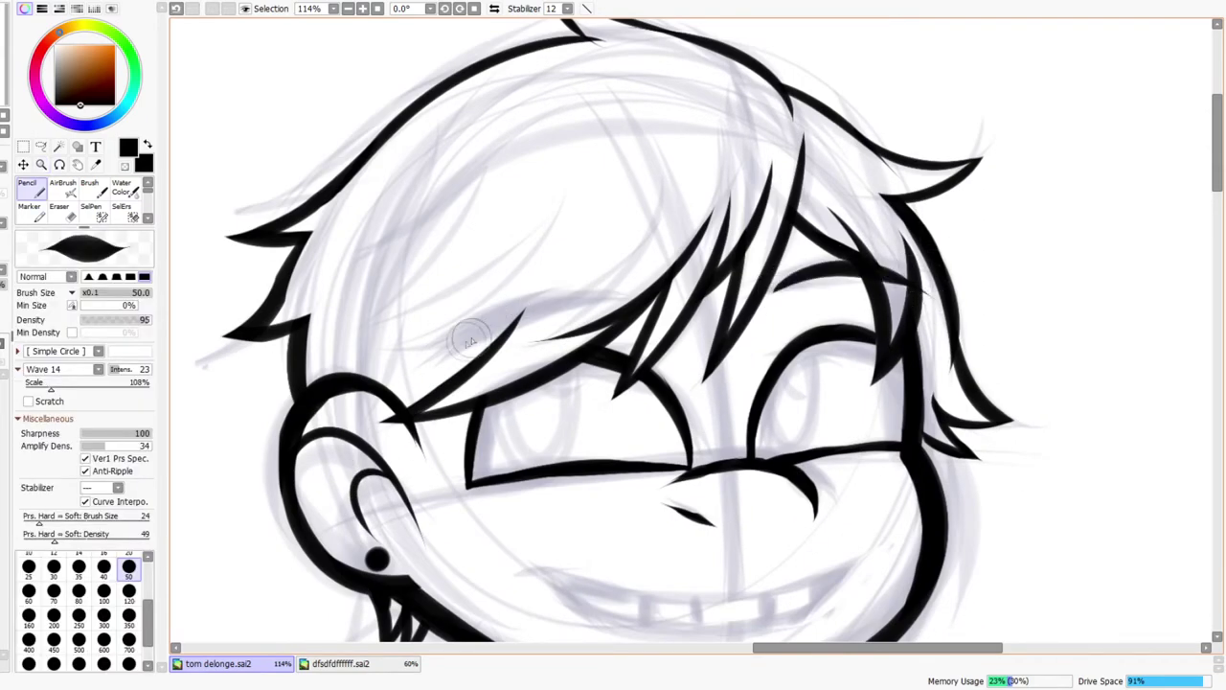
- Draw a long tapered eyebrow arching above the near eye from the temple to the fringe
drag(454, 346, 668, 285)
key(ctrl+z)
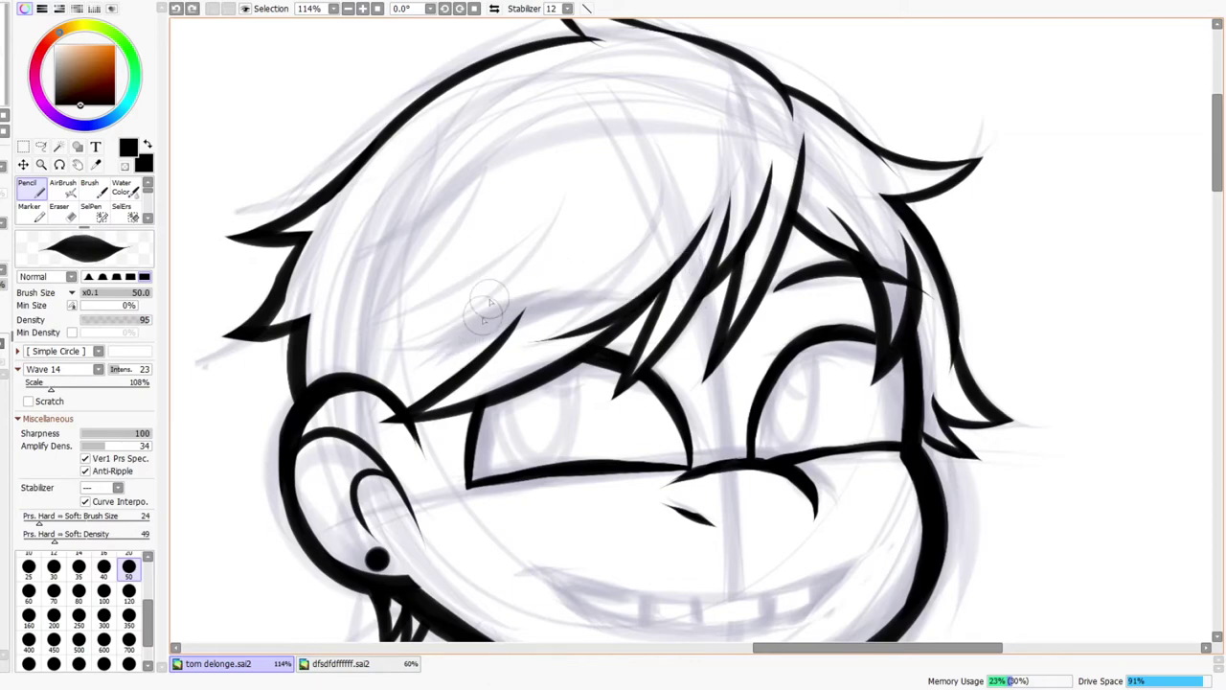
mouse_move(441, 357)
mouse_down()
mouse_move(487, 317)
mouse_move(655, 324)
mouse_up()
key(ctrl+z)
mouse_move(445, 348)
mouse_down()
mouse_move(483, 309)
mouse_move(662, 328)
mouse_move(662, 248)
mouse_up()
- Mirror the view and check the eyebrows and face both up close and from a distance
key(h)
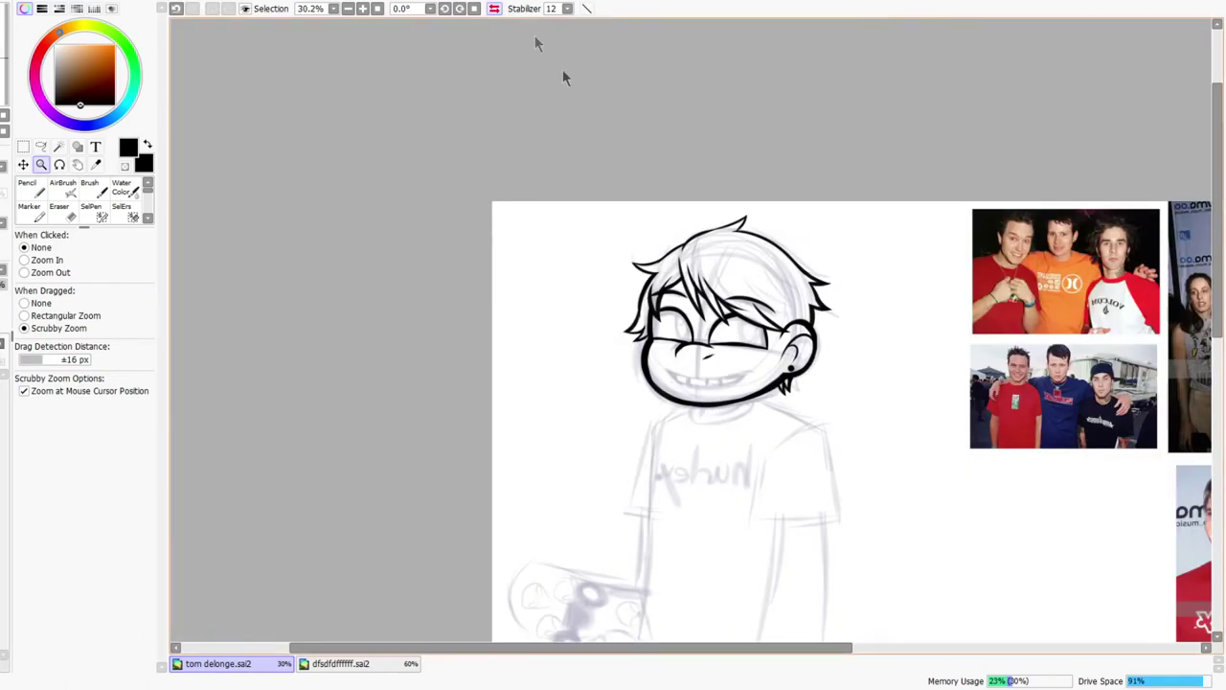
scroll(784, 311, up, 5)
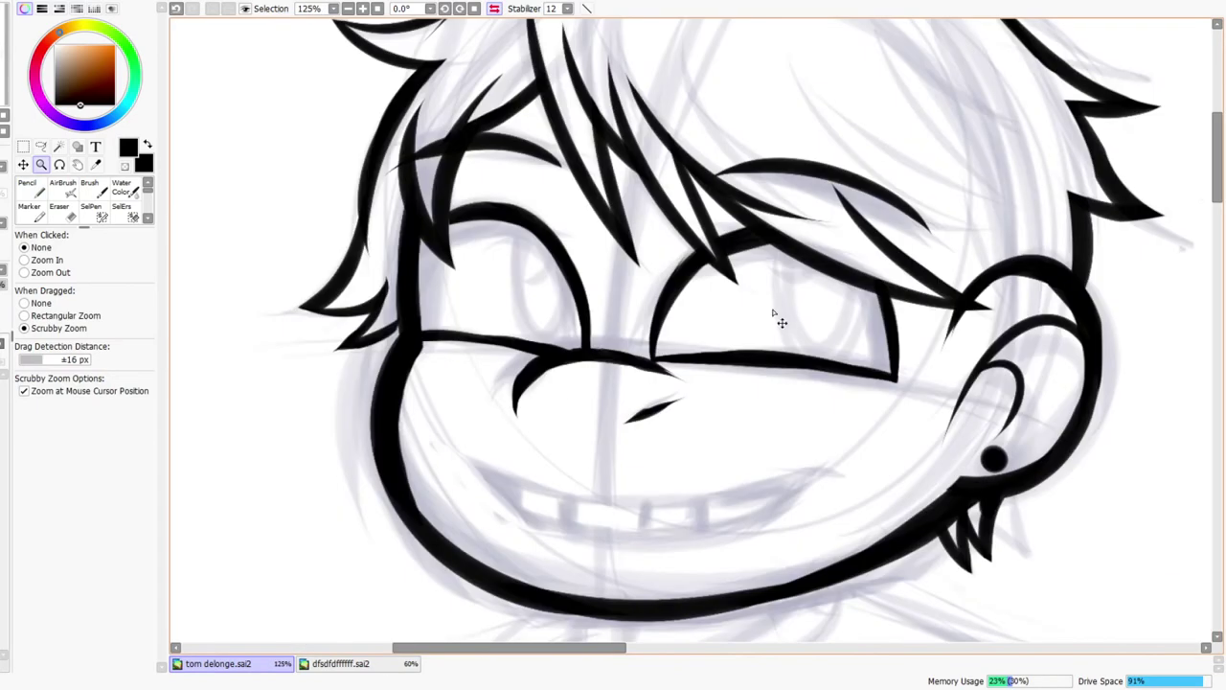
scroll(794, 300, down, 5)
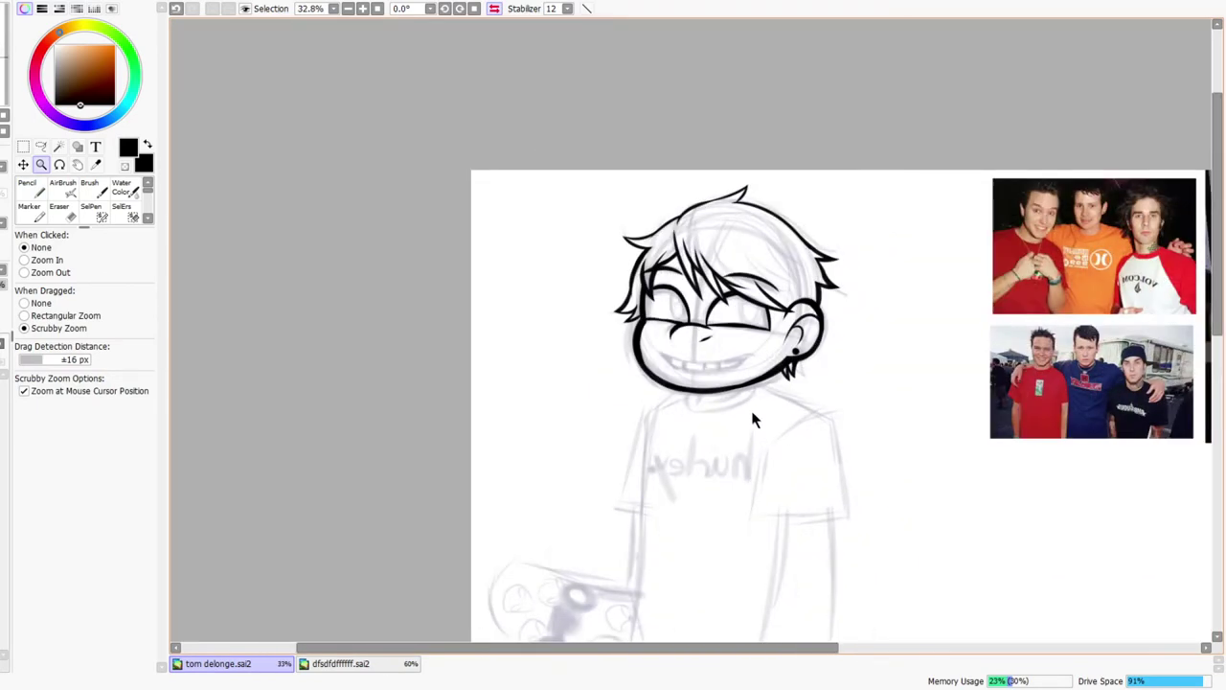
scroll(737, 304, up, 2)
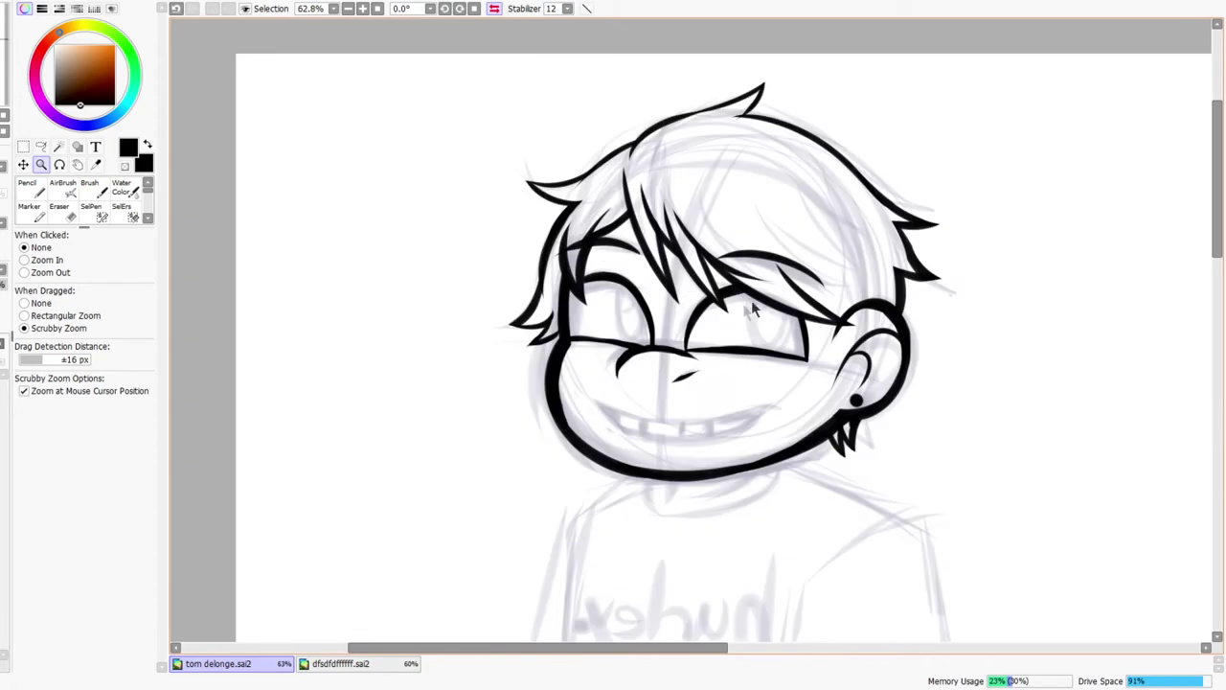
scroll(746, 311, up, 2)
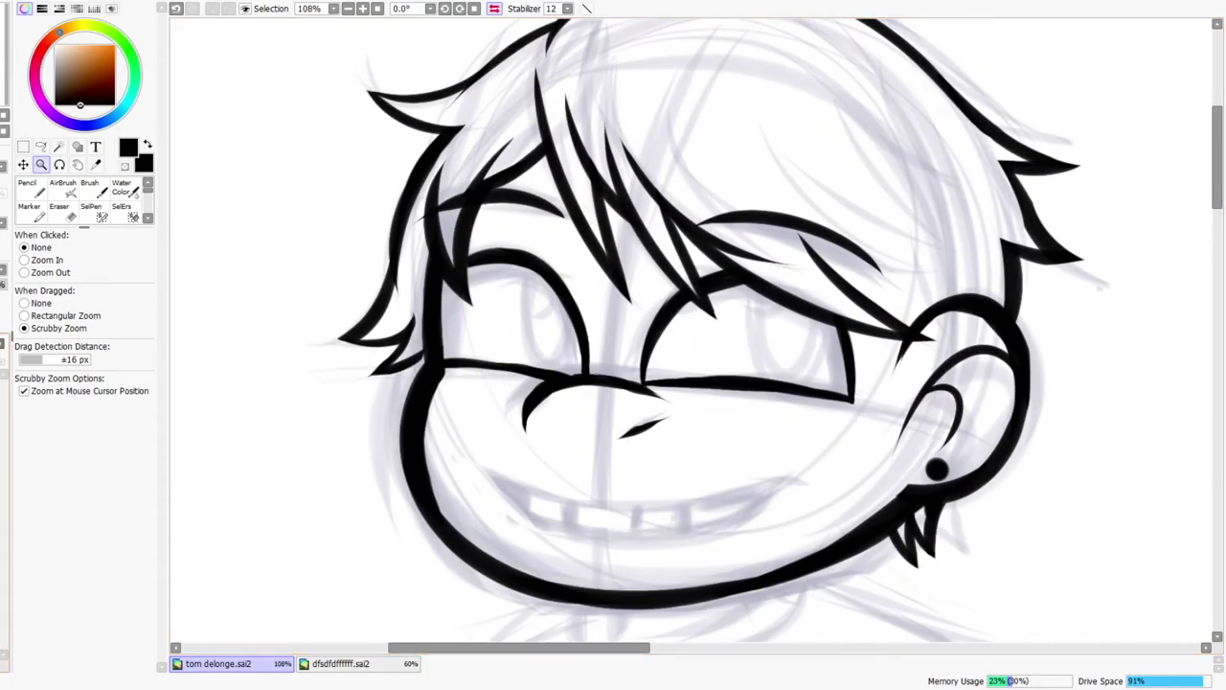
scroll(565, 321, up, 2)
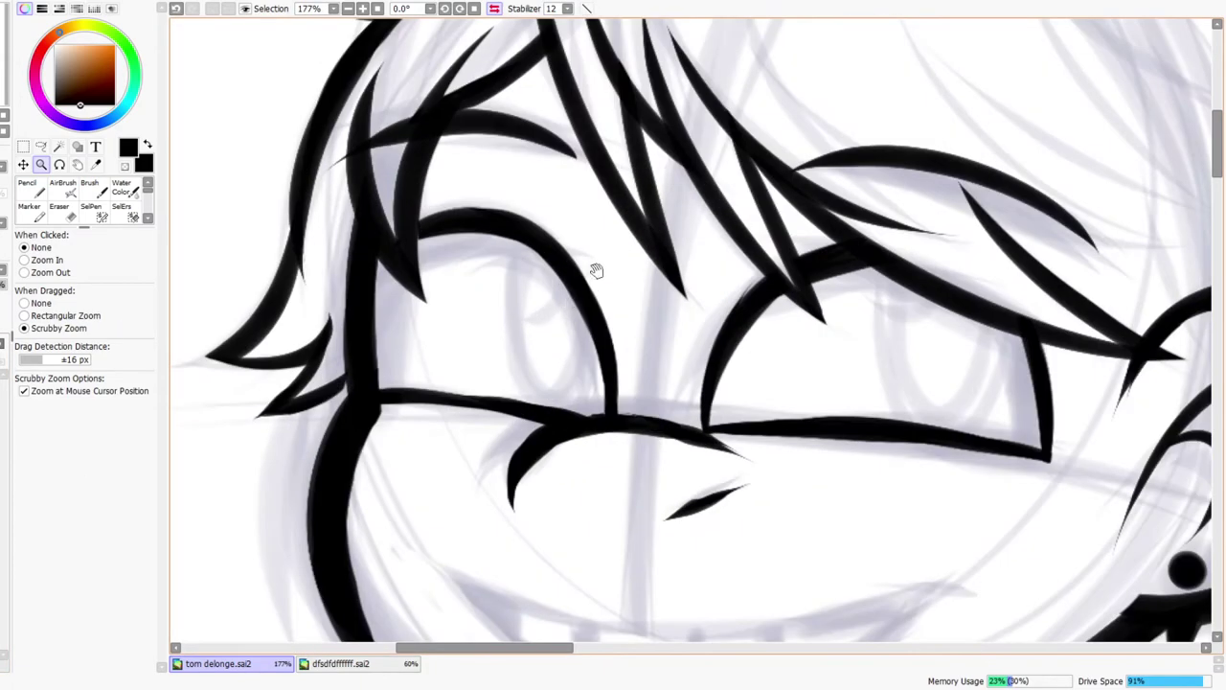
drag(595, 271, 558, 318)
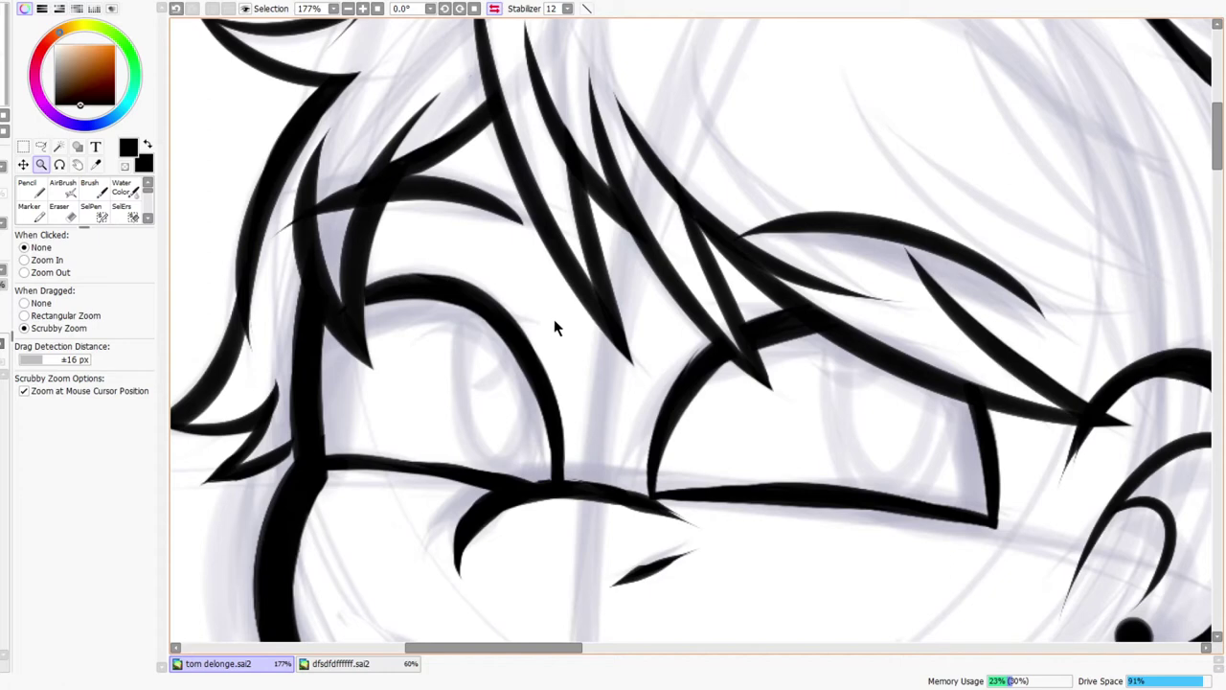
- Draw the far eye's iris as a narrow oval hanging from the upper lid and closing against the inner lid line
key(n)
drag(484, 288, 579, 409)
key(ctrl+z)
mouse_move(494, 287)
mouse_down()
mouse_move(472, 391)
mouse_move(570, 360)
mouse_up()
key(ctrl+z)
drag(529, 489, 520, 436)
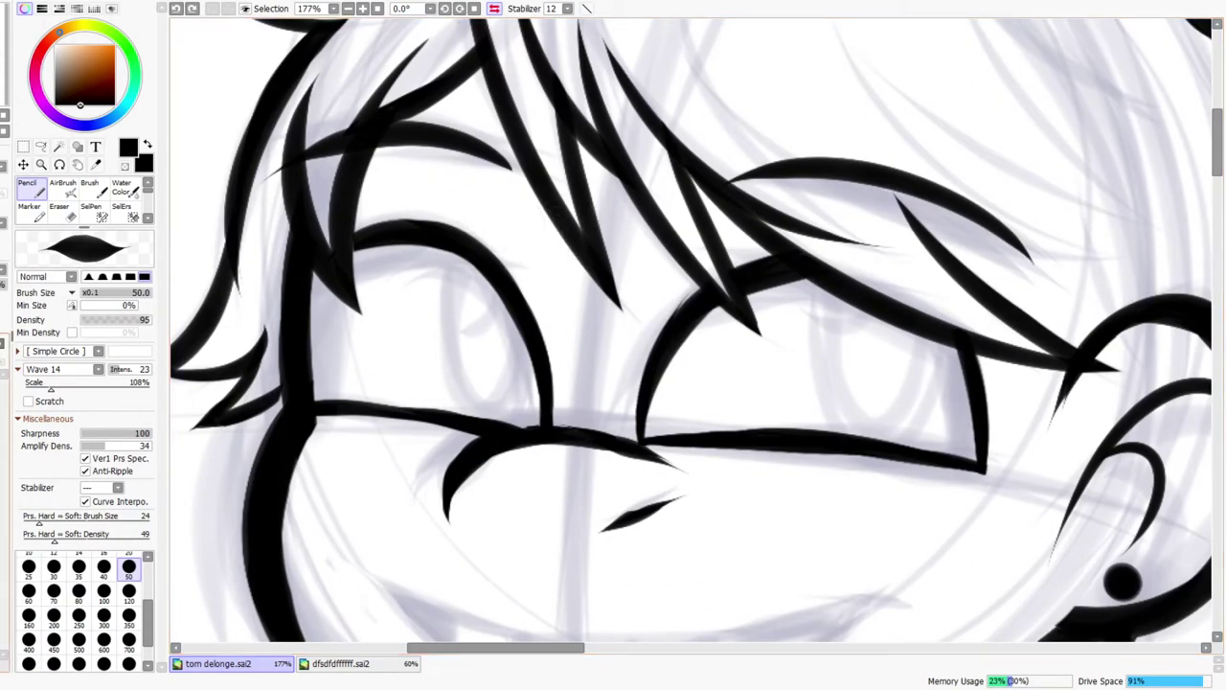
mouse_move(469, 234)
mouse_down()
mouse_move(452, 362)
mouse_move(524, 347)
mouse_up()
drag(489, 407, 531, 336)
drag(492, 401, 534, 342)
- Draw the near eye's iris as a U-shaped outline extending down from the fringe strand
drag(828, 299, 847, 423)
key(ctrl+z)
mouse_move(843, 270)
mouse_down()
mouse_move(854, 405)
mouse_move(906, 387)
mouse_move(865, 415)
mouse_move(927, 354)
mouse_up()
key(ctrl+z)
drag(883, 423, 925, 354)
mouse_move(905, 402)
mouse_down()
mouse_move(924, 371)
mouse_move(931, 261)
mouse_up()
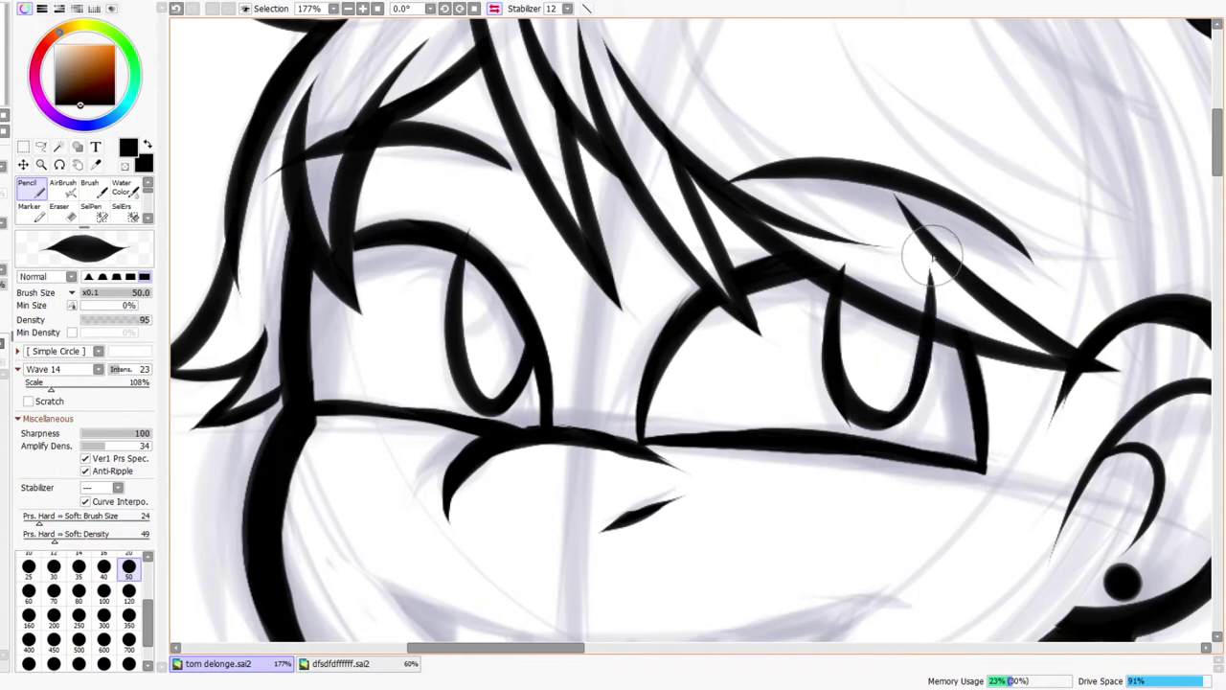
- In the unmirrored view, erase the near iris ends poking above the fringe strand and smooth its lower curve
click(494, 8)
key(e)
mouse_move(446, 295)
mouse_down()
mouse_move(451, 274)
mouse_move(556, 266)
mouse_up()
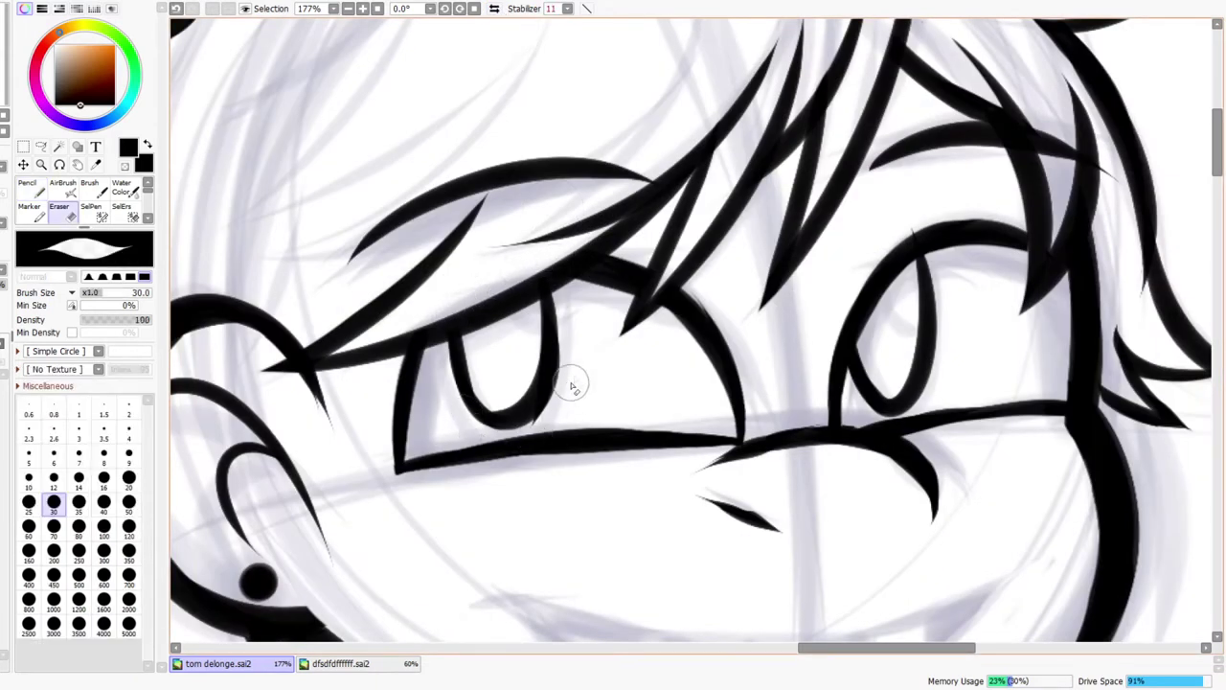
key(ctrl+space)
mouse_move(806, 368)
mouse_down()
mouse_move(887, 332)
mouse_move(569, 383)
mouse_up()
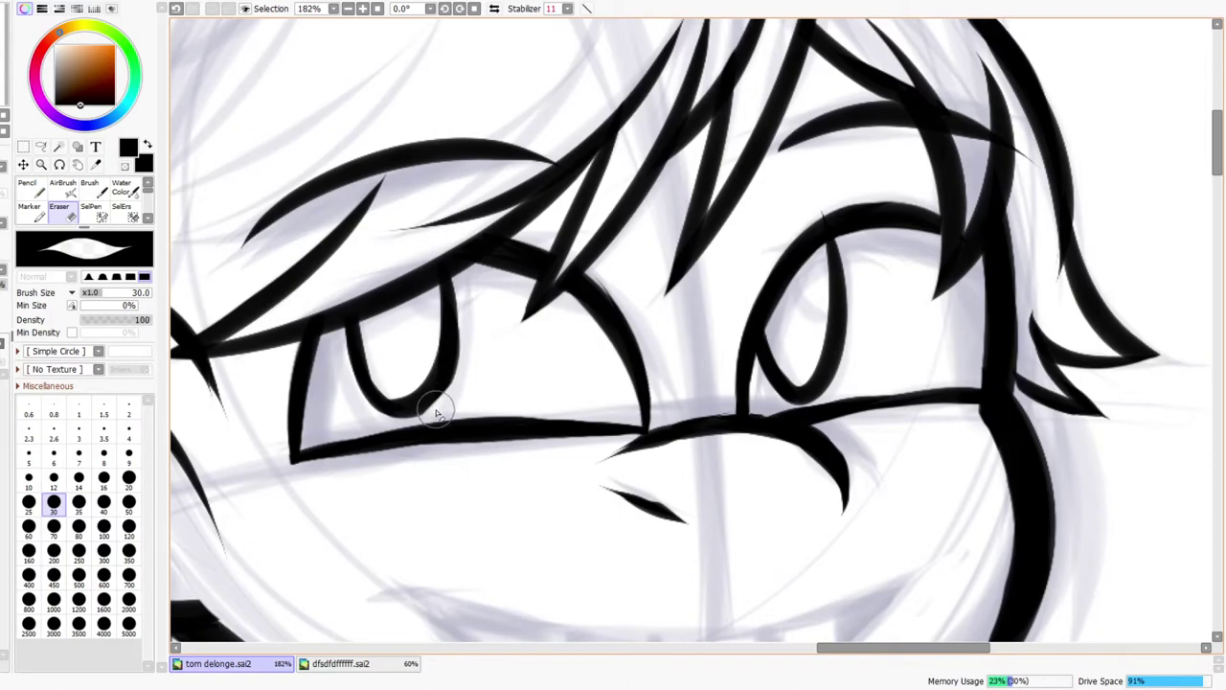
- Thicken the far iris's lower inner curve and erase its tip sticking out above the upper lid
key(ctrl+space)
mouse_move(660, 377)
mouse_down()
mouse_move(739, 364)
mouse_move(709, 319)
mouse_up()
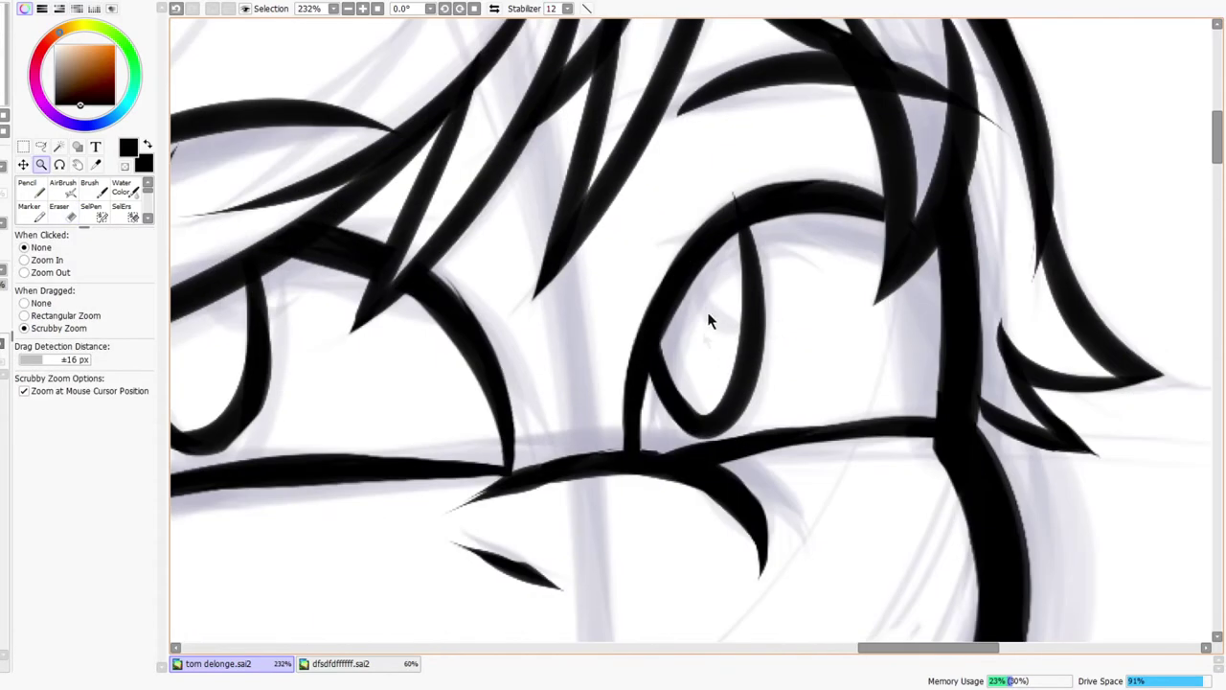
key(n)
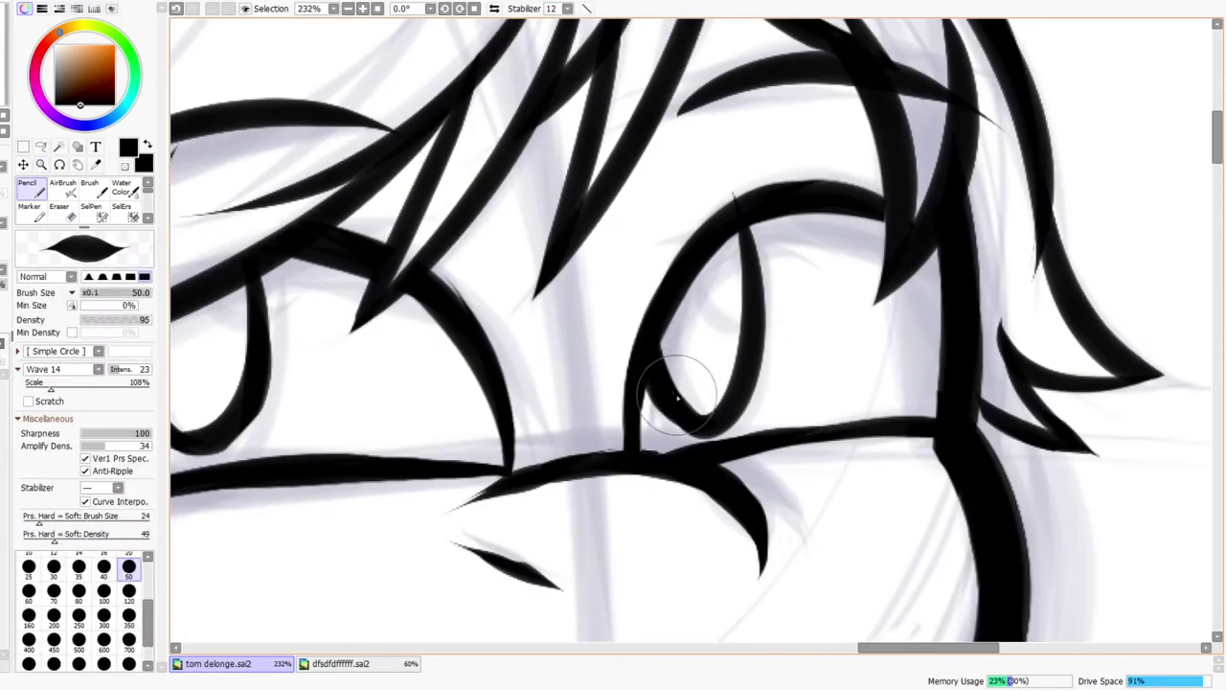
key(e)
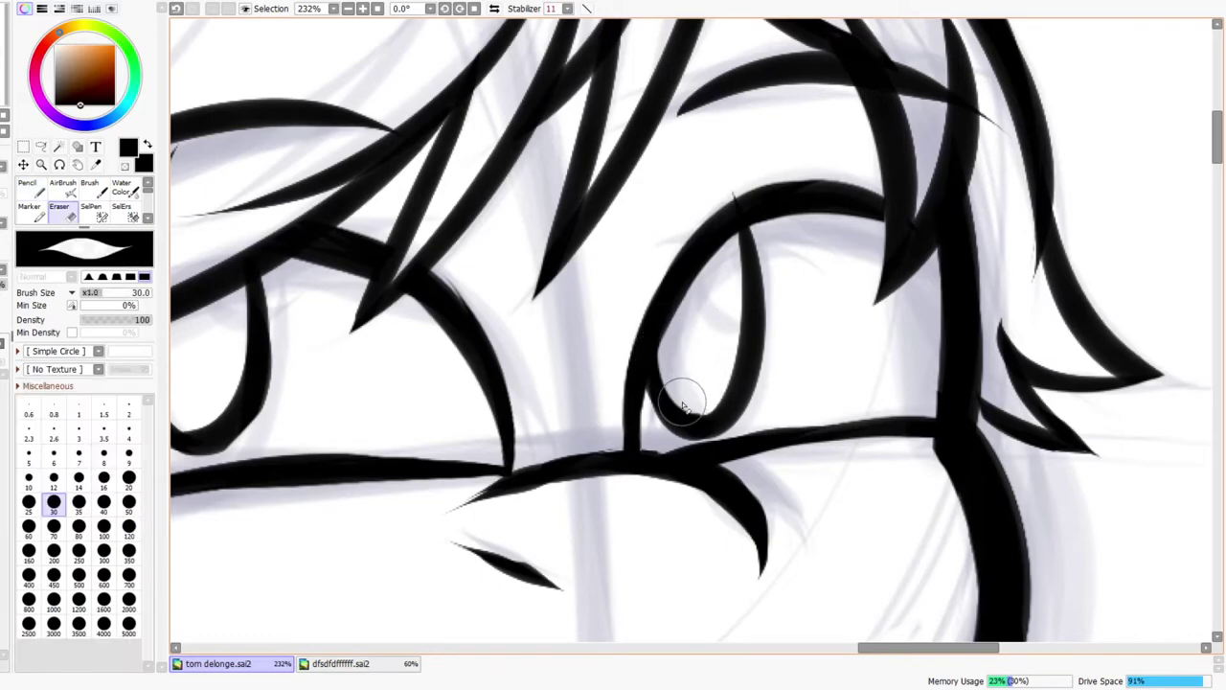
drag(735, 204, 745, 179)
key(space)
mouse_move(669, 284)
mouse_down()
mouse_move(818, 260)
mouse_move(726, 277)
mouse_up()
- Try to thicken the near iris's inner side in mirrored view
key(ctrl+space)
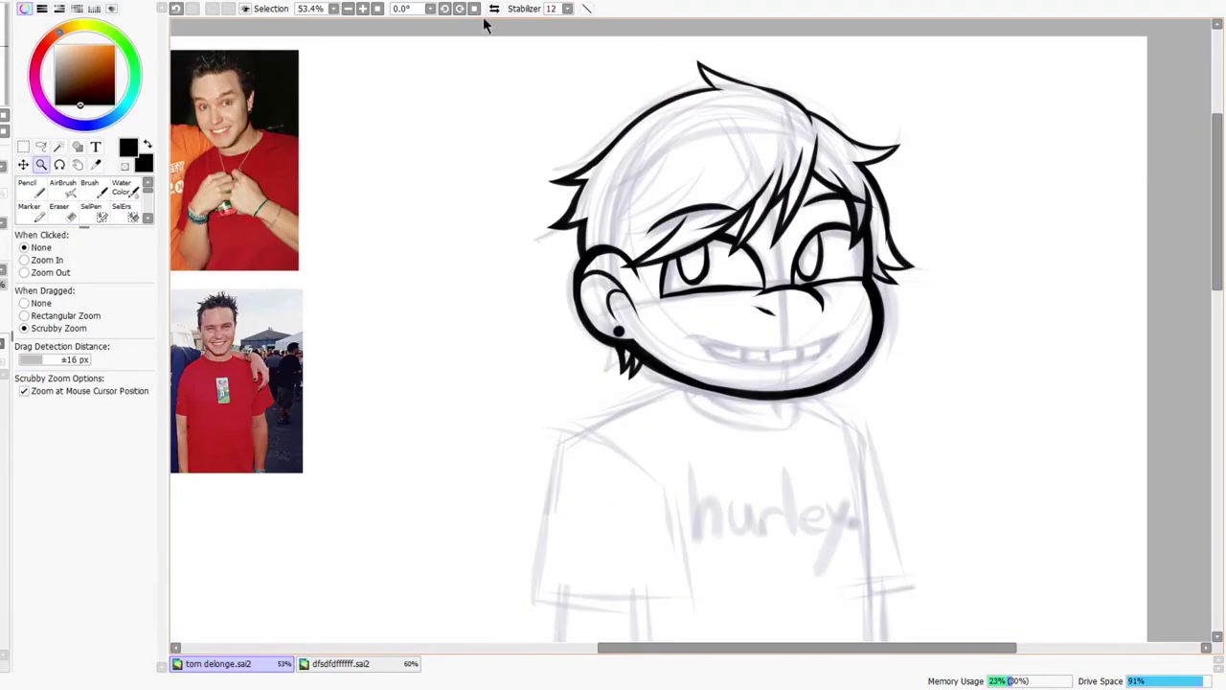
click(495, 9)
drag(685, 243, 766, 238)
key(n)
drag(607, 331, 666, 467)
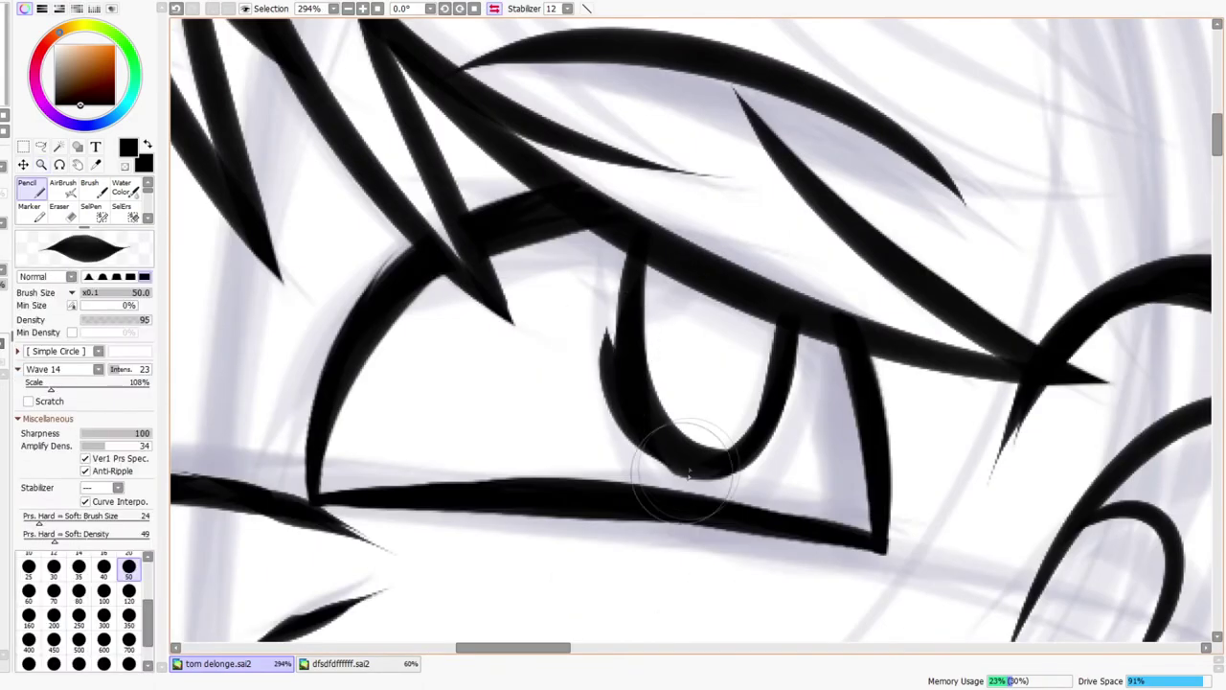
key(ctrl+z)
key(e)
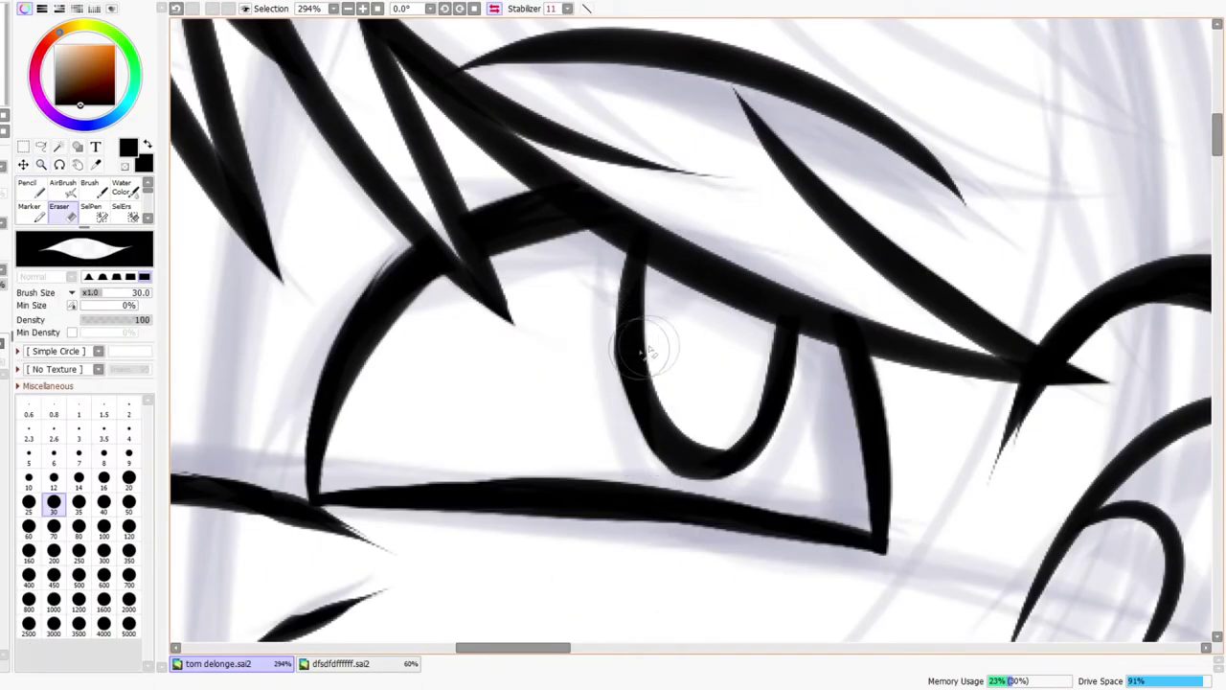
key(ctrl+space)
drag(679, 305, 653, 316)
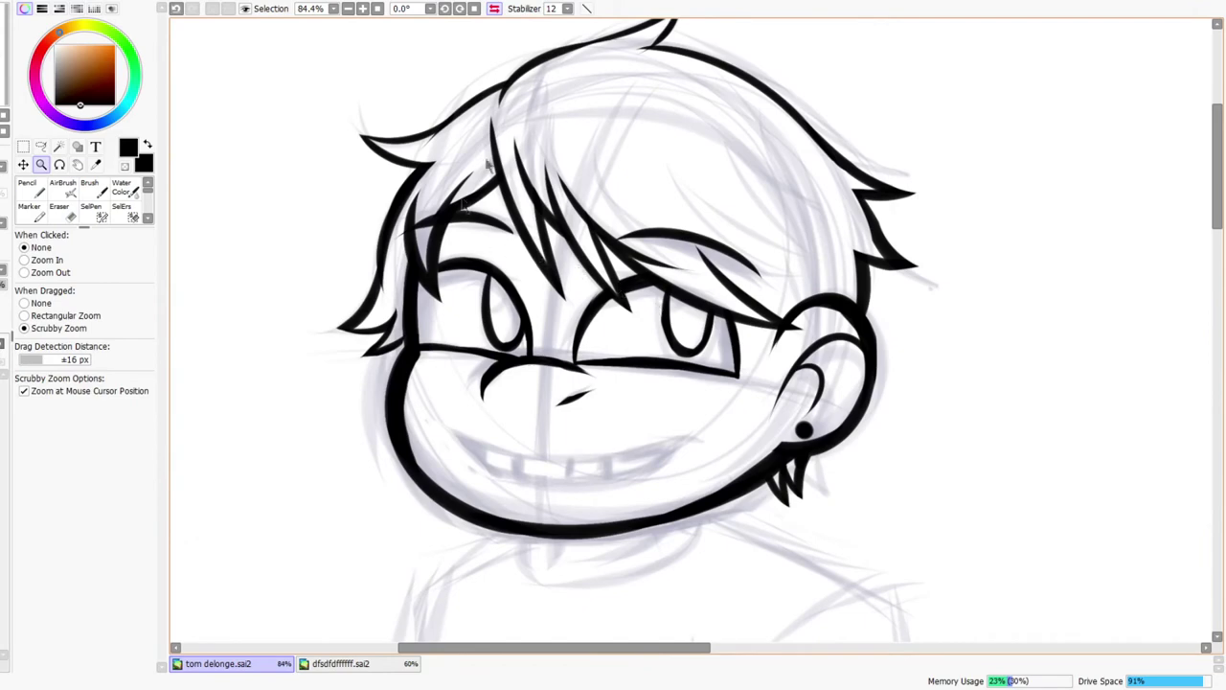
- In the unmirrored view, draw a small curved highlight inside the upper part of each iris
click(494, 9)
mouse_move(728, 312)
mouse_down()
mouse_move(675, 307)
mouse_move(691, 288)
mouse_up()
key(n)
mouse_move(1112, 271)
mouse_down()
mouse_move(1159, 260)
mouse_move(1124, 301)
mouse_move(1159, 262)
mouse_move(1127, 291)
mouse_up()
key(ctrl+z)
key(ctrl+space)
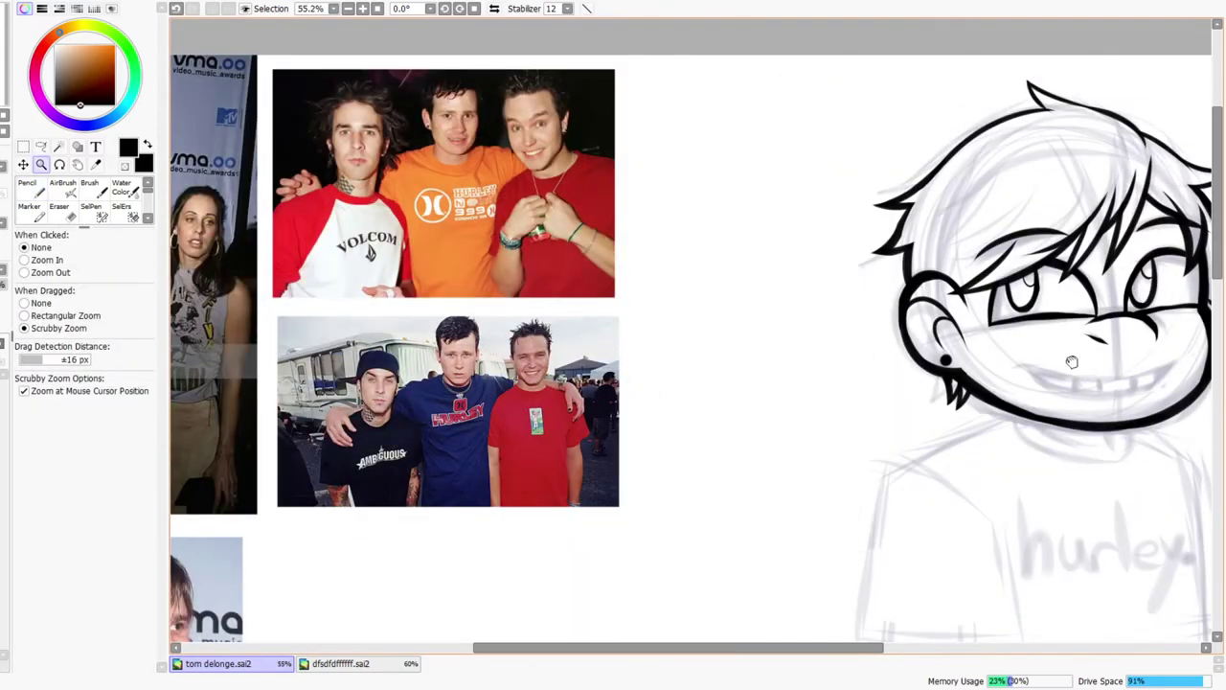
- In mirrored view, thicken the line where the hair strand meets the face outline beside the far eye
drag(1094, 362, 948, 330)
drag(1064, 372, 1003, 374)
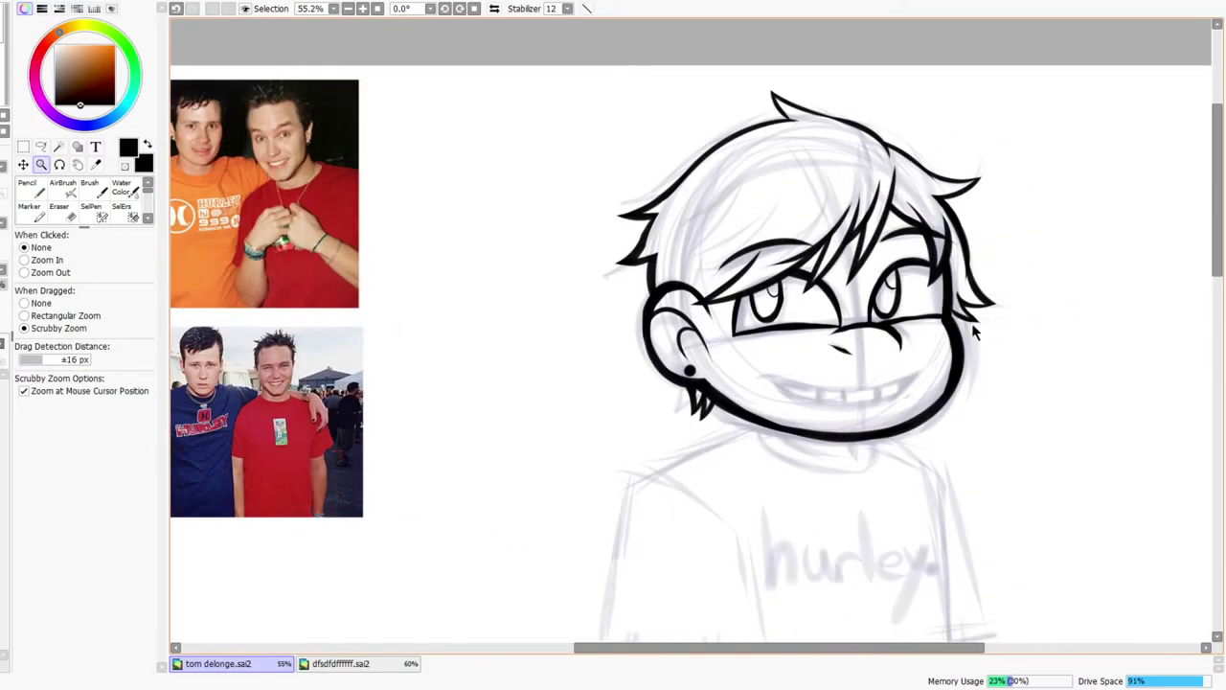
drag(975, 289, 973, 309)
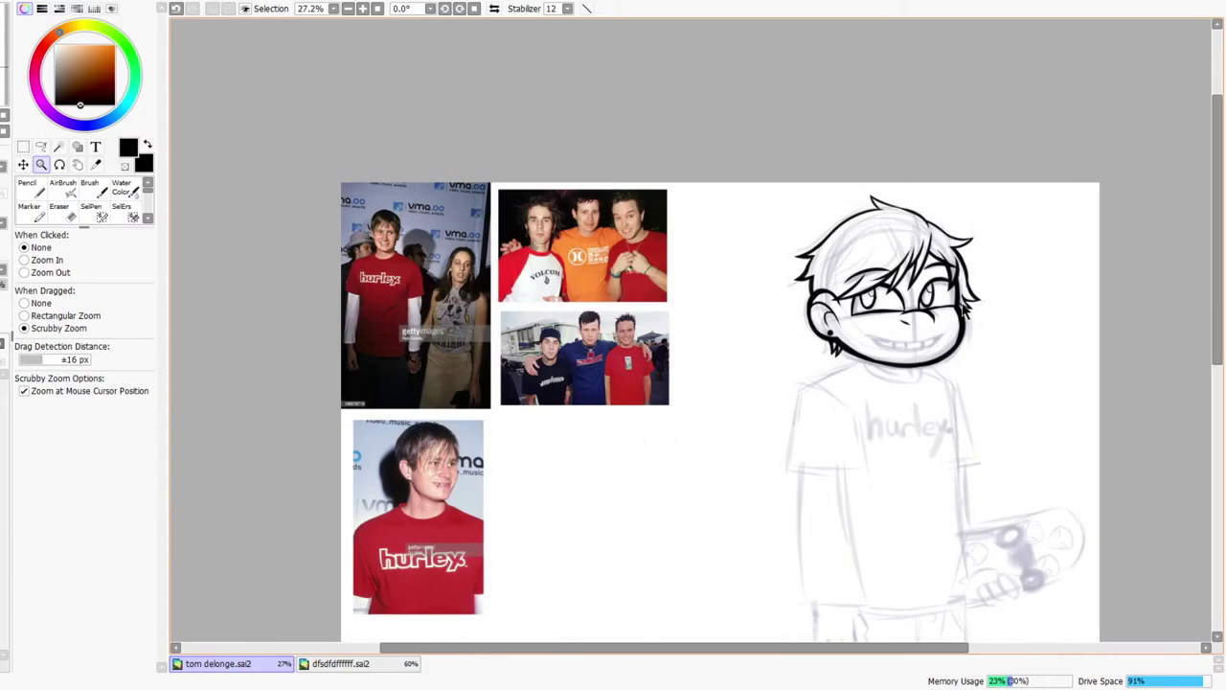
click(494, 10)
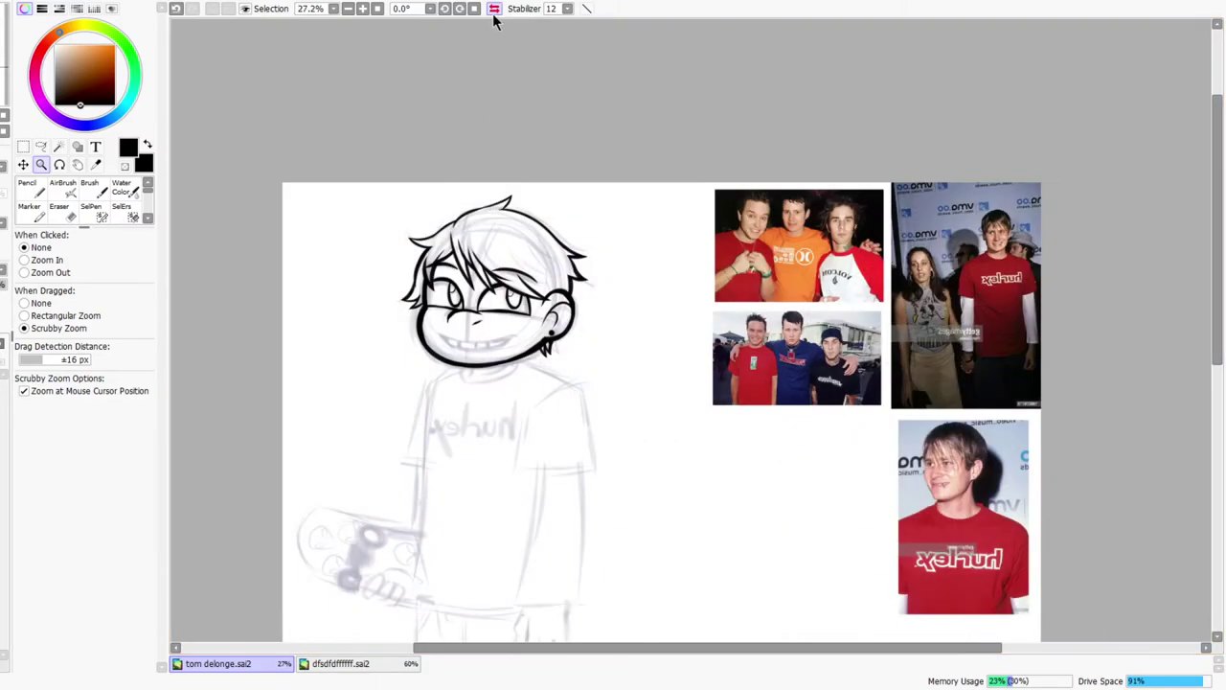
drag(437, 254, 504, 184)
key(n)
mouse_move(428, 381)
mouse_down()
mouse_move(391, 350)
mouse_move(392, 404)
mouse_up()
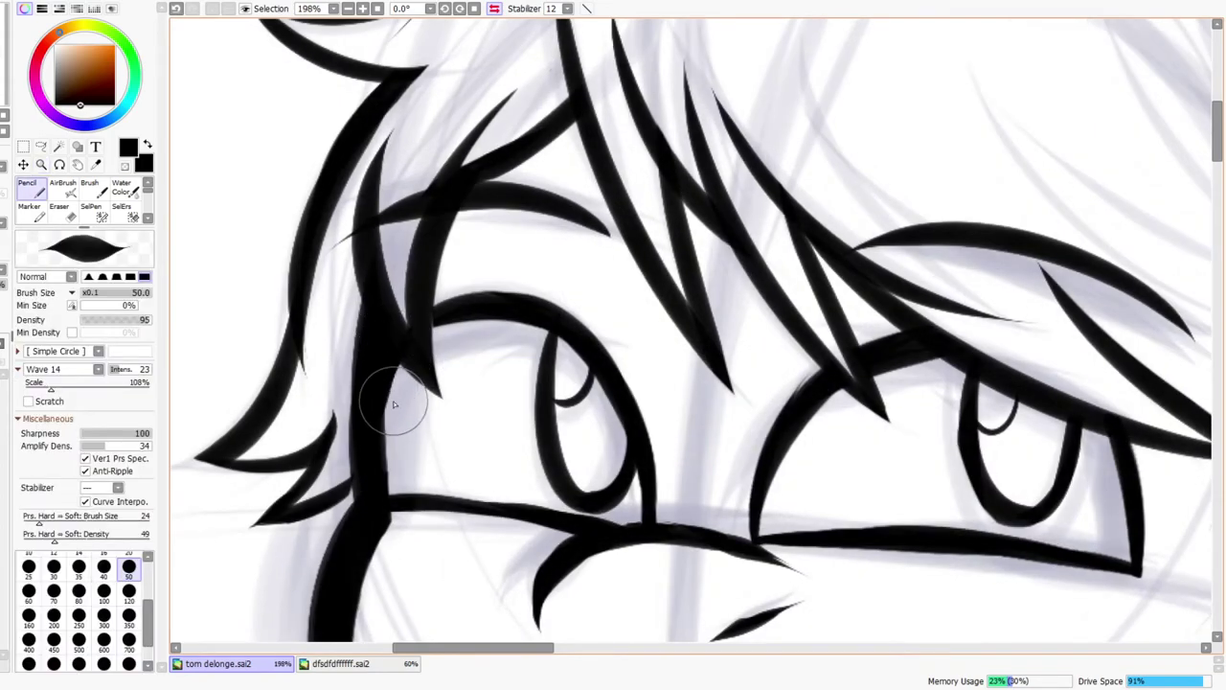
key(ctrl+space)
drag(532, 285, 515, 259)
- Restore the unmirrored view and examine the inked head against the full sketch and the mouth area
click(494, 9)
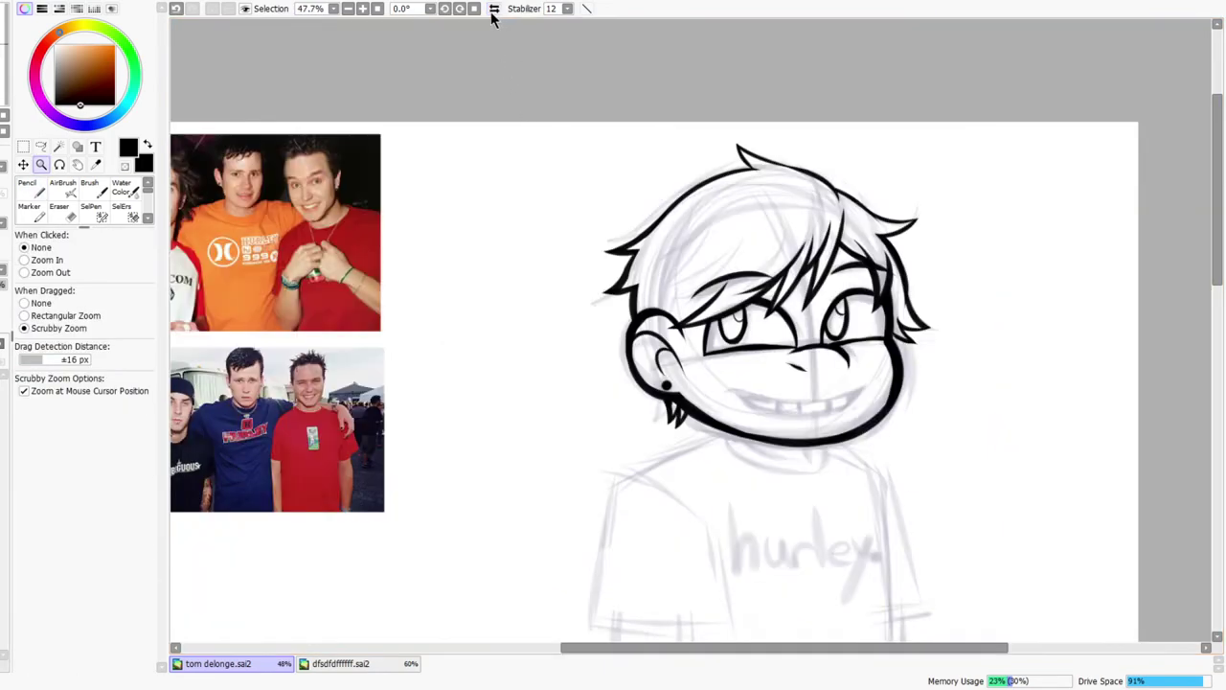
drag(862, 383, 834, 425)
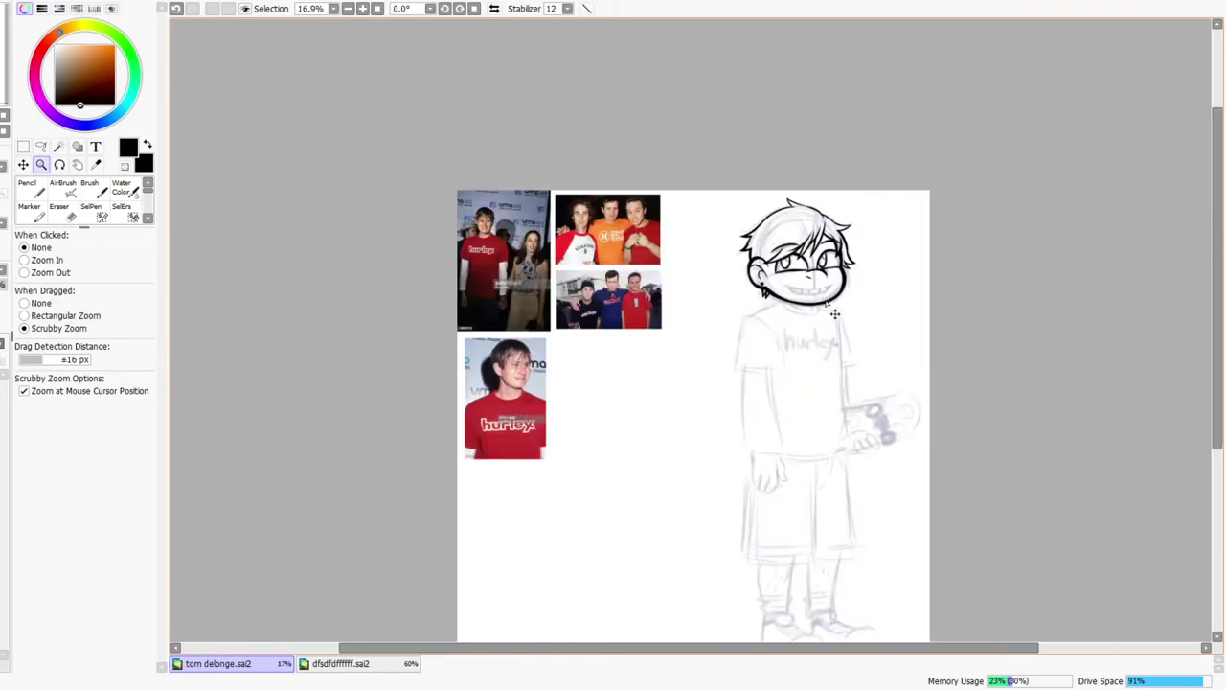
drag(835, 272, 853, 271)
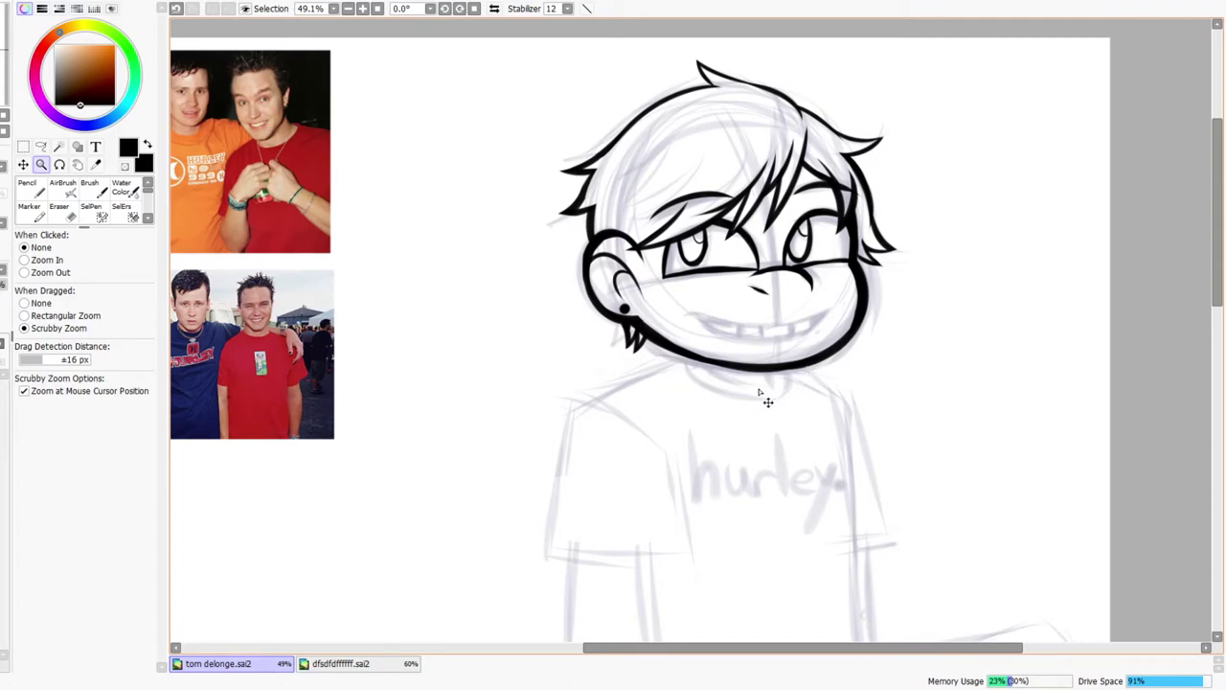
scroll(803, 346, up, 4)
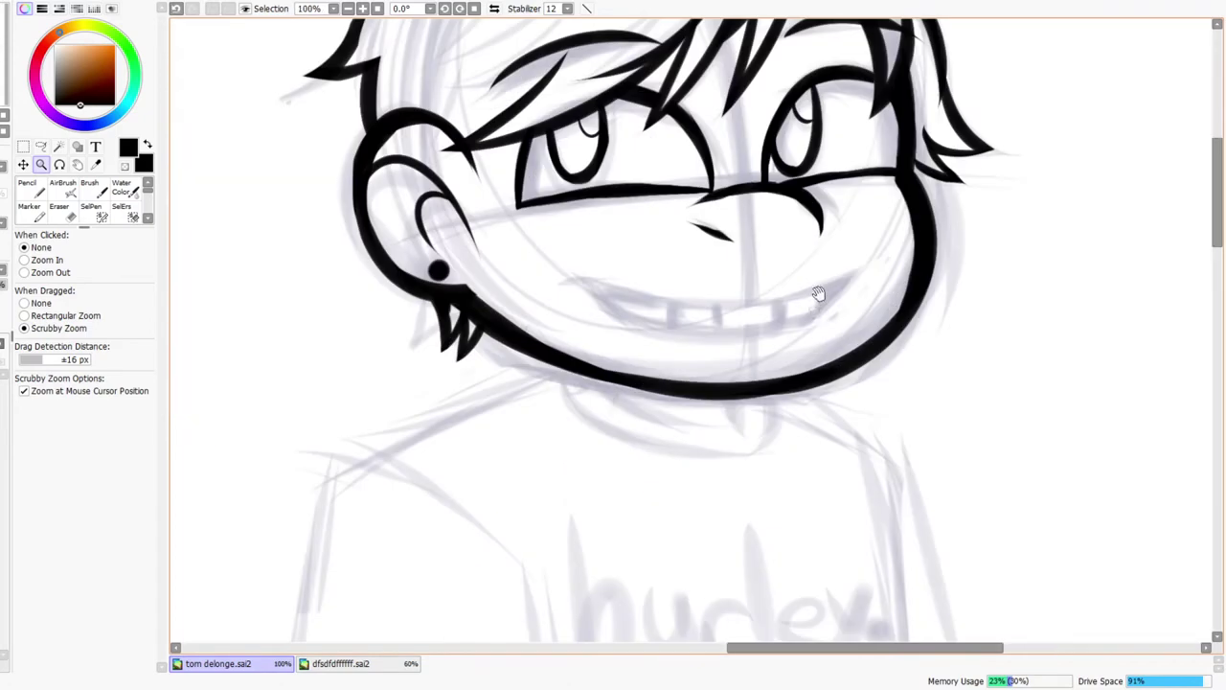
scroll(818, 294, down, 4)
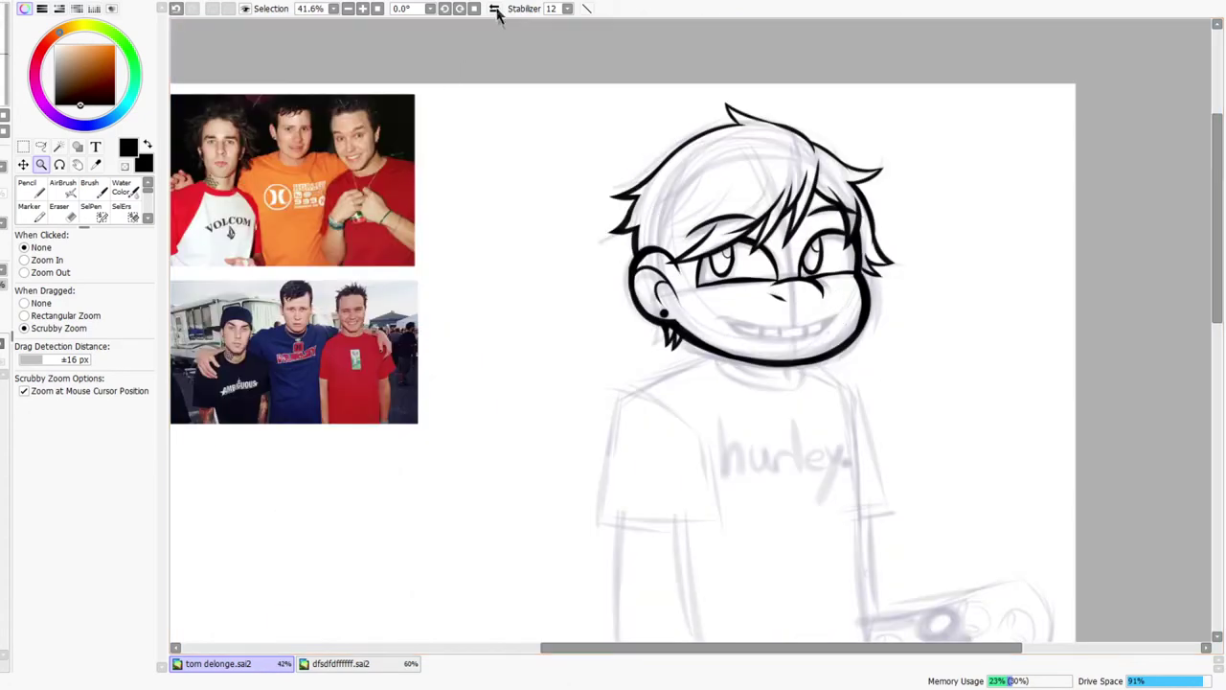
click(493, 9)
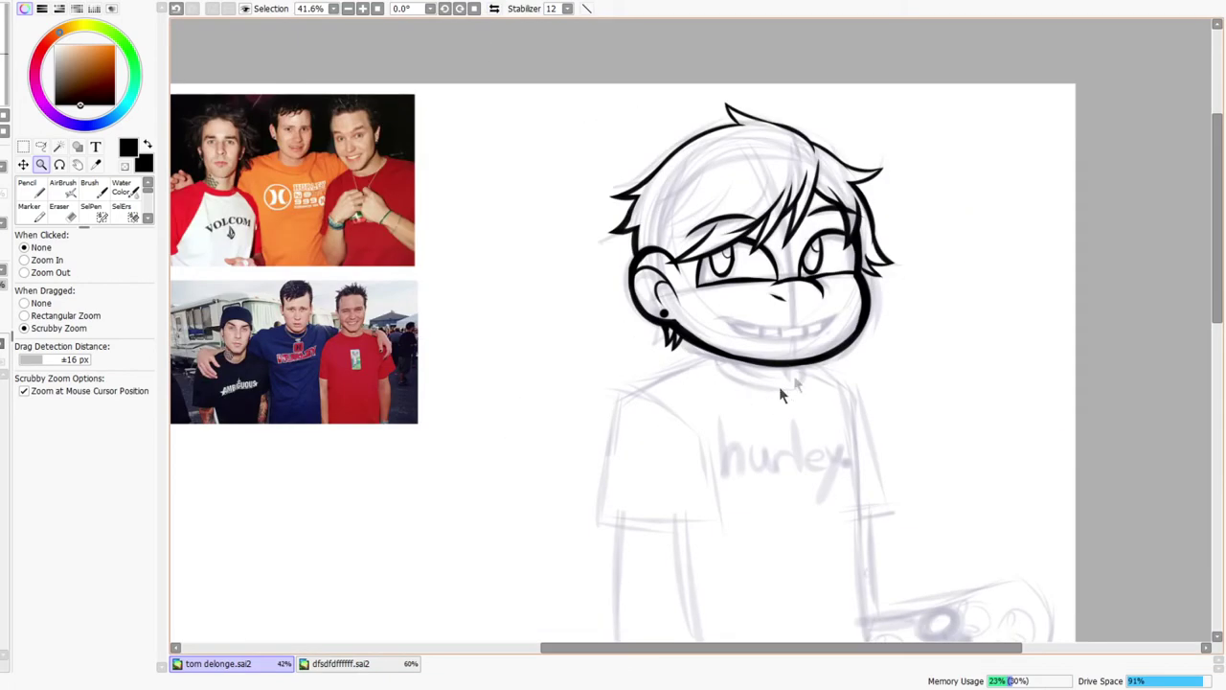
drag(810, 397, 779, 399)
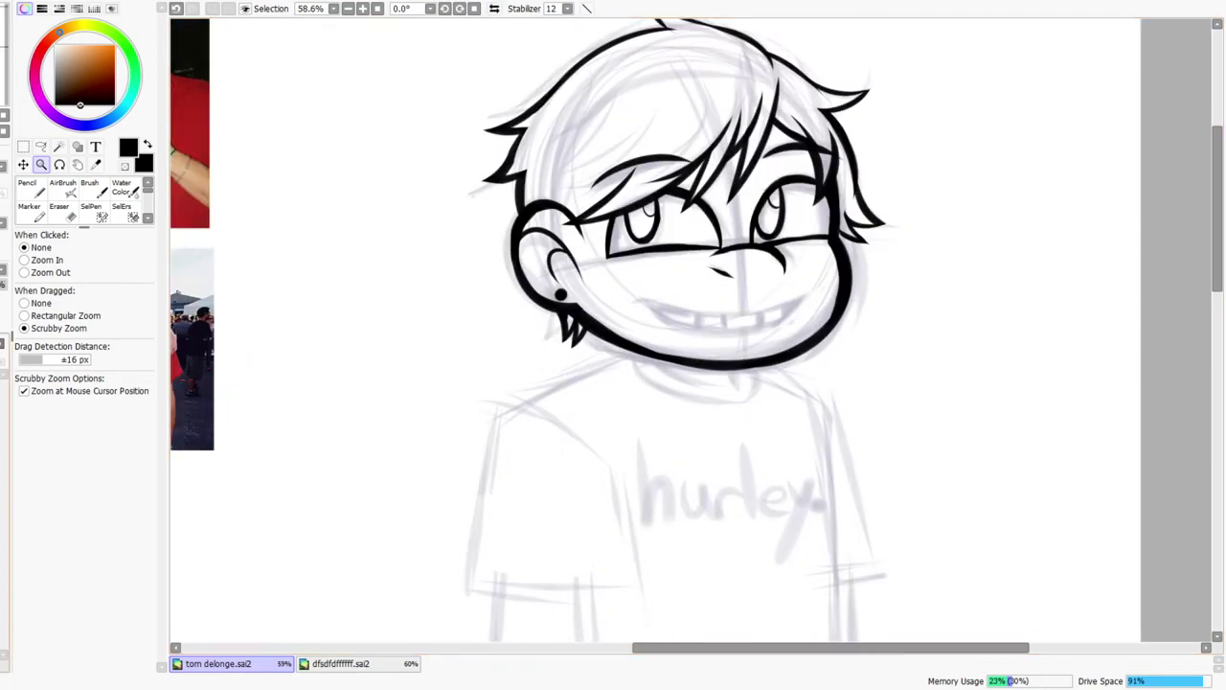
scroll(745, 330, up, 2)
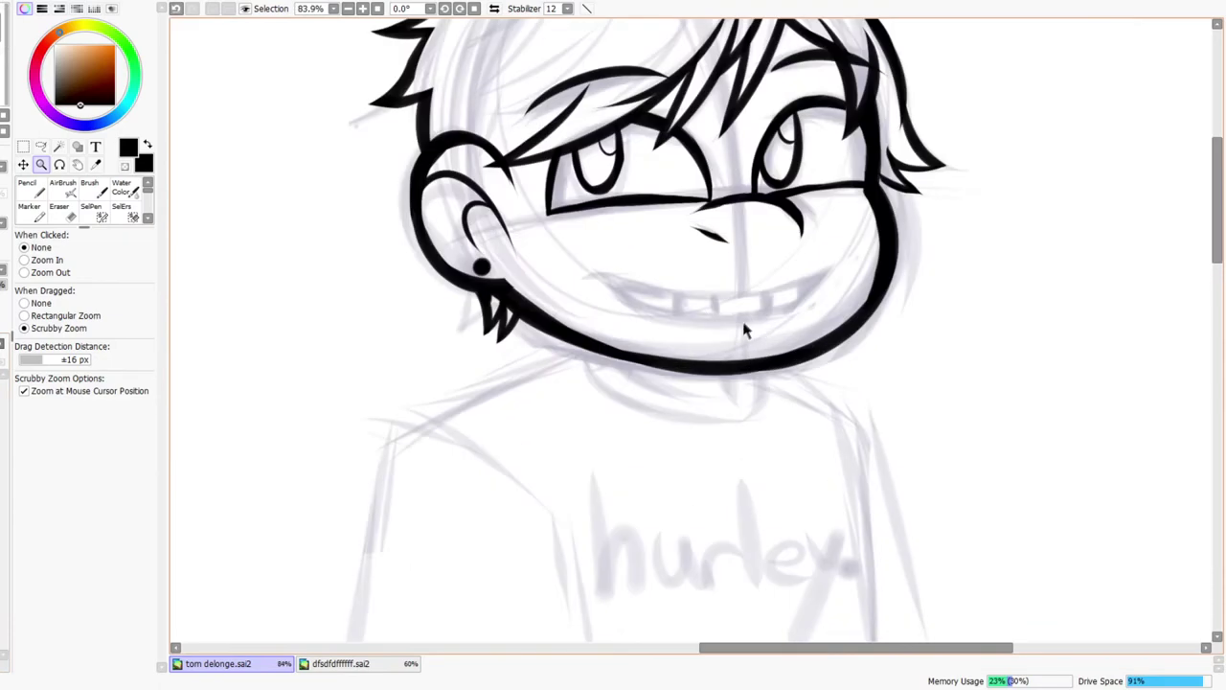
- Ink two short neck lines below the chin and trim their ends with the eraser
drag(734, 406, 761, 329)
key(e)
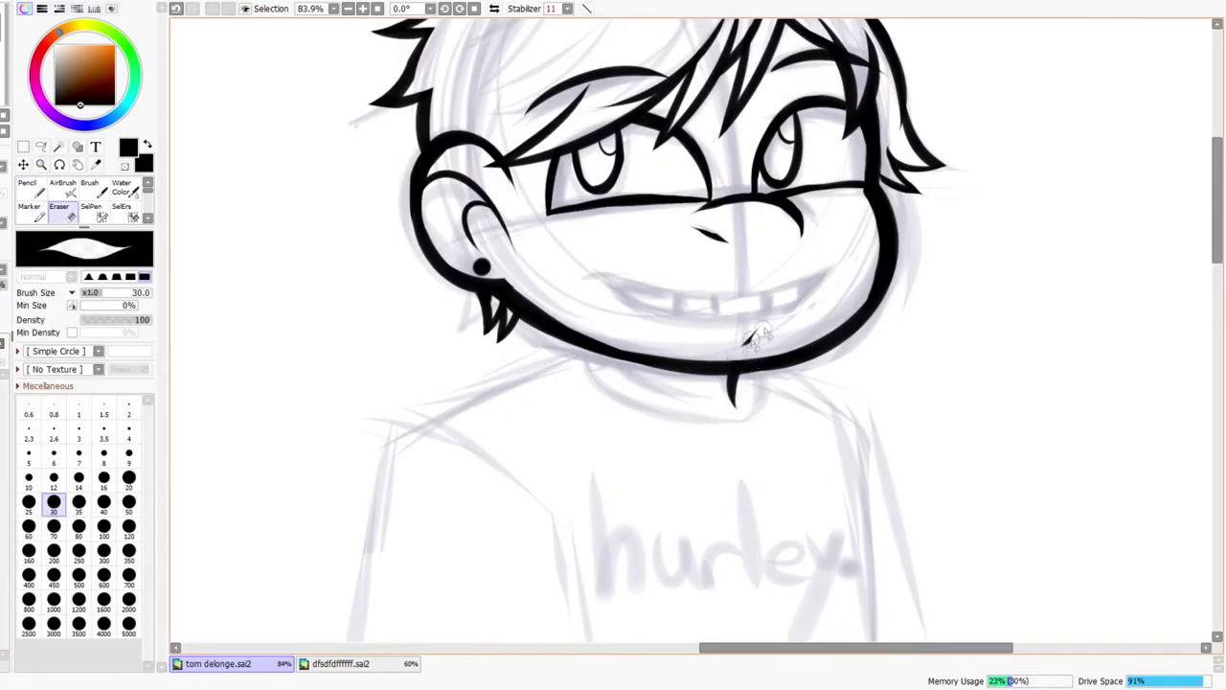
key(n)
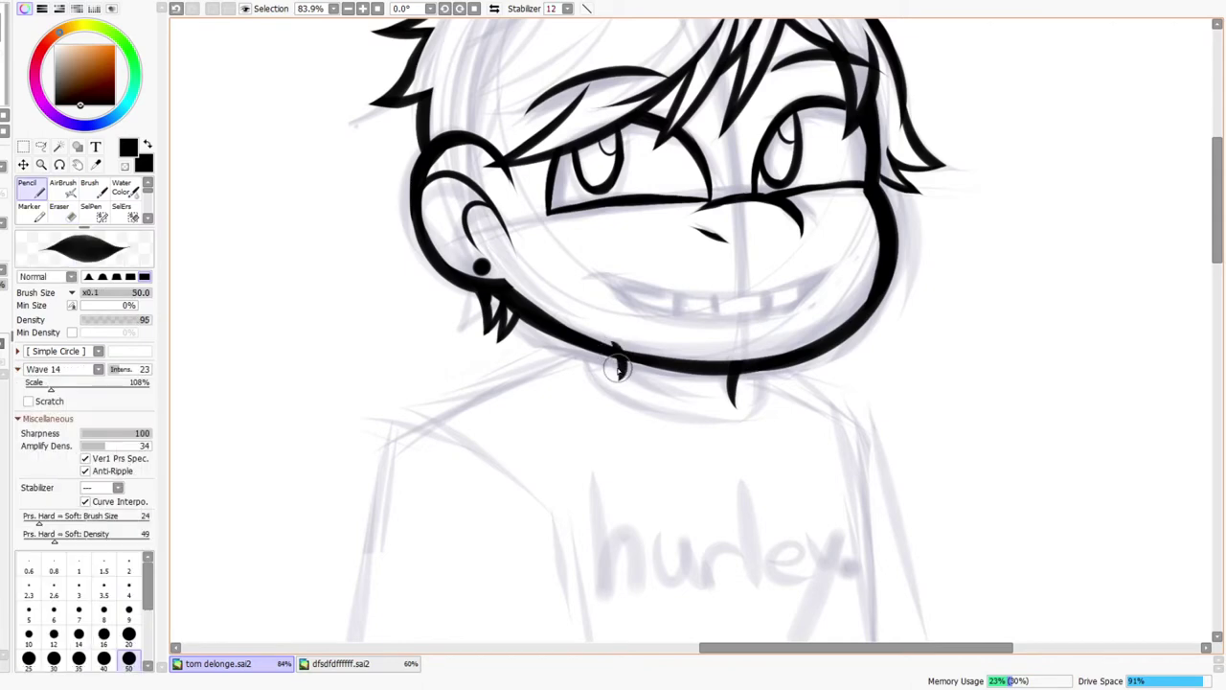
key(e)
drag(628, 381, 633, 388)
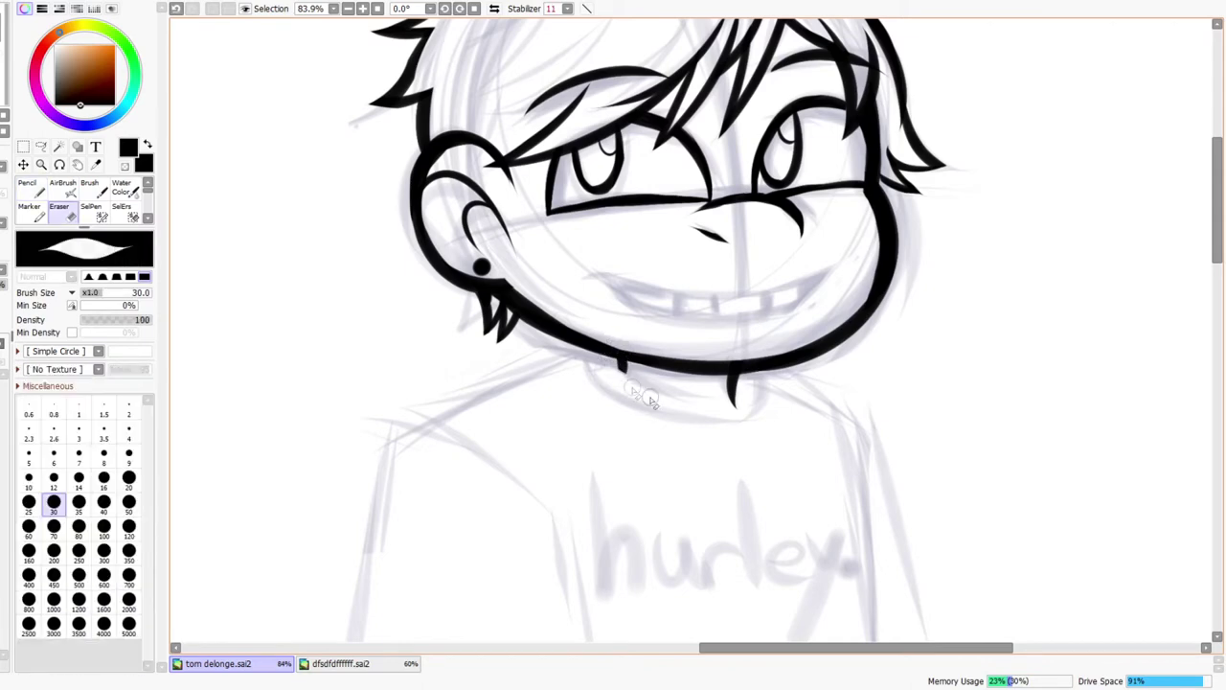
key(ctrl+space)
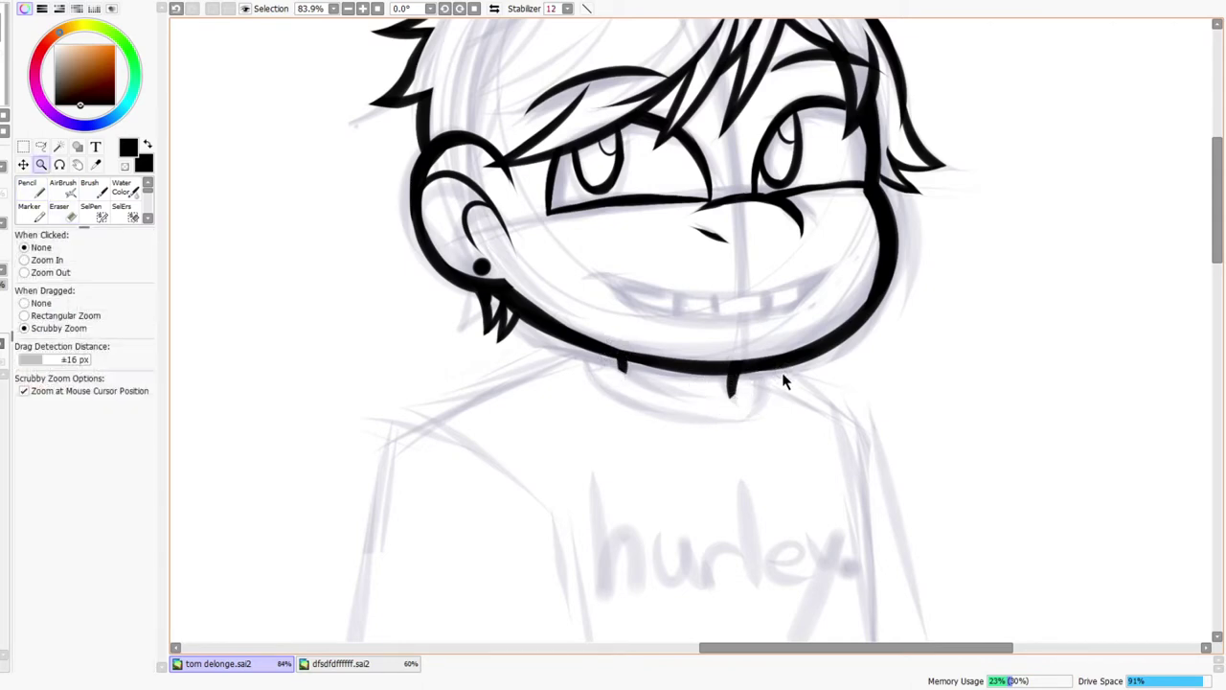
drag(786, 375, 803, 340)
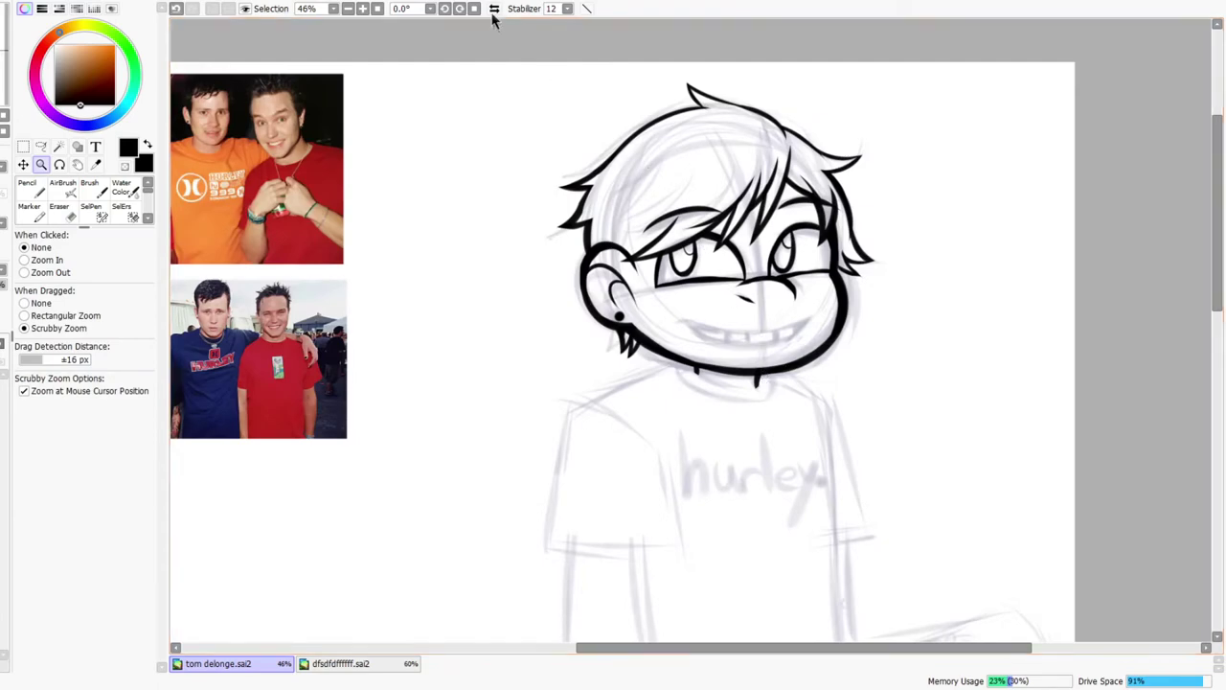
- In mirrored view, thicken the short neck line on the ear side and trim its lower end
click(494, 9)
drag(686, 364, 717, 329)
key(n)
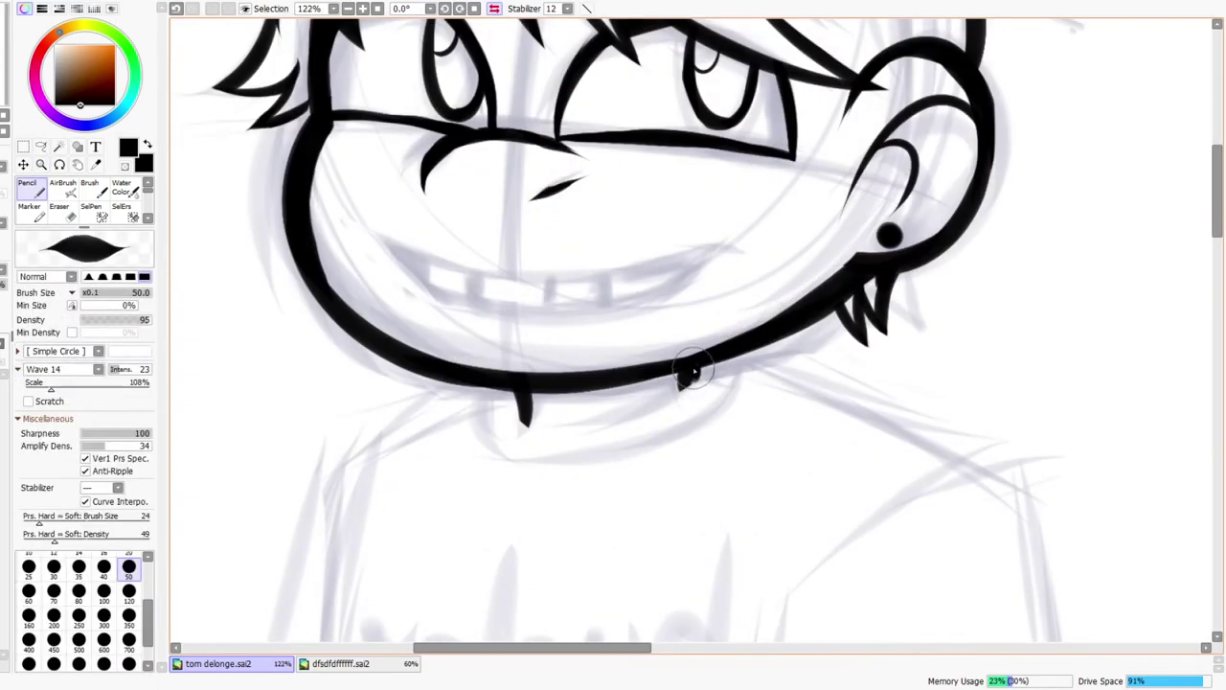
key(e)
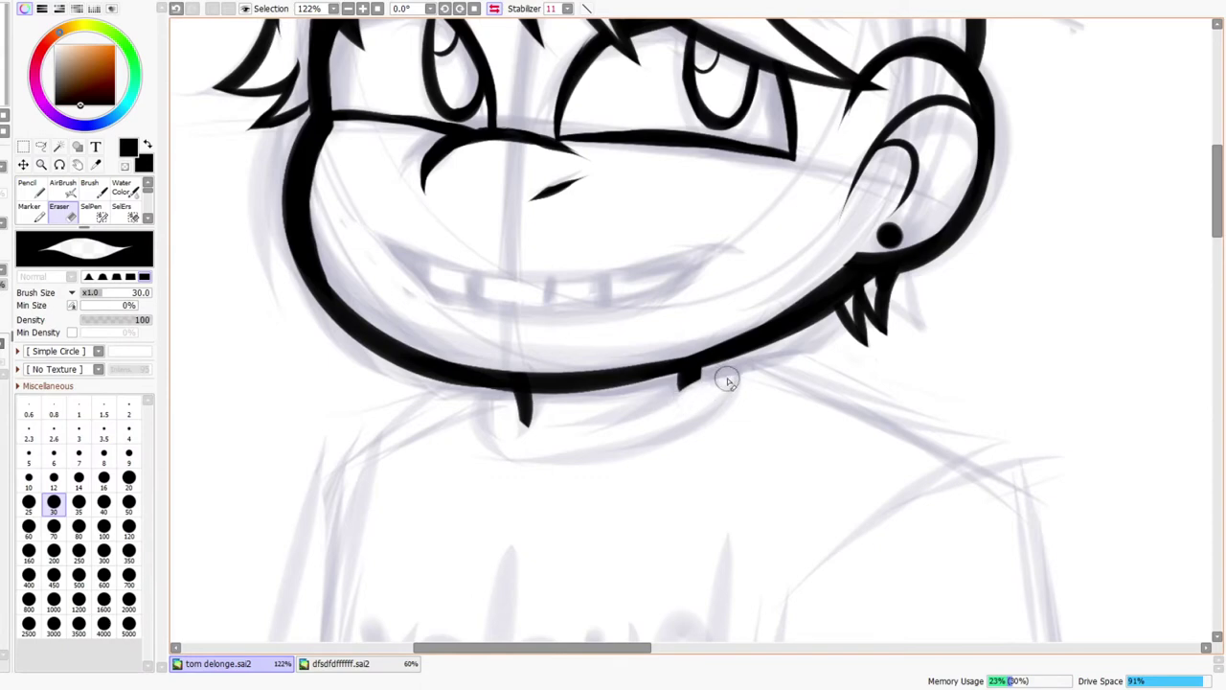
key(ctrl+space)
drag(732, 377, 695, 390)
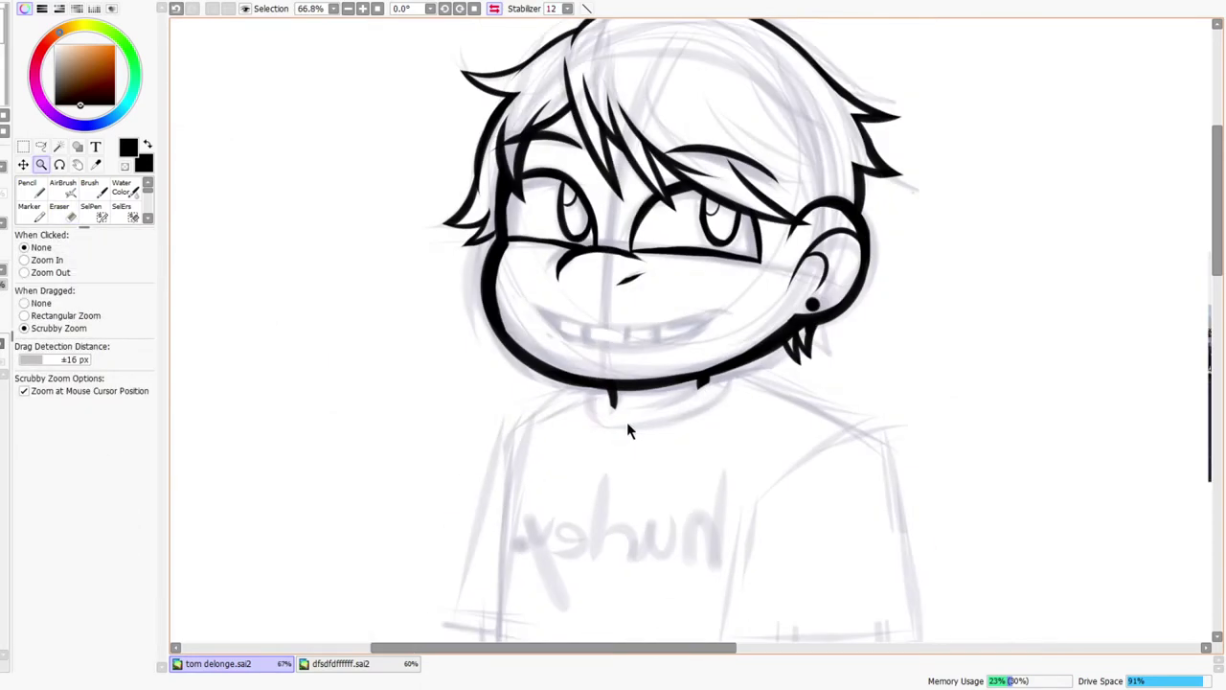
- Ink the shirt collar's inner curve between the two neck lines and check it in the unmirrored view
drag(627, 424, 663, 412)
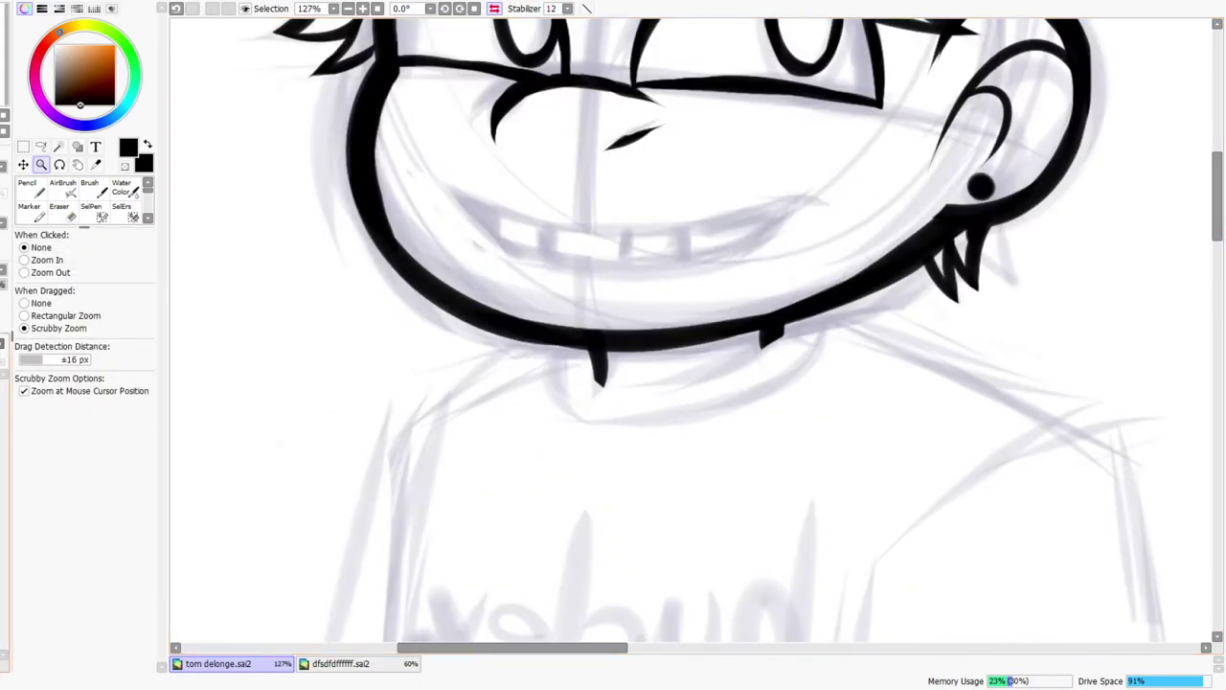
drag(685, 364, 646, 355)
key(n)
drag(561, 342, 611, 392)
key(ctrl+z)
mouse_move(566, 355)
mouse_down()
mouse_move(596, 385)
mouse_move(568, 383)
mouse_move(745, 325)
mouse_move(766, 364)
mouse_move(697, 364)
mouse_move(833, 335)
mouse_up()
key(ctrl+z)
drag(769, 369, 856, 315)
mouse_move(766, 371)
mouse_down()
mouse_move(848, 304)
mouse_move(789, 356)
mouse_move(879, 337)
mouse_up()
key(ctrl+space)
key(space)
drag(621, 394, 633, 432)
click(494, 9)
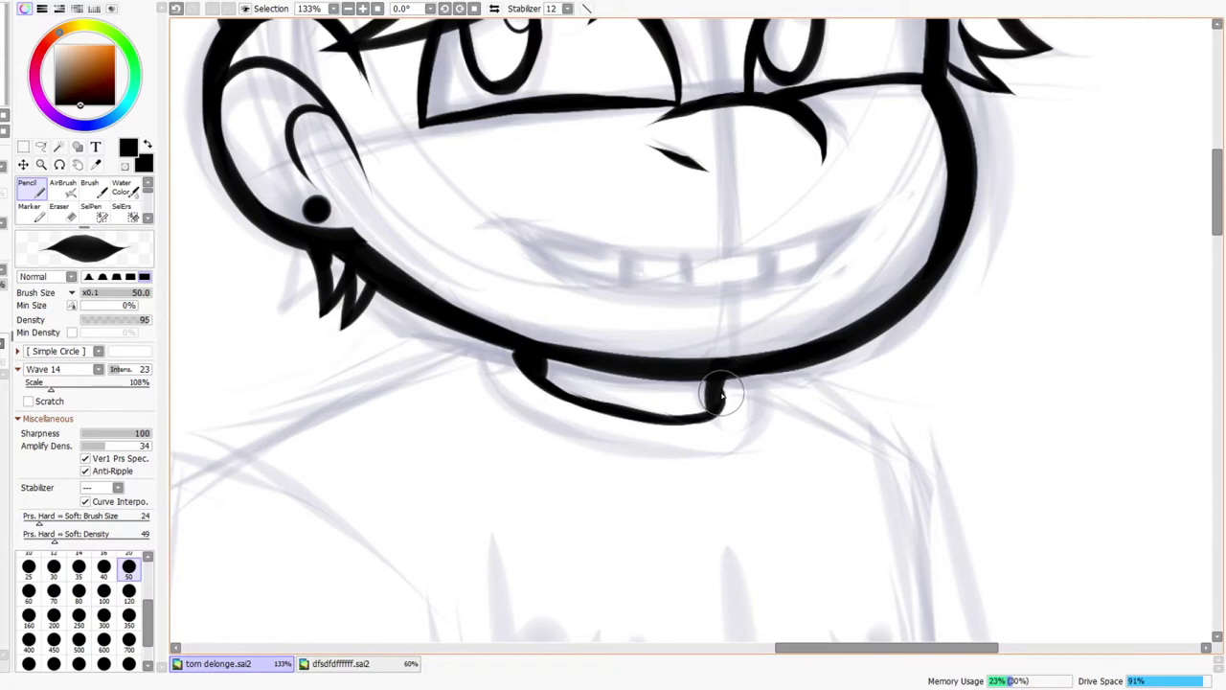
- In mirrored view, ink the collar's outer curve below the inner one, joining both ends to the jawline
click(495, 9)
mouse_move(638, 377)
mouse_down()
mouse_move(622, 427)
mouse_move(644, 393)
mouse_move(641, 367)
mouse_move(649, 448)
mouse_up()
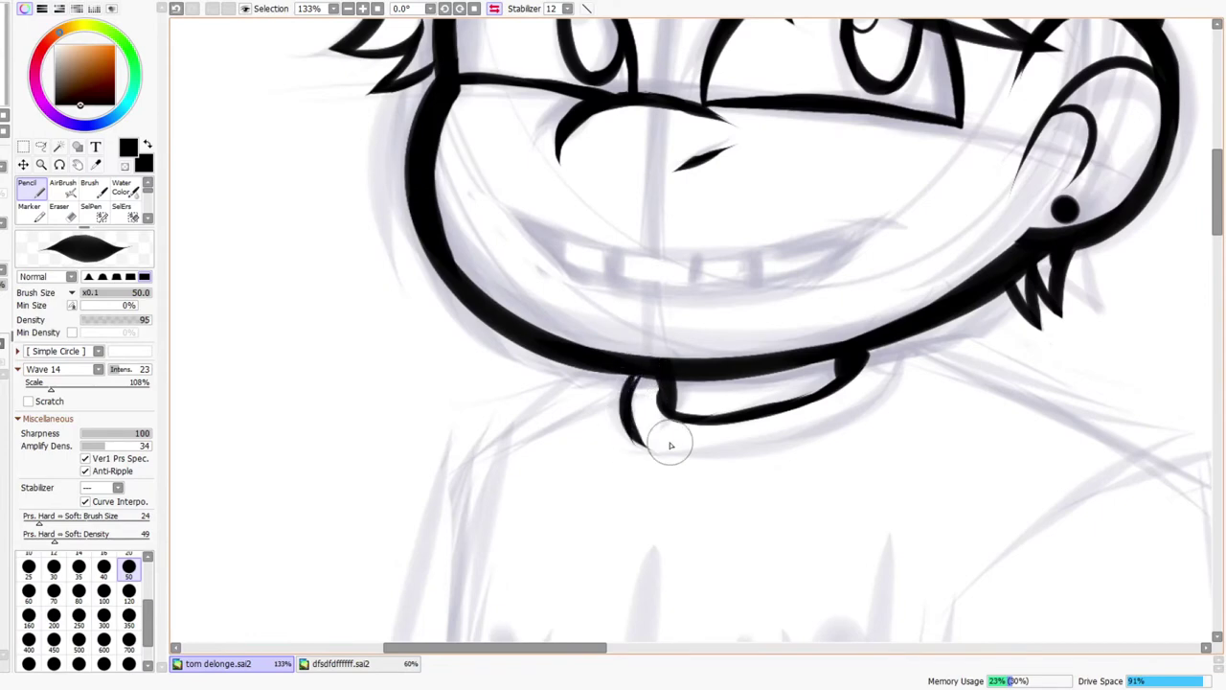
drag(634, 385, 642, 373)
mouse_move(628, 418)
mouse_down()
mouse_move(790, 435)
mouse_move(853, 407)
mouse_up()
key(ctrl+z)
drag(709, 459, 883, 403)
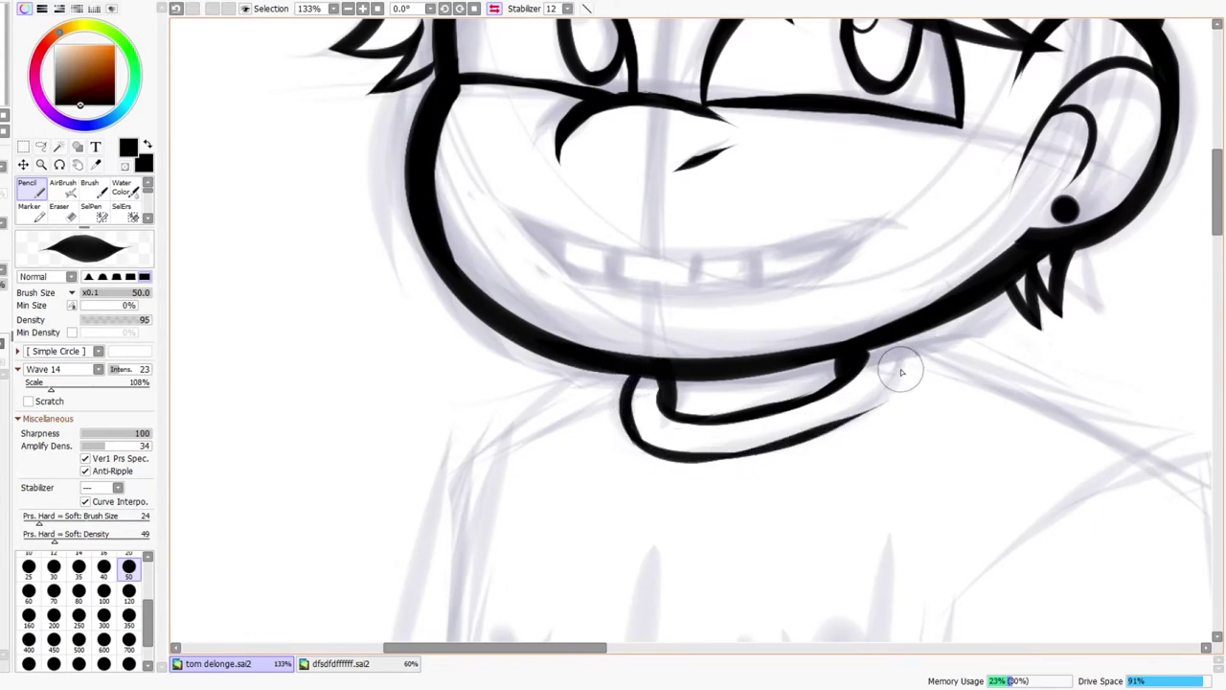
mouse_move(904, 339)
mouse_down()
mouse_move(886, 404)
mouse_move(866, 412)
mouse_up()
mouse_move(917, 375)
mouse_down()
mouse_move(883, 395)
mouse_move(905, 421)
mouse_up()
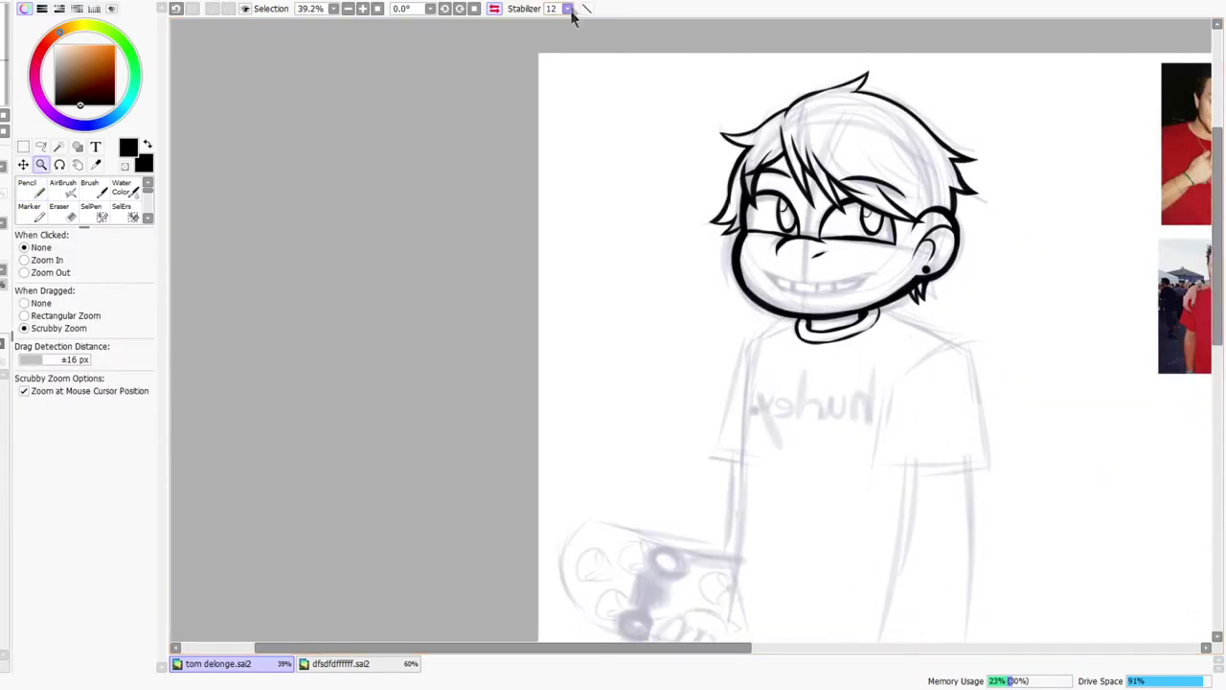
- Examine the inked head and collar by comparing the mirrored and unmirrored views
click(494, 8)
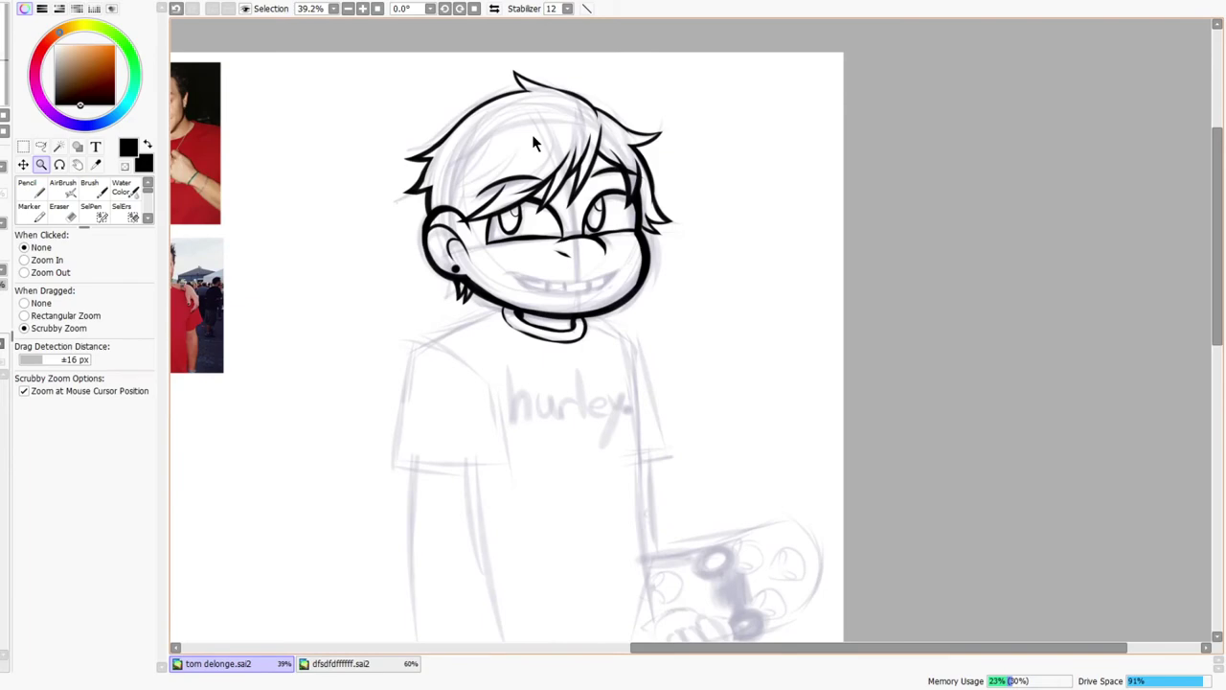
click(494, 8)
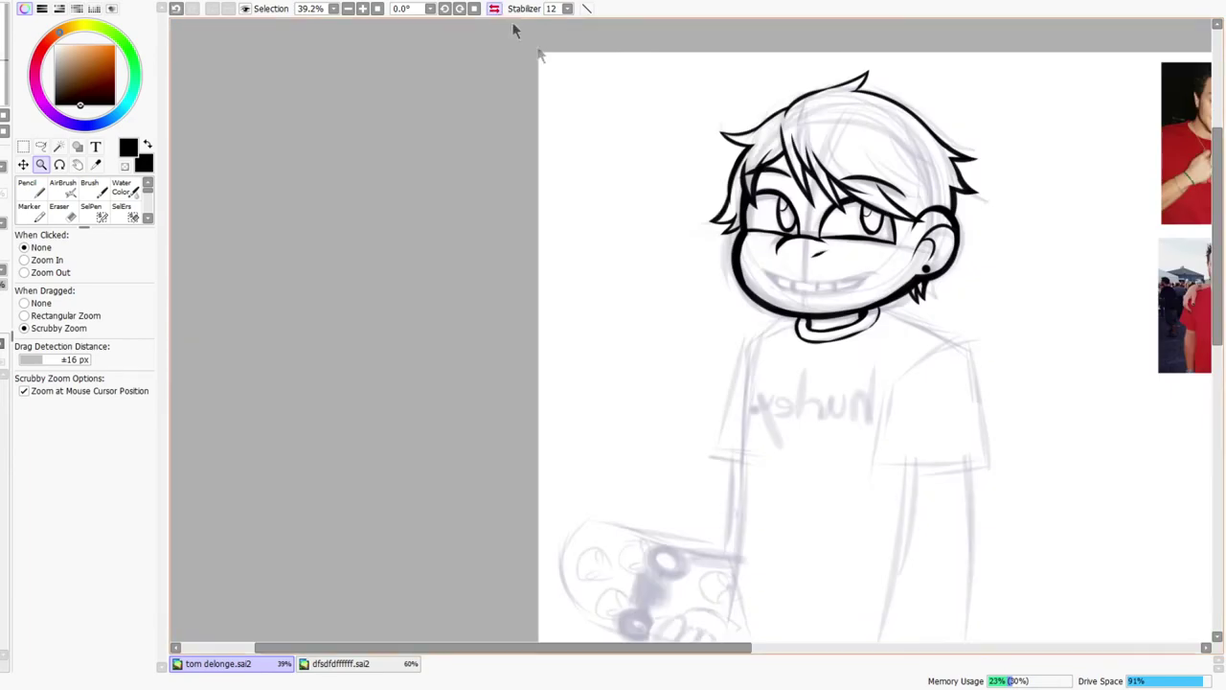
drag(876, 233, 711, 245)
key(n)
mouse_move(569, 259)
mouse_down()
mouse_move(789, 270)
mouse_move(661, 229)
mouse_up()
key(z)
click(494, 8)
scroll(720, 335, down, 2)
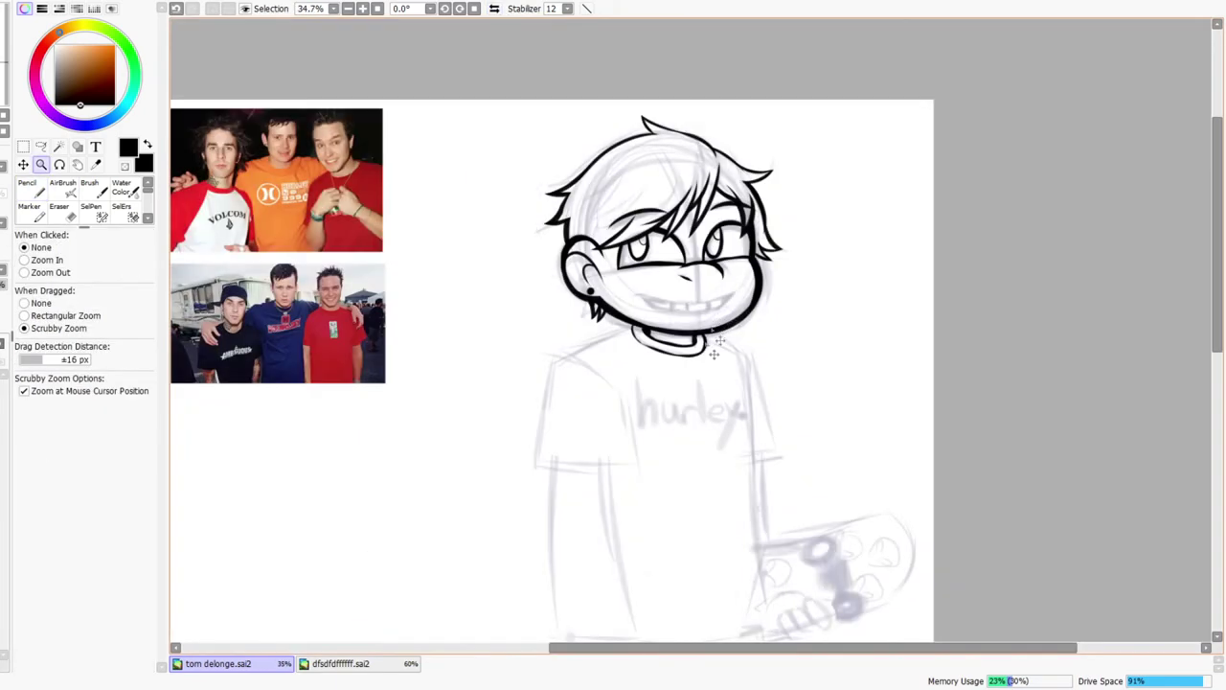
- In the unmirrored view, ink the ear-side shoulder line from the collar out to the top of the sleeve
drag(616, 354, 757, 349)
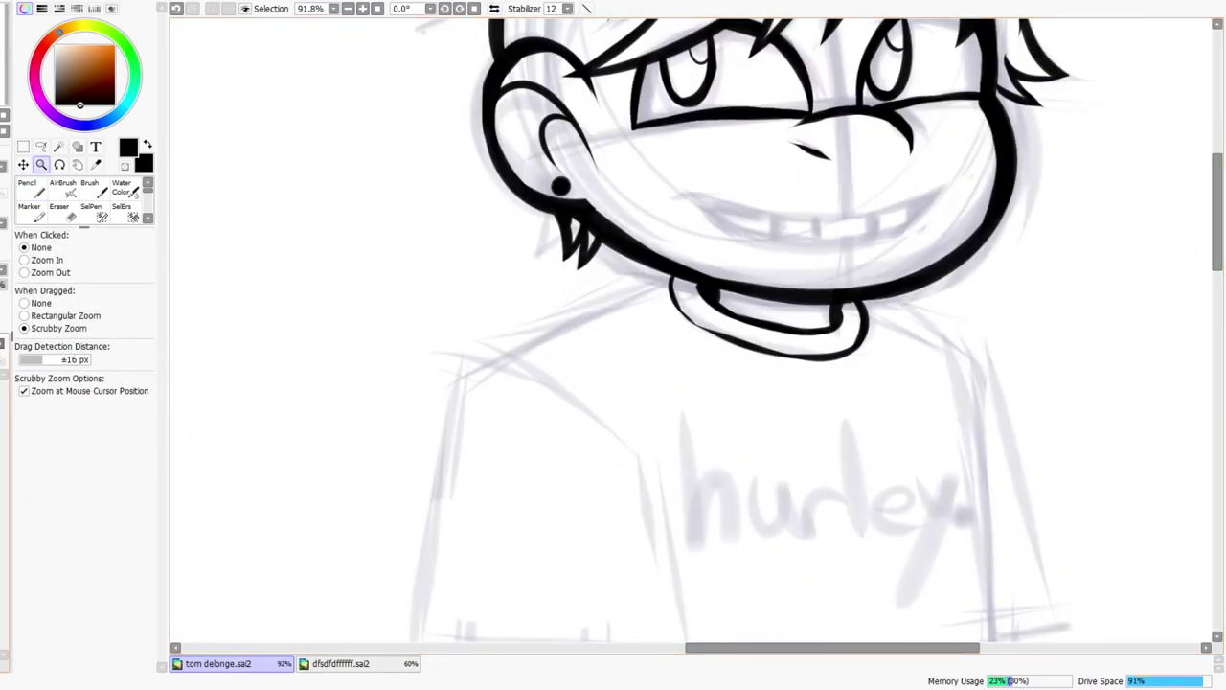
key(n)
drag(465, 374, 573, 324)
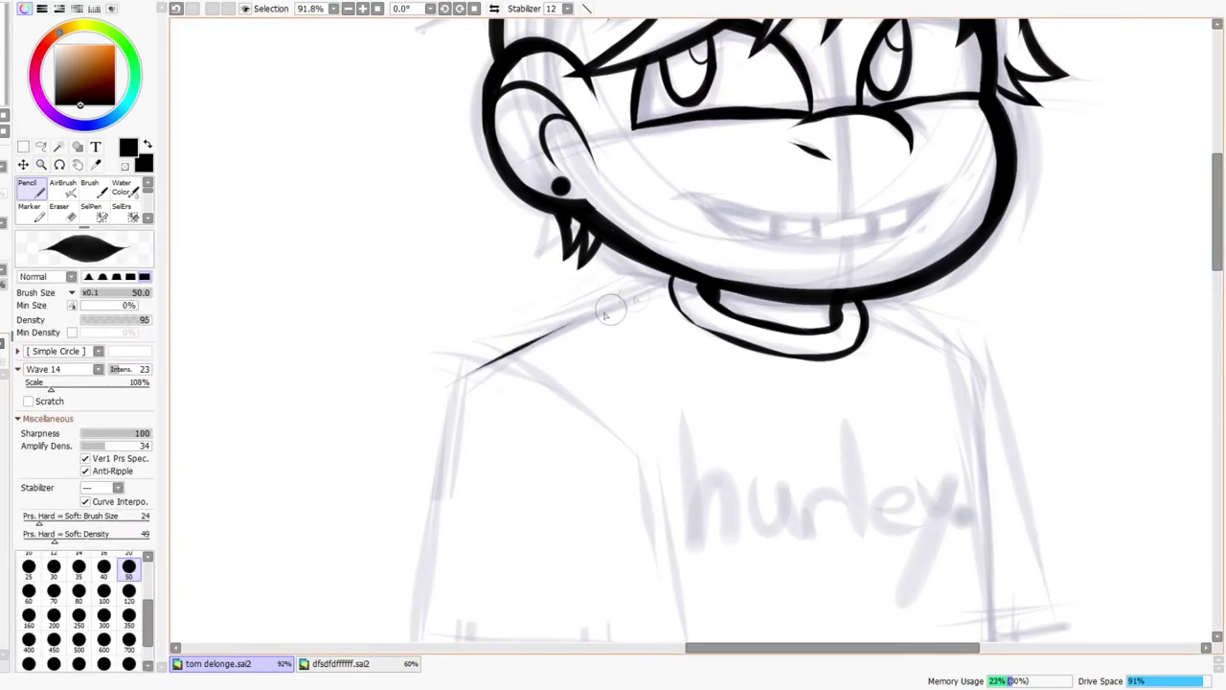
drag(470, 374, 682, 282)
key(ctrl+z)
key(ctrl+z)
mouse_move(468, 379)
mouse_down()
mouse_move(734, 259)
mouse_move(676, 280)
mouse_up()
- In mirrored view, ink the far shoulder line and erase the shoulder strokes that overlap the jaw and face
key(h)
mouse_move(397, 367)
mouse_down()
mouse_move(586, 278)
mouse_move(533, 288)
mouse_move(591, 278)
mouse_move(609, 258)
mouse_up()
key(ctrl+space)
key(e)
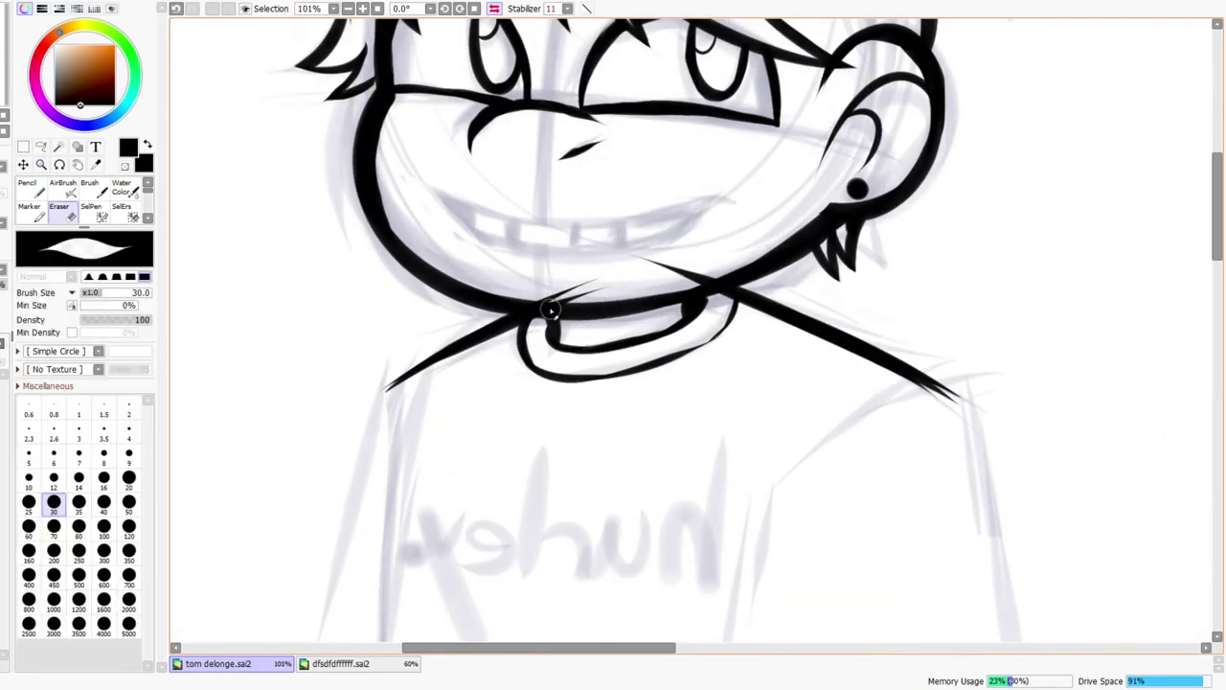
drag(542, 288, 635, 271)
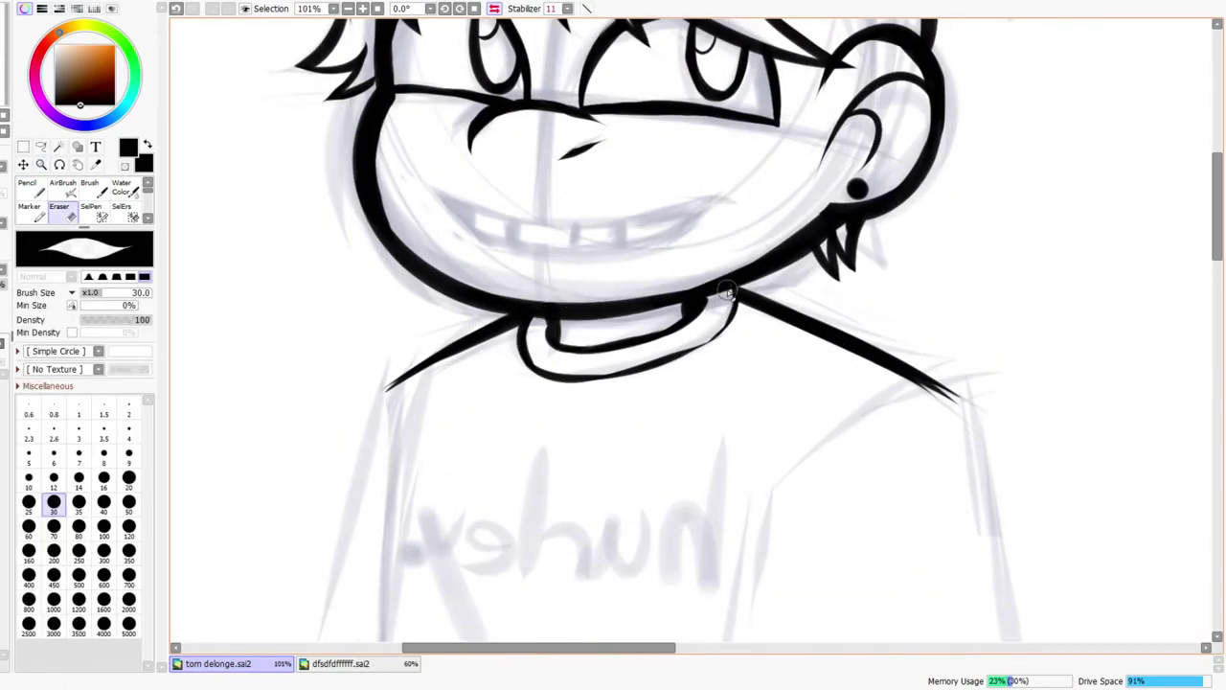
key(ctrl+space)
scroll(743, 290, down, 3)
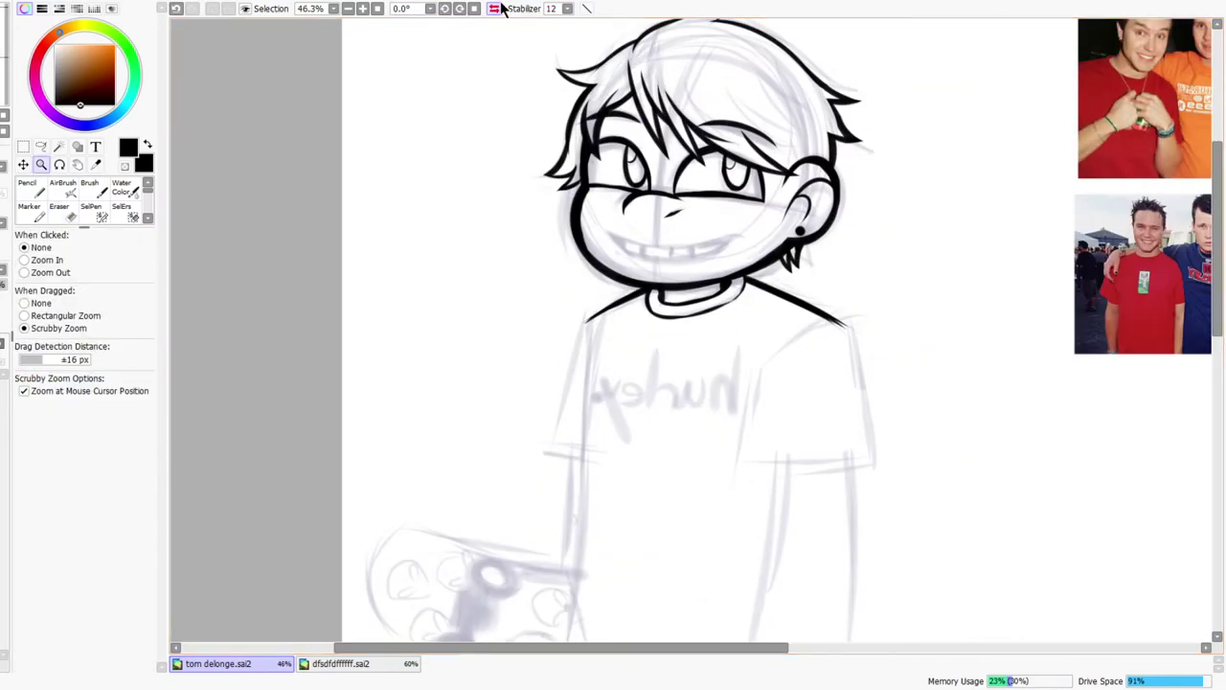
- In the unmirrored view, reinforce the ear-side shoulder line and ink the curved armhole seam of the near sleeve
click(498, 7)
drag(550, 305, 577, 323)
key(n)
mouse_move(480, 371)
mouse_down()
mouse_move(648, 282)
mouse_move(601, 297)
mouse_up()
key(space)
drag(581, 377, 586, 300)
mouse_move(501, 276)
mouse_down()
mouse_move(654, 272)
mouse_move(752, 352)
mouse_up()
key(ctrl+z)
drag(561, 253, 722, 381)
- Ink the near sleeve's outer edge from the shoulder down past the sketched hem
key(ctrl+space)
drag(725, 330, 879, 348)
drag(889, 501, 879, 488)
drag(799, 278, 708, 306)
drag(674, 204, 644, 343)
key(ctrl+z)
drag(675, 210, 633, 421)
key(ctrl+z)
drag(680, 201, 634, 481)
drag(657, 280, 641, 508)
key(ctrl+z)
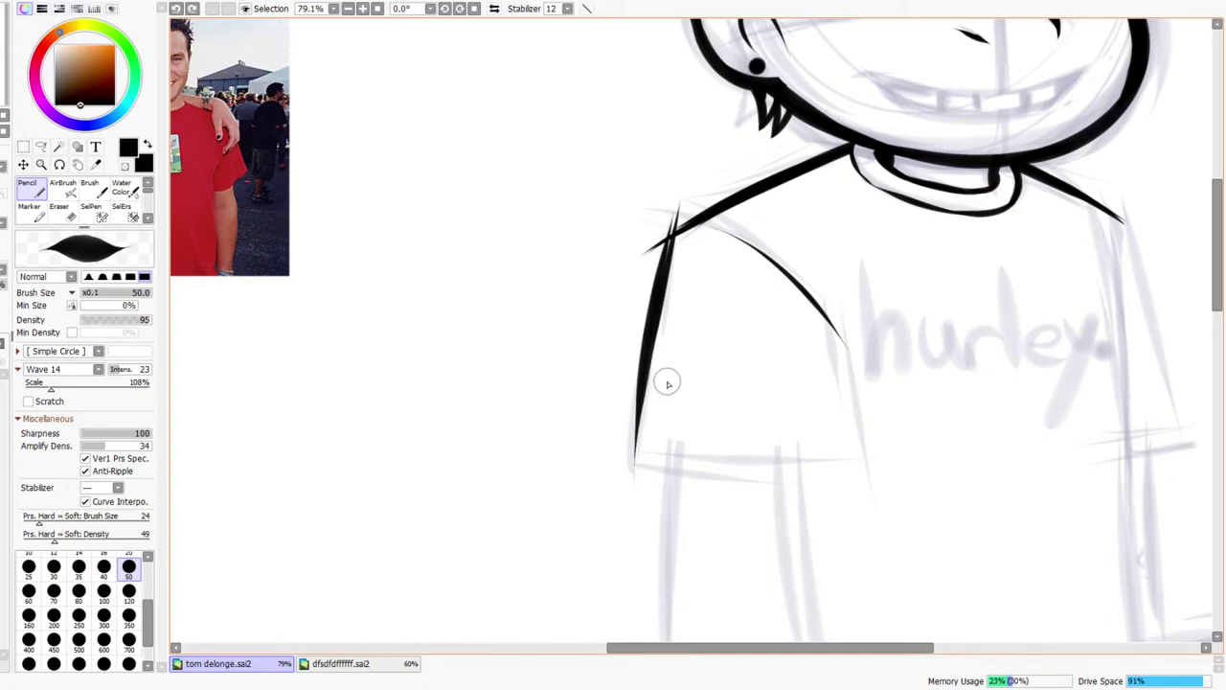
drag(706, 440, 698, 382)
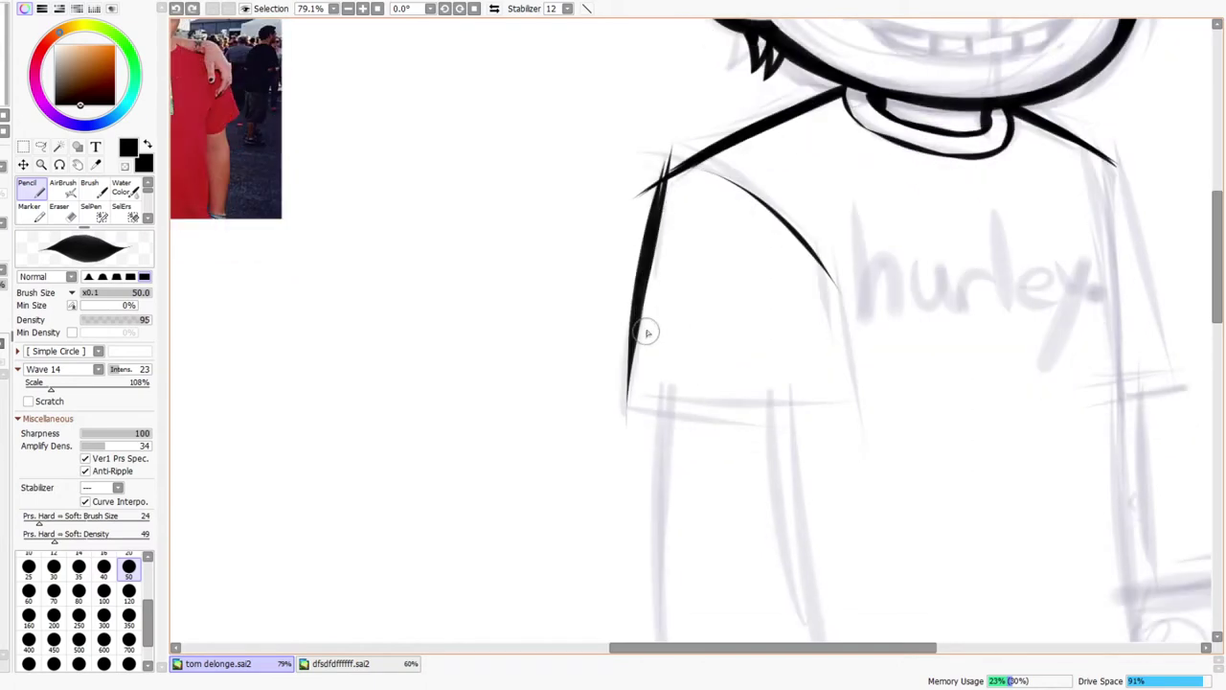
drag(646, 331, 674, 328)
drag(627, 281, 609, 525)
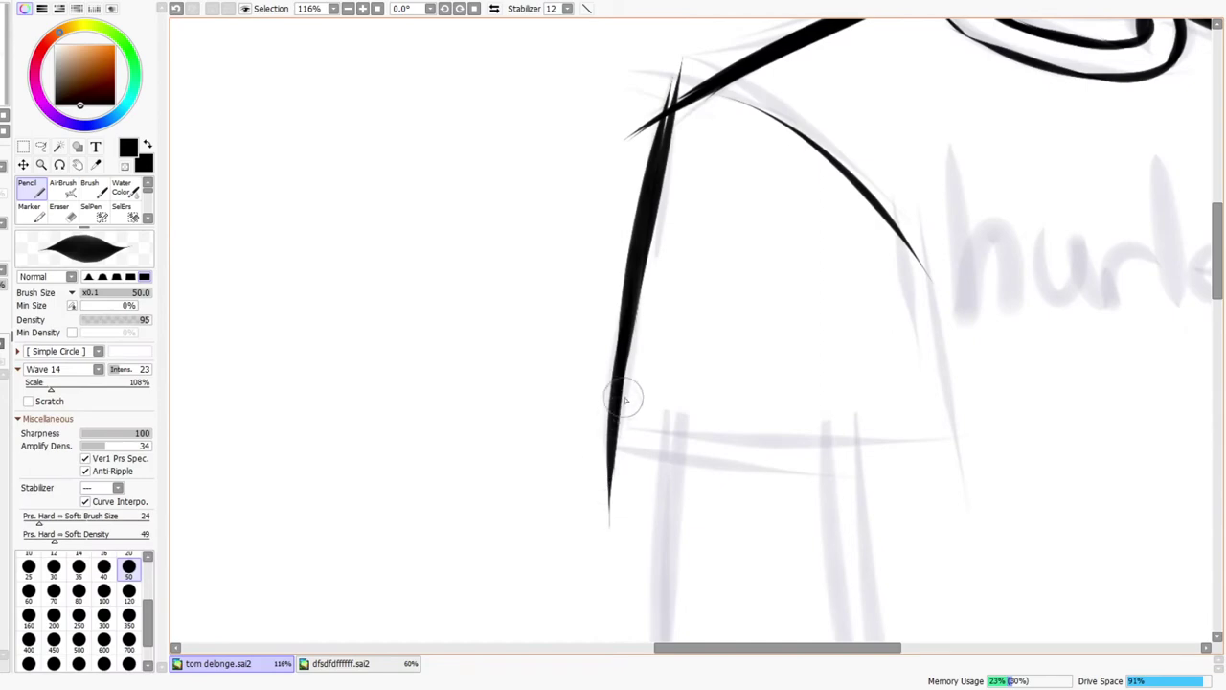
- Ink the near sleeve's slightly curved hem and its inner edge from the armhole seam down across the hem
drag(572, 436, 1111, 438)
key(ctrl+z)
drag(580, 433, 1058, 450)
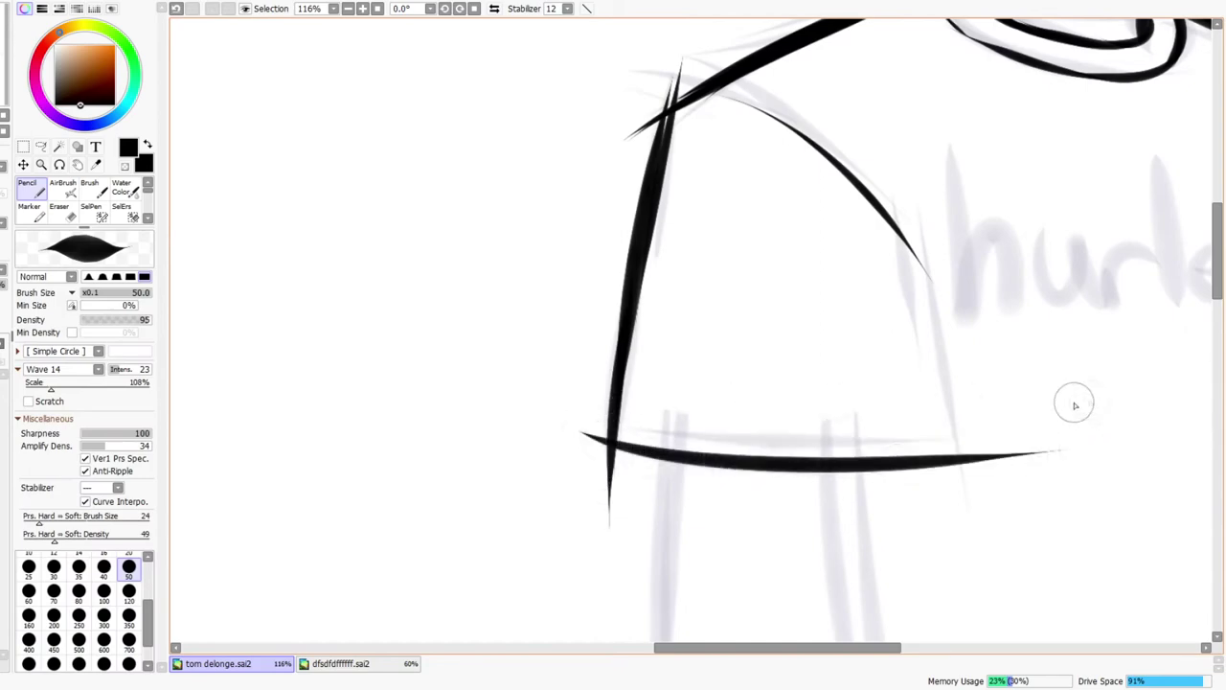
drag(924, 239, 966, 528)
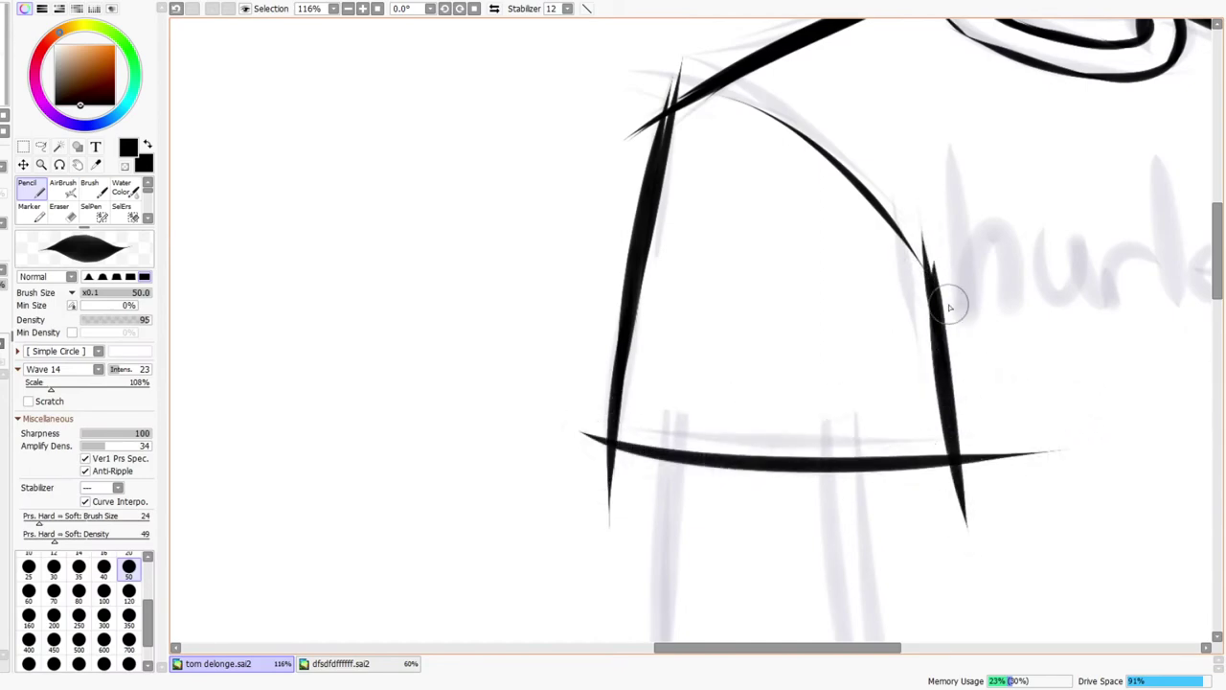
drag(975, 290, 961, 295)
- In mirrored view, erase the stray ends where the near shoulder meets the sleeve and redraw the joined corner
click(494, 8)
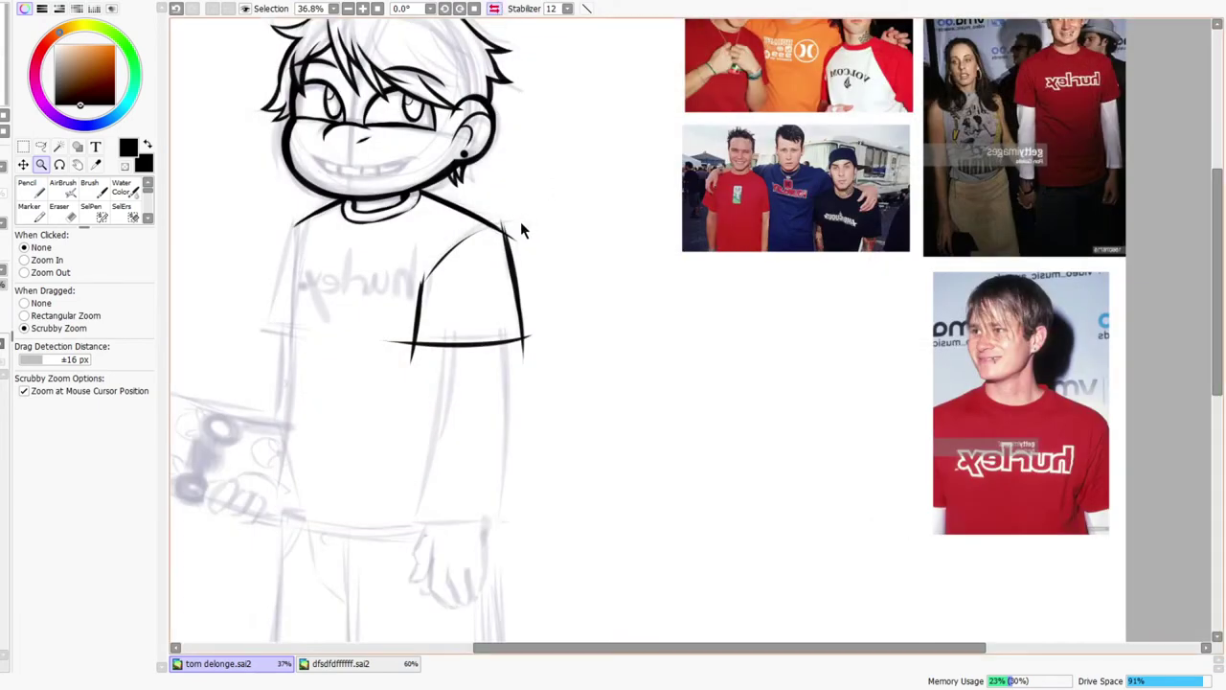
drag(521, 222, 480, 112)
key(e)
drag(478, 229, 486, 249)
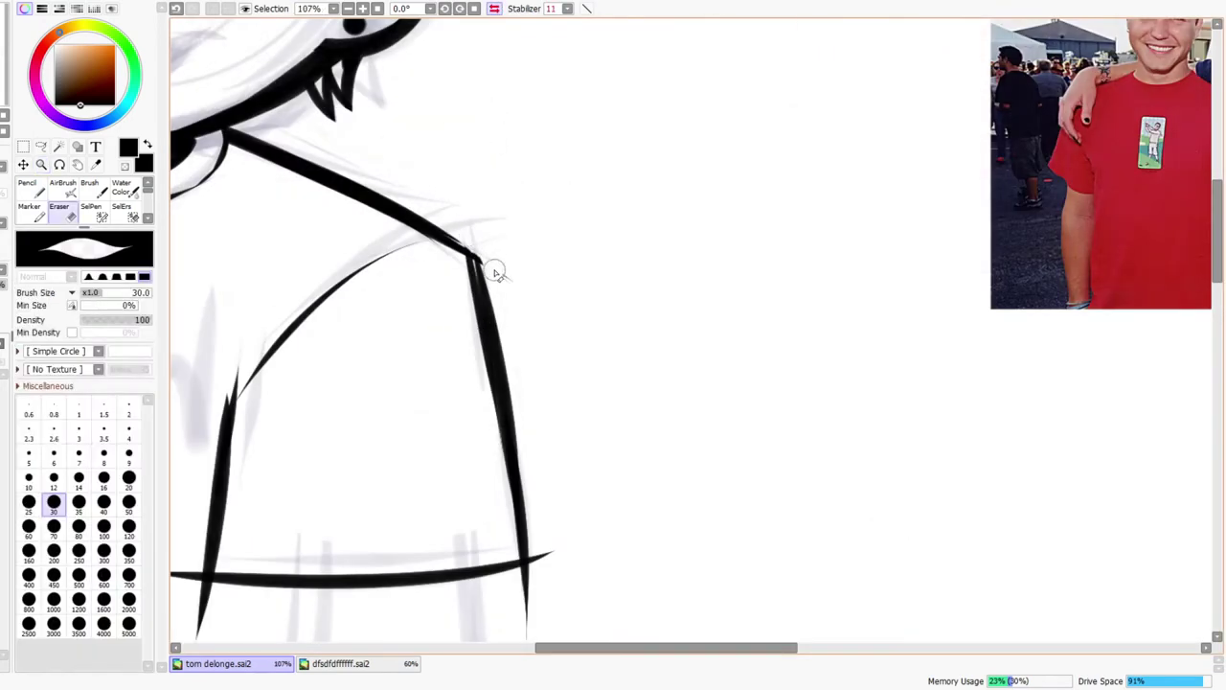
key(n)
drag(475, 260, 481, 299)
drag(483, 354, 638, 374)
click(494, 9)
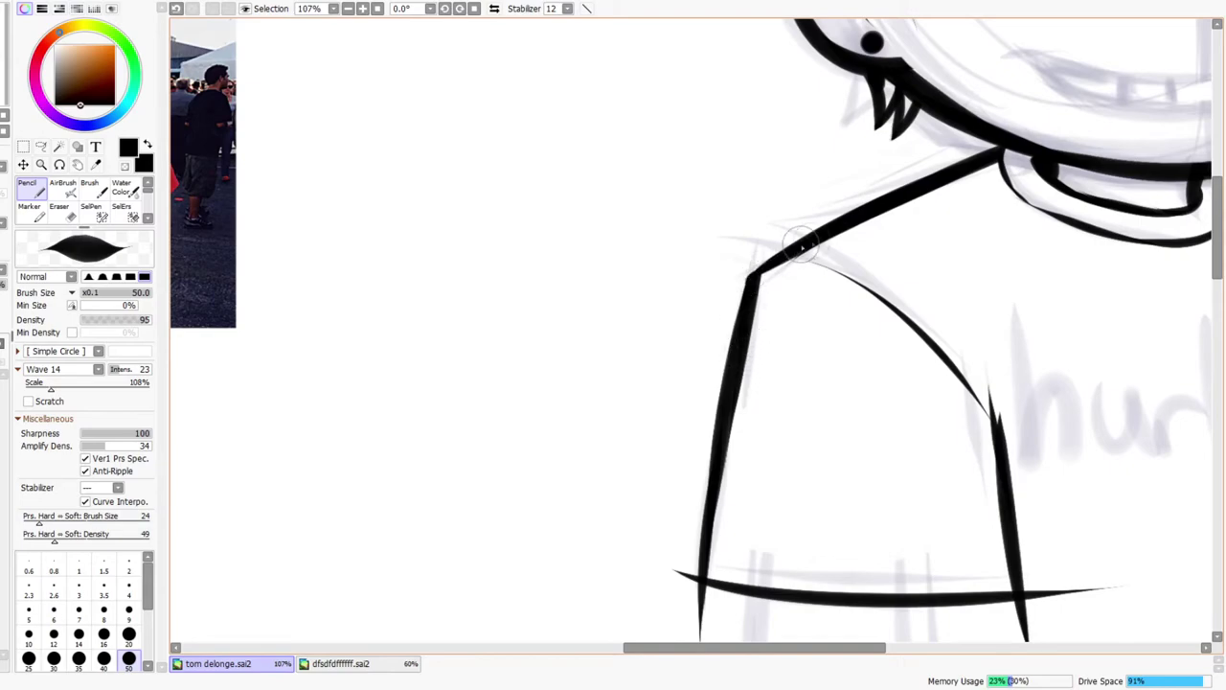
- In the unmirrored view, erase the overhanging line ends at both hem corners of the near sleeve
key(ctrl+space)
drag(840, 240, 922, 220)
drag(941, 498, 833, 531)
drag(801, 382, 862, 376)
mouse_move(787, 406)
mouse_down()
mouse_move(838, 397)
mouse_move(776, 426)
mouse_up()
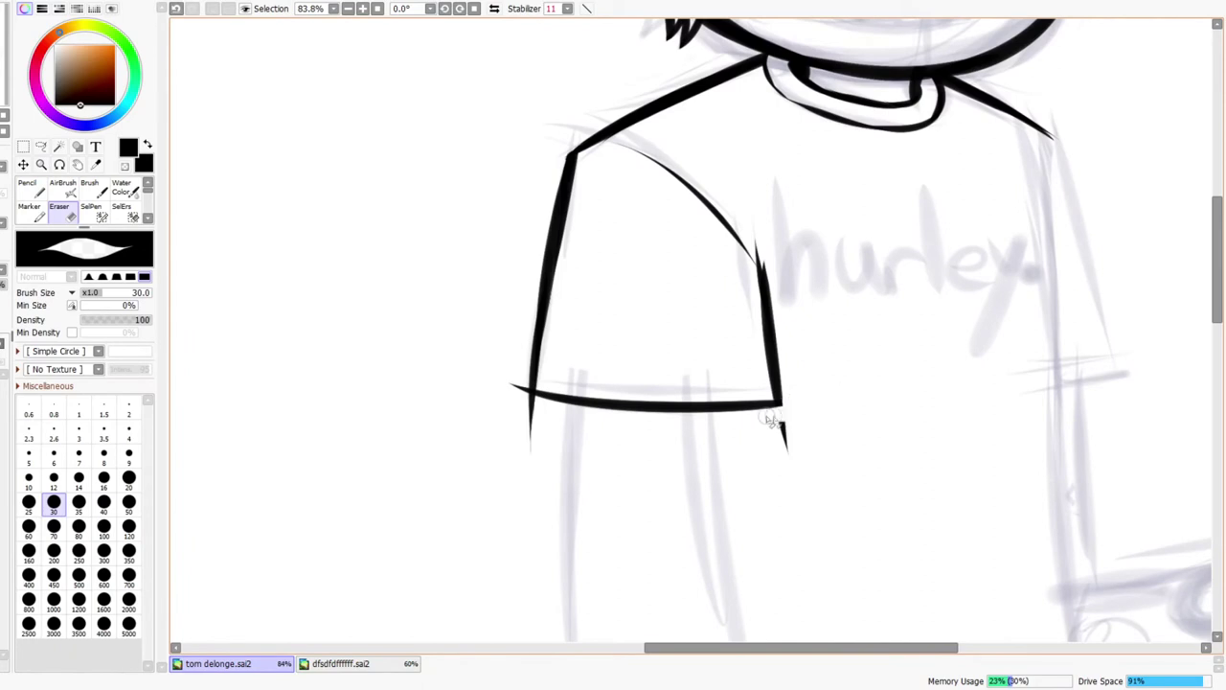
drag(799, 484, 758, 520)
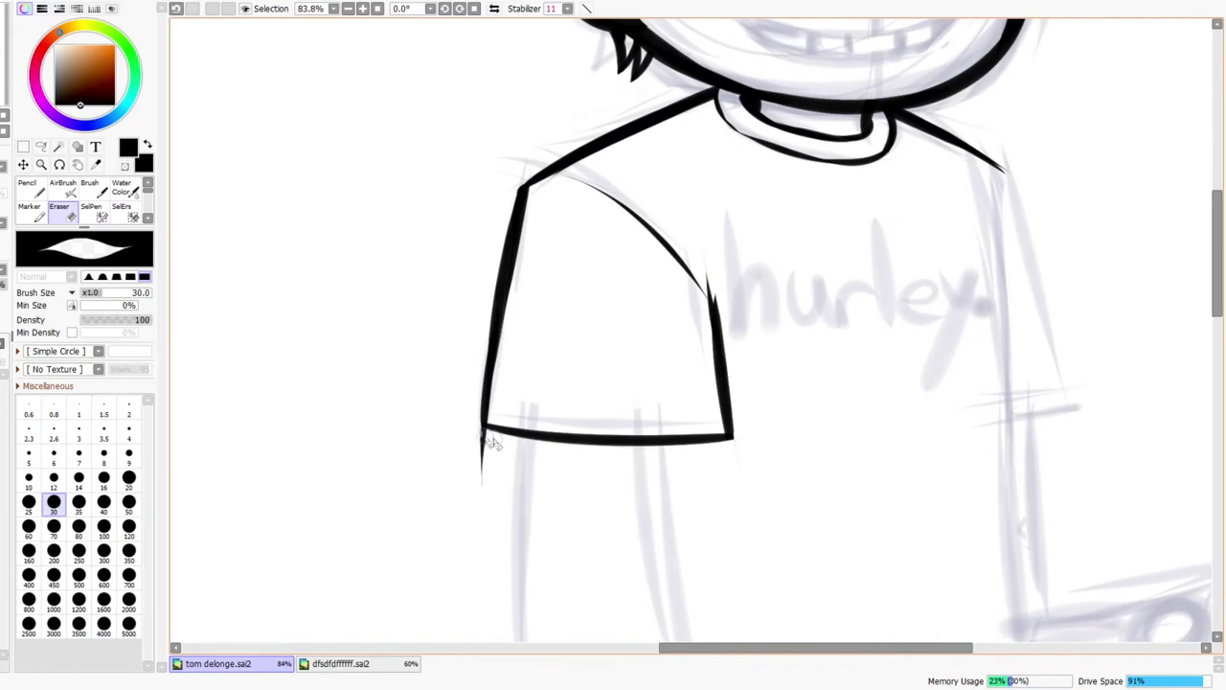
drag(493, 448, 486, 479)
key(ctrl+space)
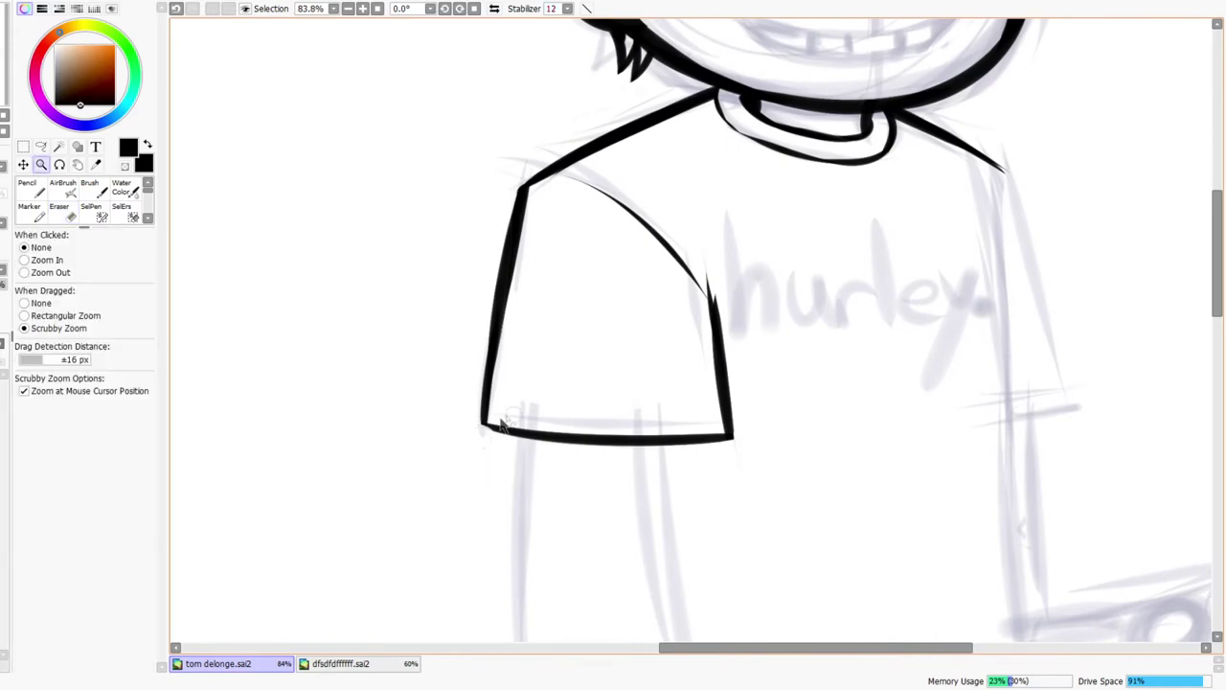
- Thicken the near sleeve's hem line beside its outer corner
key(n)
mouse_move(490, 429)
mouse_down()
mouse_move(488, 391)
mouse_move(475, 431)
mouse_move(568, 431)
mouse_up()
key(e)
key(ctrl+space)
drag(604, 366, 544, 416)
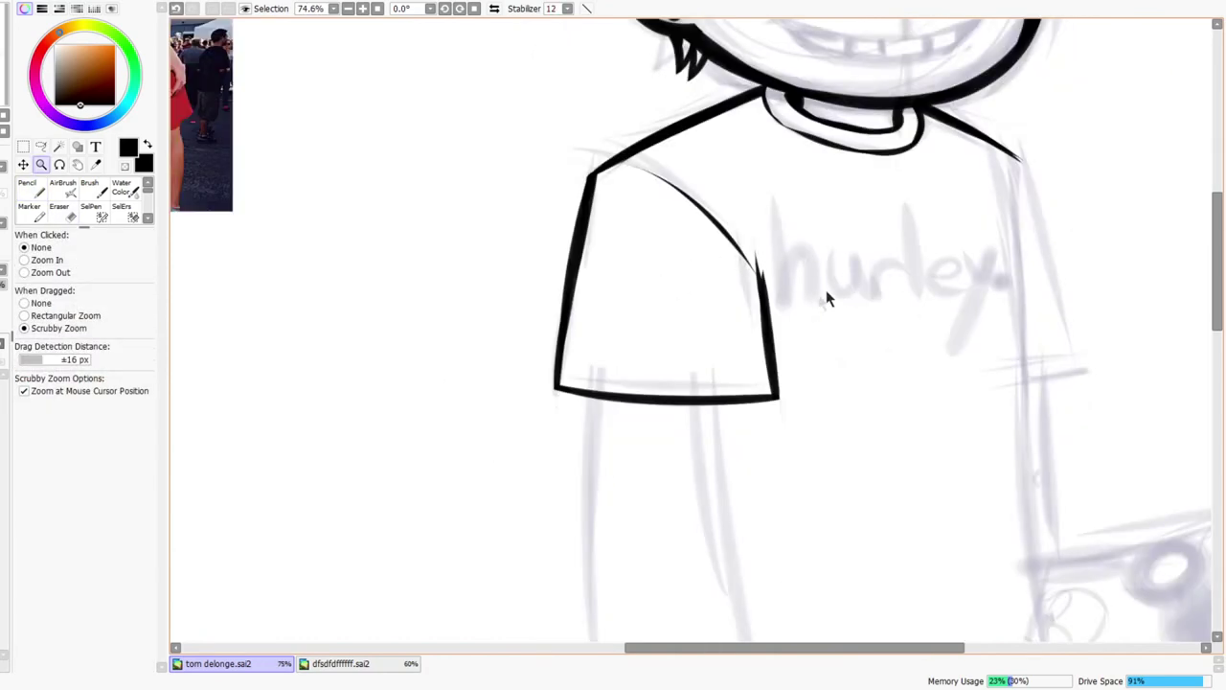
- In mirrored view, ink the hem of the far sleeve along the sketch
ctrl+alt+click(826, 297)
click(494, 9)
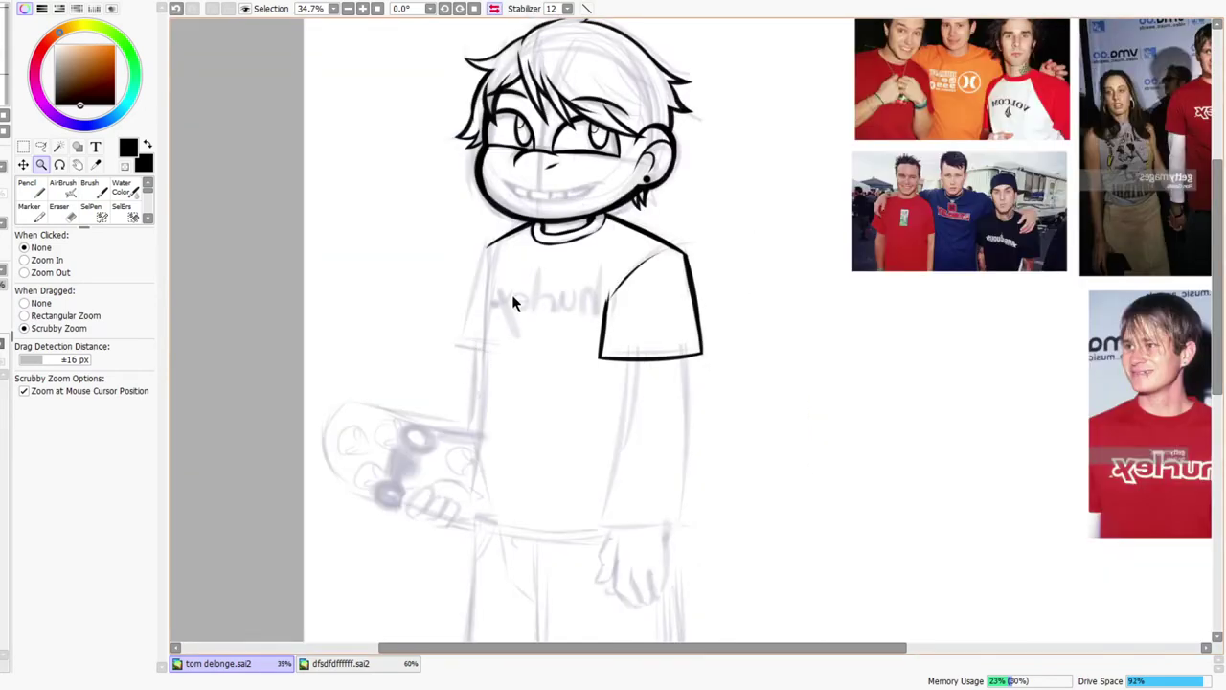
scroll(503, 316, up, 4)
key(n)
drag(441, 343, 594, 352)
key(ctrl+z)
drag(436, 345, 579, 362)
- Ink the far sleeve's outer edge from the shoulder down to the hem with overlapping strokes
drag(516, 122, 456, 372)
drag(496, 207, 460, 353)
drag(485, 247, 447, 387)
key(ctrl+space)
drag(503, 94, 543, 82)
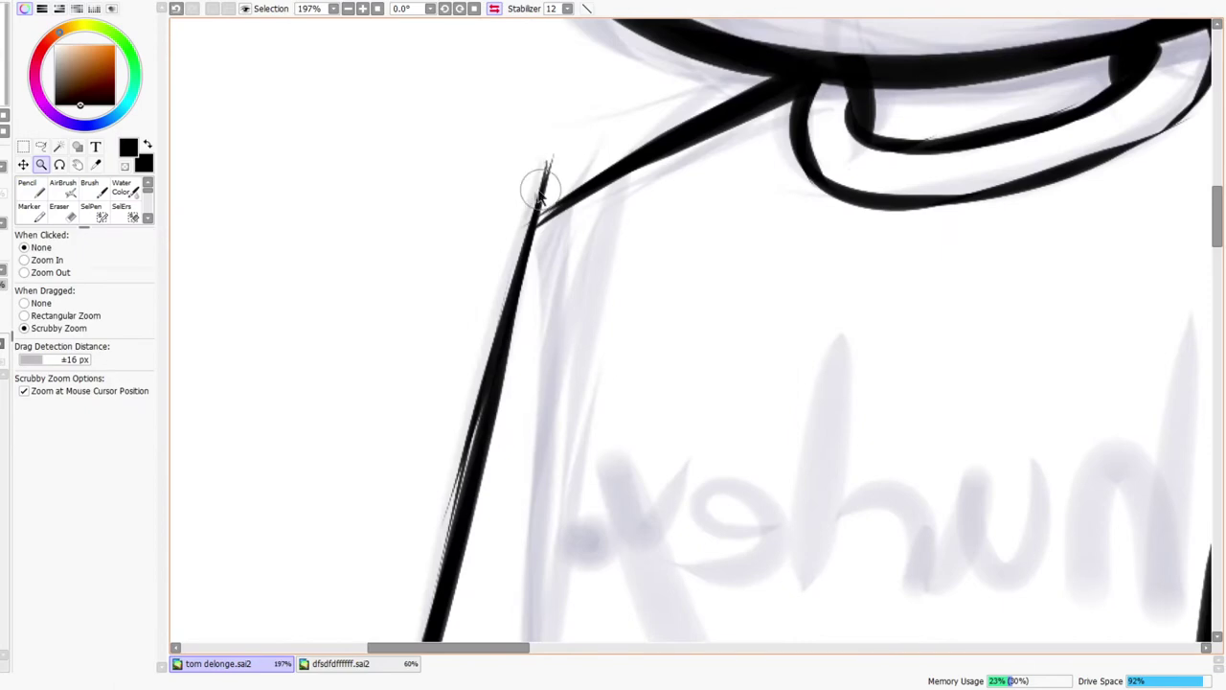
- Erase the overhanging line ends around the far sleeve's shoulder corner to leave a clean point
key(e)
drag(546, 175, 577, 149)
drag(536, 199, 572, 170)
key(n)
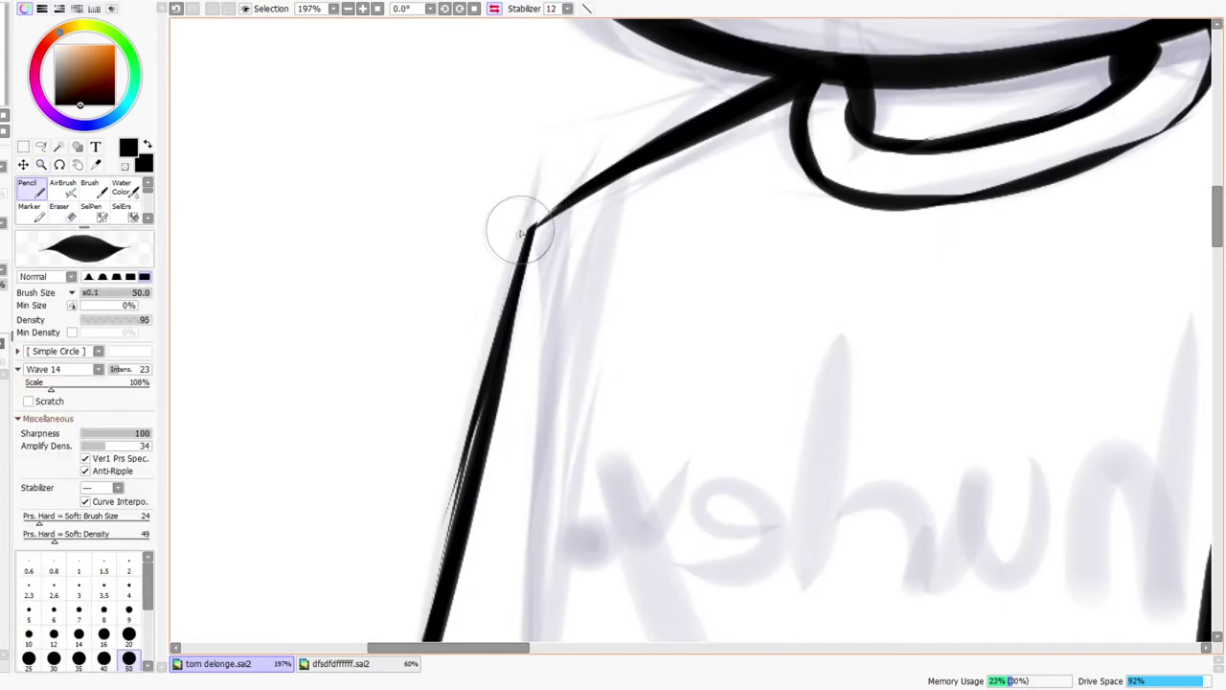
key(e)
drag(518, 233, 544, 210)
- Erase the stray line end below the far sleeve's outer hem corner and trim the hem's tapering inner end
key(ctrl+space)
drag(584, 173, 563, 201)
drag(563, 293, 579, 284)
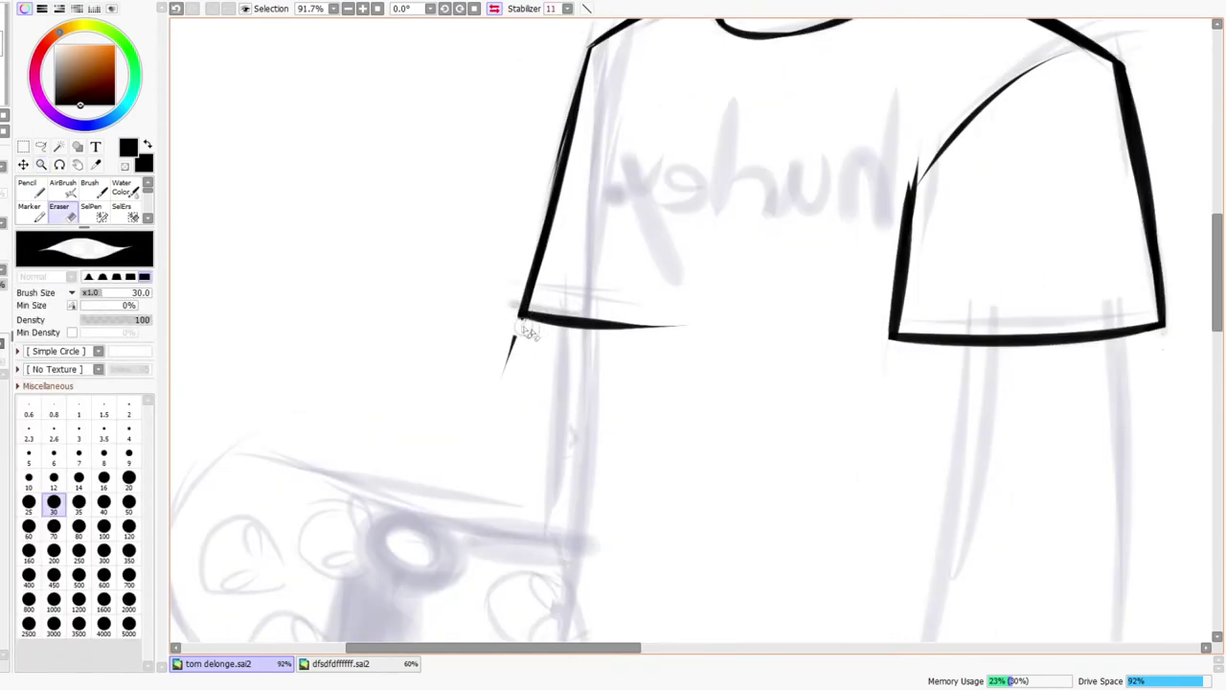
drag(503, 334, 504, 364)
mouse_move(588, 318)
mouse_down()
mouse_move(601, 358)
mouse_move(627, 325)
mouse_move(661, 324)
mouse_up()
- Try to ink the grin's outline along the sketch in mirrored view
key(ctrl+space)
drag(696, 272, 665, 238)
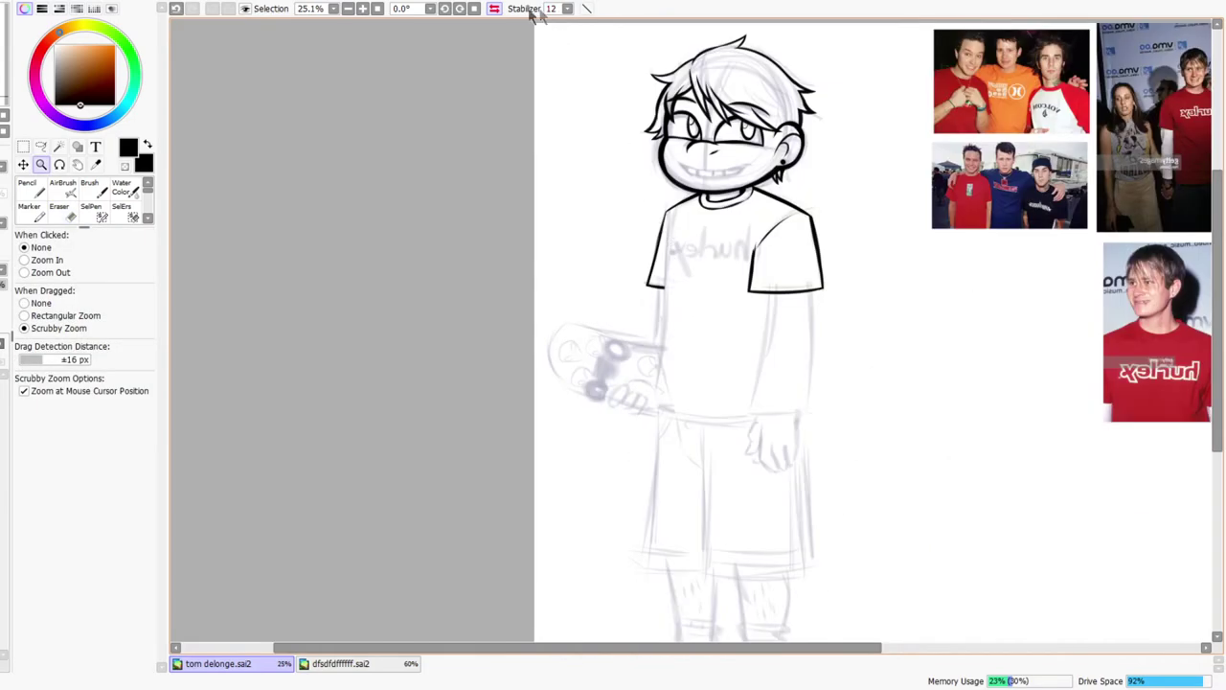
click(494, 9)
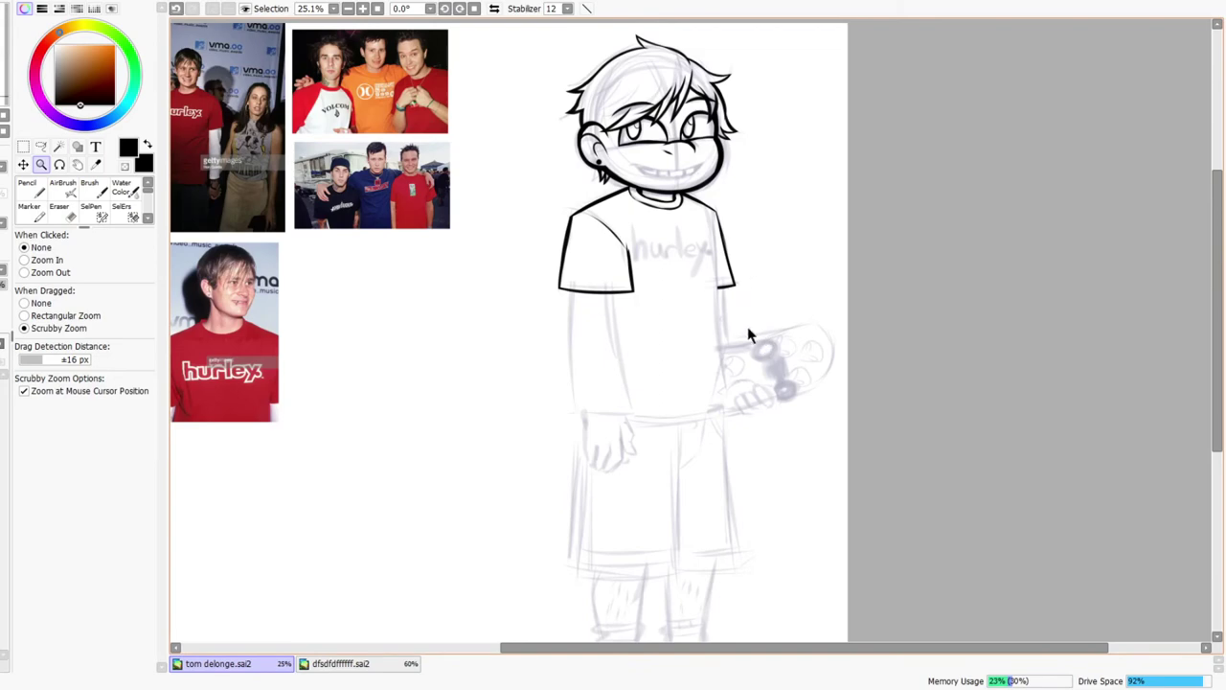
mouse_move(785, 304)
mouse_down()
mouse_move(772, 322)
mouse_move(862, 301)
mouse_move(815, 293)
mouse_move(767, 318)
mouse_up()
drag(736, 222, 781, 208)
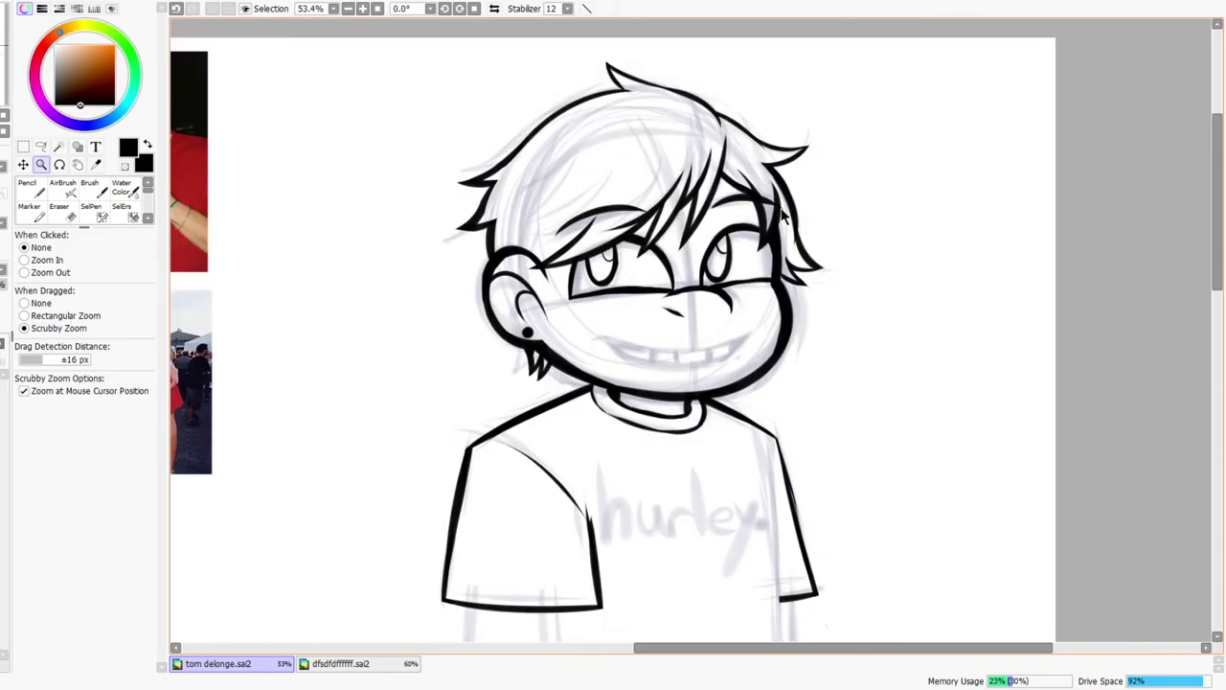
drag(692, 328, 726, 314)
click(494, 8)
key(n)
mouse_move(567, 339)
mouse_down()
mouse_move(695, 370)
mouse_move(793, 375)
mouse_up()
key(ctrl+z)
mouse_move(653, 368)
mouse_down()
mouse_move(860, 351)
mouse_move(834, 335)
mouse_up()
key(ctrl+z)
key(ctrl+z)
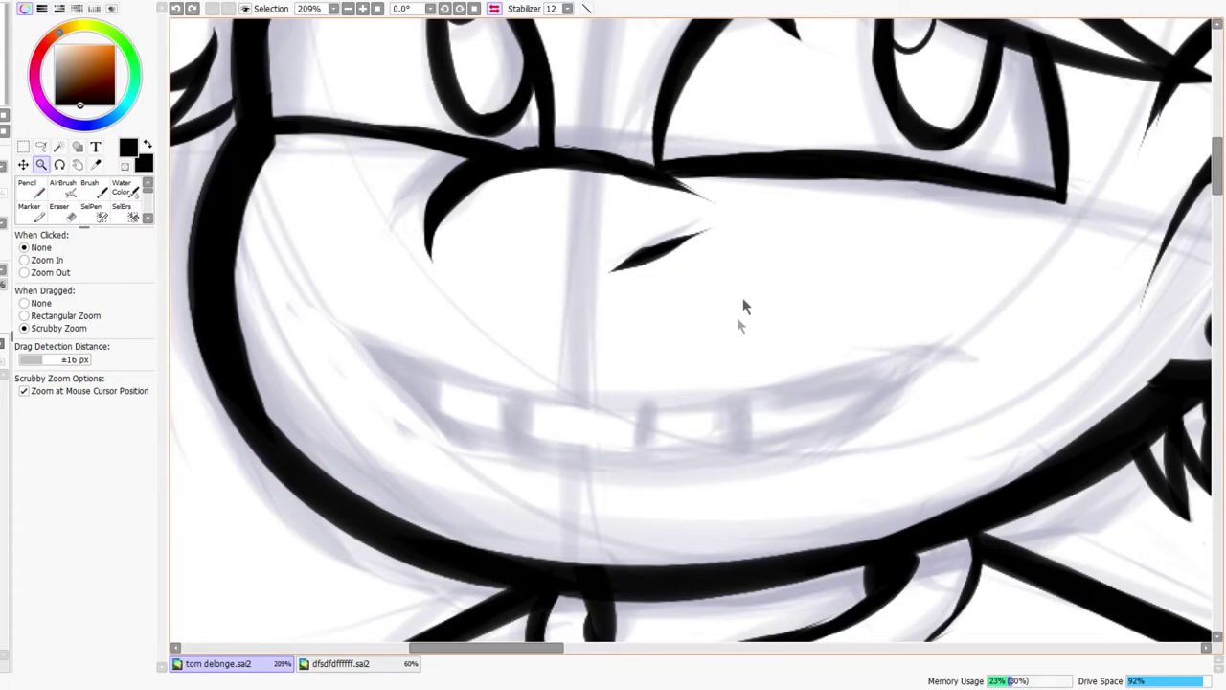
drag(750, 277, 814, 286)
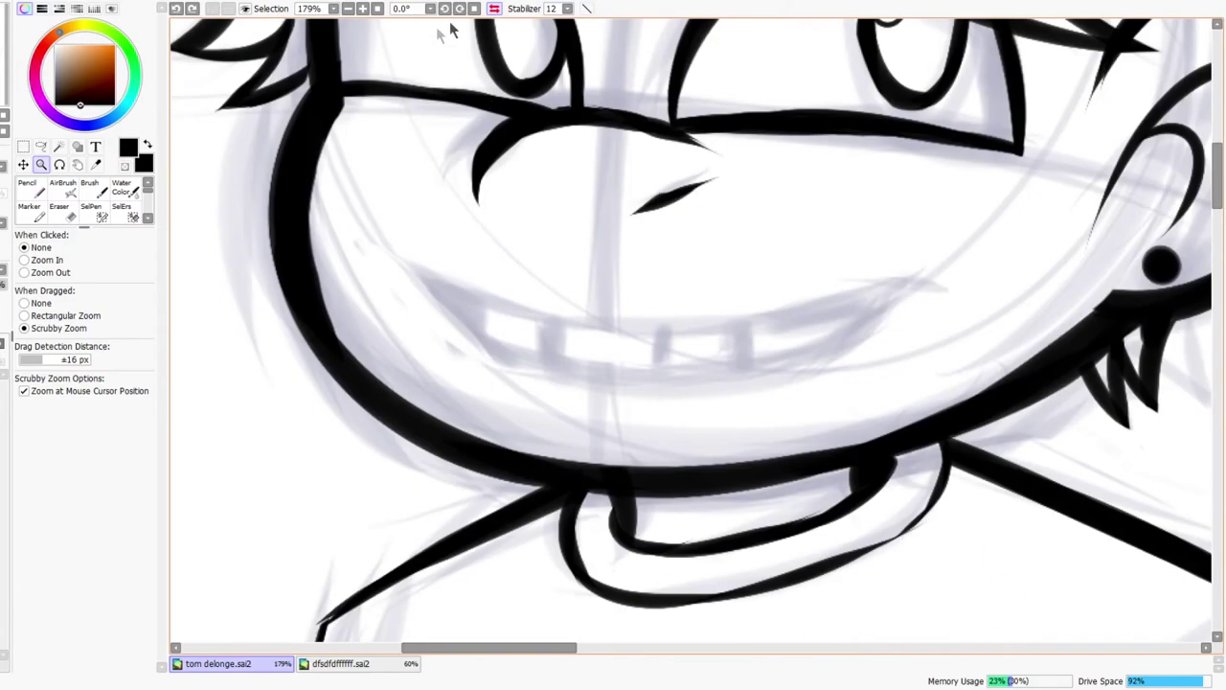
click(494, 9)
key(n)
drag(423, 294, 603, 274)
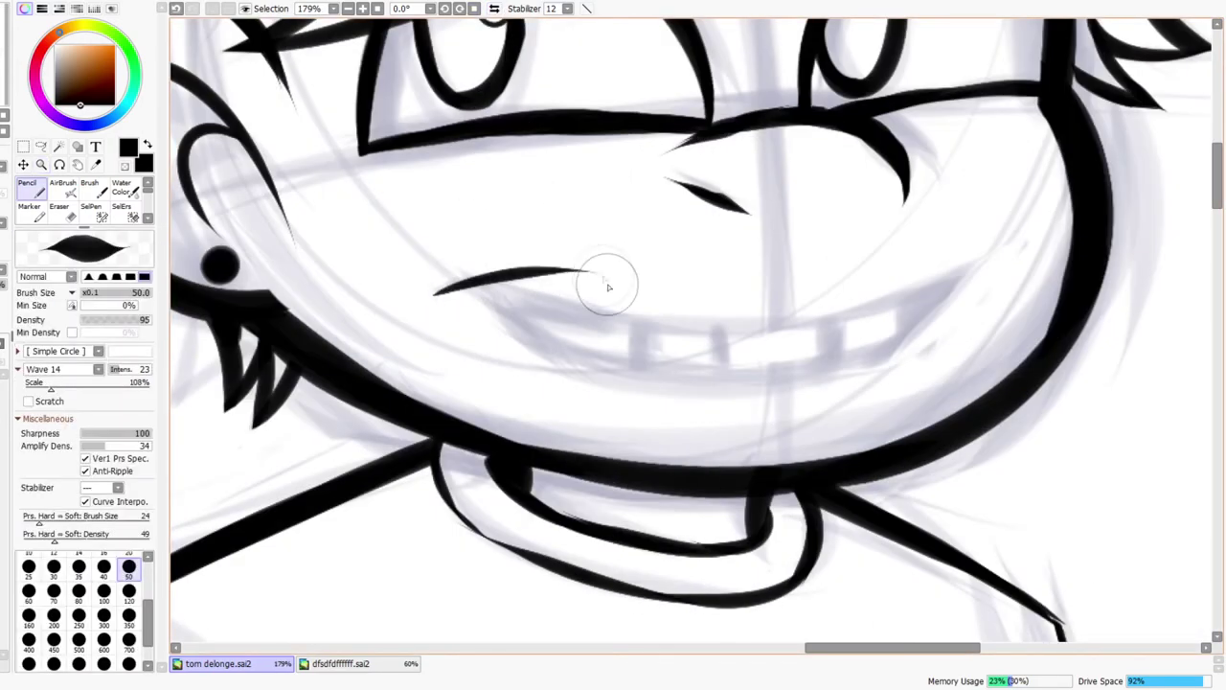
key(ctrl+z)
drag(424, 296, 547, 275)
drag(461, 289, 611, 312)
key(ctrl+z)
key(ctrl+z)
drag(436, 289, 738, 322)
key(ctrl+z)
key(h)
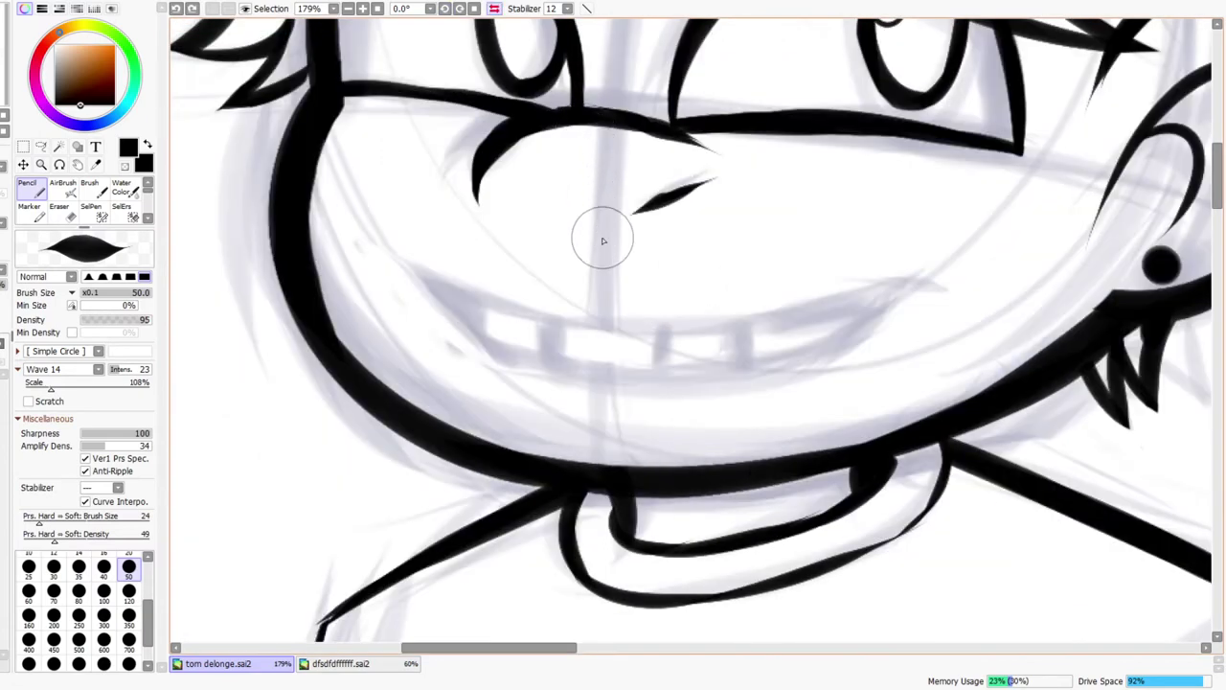
- Ink the upper mouth line over the sketch with the Pencil, from the corner farther from the ear to past the middle
key(ctrl+space)
drag(585, 246, 591, 276)
click(444, 9)
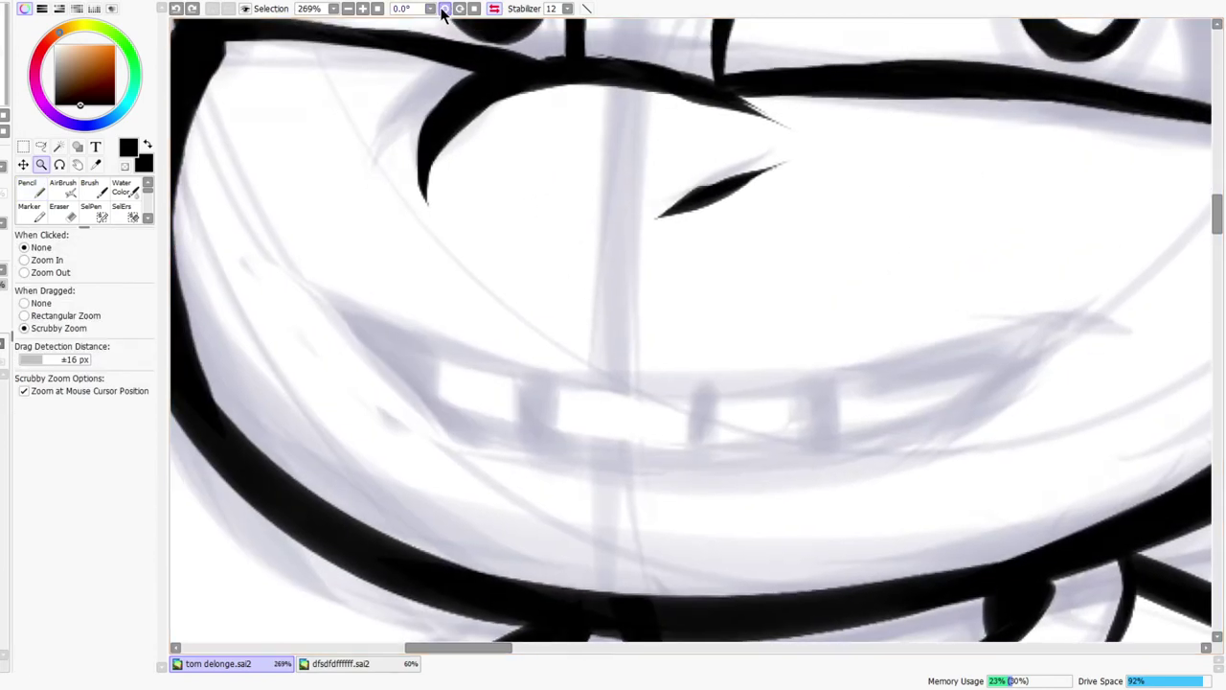
click(445, 8)
drag(556, 373, 523, 354)
key(n)
drag(305, 412, 622, 393)
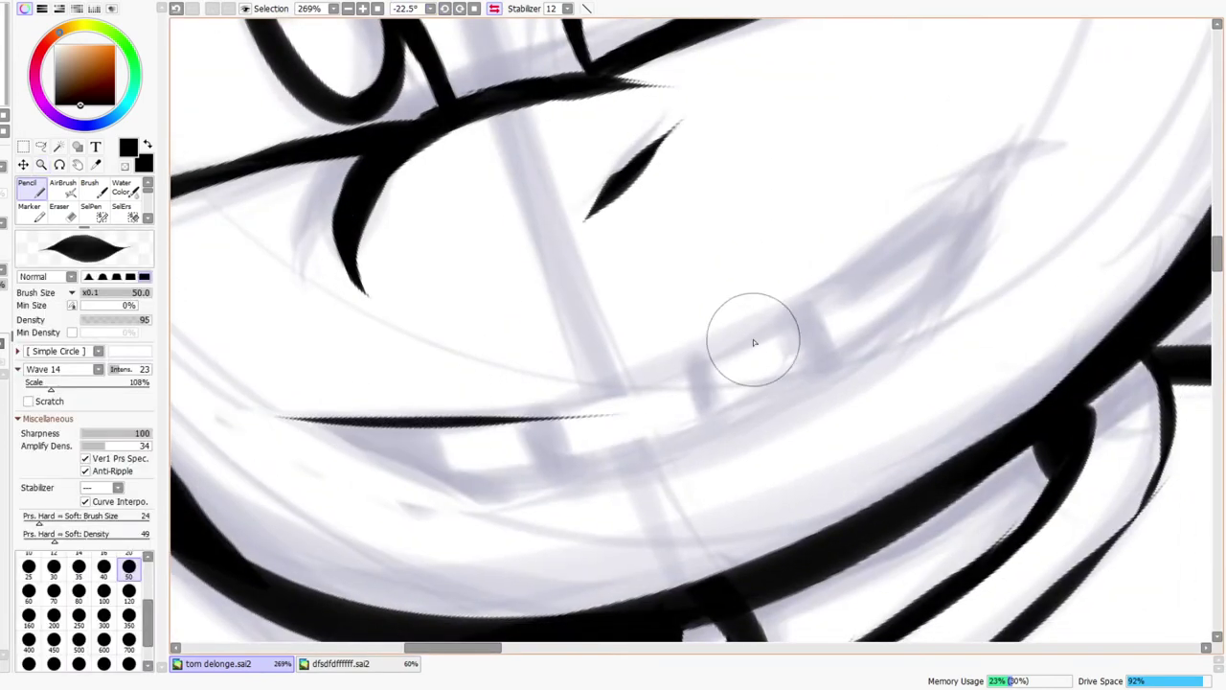
key(ctrl+z)
drag(278, 419, 632, 389)
drag(451, 424, 824, 307)
key(ctrl+z)
drag(460, 416, 766, 326)
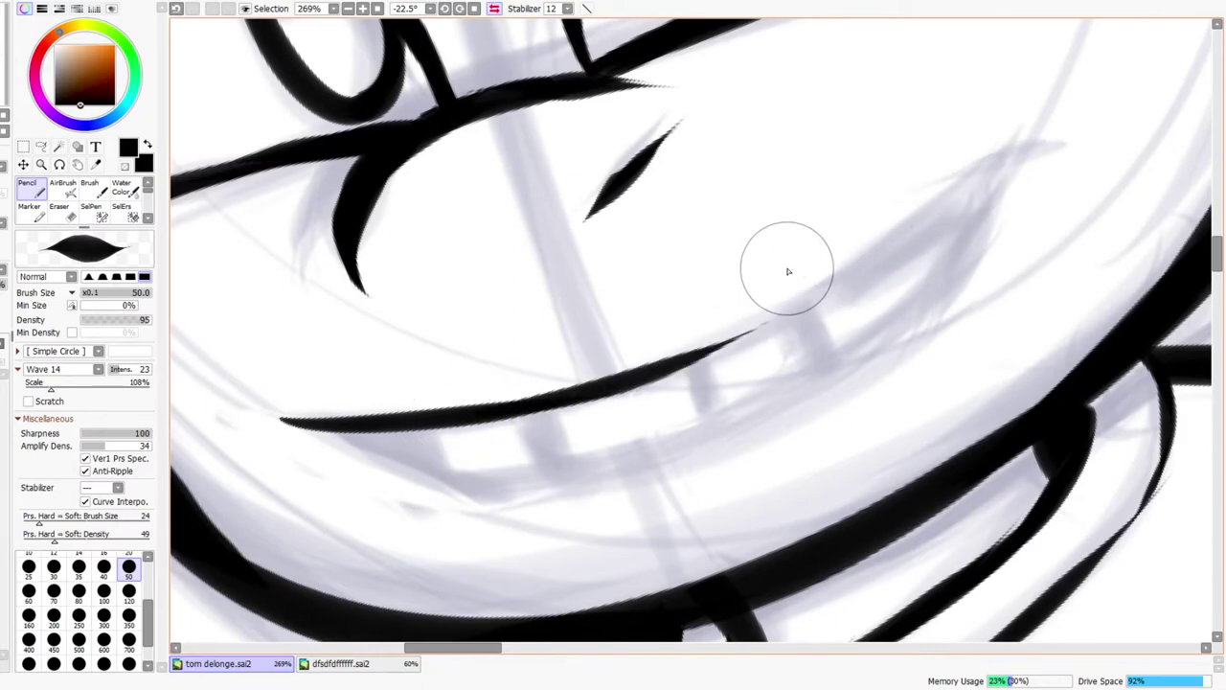
- Extend the upper mouth line in a tapering curve up to the corner on the ear side
drag(634, 377, 901, 238)
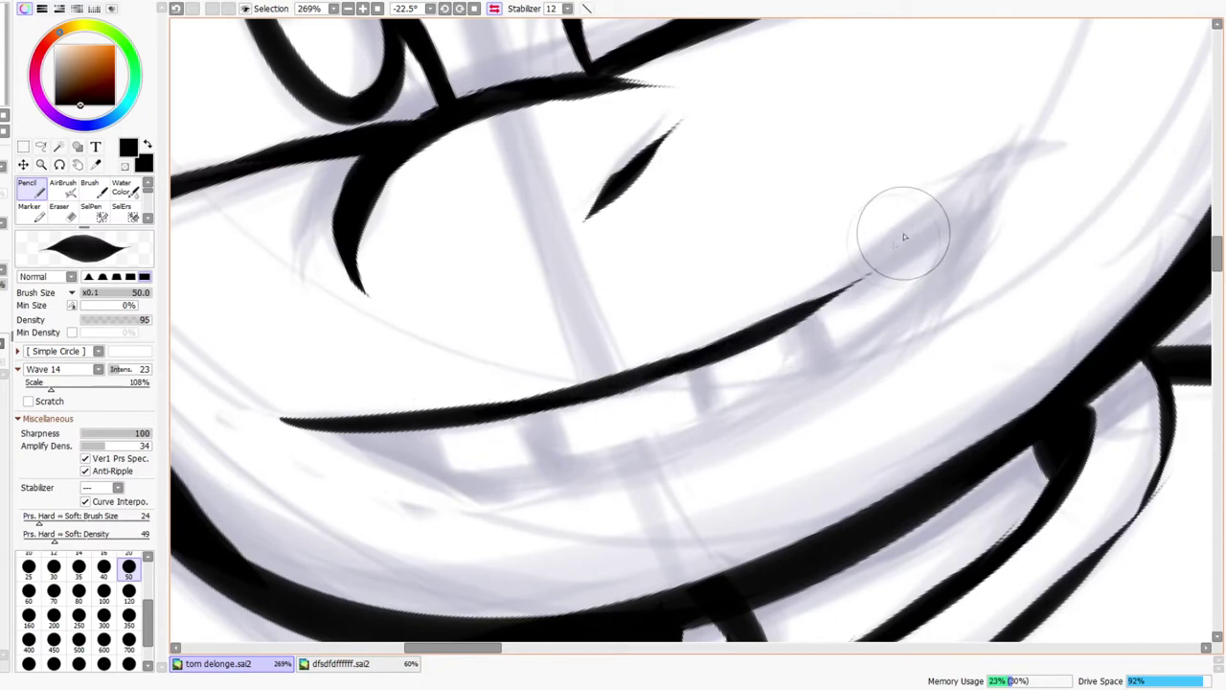
key(ctrl+z)
drag(652, 370, 867, 241)
key(ctrl+z)
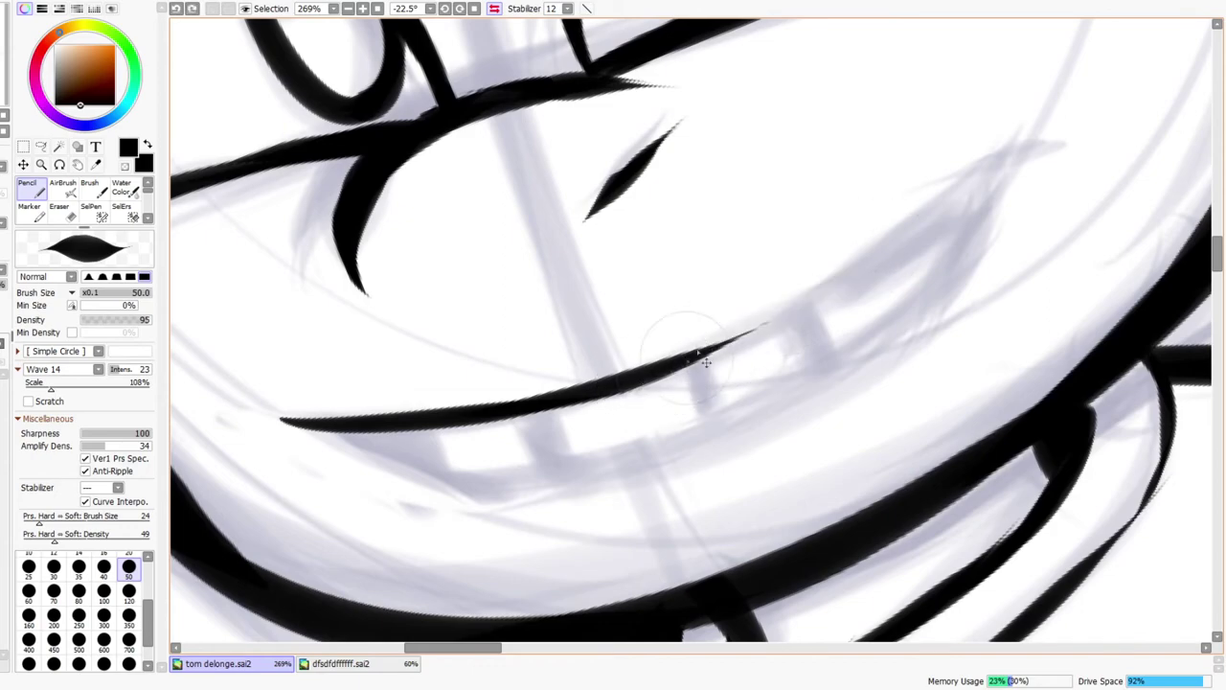
mouse_move(613, 376)
mouse_down()
mouse_move(778, 322)
mouse_move(890, 232)
mouse_up()
mouse_move(865, 274)
mouse_down()
mouse_move(814, 348)
mouse_move(740, 405)
mouse_up()
drag(651, 459, 871, 284)
key(ctrl+z)
drag(632, 465, 886, 262)
drag(718, 478, 890, 357)
- Ink a short diagonal line down from the upper mouth line to close the corner farther from the ear
drag(337, 431, 587, 551)
key(ctrl+z)
drag(337, 431, 670, 565)
key(ctrl+z)
drag(340, 432, 575, 542)
- Ink the lower mouth line from the diagonal corner line along the bottom of the teeth
drag(437, 501, 728, 445)
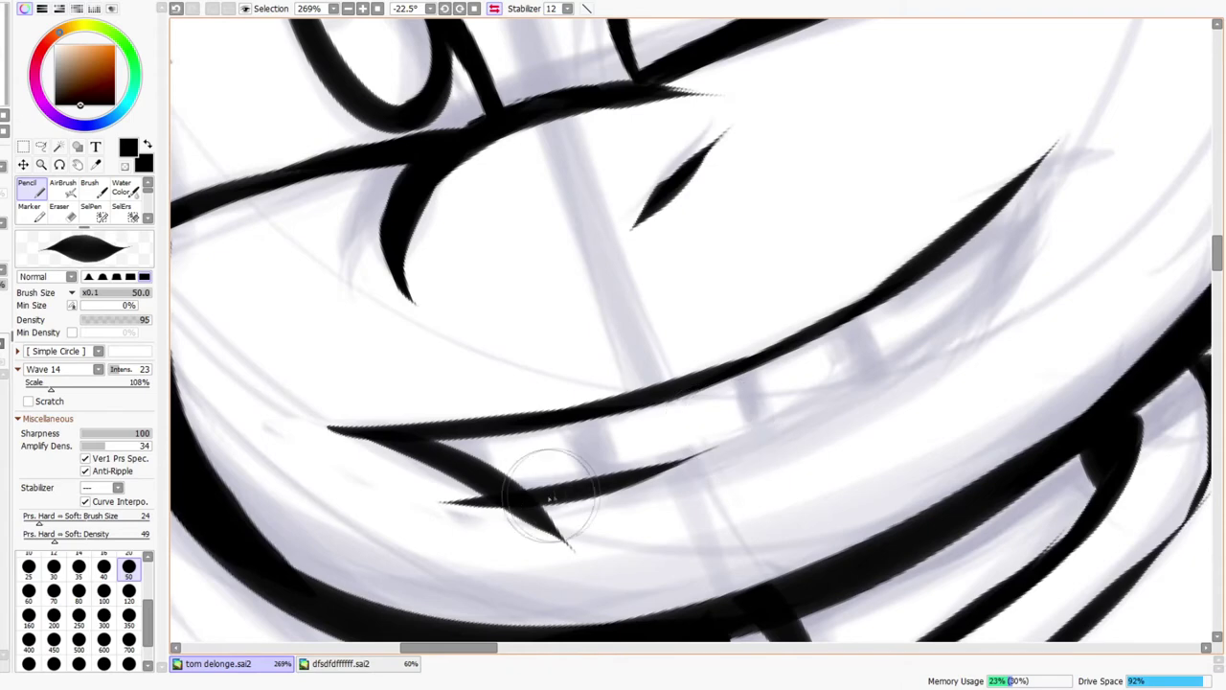
key(ctrl+z)
drag(432, 501, 759, 452)
drag(591, 488, 877, 355)
key(ctrl+z)
mouse_move(586, 491)
mouse_down()
mouse_move(853, 386)
mouse_move(869, 364)
mouse_up()
drag(668, 473, 851, 388)
- Continue the lower mouth line upward until it meets the upper line at the corner on the ear side
mouse_move(777, 455)
mouse_down()
mouse_move(596, 619)
mouse_move(773, 462)
mouse_up()
drag(634, 582, 826, 386)
mouse_move(852, 328)
mouse_down()
mouse_move(856, 342)
mouse_move(744, 488)
mouse_move(732, 527)
mouse_up()
key(ctrl+z)
drag(649, 572, 812, 409)
drag(638, 577, 819, 397)
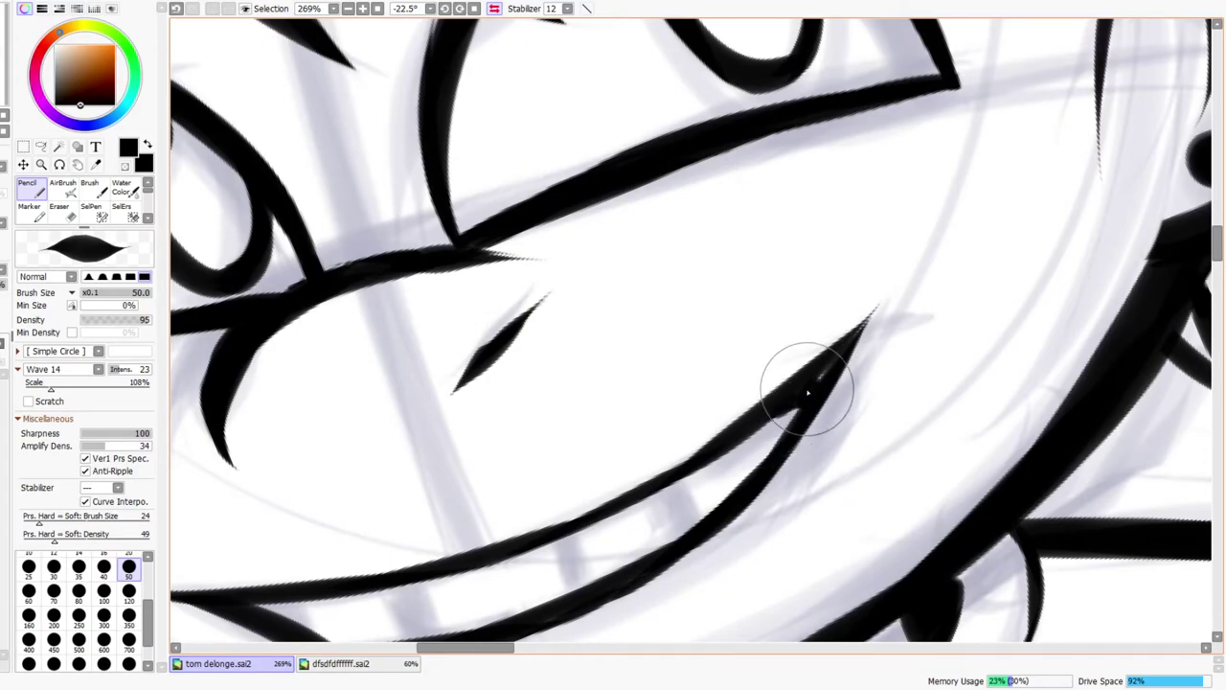
key(ctrl+space)
drag(840, 367, 853, 363)
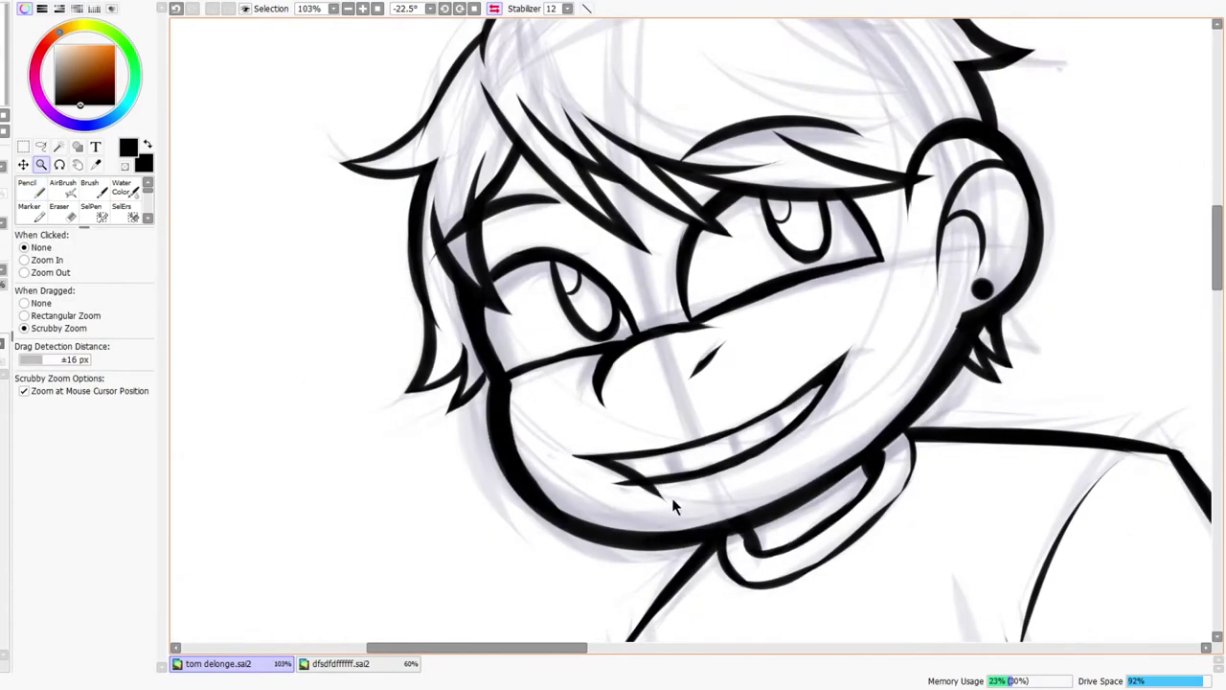
- Erase the overshooting line ends where the lower mouth line meets the corner farther from the ear
drag(672, 497, 657, 432)
key(e)
mouse_move(579, 485)
mouse_down()
mouse_move(669, 477)
mouse_move(640, 484)
mouse_move(670, 501)
mouse_up()
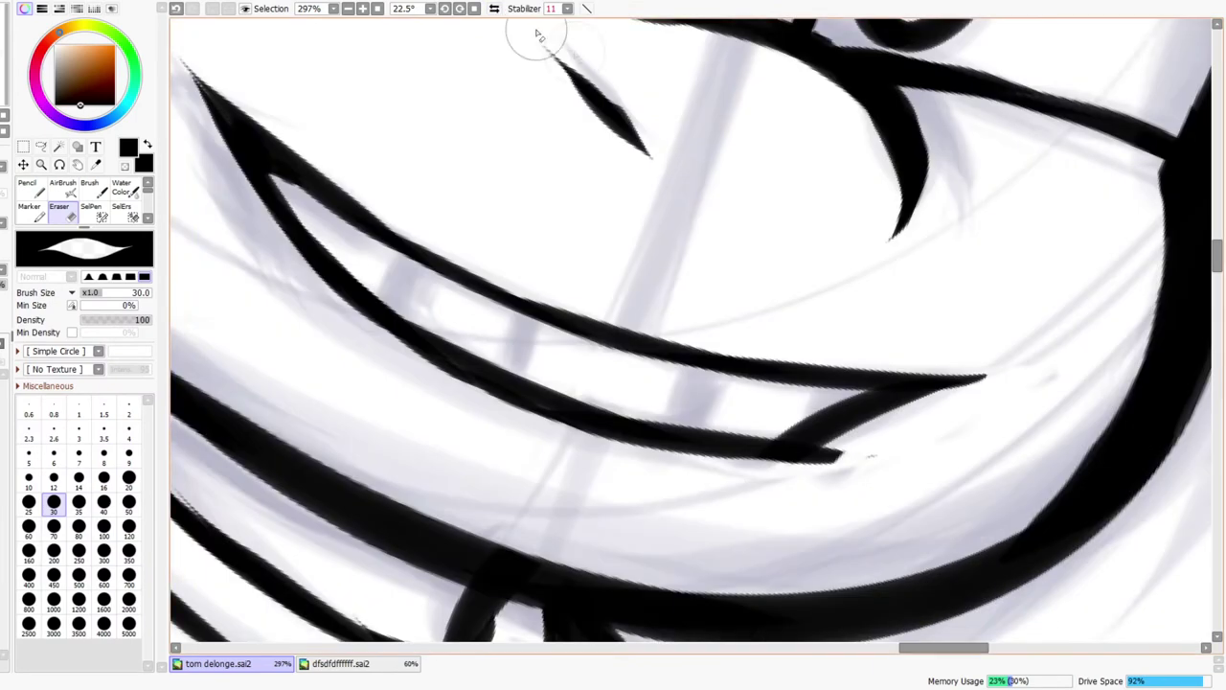
click(495, 7)
mouse_move(788, 486)
mouse_down()
mouse_move(871, 439)
mouse_move(787, 498)
mouse_move(897, 426)
mouse_up()
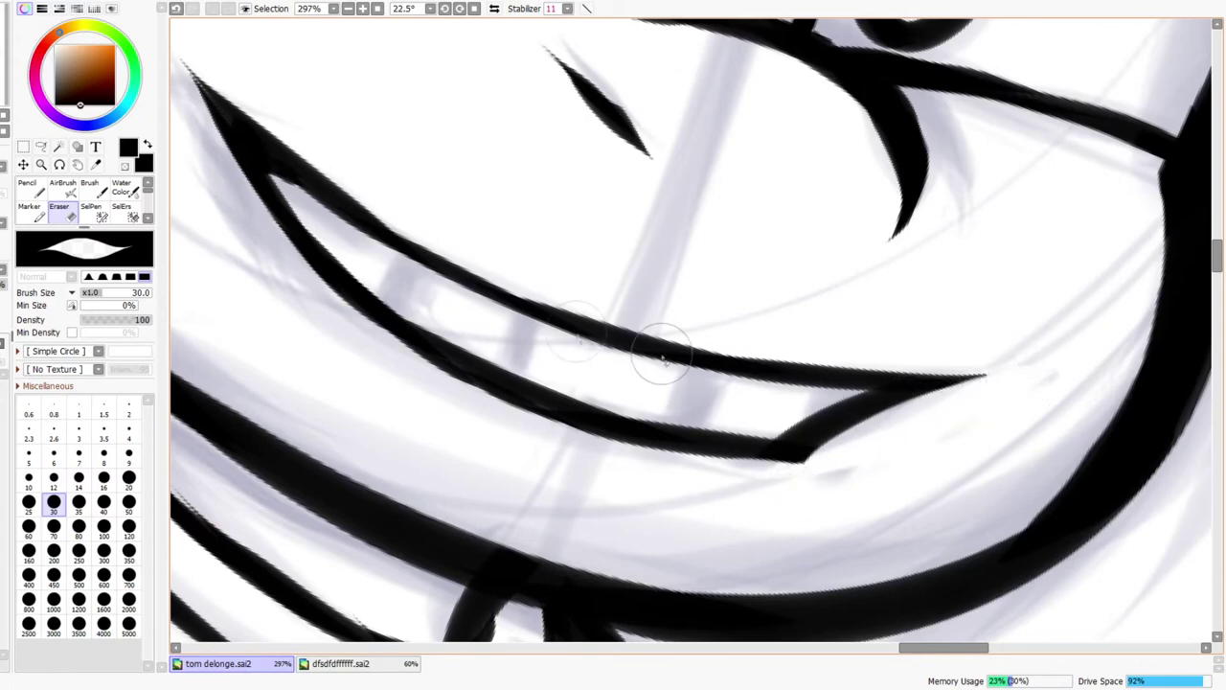
- Fill the narrow inner tip of the mouth corner nearest the ear with black Pencil strokes
key(n)
drag(266, 169, 291, 184)
key(ctrl+space)
drag(400, 162, 407, 176)
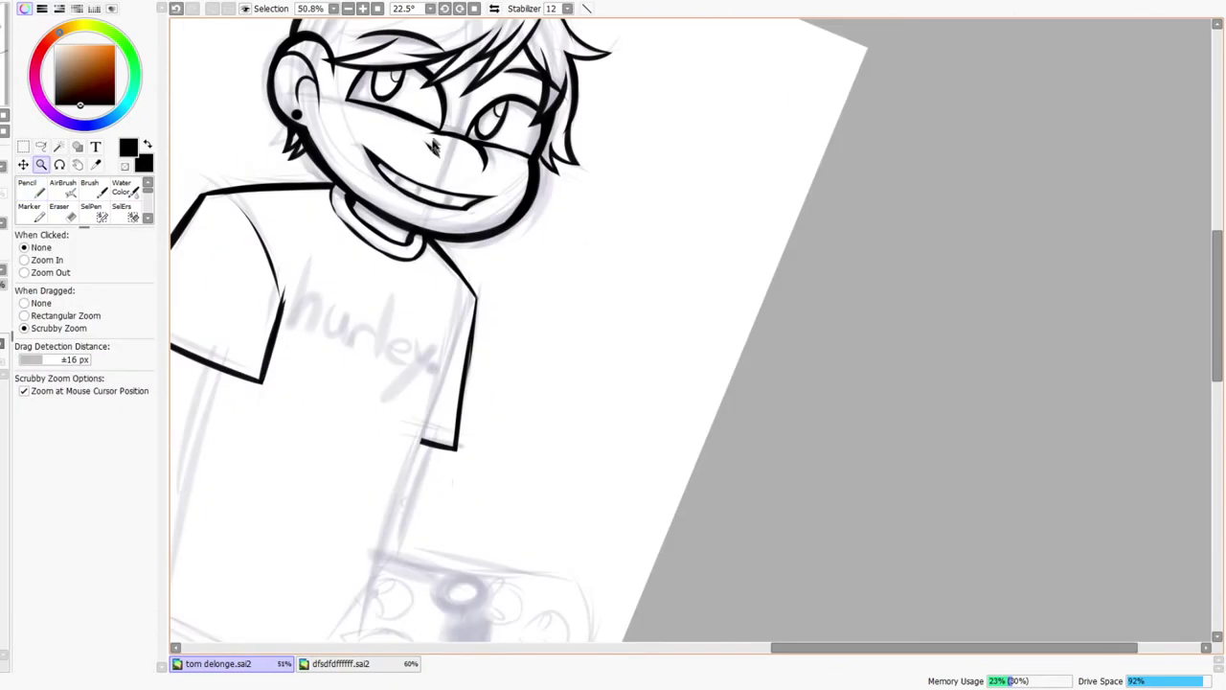
mouse_move(383, 135)
mouse_down()
mouse_move(414, 278)
mouse_move(451, 252)
mouse_move(470, 273)
mouse_up()
drag(584, 337, 576, 381)
key(ctrl+z)
key(ctrl+z)
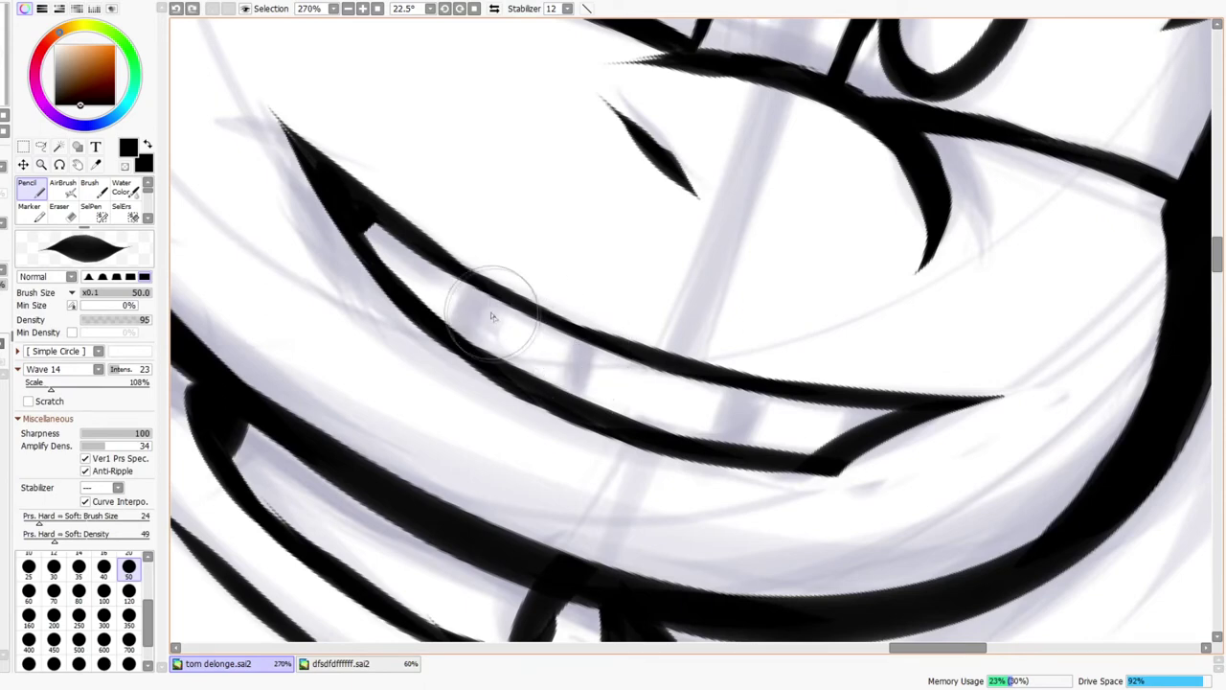
- Ink three short, thin tooth dividers between the upper and lower mouth lines
drag(467, 336, 481, 294)
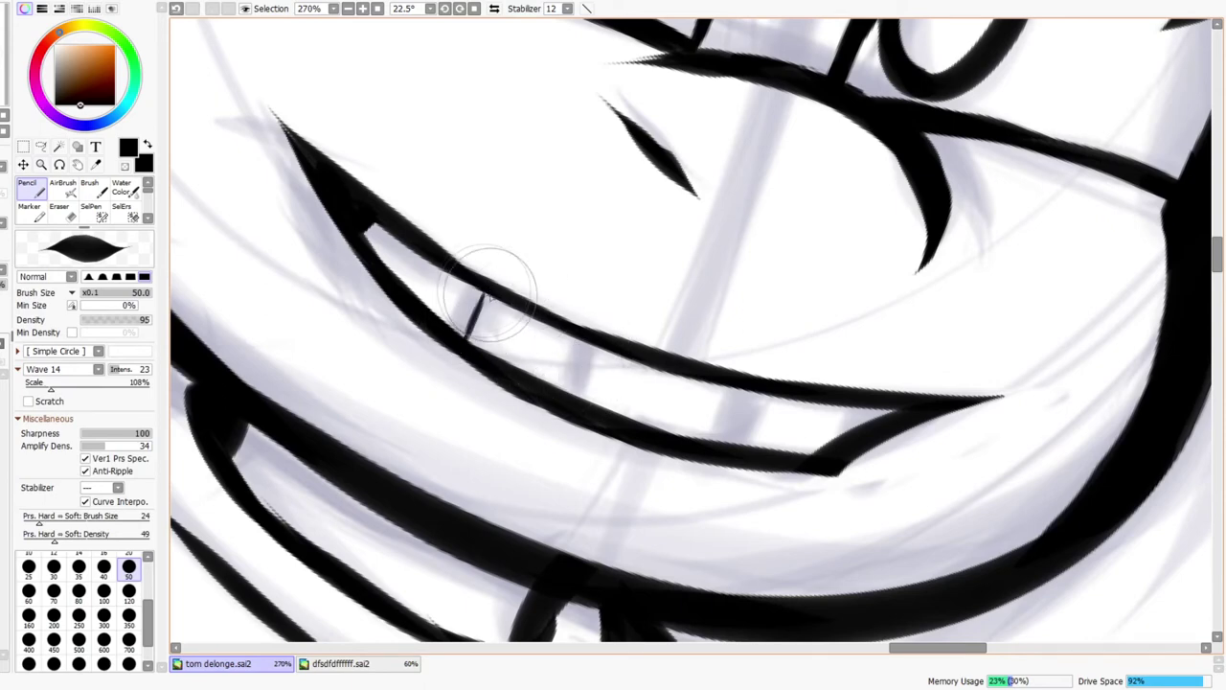
drag(592, 350, 579, 392)
drag(752, 395, 728, 445)
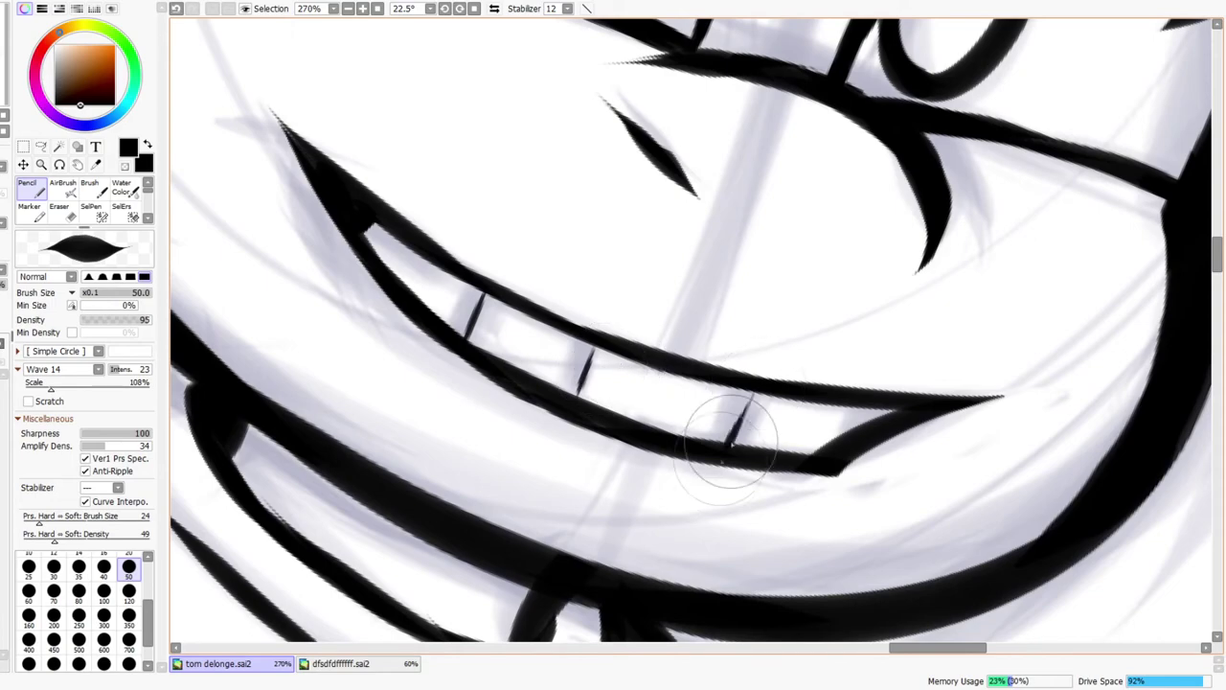
key(ctrl+space)
drag(781, 396, 816, 395)
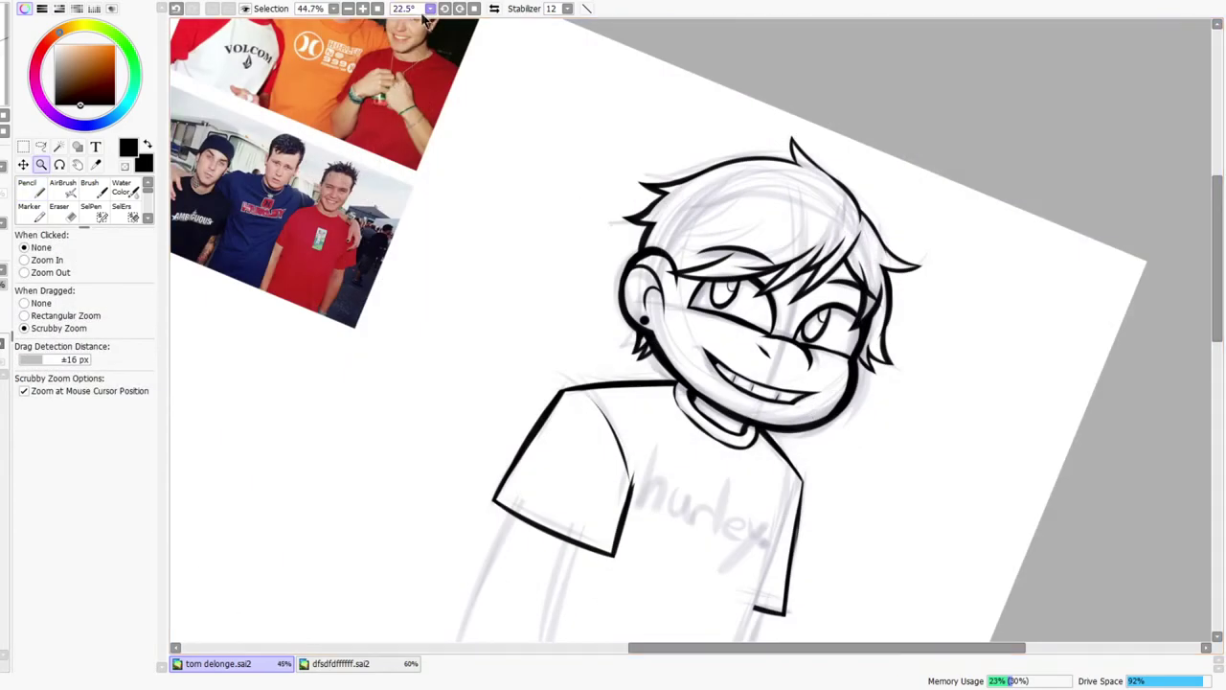
click(474, 8)
drag(811, 347, 757, 351)
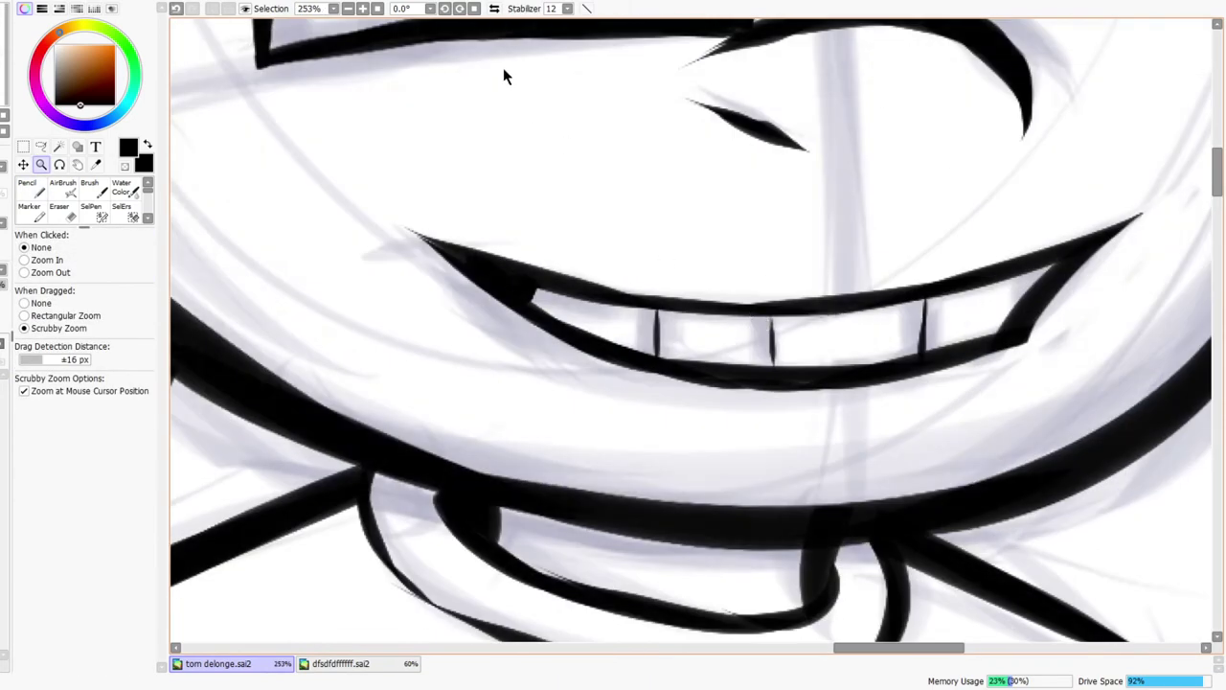
- Trim the black fill in the mouth corner nearest the ear and add a fourth small tooth divider there
click(495, 8)
key(e)
mouse_move(835, 299)
mouse_down()
mouse_move(880, 282)
mouse_move(843, 296)
mouse_up()
key(n)
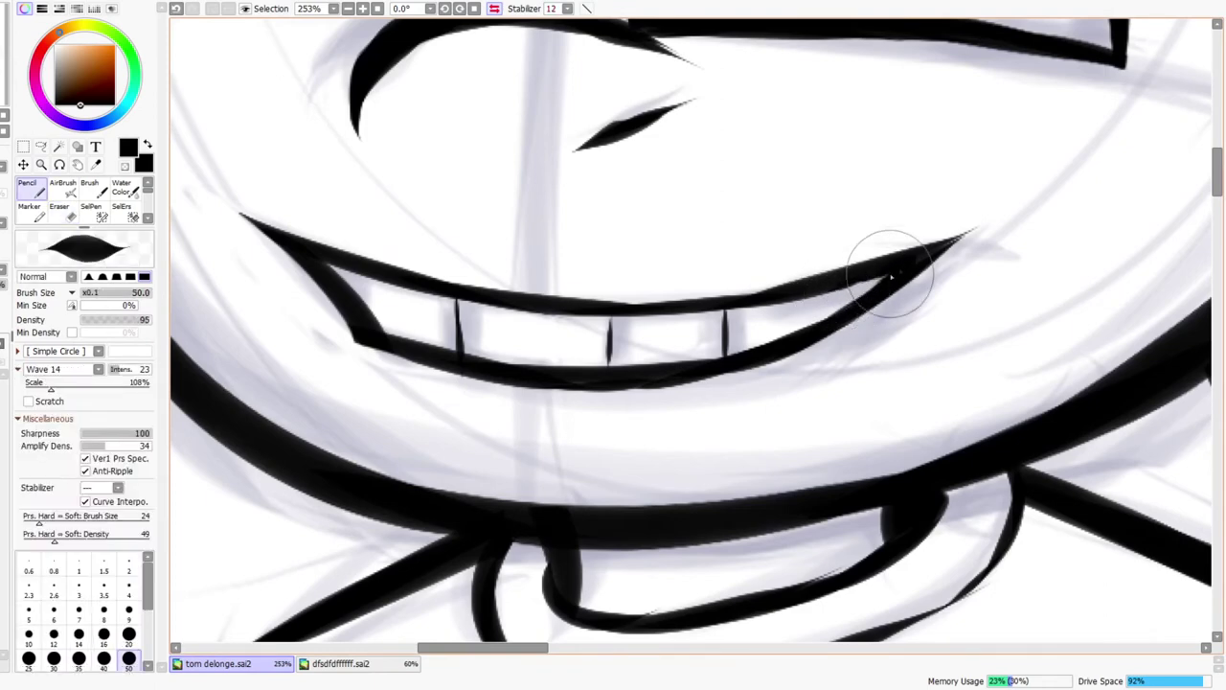
mouse_move(830, 289)
mouse_down()
mouse_move(827, 321)
mouse_move(906, 271)
mouse_up()
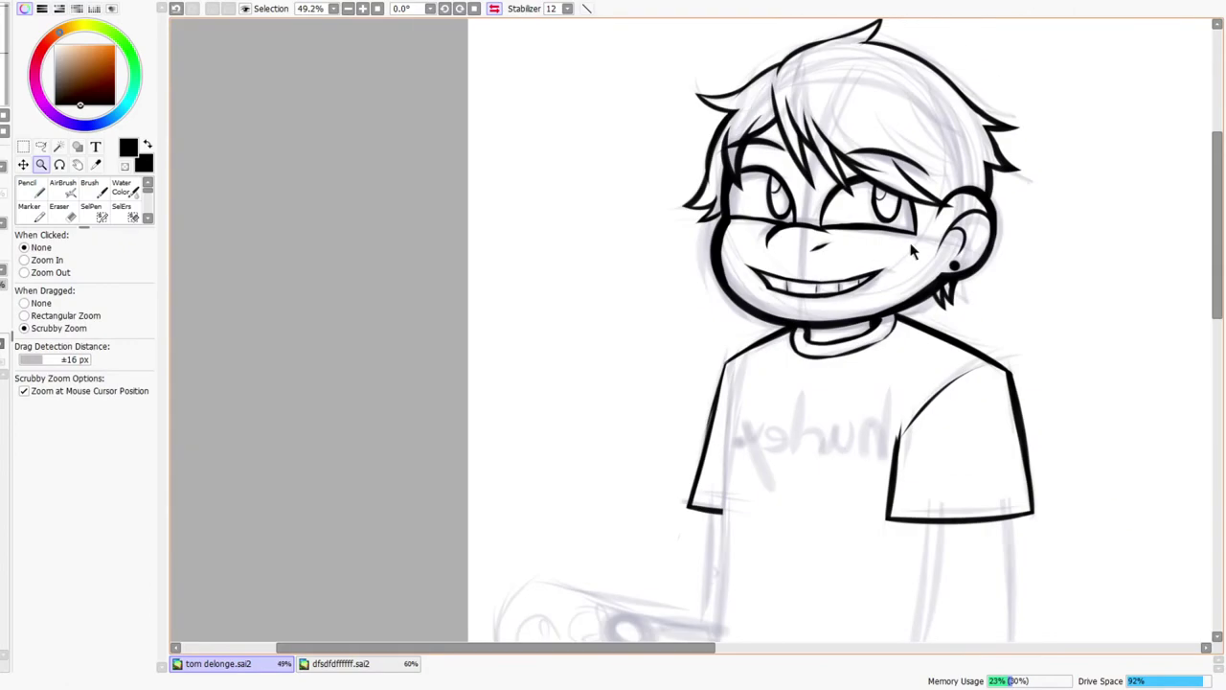
- Thicken the outer end of the eyelid line and the adjoining face outline at the eye farther from the ear
scroll(910, 242, down, 2)
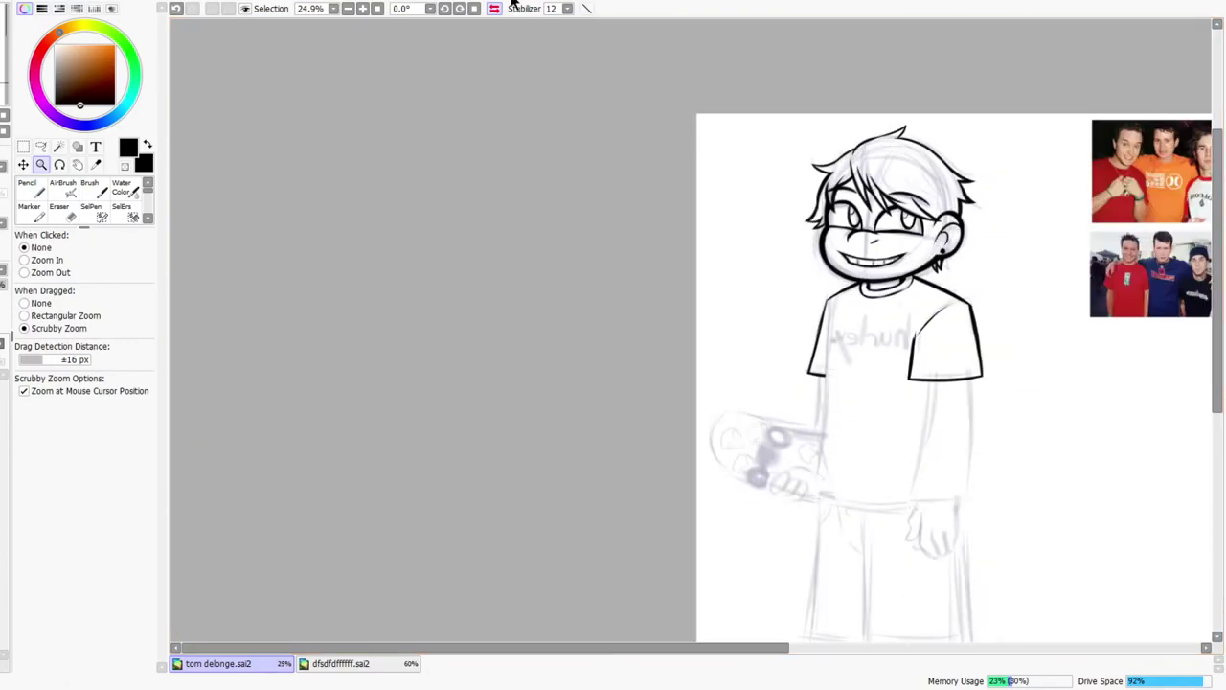
click(493, 9)
scroll(547, 202, down, 1)
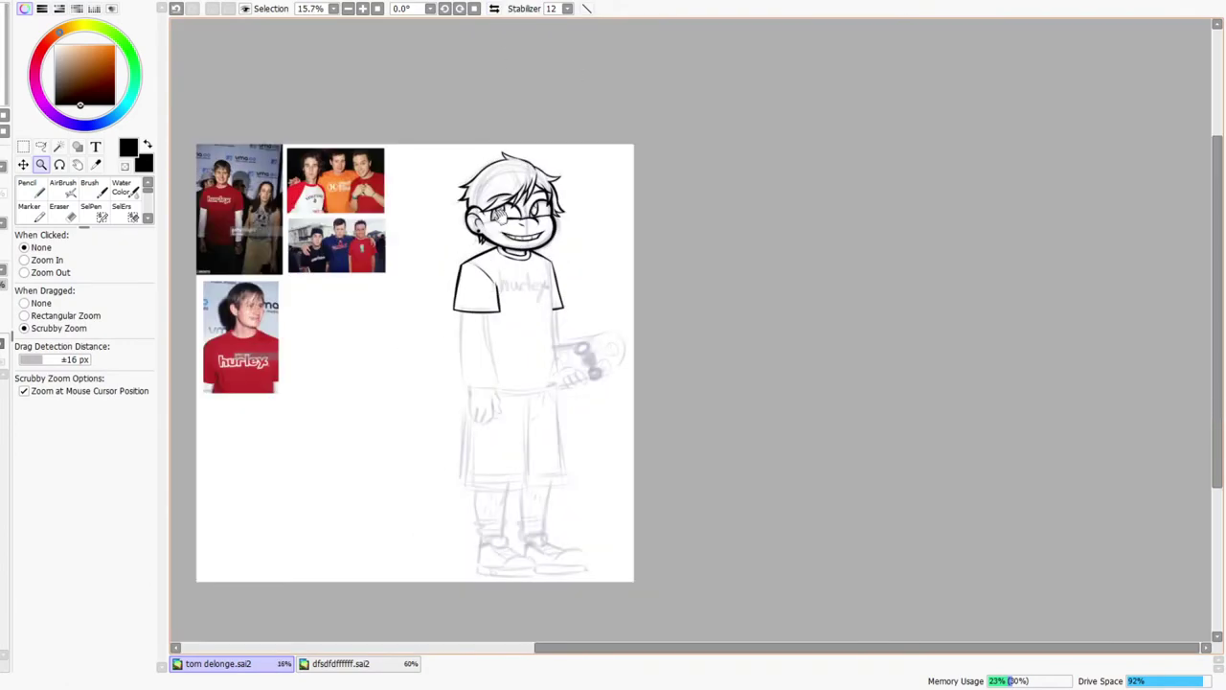
scroll(516, 207, up, 7)
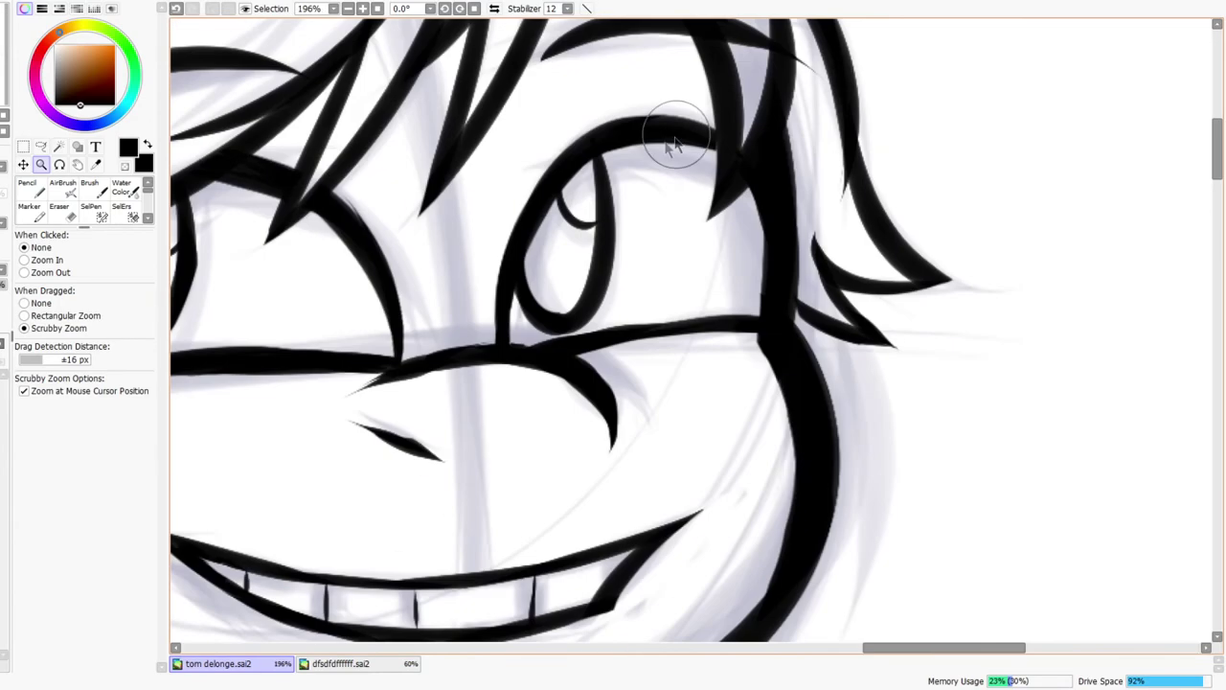
key(n)
mouse_move(599, 159)
mouse_down()
mouse_move(686, 141)
mouse_move(707, 170)
mouse_move(714, 146)
mouse_move(706, 164)
mouse_move(747, 186)
mouse_move(766, 260)
mouse_up()
drag(749, 188, 762, 328)
- Thicken and even out the inner edge of the face outline between the eye's outer corner and the cheek
key(ctrl+space)
drag(787, 259, 751, 283)
drag(794, 226, 765, 340)
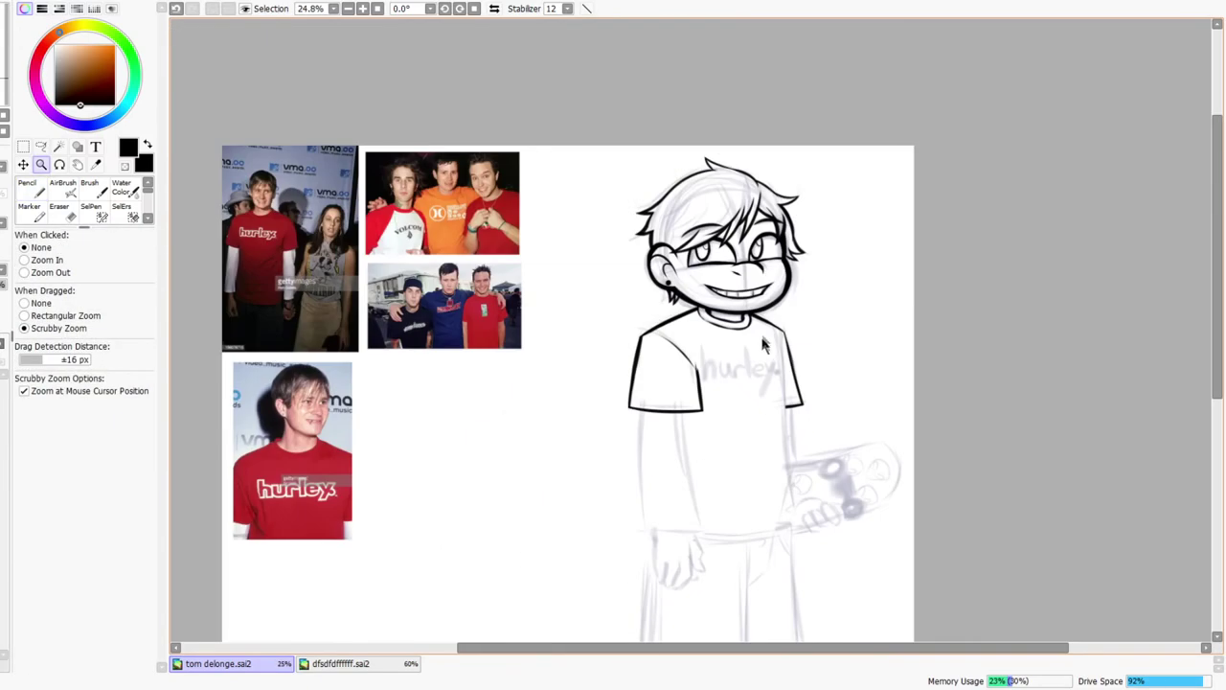
drag(793, 239, 829, 207)
drag(777, 292, 814, 266)
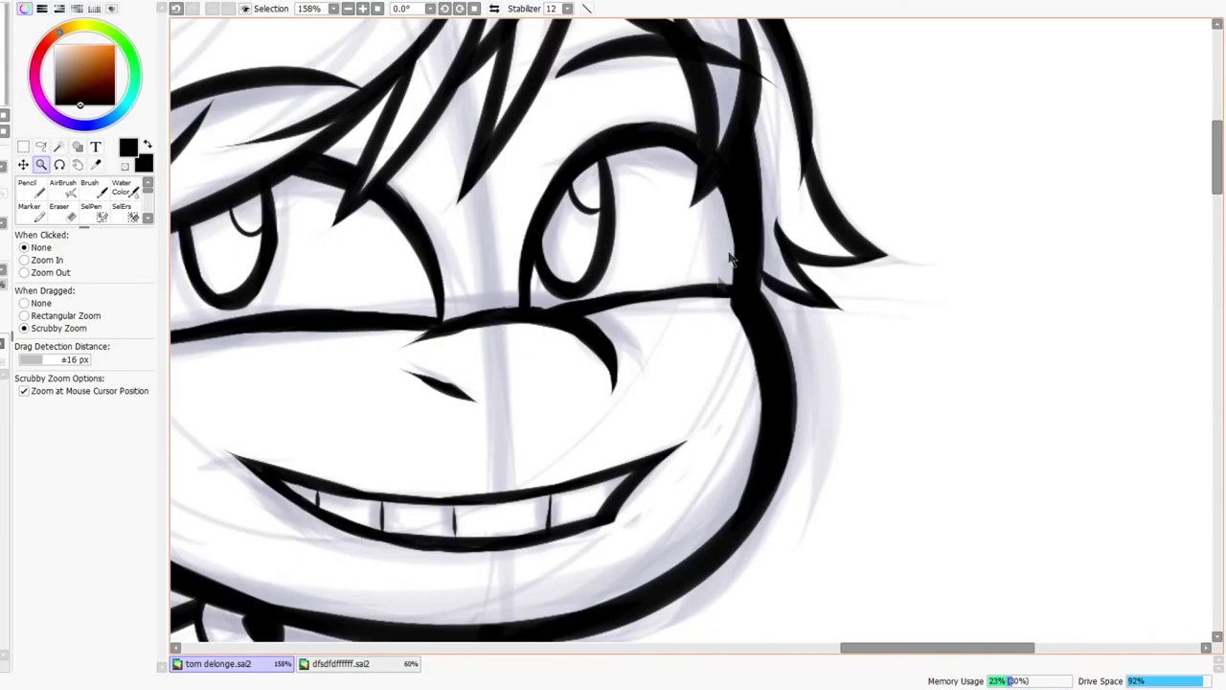
drag(731, 176, 752, 321)
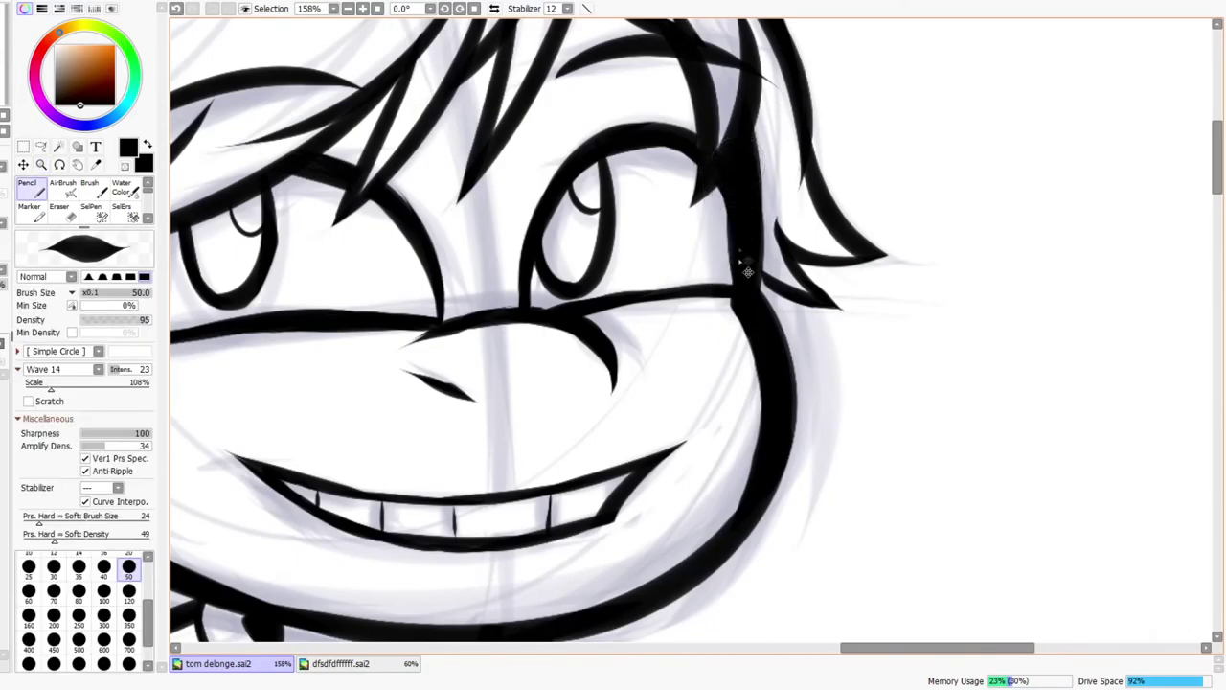
click(495, 9)
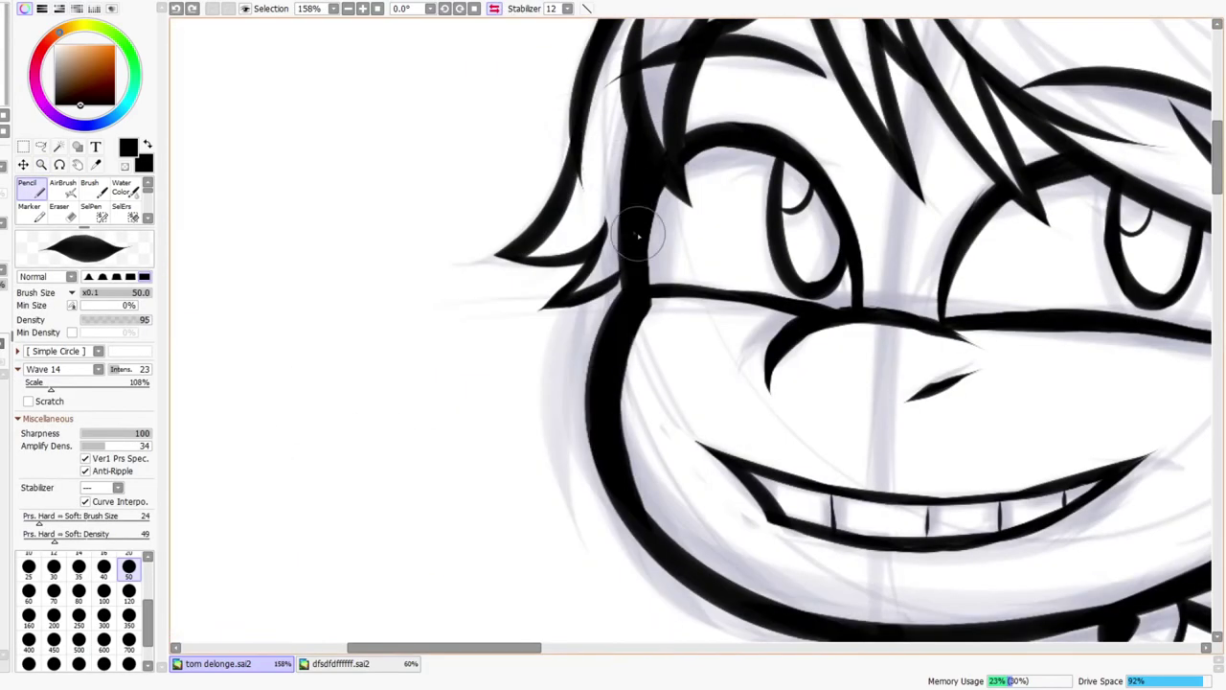
drag(654, 303, 659, 193)
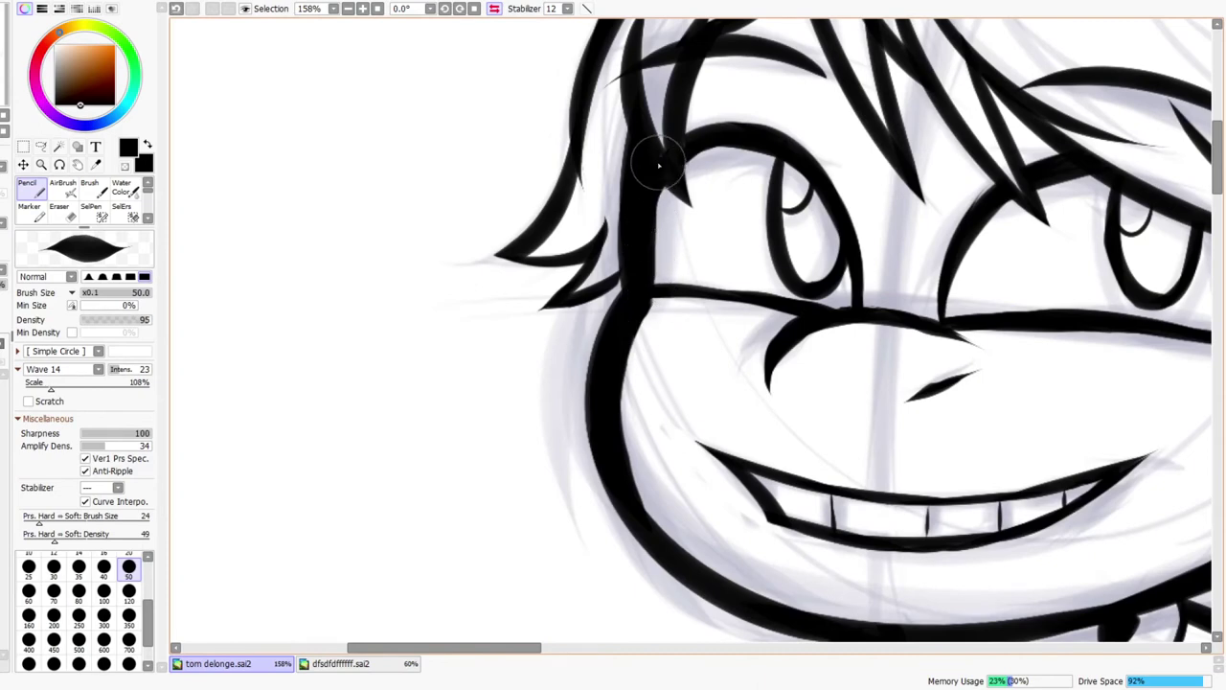
- Examine the inked head and shirt against the remaining body sketch and the reference photos
key(ctrl+space)
drag(712, 164, 686, 187)
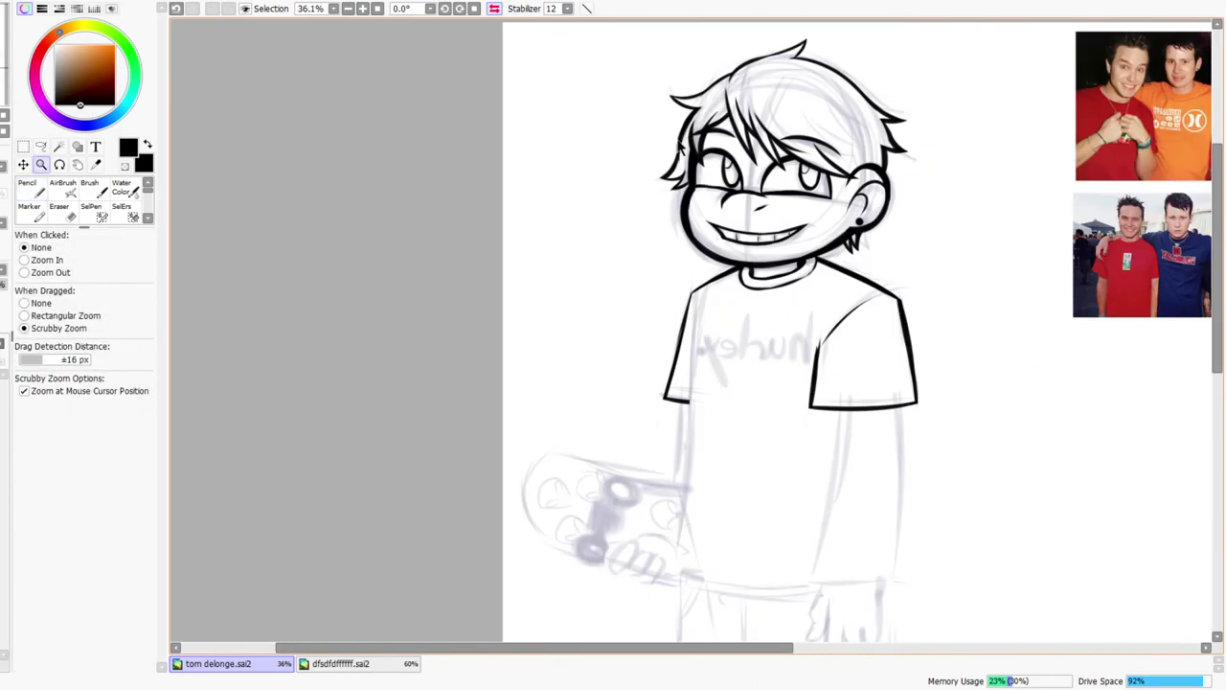
click(495, 9)
drag(634, 272, 629, 271)
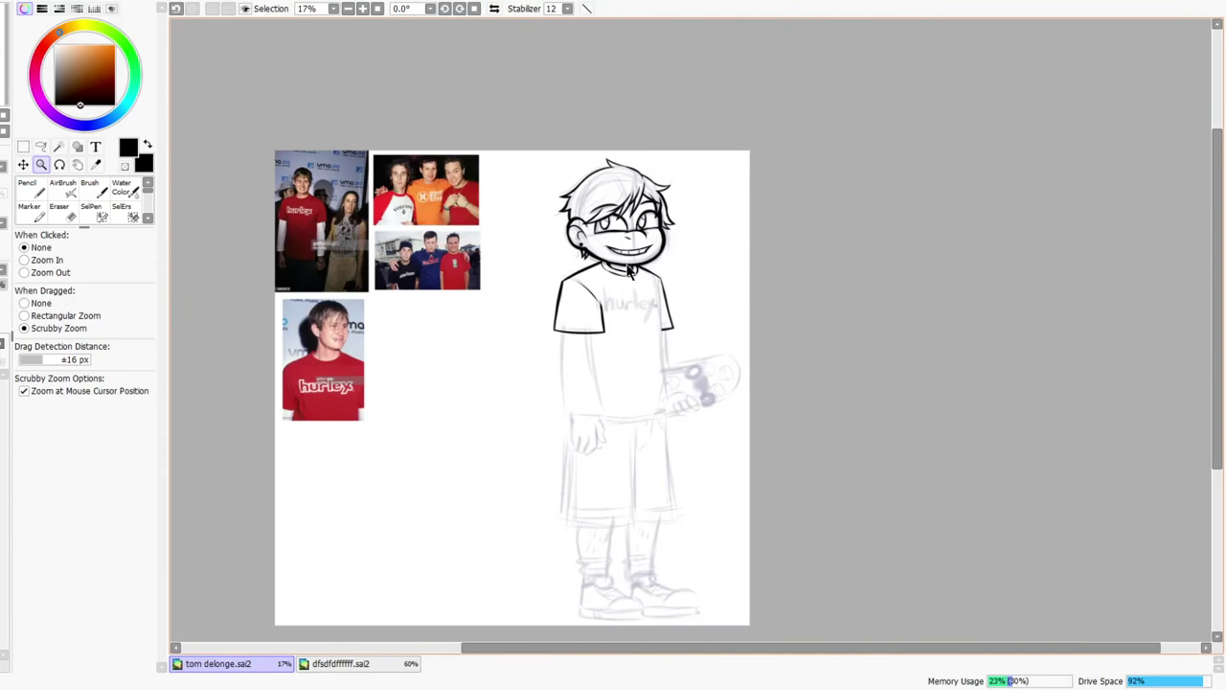
drag(661, 210, 718, 190)
drag(726, 281, 704, 289)
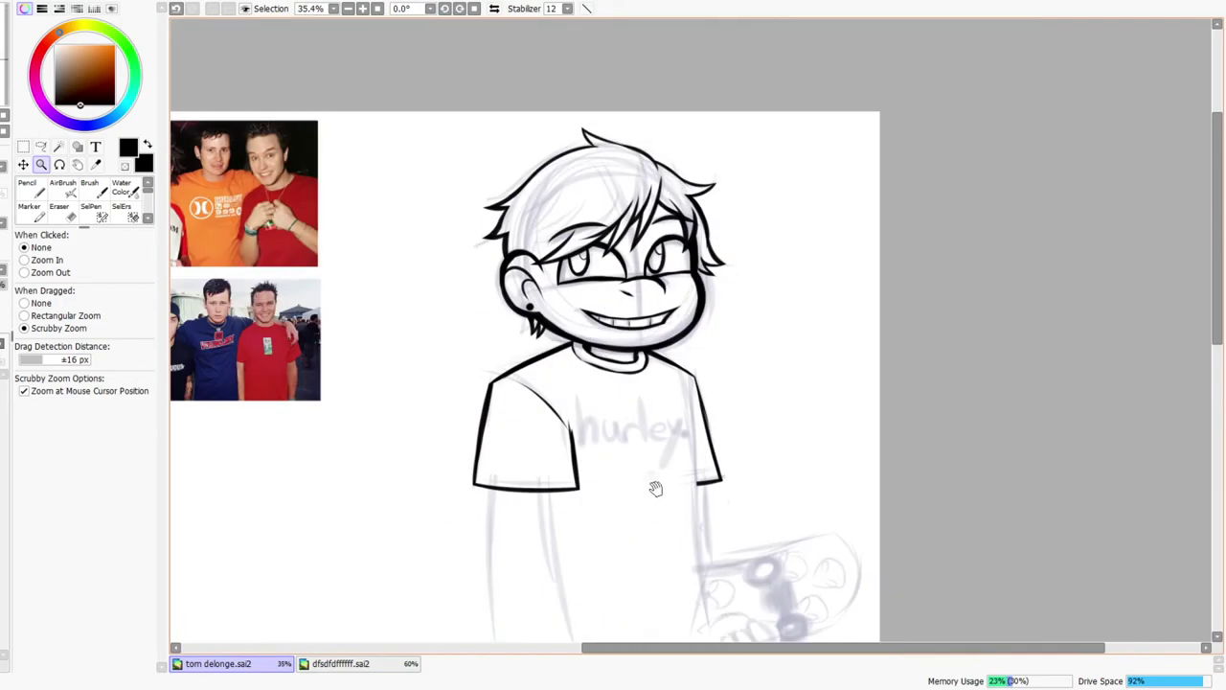
drag(655, 488, 628, 414)
drag(659, 559, 668, 340)
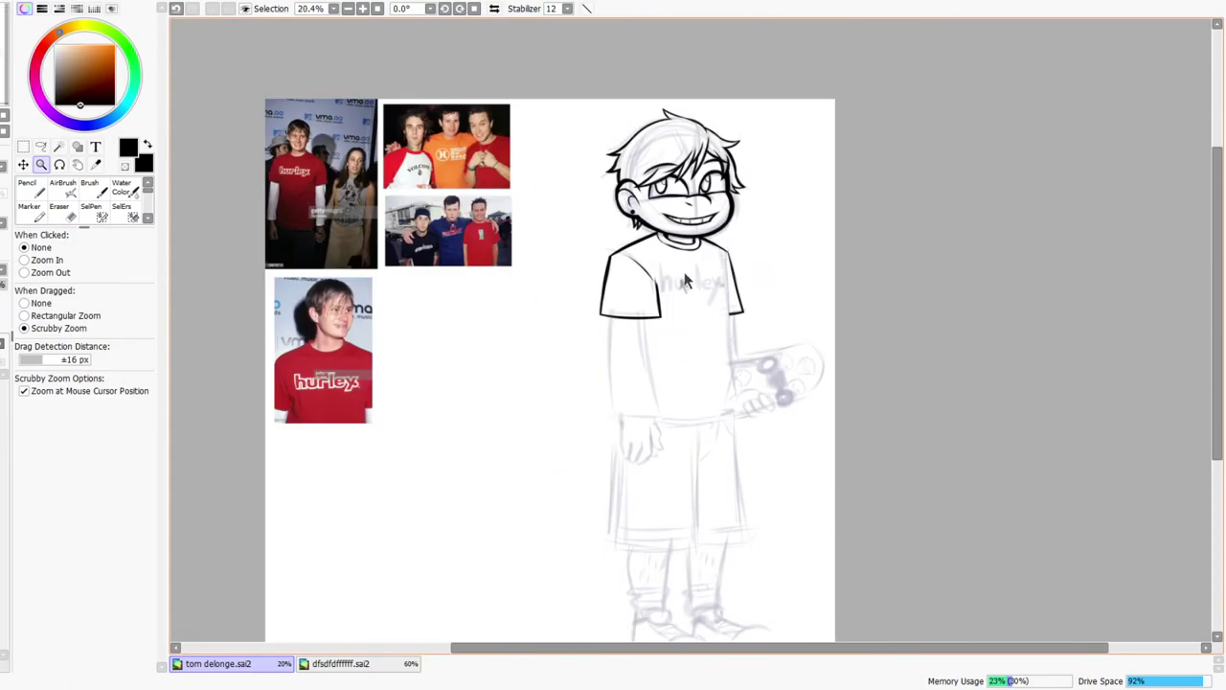
scroll(714, 271, up, 4)
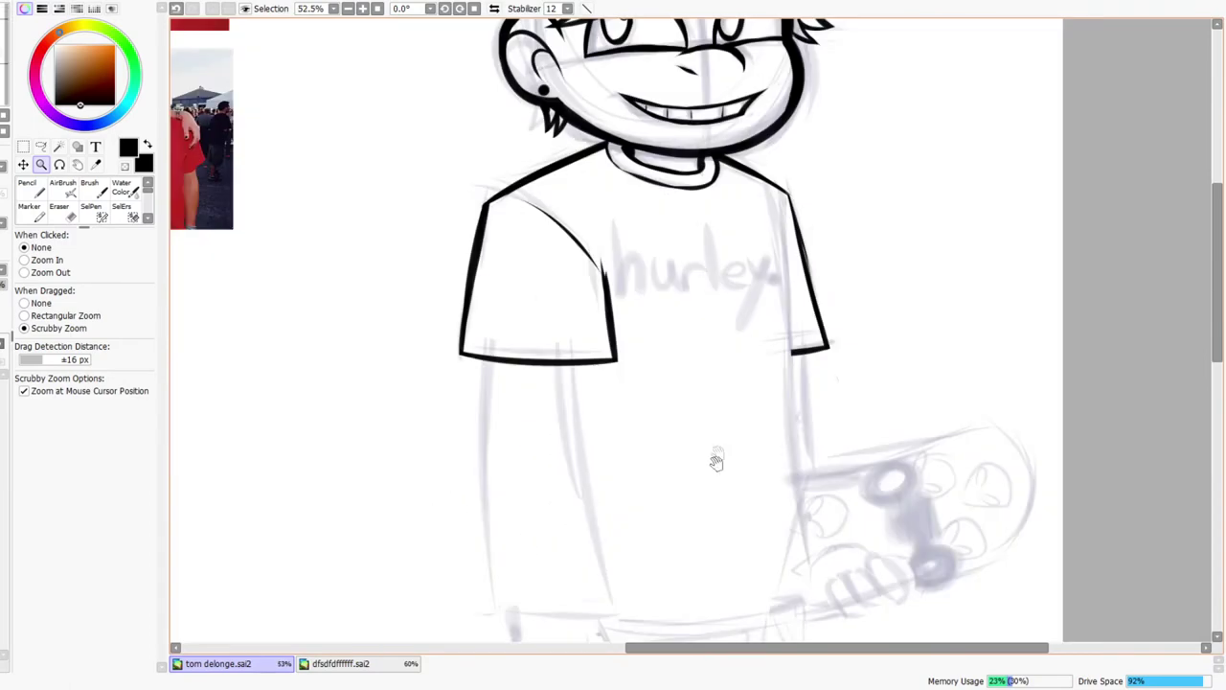
drag(716, 462, 687, 350)
scroll(650, 345, down, 3)
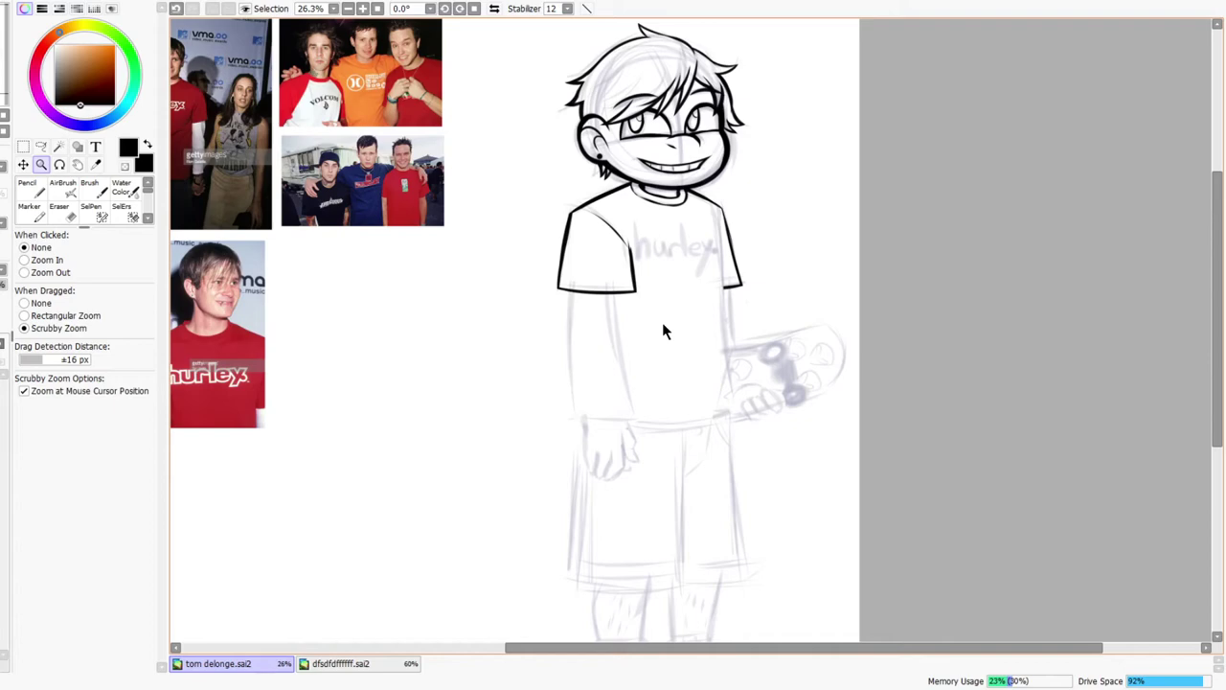
scroll(662, 143, up, 3)
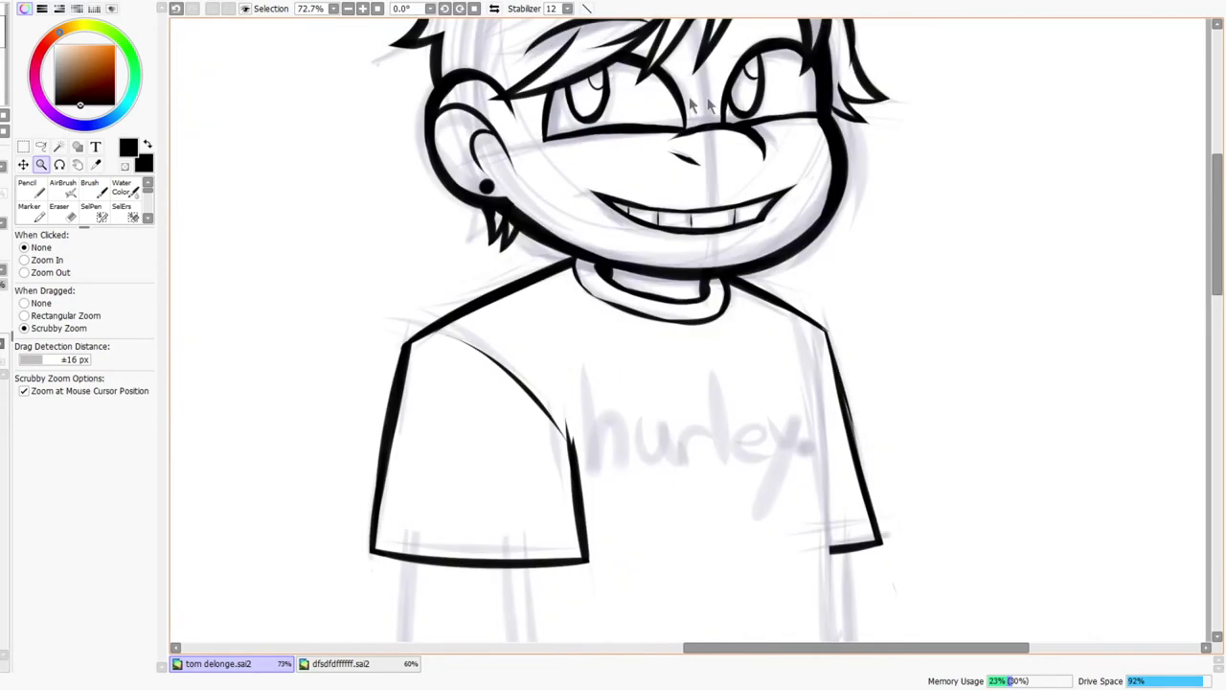
- Ink a short curved smile crease at the mouth corner nearest the ear
click(494, 9)
scroll(756, 203, up, 3)
key(n)
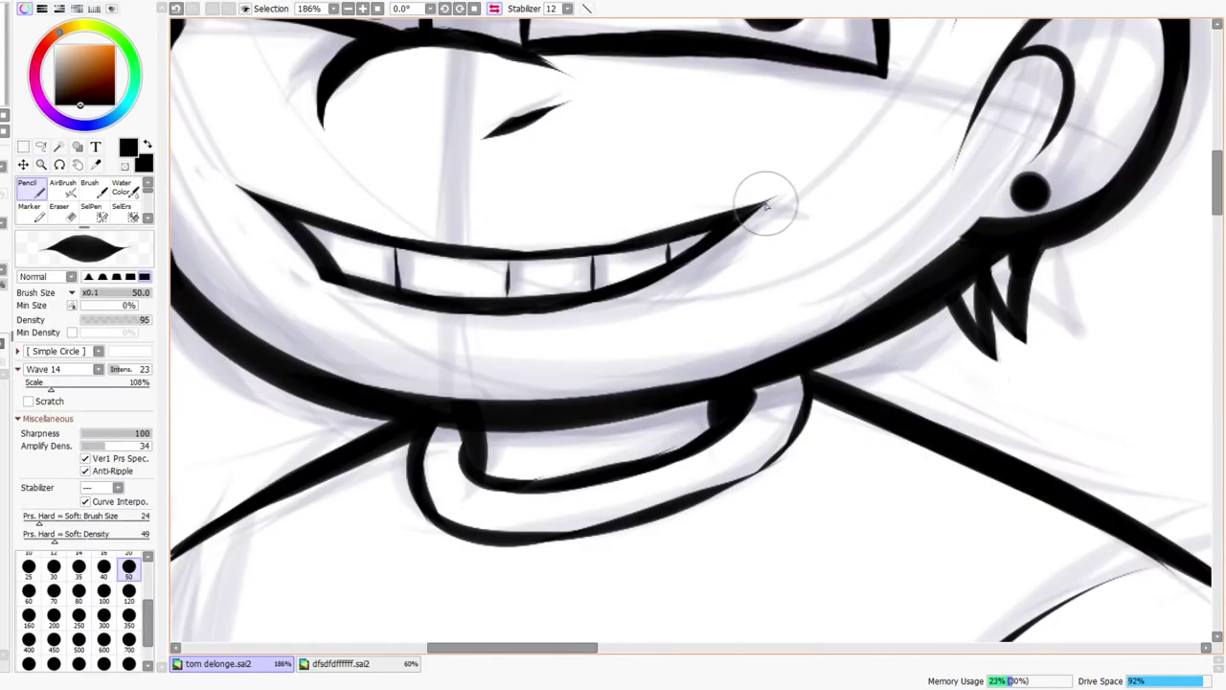
drag(730, 211, 822, 205)
key(ctrl+z)
mouse_move(738, 203)
mouse_down()
mouse_move(818, 208)
mouse_move(781, 332)
mouse_up()
scroll(825, 205, down, 5)
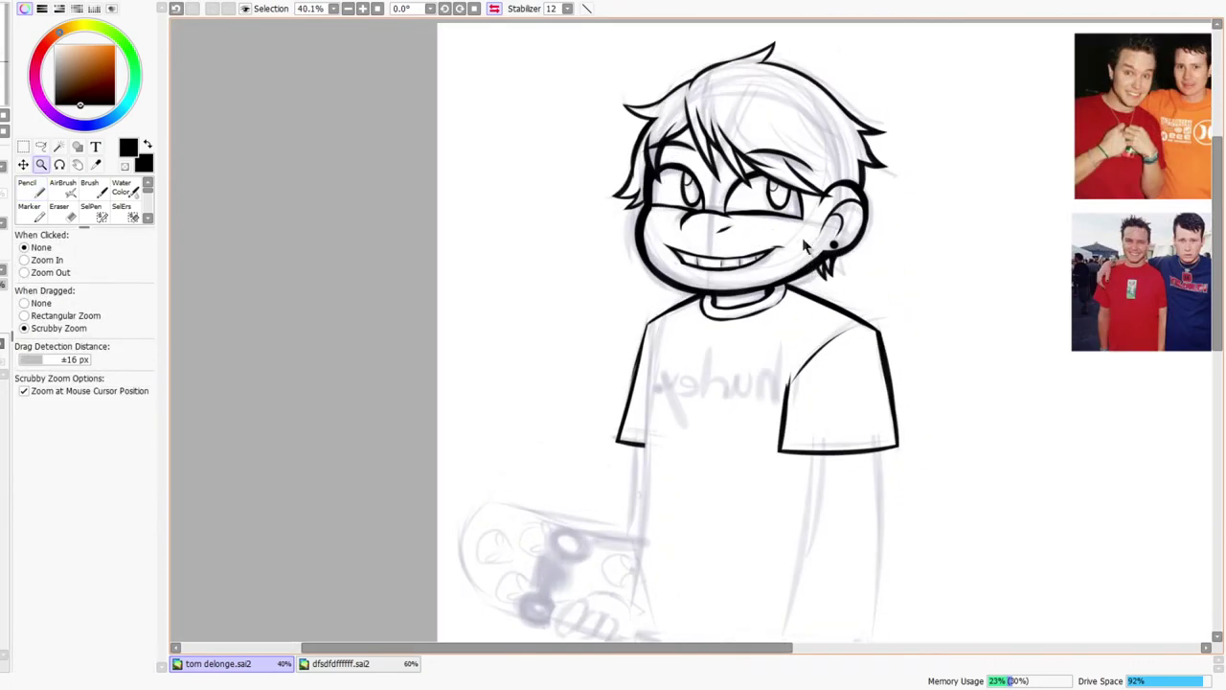
- Erase the excess ink where the smile crease meets the upper lip line at the corner nearest the ear
scroll(809, 248, up, 6)
key(n)
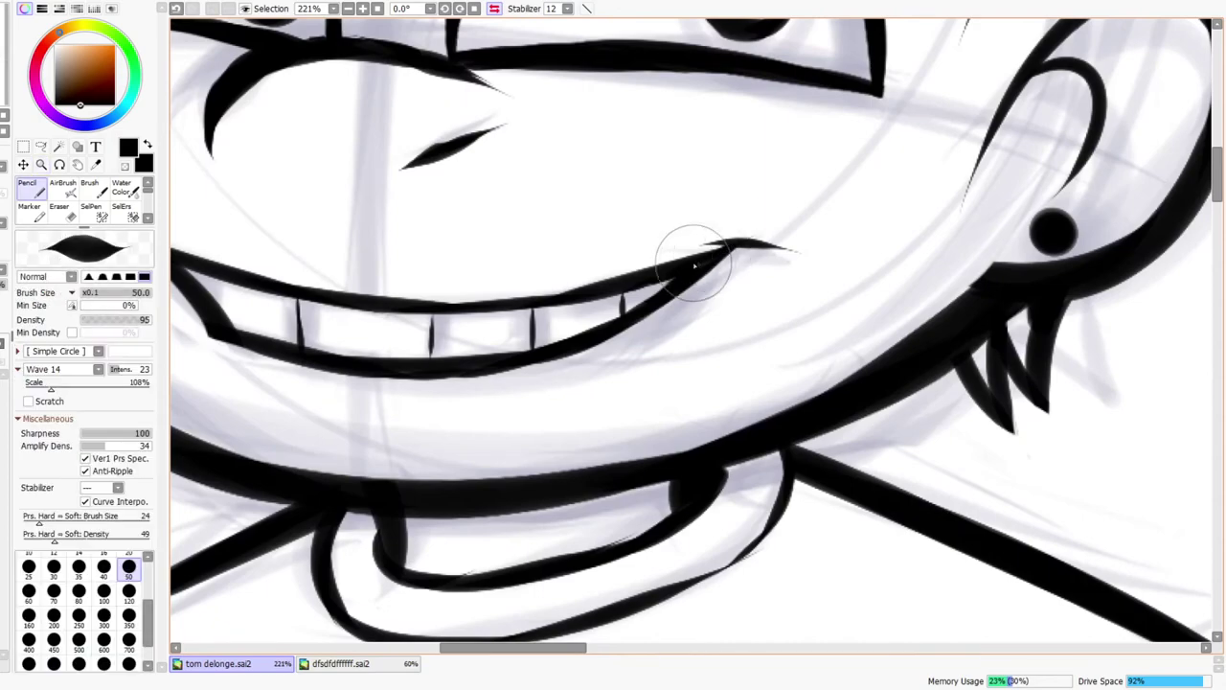
key(ctrl+space)
mouse_move(741, 246)
mouse_down()
mouse_move(699, 288)
mouse_move(771, 232)
mouse_up()
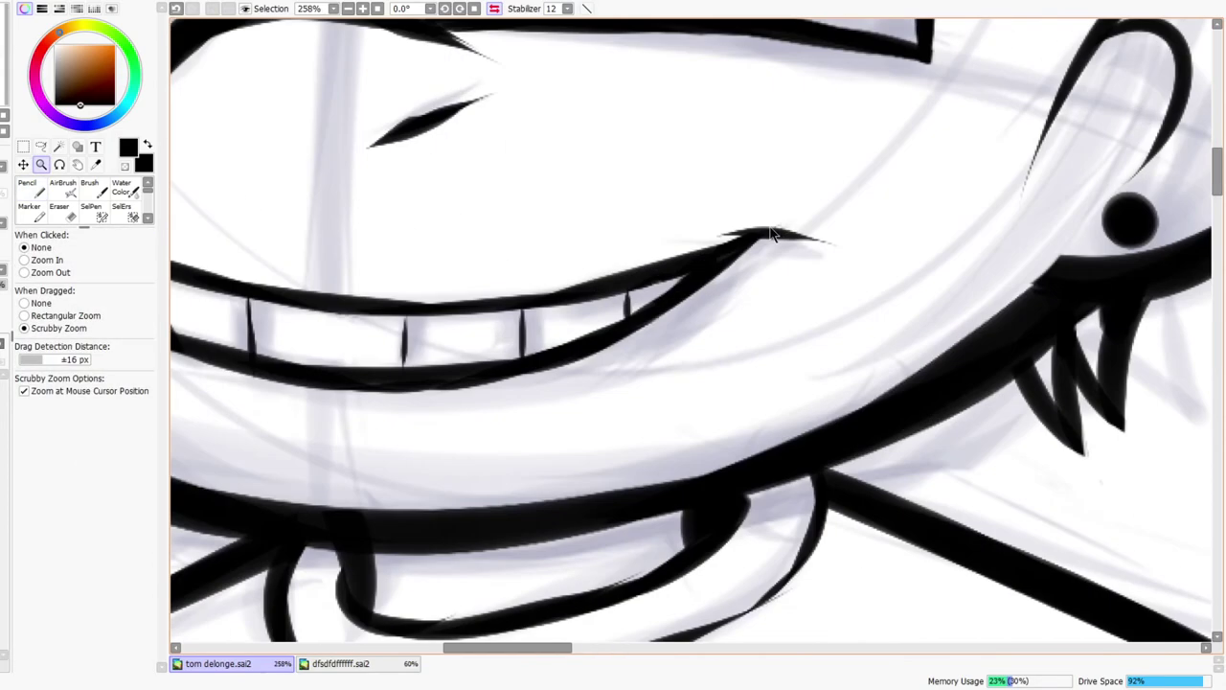
key(e)
drag(572, 285, 717, 240)
key(z)
scroll(692, 254, down, 6)
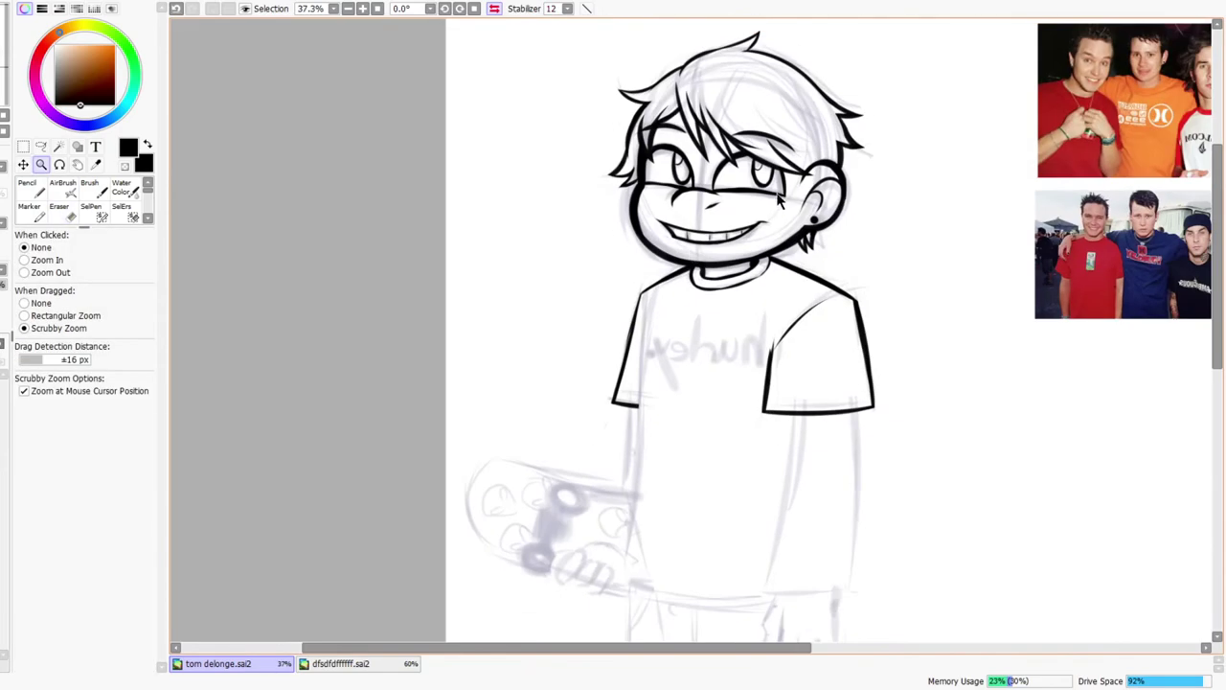
- Ink a matching short smile crease at the mouth corner farther from the ear
scroll(687, 199, up, 4)
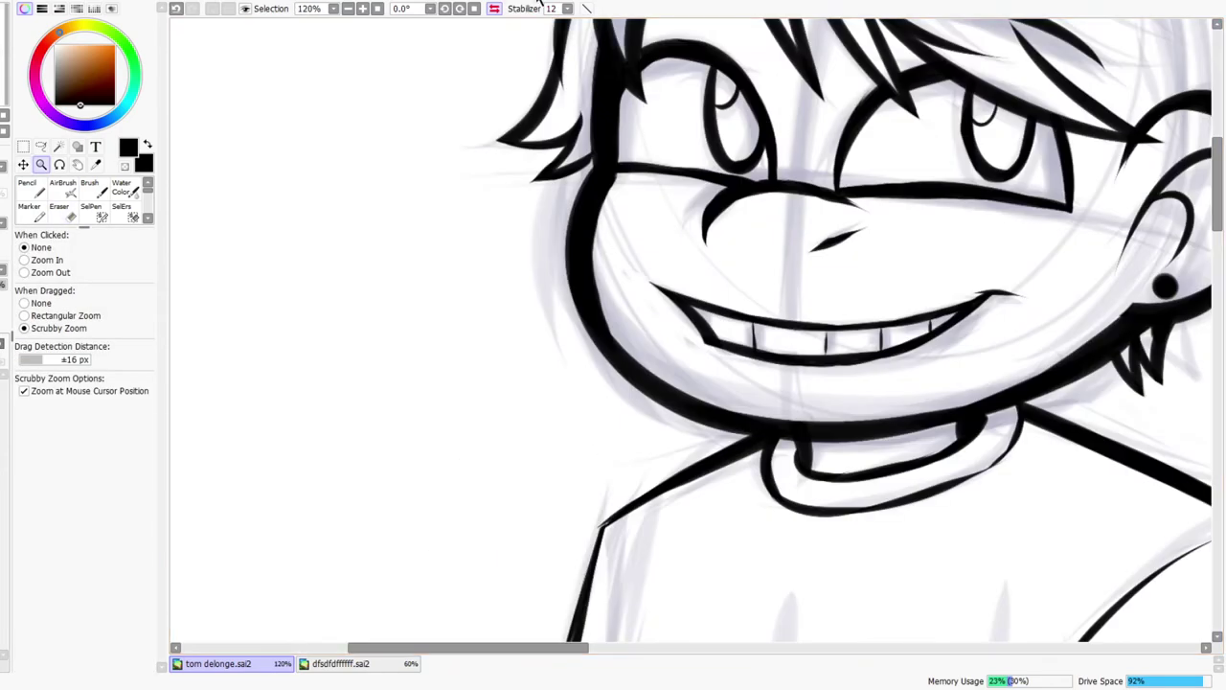
click(494, 8)
scroll(738, 280, up, 2)
key(n)
drag(716, 279, 774, 276)
key(z)
scroll(770, 260, down, 4)
scroll(773, 262, down, 3)
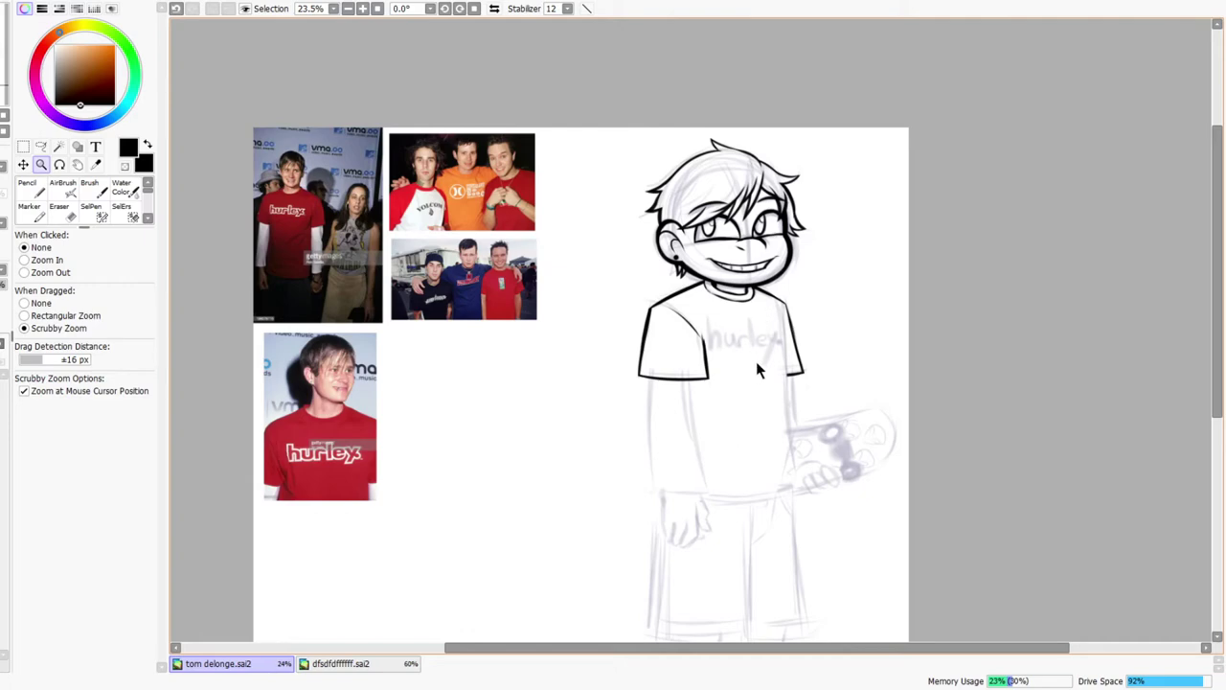
- Ink a thin armhole seam down from the shoulder point on the sleeve nearest the skateboard
scroll(803, 331, up, 5)
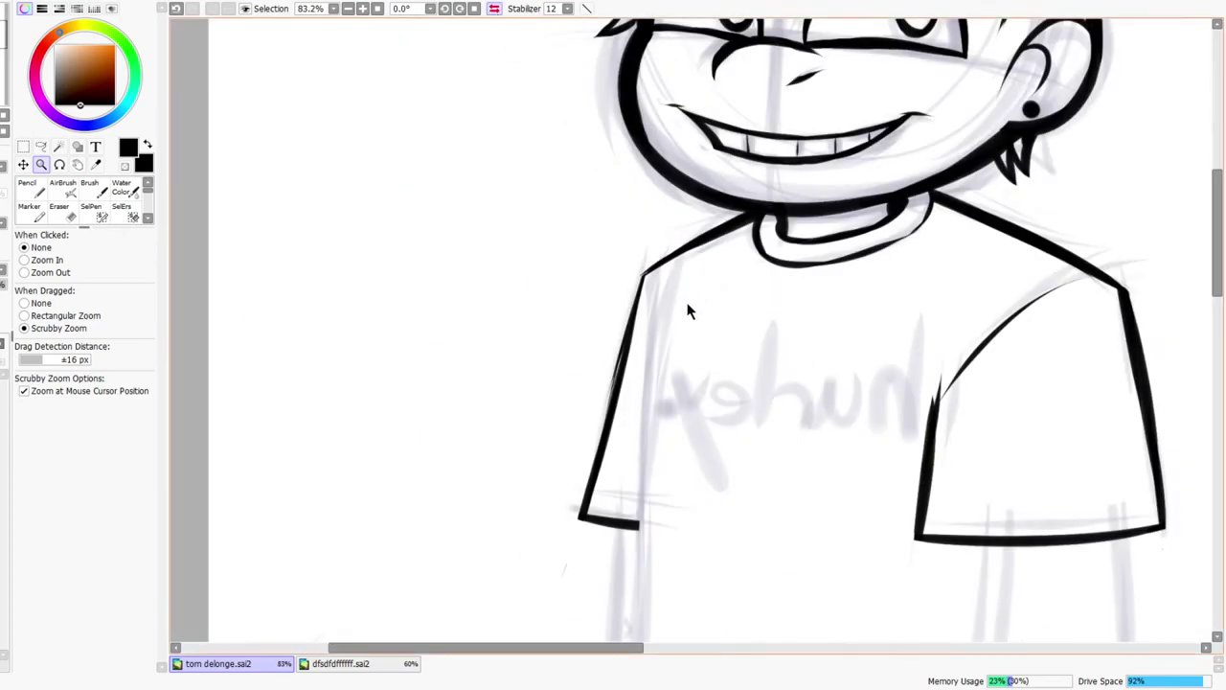
drag(687, 305, 728, 305)
drag(628, 256, 652, 411)
drag(691, 279, 680, 283)
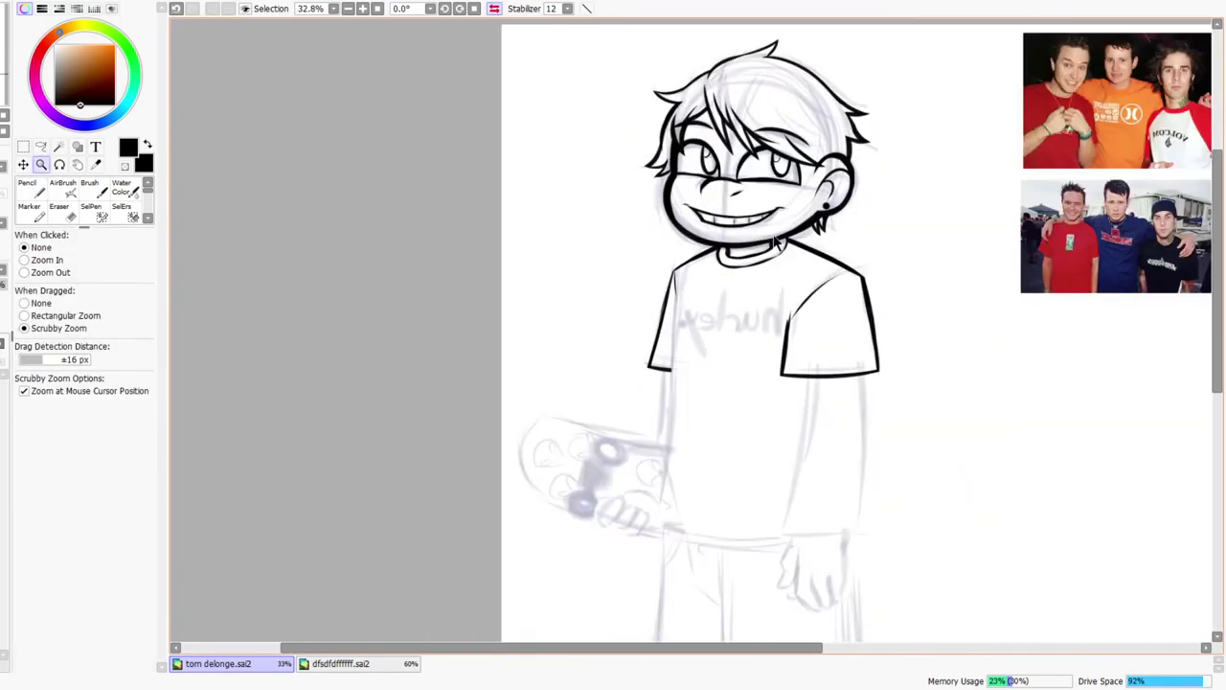
key(h)
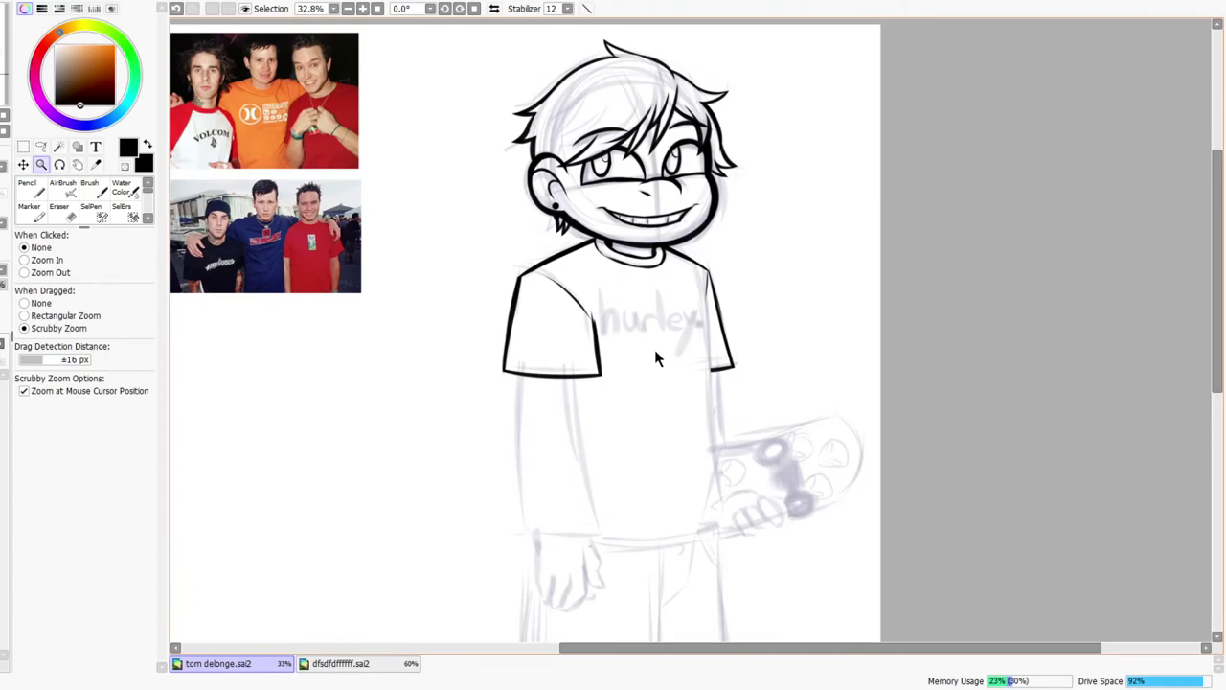
drag(755, 339, 728, 287)
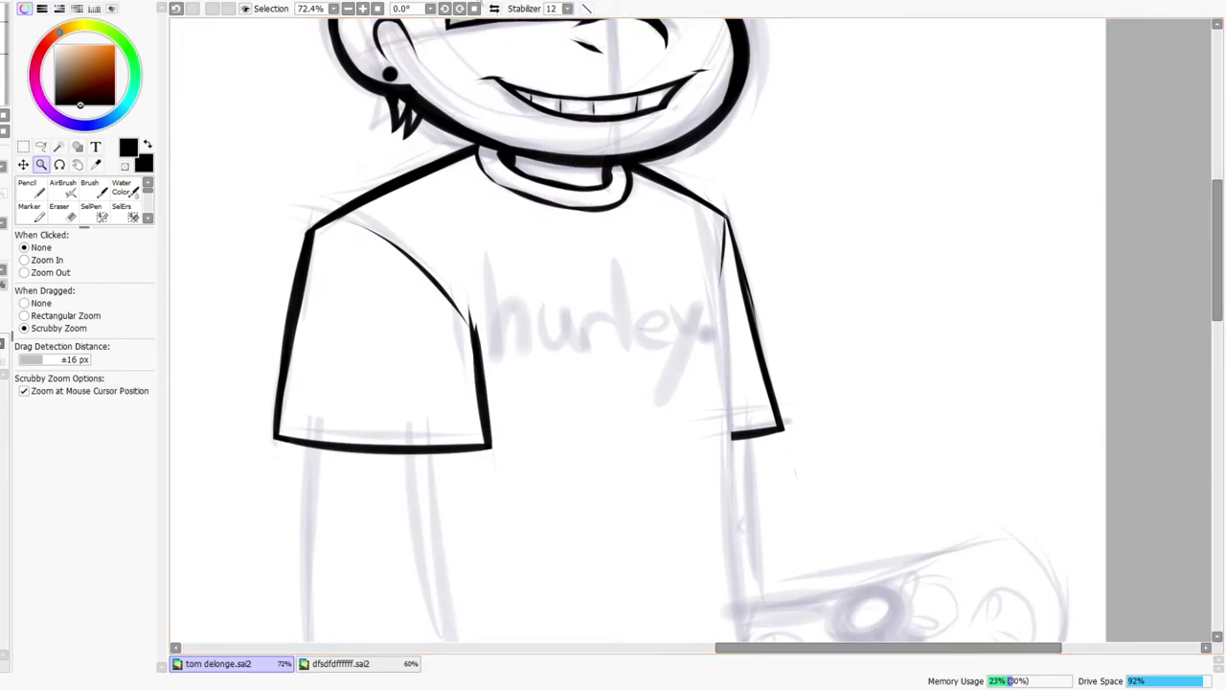
click(495, 8)
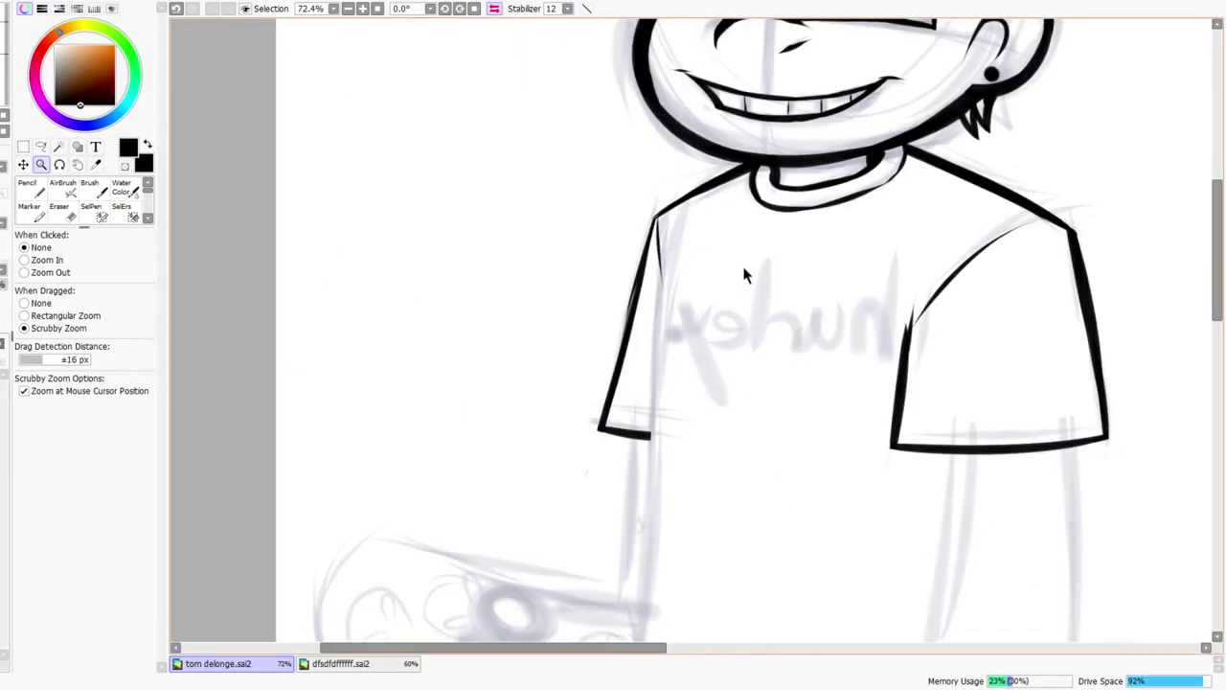
scroll(744, 271, up, 2)
- Ink the shirt's side edge from the short armhole seam down to the hem of the skateboard-side sleeve
key(m)
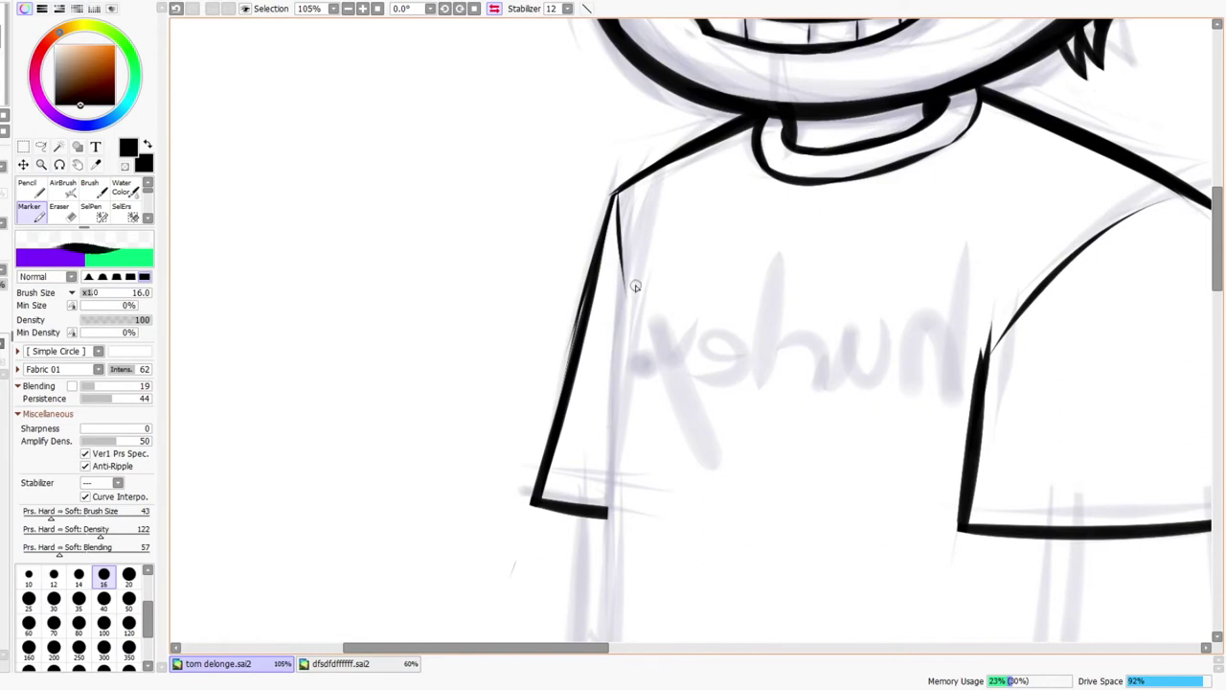
key(n)
drag(635, 219, 620, 387)
key(ctrl+z)
mouse_move(645, 283)
mouse_down()
mouse_move(637, 219)
mouse_move(613, 407)
mouse_move(613, 353)
mouse_move(615, 467)
mouse_move(623, 345)
mouse_move(619, 556)
mouse_move(609, 417)
mouse_move(611, 511)
mouse_up()
key(ctrl+space)
drag(641, 434, 647, 337)
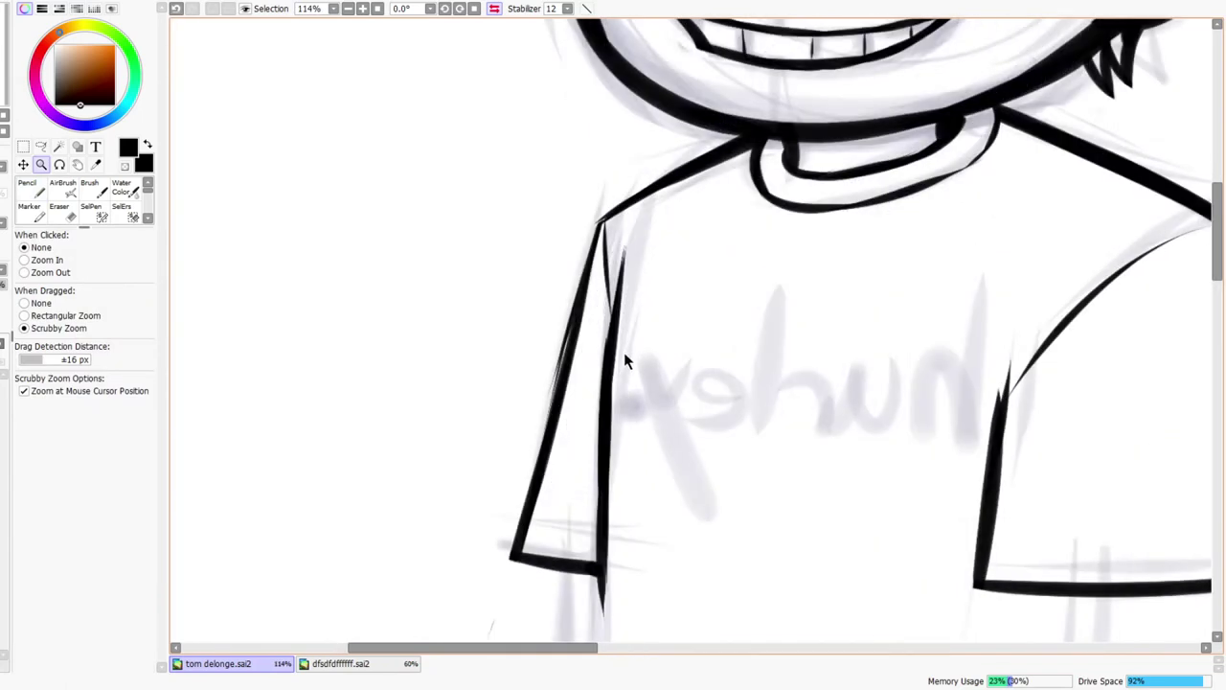
- Thicken the upper part of the shirt's side edge beside the skateboard-side sleeve
click(494, 9)
key(n)
drag(770, 295, 774, 375)
key(z)
drag(797, 305, 762, 334)
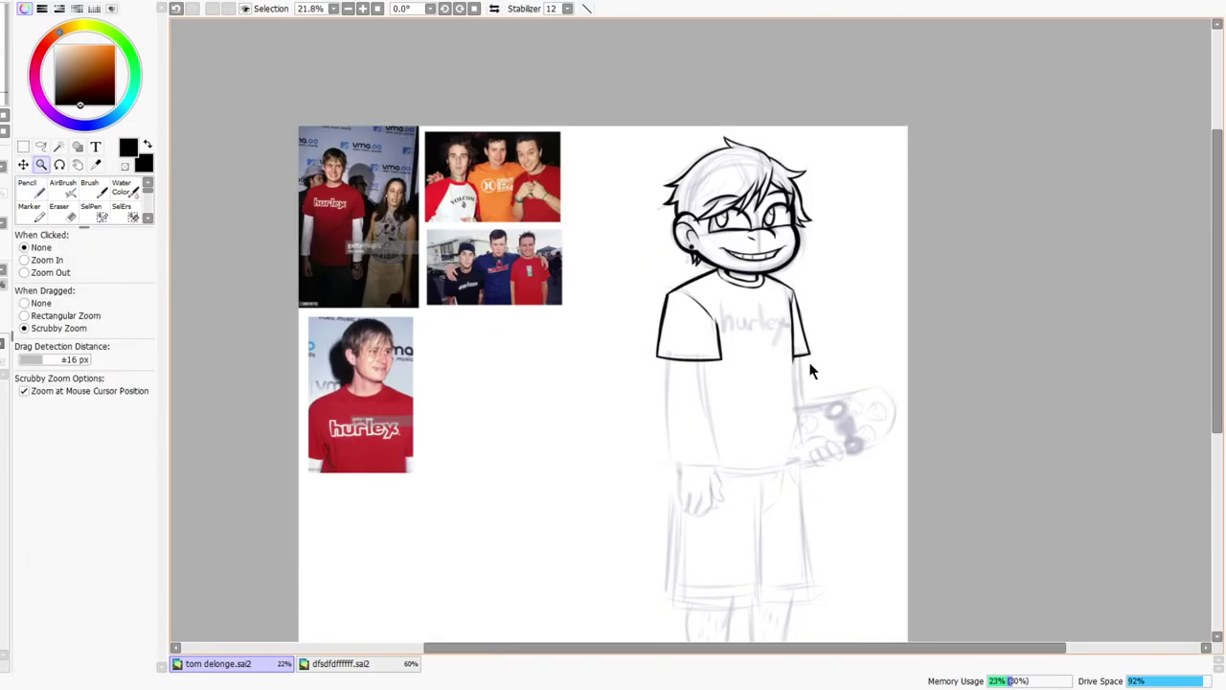
- Extend the shirt's side edge from the skateboard-side sleeve hem down past the waistline with a slight outward curve
scroll(800, 258, up, 4)
scroll(765, 265, up, 2)
key(n)
drag(752, 235, 769, 479)
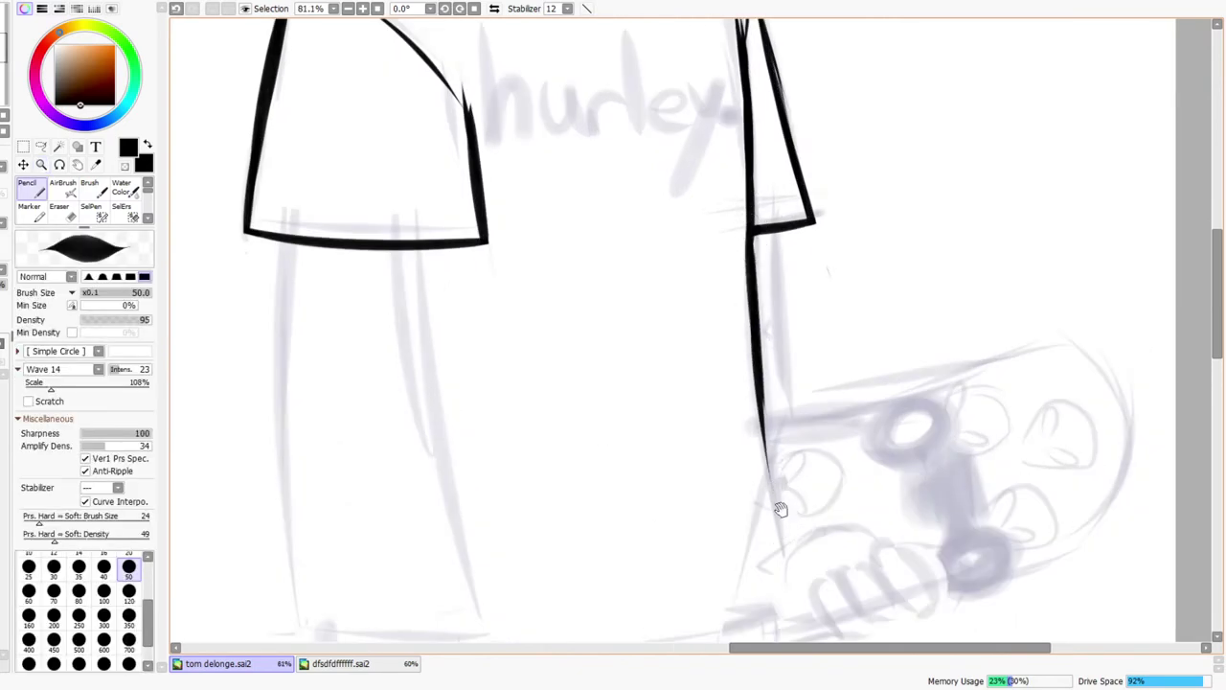
scroll(780, 507, down, 3)
drag(756, 297, 783, 511)
drag(764, 345, 789, 525)
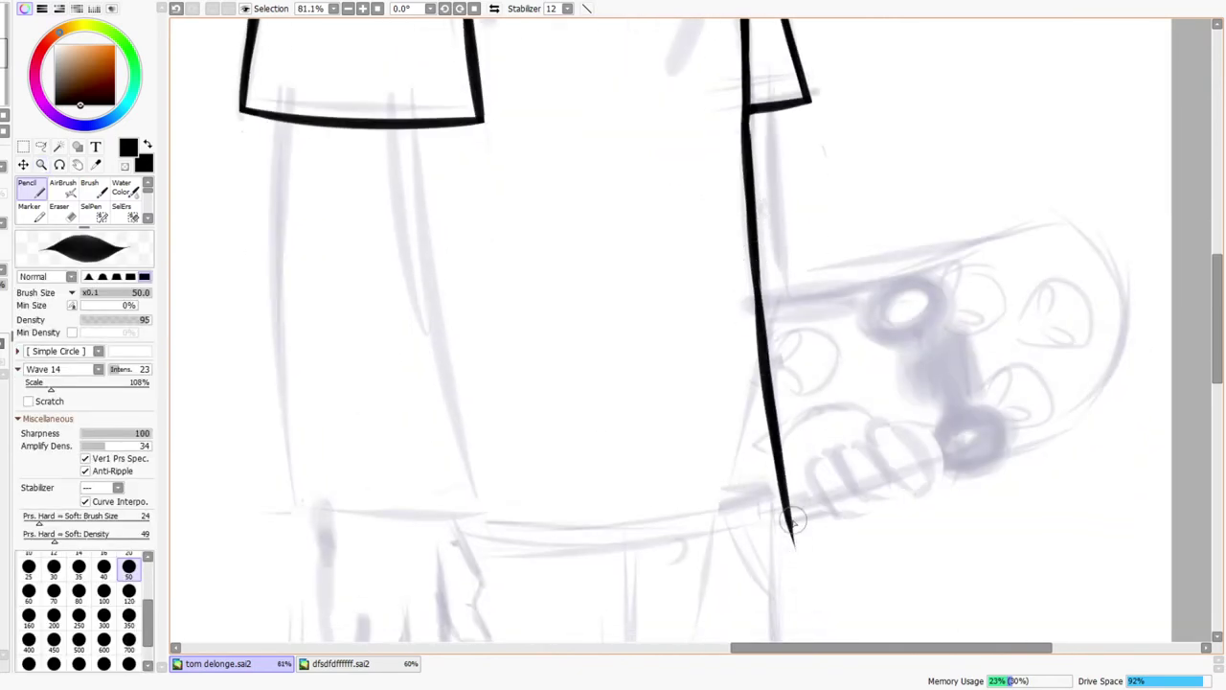
scroll(791, 437, up, 4)
key(ctrl+space)
drag(773, 212, 749, 241)
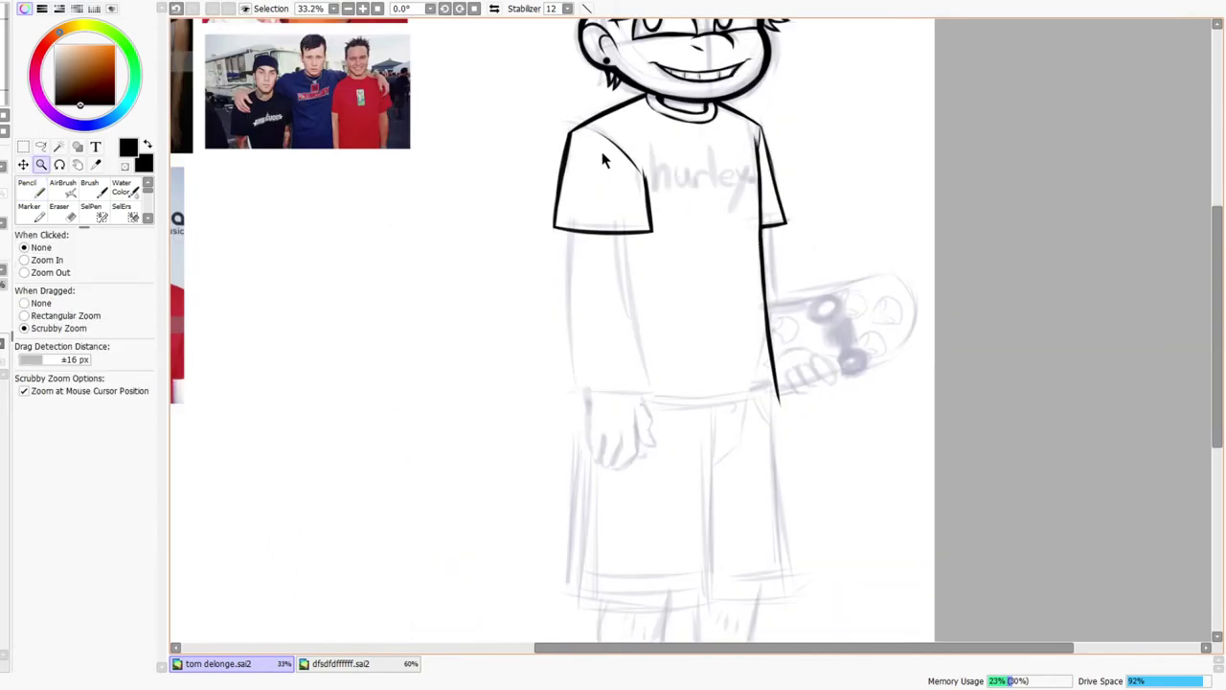
- Ink the shirt's bottom hem as a shallow curve from the skateboard-side edge across to the hanging hand
click(494, 9)
click(495, 9)
drag(721, 418, 704, 414)
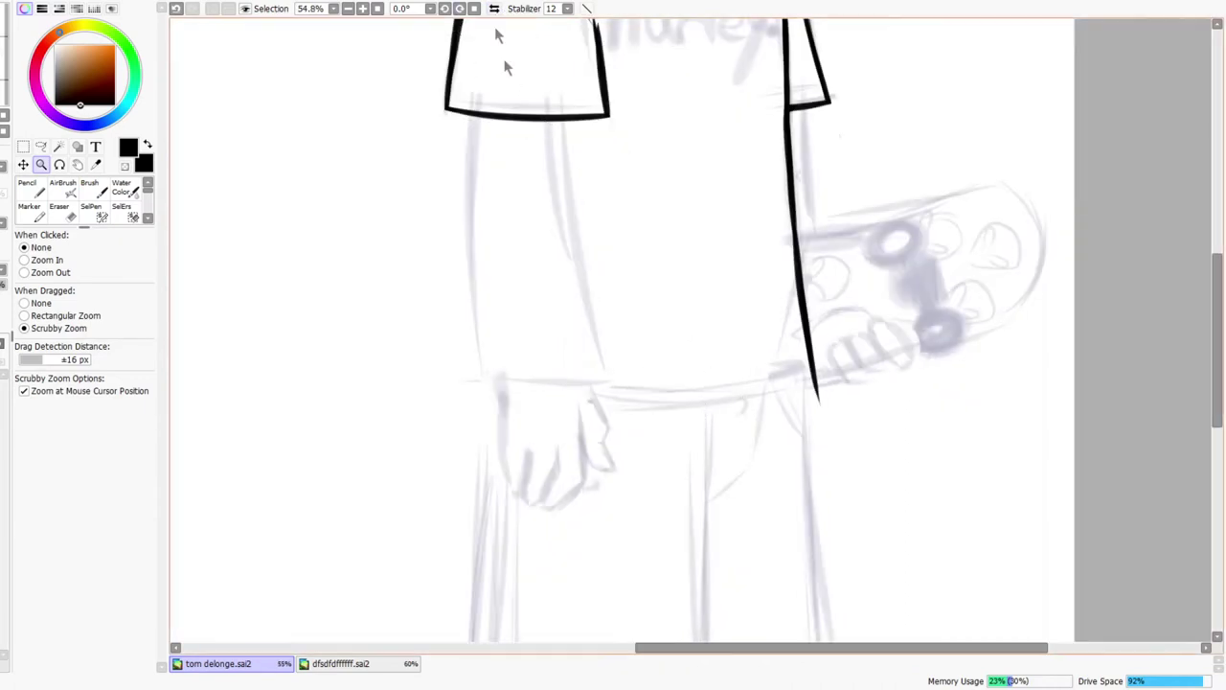
click(494, 10)
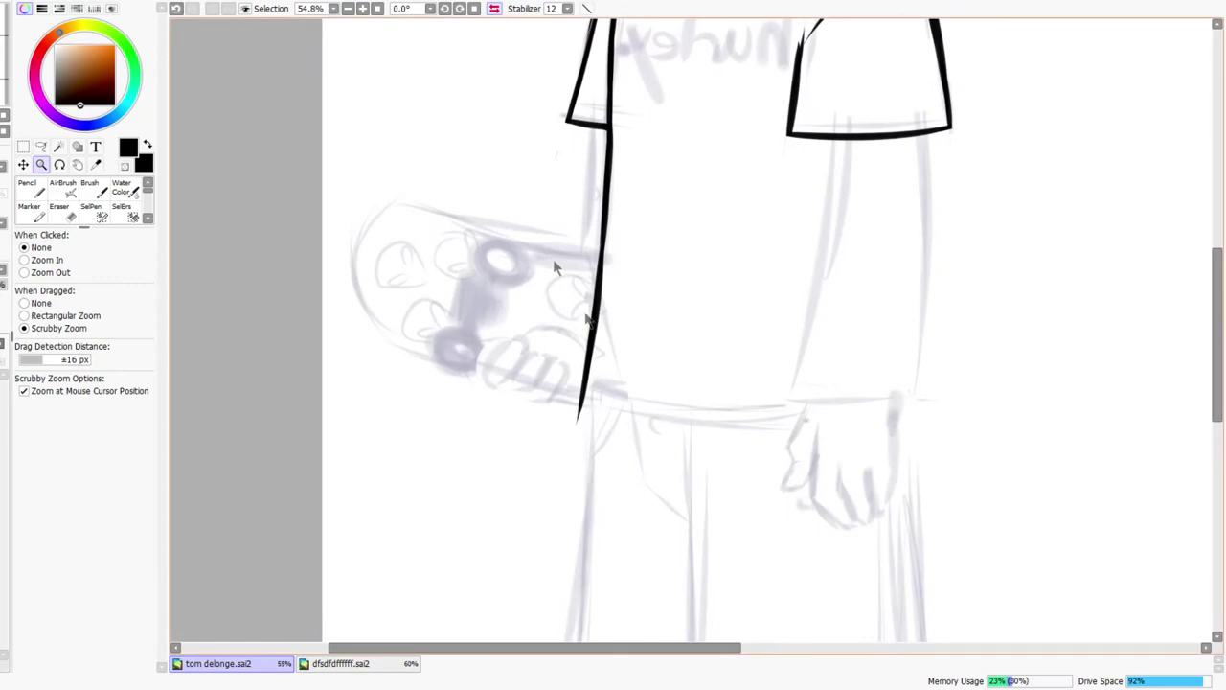
drag(650, 390, 625, 410)
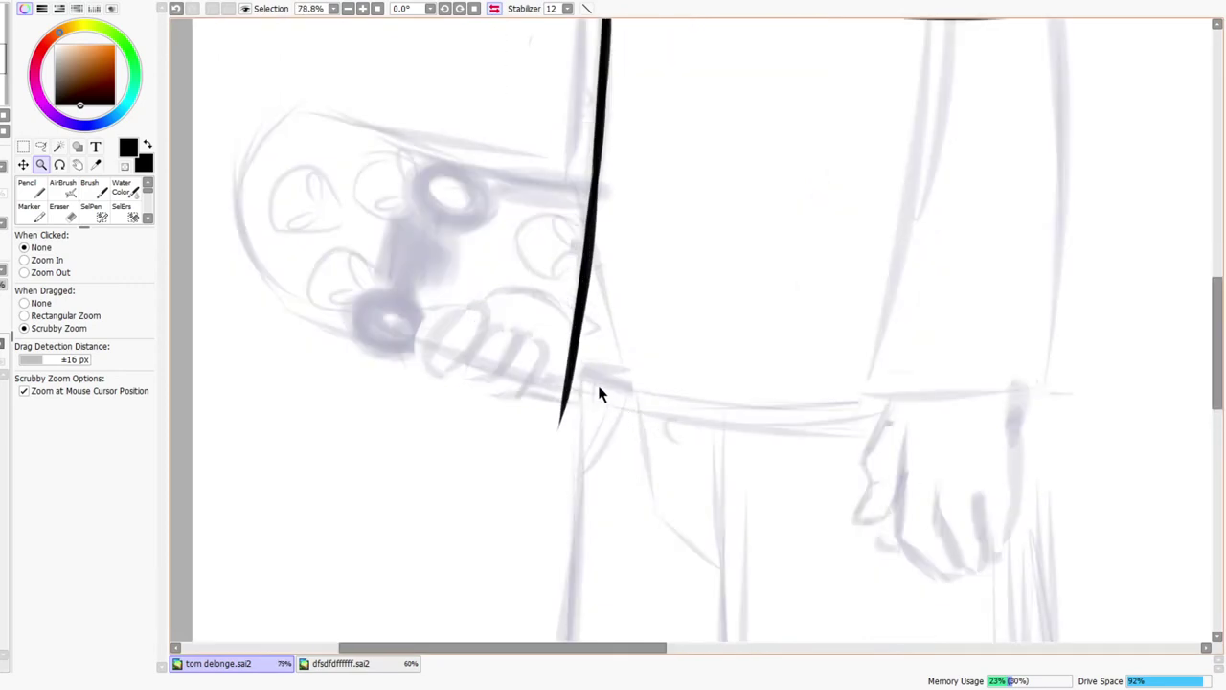
key(n)
drag(550, 378, 757, 413)
key(ctrl+z)
drag(554, 379, 740, 415)
key(ctrl+z)
drag(553, 380, 732, 414)
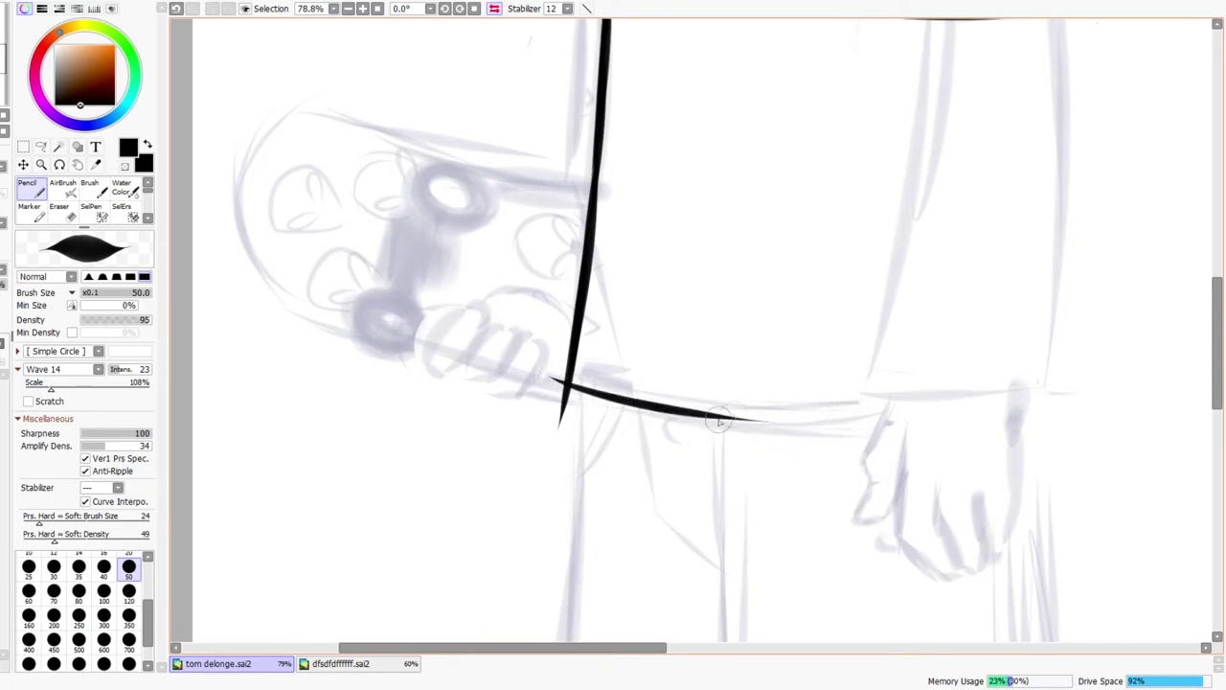
drag(657, 407, 898, 409)
drag(738, 417, 986, 399)
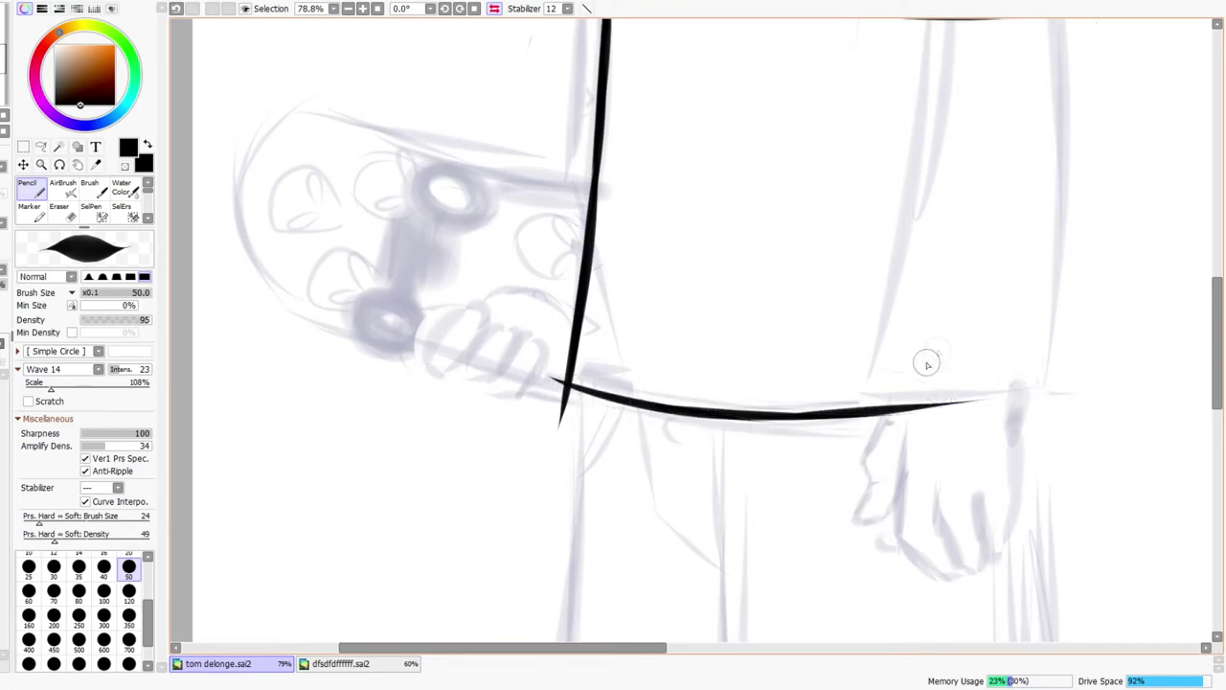
- Erase the hem overshoot at the hanging hand and the crossing line ends at the shirt's lower corner
key(e)
drag(896, 422, 1030, 391)
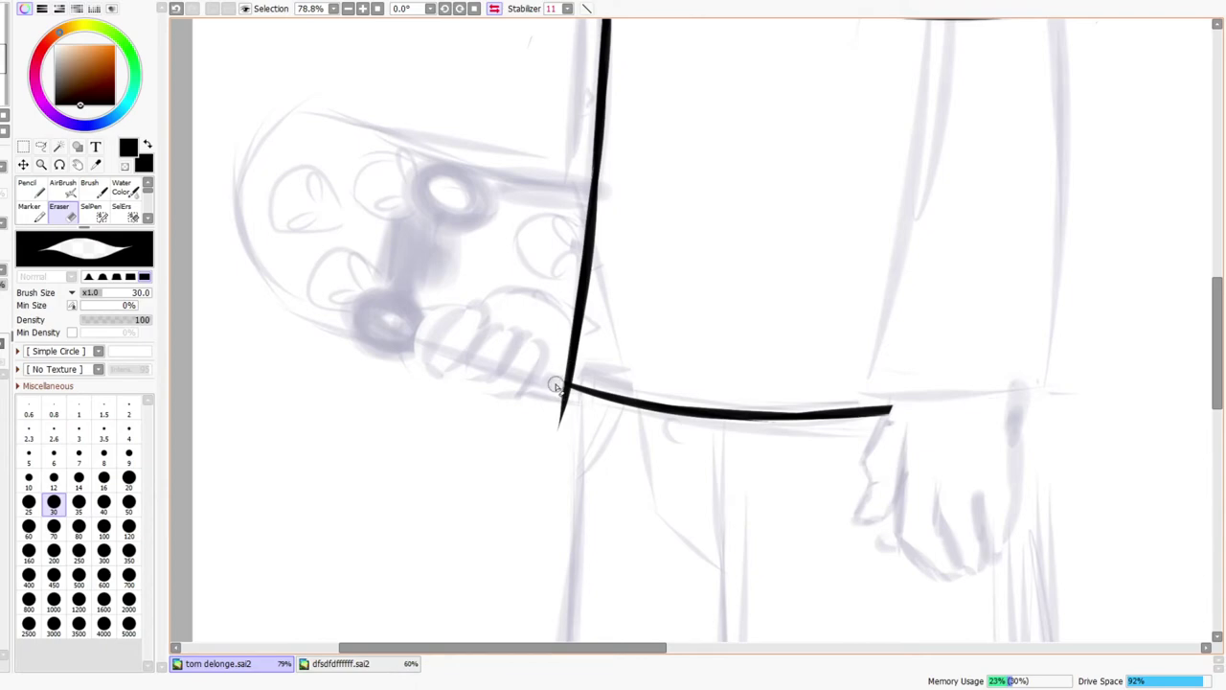
key(ctrl+space)
drag(625, 311, 619, 329)
- Thicken the hem at the shirt's lower skateboard-side corner and clean the corner's outer edge
key(n)
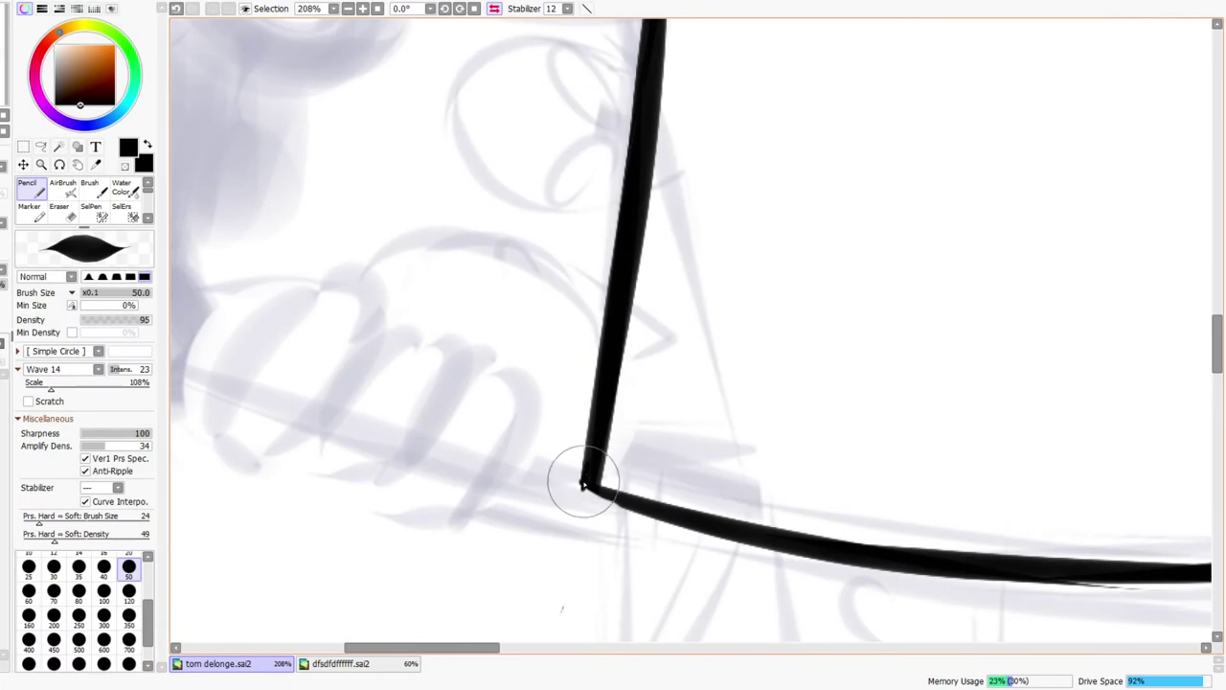
drag(580, 492, 661, 507)
drag(587, 490, 670, 513)
key(e)
key(ctrl+z)
key(ctrl+y)
key(ctrl+z)
key(ctrl+y)
key(ctrl+z)
drag(566, 499, 678, 524)
key(ctrl+space)
drag(727, 472, 745, 421)
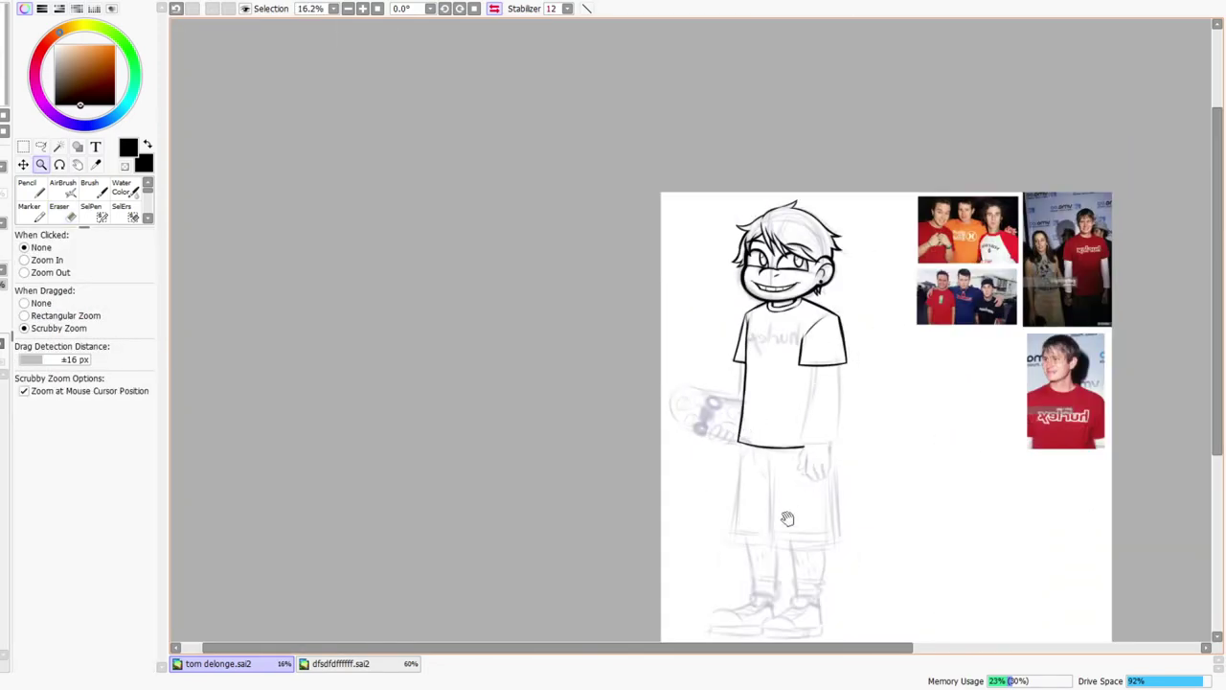
- Examine the inked shirt and head in mirrored and normal view against the remaining body sketch
drag(785, 520, 779, 523)
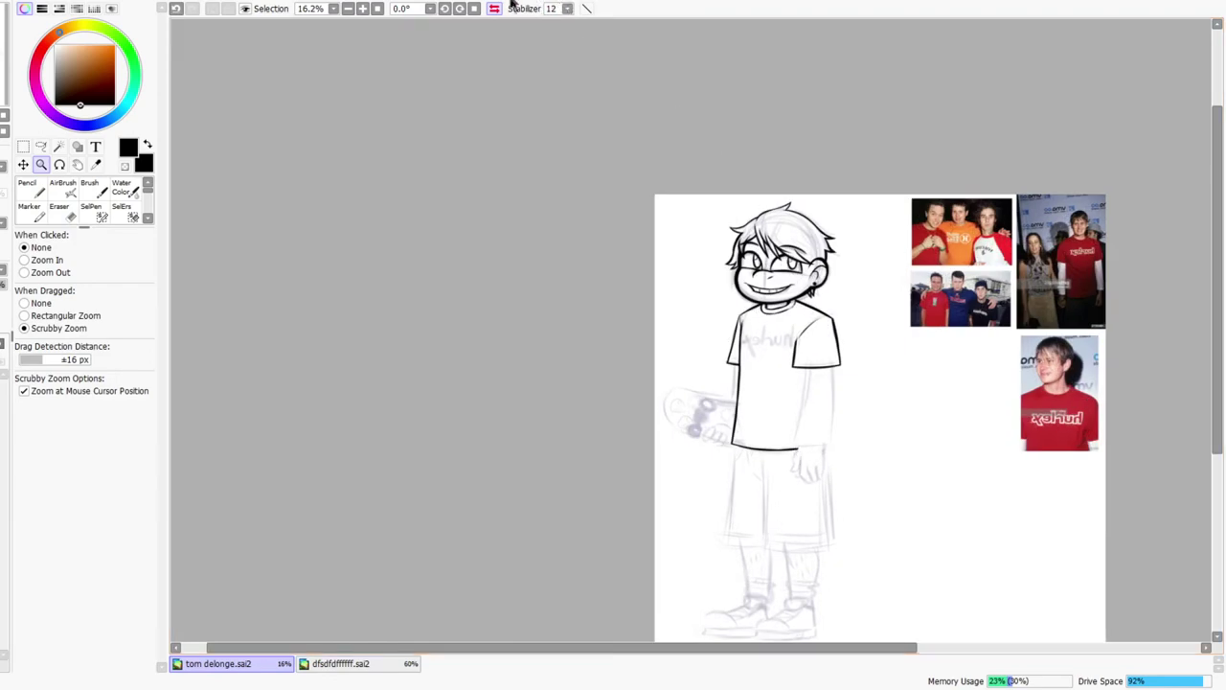
click(493, 9)
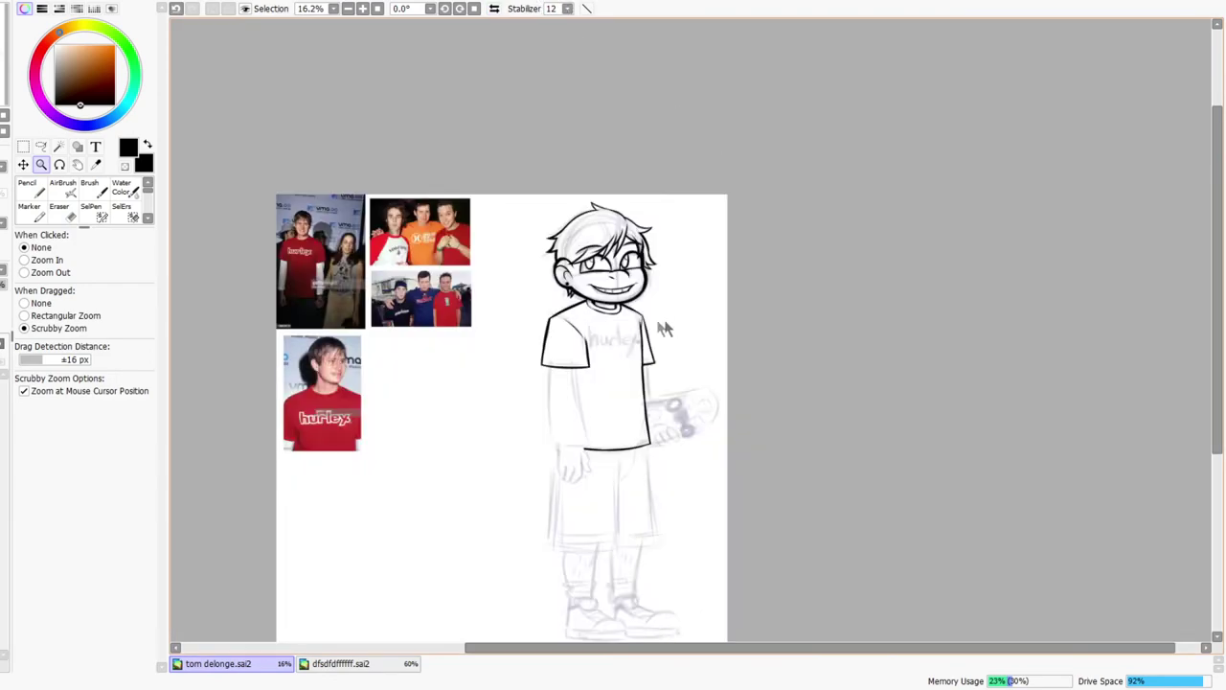
drag(573, 422, 606, 409)
mouse_move(701, 350)
mouse_down()
mouse_move(698, 328)
mouse_move(696, 339)
mouse_up()
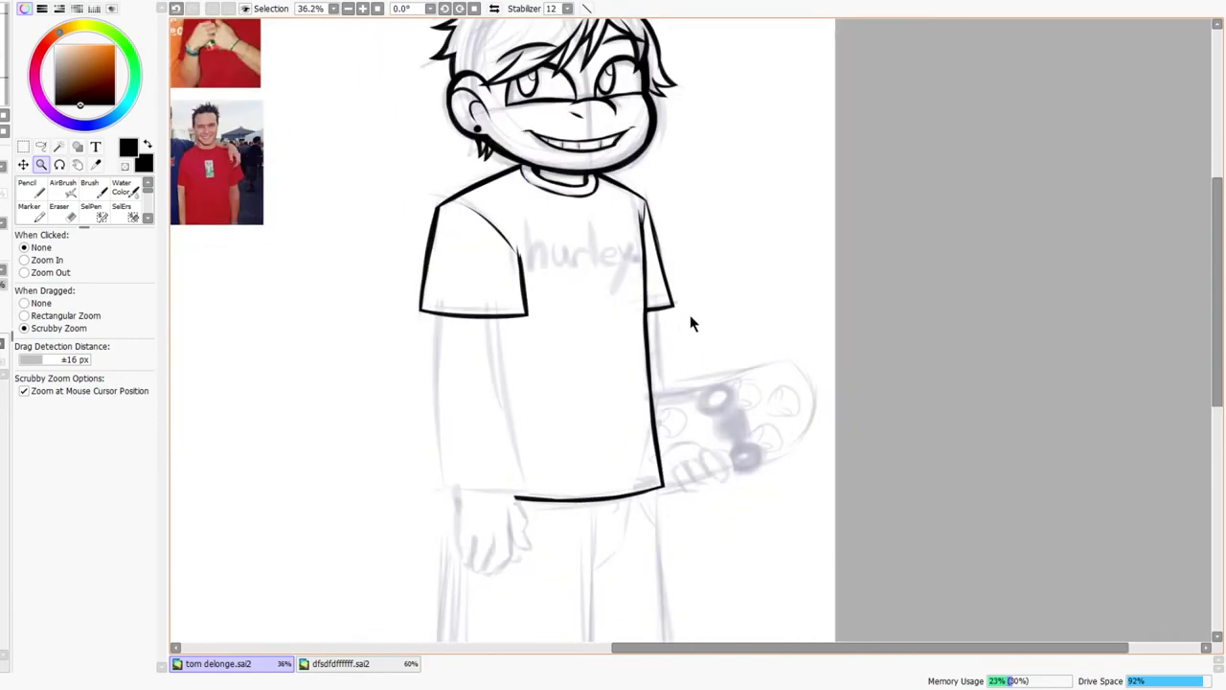
scroll(700, 309, down, 1)
scroll(719, 364, down, 1)
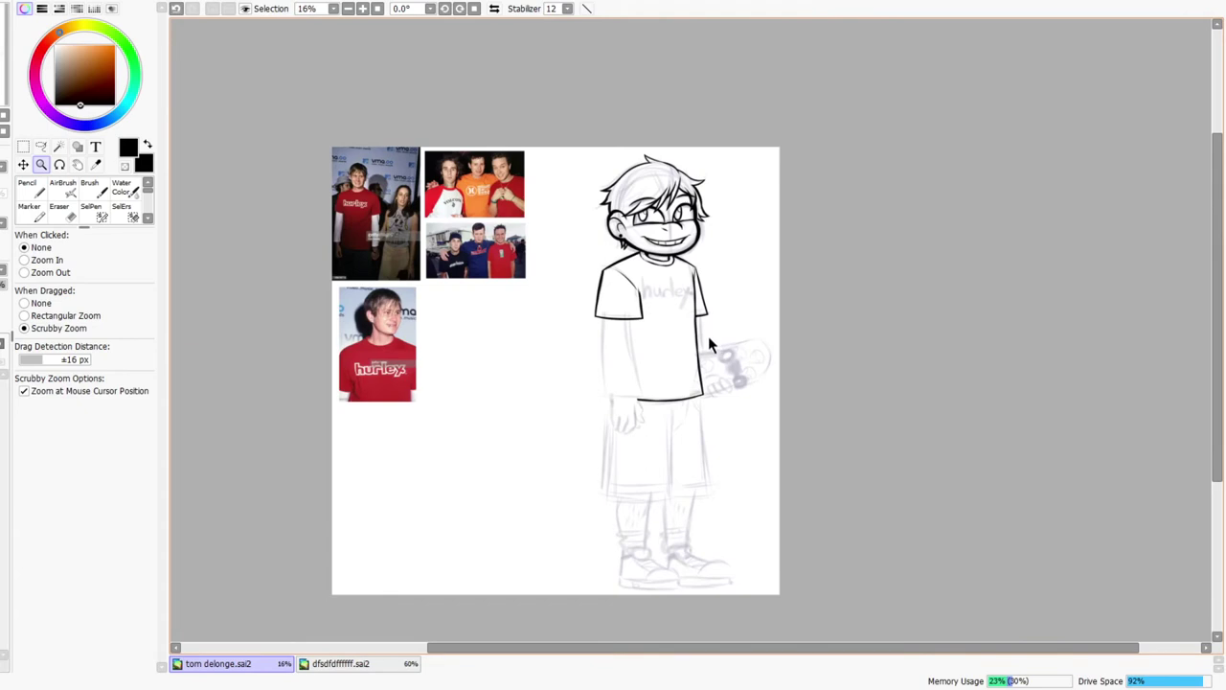
click(494, 9)
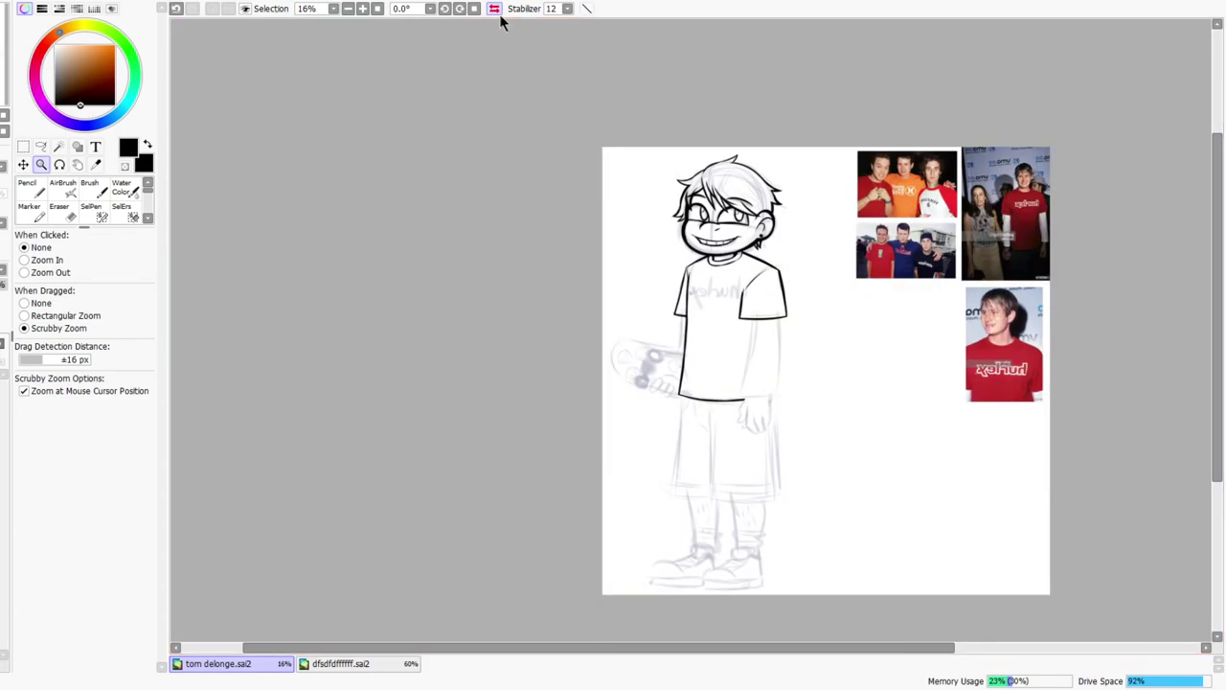
click(494, 9)
drag(670, 296, 692, 300)
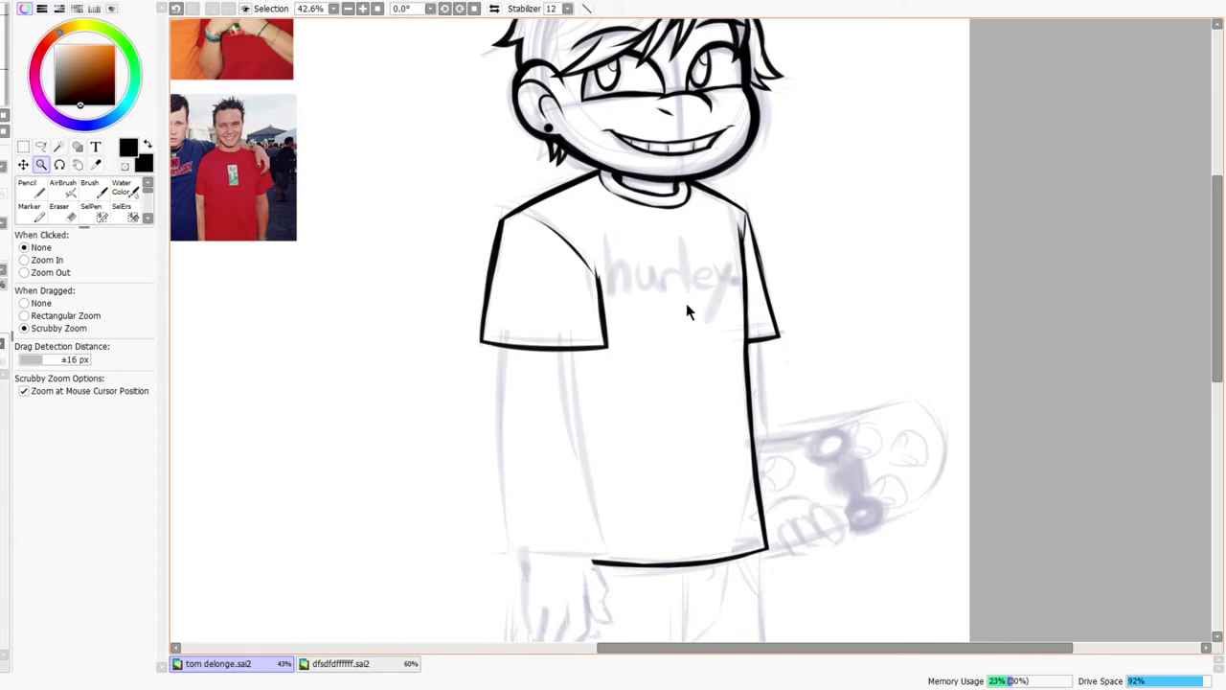
drag(710, 263, 695, 277)
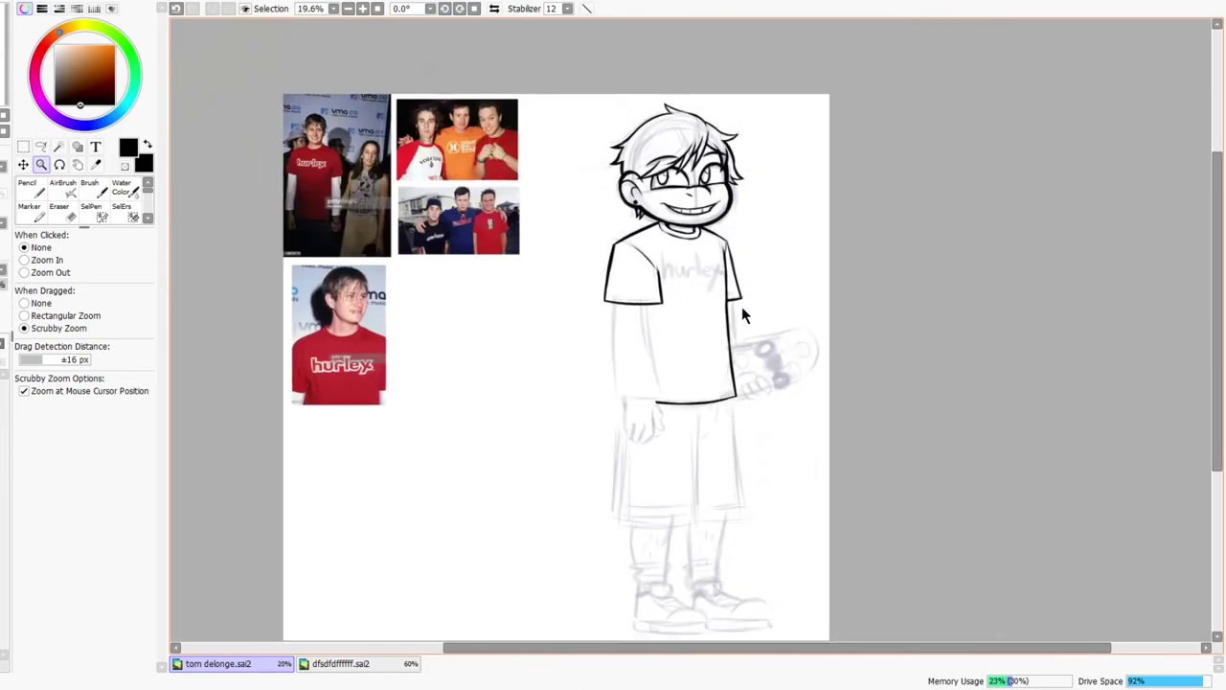
- Thicken the shirt's side edge below the skateboard-side armhole and even out its sleeve-facing edge with the eraser
scroll(748, 240, up, 6)
key(n)
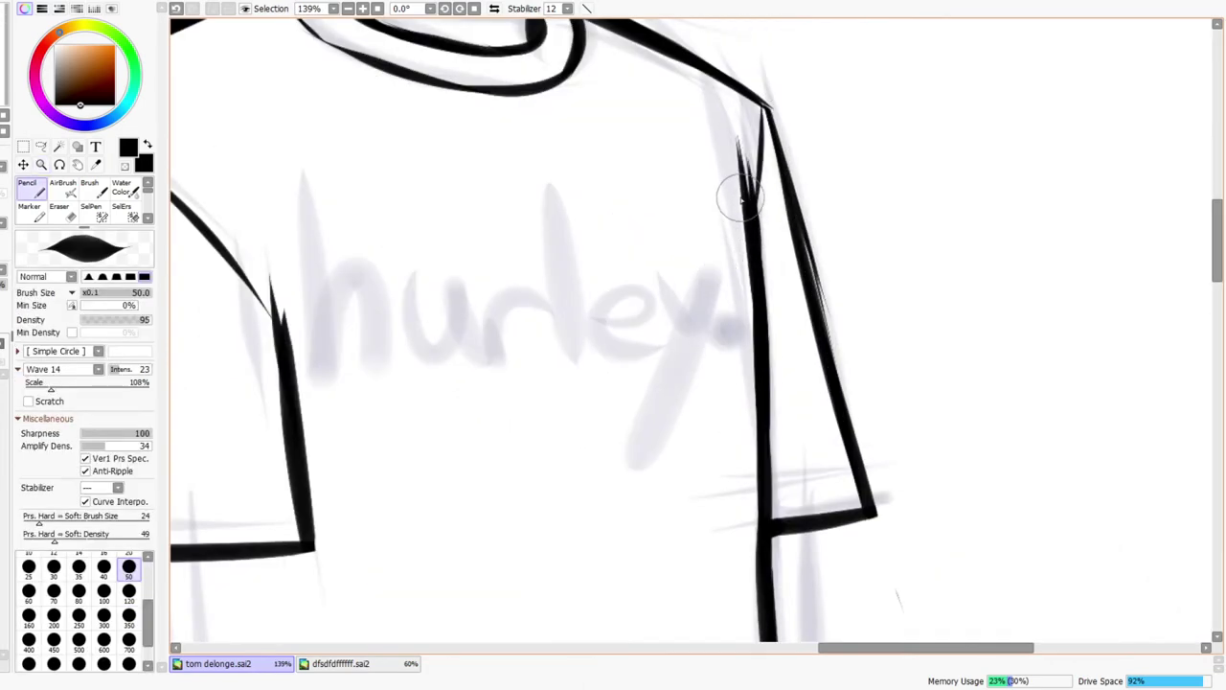
drag(747, 230, 755, 469)
drag(747, 312, 751, 477)
key(e)
drag(764, 211, 767, 375)
drag(760, 249, 771, 401)
key(ctrl+space)
mouse_move(813, 285)
mouse_down()
mouse_move(803, 301)
mouse_move(821, 286)
mouse_up()
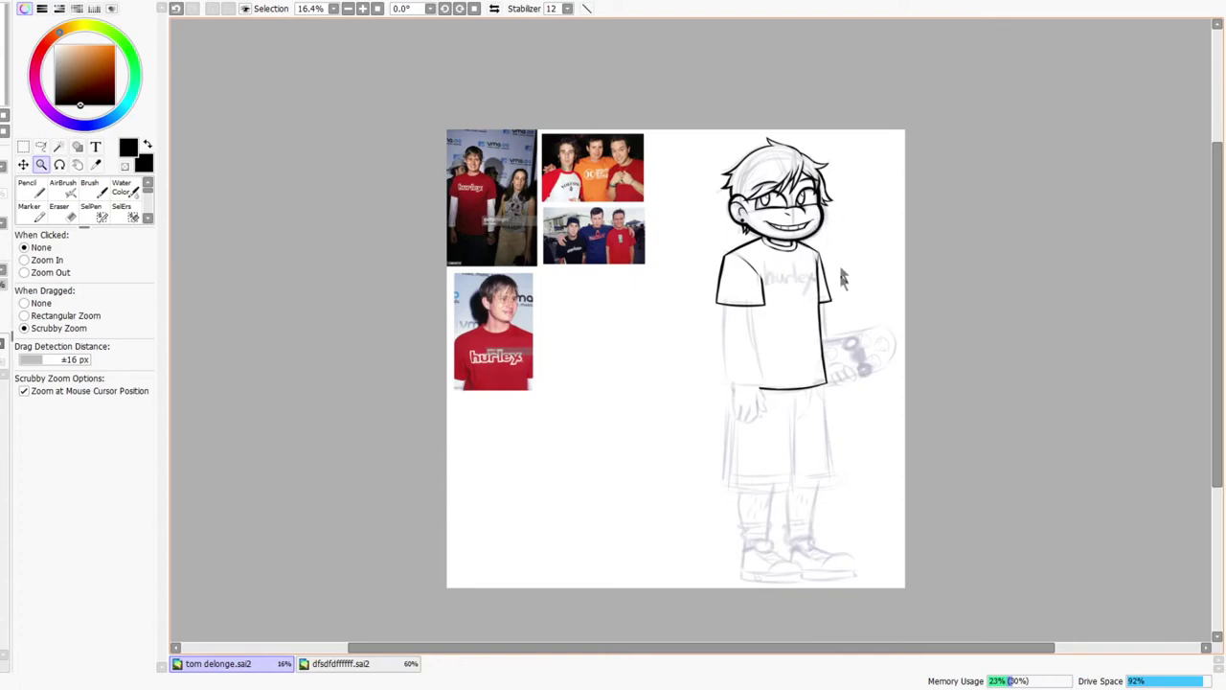
- Ink the upper part of the hanging arm's body-facing long-sleeve edge, starting just inside the short sleeve's hem
scroll(842, 272, up, 5)
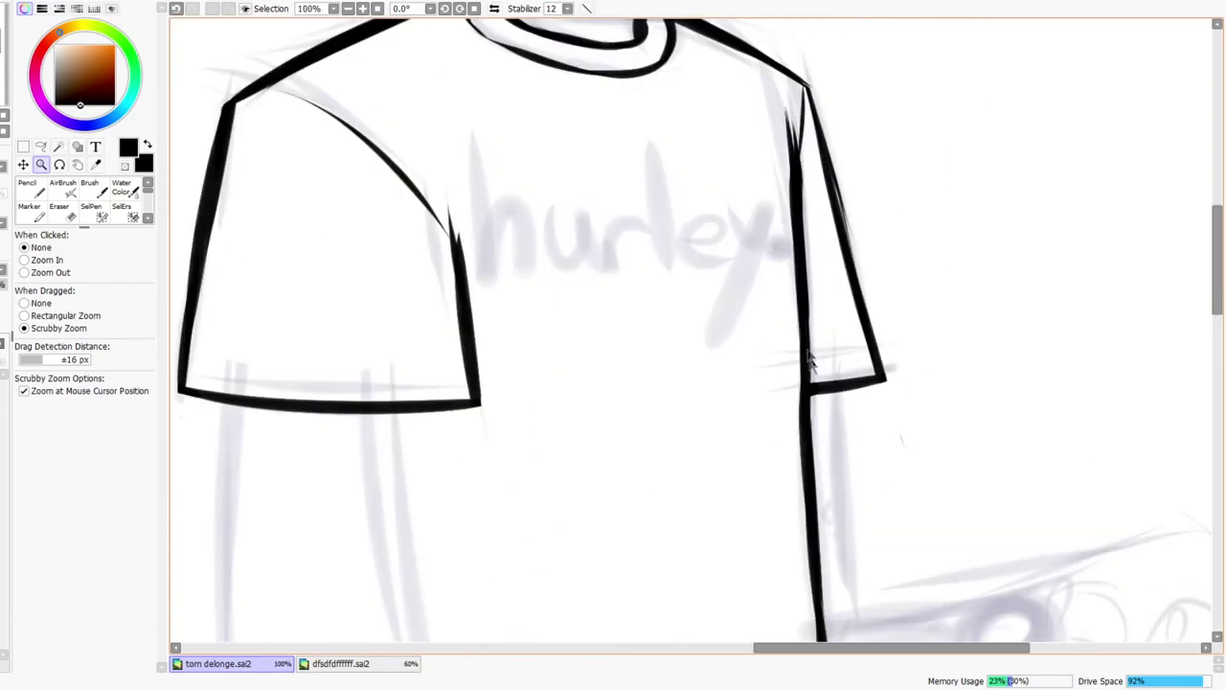
key(n)
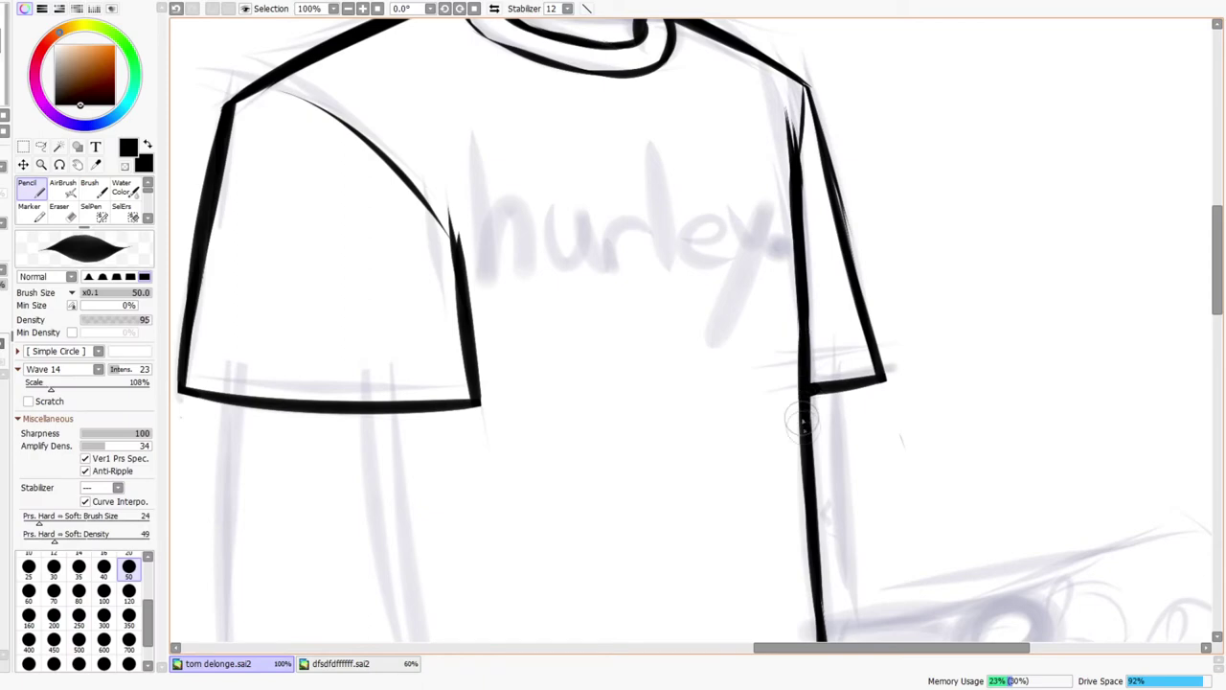
key(z)
drag(834, 304, 793, 329)
click(494, 9)
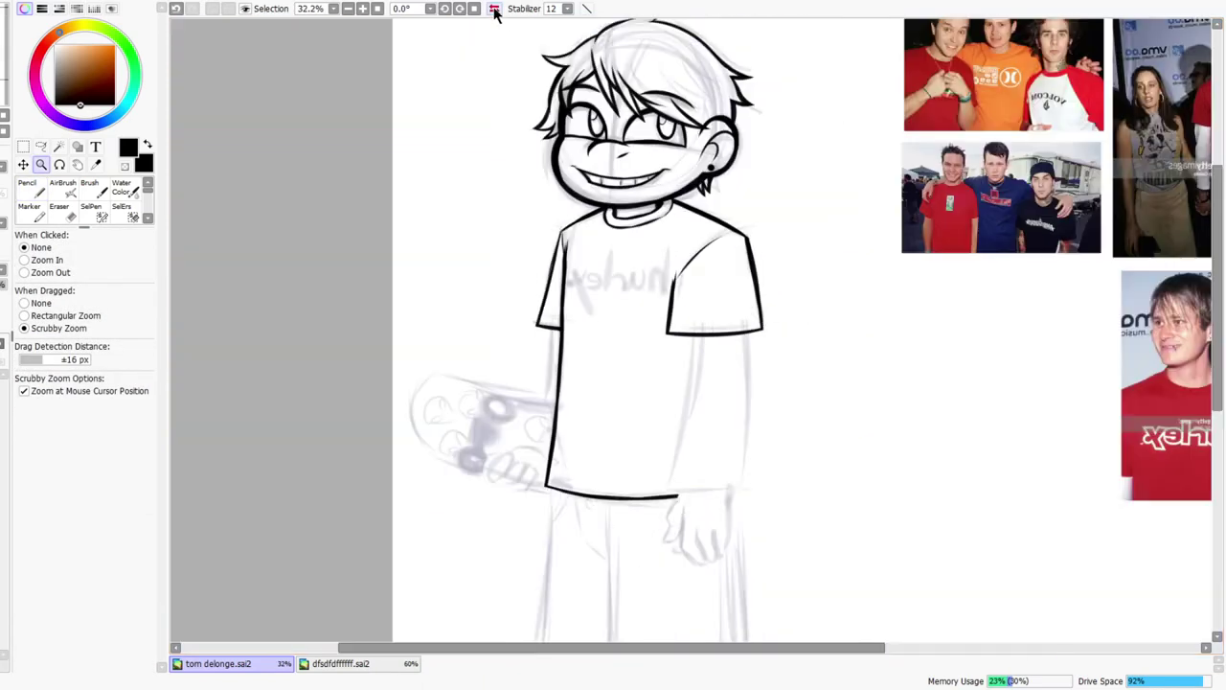
drag(713, 562, 706, 274)
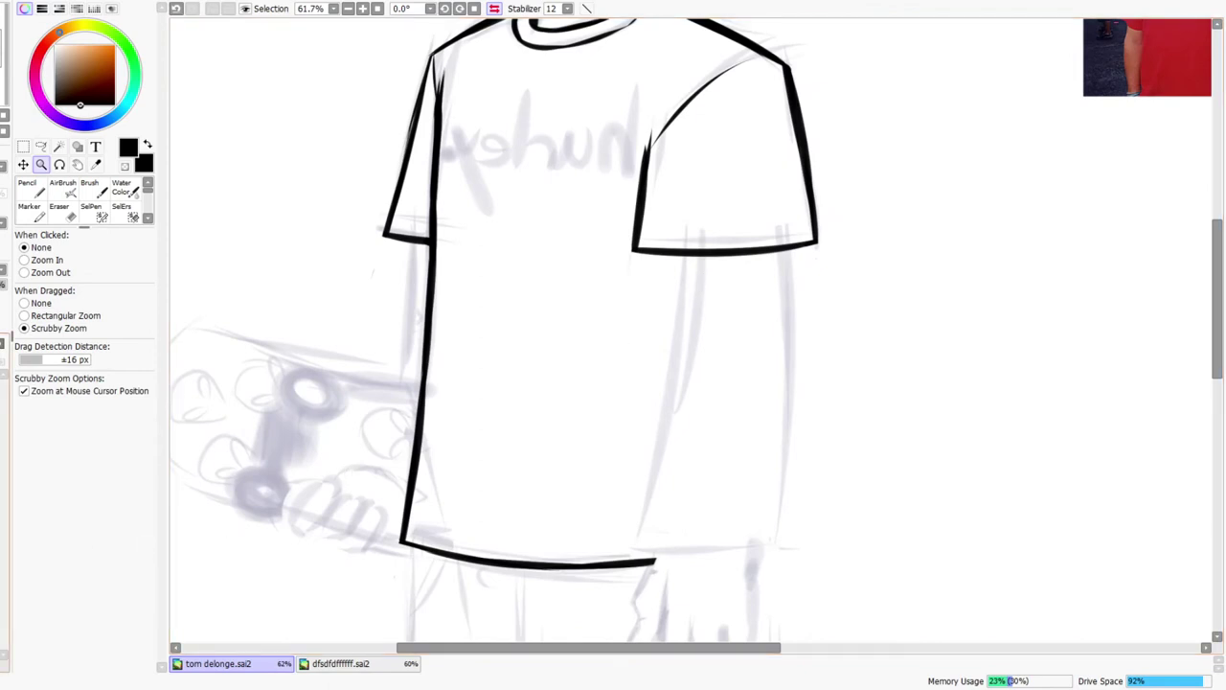
key(n)
drag(686, 350, 707, 269)
drag(697, 144, 686, 403)
key(ctrl+z)
click(493, 8)
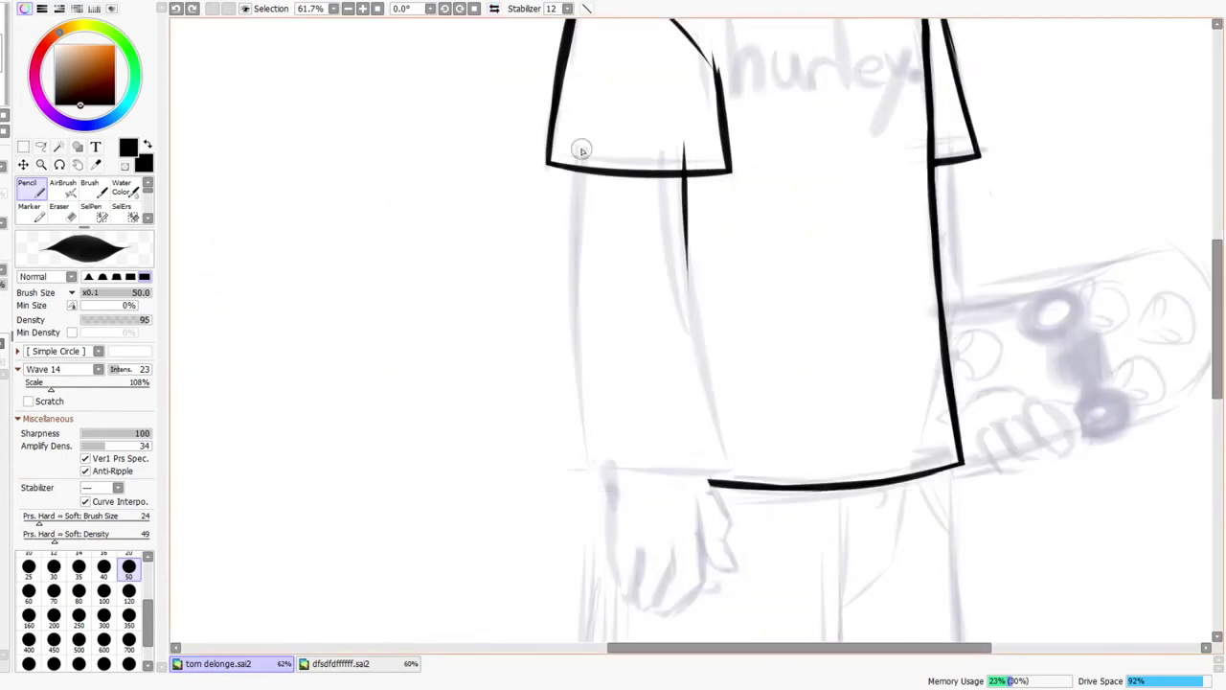
- Ink the outer edge of the hanging arm's long sleeve and extend its body-facing edge down to the cuff
drag(575, 148, 588, 405)
key(ctrl+z)
drag(575, 146, 573, 358)
key(ctrl+z)
drag(575, 148, 578, 422)
drag(572, 292, 602, 519)
drag(685, 234, 734, 480)
- Ink a curved cuff line across the hanging arm's wrist, running slightly past both long-sleeve edges
drag(577, 466, 690, 470)
key(ctrl+z)
mouse_move(574, 465)
mouse_down()
mouse_move(689, 470)
mouse_move(775, 442)
mouse_up()
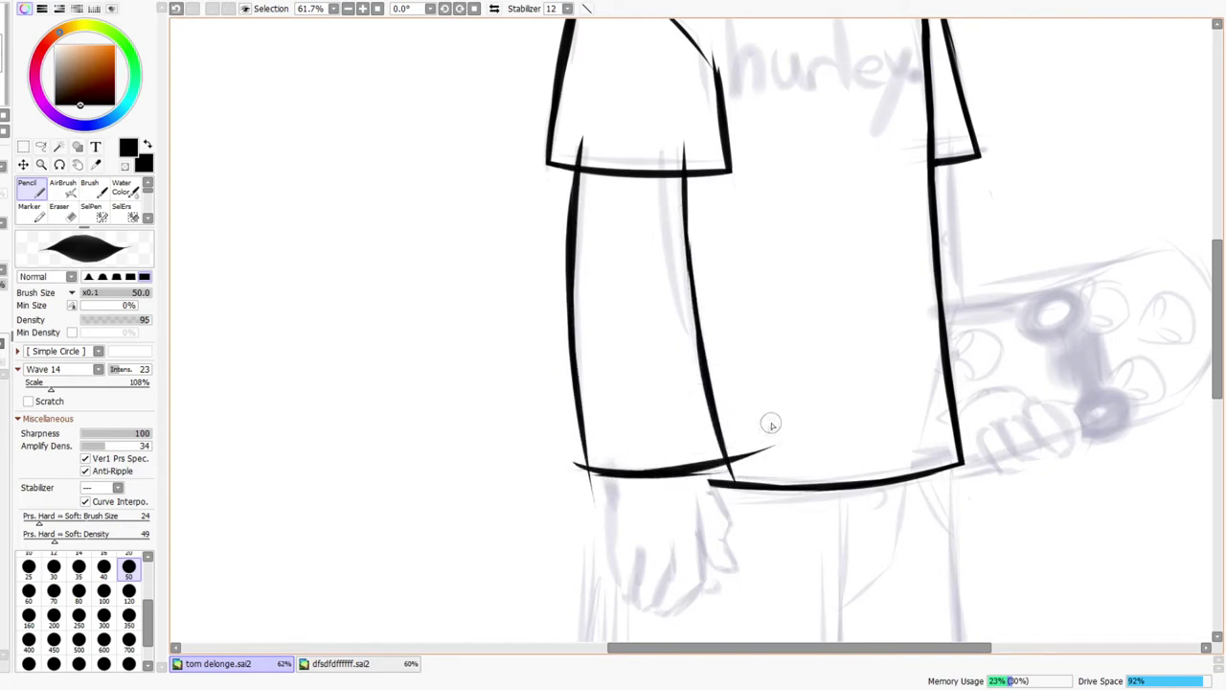
key(ctrl+z)
drag(637, 472, 775, 443)
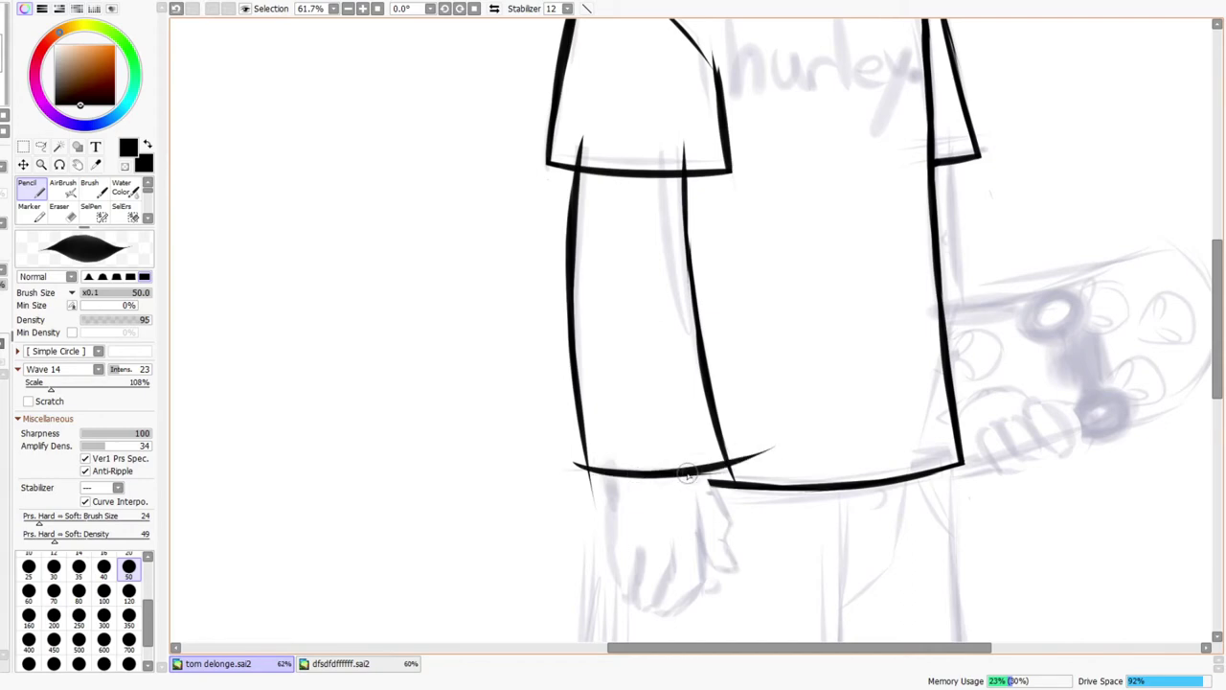
mouse_move(688, 473)
mouse_down()
mouse_move(768, 447)
mouse_move(721, 236)
mouse_up()
key(ctrl+z)
- Erase the ends of both long-sleeve lines that stick up above the short sleeve's hem
key(ctrl+space)
drag(683, 272, 630, 314)
key(e)
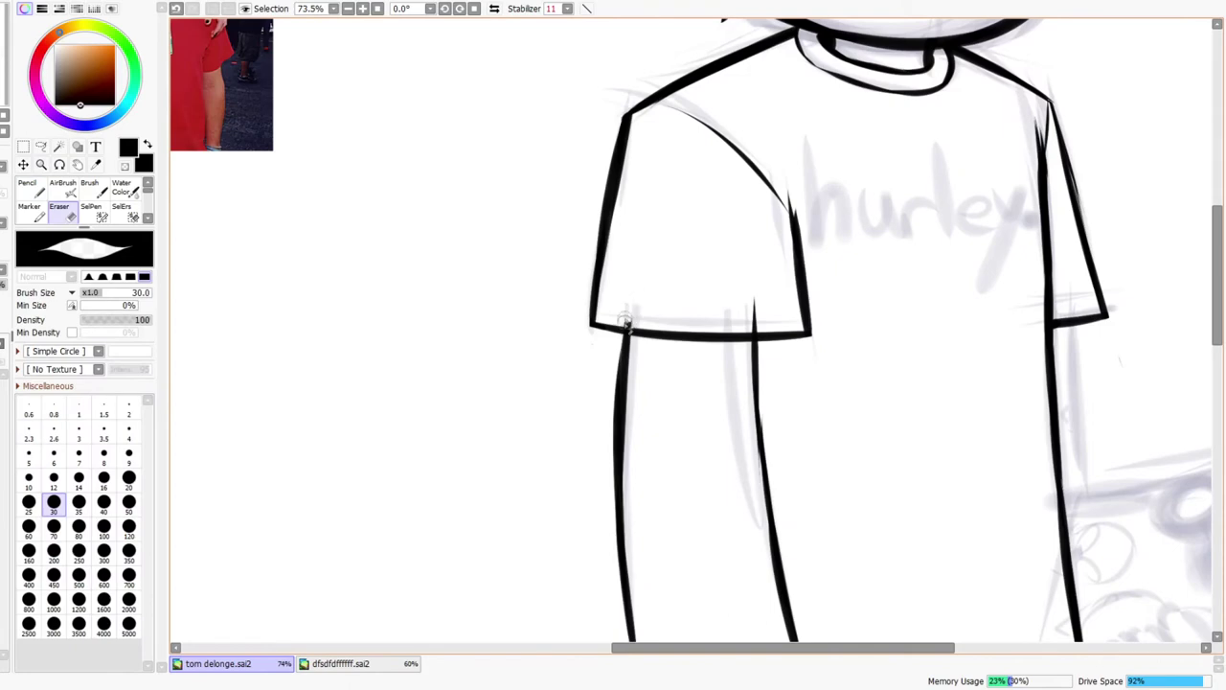
mouse_move(751, 331)
mouse_down()
mouse_move(754, 302)
mouse_move(752, 320)
mouse_up()
key(space)
drag(767, 369, 761, 216)
- Erase the cuff line's overshoots past both edges of the hanging arm's long sleeve
drag(818, 569, 740, 483)
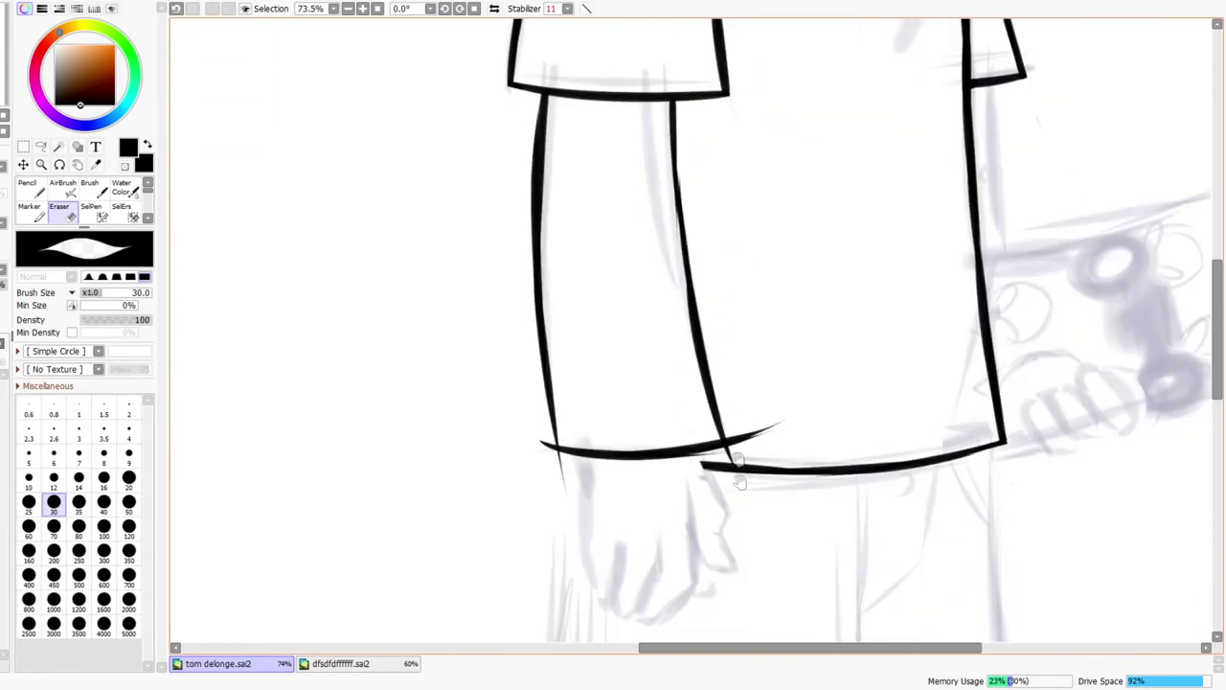
mouse_move(766, 425)
mouse_down()
mouse_move(780, 432)
mouse_move(706, 411)
mouse_move(742, 432)
mouse_move(784, 409)
mouse_move(793, 380)
mouse_up()
drag(408, 420, 429, 467)
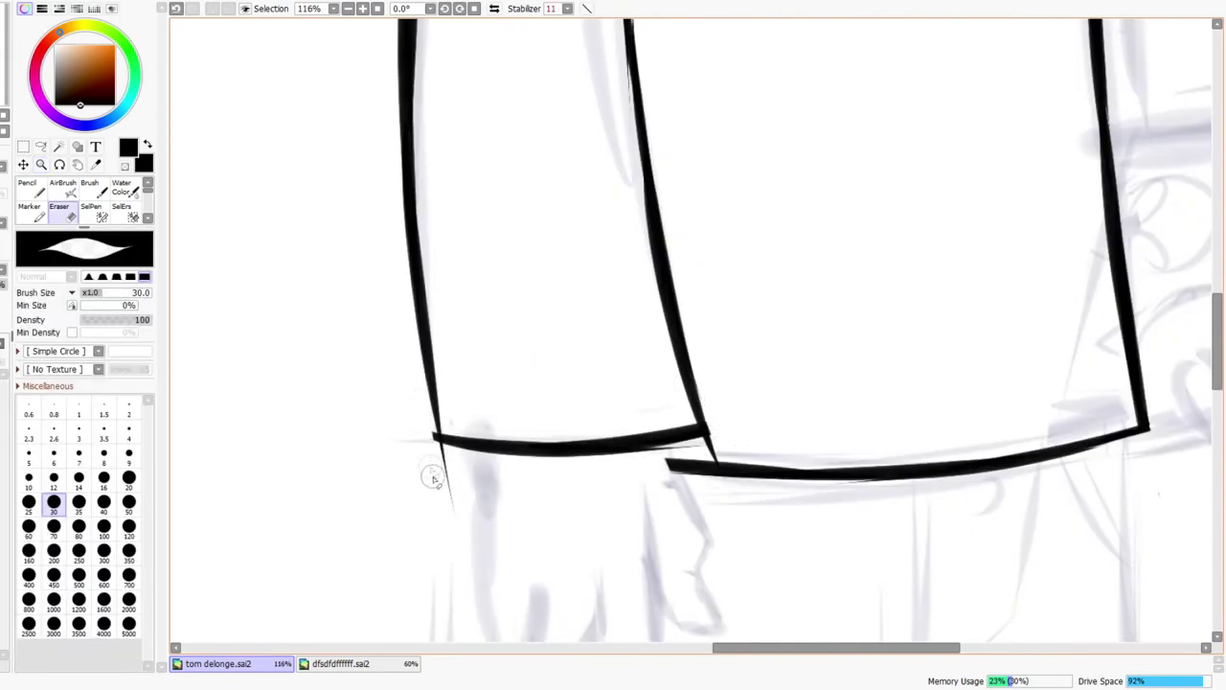
drag(425, 422, 439, 459)
- Redraw the cuff's outer corner with a thicker line and erase the sleeve-line ends below both cuff corners
key(n)
drag(430, 397, 462, 520)
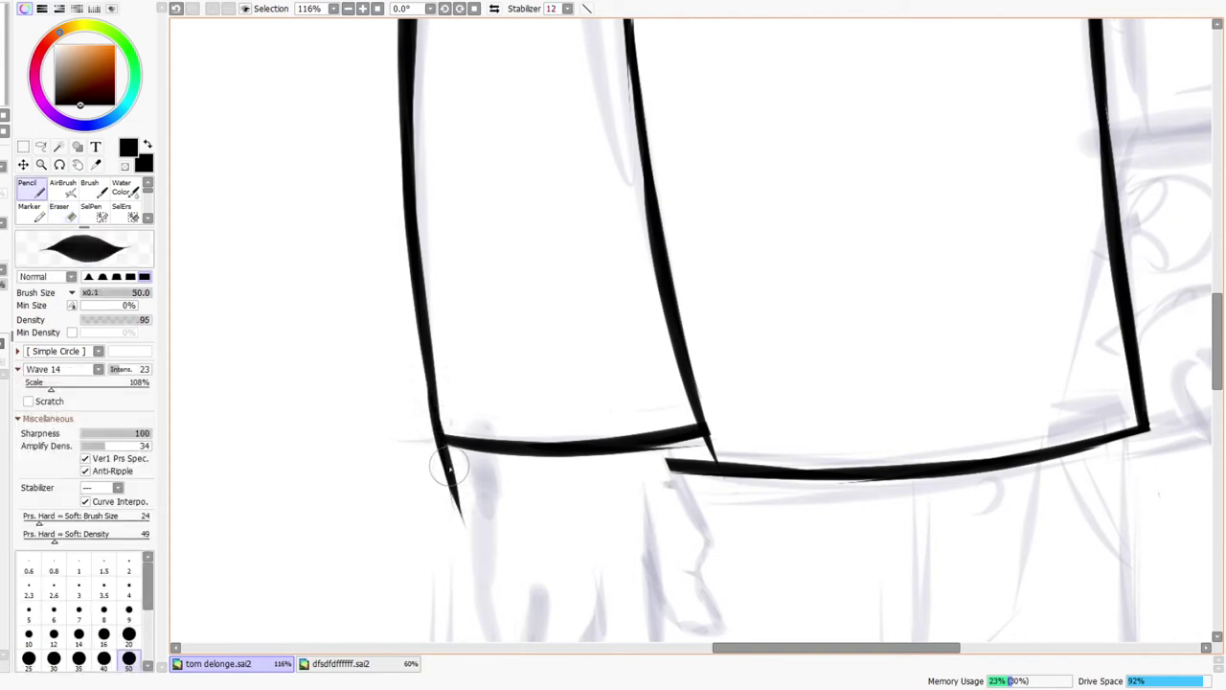
key(e)
mouse_move(447, 468)
mouse_down()
mouse_move(424, 447)
mouse_move(456, 459)
mouse_move(465, 536)
mouse_up()
key(n)
drag(446, 439, 501, 446)
key(e)
mouse_move(657, 456)
mouse_down()
mouse_move(724, 446)
mouse_move(712, 454)
mouse_up()
- Examine the inked long sleeve and shirt in mirrored and normal view at several zoom levels
key(ctrl+space)
drag(811, 422, 788, 441)
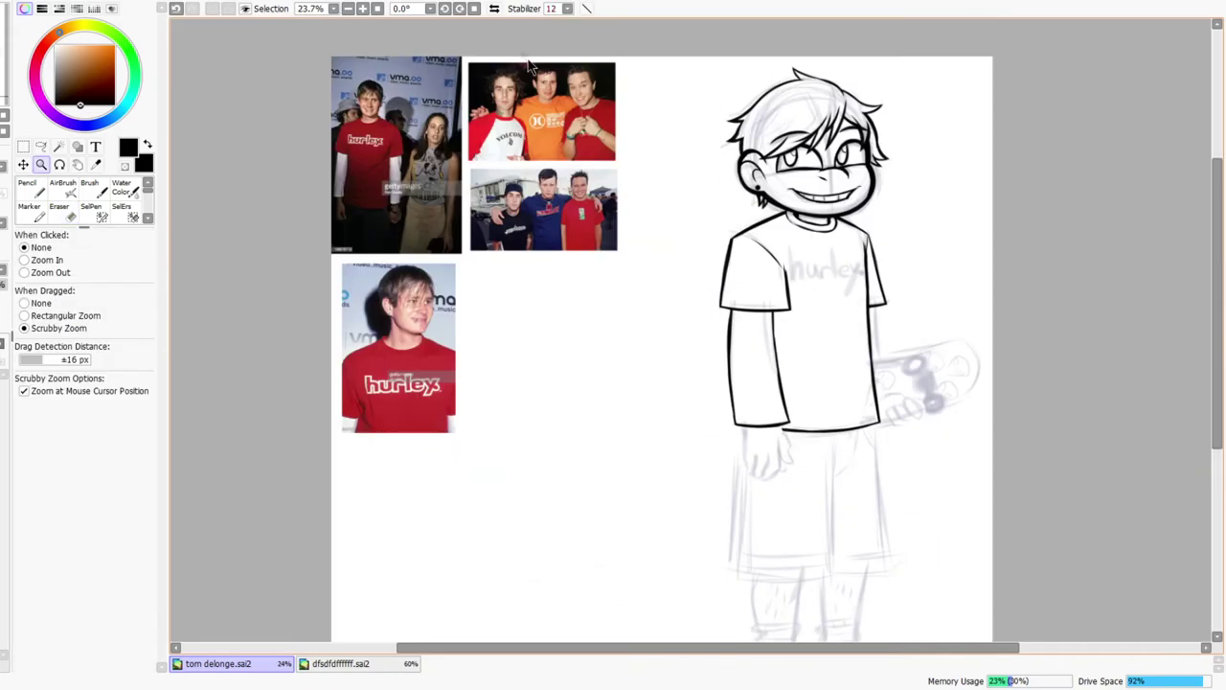
click(494, 8)
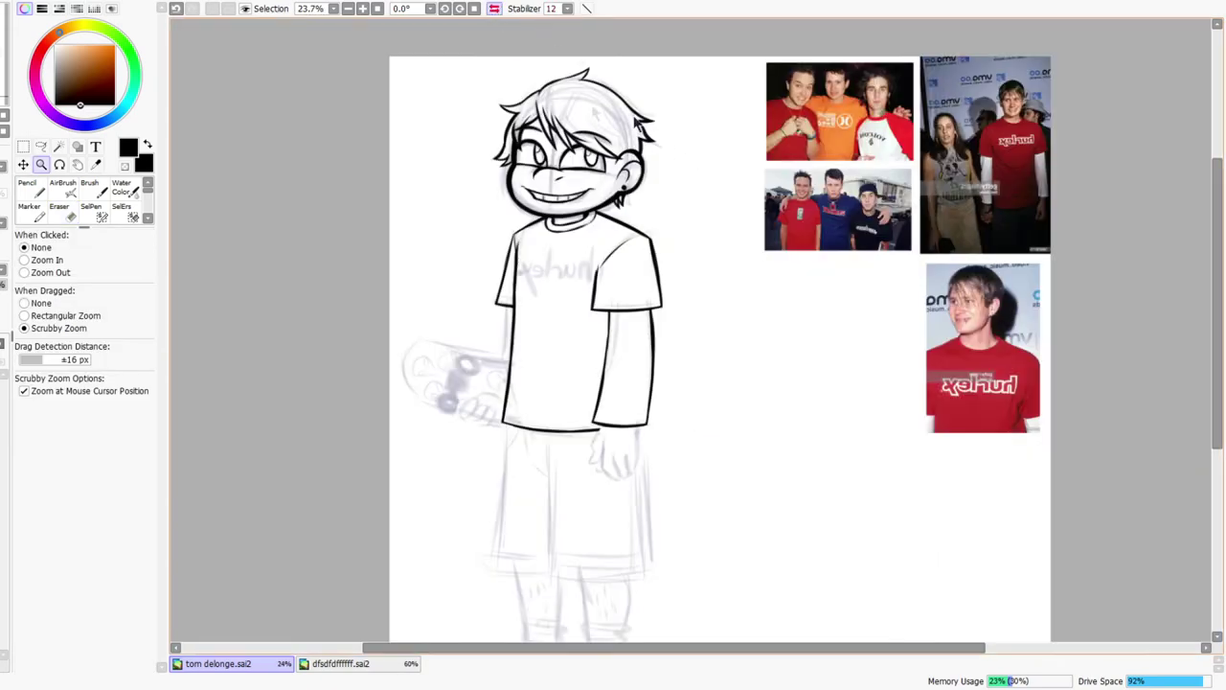
key(h)
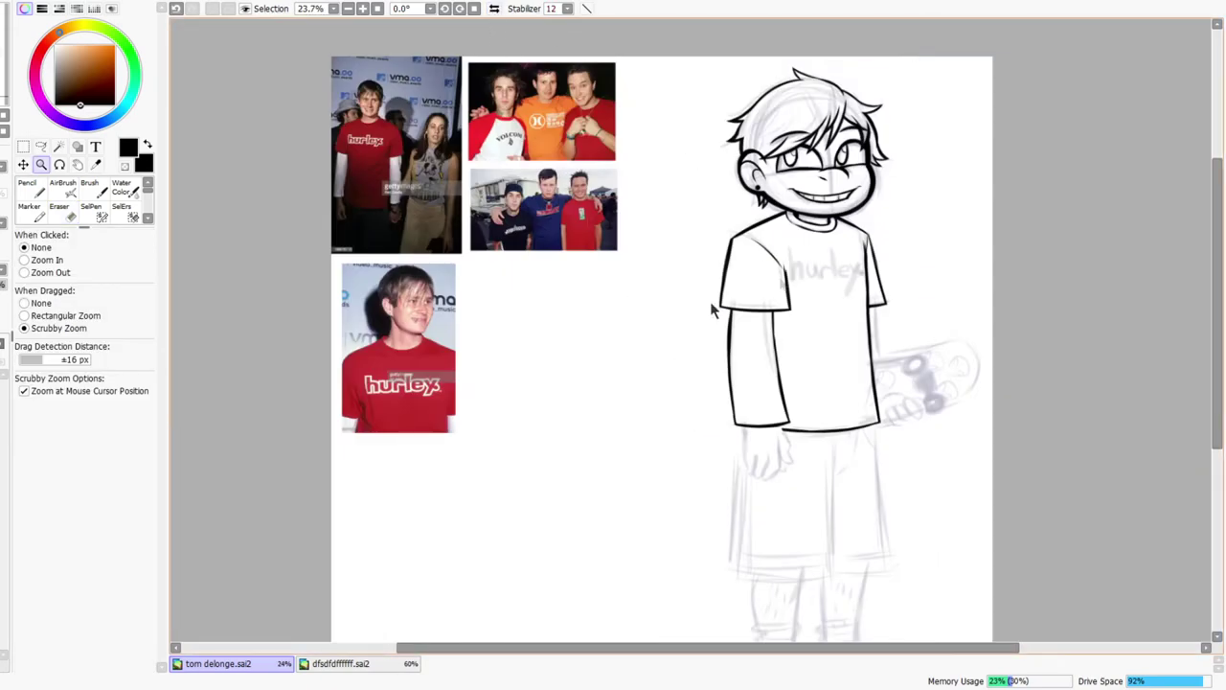
drag(710, 301, 827, 302)
click(494, 9)
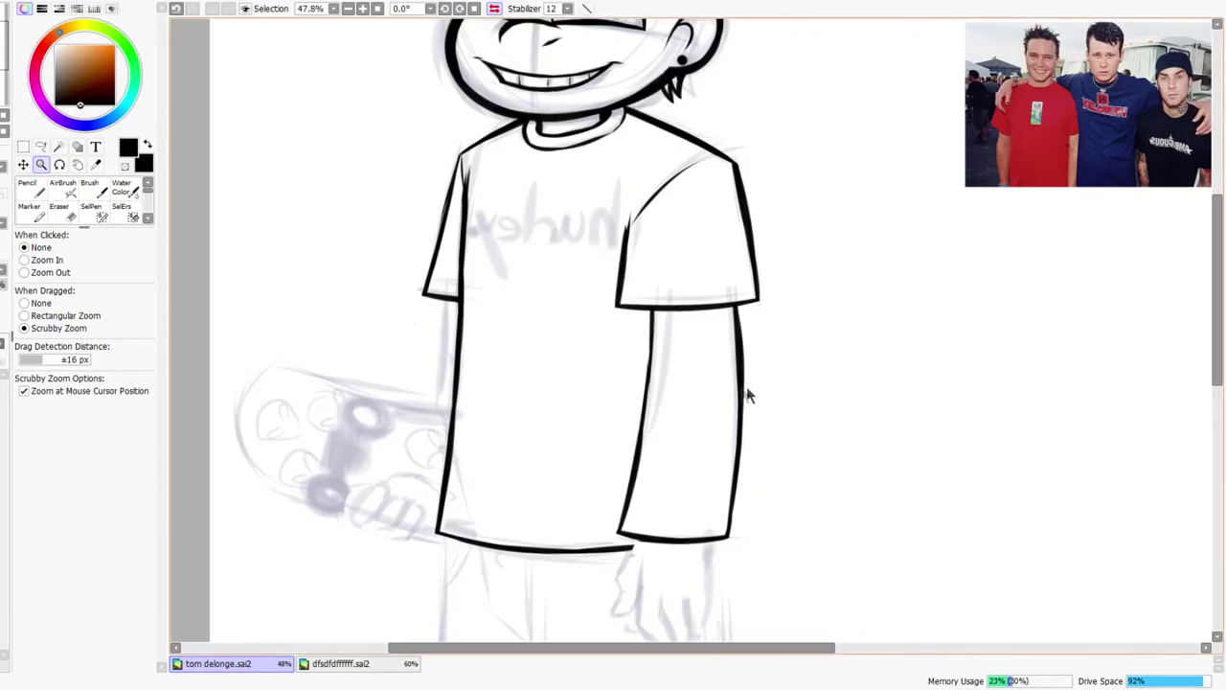
scroll(746, 388, down, 3)
scroll(733, 376, up, 2)
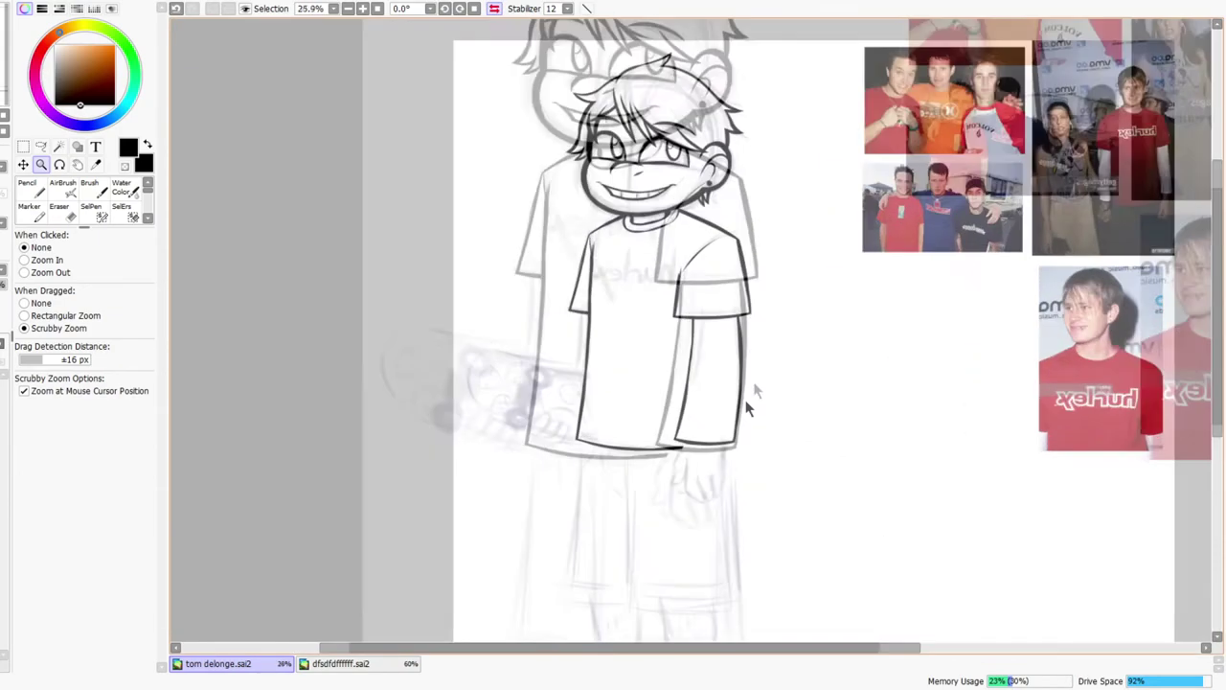
scroll(713, 551, up, 2)
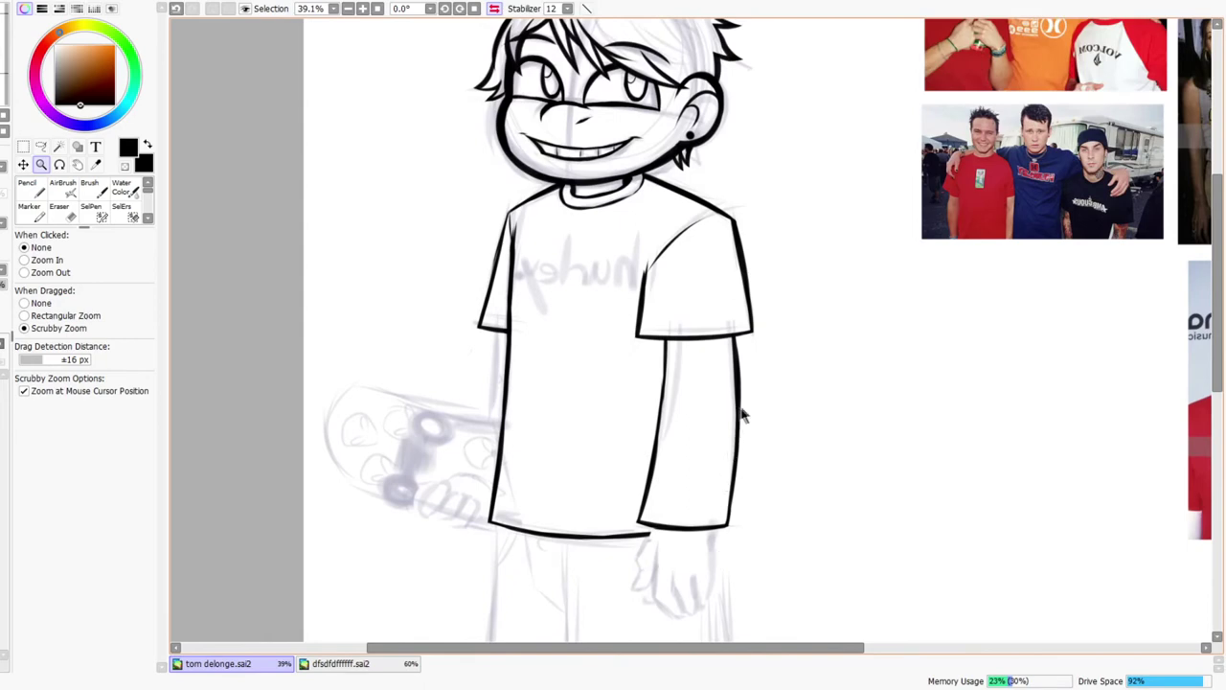
scroll(743, 411, down, 2)
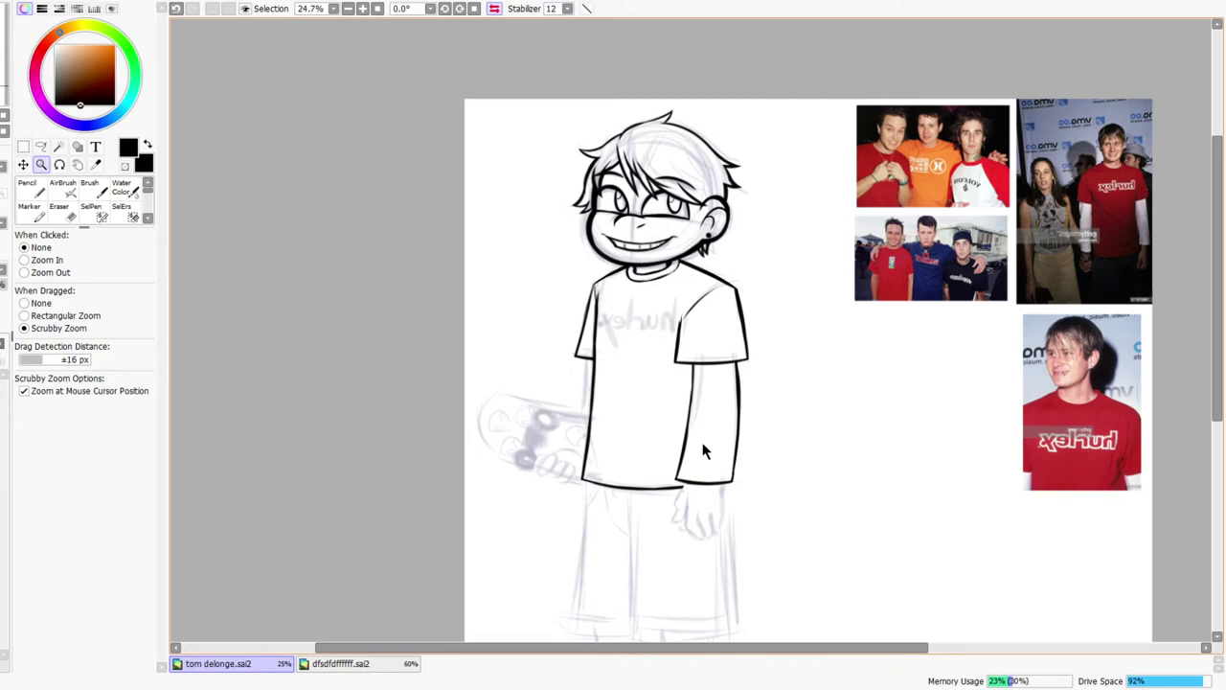
key(h)
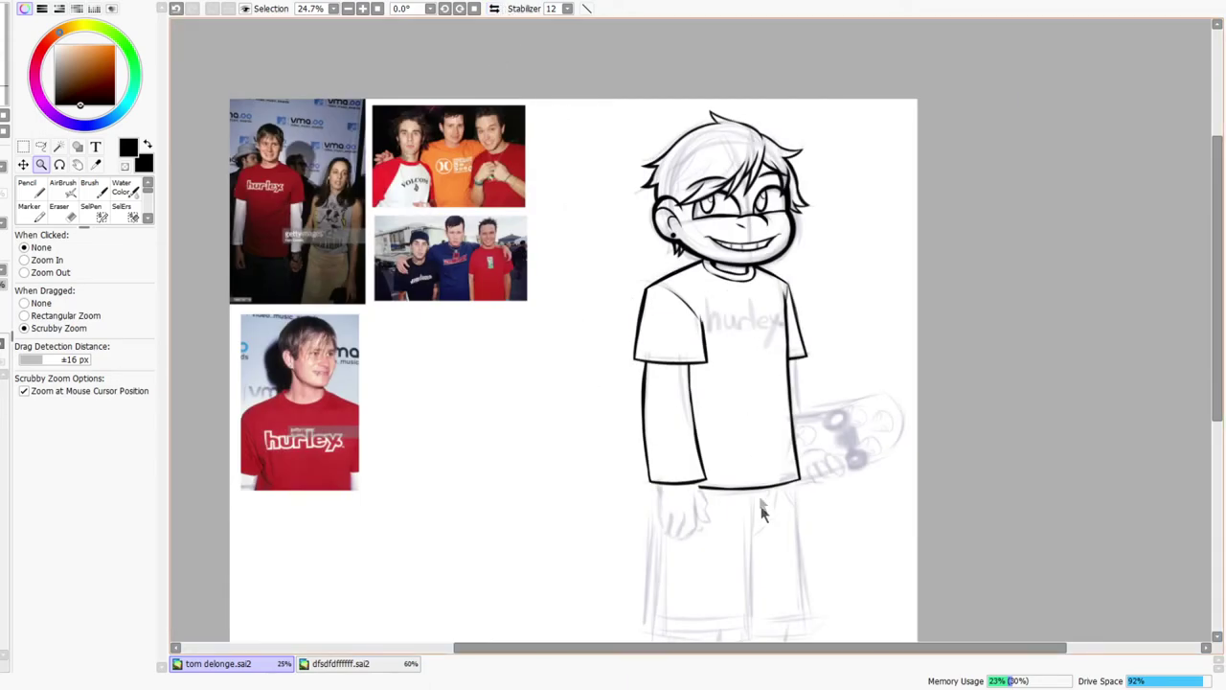
- Ink the hanging hand's thumb from the cuff down to its tip and back toward the fingers
drag(775, 517, 753, 469)
scroll(704, 433, up, 4)
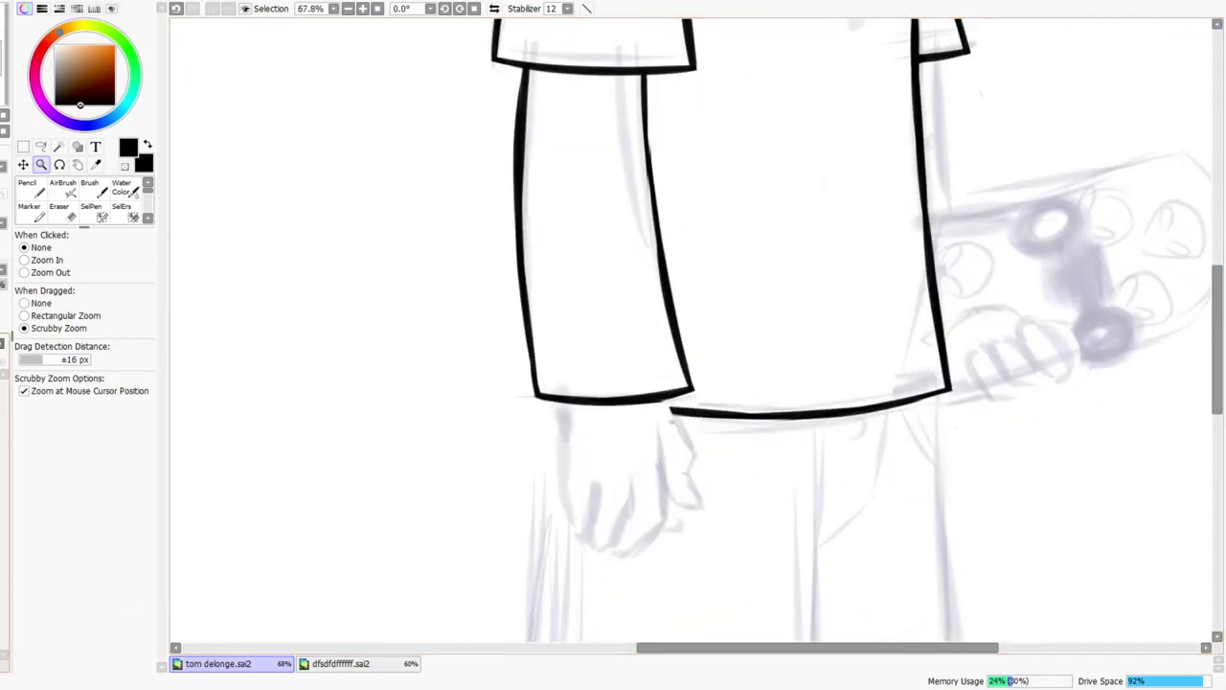
mouse_move(639, 393)
mouse_down()
mouse_move(684, 397)
mouse_move(778, 559)
mouse_move(739, 489)
mouse_up()
drag(738, 388, 750, 528)
mouse_move(680, 465)
mouse_down()
mouse_move(731, 517)
mouse_move(772, 509)
mouse_up()
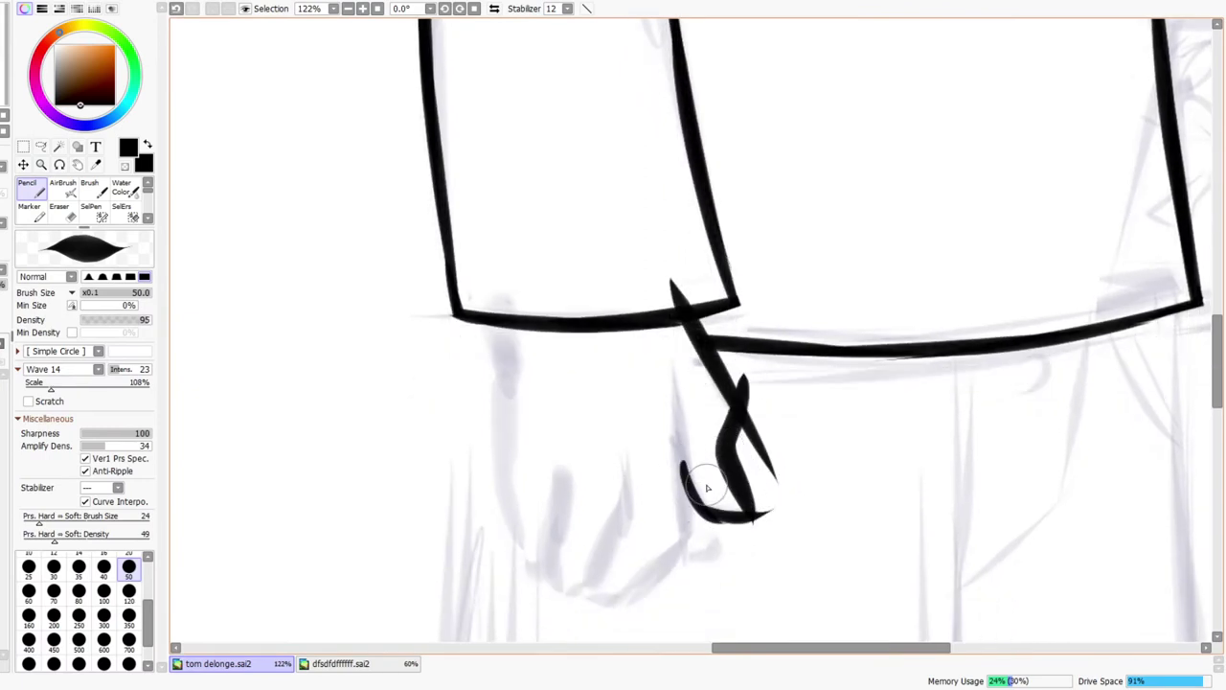
- Erase the thumb's crossing line ends, thin its lower edge and remove the overshoot above the cuff
key(e)
mouse_move(766, 502)
mouse_down()
mouse_move(751, 418)
mouse_move(746, 445)
mouse_move(787, 502)
mouse_up()
drag(743, 453, 768, 526)
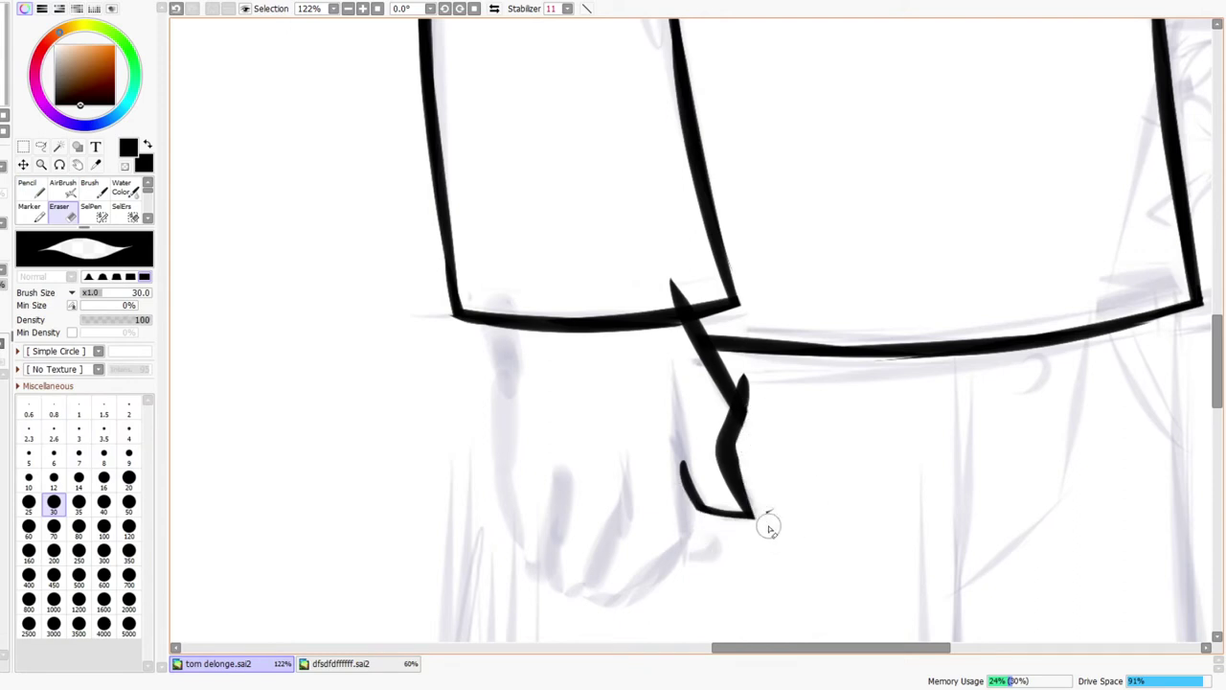
mouse_move(702, 309)
mouse_down()
mouse_move(670, 282)
mouse_move(676, 301)
mouse_up()
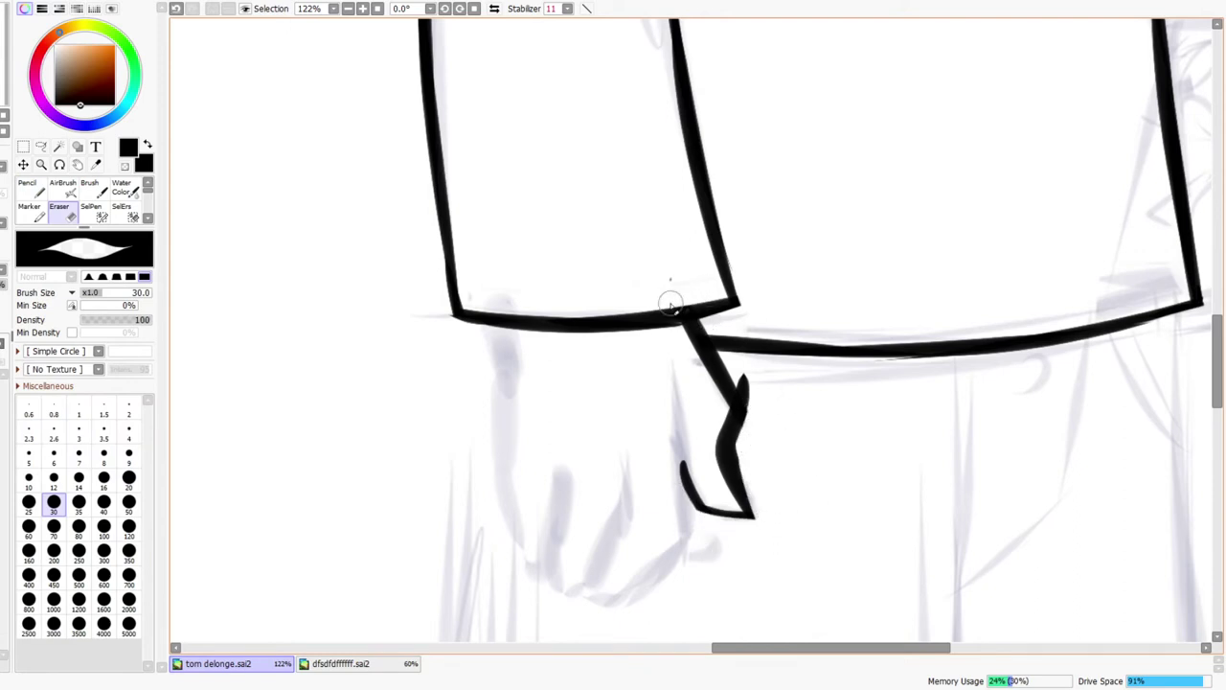
drag(743, 378, 749, 371)
- Ink the hanging hand's outer edge, the finger dividing lines and the rounded fingertips below the cuff
key(ctrl+space)
drag(777, 316, 762, 339)
scroll(785, 362, down, 3)
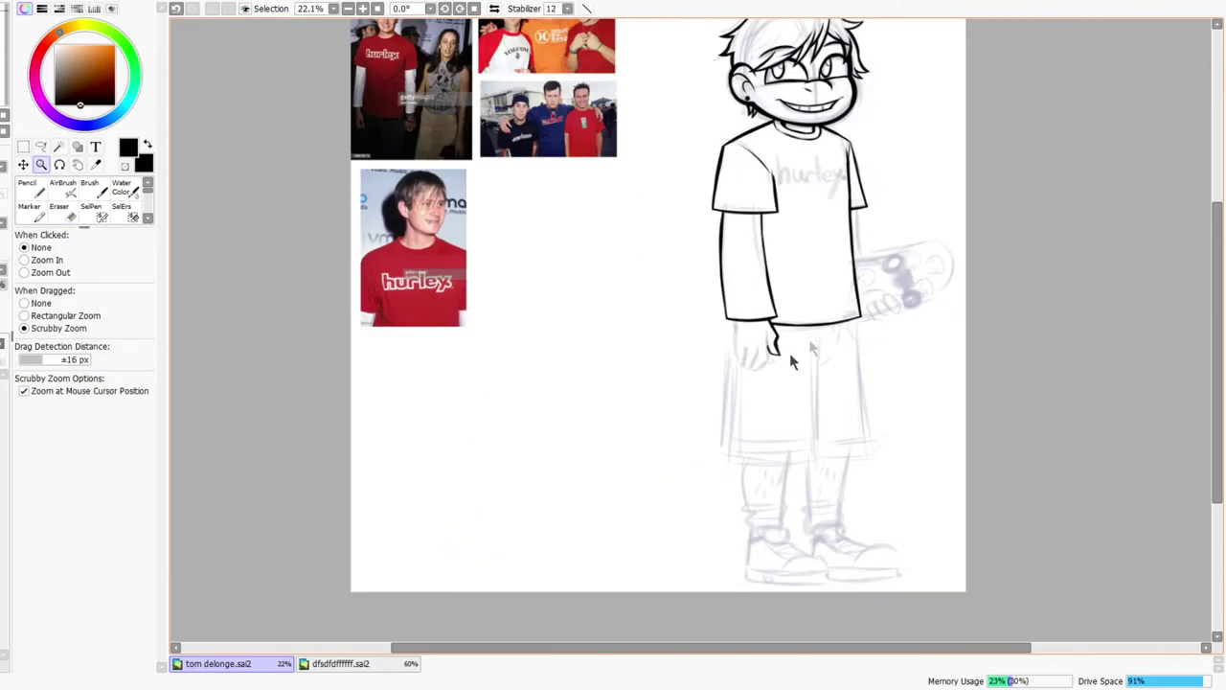
drag(804, 316, 782, 346)
scroll(747, 388, up, 5)
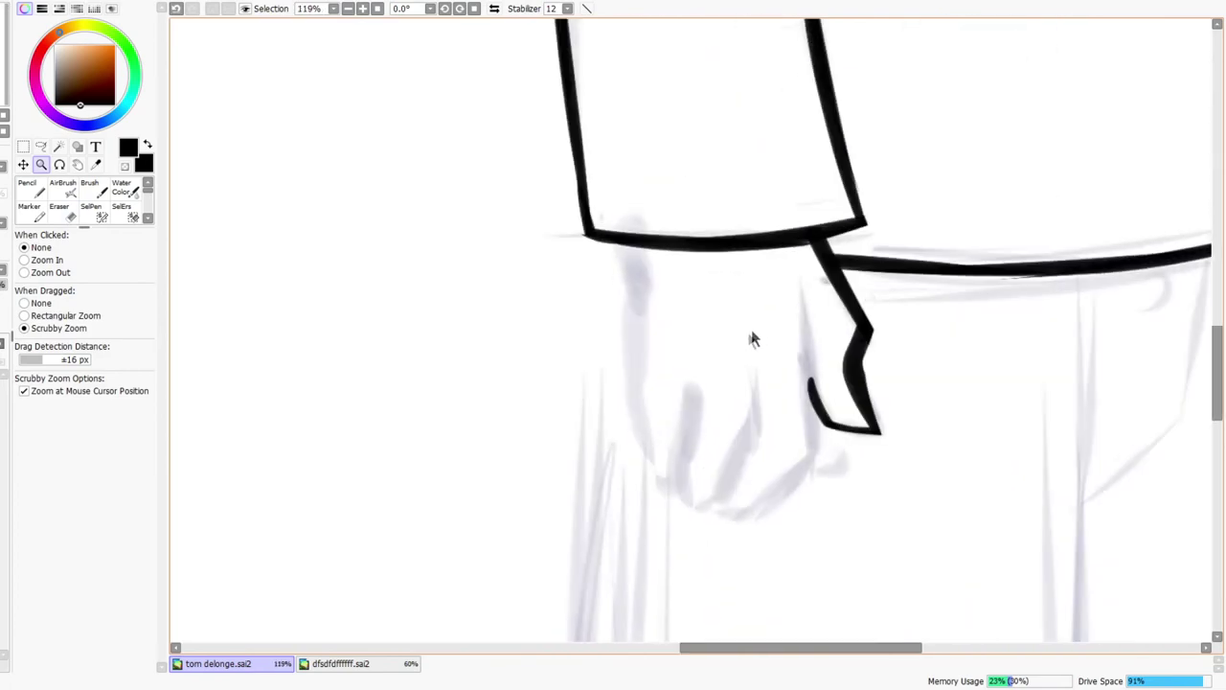
key(n)
mouse_move(621, 220)
mouse_down()
mouse_move(632, 295)
mouse_move(680, 396)
mouse_move(649, 444)
mouse_move(669, 485)
mouse_move(678, 462)
mouse_move(715, 499)
mouse_move(762, 385)
mouse_move(784, 441)
mouse_move(753, 386)
mouse_move(745, 431)
mouse_move(758, 373)
mouse_move(742, 455)
mouse_move(750, 493)
mouse_move(726, 514)
mouse_move(791, 469)
mouse_move(761, 499)
mouse_move(740, 515)
mouse_move(809, 421)
mouse_up()
- In mirrored view, ink the edge of the finger nearest the thumb, from the fingertips up into the palm
click(494, 8)
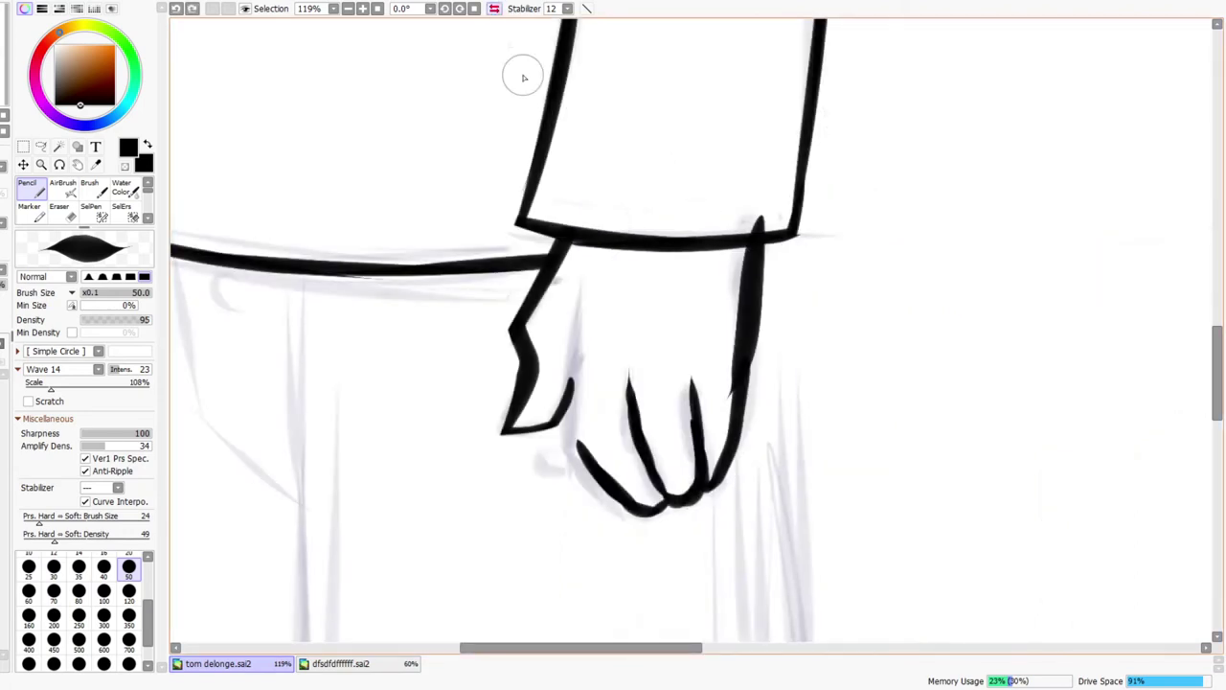
mouse_move(589, 458)
mouse_down()
mouse_move(575, 391)
mouse_move(576, 442)
mouse_move(599, 333)
mouse_up()
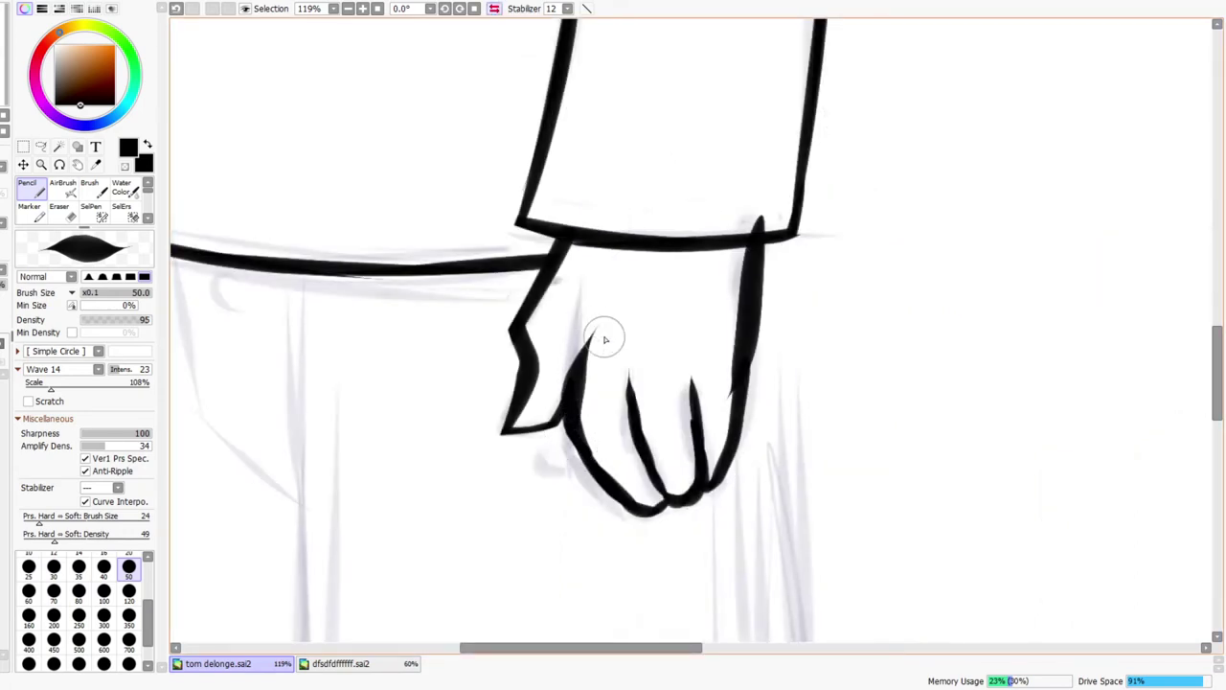
key(ctrl+z)
drag(574, 431, 577, 301)
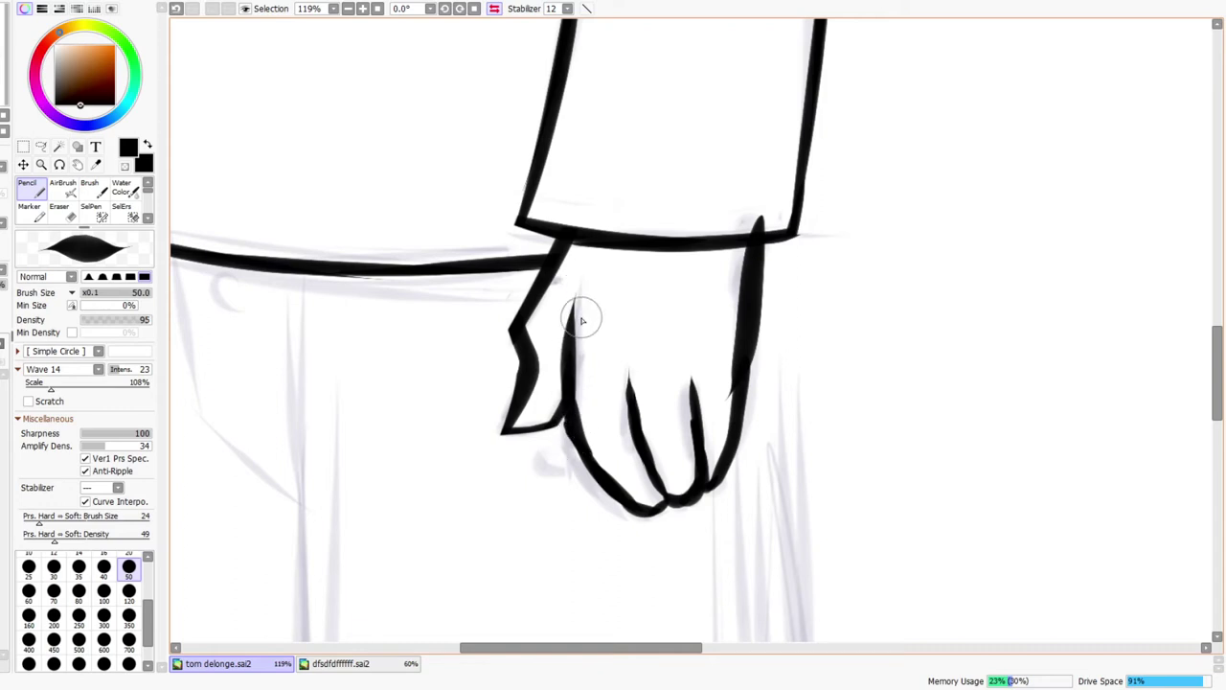
key(ctrl+z)
- Erase the end of the hand's outer line that sticks up above the cuff
key(ctrl+space)
mouse_move(682, 290)
mouse_down()
mouse_move(660, 296)
mouse_move(726, 260)
mouse_move(725, 271)
mouse_up()
key(e)
key(ctrl+space)
mouse_move(733, 262)
mouse_down()
mouse_move(715, 275)
mouse_move(718, 440)
mouse_up()
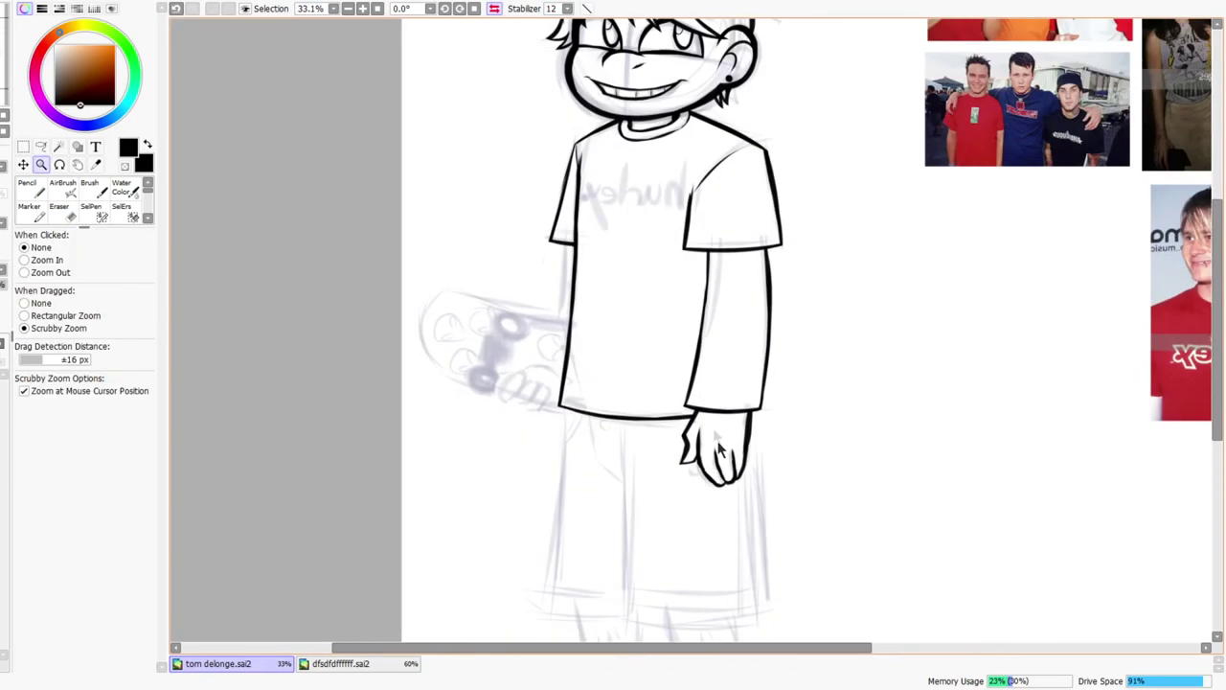
- Return to the unmirrored view and thicken the hanging hand's outer edge down to the little fingertip
click(493, 9)
drag(726, 387, 718, 371)
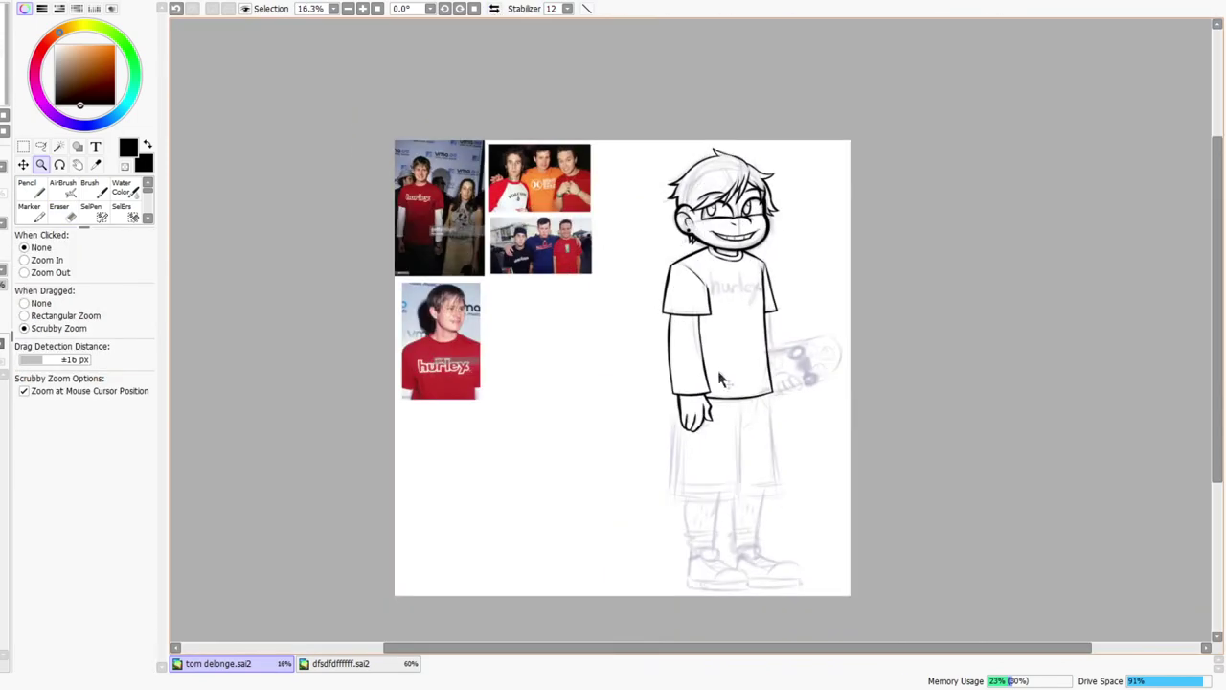
drag(703, 461, 700, 393)
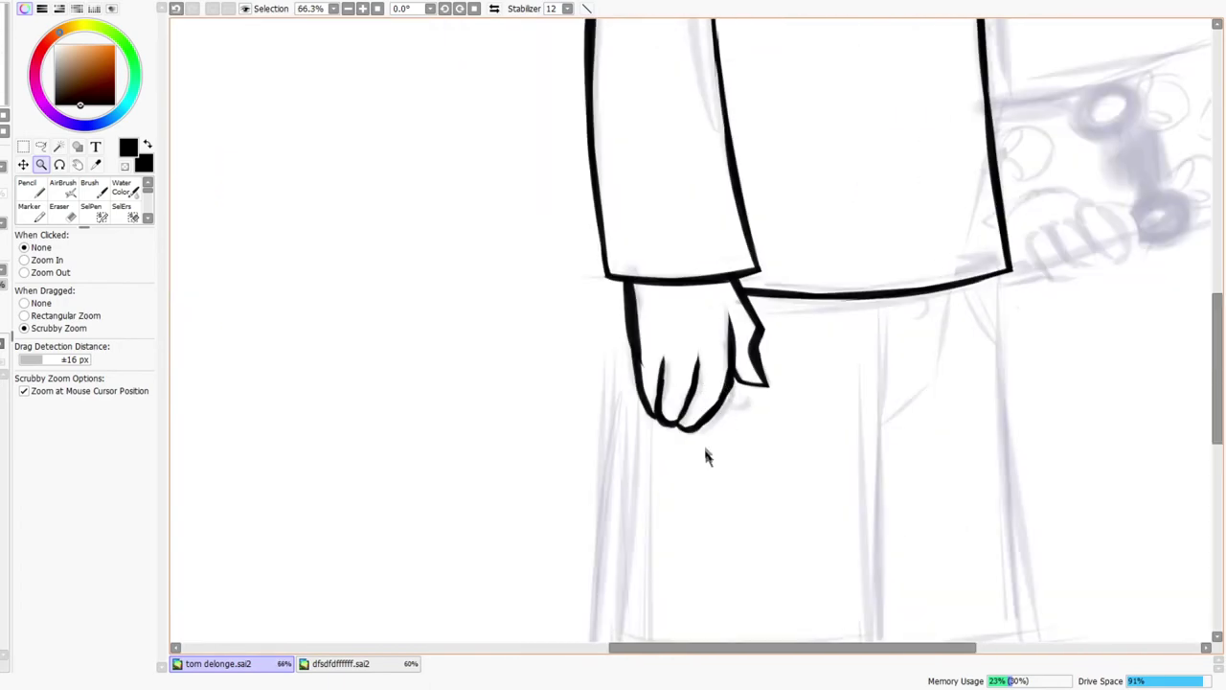
mouse_move(660, 364)
mouse_down()
mouse_move(682, 343)
mouse_move(632, 381)
mouse_move(623, 371)
mouse_up()
key(w)
key(e)
key(b)
key(ctrl+z)
key(n)
drag(611, 331, 655, 474)
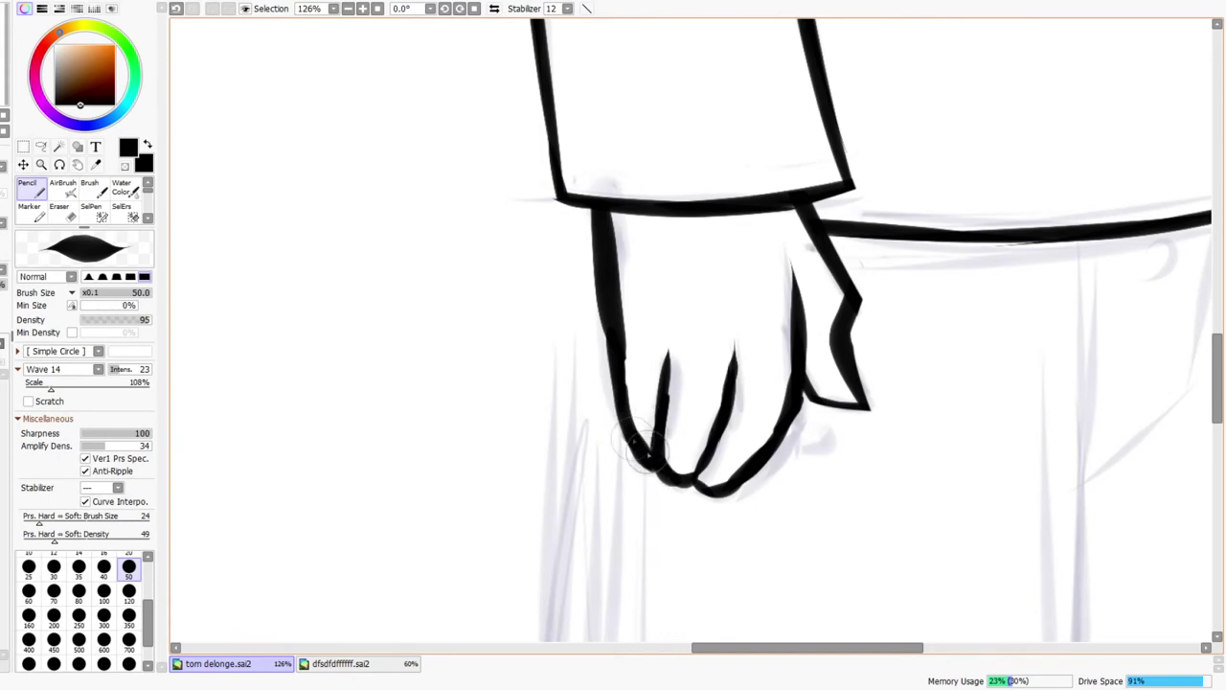
- Trim the fingertip outlines into thinner, more angular edges and touch up the line joining the outer two fingertips
key(e)
mouse_move(640, 439)
mouse_down()
mouse_move(645, 479)
mouse_move(664, 466)
mouse_move(657, 454)
mouse_move(656, 481)
mouse_move(706, 486)
mouse_move(696, 490)
mouse_move(706, 449)
mouse_move(660, 482)
mouse_move(648, 468)
mouse_move(722, 512)
mouse_move(805, 420)
mouse_up()
key(n)
key(e)
mouse_move(758, 466)
mouse_down()
mouse_move(805, 409)
mouse_move(821, 424)
mouse_move(756, 470)
mouse_up()
key(ctrl+space)
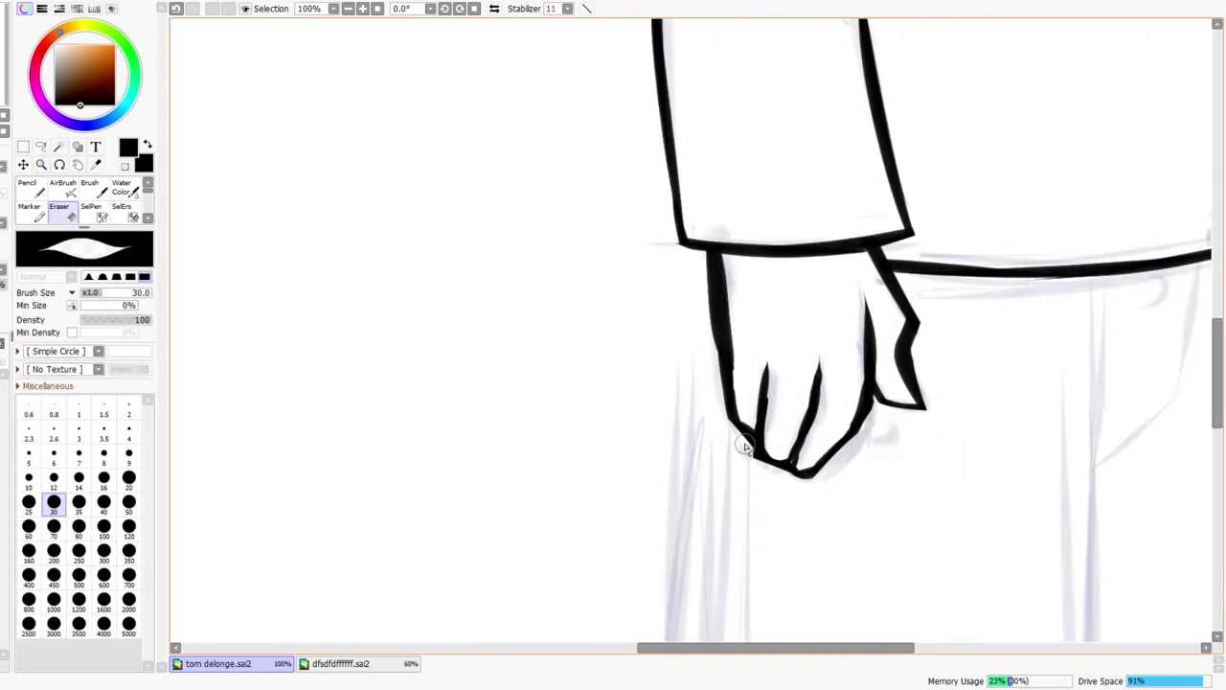
key(n)
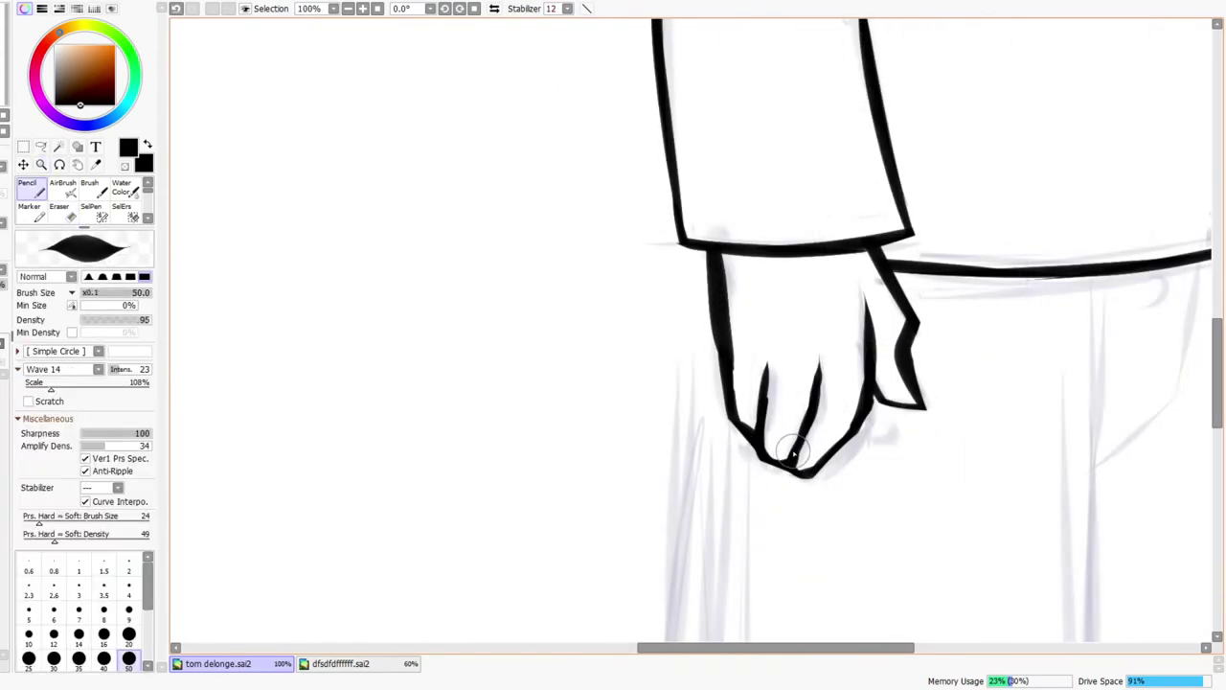
key(ctrl+space)
drag(828, 402, 759, 479)
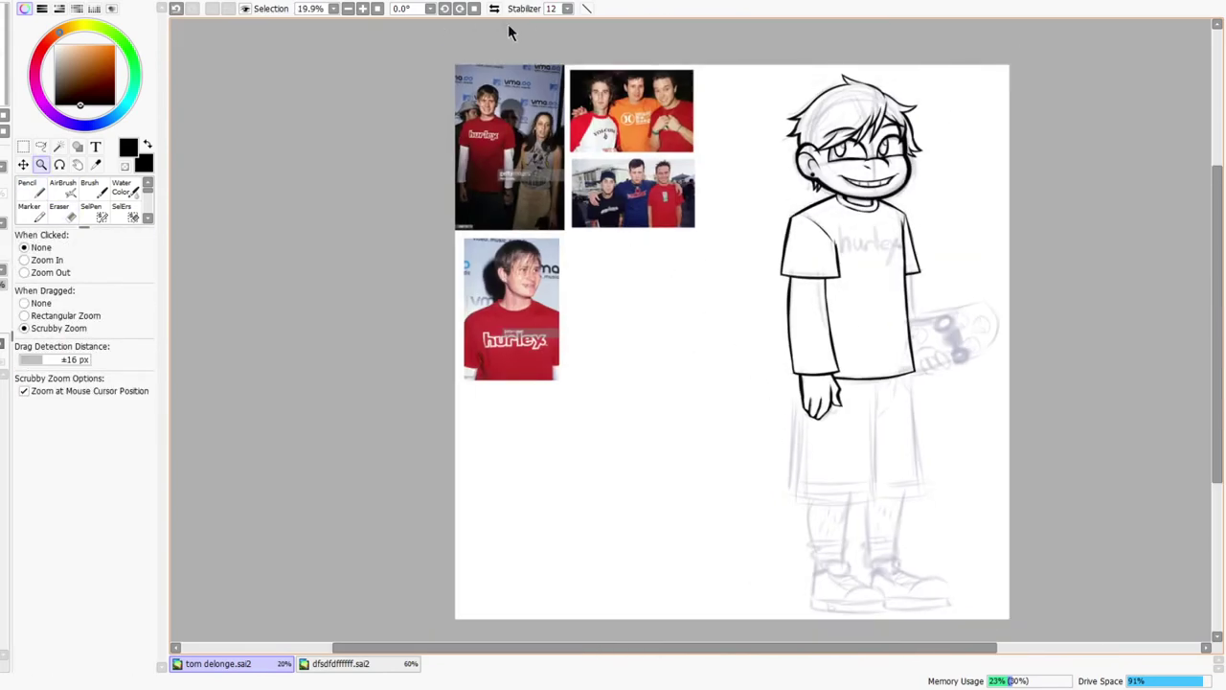
- Check the proportions of the inked head, T-shirt and hanging hand in mirrored and normal view
click(494, 9)
scroll(618, 393, down, 1)
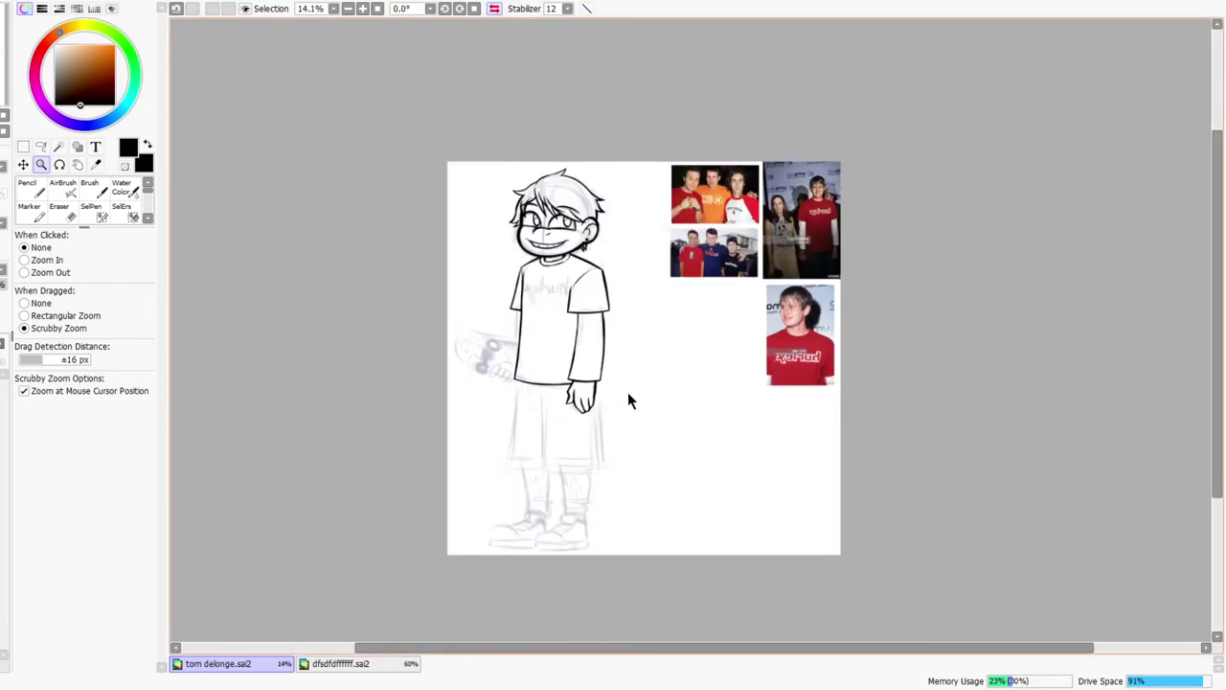
scroll(617, 393, up, 4)
mouse_move(629, 362)
mouse_down()
mouse_move(646, 364)
mouse_move(619, 429)
mouse_up()
click(494, 8)
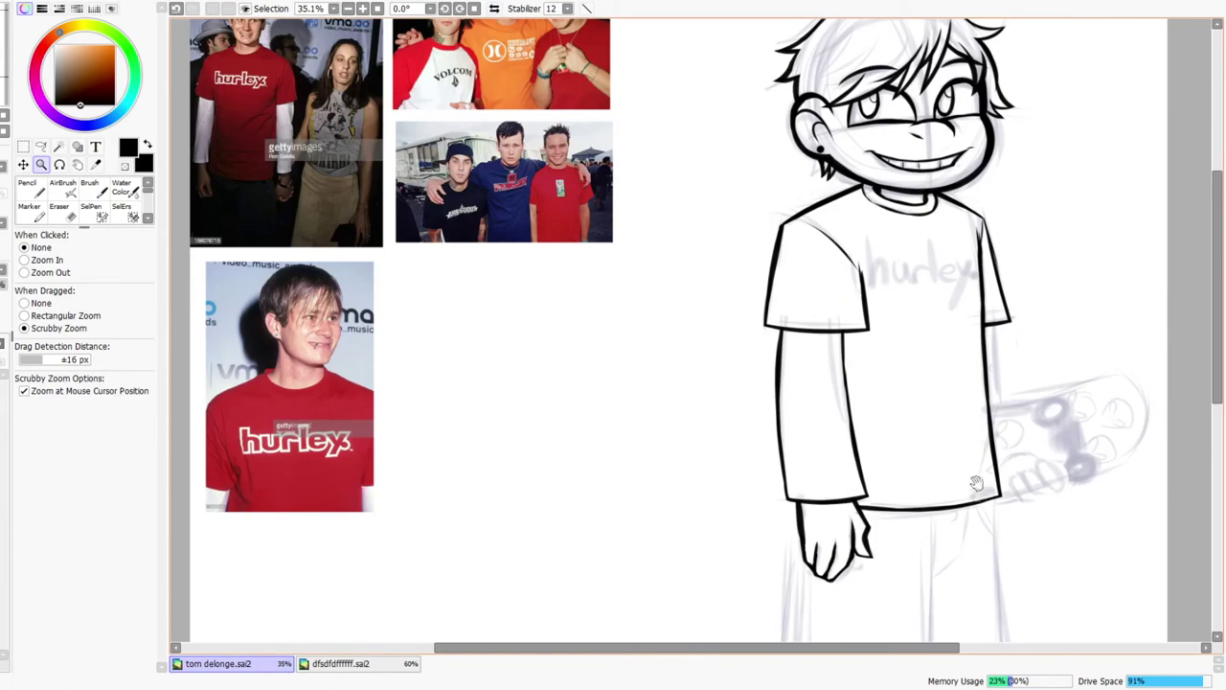
drag(977, 488, 757, 504)
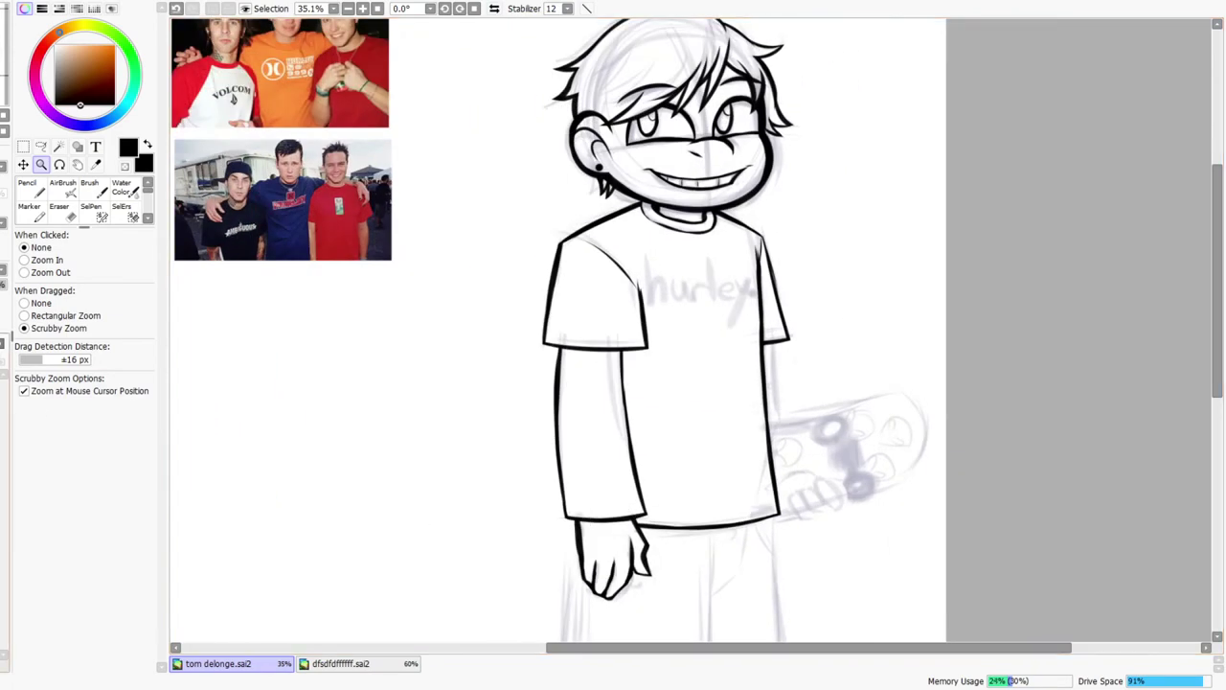
scroll(657, 308, down, 2)
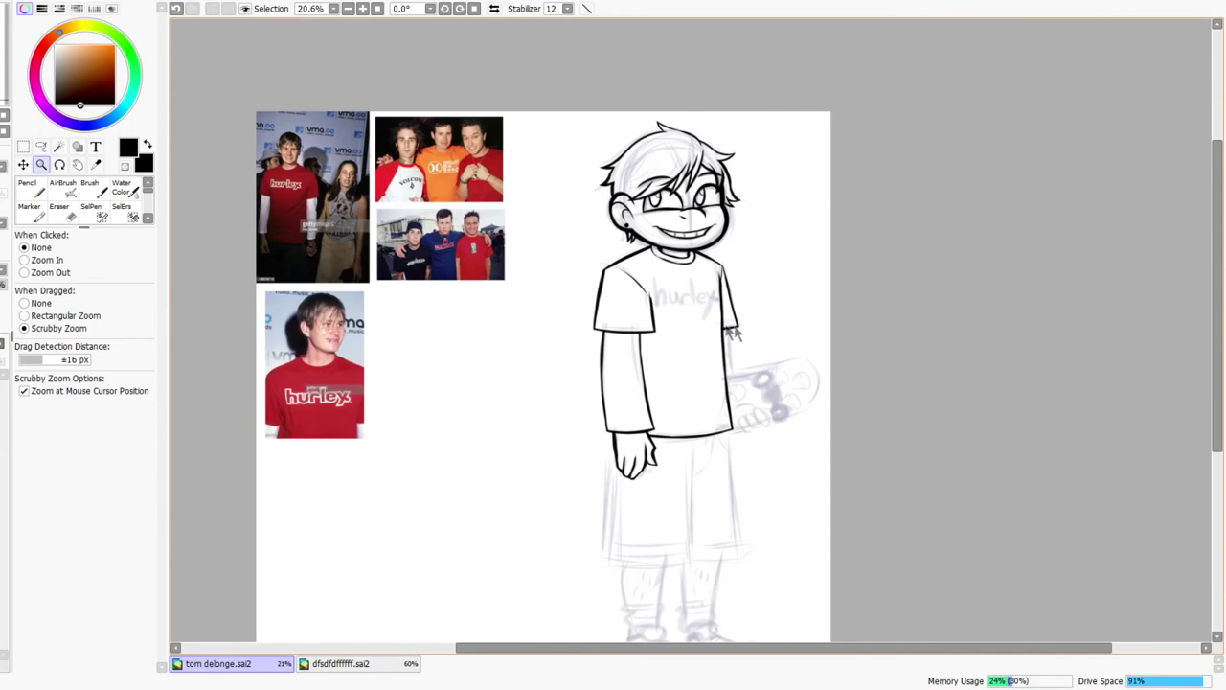
scroll(742, 358, up, 2)
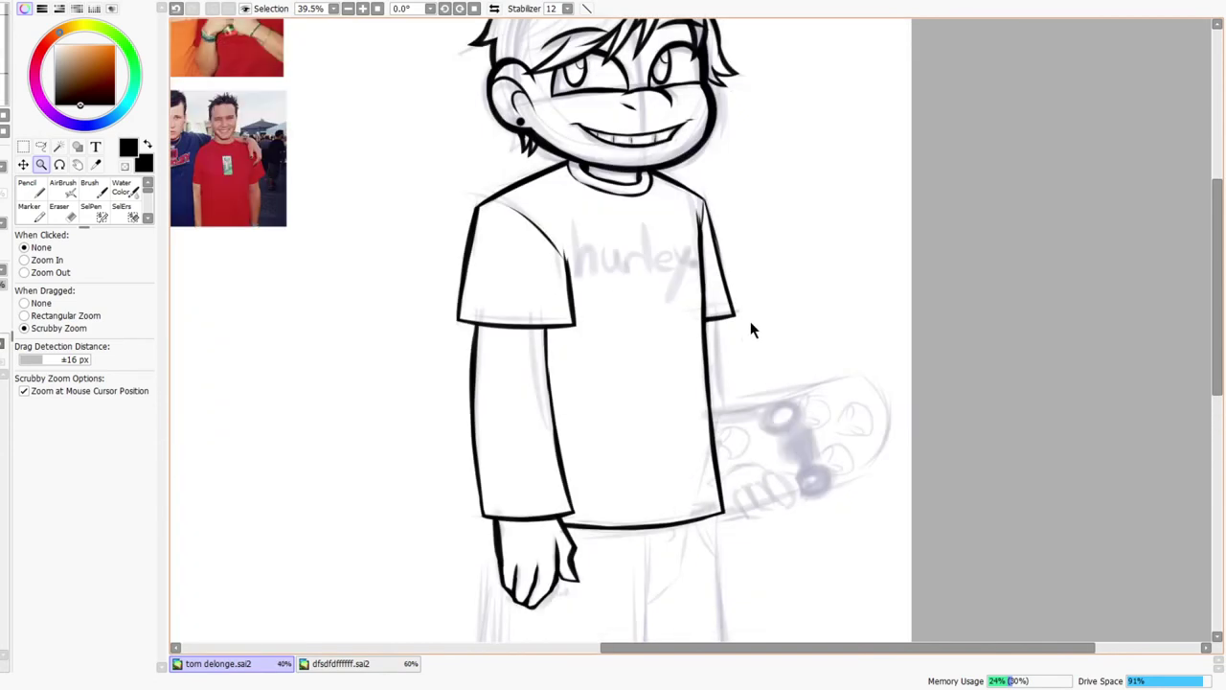
drag(778, 487, 740, 263)
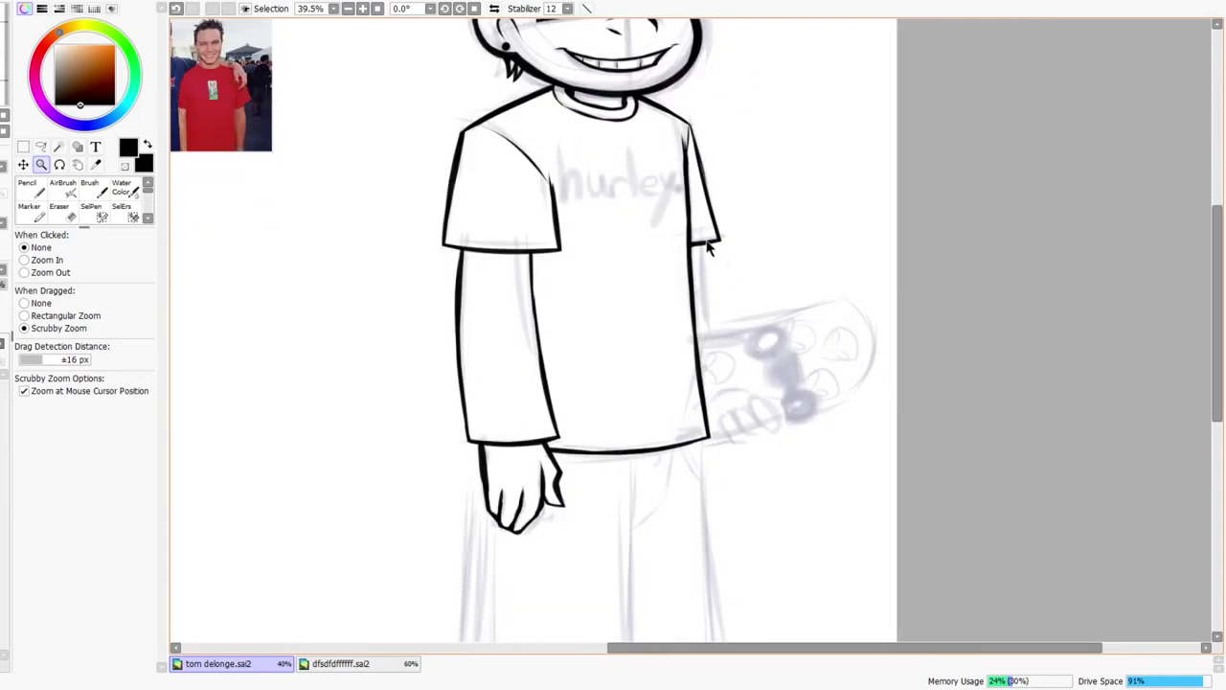
- Ink the far arm's outer edge from the sleeve hem down to the skateboard and erase its overshooting ends
scroll(700, 287, up, 2)
key(n)
drag(694, 176, 730, 443)
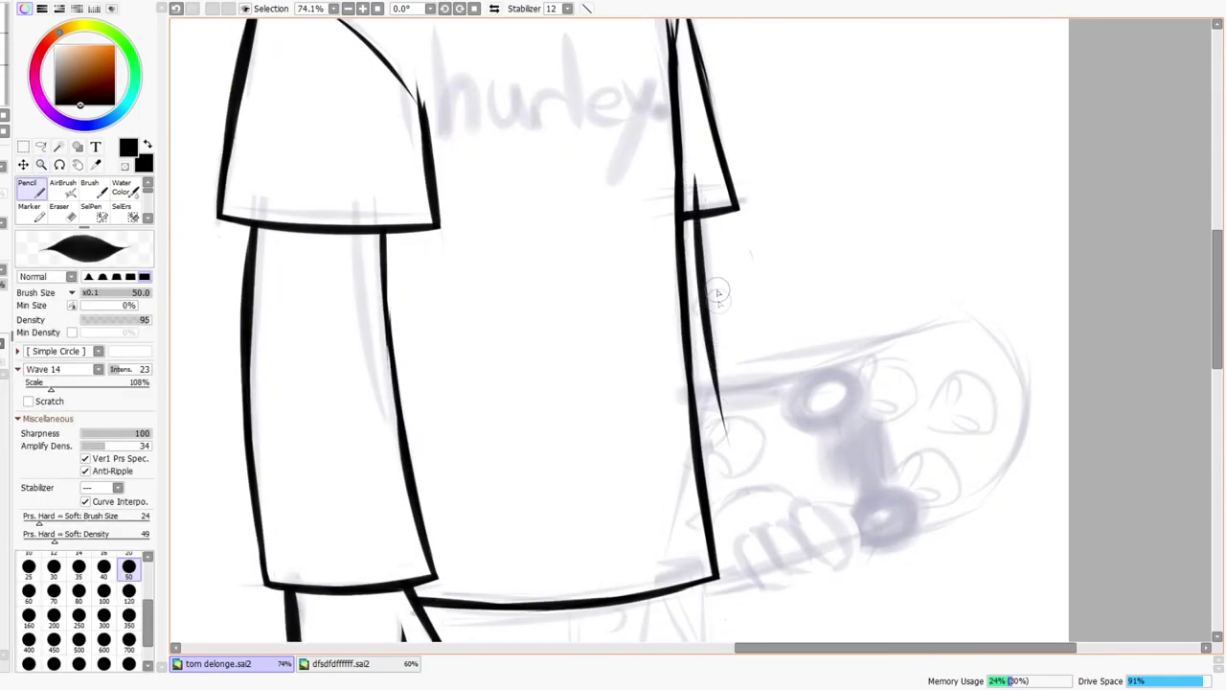
key(ctrl+z)
drag(694, 177, 740, 450)
key(e)
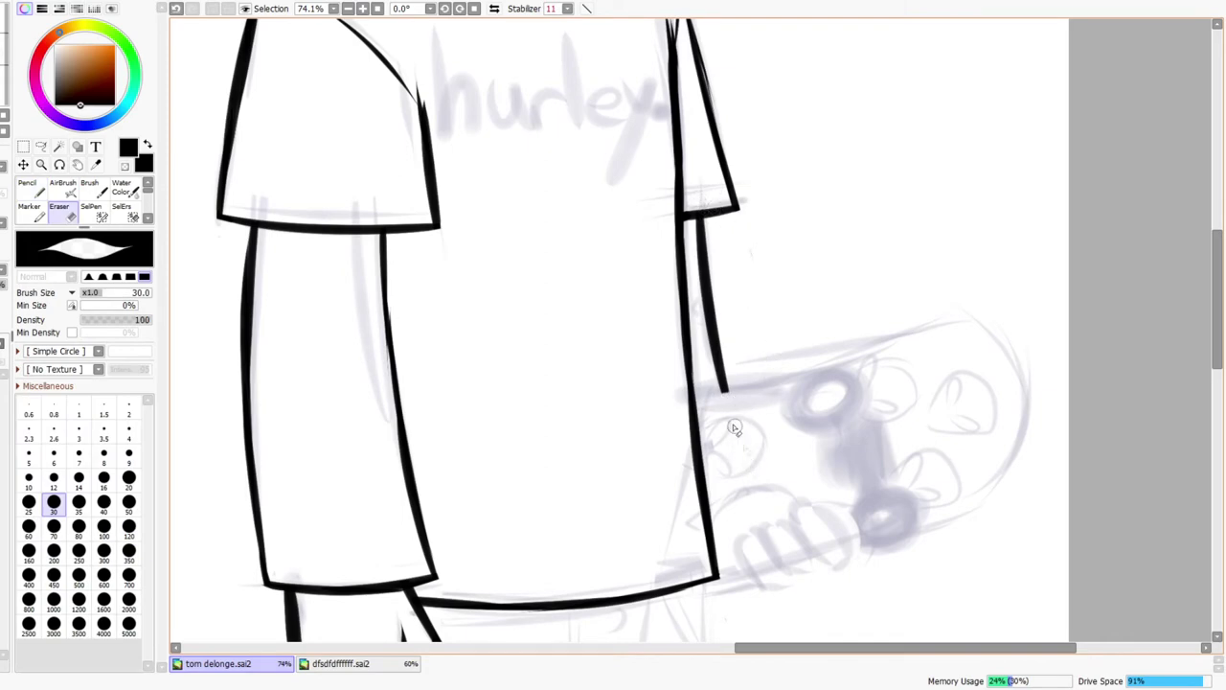
- Examine how the far arm's new line fits the whole figure in mirrored and normal view
key(z)
scroll(765, 423, down, 2)
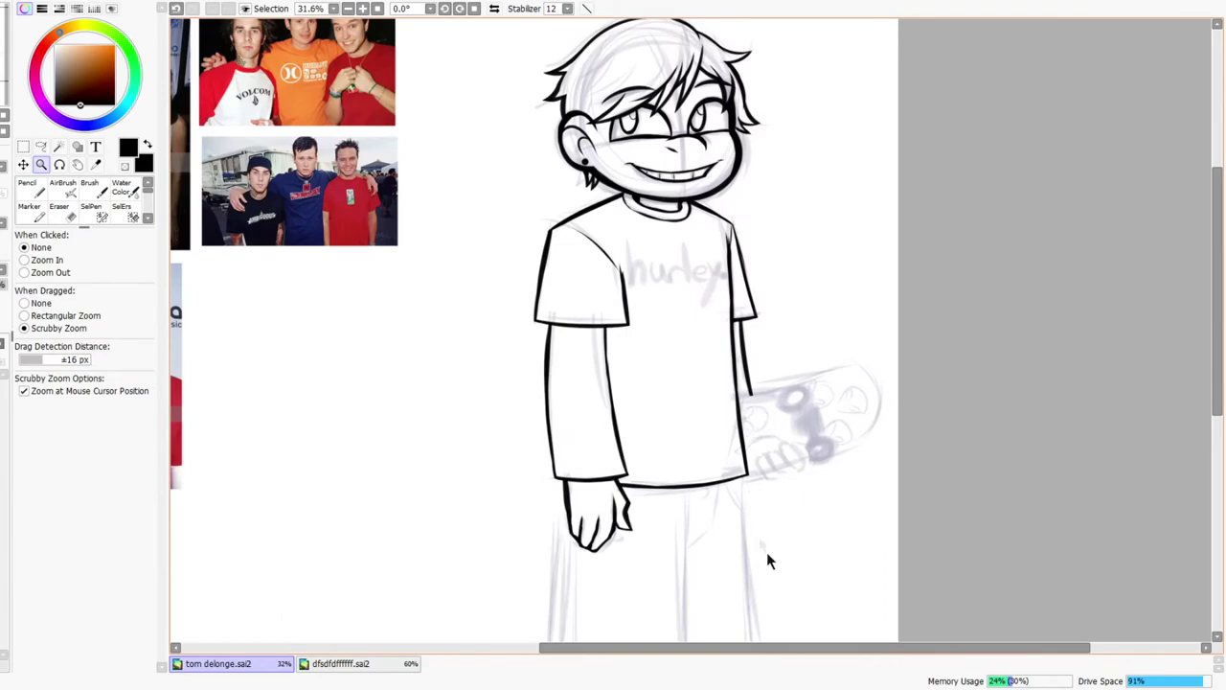
drag(843, 609, 808, 514)
scroll(793, 419, down, 1)
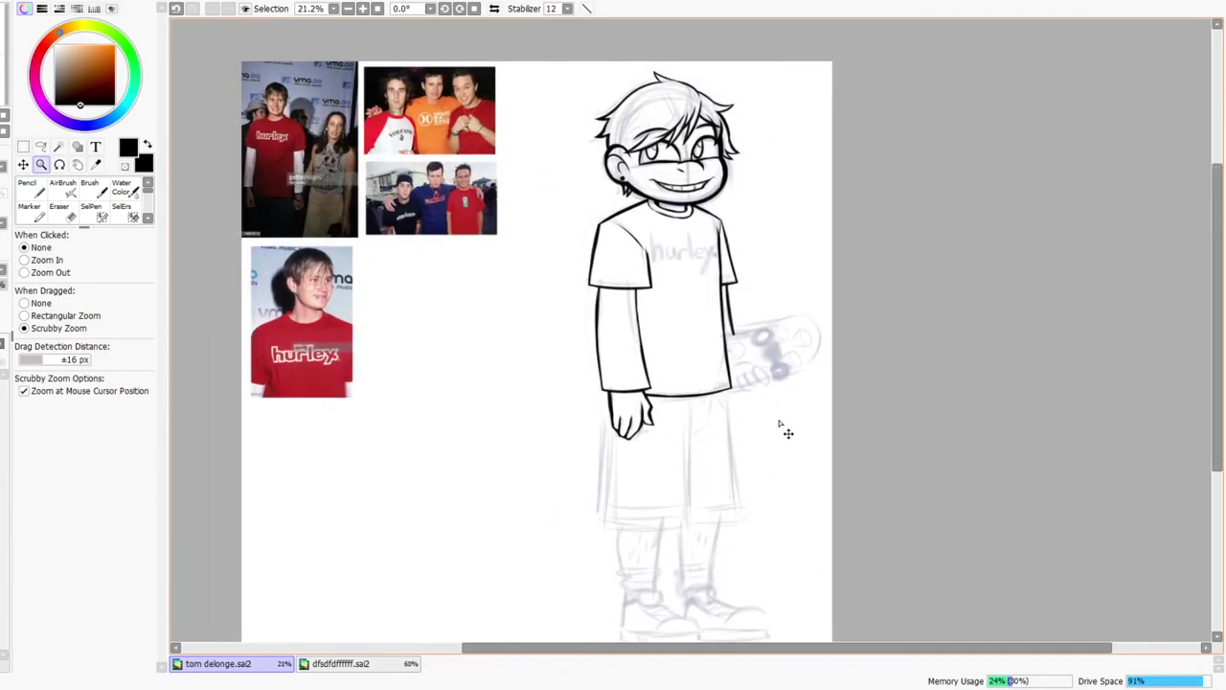
click(494, 9)
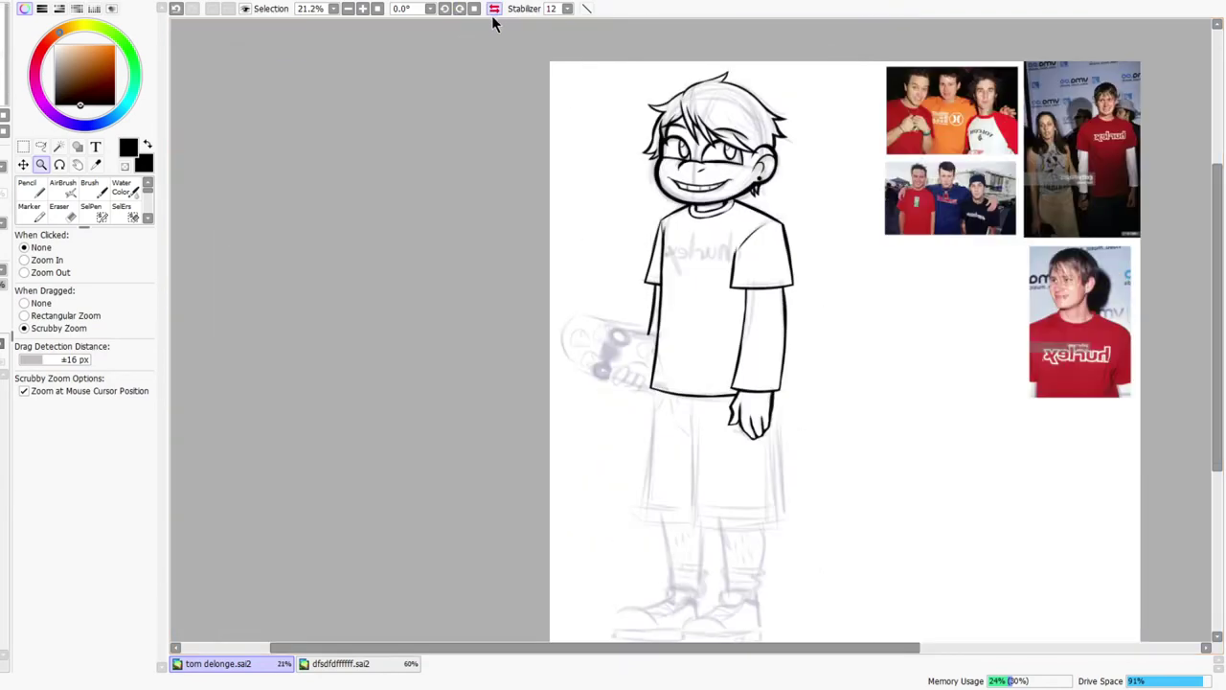
click(494, 8)
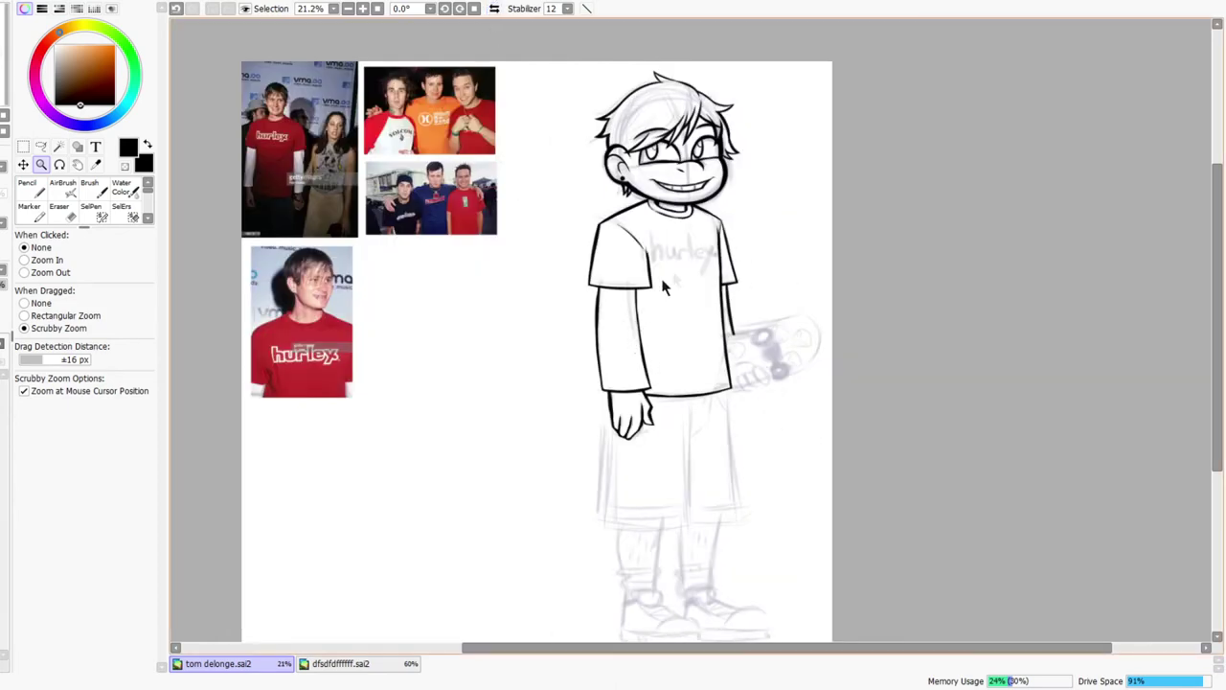
scroll(707, 307, down, 2)
scroll(703, 312, up, 4)
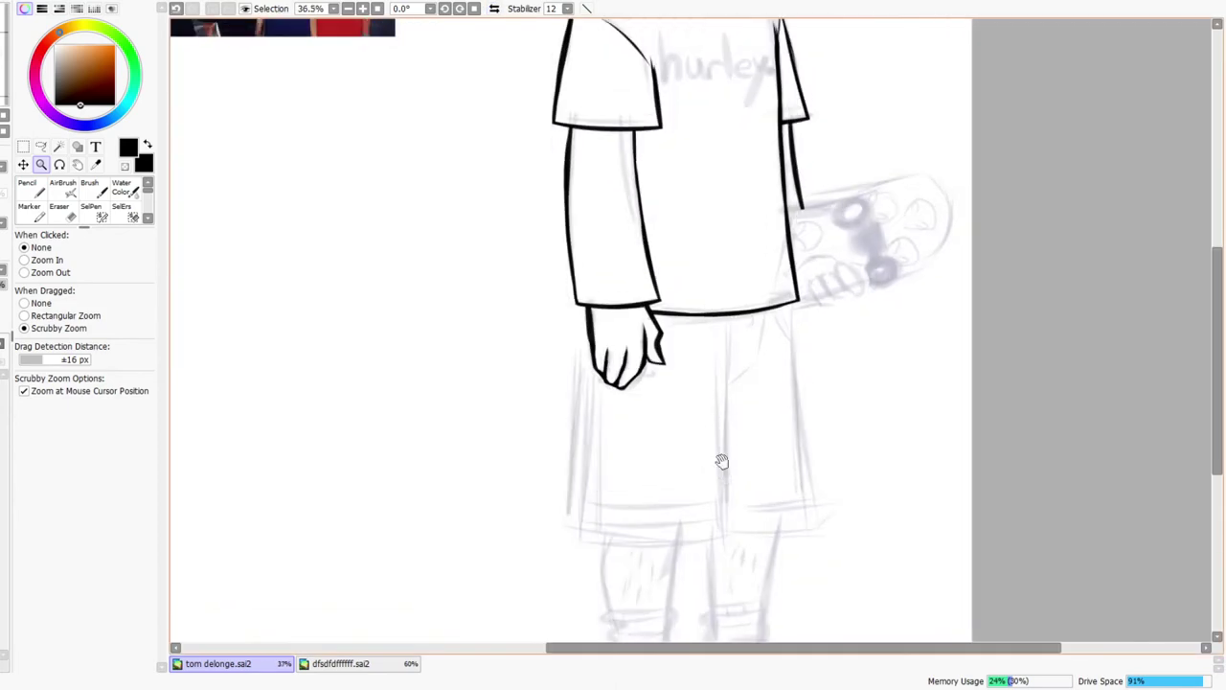
drag(723, 438, 714, 509)
drag(738, 309, 718, 368)
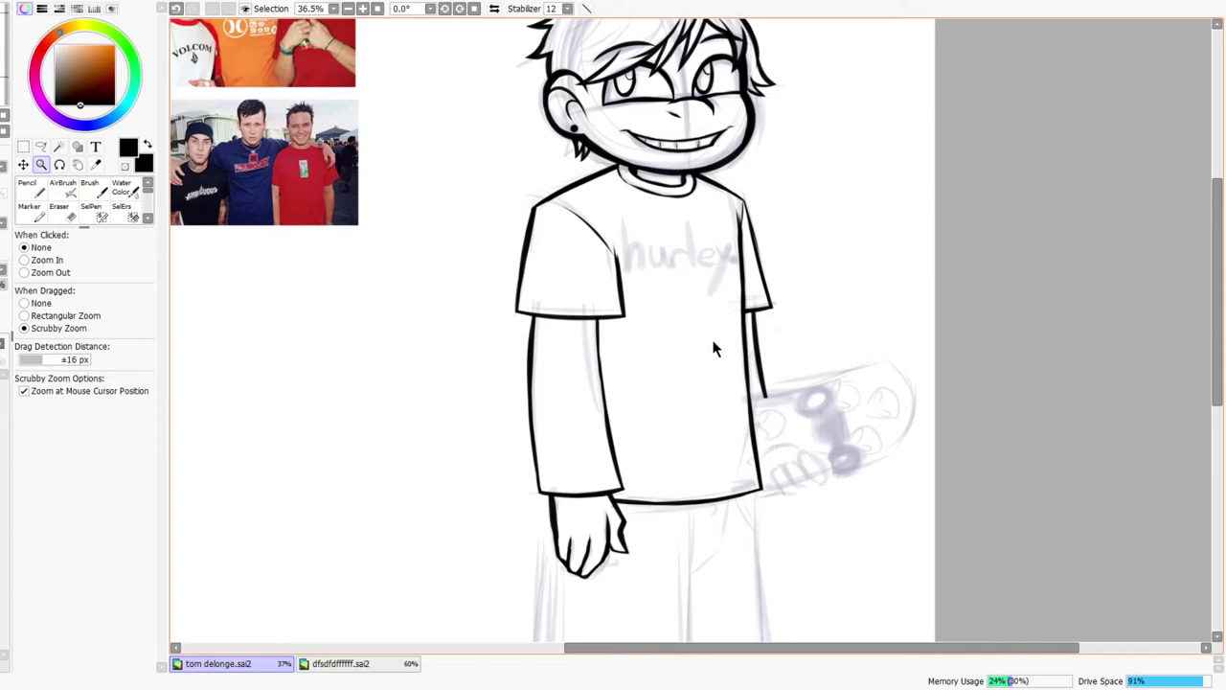
drag(724, 354, 709, 364)
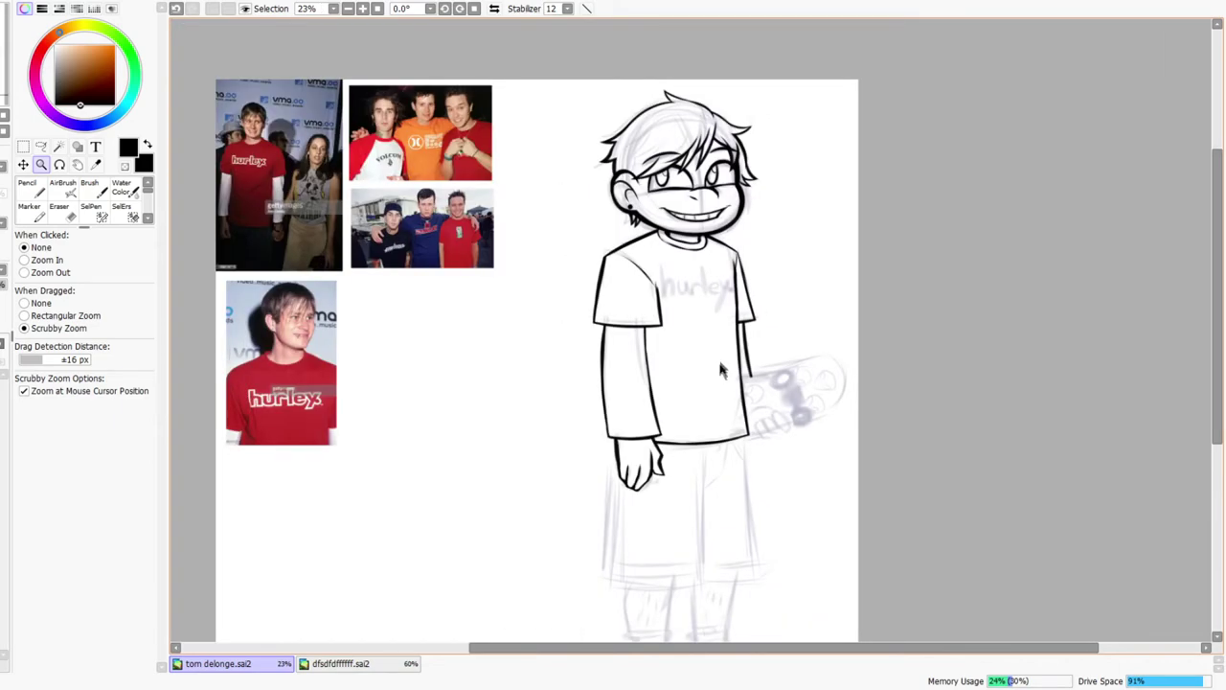
drag(724, 423, 719, 397)
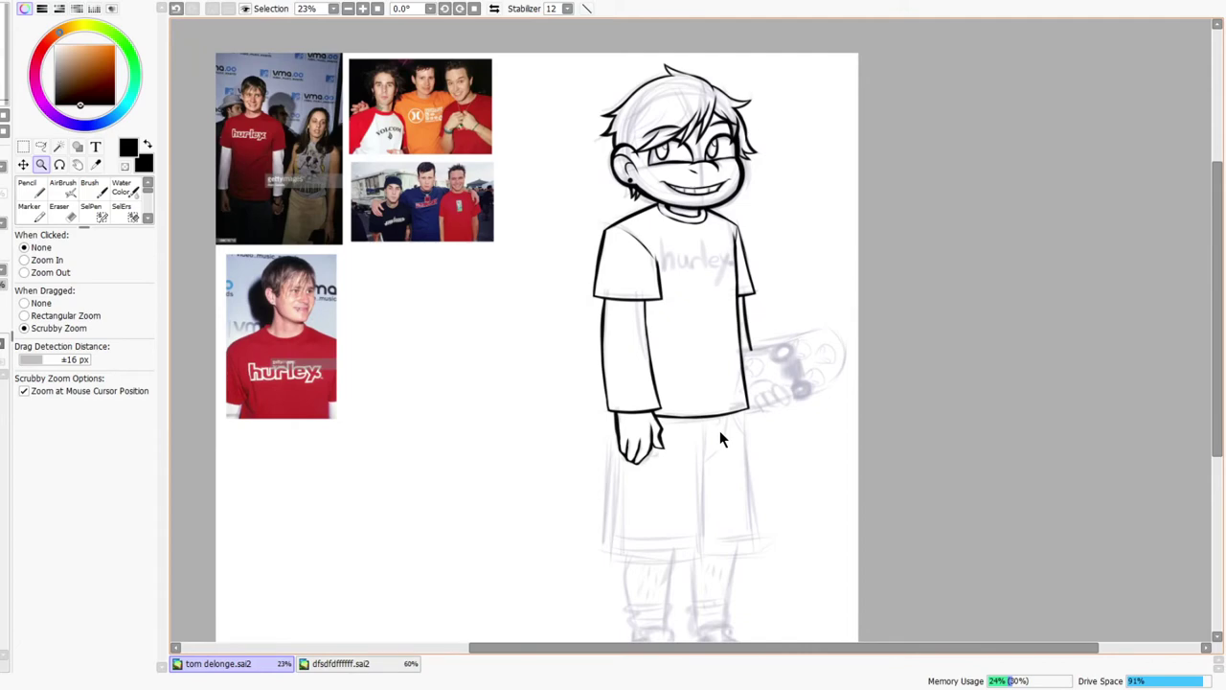
drag(719, 430, 668, 296)
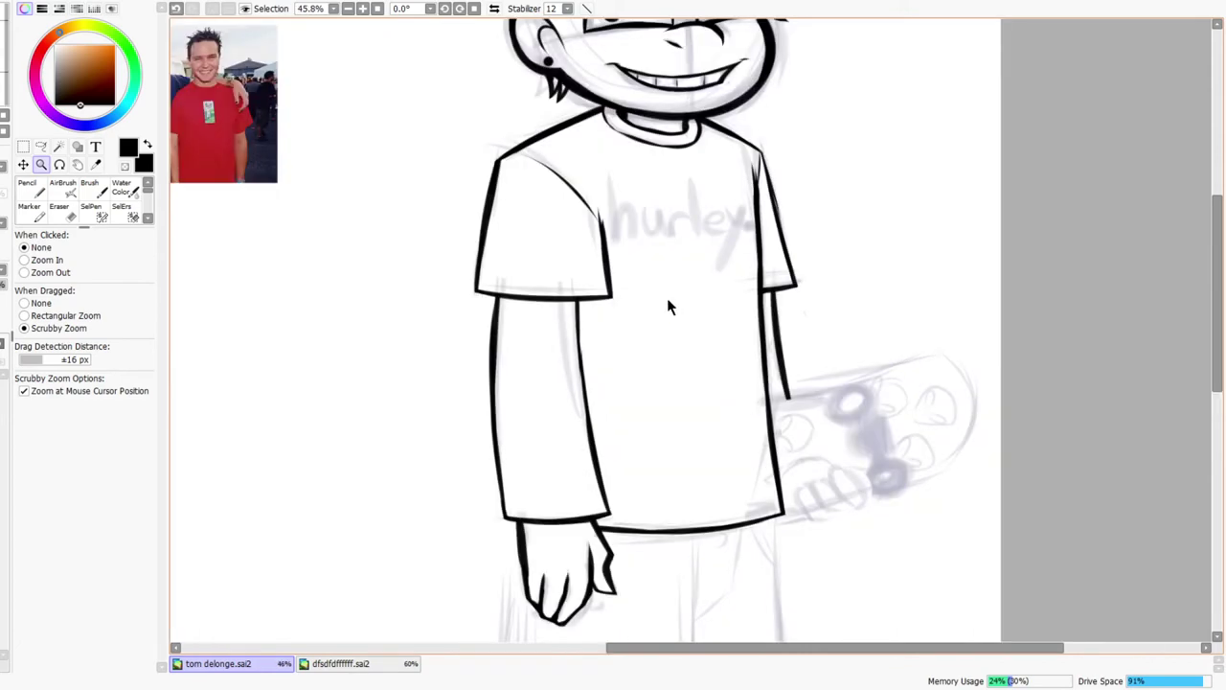
drag(806, 456, 796, 404)
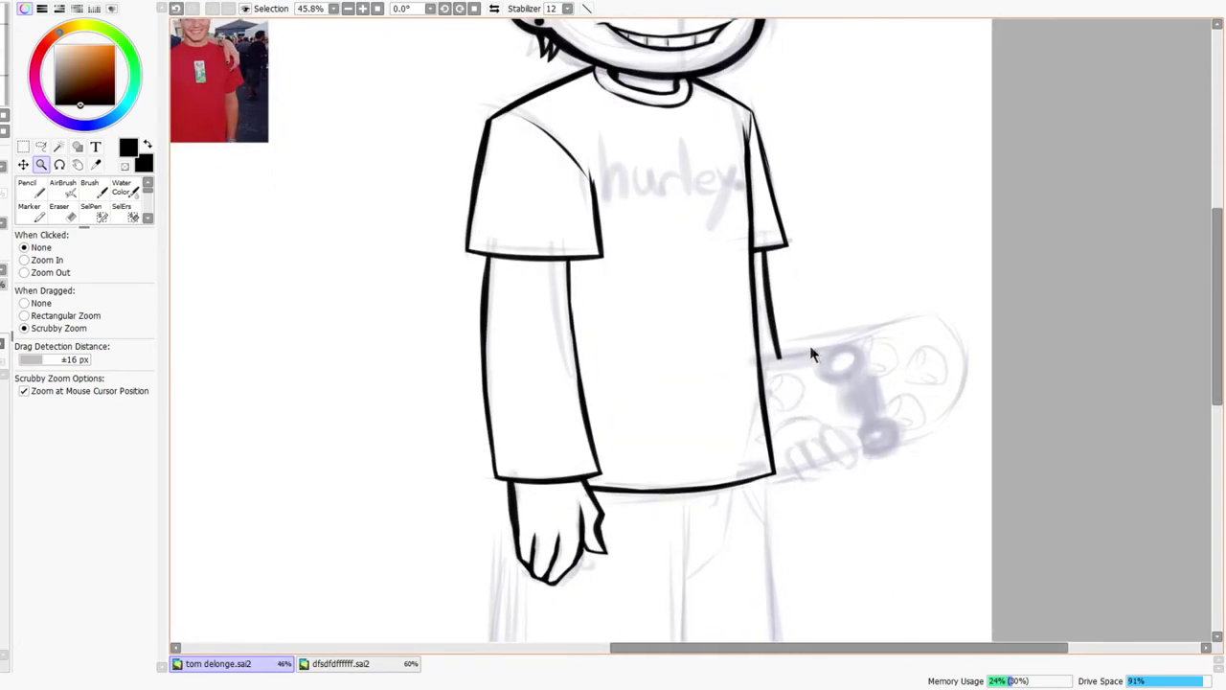
drag(810, 344, 796, 335)
drag(833, 529, 826, 405)
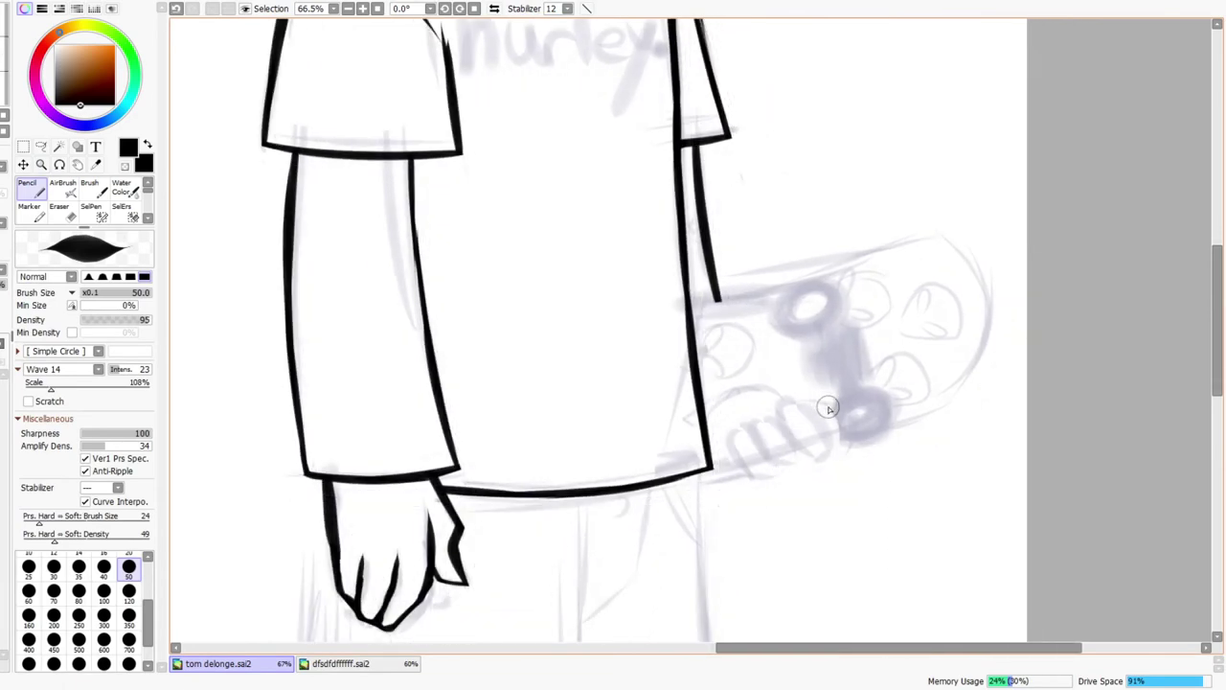
scroll(830, 409, up, 2)
key(n)
mouse_move(787, 455)
mouse_down()
mouse_move(760, 401)
mouse_move(807, 410)
mouse_up()
key(ctrl+z)
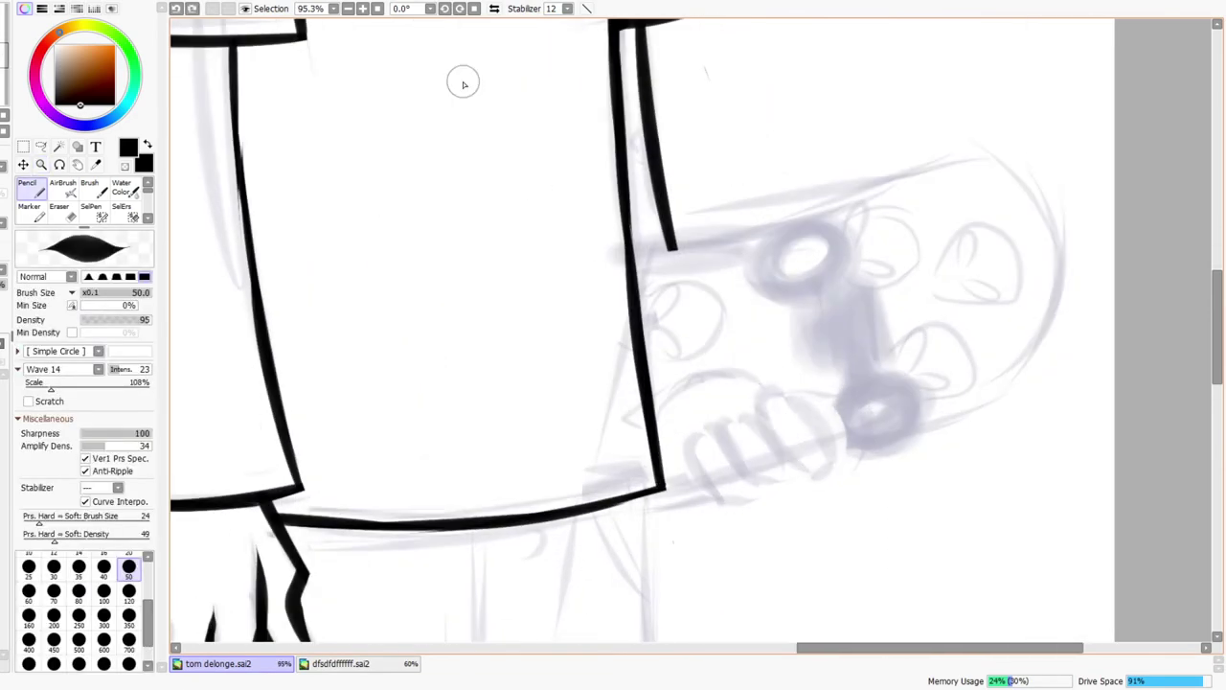
- In mirrored view, ink three overlapping oval fingers where the far hand grips the skateboard's lower edge
click(494, 9)
key(ctrl+space)
drag(580, 442, 623, 441)
drag(537, 474, 611, 359)
key(ctrl+z)
key(ctrl+z)
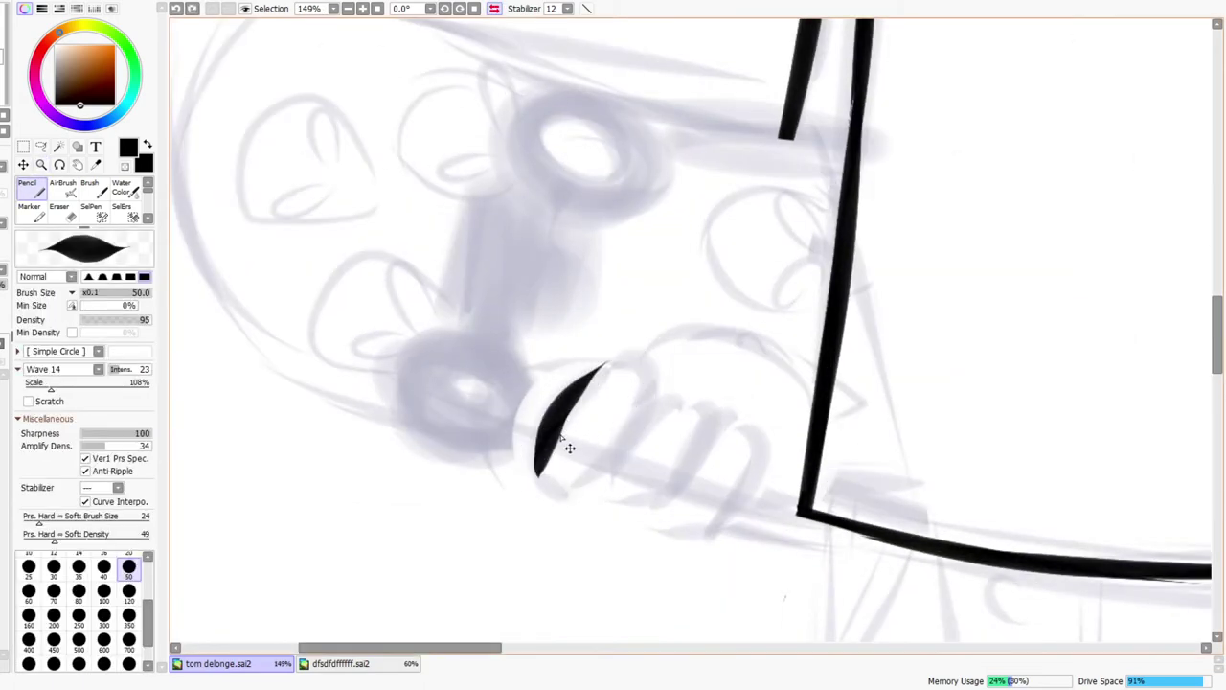
mouse_move(543, 460)
mouse_down()
mouse_move(613, 369)
mouse_move(594, 389)
mouse_move(630, 389)
mouse_move(609, 372)
mouse_move(637, 404)
mouse_move(639, 377)
mouse_move(621, 450)
mouse_move(633, 429)
mouse_move(600, 479)
mouse_move(566, 421)
mouse_move(549, 458)
mouse_move(561, 498)
mouse_move(545, 475)
mouse_move(596, 487)
mouse_up()
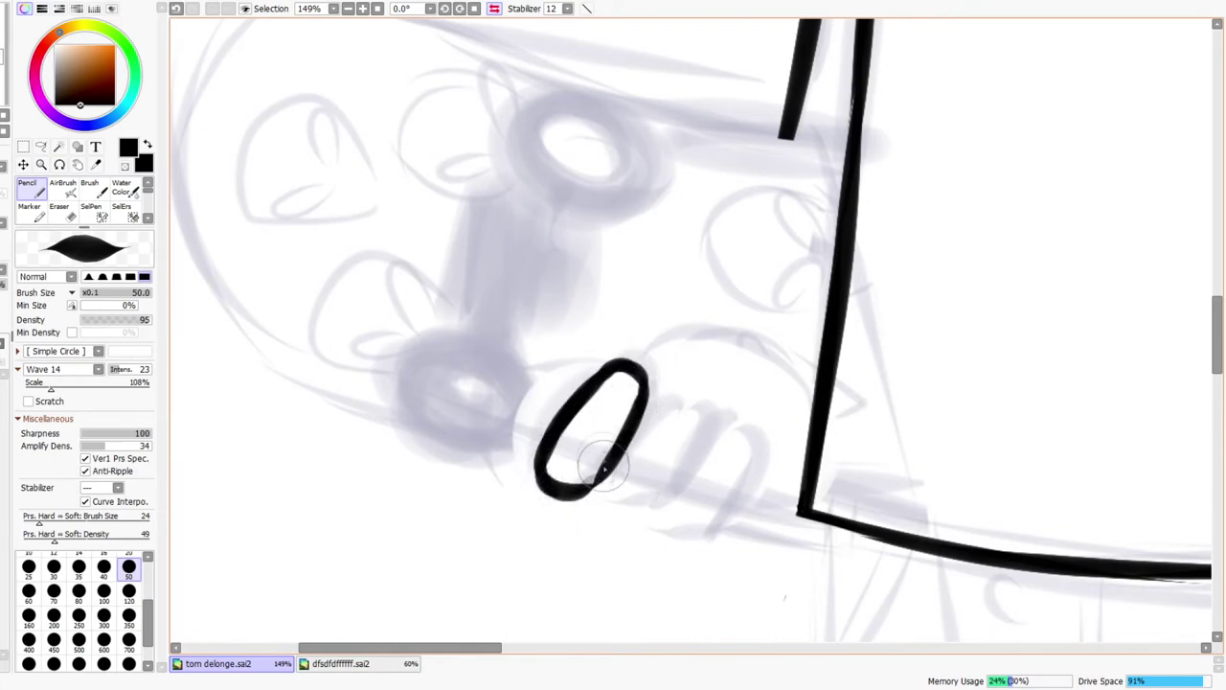
mouse_move(634, 426)
mouse_down()
mouse_move(605, 493)
mouse_move(616, 506)
mouse_move(682, 442)
mouse_move(672, 401)
mouse_move(692, 421)
mouse_move(682, 474)
mouse_move(662, 473)
mouse_move(707, 421)
mouse_move(743, 450)
mouse_move(728, 479)
mouse_move(670, 507)
mouse_move(738, 461)
mouse_move(707, 517)
mouse_move(730, 463)
mouse_up()
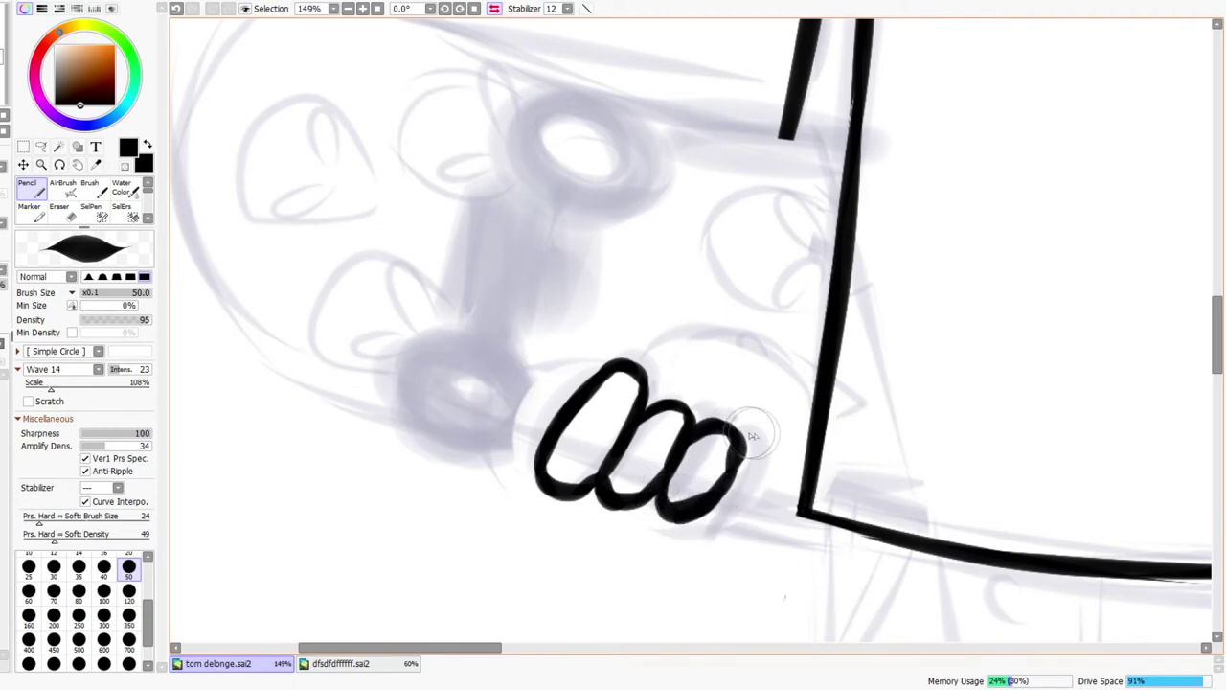
- Return to the unmirrored view and ink the curved underside of the gripping hand below the three fingers
key(ctrl+space)
drag(755, 398, 733, 431)
click(494, 8)
mouse_move(645, 440)
mouse_down()
mouse_move(646, 411)
mouse_move(698, 424)
mouse_move(692, 465)
mouse_move(707, 432)
mouse_move(691, 421)
mouse_up()
key(n)
mouse_move(711, 381)
mouse_down()
mouse_move(748, 394)
mouse_move(744, 322)
mouse_up()
key(e)
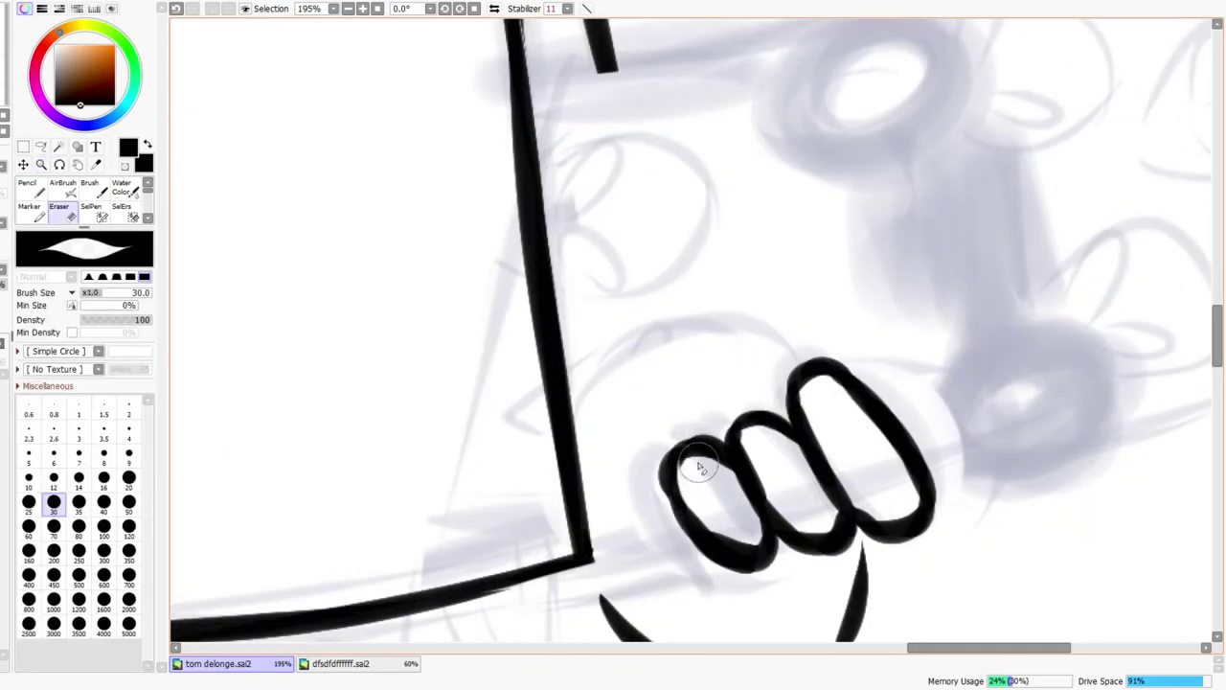
- Compare the gripping hand's size and placement with the rest of the figure, close up and at full-body scale
key(ctrl+space)
drag(805, 437, 806, 505)
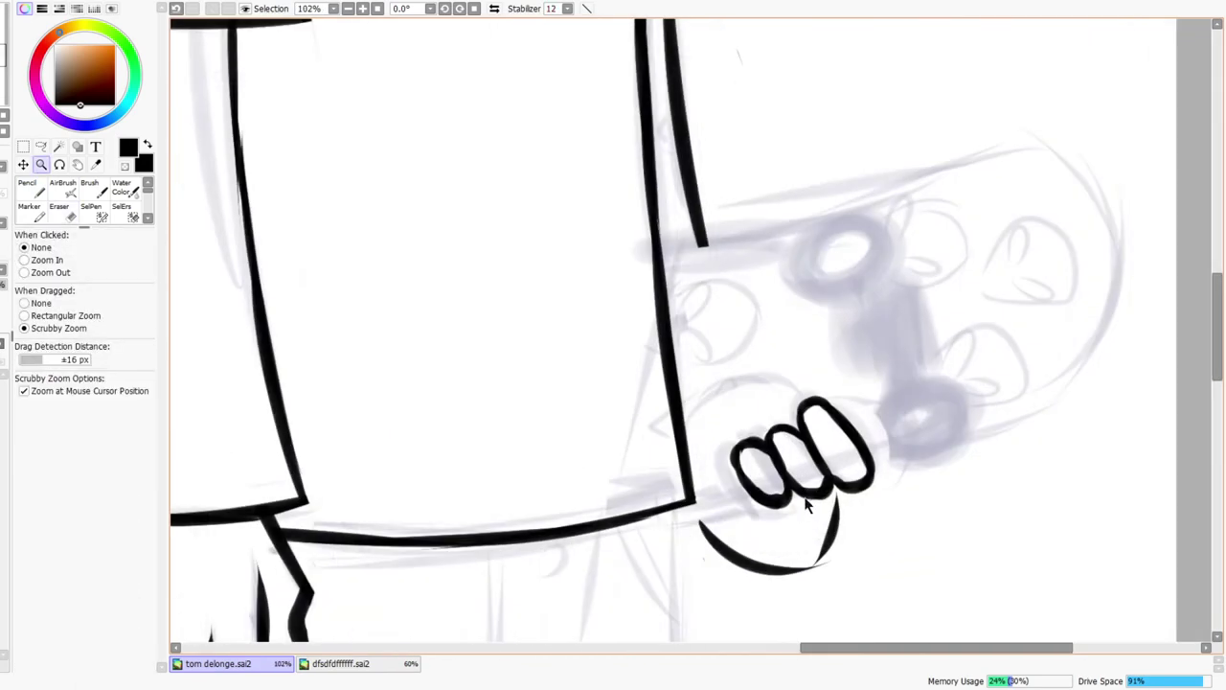
drag(817, 464, 854, 387)
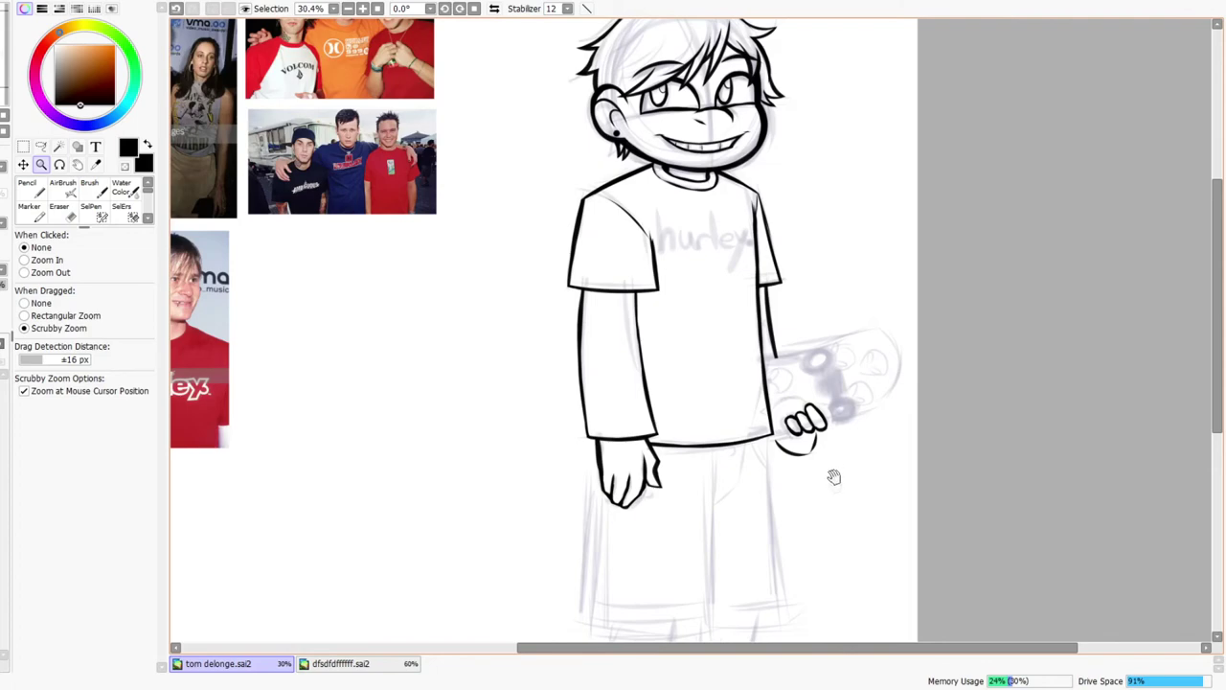
drag(834, 476, 807, 538)
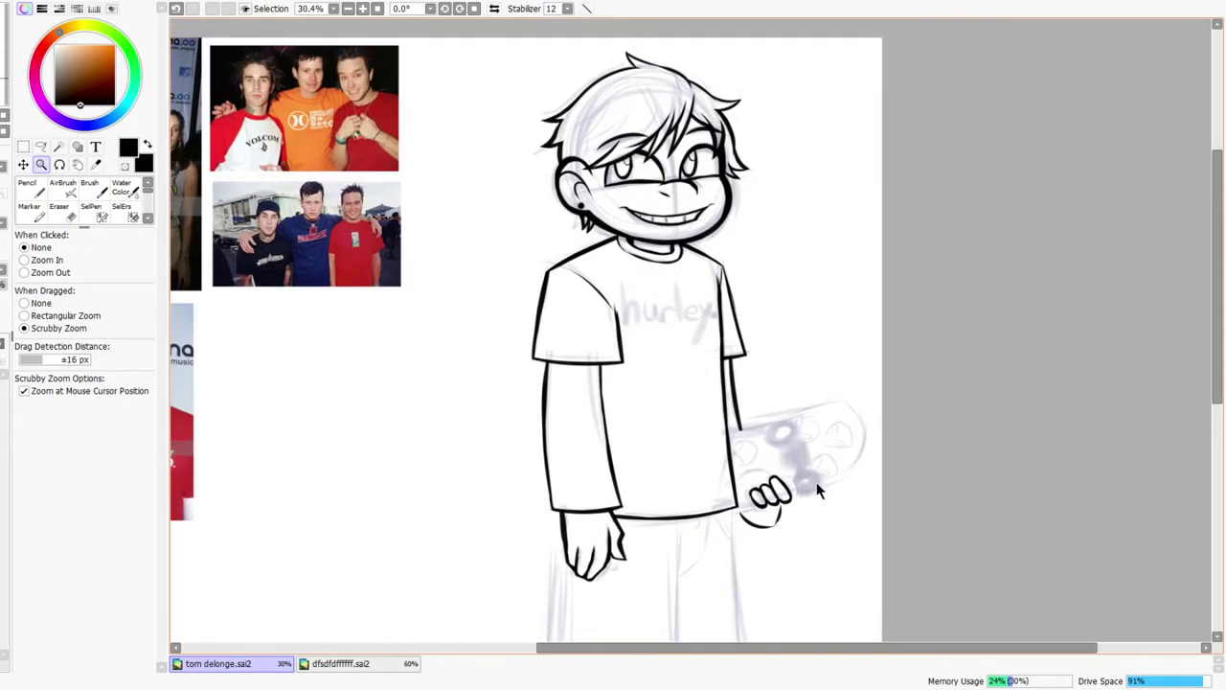
mouse_move(826, 486)
mouse_down()
mouse_move(830, 469)
mouse_move(812, 486)
mouse_up()
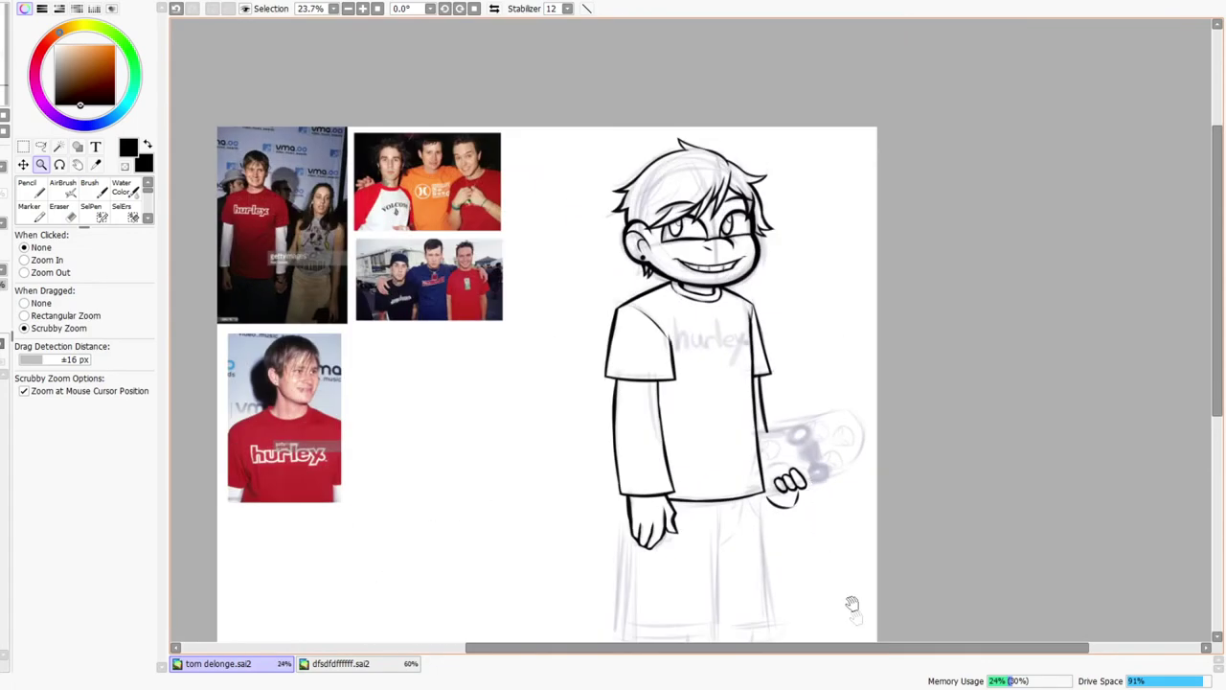
drag(850, 601, 824, 442)
drag(772, 382, 809, 364)
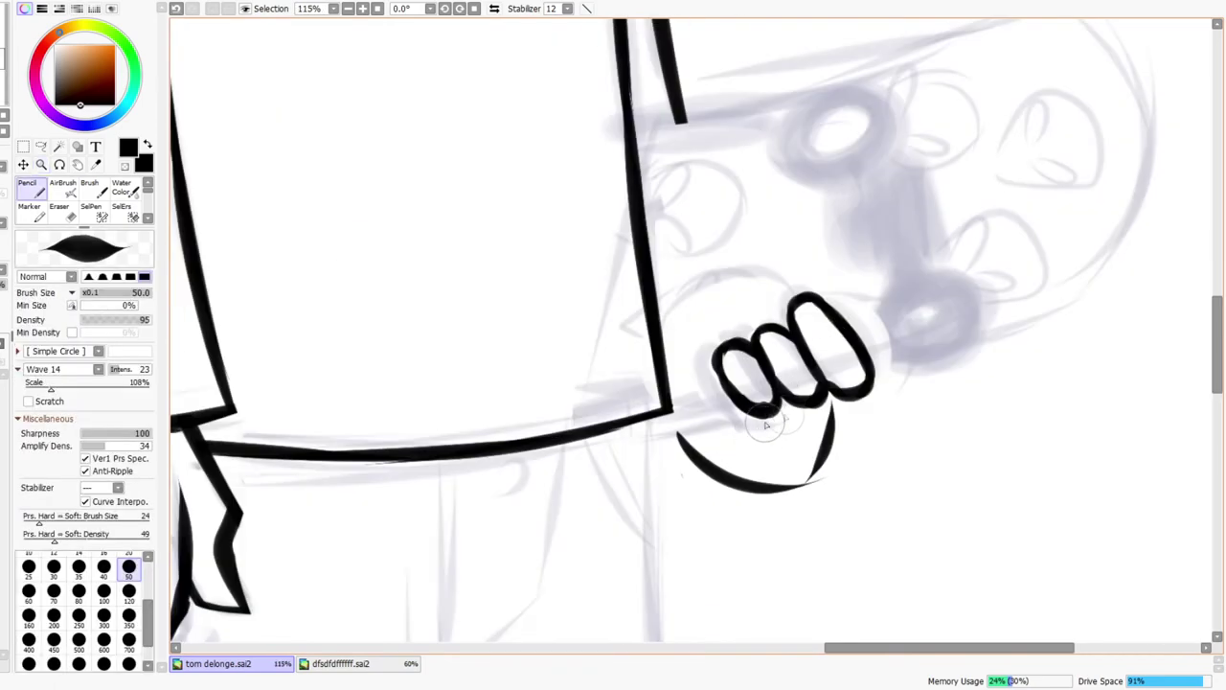
key(ctrl+space)
mouse_move(791, 422)
mouse_down()
mouse_move(764, 439)
mouse_move(779, 443)
mouse_up()
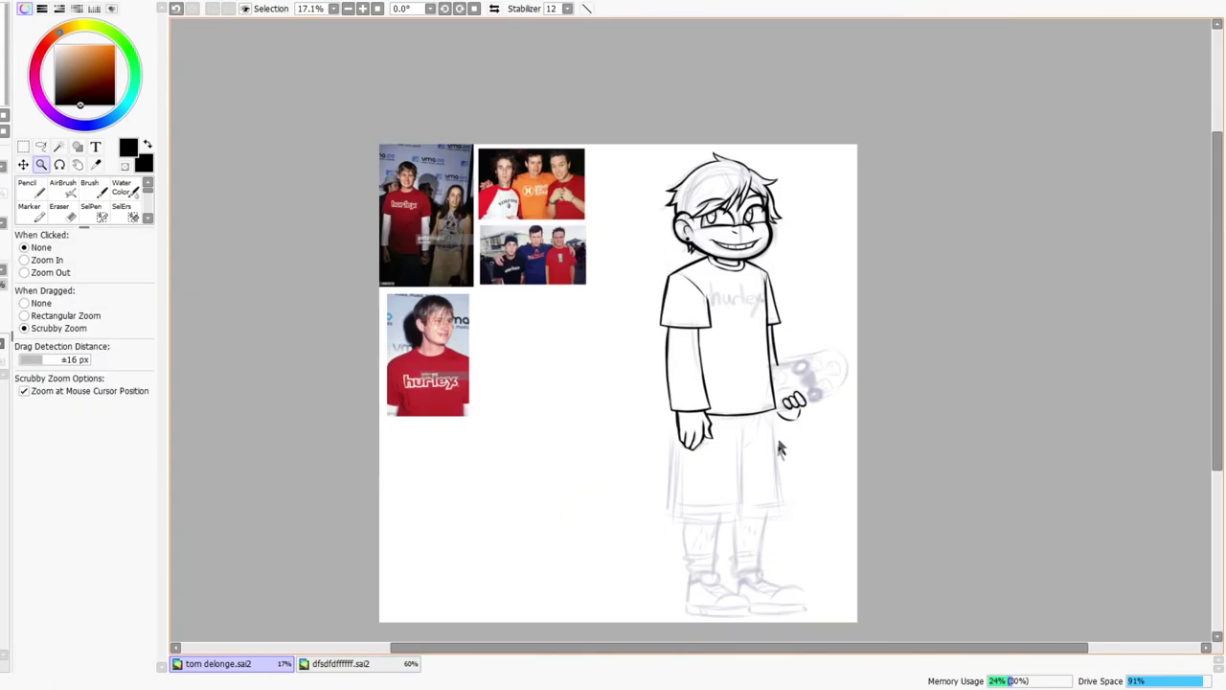
drag(769, 546, 771, 507)
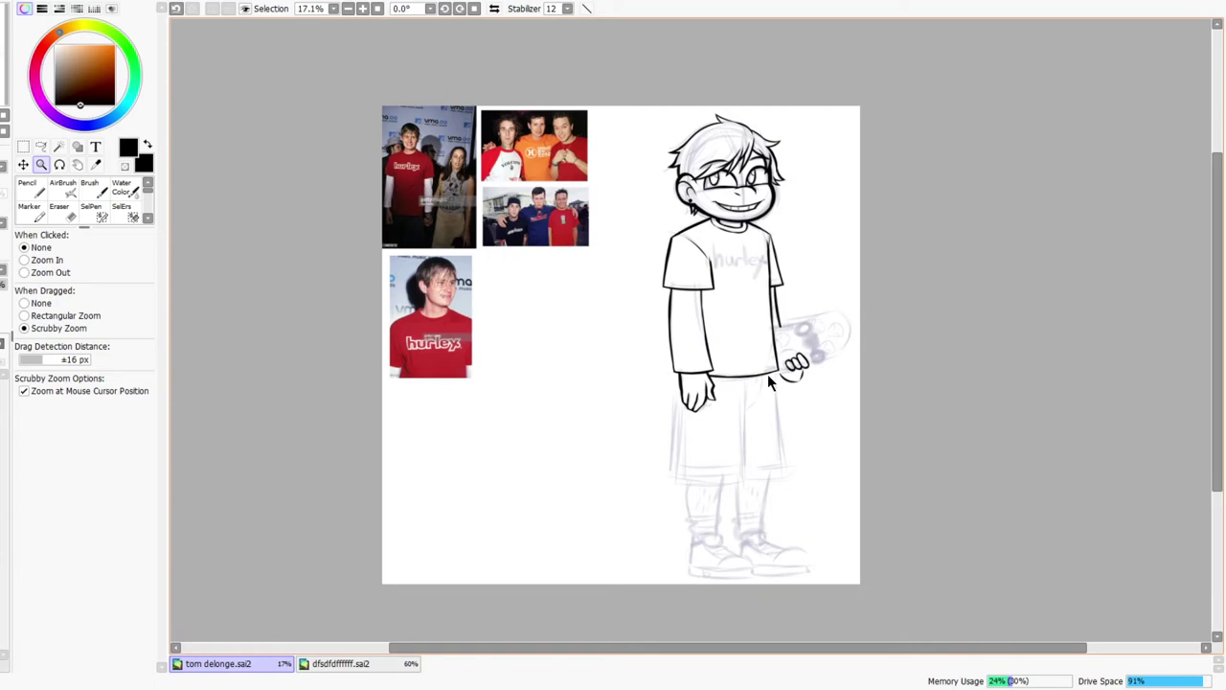
- Ink the outer edge of the shorts on the skateboard side, from the shirt hem down to the shorts' hem
mouse_move(787, 430)
mouse_down()
mouse_move(843, 430)
mouse_move(765, 391)
mouse_move(776, 351)
mouse_up()
drag(755, 295, 753, 197)
drag(743, 132, 793, 560)
key(ctrl+z)
drag(755, 307, 774, 493)
key(ctrl+z)
drag(755, 314, 778, 514)
drag(760, 374, 788, 563)
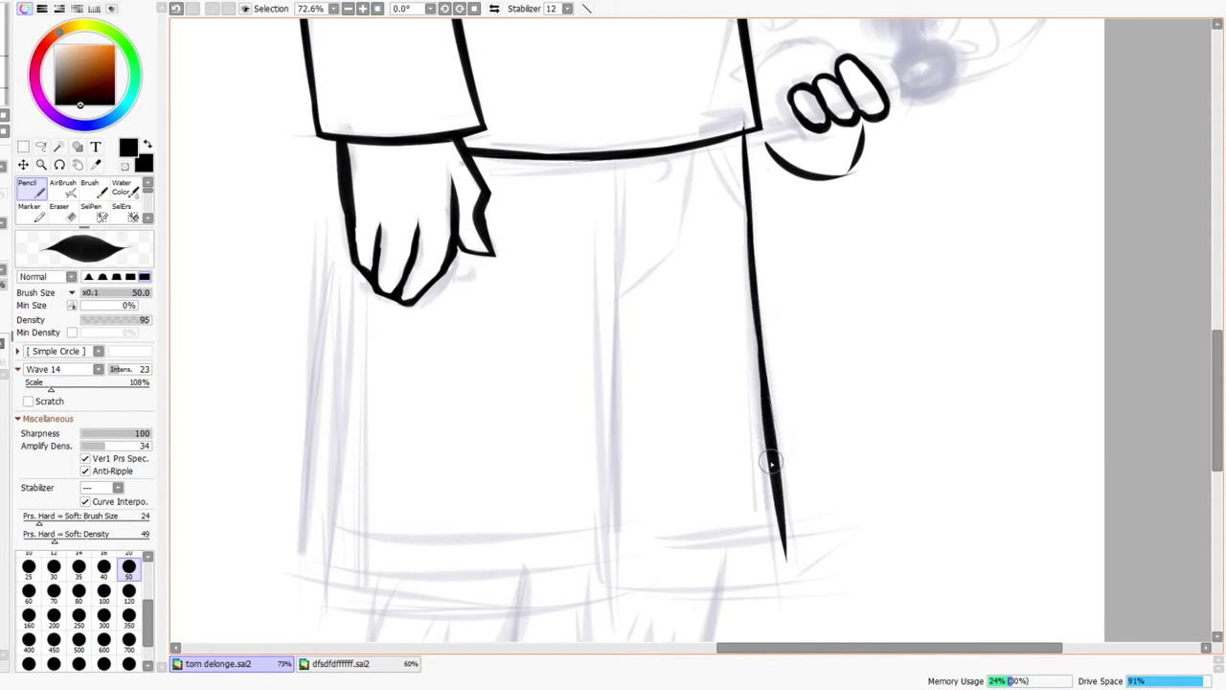
drag(771, 463, 793, 634)
key(ctrl+z)
- Erase the upper end of the shorts' edge line where it pokes above the shirt hem
key(ctrl+space)
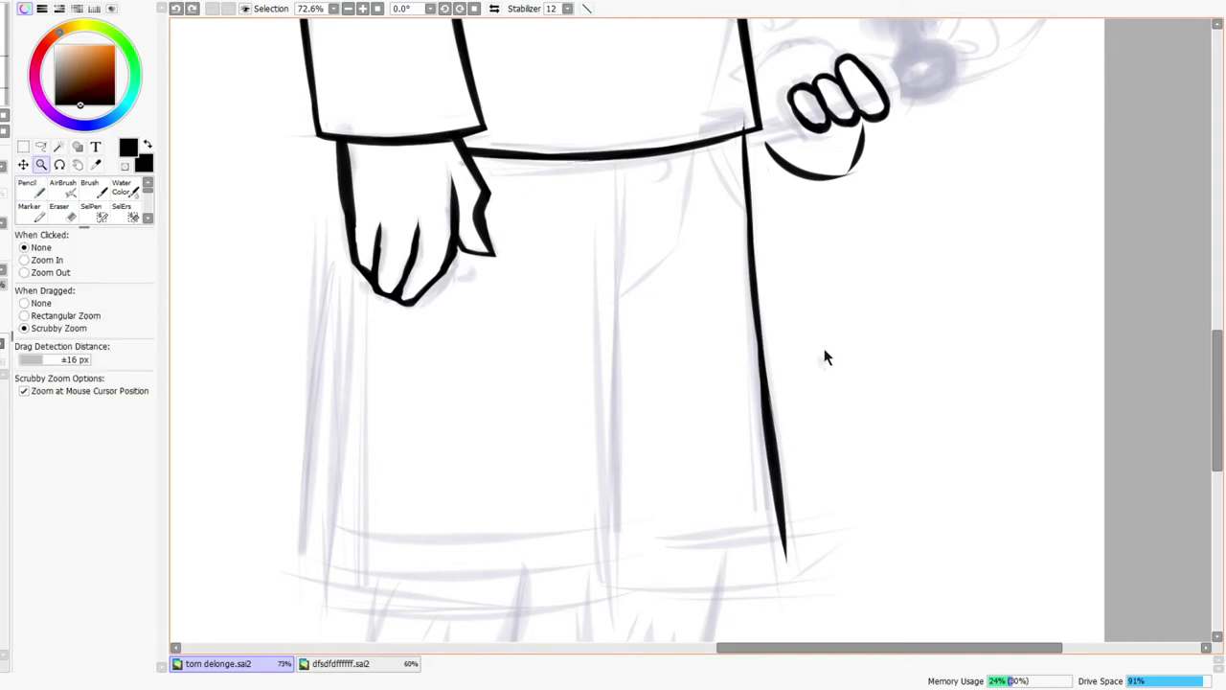
drag(812, 351, 740, 234)
drag(820, 281, 866, 251)
key(e)
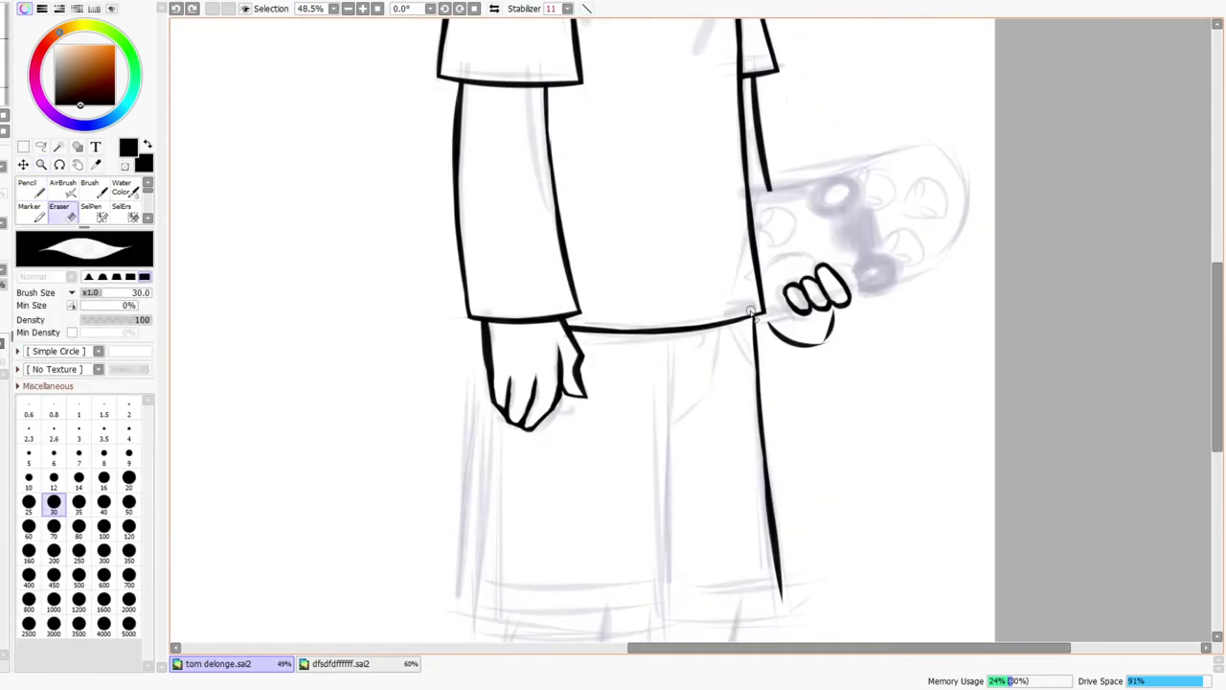
drag(753, 304, 759, 310)
key(ctrl+space)
drag(798, 288, 802, 308)
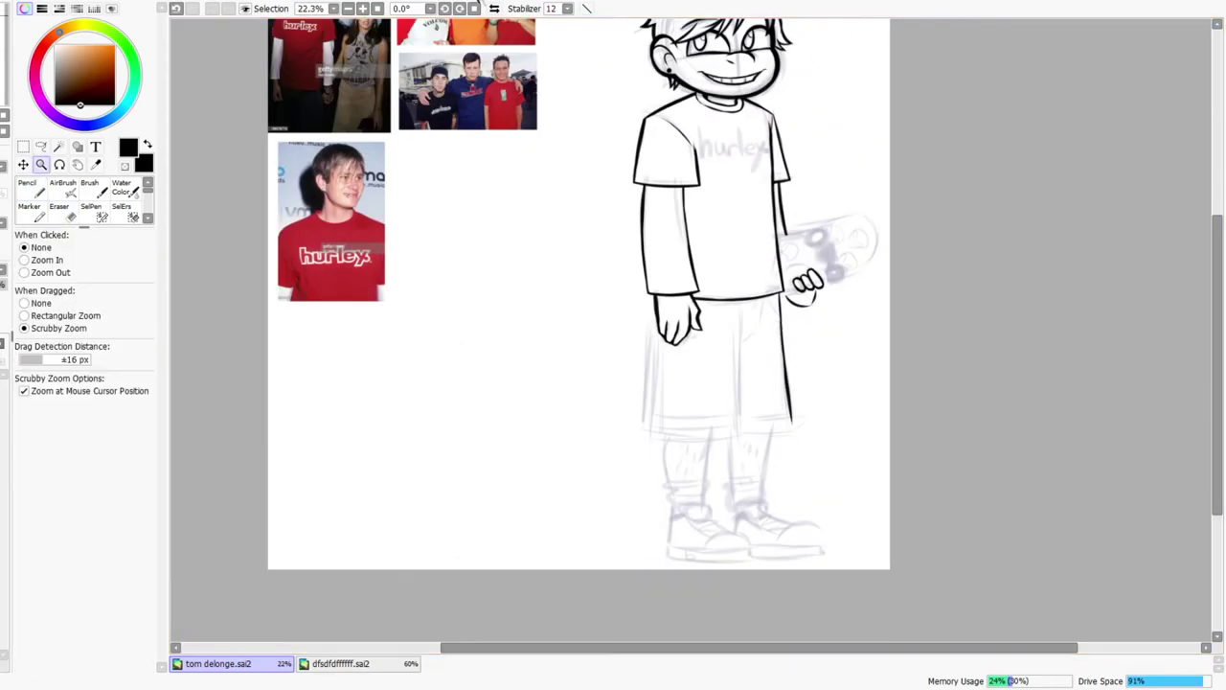
- Mirror the view and ink the upper part of the shorts' outer edge below the hanging hand's sleeve cuff
click(495, 9)
drag(632, 333, 619, 329)
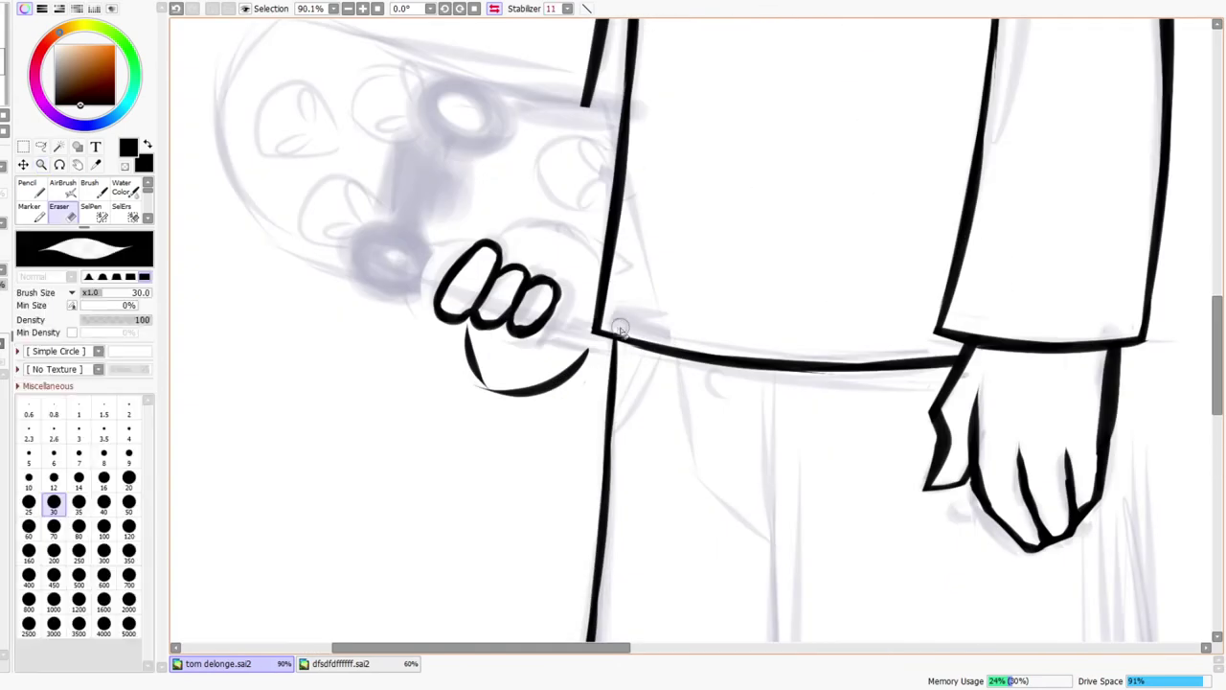
drag(760, 609, 659, 335)
drag(943, 331, 905, 378)
mouse_move(1046, 283)
mouse_down()
mouse_move(1018, 459)
mouse_move(884, 268)
mouse_move(837, 290)
mouse_move(803, 245)
mouse_move(815, 370)
mouse_up()
drag(802, 233, 818, 387)
key(ctrl+z)
drag(800, 238, 813, 392)
drag(805, 300, 822, 464)
- Continue the shorts' outer edge on the hanging-hand side downward with overlapping strokes until it passes the sketched hem
drag(834, 338, 828, 294)
drag(807, 343, 822, 480)
key(ctrl+z)
drag(808, 341, 820, 507)
key(ctrl+z)
drag(807, 375, 834, 555)
drag(810, 422, 837, 602)
drag(818, 464, 842, 640)
key(ctrl+space)
drag(848, 506, 837, 492)
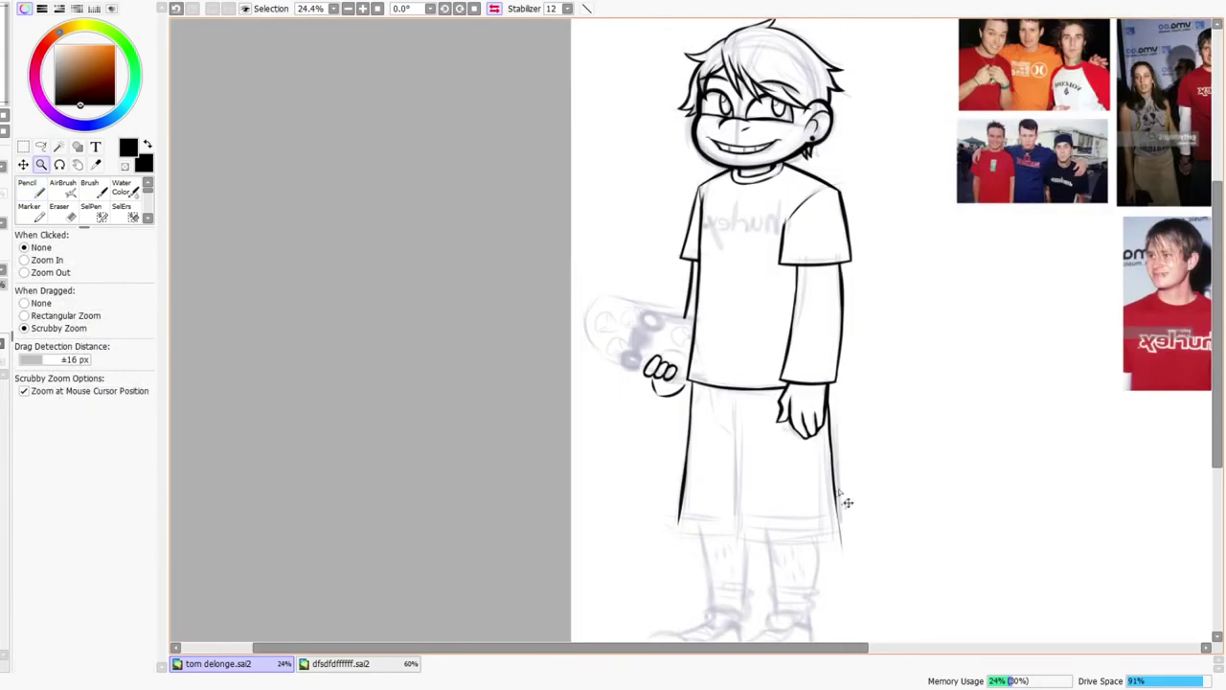
- Return to the unmirrored view and thicken the shorts' outer edge beside the hanging hand
key(h)
drag(523, 402, 616, 302)
key(n)
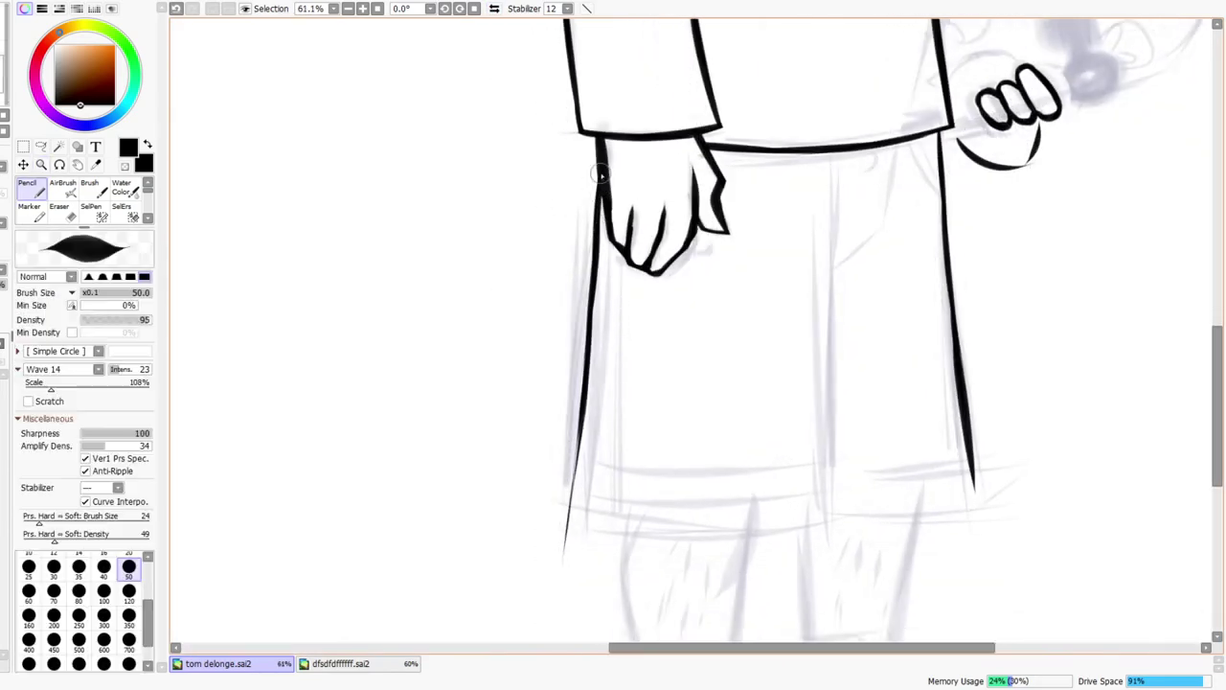
drag(596, 211, 593, 289)
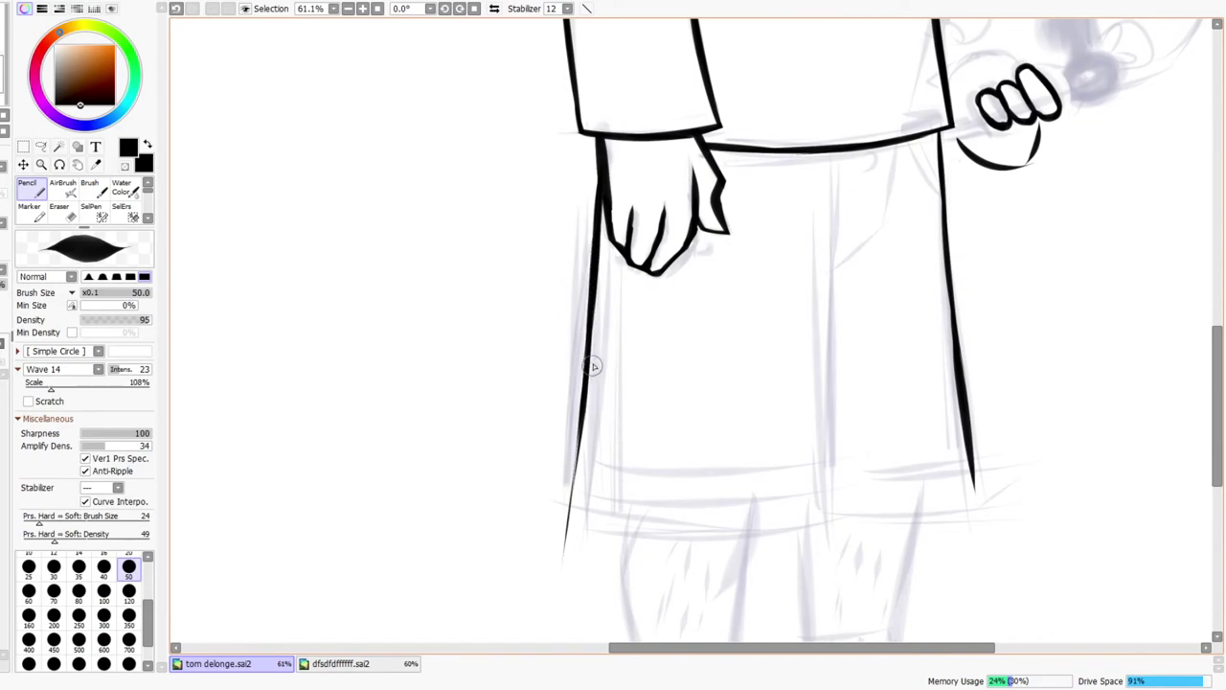
- Thicken the thin lower end of the shorts' outer edge on the hanging-hand side, carrying it just past the hem
key(ctrl+space)
mouse_move(730, 490)
mouse_down()
mouse_move(716, 518)
mouse_move(710, 428)
mouse_up()
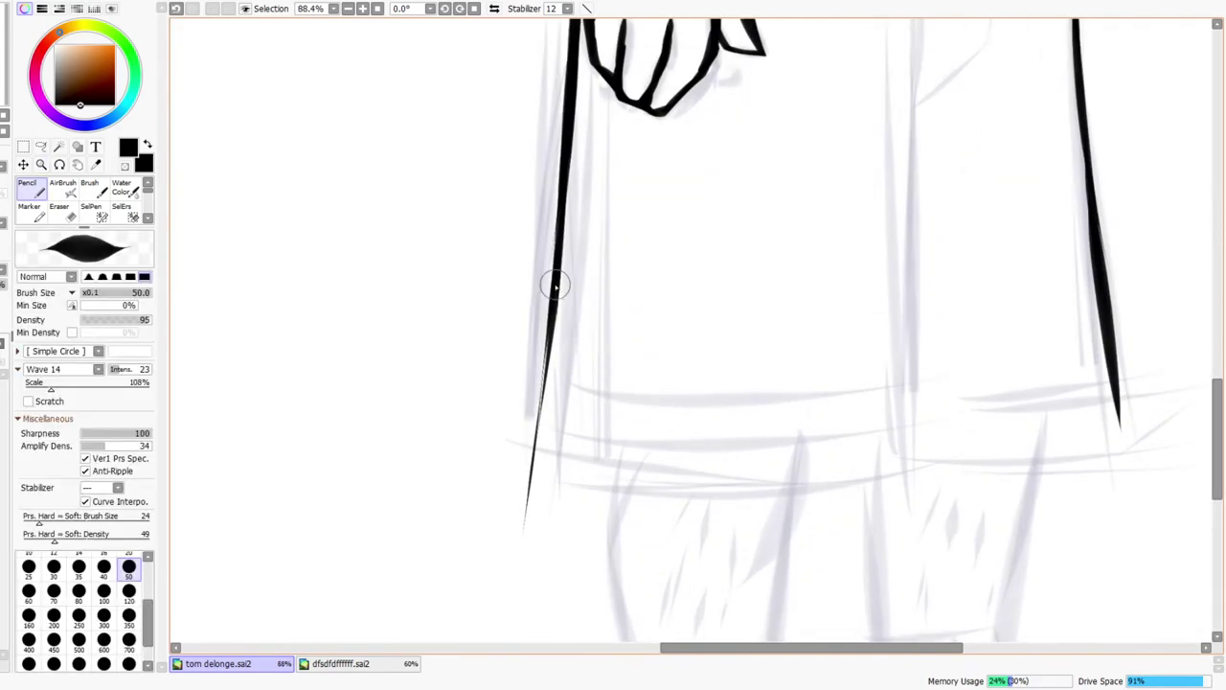
drag(556, 285, 555, 469)
key(ctrl+z)
drag(564, 279, 526, 569)
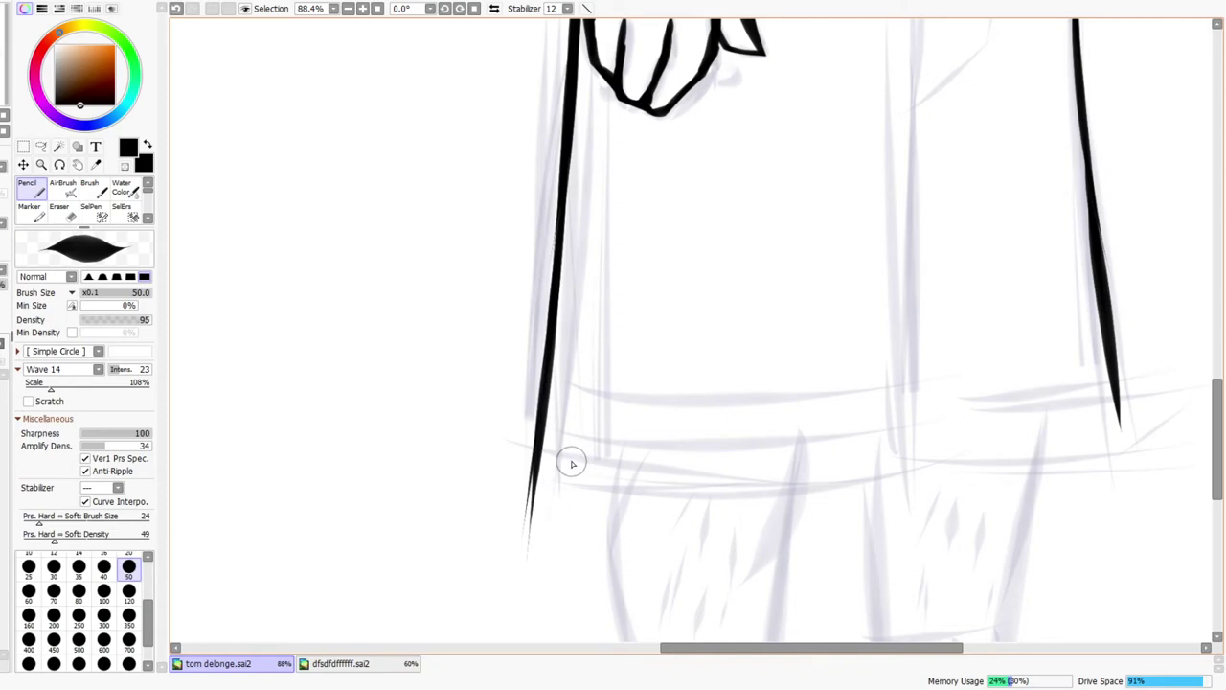
key(ctrl+z)
drag(554, 308, 547, 523)
key(ctrl+z)
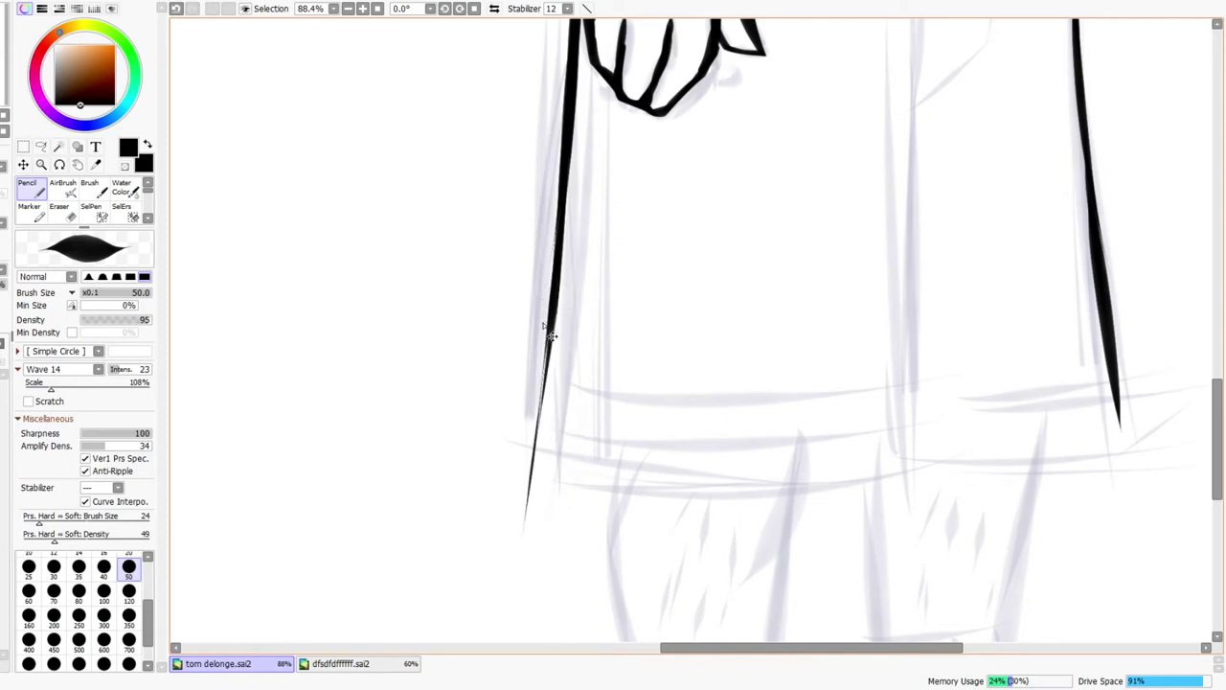
drag(554, 287, 528, 546)
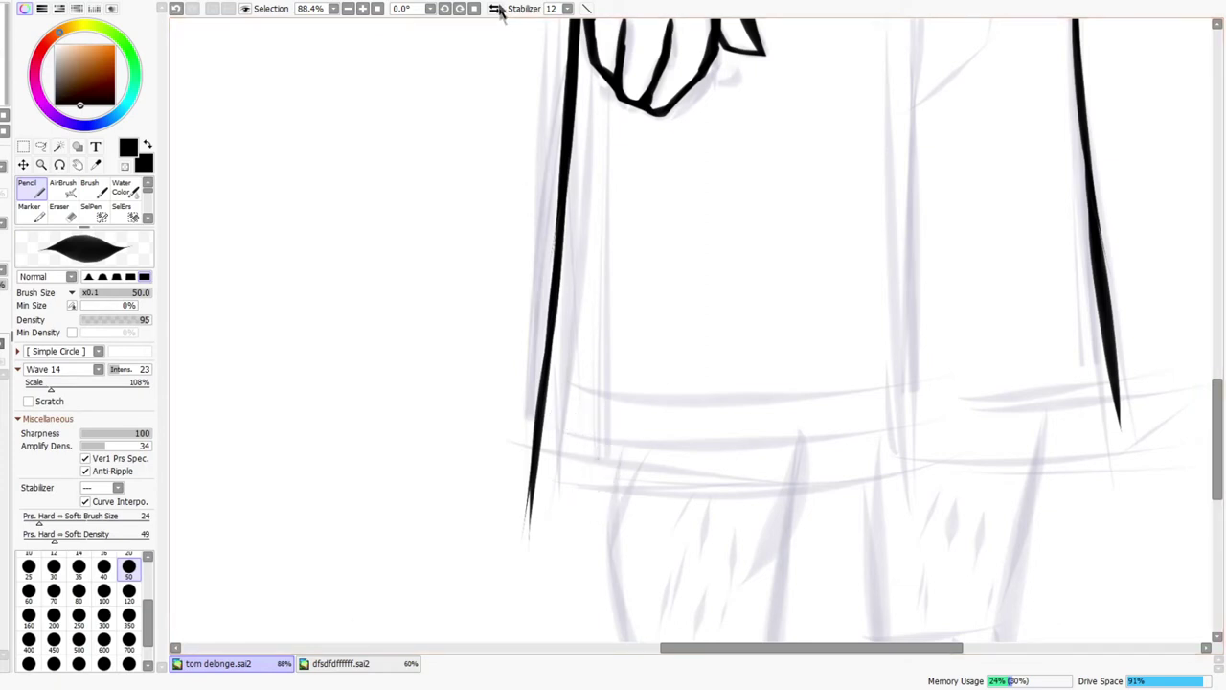
- Mirror the view and ink the curved bottom hem of the shorts leg on the hanging-hand side
key(h)
drag(466, 484, 991, 412)
key(ctrl+z)
drag(463, 468, 946, 433)
drag(597, 241, 613, 419)
drag(625, 370, 614, 454)
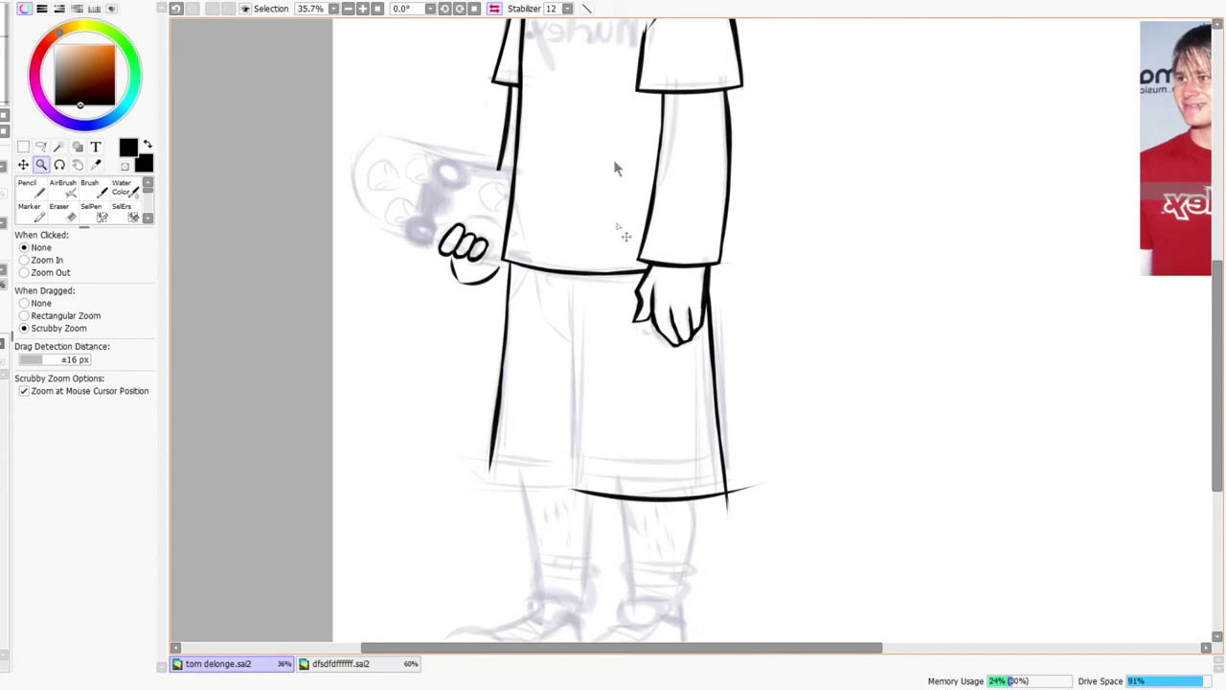
- Return to the unmirrored view and ink the vertical line separating the two shorts legs, down past the hem
key(h)
scroll(786, 355, up, 4)
drag(783, 301, 785, 655)
drag(841, 576, 826, 531)
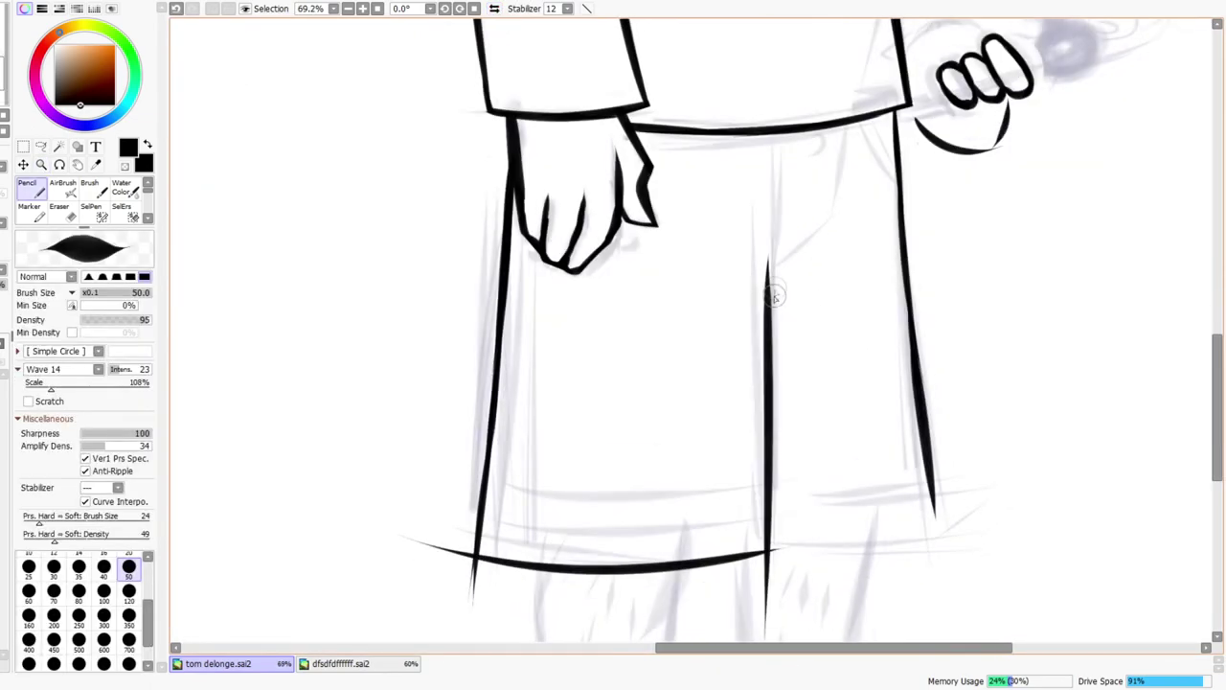
key(ctrl+space)
scroll(781, 297, down, 6)
scroll(805, 352, up, 6)
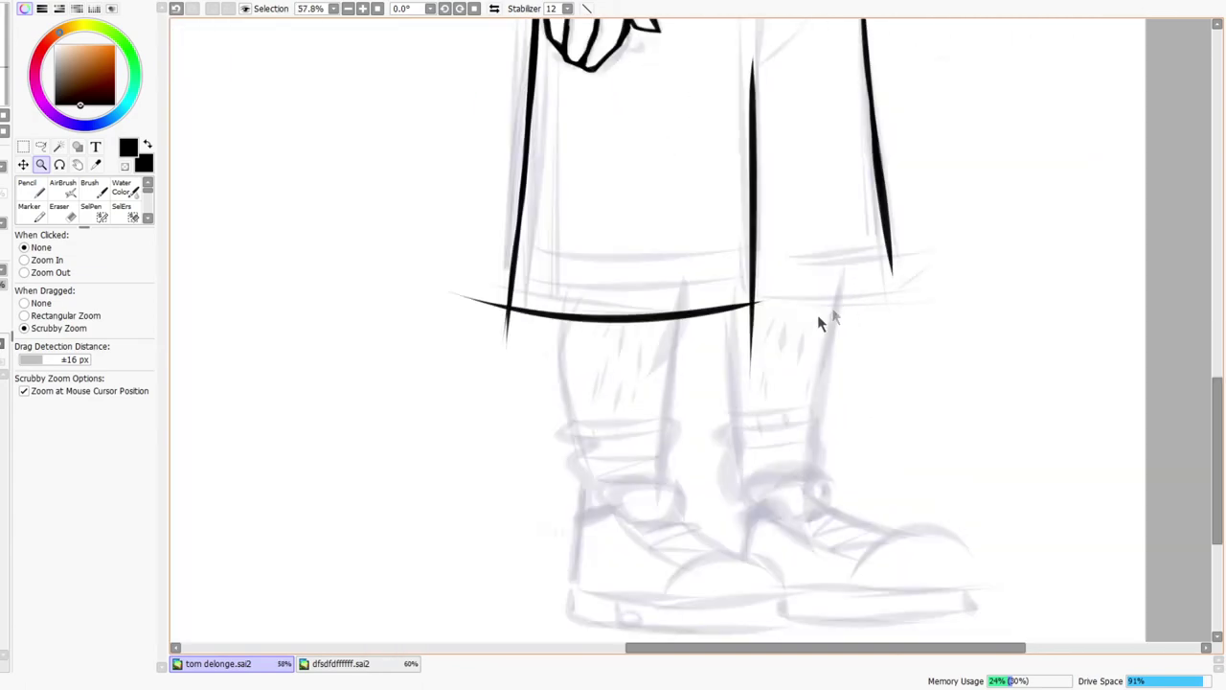
- Erase the end of the line between the shorts legs where it extends below the hem
key(e)
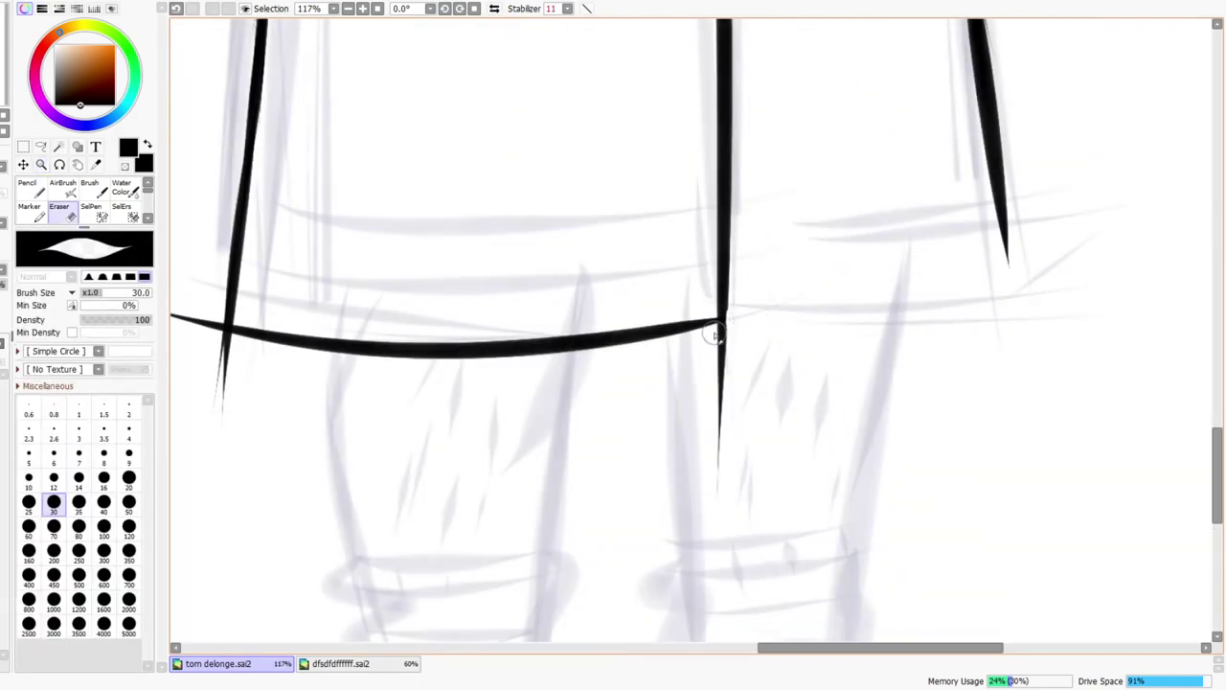
mouse_move(726, 338)
mouse_down()
mouse_move(723, 369)
mouse_move(727, 323)
mouse_up()
key(n)
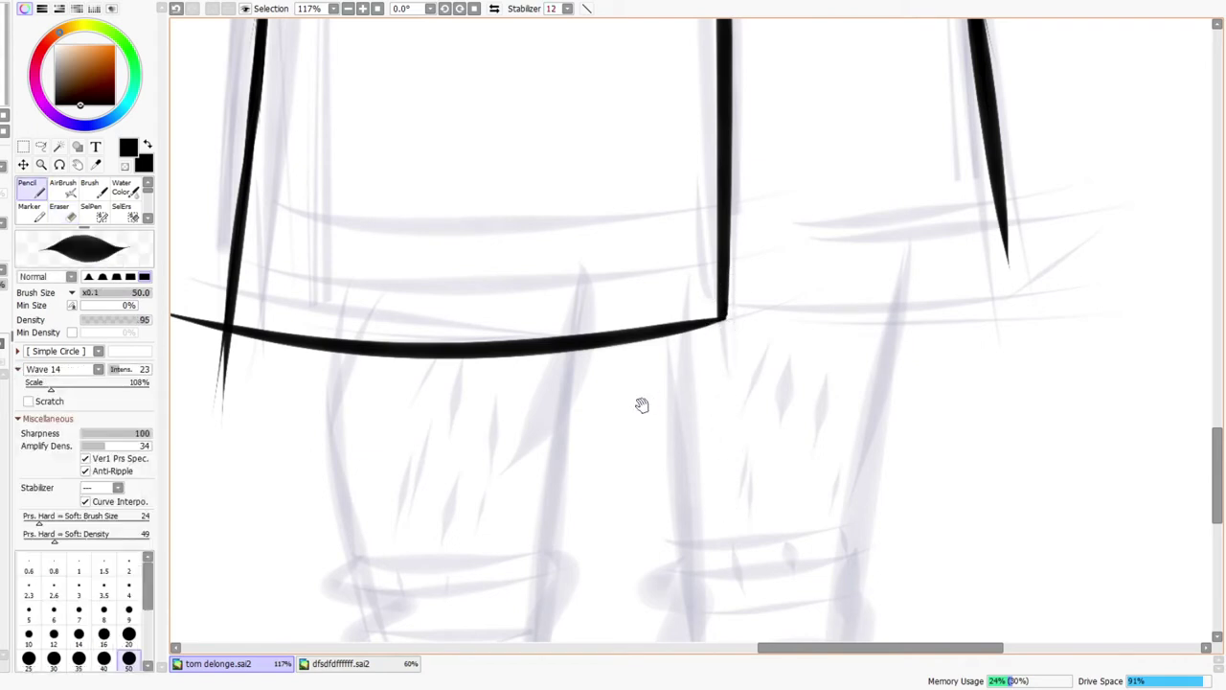
drag(642, 405, 902, 462)
drag(635, 451, 696, 463)
- Erase the stray line ends at the shorts' outer hem corner on the hanging-hand side and smooth the corner's underside
key(e)
mouse_move(405, 356)
mouse_down()
mouse_move(495, 386)
mouse_move(517, 421)
mouse_move(530, 419)
mouse_up()
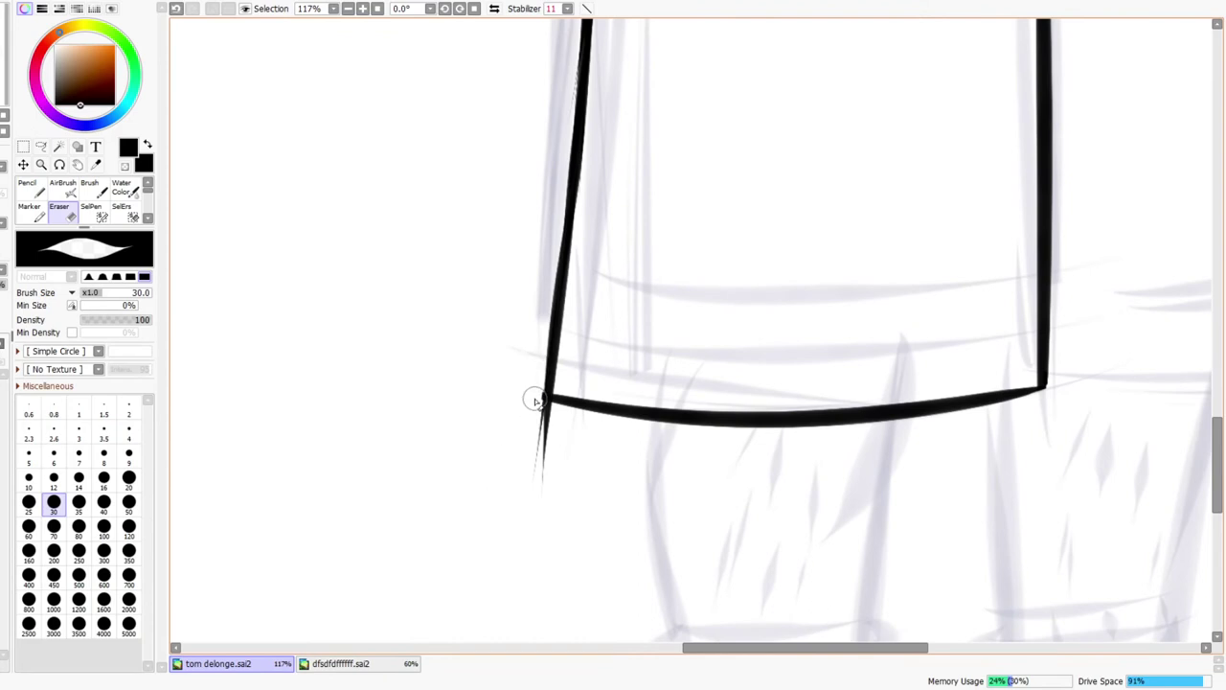
mouse_move(533, 404)
mouse_down()
mouse_move(555, 409)
mouse_move(539, 451)
mouse_move(576, 406)
mouse_move(621, 388)
mouse_up()
key(n)
key(e)
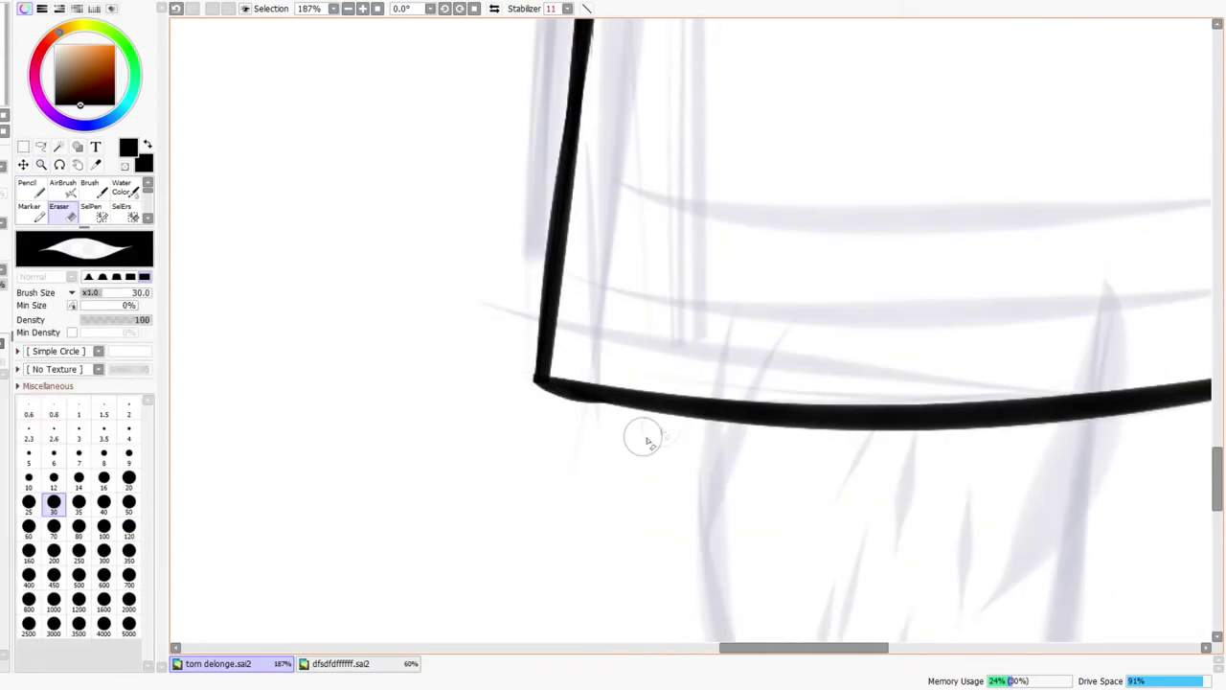
drag(525, 376, 668, 380)
key(ctrl+z)
drag(519, 386, 665, 410)
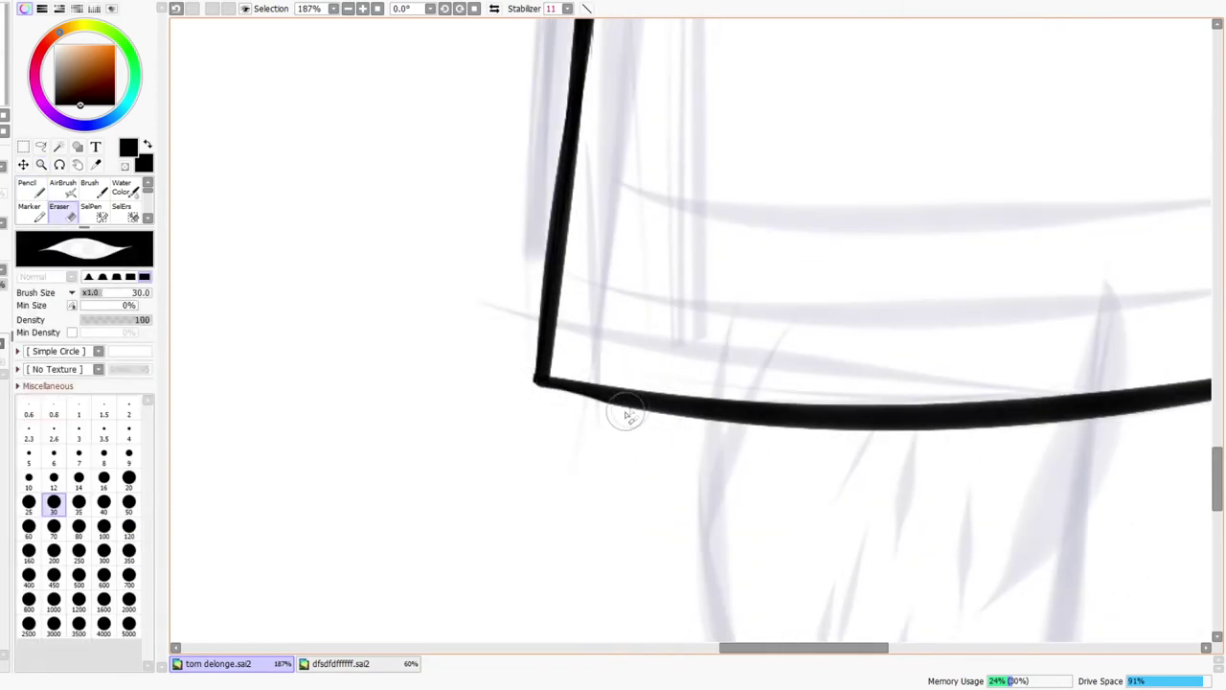
key(ctrl+space)
drag(670, 358, 774, 297)
drag(776, 342, 746, 360)
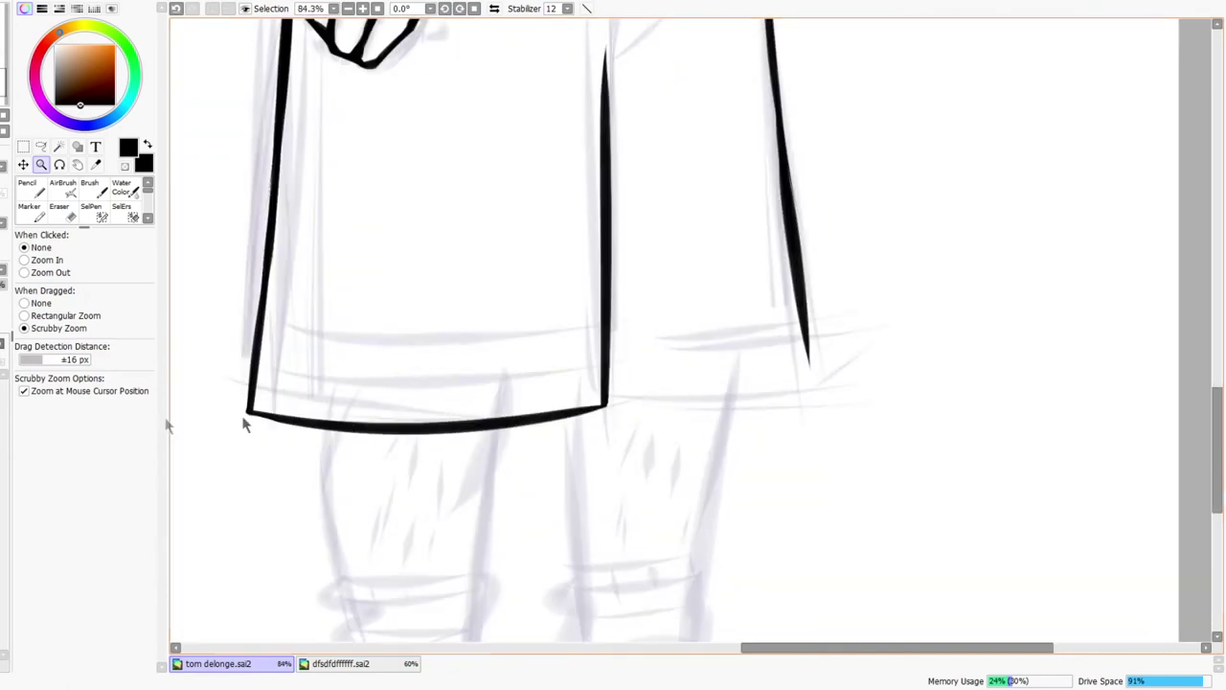
- Ink the bottom hem of the shorts leg on the skateboard side and extend its outer edge to meet it
key(n)
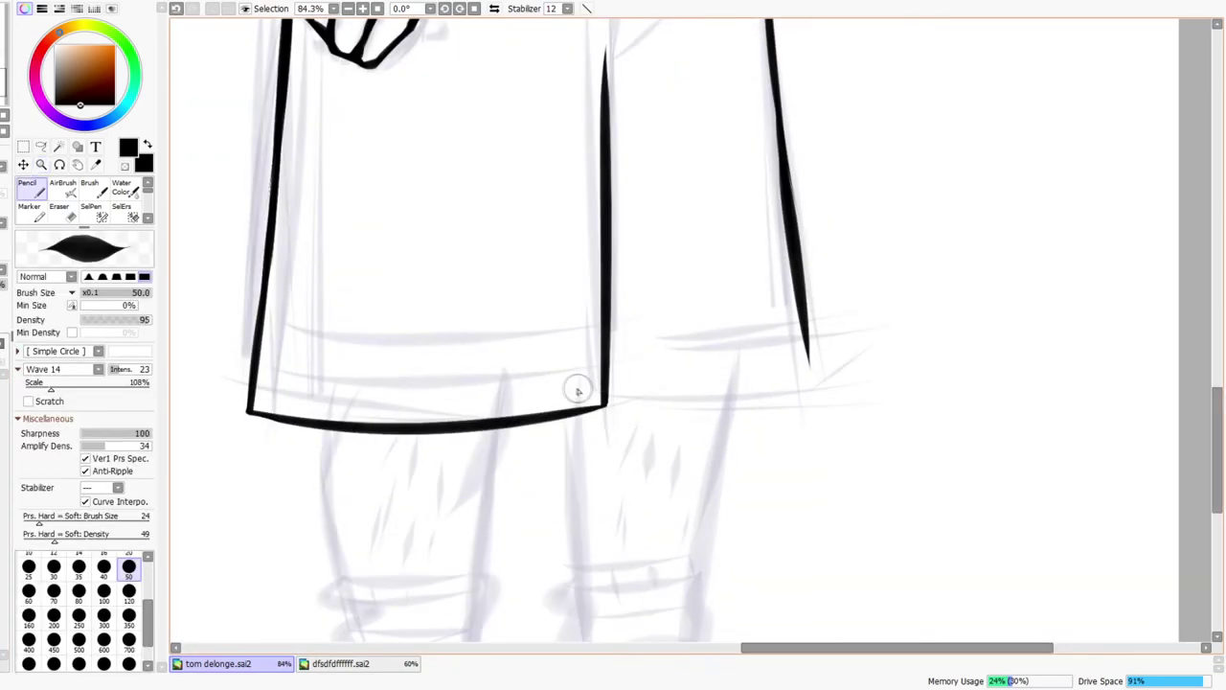
drag(579, 387, 876, 396)
drag(795, 287, 814, 437)
- Erase the overshooting line ends at both corners of the skateboard-side leg's hem
key(e)
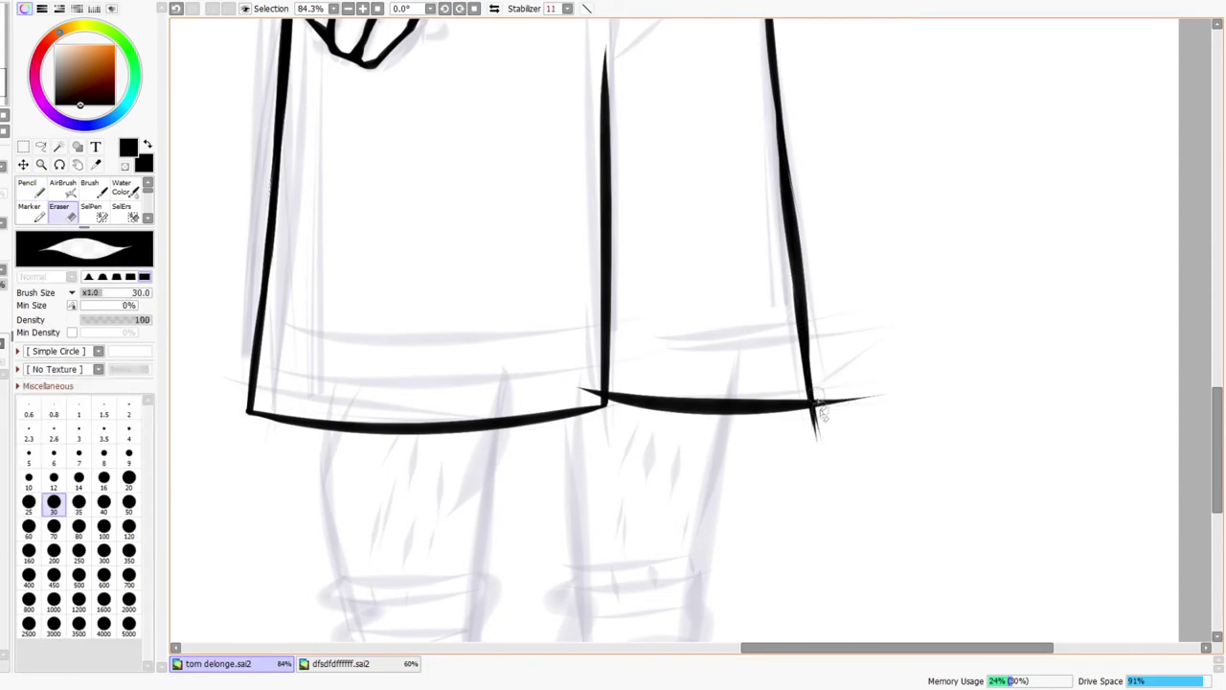
drag(820, 401, 881, 394)
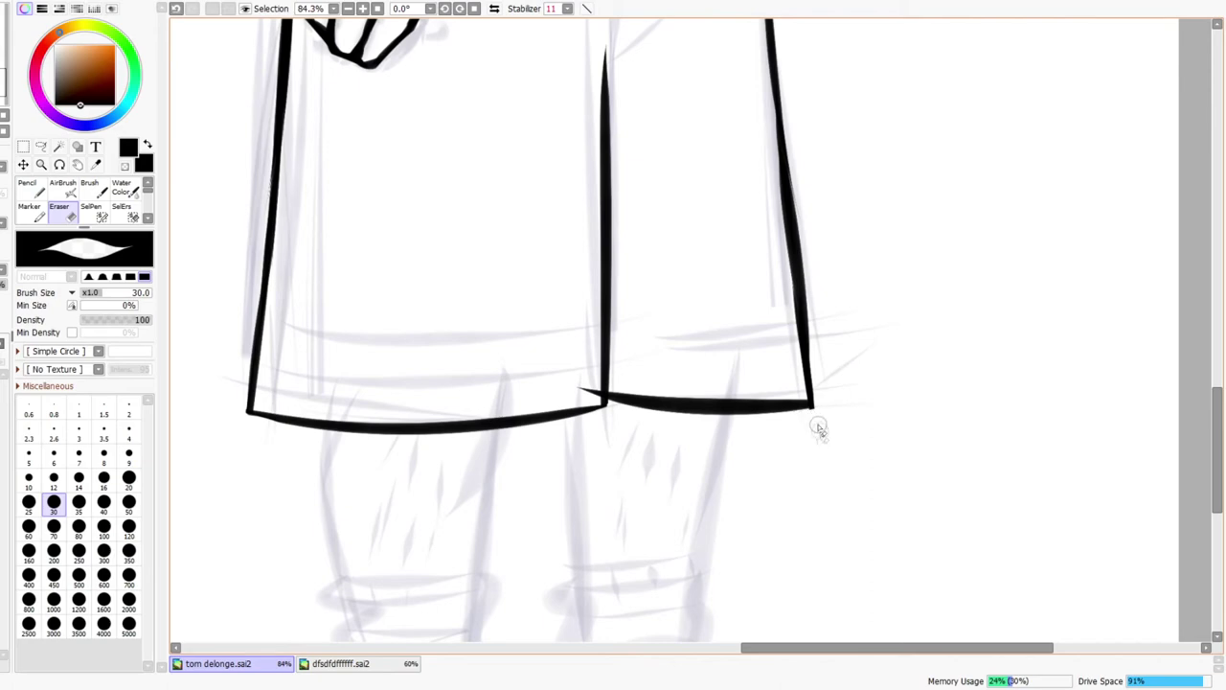
drag(581, 385, 599, 410)
key(ctrl+space)
drag(636, 336, 638, 267)
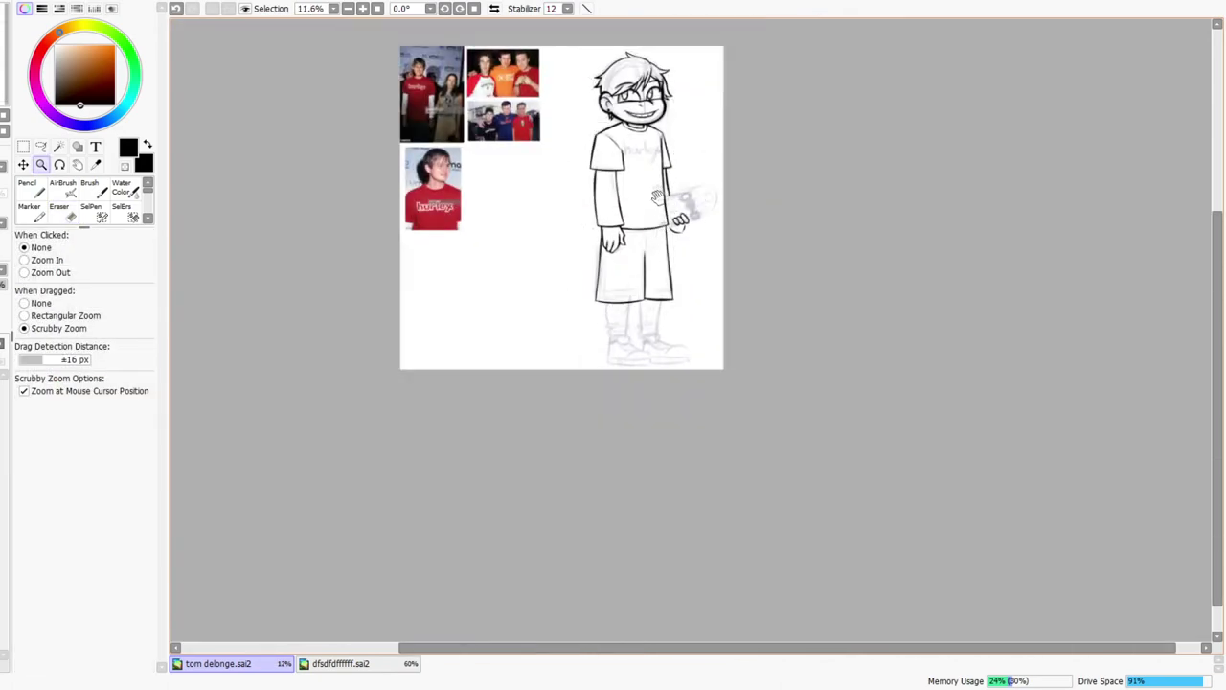
- Ink the shorts' fly as two vertical lines joined by a diagonal, with a small oval button below the shirt hem
drag(657, 191, 645, 212)
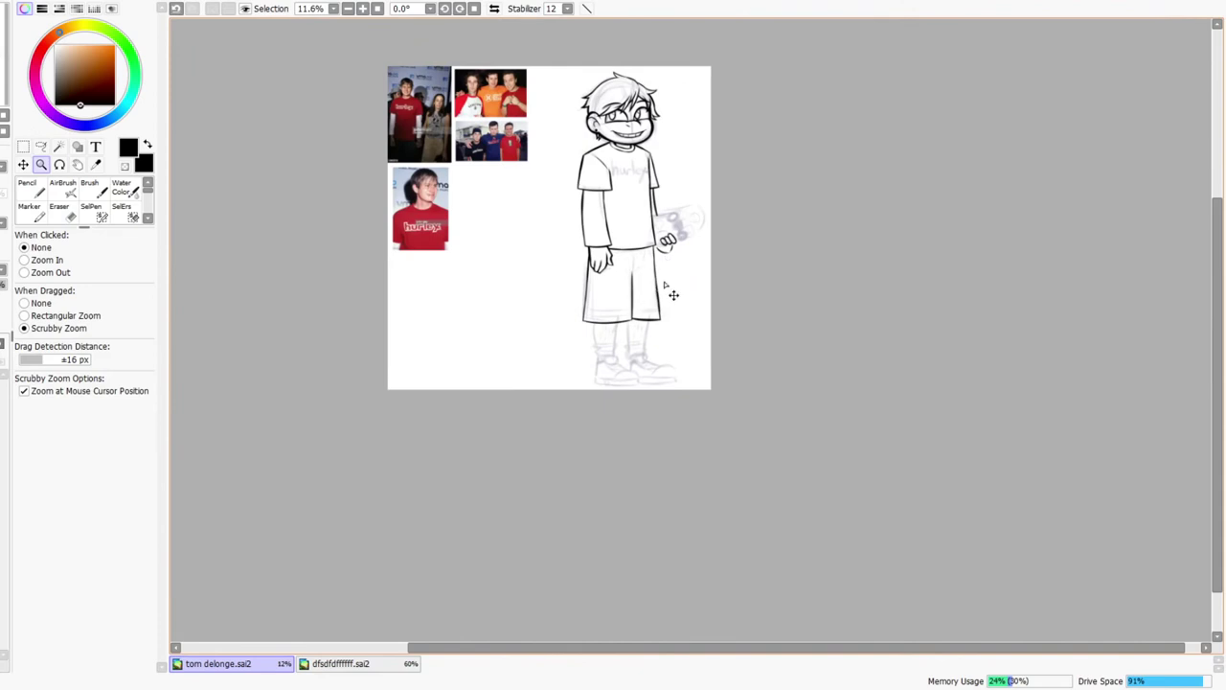
drag(689, 263, 700, 329)
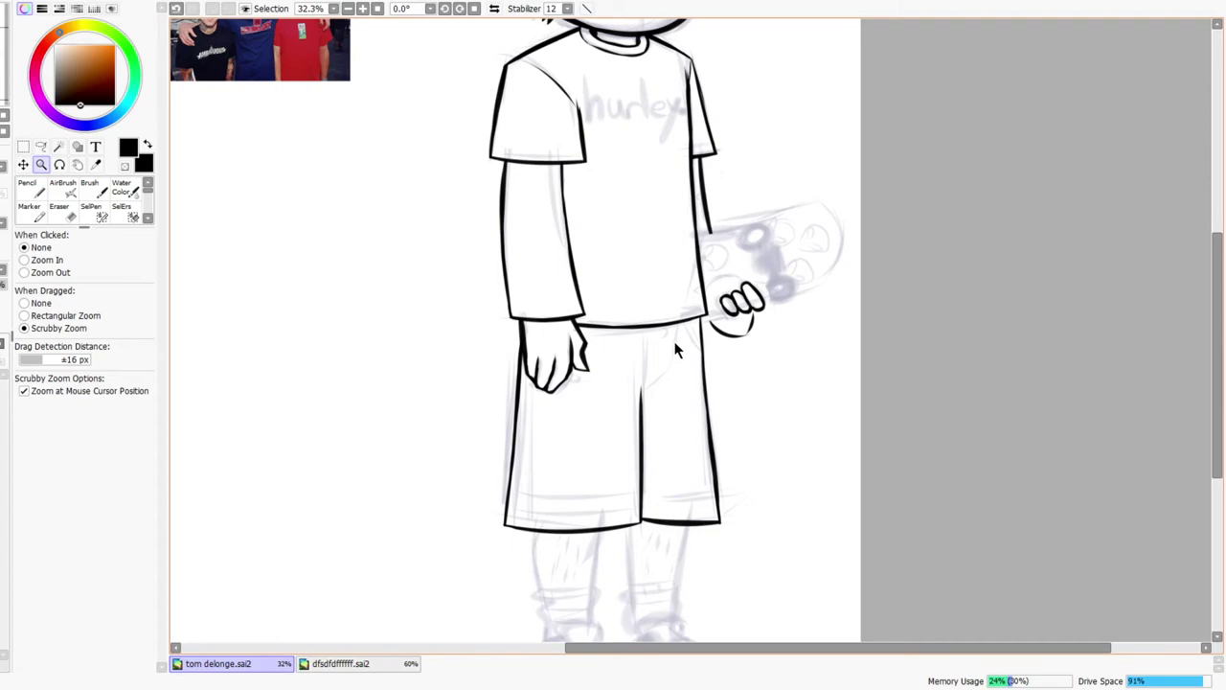
scroll(673, 352, up, 5)
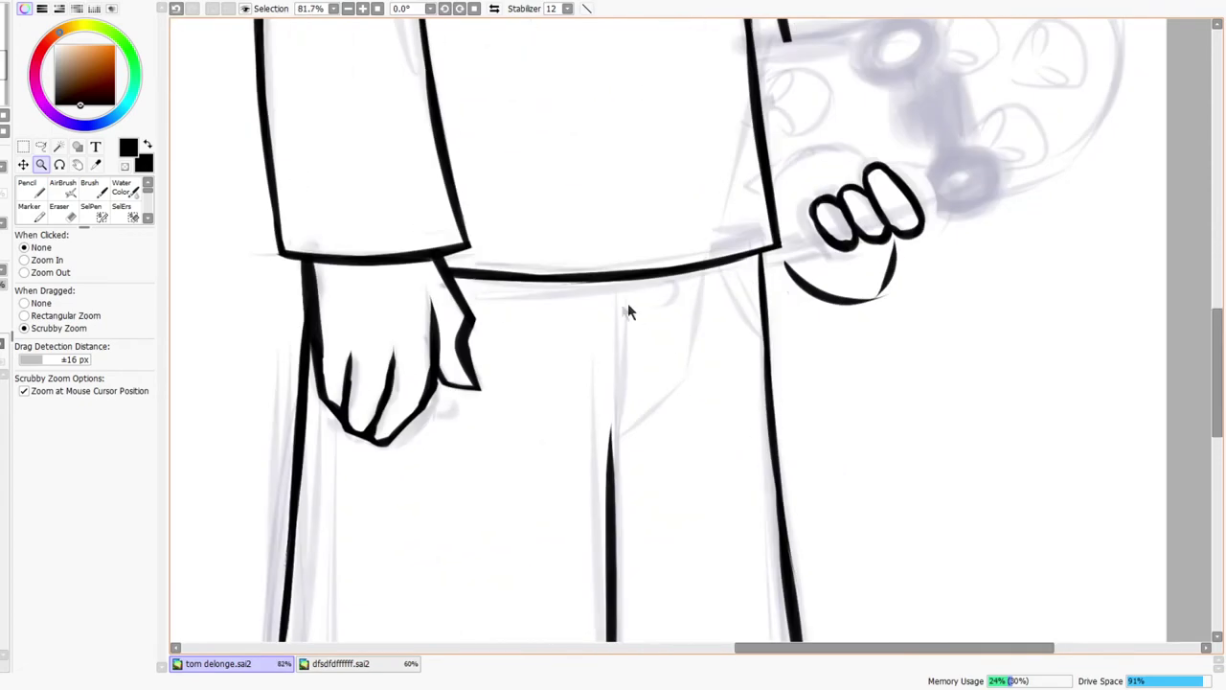
key(n)
mouse_move(608, 285)
mouse_down()
mouse_move(627, 407)
mouse_move(615, 458)
mouse_move(675, 403)
mouse_up()
drag(681, 284, 678, 402)
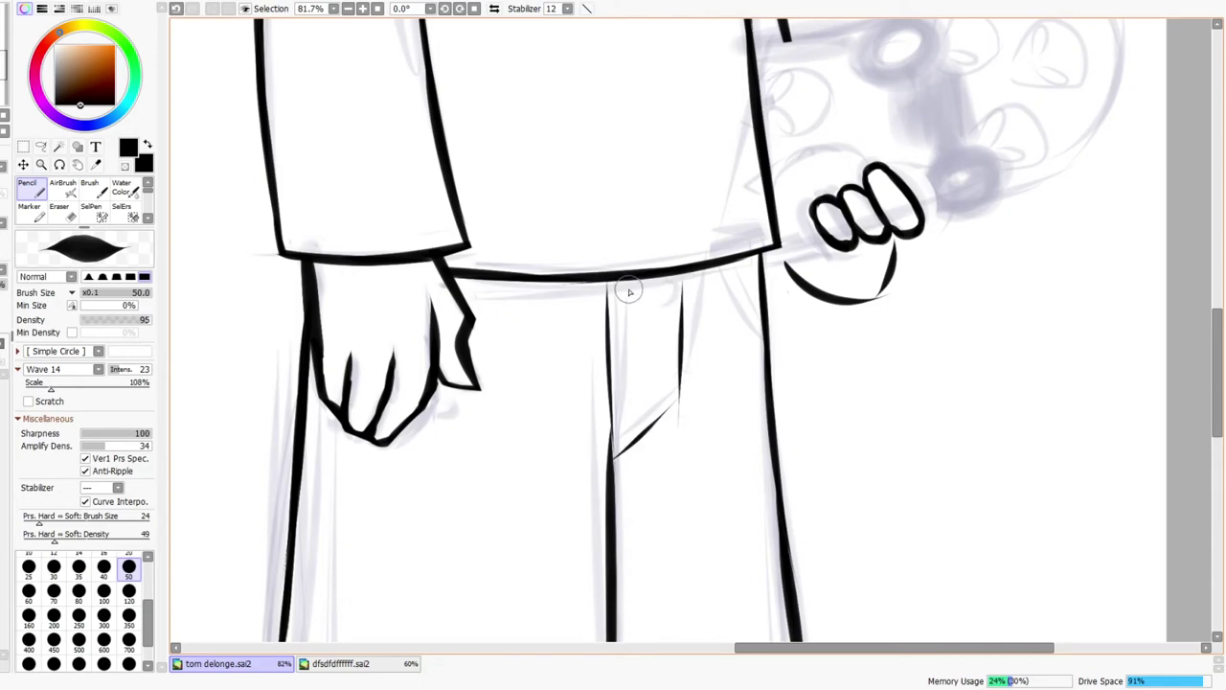
drag(631, 291, 677, 303)
- Ink the curved front pocket opening on the skateboard side of the shorts, from the shirt hem to the outer edge
key(z)
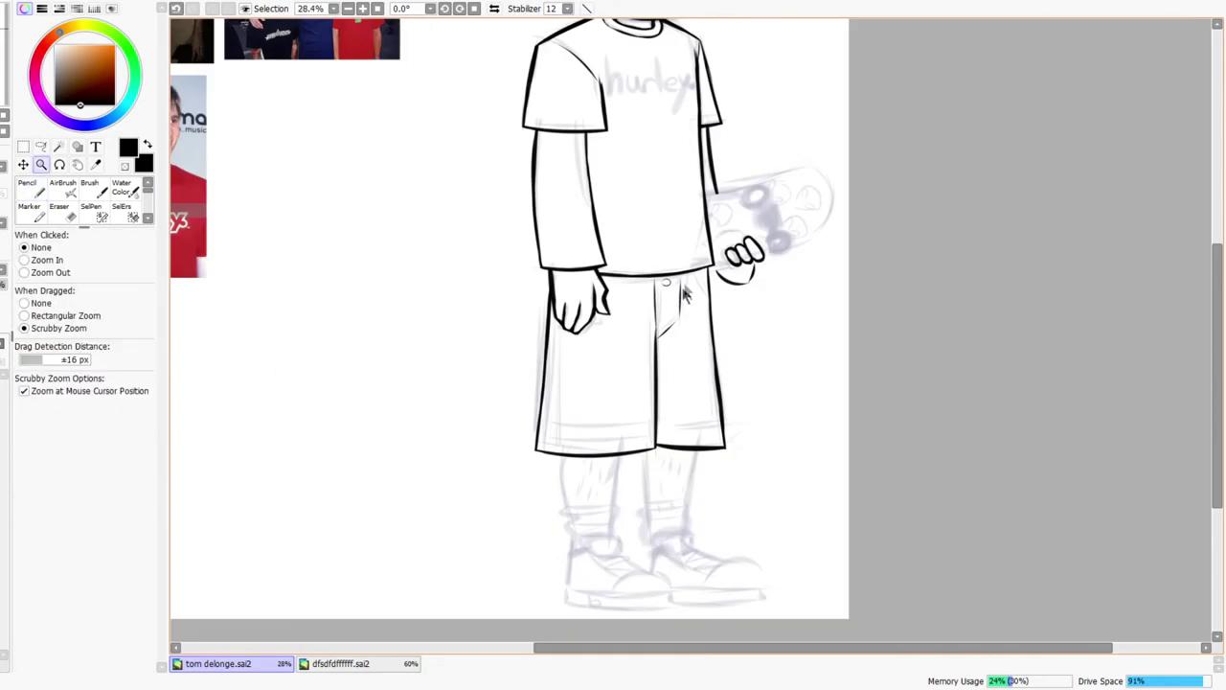
scroll(706, 281, up, 5)
key(n)
drag(693, 273, 709, 300)
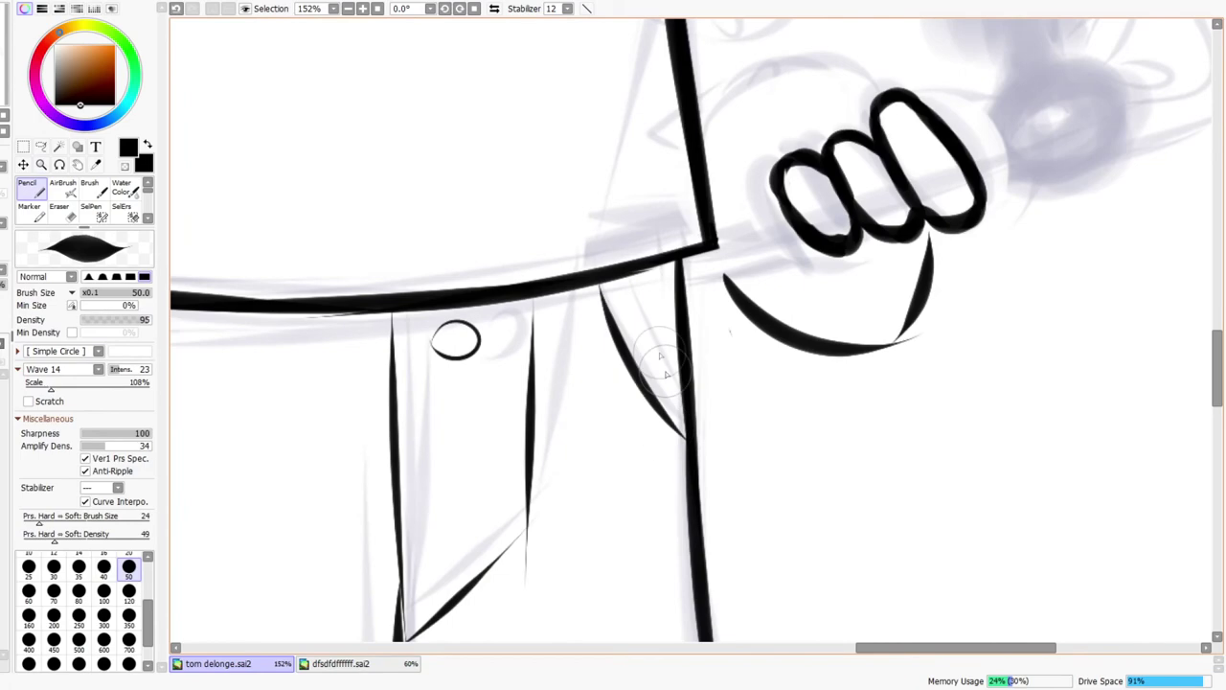
key(z)
scroll(694, 337, down, 5)
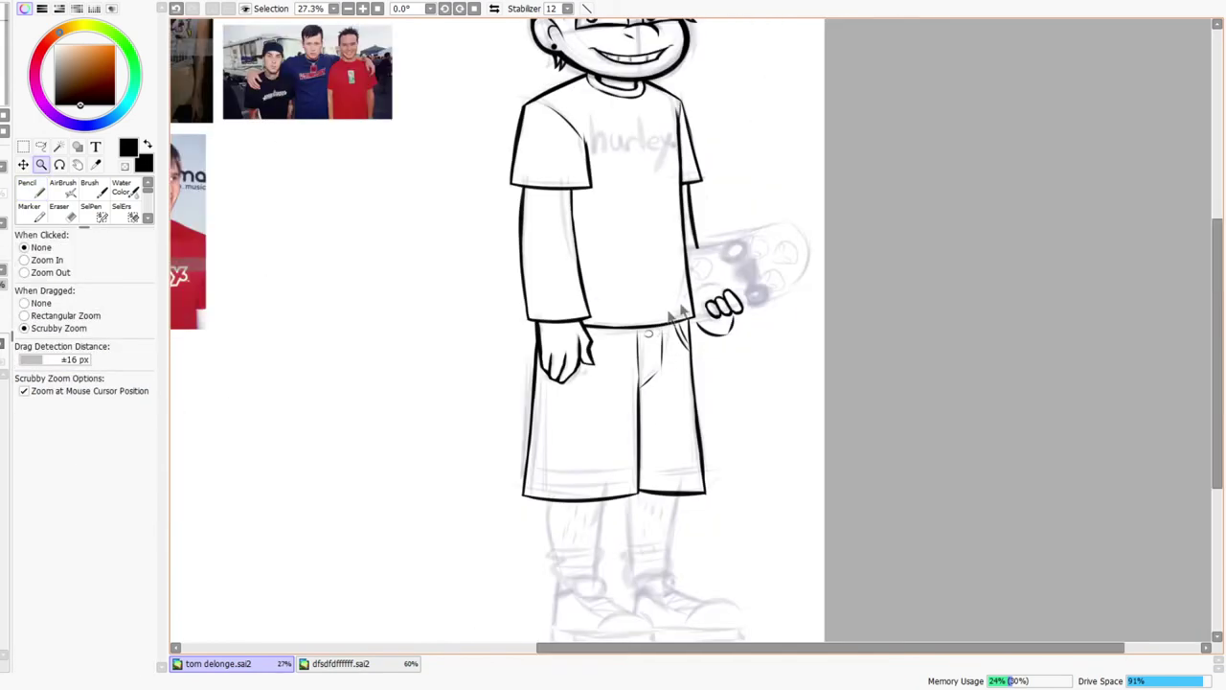
- Ink a thin waistband line just under the shirt hem, from the hanging hand toward the skateboard side
scroll(668, 317, up, 3)
scroll(615, 343, up, 2)
key(n)
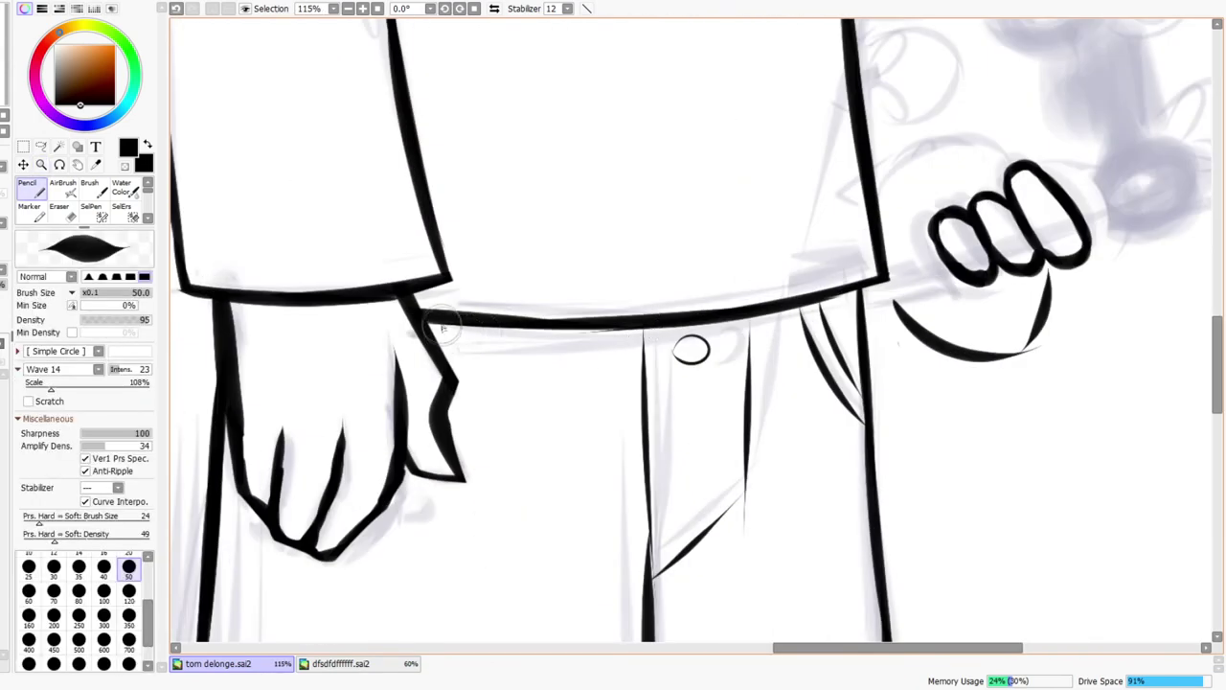
mouse_move(440, 341)
mouse_down()
mouse_move(690, 312)
mouse_move(666, 335)
mouse_move(846, 303)
mouse_move(911, 322)
mouse_up()
key(ctrl+space)
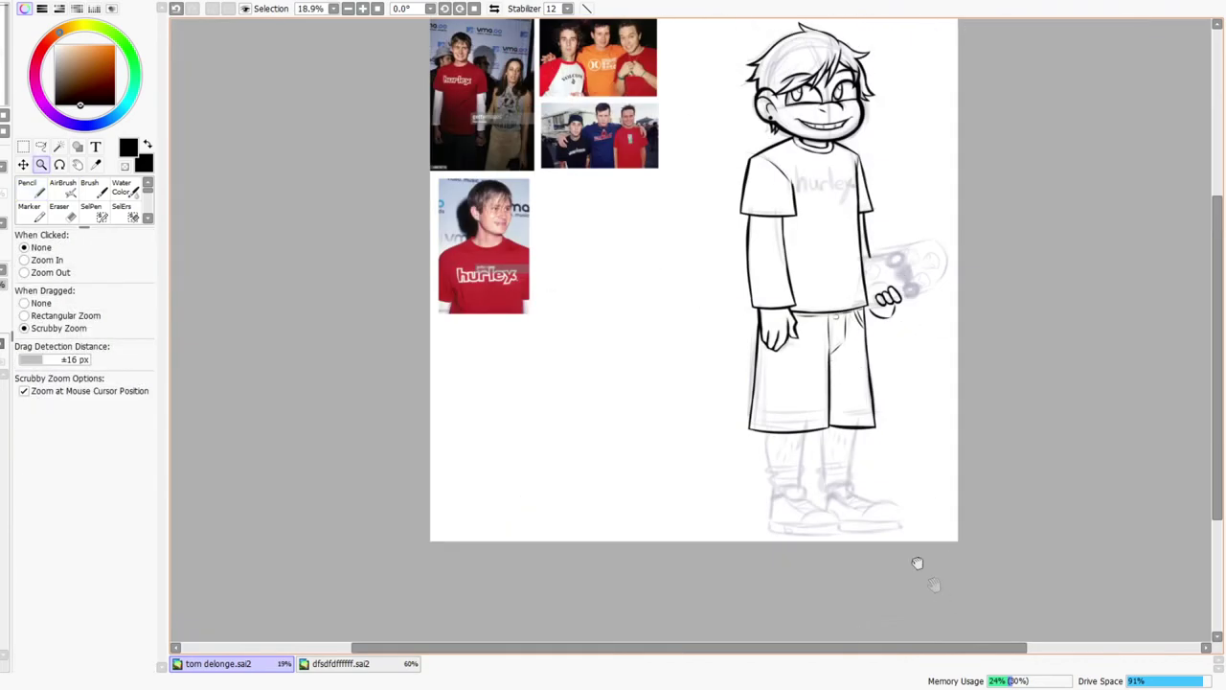
- Ink thin horizontal seam lines just above the bottom hem on both shorts legs
drag(934, 584, 911, 542)
scroll(768, 376, up, 4)
key(n)
drag(575, 404, 840, 387)
drag(732, 410, 1088, 379)
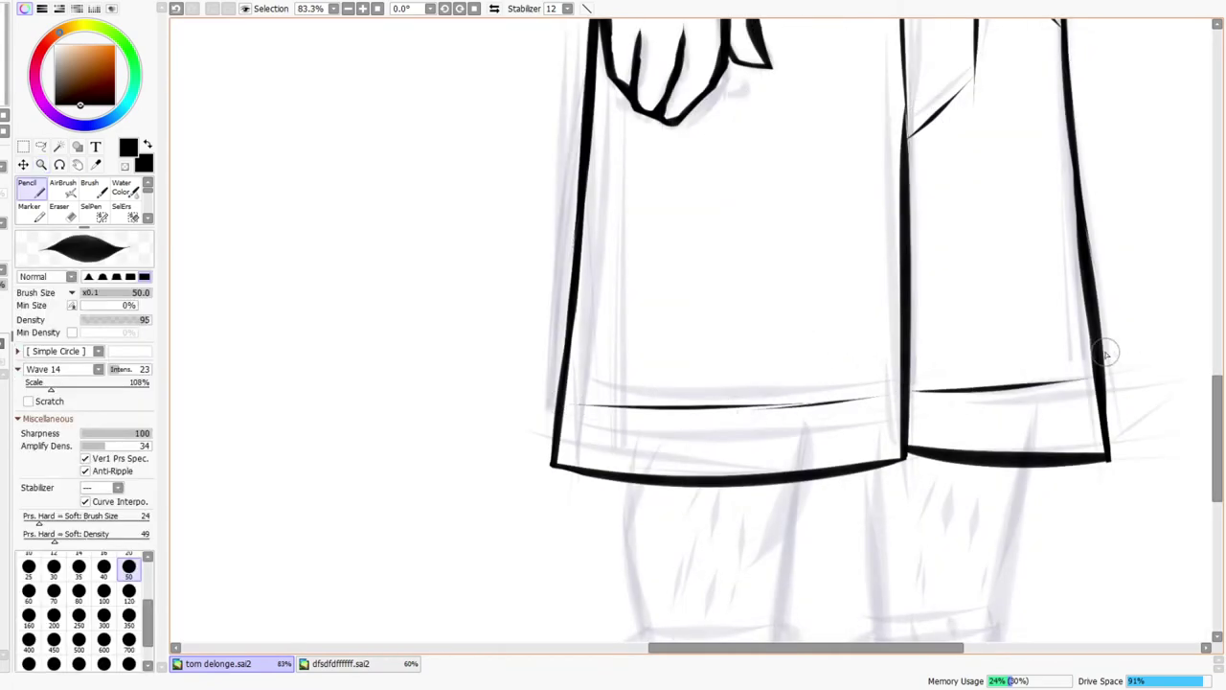
- Ink a thin vertical side seam on the shorts from beneath the hanging hand down to the hem seam
key(z)
scroll(1072, 360, down, 2)
scroll(815, 310, up, 2)
key(n)
drag(749, 239, 746, 498)
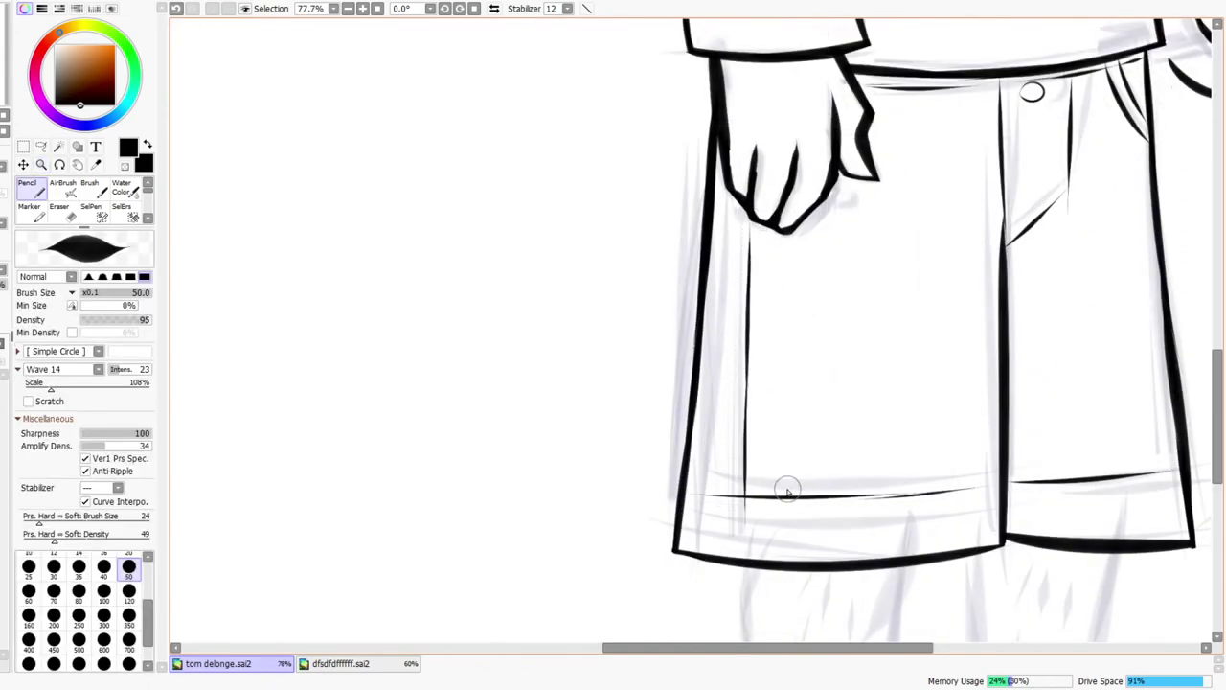
key(z)
scroll(815, 384, down, 5)
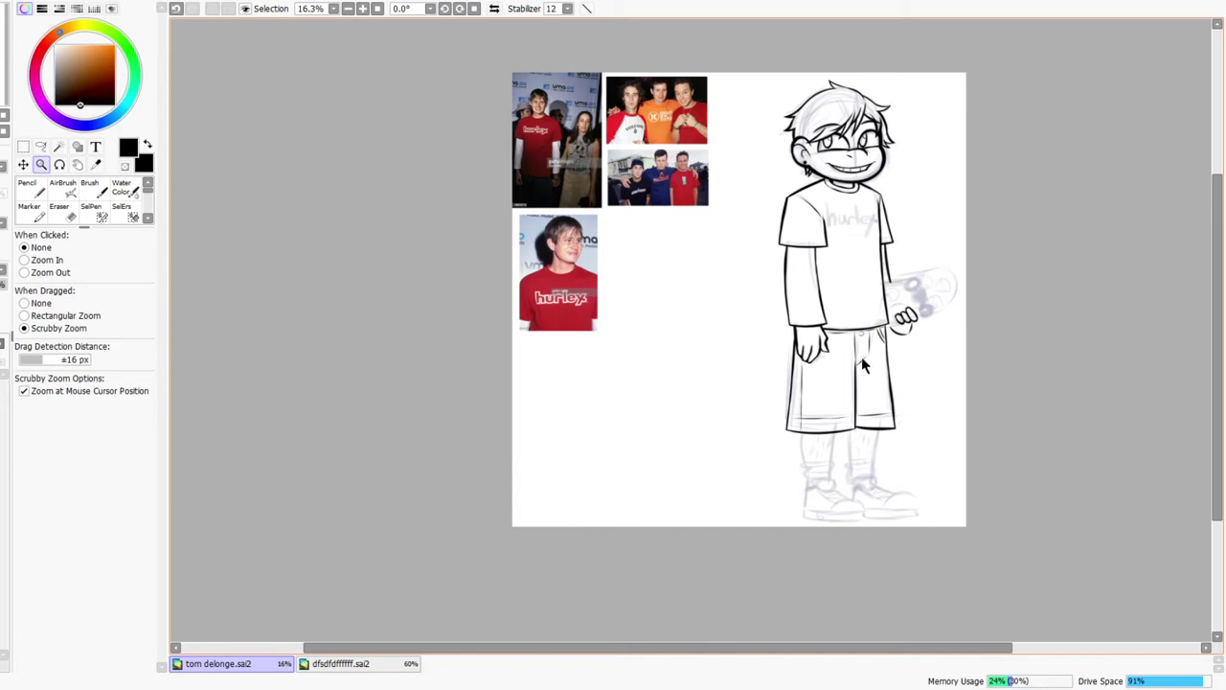
scroll(885, 467, up, 3)
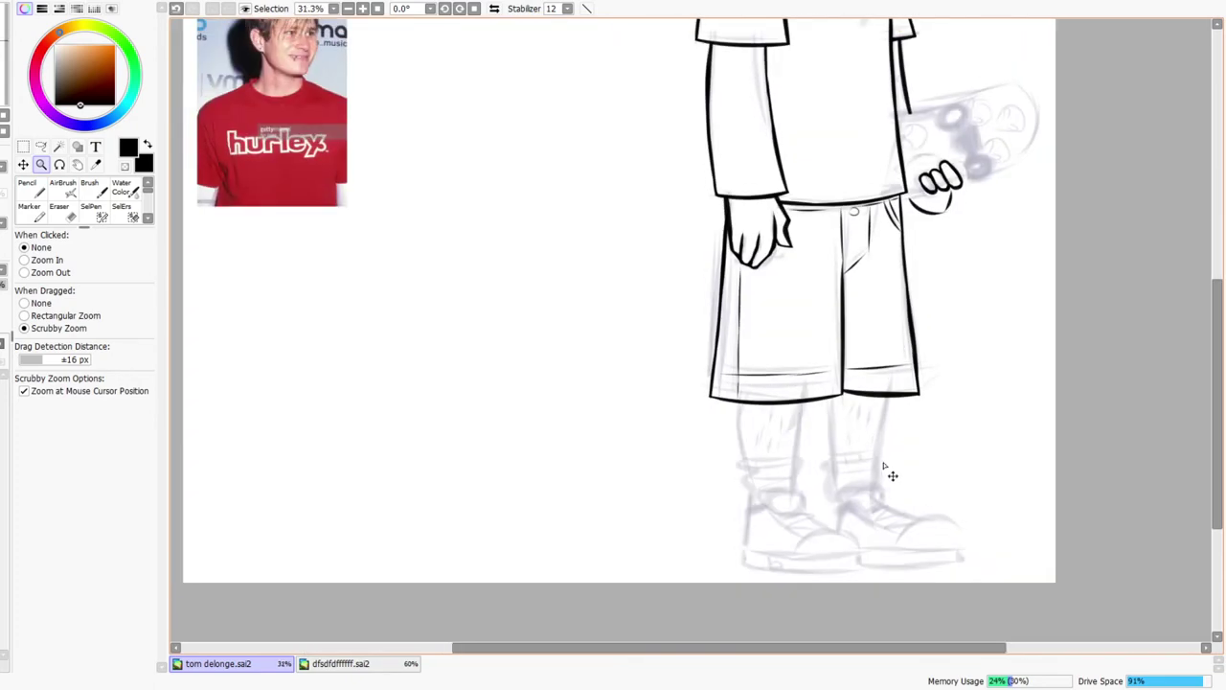
drag(881, 448, 843, 555)
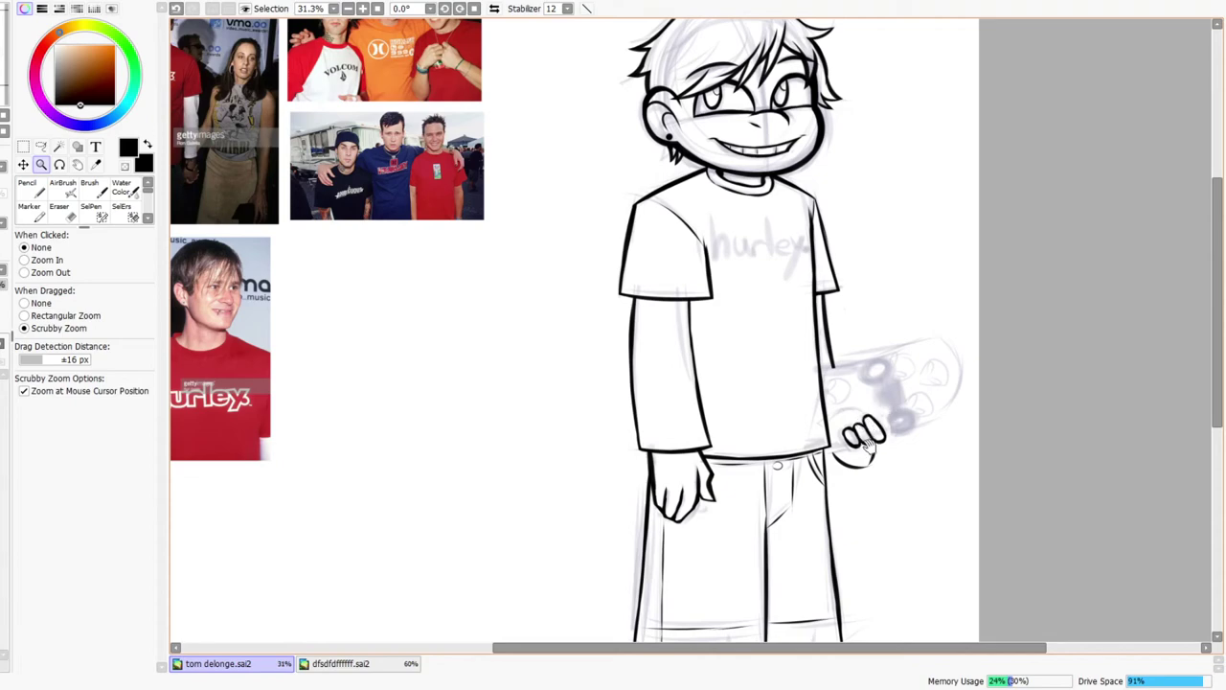
- Ink the upper edge of the skateboard from the shirt side to the start of its rounded end
mouse_move(877, 418)
mouse_down()
mouse_move(830, 444)
mouse_move(859, 424)
mouse_up()
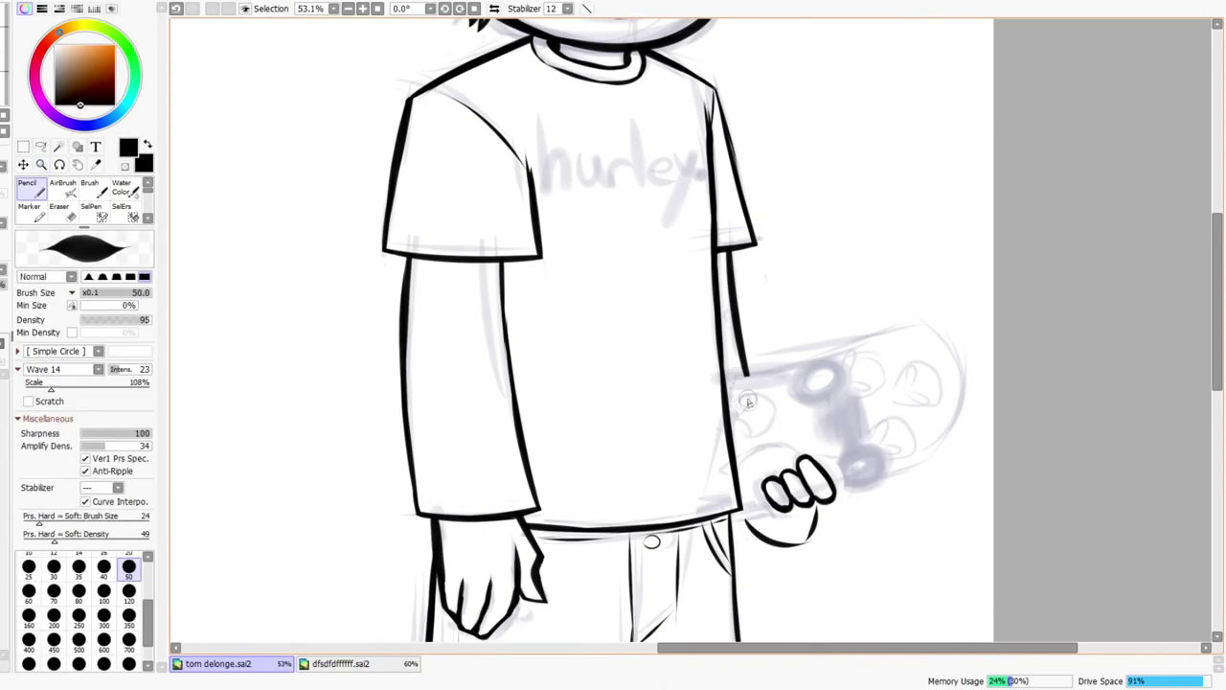
mouse_move(838, 424)
mouse_down()
mouse_move(854, 406)
mouse_move(821, 289)
mouse_up()
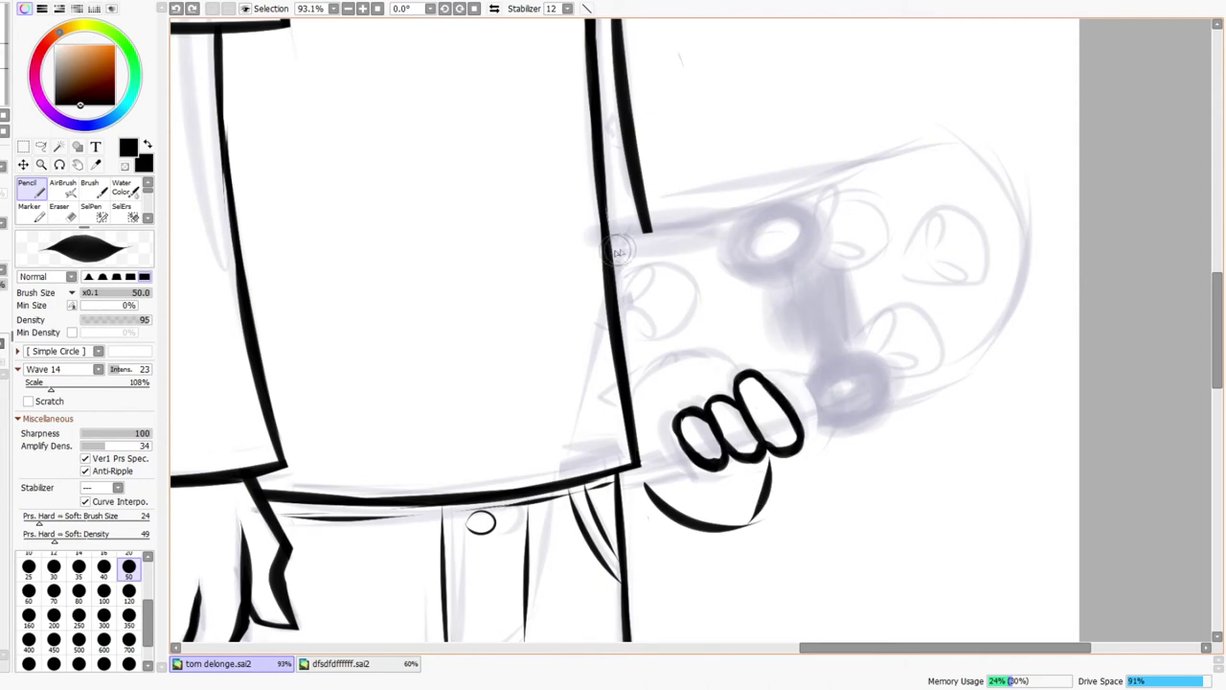
mouse_move(574, 238)
mouse_down()
mouse_move(747, 213)
mouse_move(937, 154)
mouse_move(979, 186)
mouse_move(1007, 233)
mouse_up()
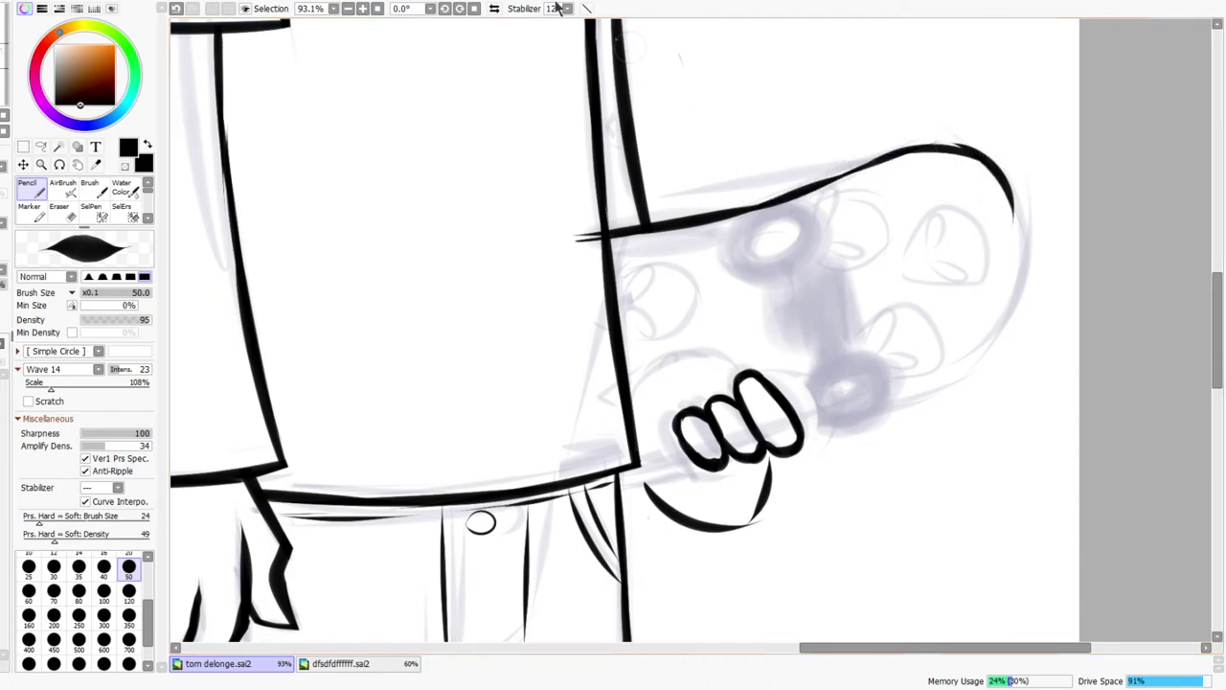
- Mirror the canvas view to ink the curve around the skateboard's rounded end, and restore the normal view
click(491, 8)
mouse_move(412, 365)
mouse_down()
mouse_move(373, 283)
mouse_move(380, 212)
mouse_up()
drag(374, 310, 409, 163)
mouse_move(372, 239)
mouse_down()
mouse_move(373, 179)
mouse_move(423, 149)
mouse_up()
drag(381, 200, 443, 154)
key(ctrl+z)
key(ctrl+z)
drag(363, 232, 439, 149)
drag(373, 195, 450, 152)
mouse_move(380, 180)
mouse_down()
mouse_move(469, 155)
mouse_move(527, 173)
mouse_up()
click(496, 9)
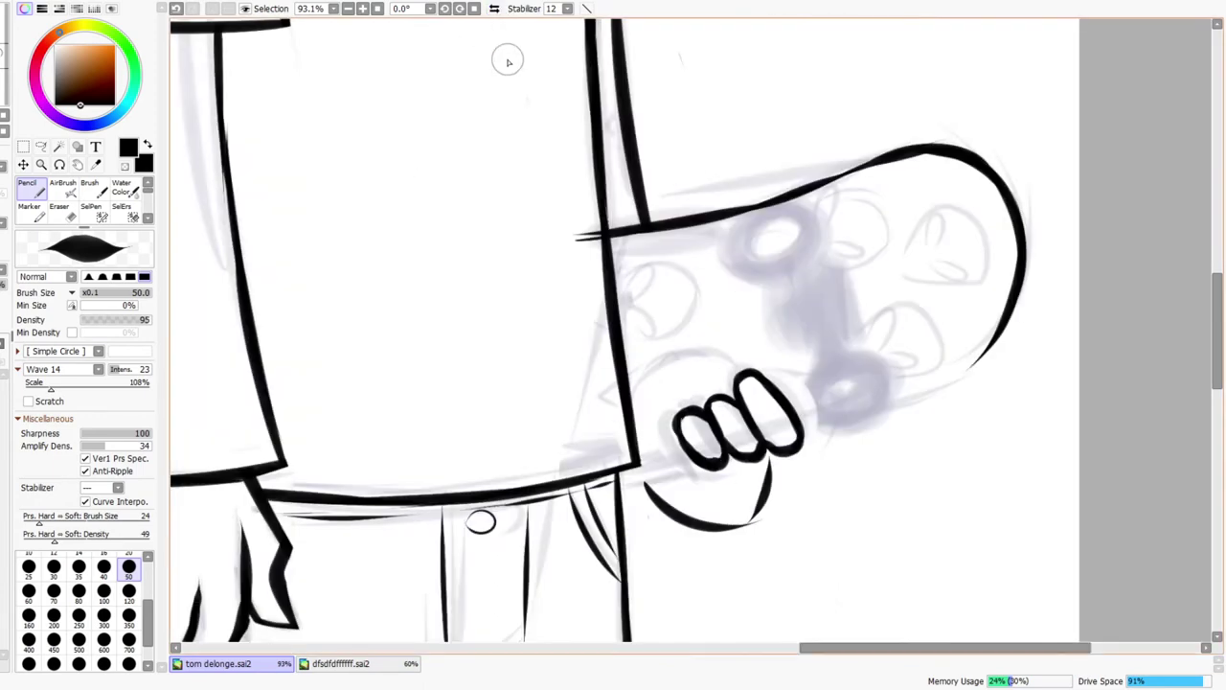
- Ink the lower edge of the skateboard from the shirt hem past the fingers to the rounded end
drag(579, 470, 695, 444)
key(ctrl+z)
mouse_move(608, 482)
mouse_down()
mouse_move(722, 456)
mouse_move(980, 360)
mouse_up()
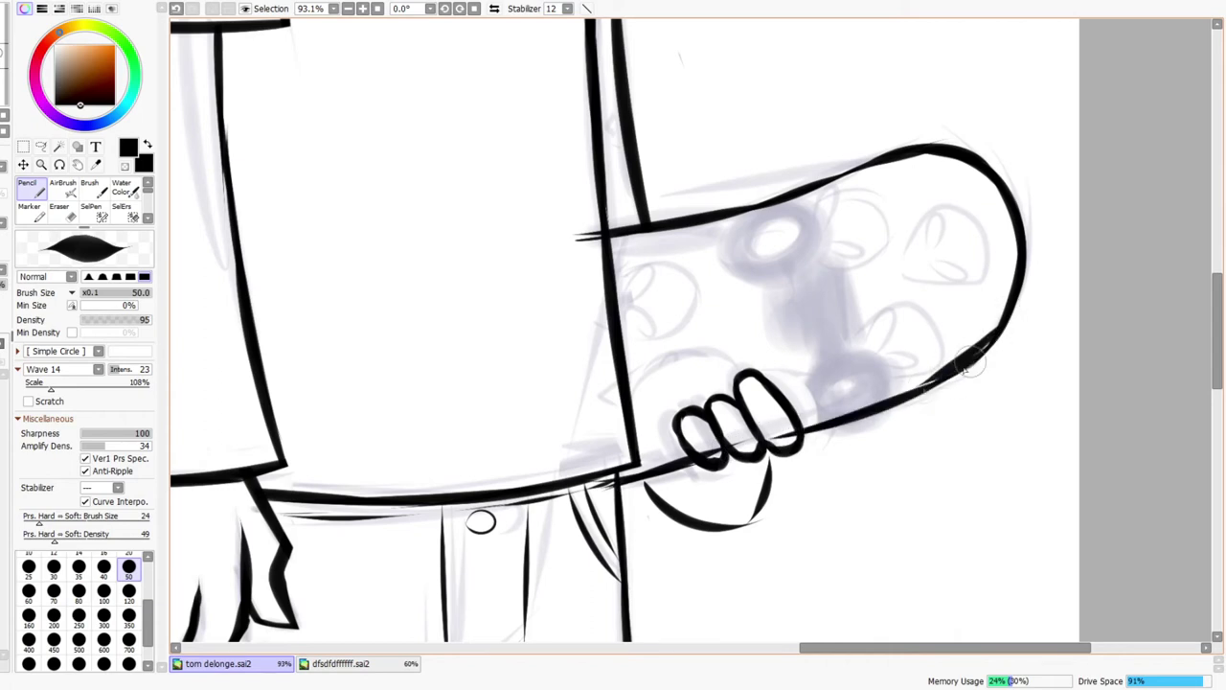
- Erase the skateboard line ends overlapping the shirt and the lower edge crossing the gripping fingers
key(e)
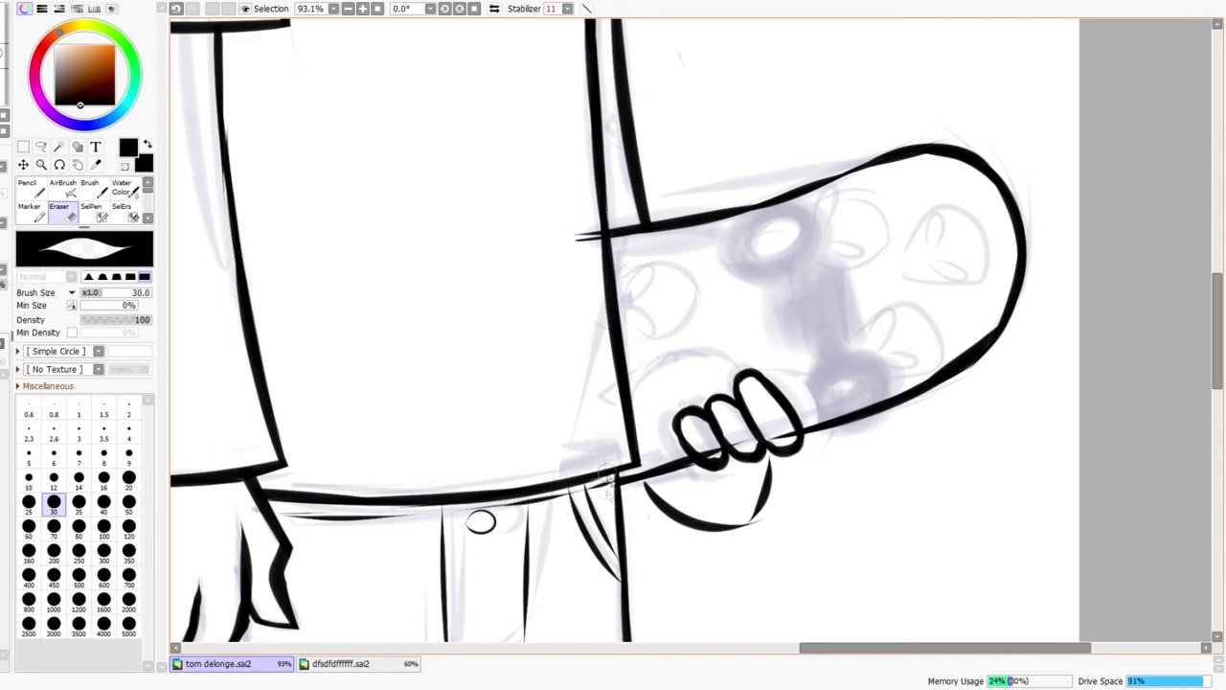
drag(576, 226, 594, 240)
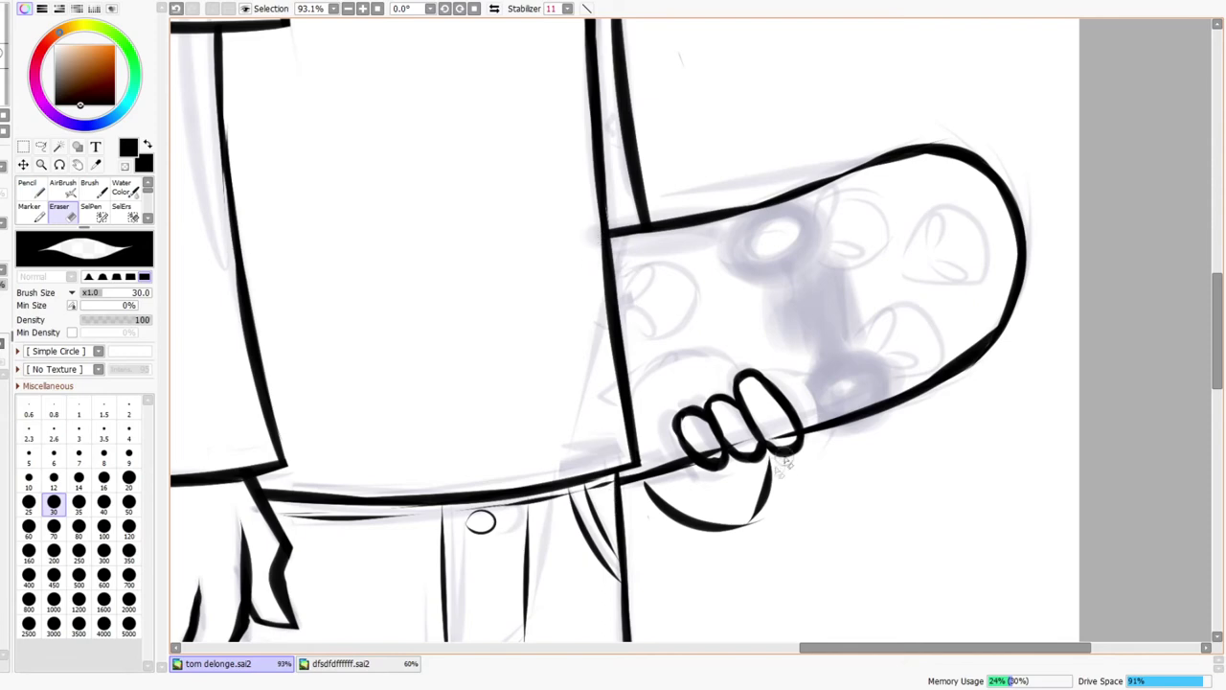
mouse_move(750, 441)
mouse_down()
mouse_move(788, 438)
mouse_move(794, 425)
mouse_move(798, 440)
mouse_up()
- Clear the leftover board lines inside the gripping fingers and the lower edge segment between the fingers and shirt
key(ctrl+space)
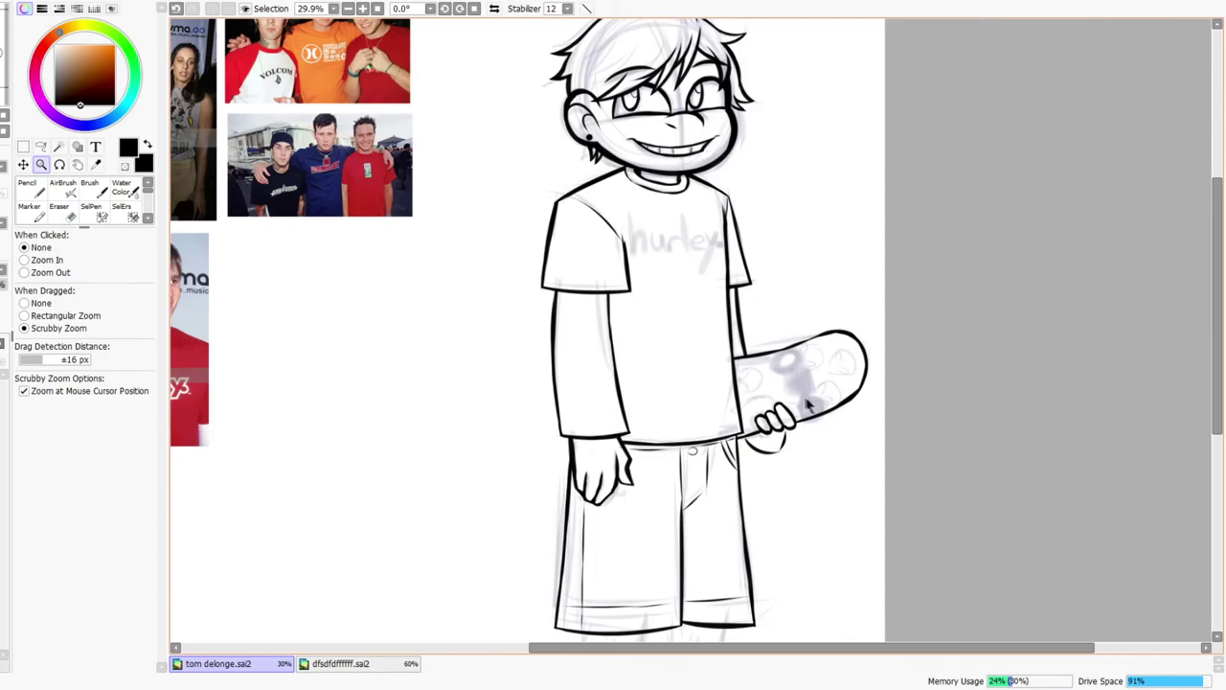
drag(803, 395, 843, 372)
key(n)
mouse_move(557, 498)
mouse_down()
mouse_move(685, 458)
mouse_move(587, 481)
mouse_move(699, 450)
mouse_up()
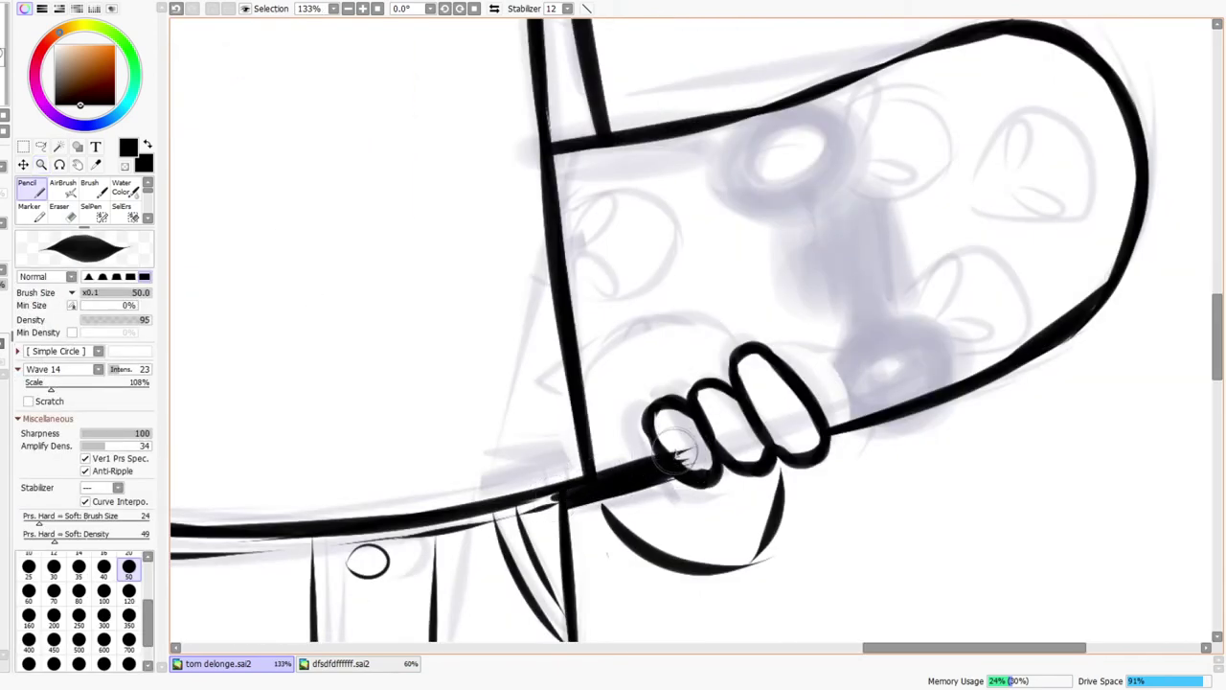
key(e)
drag(586, 487, 554, 498)
drag(681, 447, 711, 469)
mouse_move(738, 420)
mouse_down()
mouse_move(751, 402)
mouse_move(731, 407)
mouse_up()
key(e)
drag(711, 456, 653, 482)
key(z)
drag(757, 443, 833, 388)
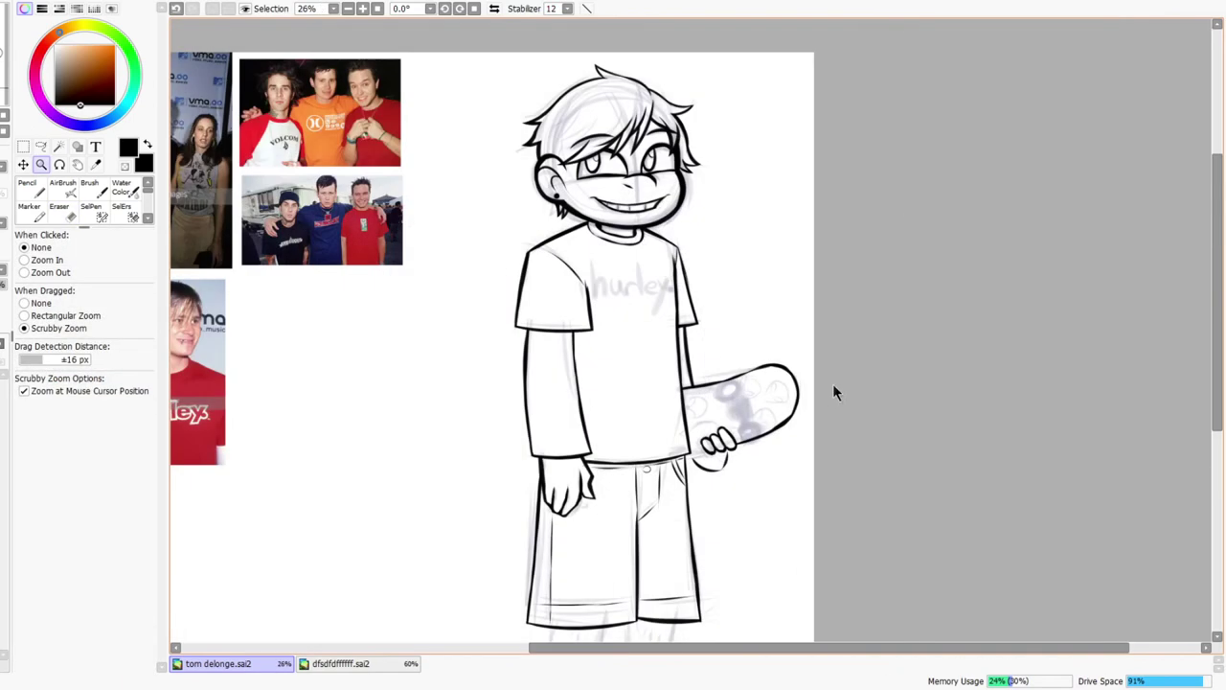
- Ink a thin inner rim line along the skateboard's upper edge and around its rounded end
mouse_move(737, 406)
mouse_down()
mouse_move(688, 347)
mouse_move(664, 360)
mouse_up()
key(n)
mouse_move(558, 381)
mouse_down()
mouse_move(746, 343)
mouse_move(677, 364)
mouse_move(788, 320)
mouse_move(909, 300)
mouse_up()
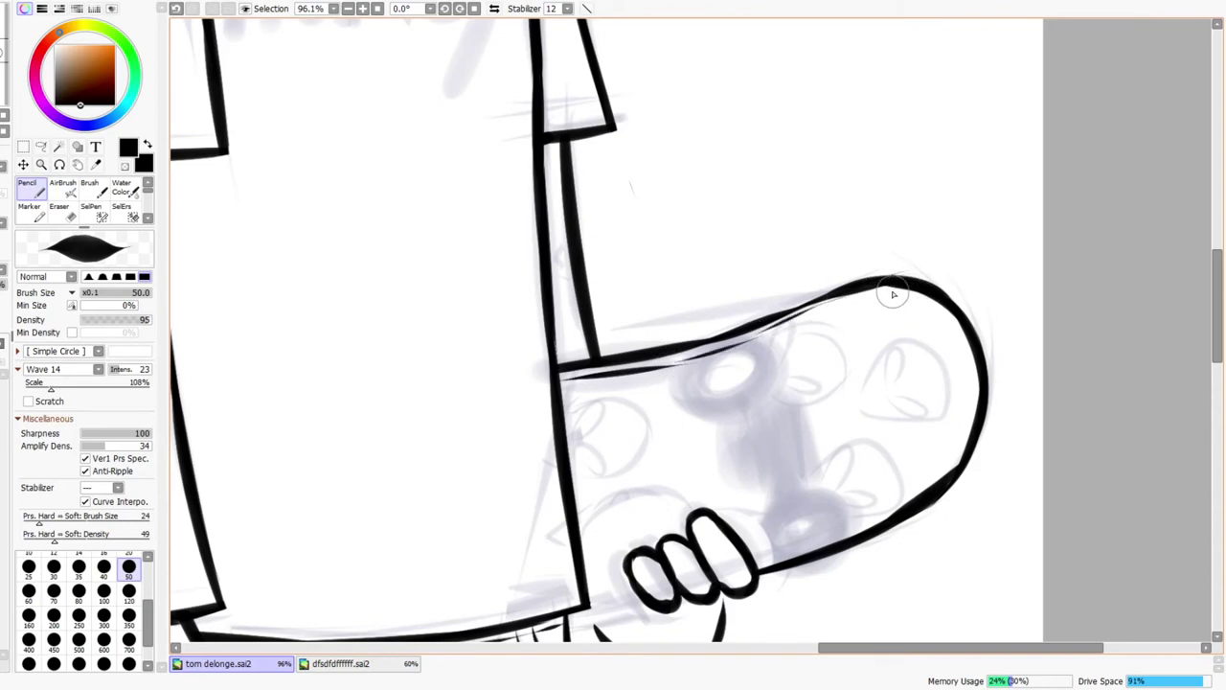
mouse_move(891, 311)
mouse_down()
mouse_move(933, 291)
mouse_move(932, 307)
mouse_move(899, 314)
mouse_move(855, 295)
mouse_move(897, 298)
mouse_move(907, 304)
mouse_move(884, 295)
mouse_move(951, 335)
mouse_move(961, 404)
mouse_move(967, 371)
mouse_move(973, 444)
mouse_up()
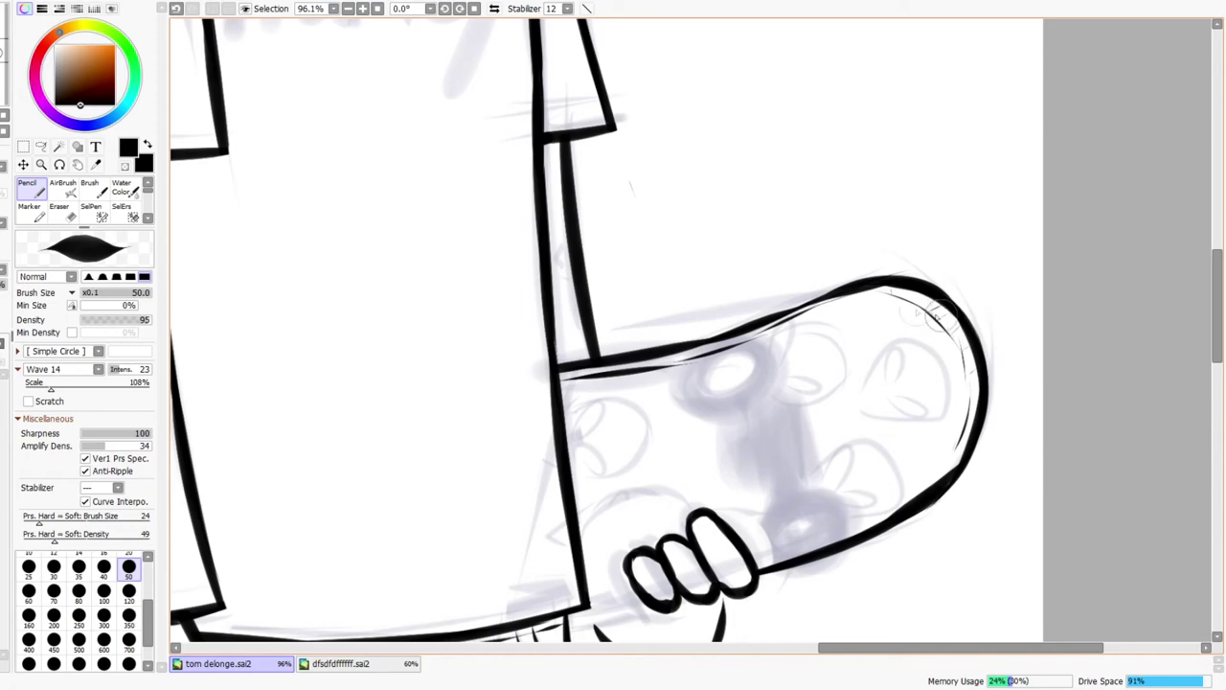
drag(894, 296, 929, 289)
mouse_move(967, 434)
mouse_down()
mouse_move(952, 447)
mouse_move(958, 474)
mouse_move(947, 473)
mouse_up()
key(ctrl+space)
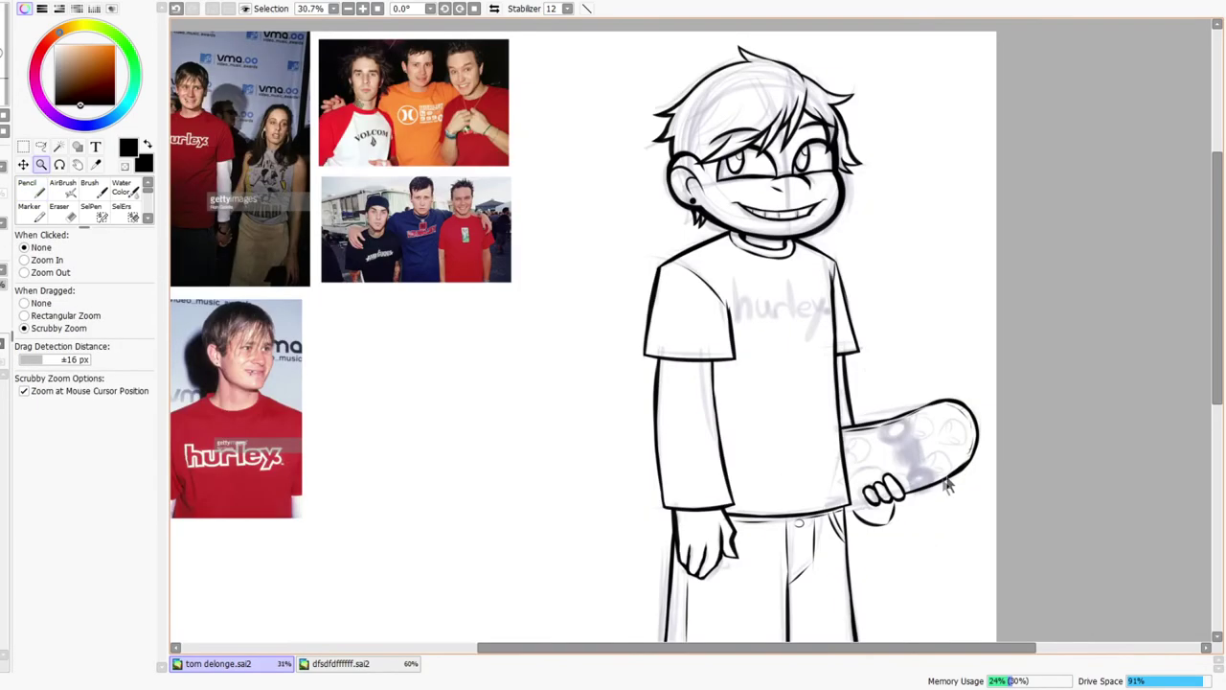
- With the view mirrored, ink the board's lower edge between the fingers and shirt hem, trim the overlap, and unmirror the view
click(493, 9)
scroll(502, 505, up, 5)
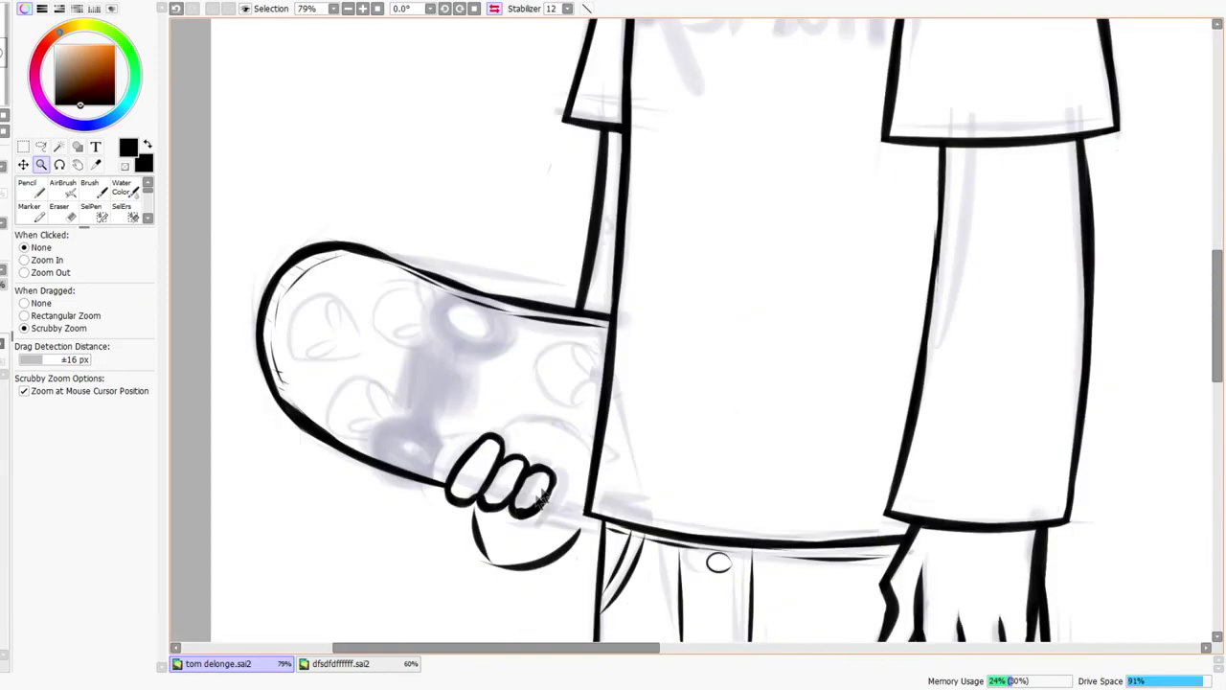
drag(559, 508, 747, 550)
key(ctrl+z)
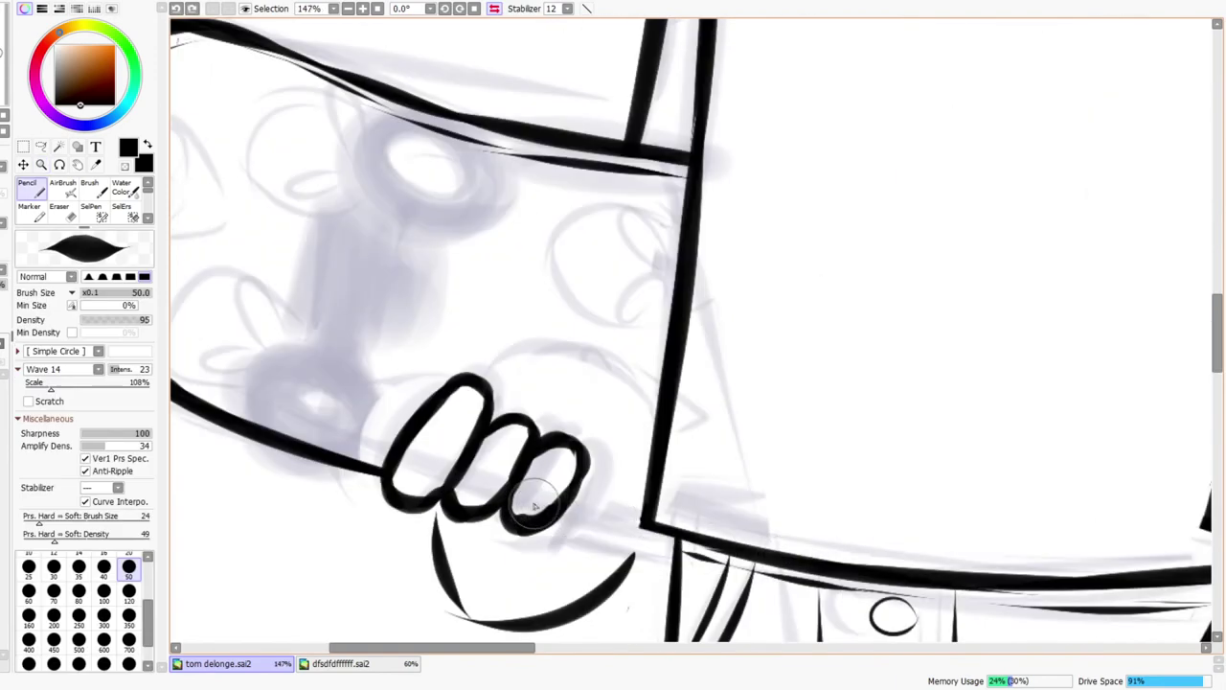
drag(539, 504, 752, 522)
key(e)
drag(667, 518, 745, 521)
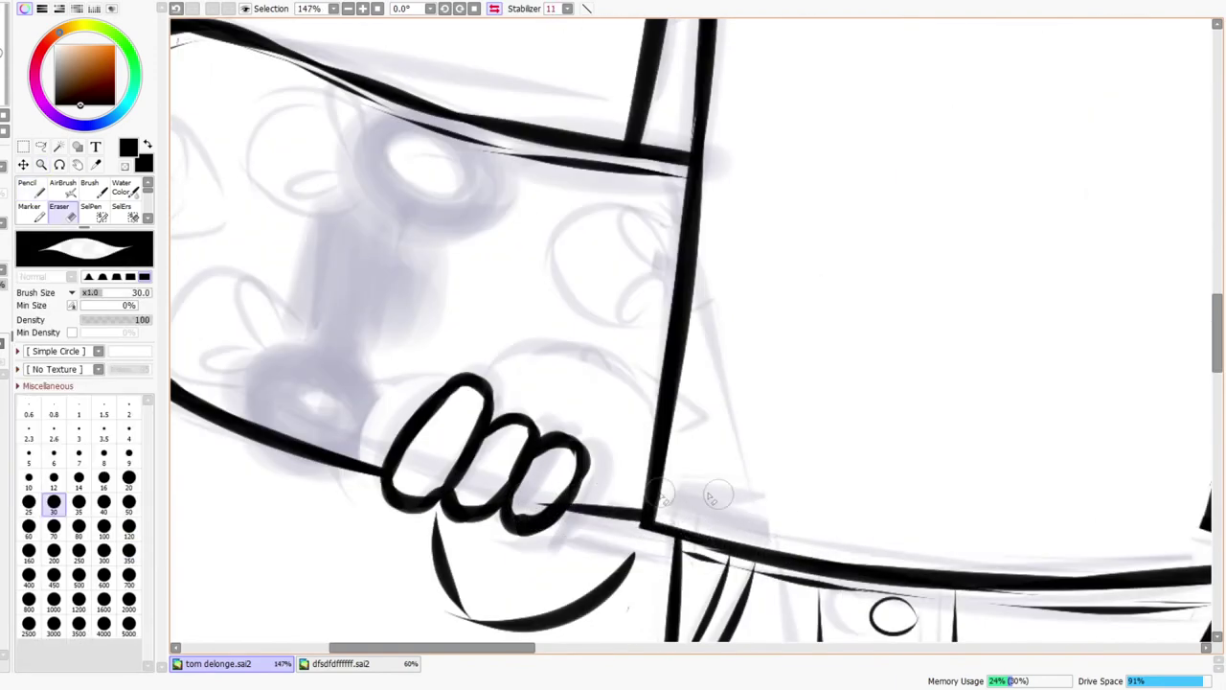
key(ctrl+space)
mouse_move(525, 518)
mouse_down()
mouse_move(548, 501)
mouse_move(569, 525)
mouse_up()
mouse_move(643, 491)
mouse_down()
mouse_move(623, 525)
mouse_move(681, 494)
mouse_up()
key(h)
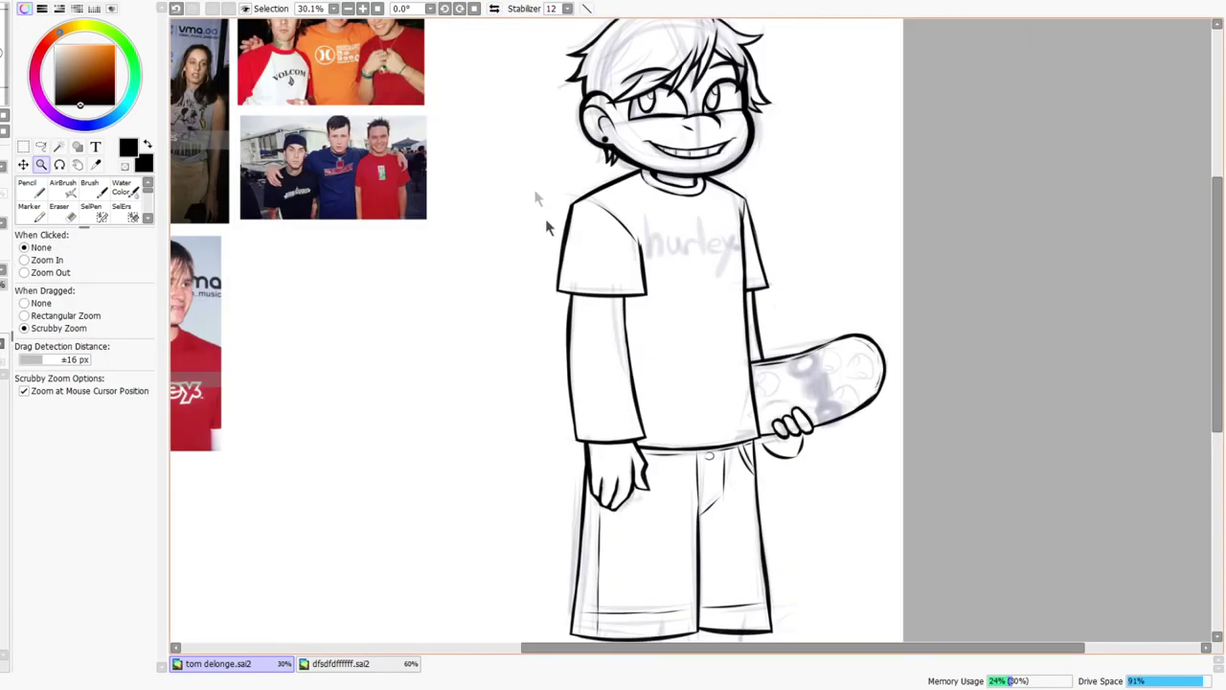
- Add a skateboard reference photo, scale it down with Resize, and place it beside the character's held board
scroll(864, 329, down, 1)
scroll(878, 376, up, 1)
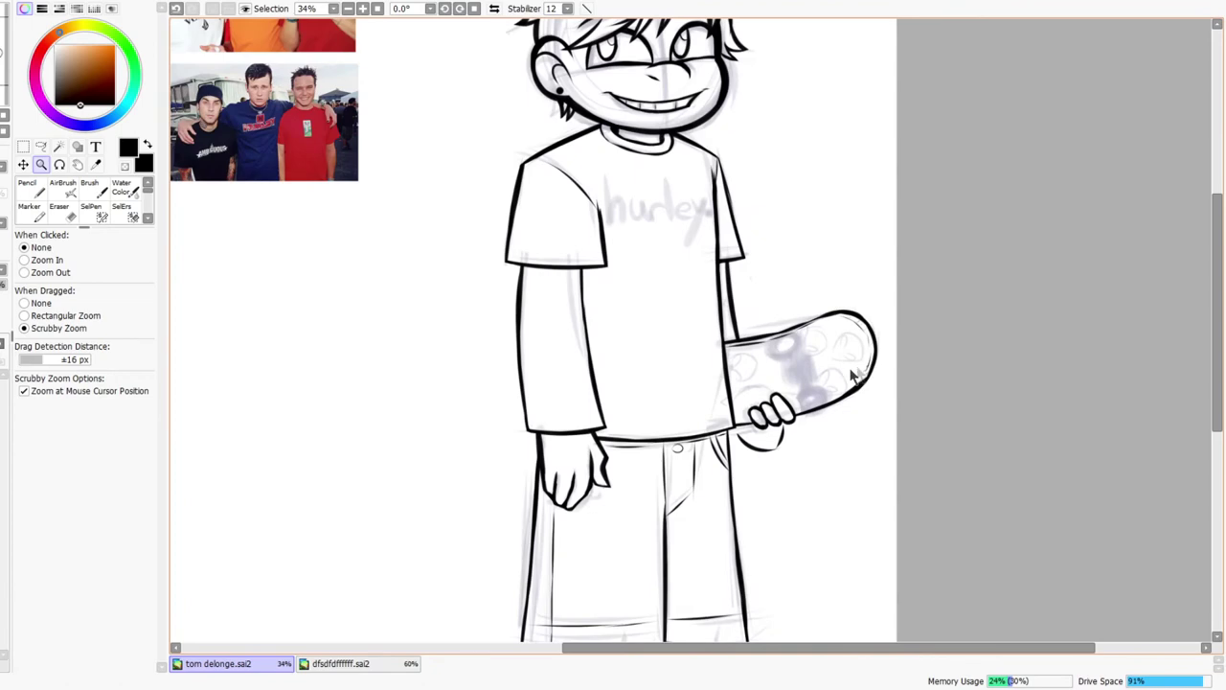
scroll(804, 383, down, 2)
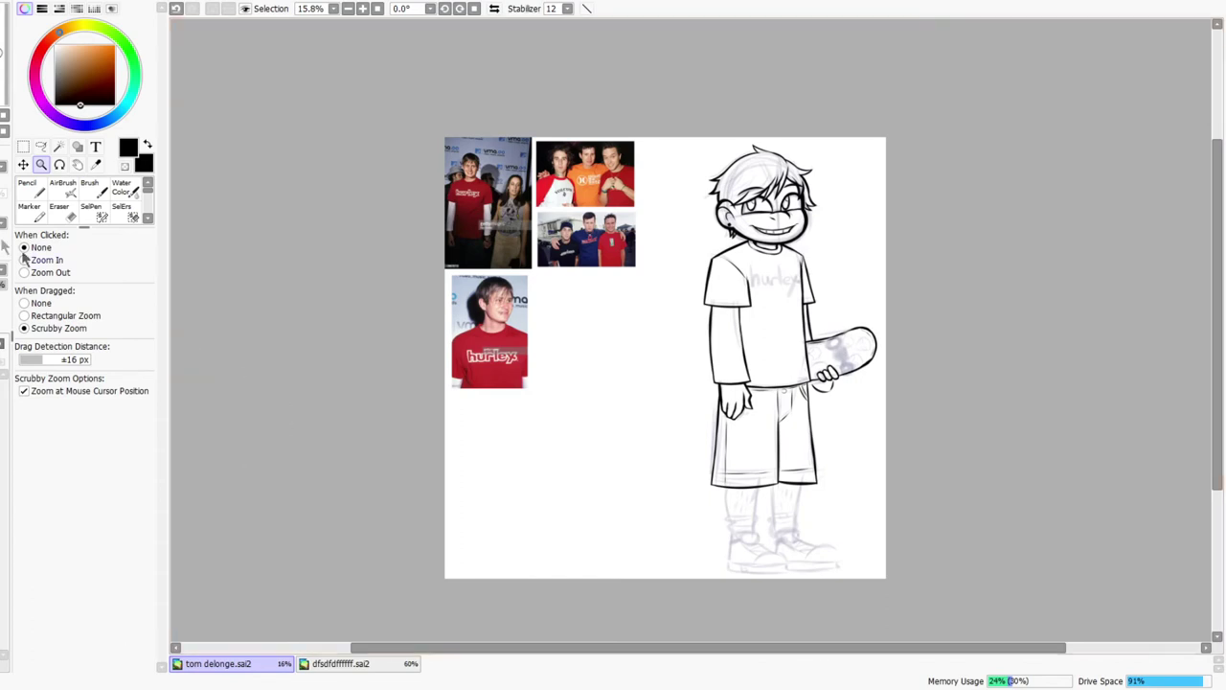
click(24, 147)
drag(692, 328, 766, 418)
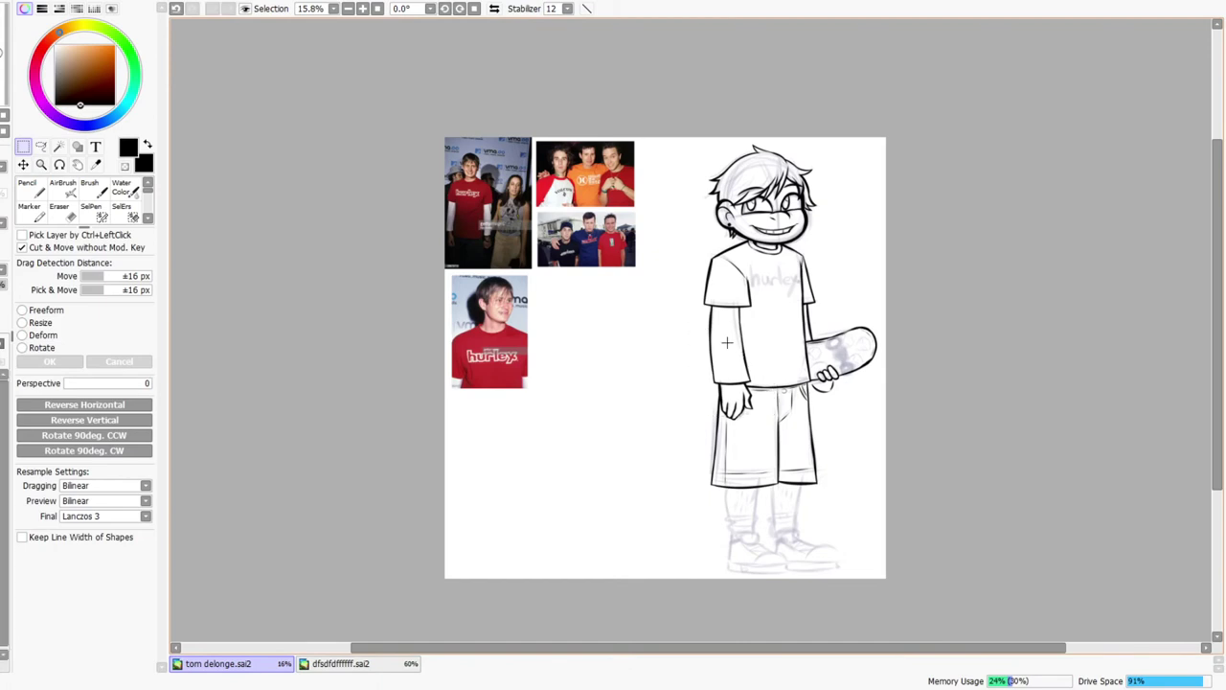
click(38, 322)
drag(470, 175, 776, 487)
drag(732, 428, 723, 389)
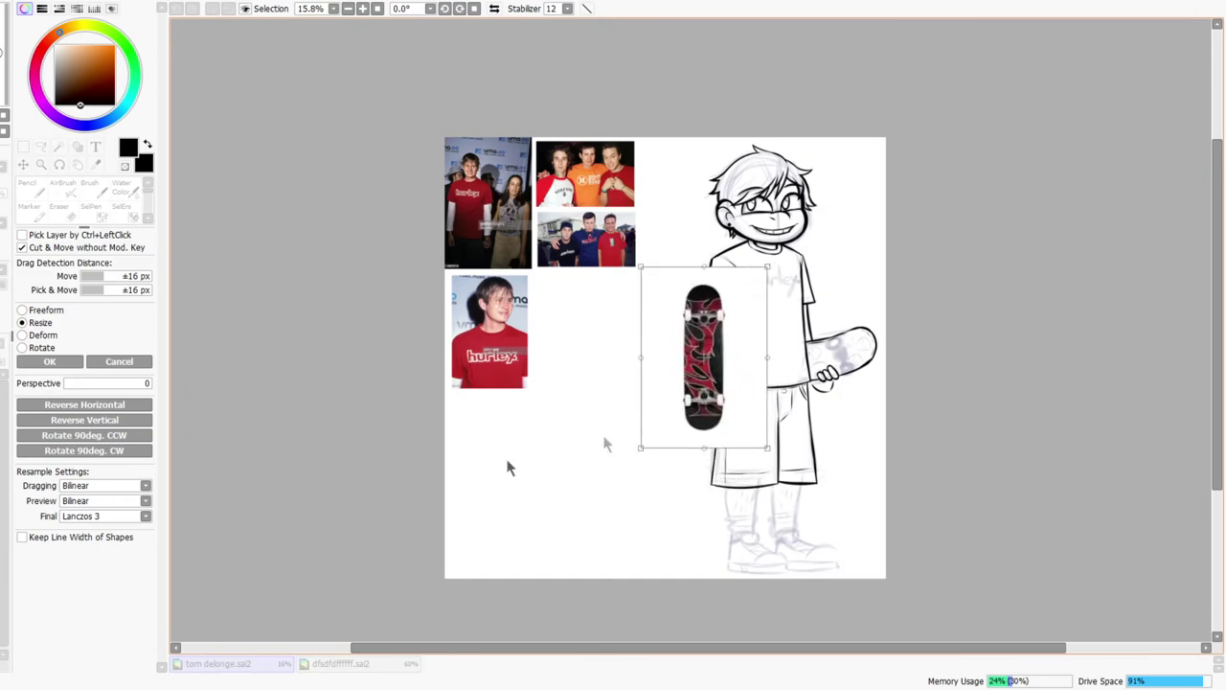
click(68, 362)
drag(793, 345, 837, 333)
drag(845, 476, 824, 430)
drag(941, 310, 958, 306)
drag(792, 369, 869, 400)
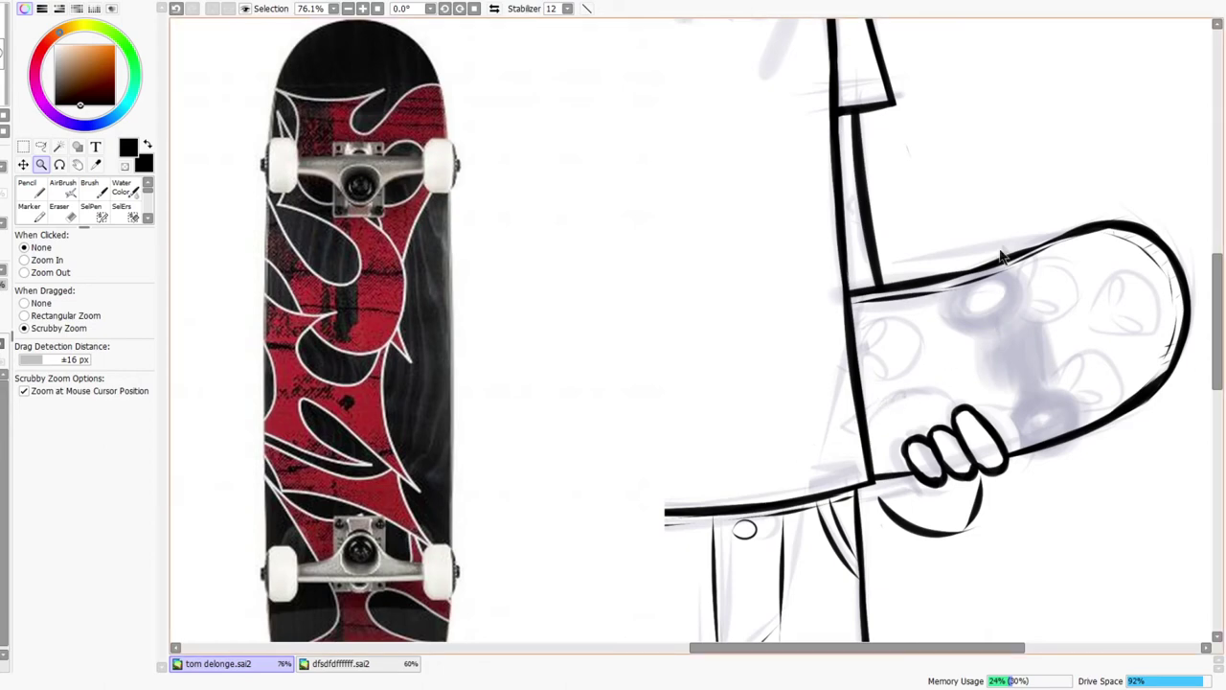
- Ink a small black dot at the centre of the skateboard's upper wheel
drag(1007, 287, 872, 295)
key(n)
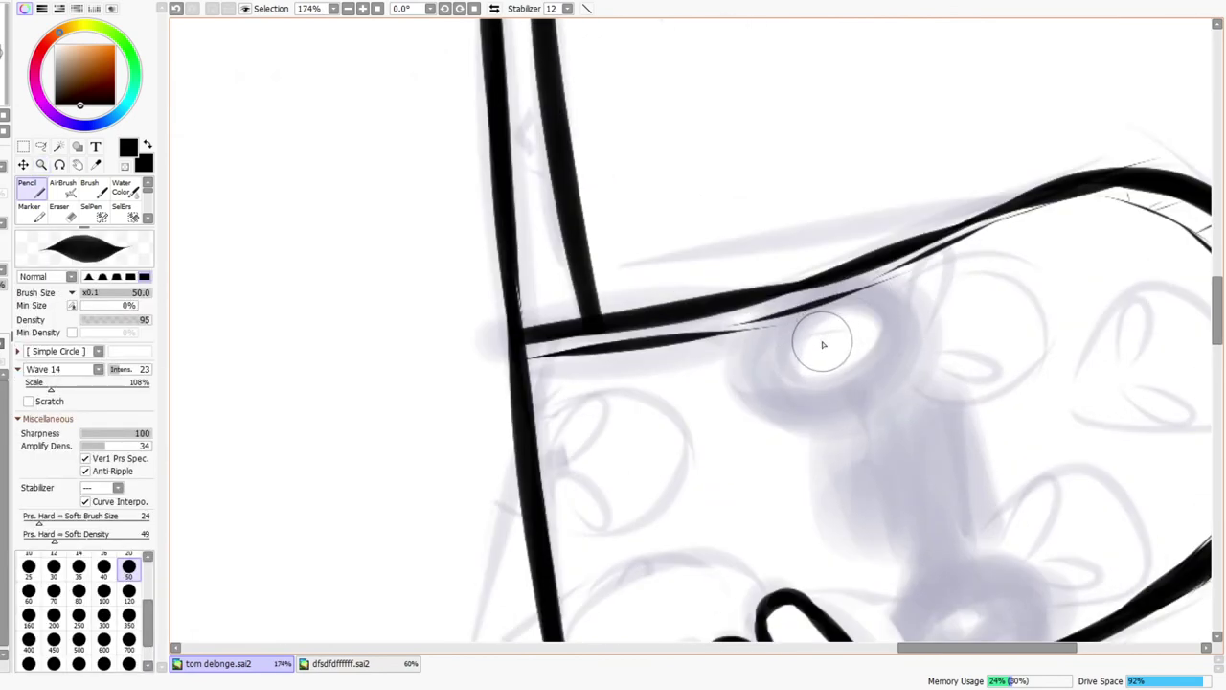
drag(820, 341, 816, 338)
drag(752, 364, 783, 320)
key(ctrl+z)
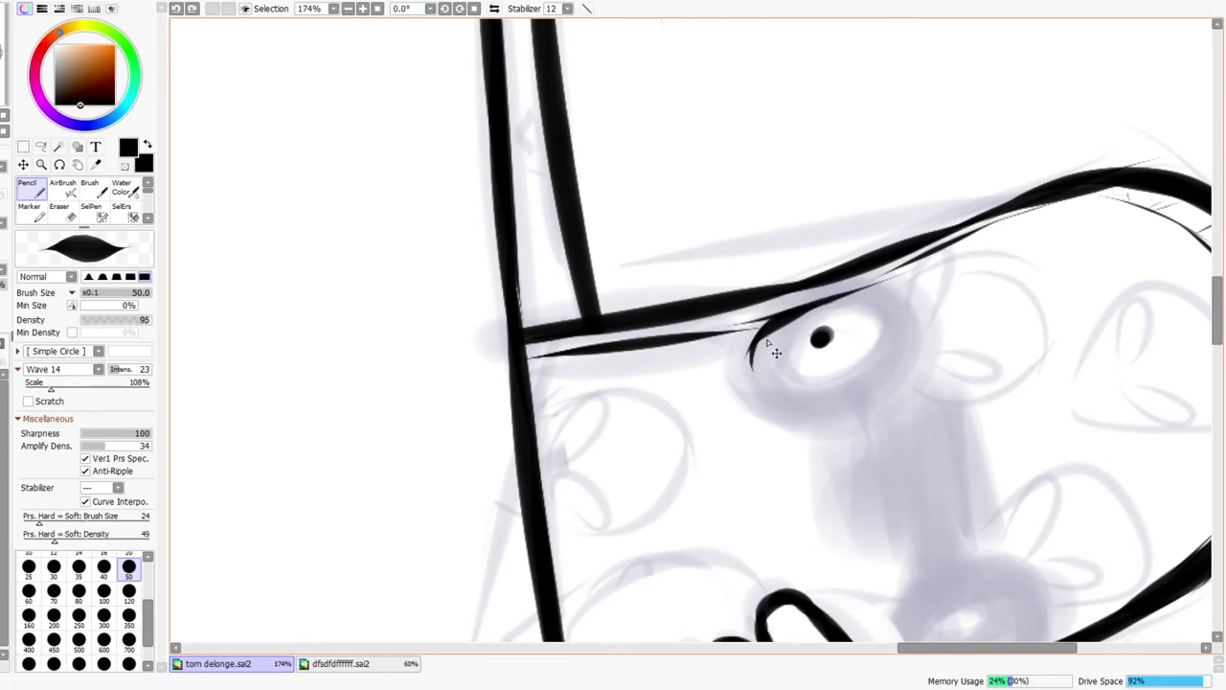
key(ctrl+z)
- Erase the thin inner rim line where it passes the skateboard's upper wheel
key(e)
mouse_move(777, 325)
mouse_down()
mouse_move(740, 328)
mouse_move(869, 294)
mouse_up()
mouse_move(753, 330)
mouse_down()
mouse_move(852, 288)
mouse_move(720, 337)
mouse_up()
- Ink the oval face of the upper wheel around its centre dot
key(ctrl+space)
mouse_move(833, 298)
mouse_down()
mouse_move(881, 283)
mouse_move(852, 276)
mouse_up()
key(n)
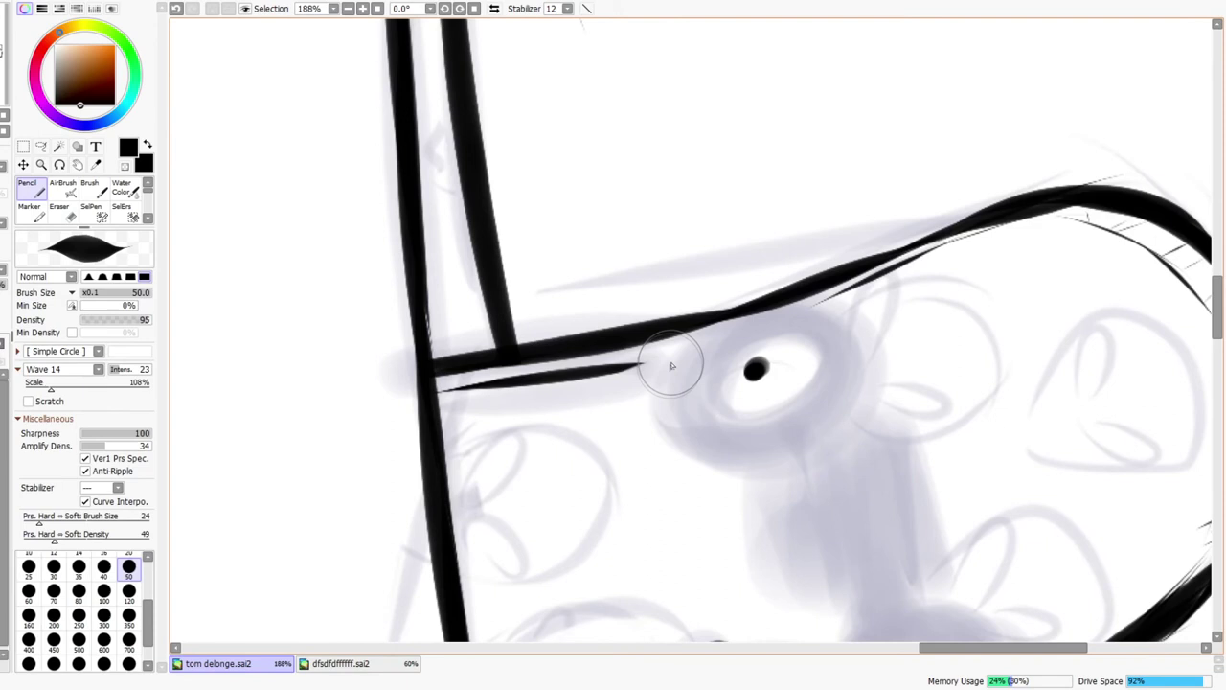
drag(684, 408, 775, 323)
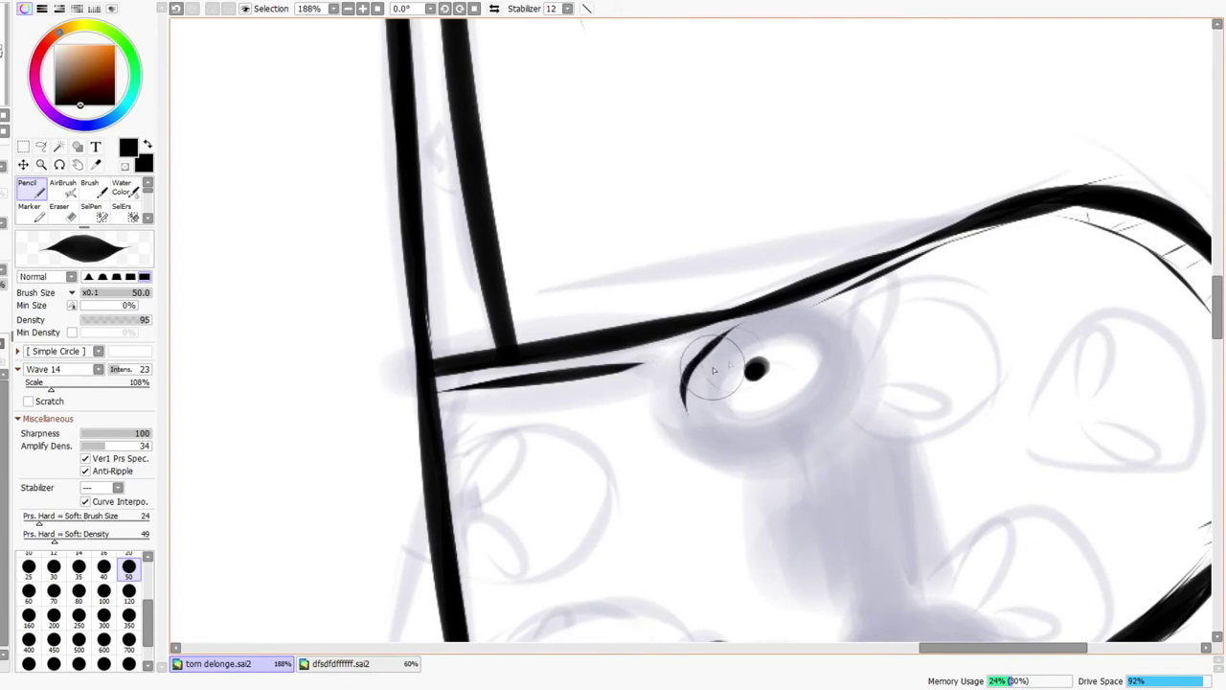
key(ctrl+z)
mouse_move(693, 376)
mouse_down()
mouse_move(811, 339)
mouse_move(746, 347)
mouse_move(786, 322)
mouse_move(810, 356)
mouse_move(772, 320)
mouse_move(832, 369)
mouse_move(796, 322)
mouse_move(830, 406)
mouse_up()
drag(685, 400, 820, 393)
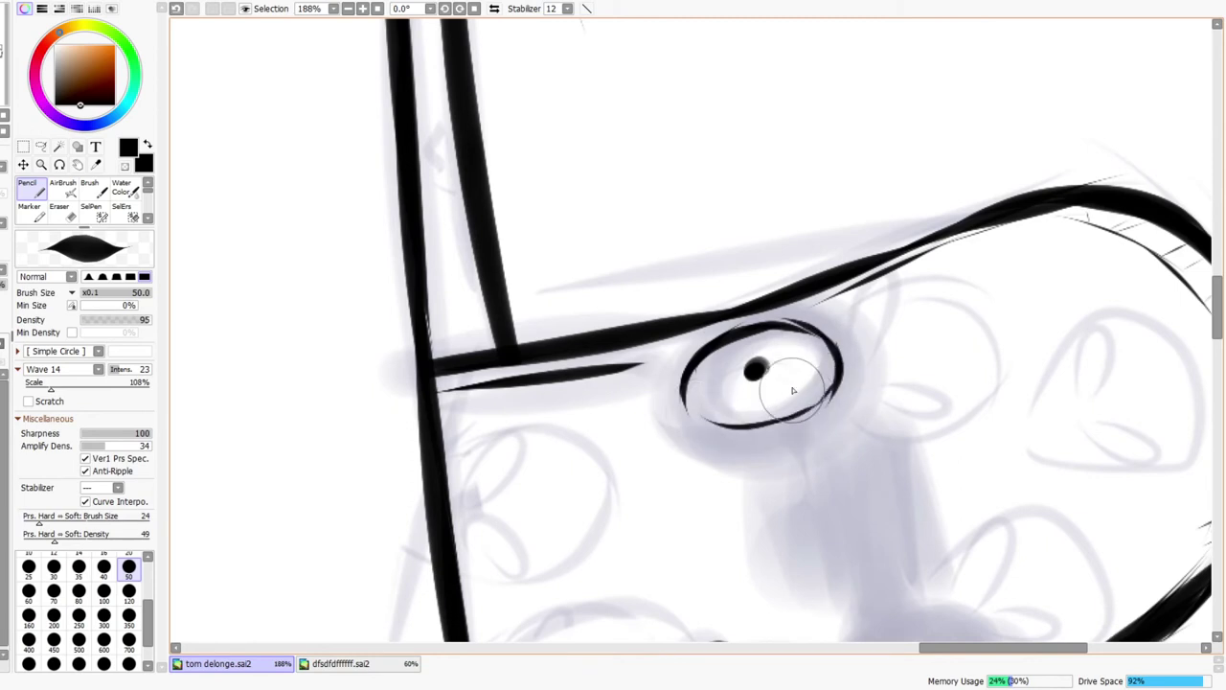
- Ink the side of the upper wheel below its oval face to give it thickness, and trim the overshooting lines
key(e)
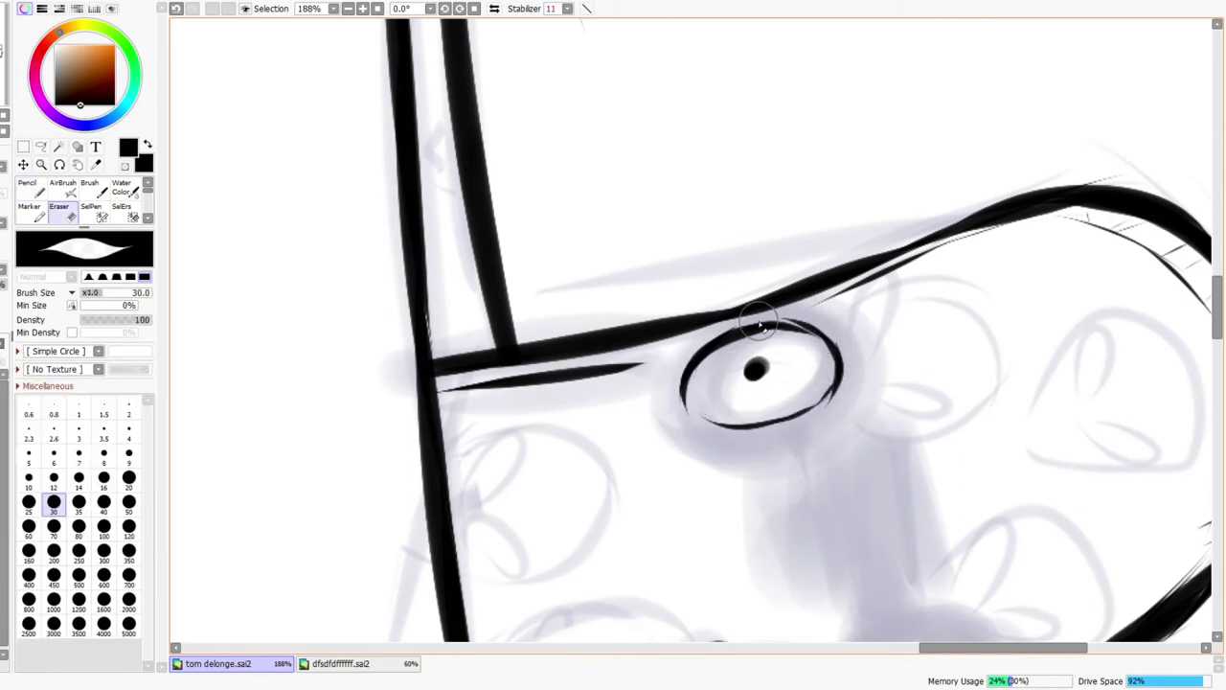
key(n)
mouse_move(684, 391)
mouse_down()
mouse_move(695, 450)
mouse_move(758, 453)
mouse_move(699, 448)
mouse_move(839, 425)
mouse_move(731, 465)
mouse_move(863, 433)
mouse_move(830, 426)
mouse_move(798, 456)
mouse_move(868, 369)
mouse_move(845, 364)
mouse_move(858, 431)
mouse_up()
key(ctrl+z)
drag(840, 358, 851, 419)
key(e)
mouse_move(852, 346)
mouse_down()
mouse_move(869, 445)
mouse_move(848, 446)
mouse_up()
- Enlarge the black centre dot of the upper wheel and touch up the wheel's outline
key(ctrl+space)
drag(895, 380, 888, 356)
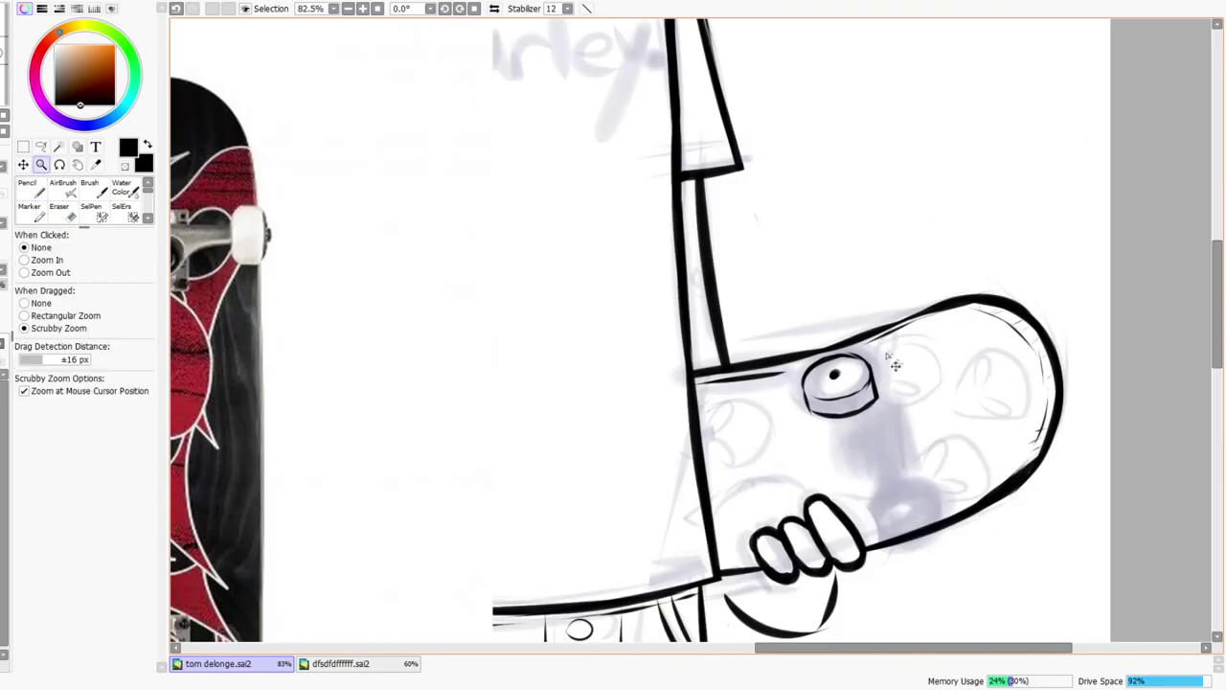
mouse_move(914, 525)
mouse_down()
mouse_move(863, 478)
mouse_move(870, 315)
mouse_move(902, 310)
mouse_up()
mouse_move(702, 452)
mouse_down()
mouse_move(682, 450)
mouse_move(698, 448)
mouse_up()
key(ctrl+space)
drag(812, 404, 910, 389)
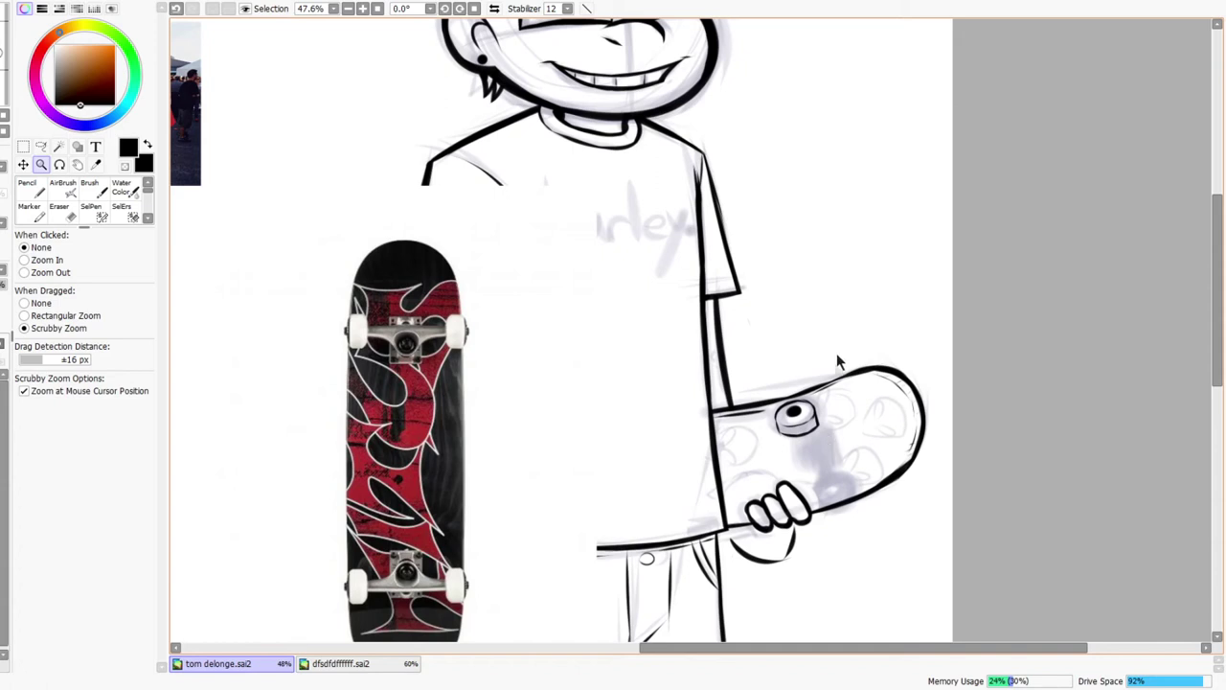
mouse_move(812, 419)
mouse_down()
mouse_move(834, 404)
mouse_move(838, 442)
mouse_move(847, 394)
mouse_move(857, 471)
mouse_move(857, 386)
mouse_up()
key(e)
key(n)
drag(669, 475, 793, 487)
drag(835, 432, 803, 462)
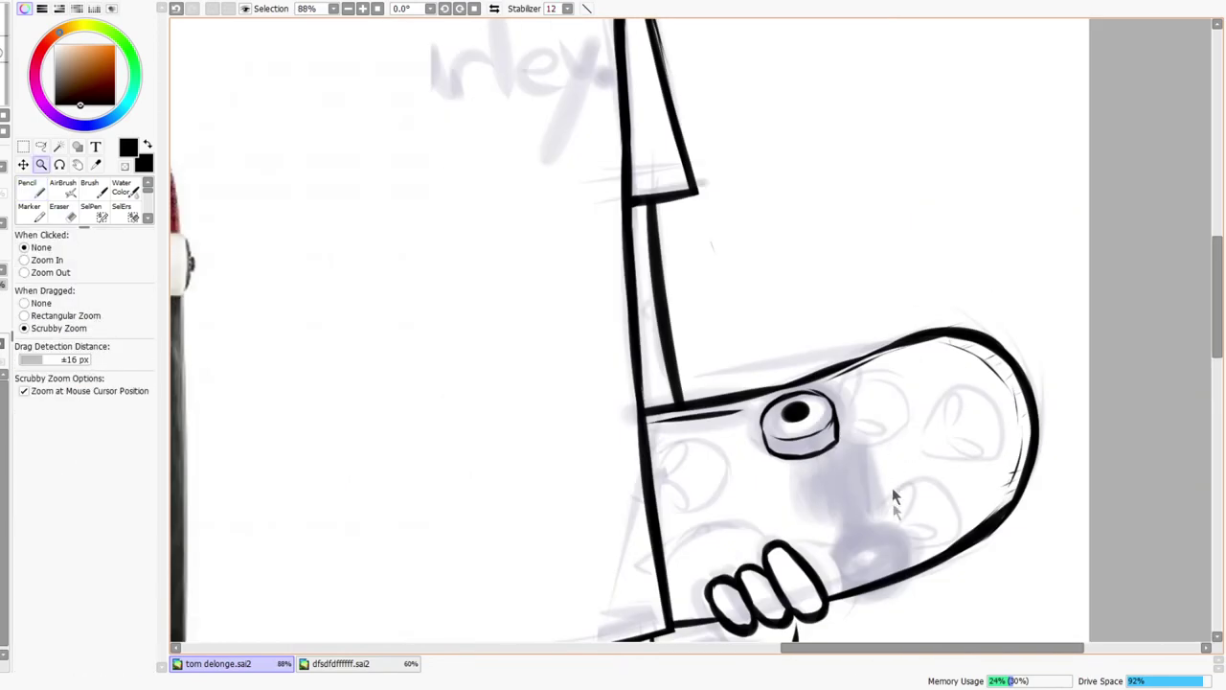
- Ink the rounded outline of the skateboard's lower wheel beside the gripping fingers, redoing strokes that miss the shape
drag(891, 474, 832, 444)
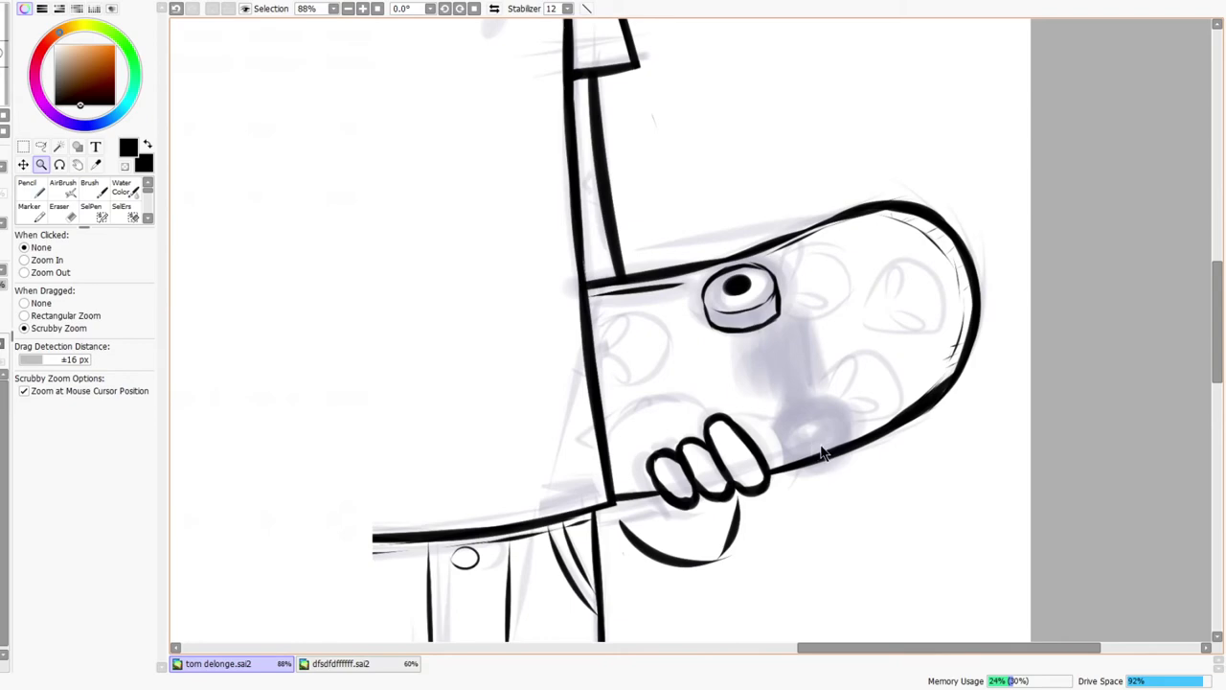
drag(821, 440, 777, 379)
key(n)
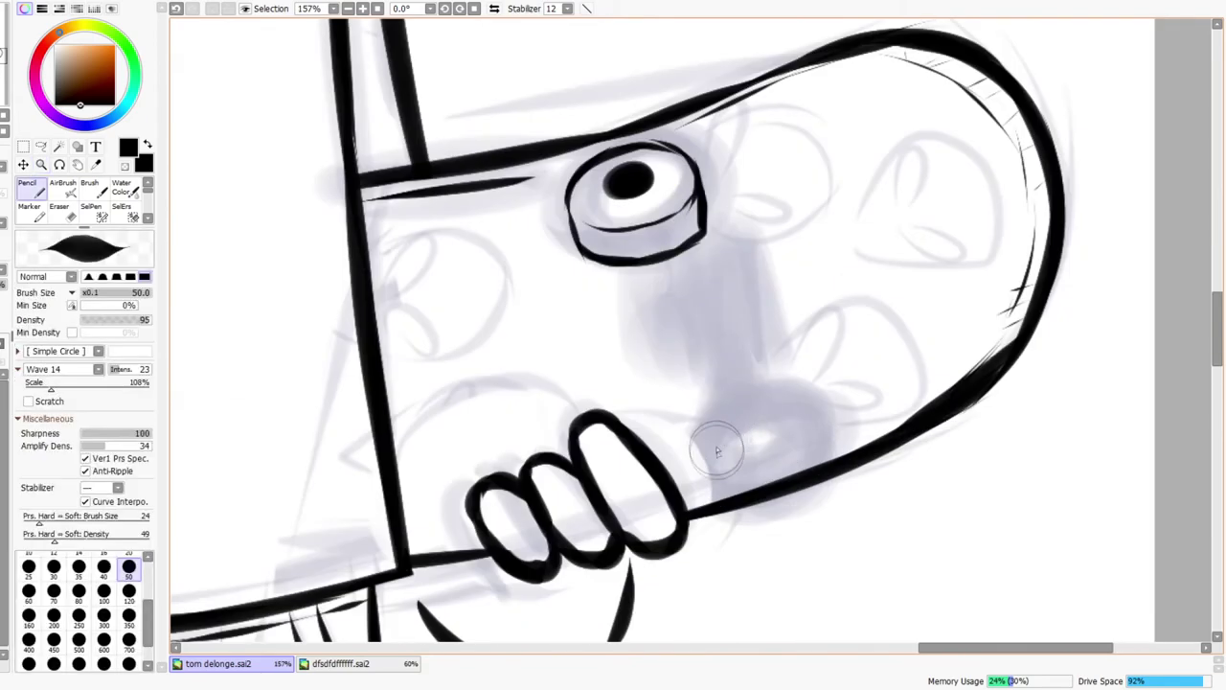
key(ctrl+z)
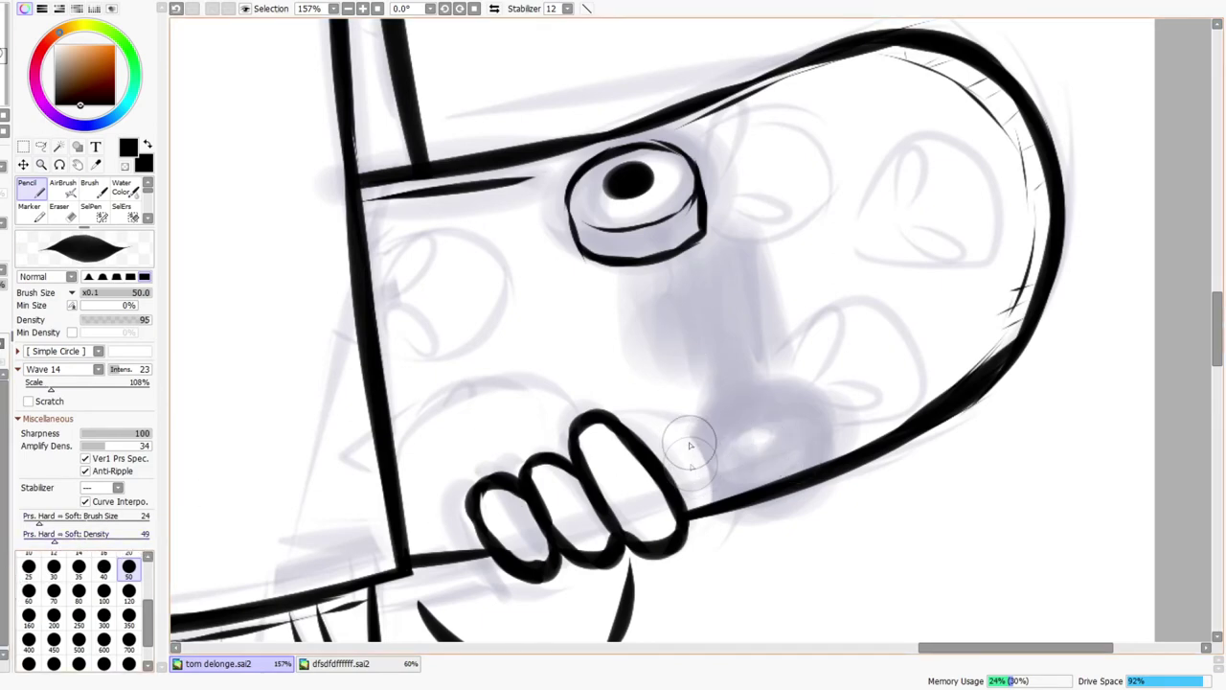
drag(781, 403, 692, 462)
key(ctrl+z)
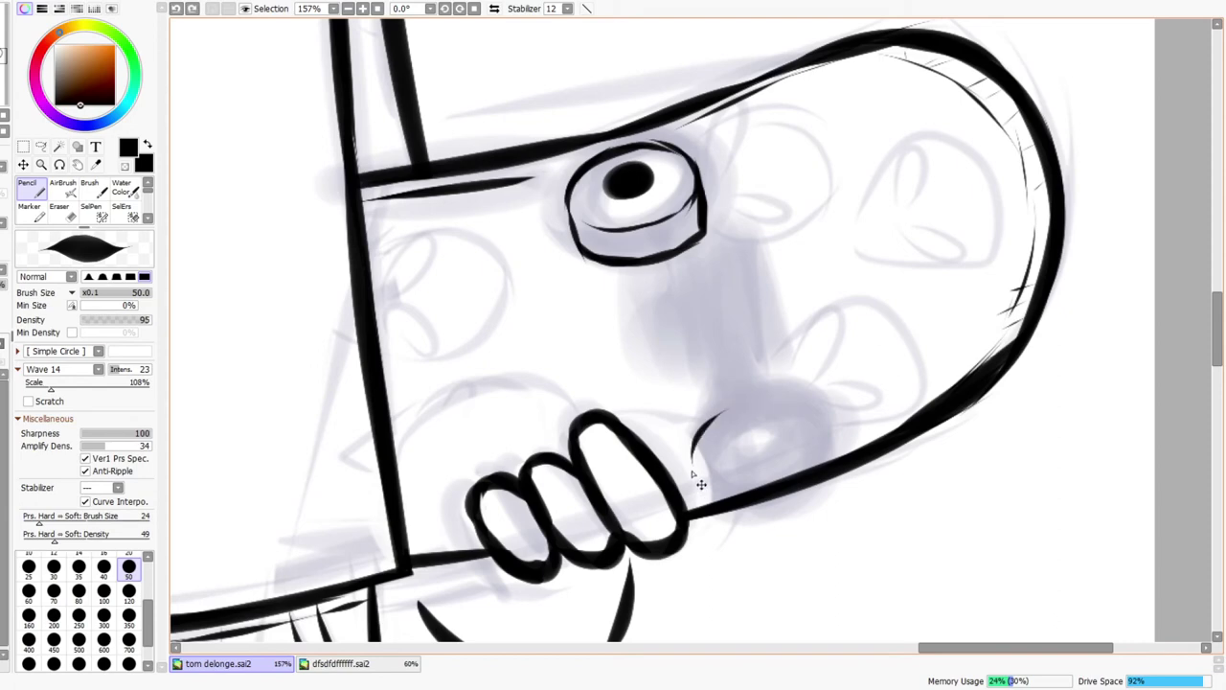
mouse_move(709, 418)
mouse_down()
mouse_move(682, 480)
mouse_move(730, 421)
mouse_move(772, 401)
mouse_up()
key(ctrl+z)
mouse_move(697, 442)
mouse_down()
mouse_move(814, 408)
mouse_move(814, 455)
mouse_up()
mouse_move(689, 459)
mouse_down()
mouse_move(716, 524)
mouse_move(768, 521)
mouse_up()
mouse_move(822, 416)
mouse_down()
mouse_move(830, 493)
mouse_move(748, 524)
mouse_up()
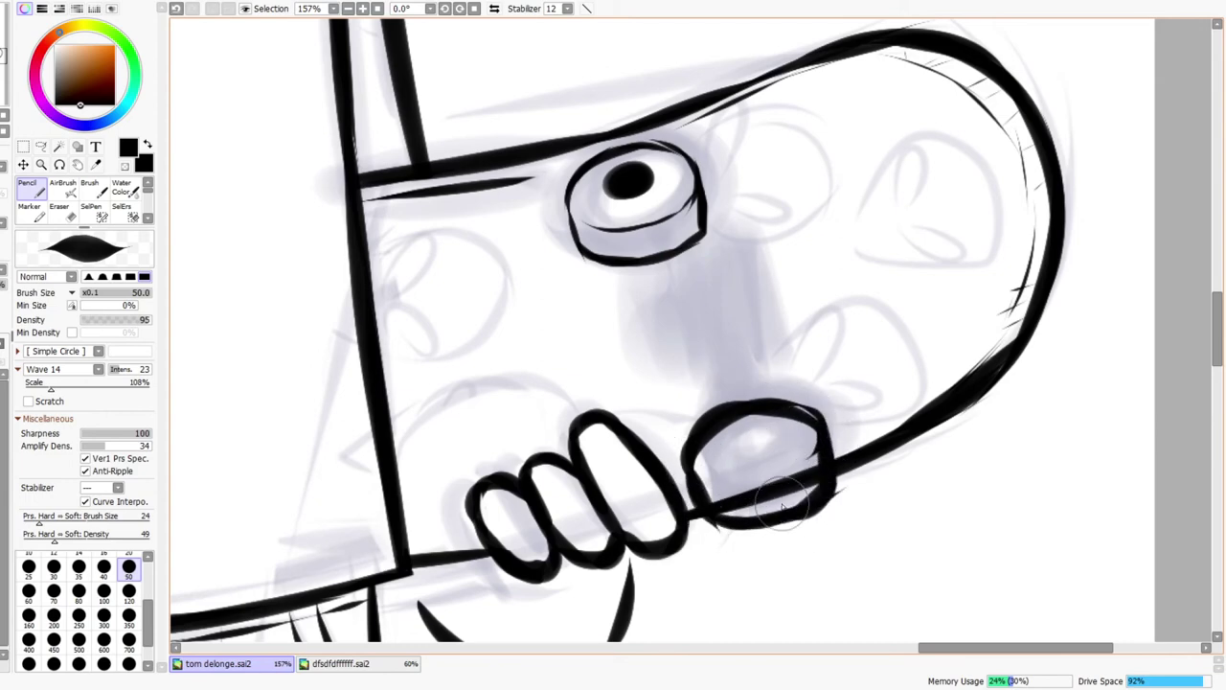
- Erase the overshooting line ends around the lower wheel and trim its outline on the side facing the fingers
key(e)
drag(827, 505, 846, 482)
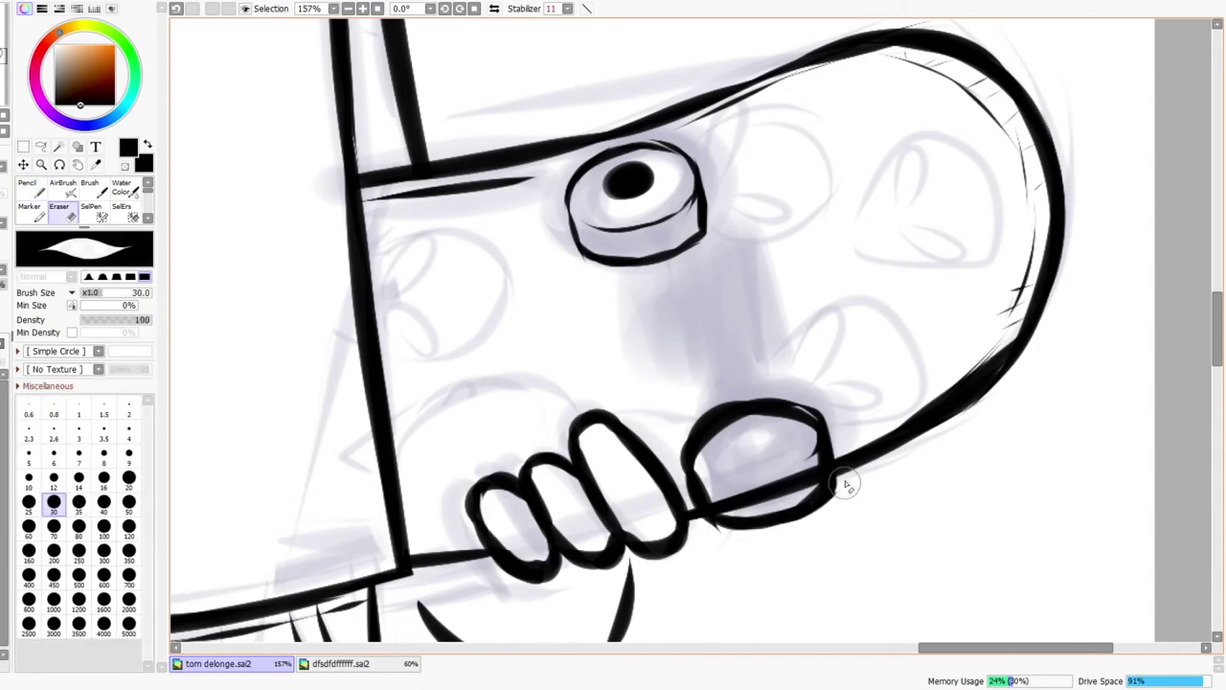
drag(706, 525, 698, 517)
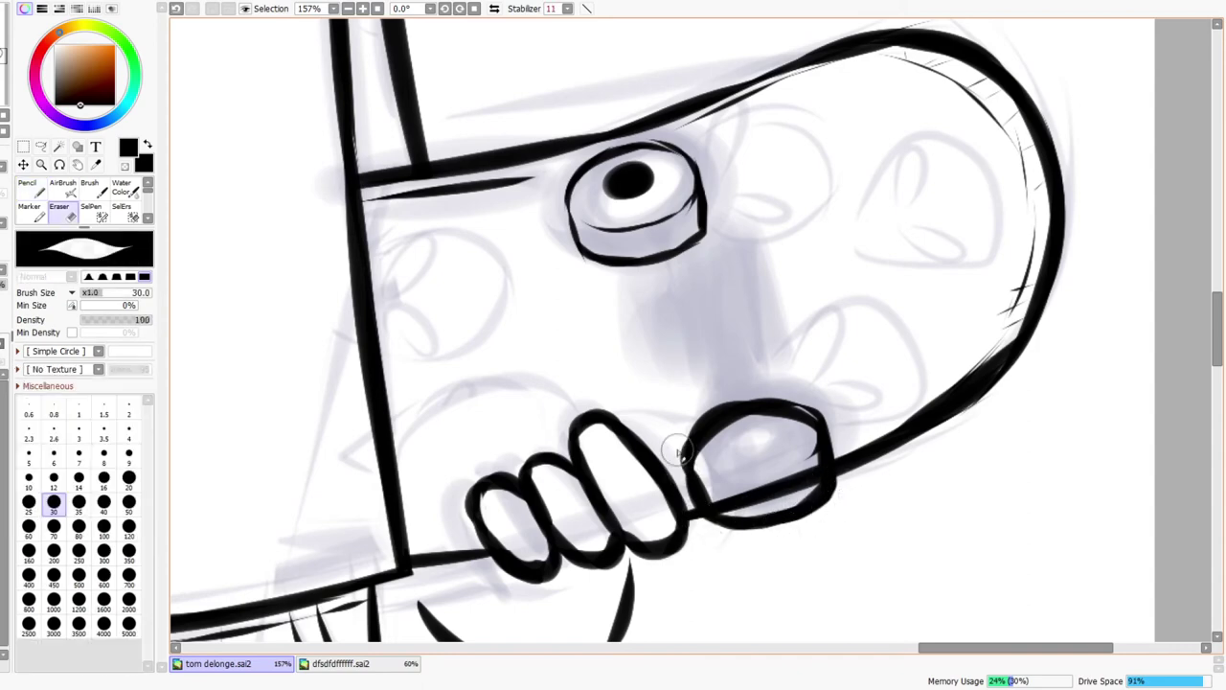
key(ctrl+z)
key(ctrl+y)
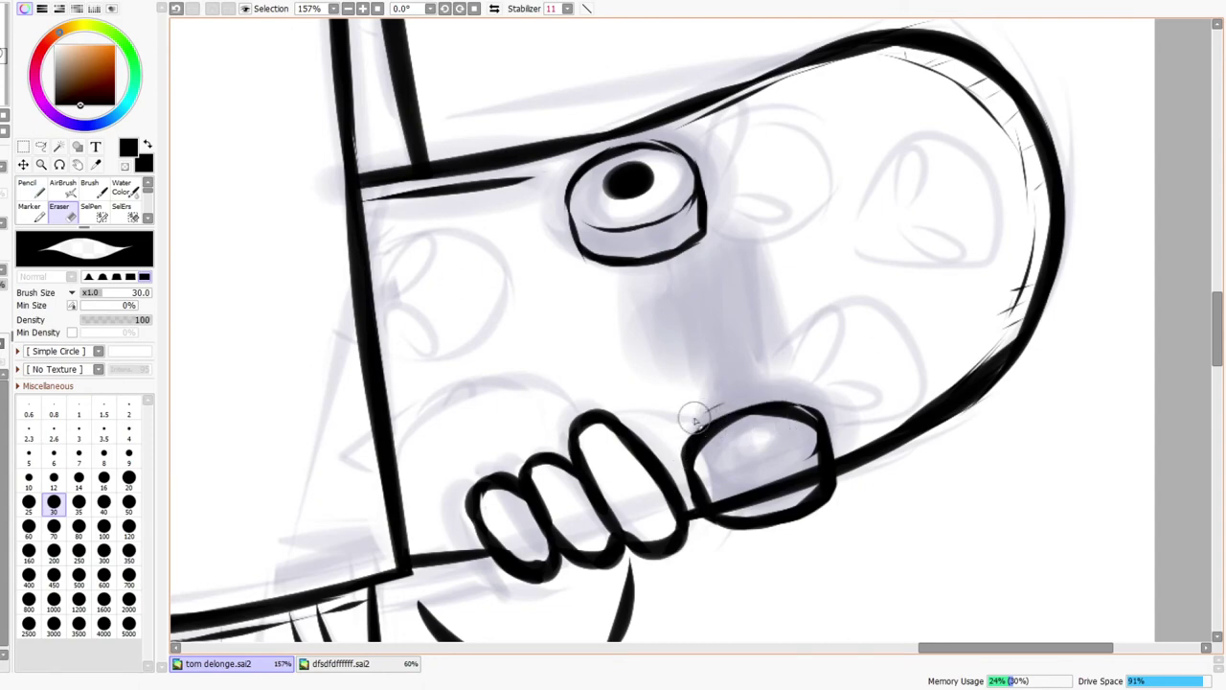
key(n)
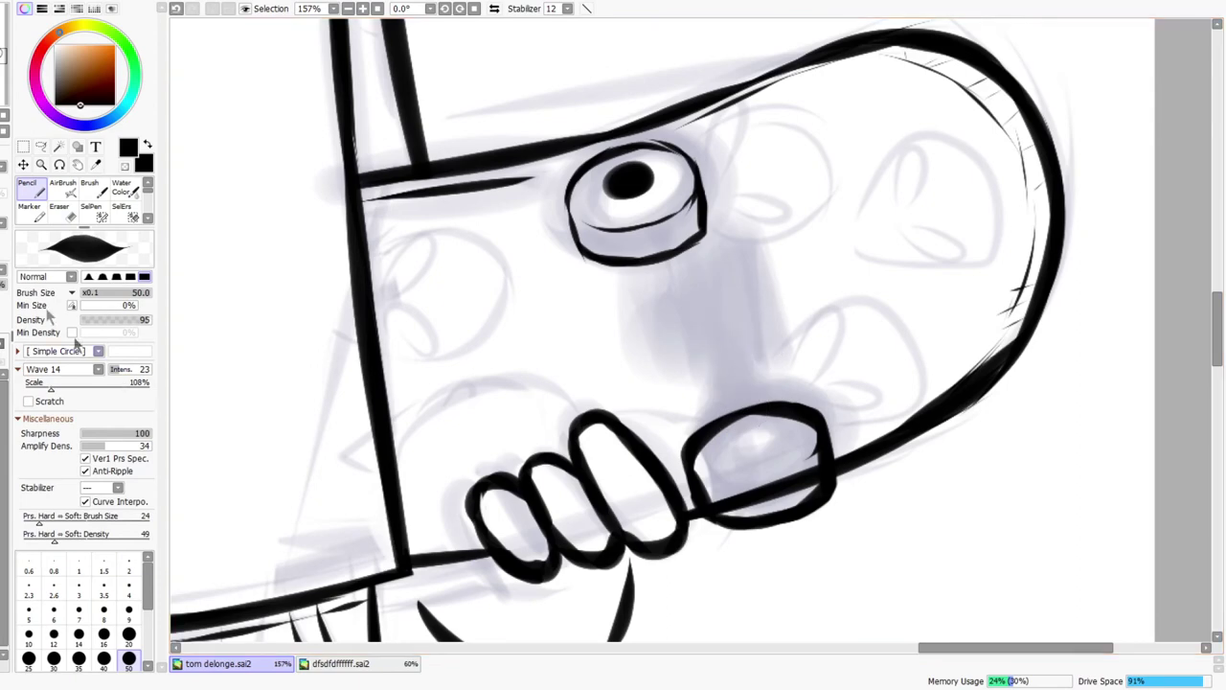
- Lasso the upper wheel and shift it slightly right and up, closer to the board's edge
click(24, 147)
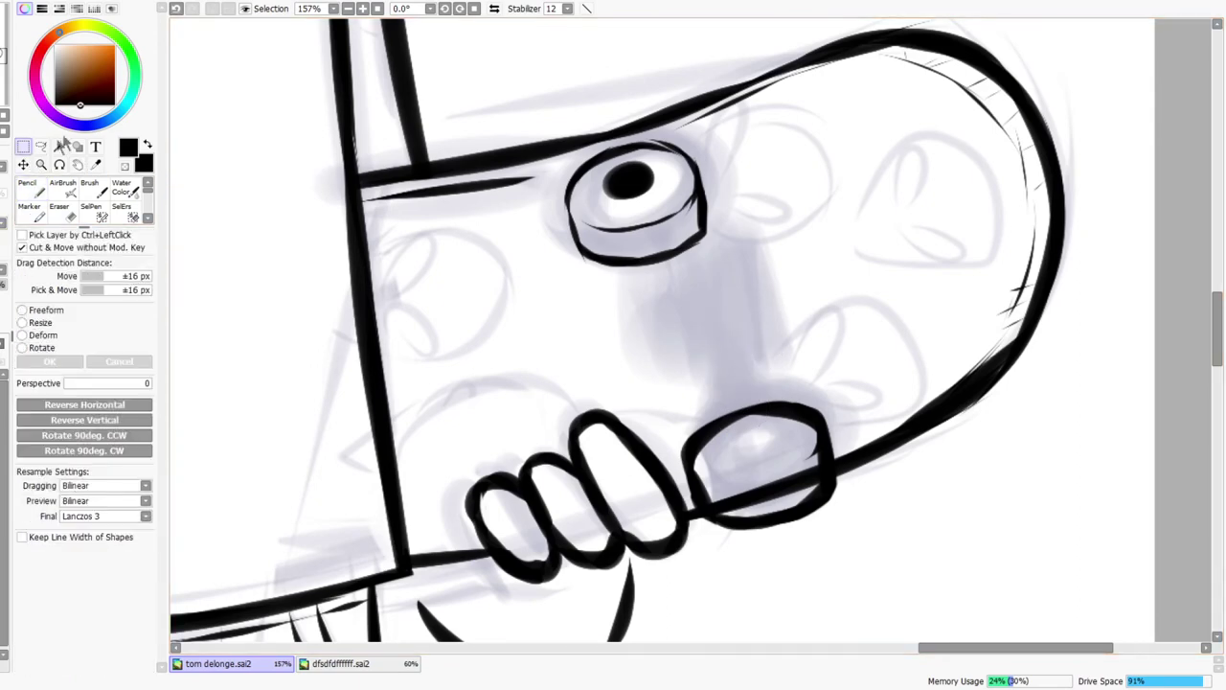
click(41, 146)
mouse_move(652, 319)
mouse_down()
mouse_move(543, 298)
mouse_move(542, 215)
mouse_up()
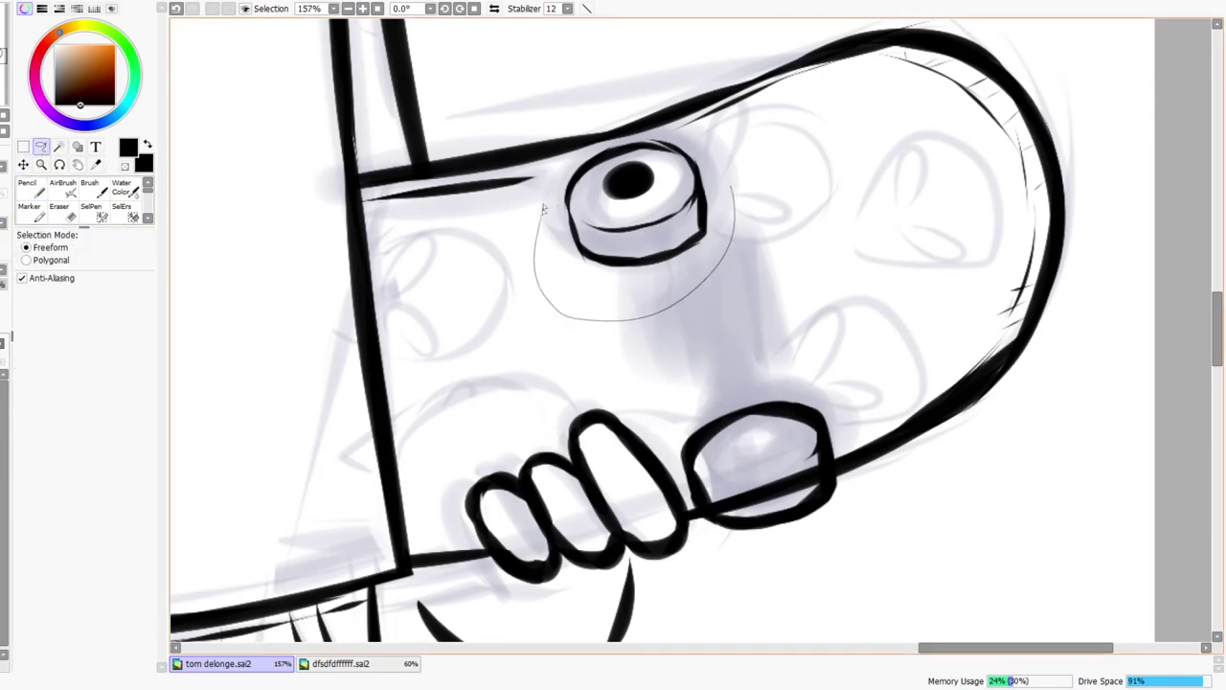
drag(685, 144, 688, 146)
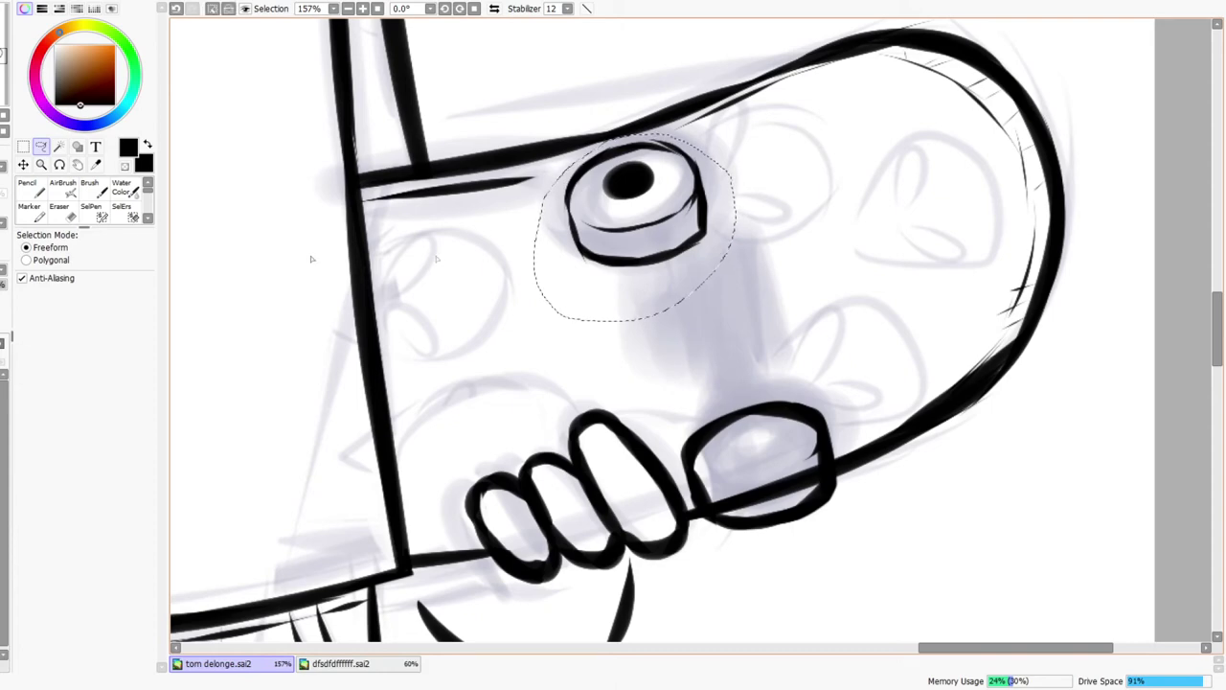
click(24, 146)
key(ctrl+t)
drag(629, 240, 653, 240)
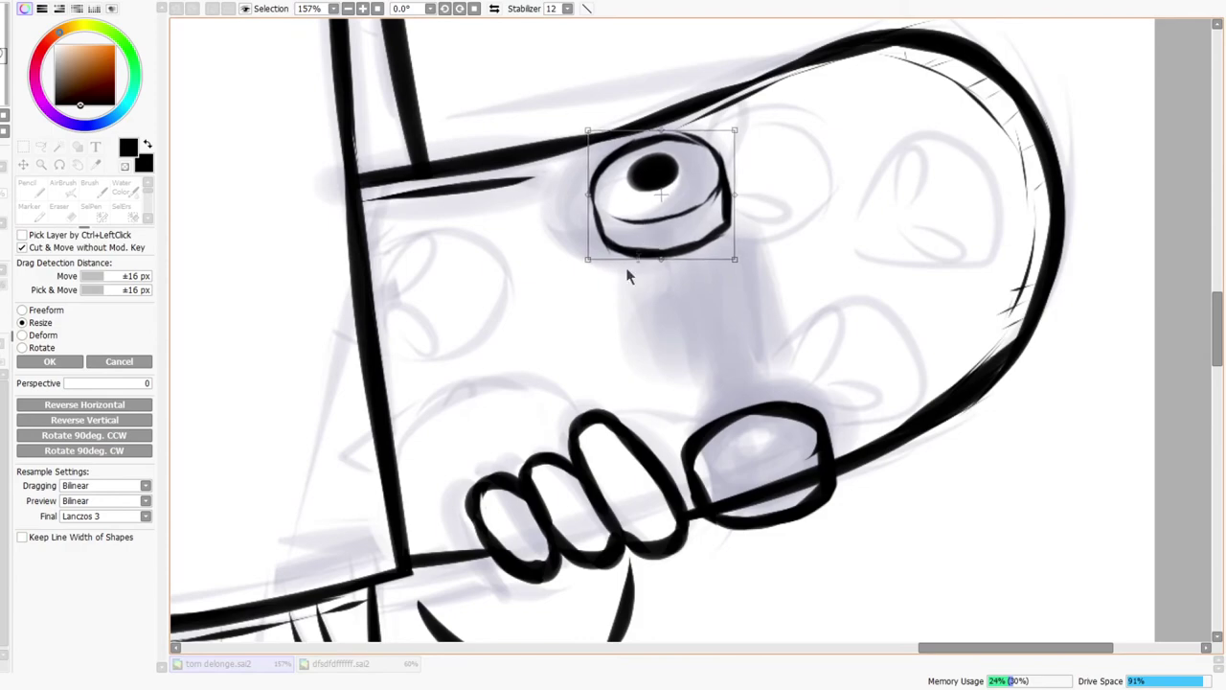
click(50, 361)
- Lasso the lower wheel's outline, nudge it into place beside the fingers with a transform, and clear the selection
key(ctrl+space)
drag(712, 342, 752, 350)
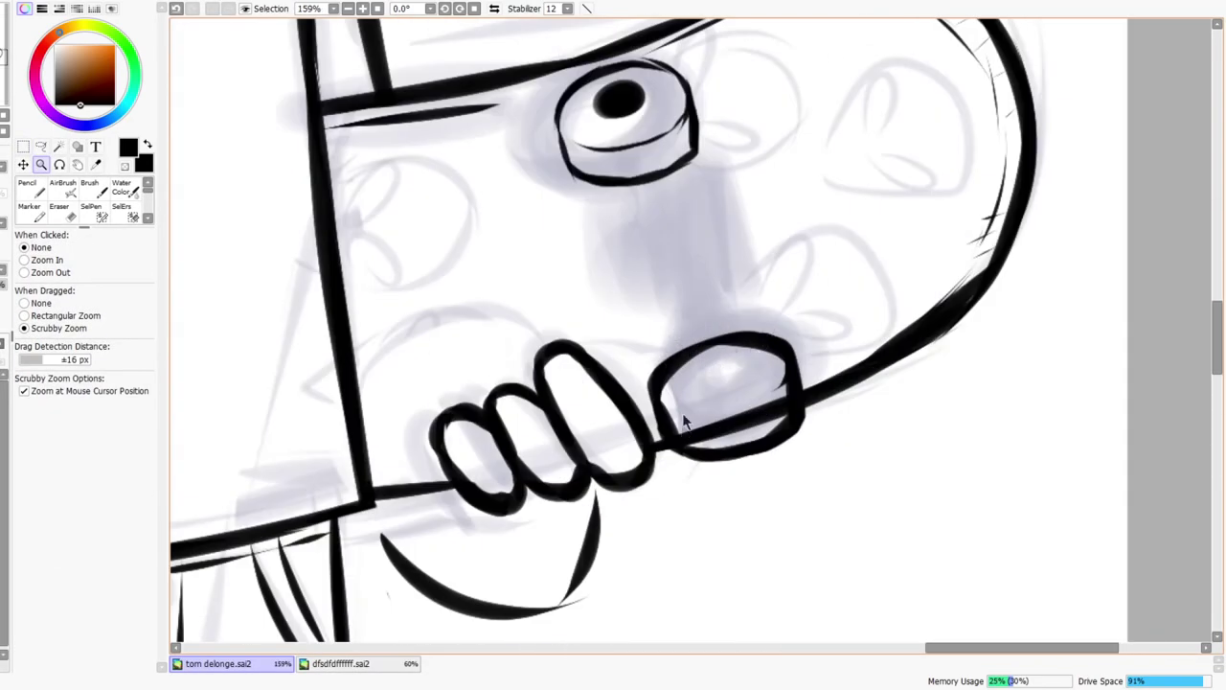
mouse_move(659, 431)
mouse_down()
mouse_move(678, 487)
mouse_move(846, 437)
mouse_up()
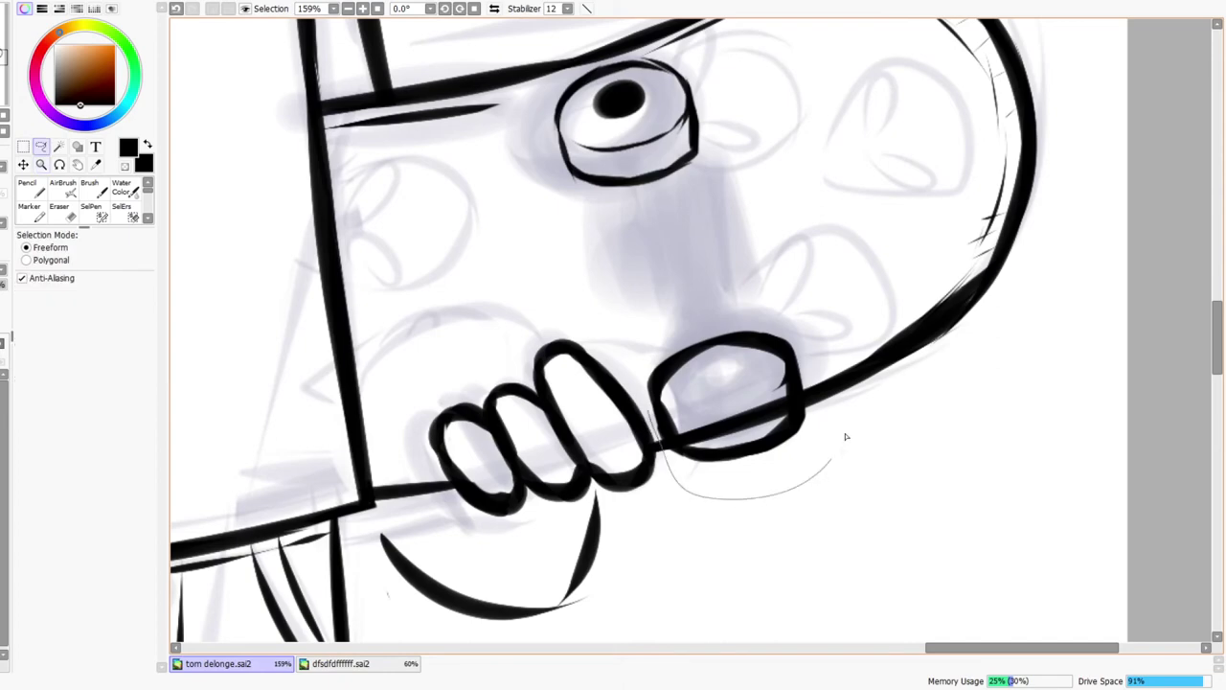
drag(631, 381, 668, 359)
key(ctrl+t)
drag(811, 329, 806, 335)
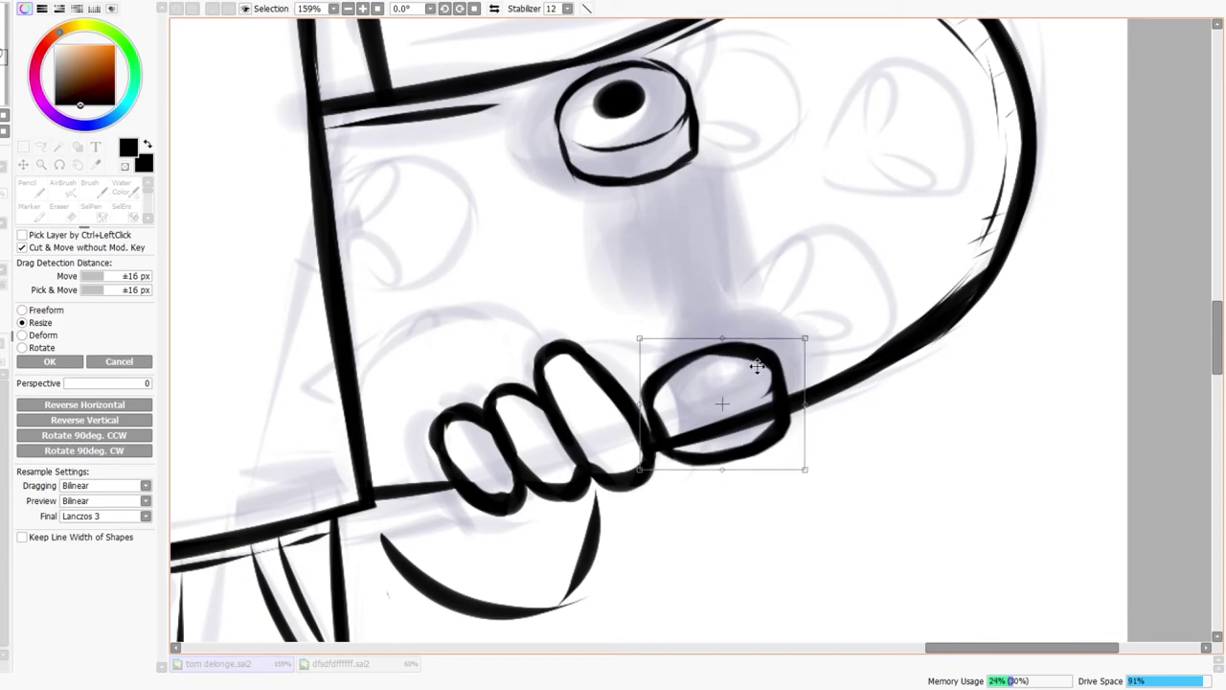
click(53, 362)
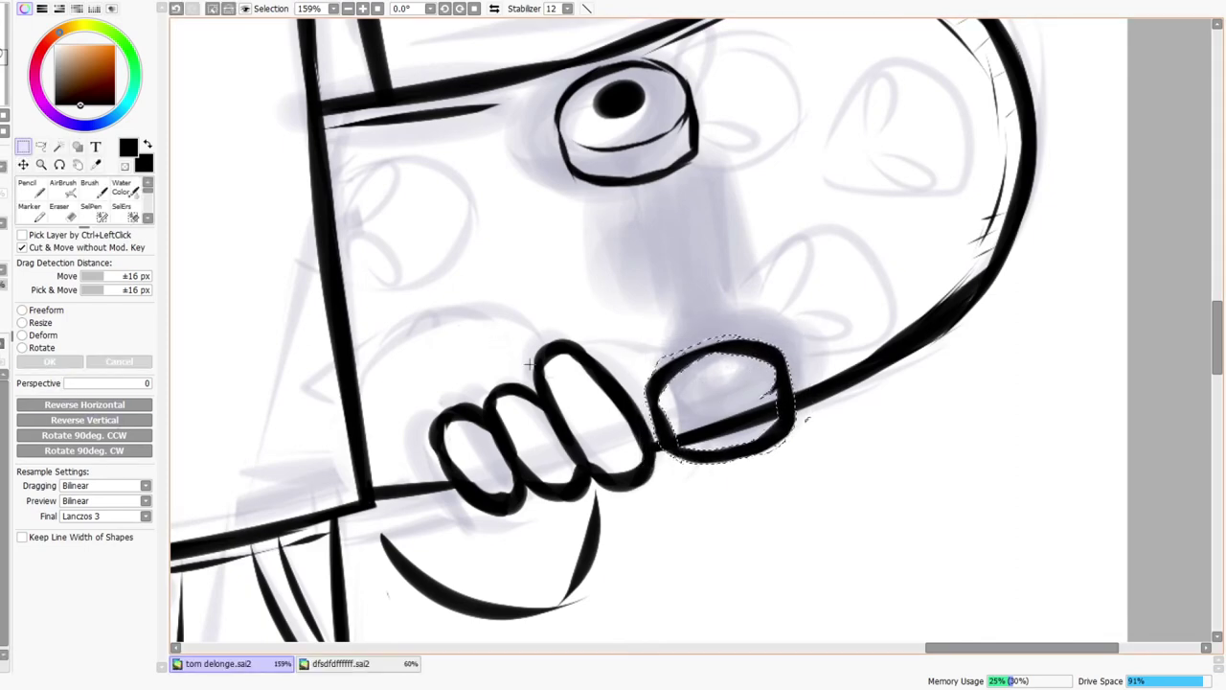
key(ctrl+d)
- Erase the board's edge line where it crosses the inside of the lower wheel
key(ctrl+space)
drag(884, 378, 905, 359)
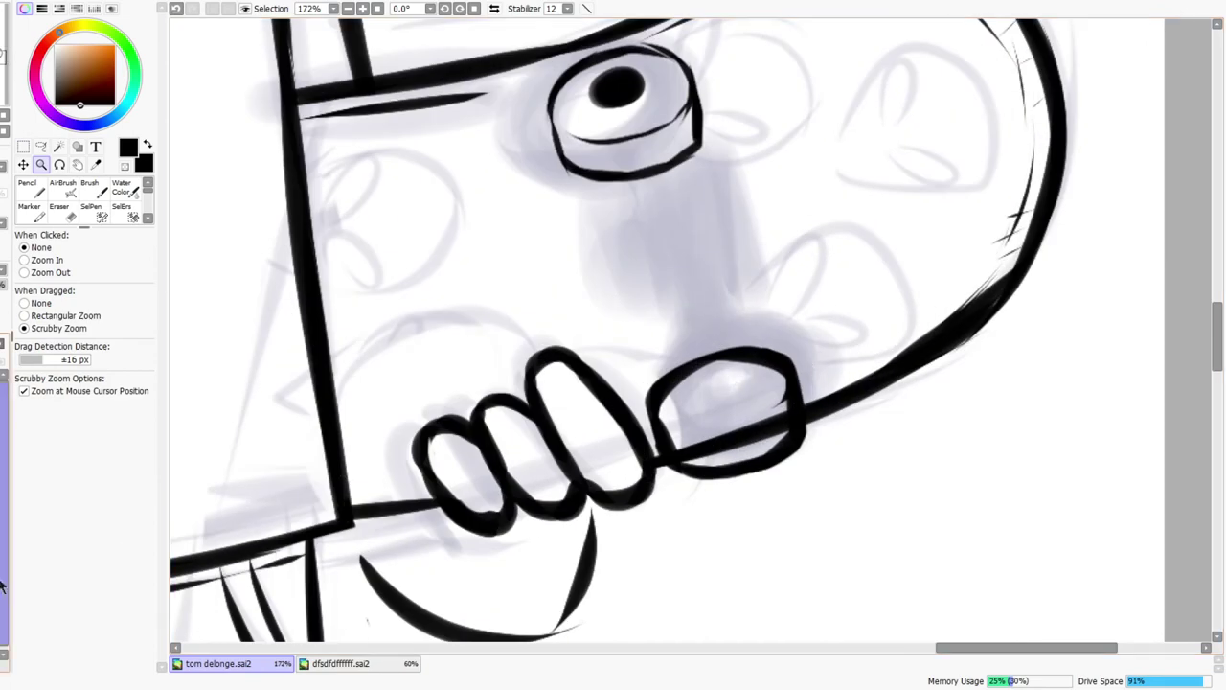
key(e)
mouse_move(685, 442)
mouse_down()
mouse_move(735, 429)
mouse_move(723, 447)
mouse_move(754, 453)
mouse_move(796, 412)
mouse_up()
key(ctrl+space)
mouse_move(798, 369)
mouse_down()
mouse_move(766, 414)
mouse_move(784, 384)
mouse_up()
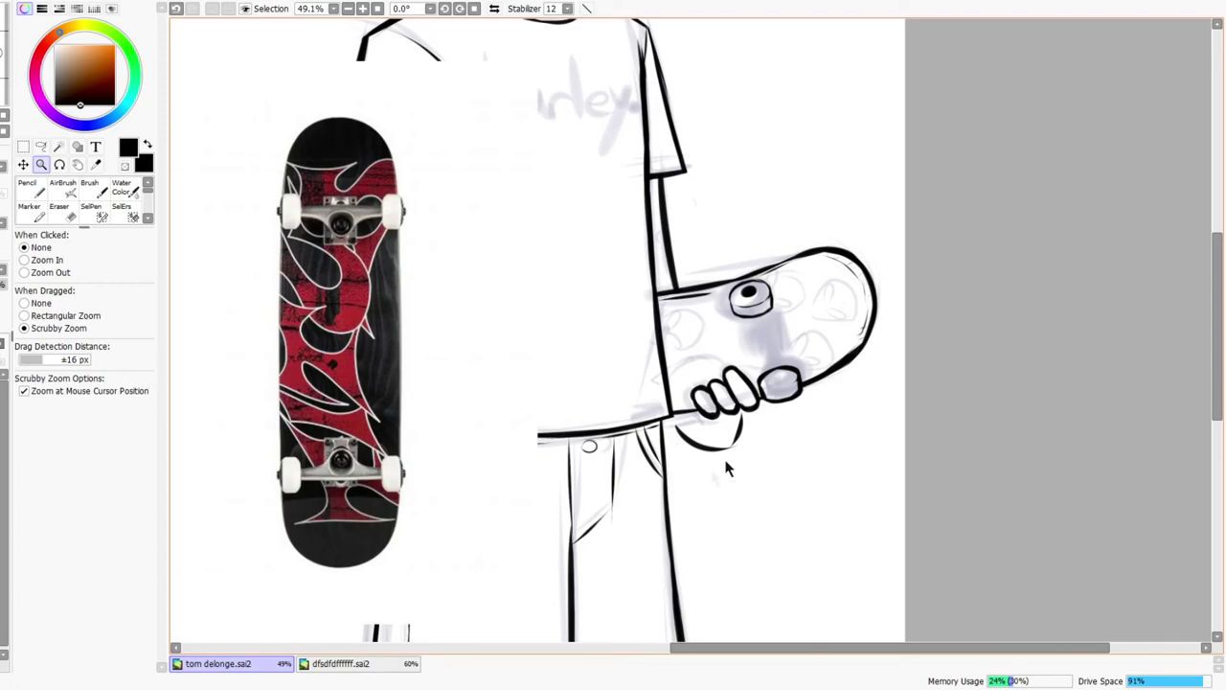
drag(793, 344, 834, 331)
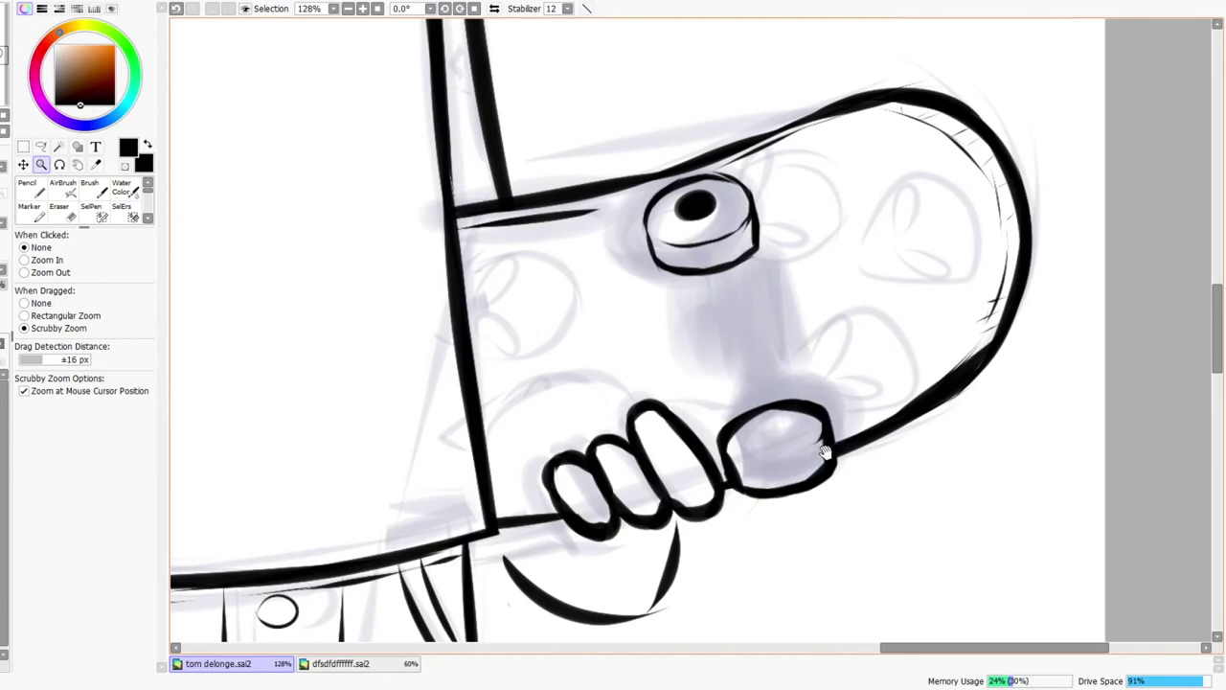
drag(824, 451, 815, 400)
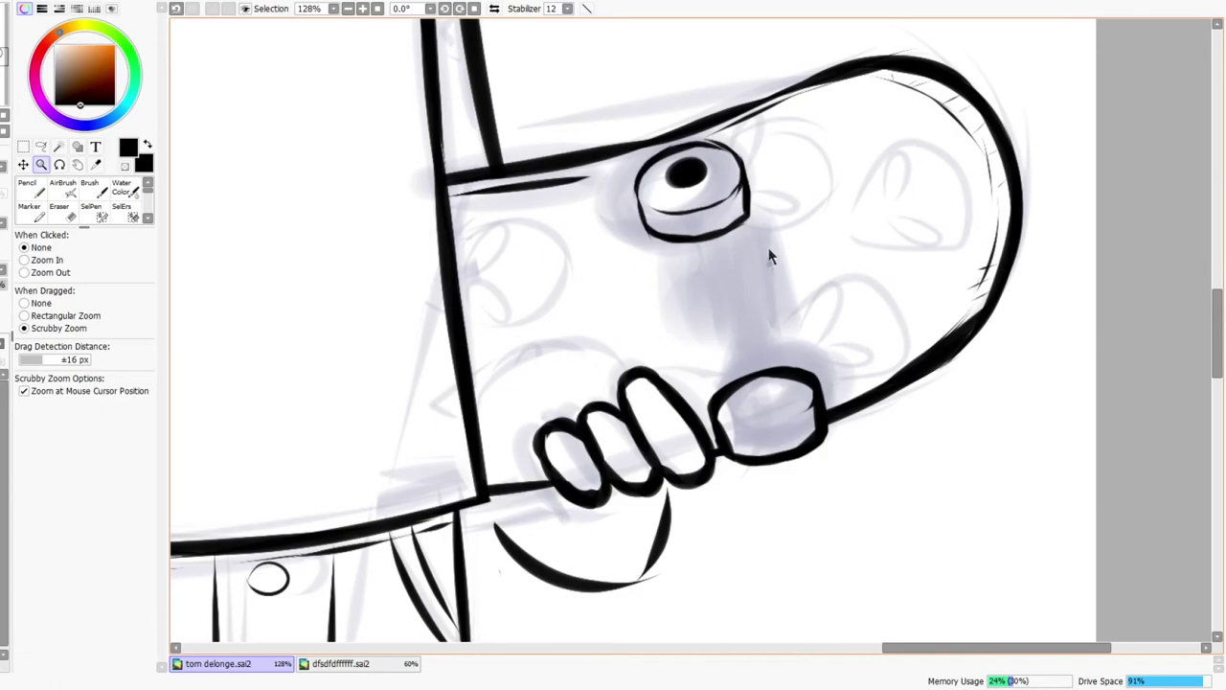
drag(768, 253, 788, 288)
key(n)
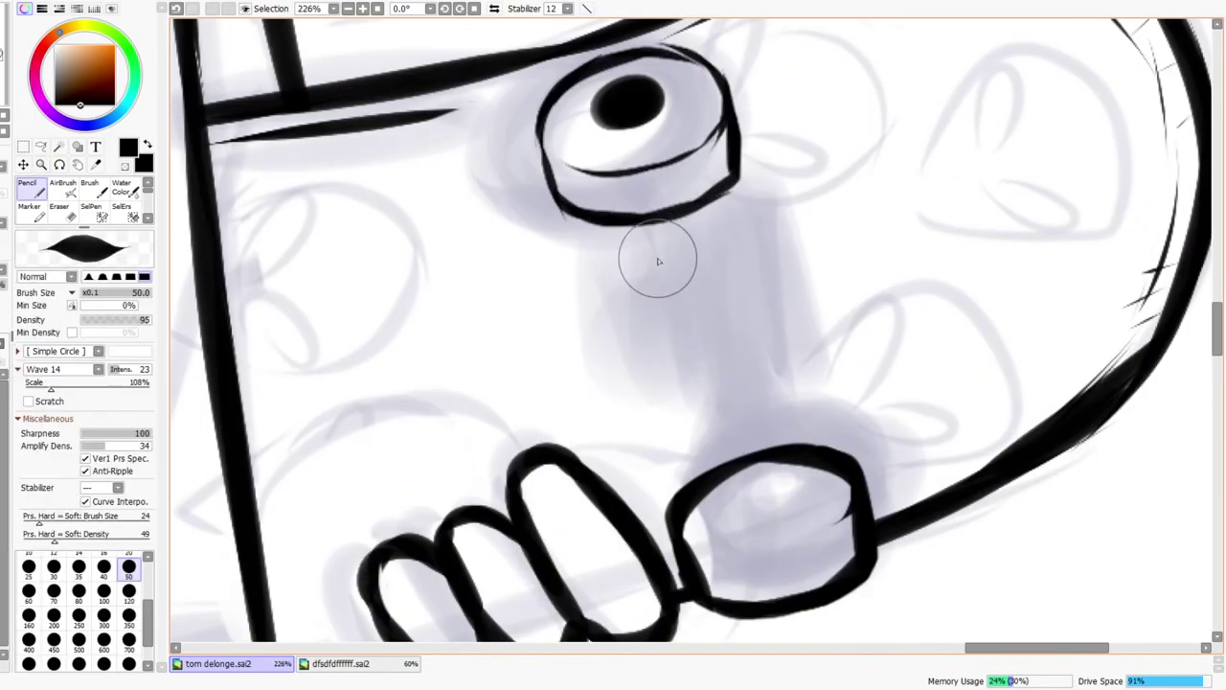
drag(700, 249, 746, 383)
- Rotate the skateboard reference photo clockwise so its tilt roughly matches the drawn board
drag(729, 293, 715, 299)
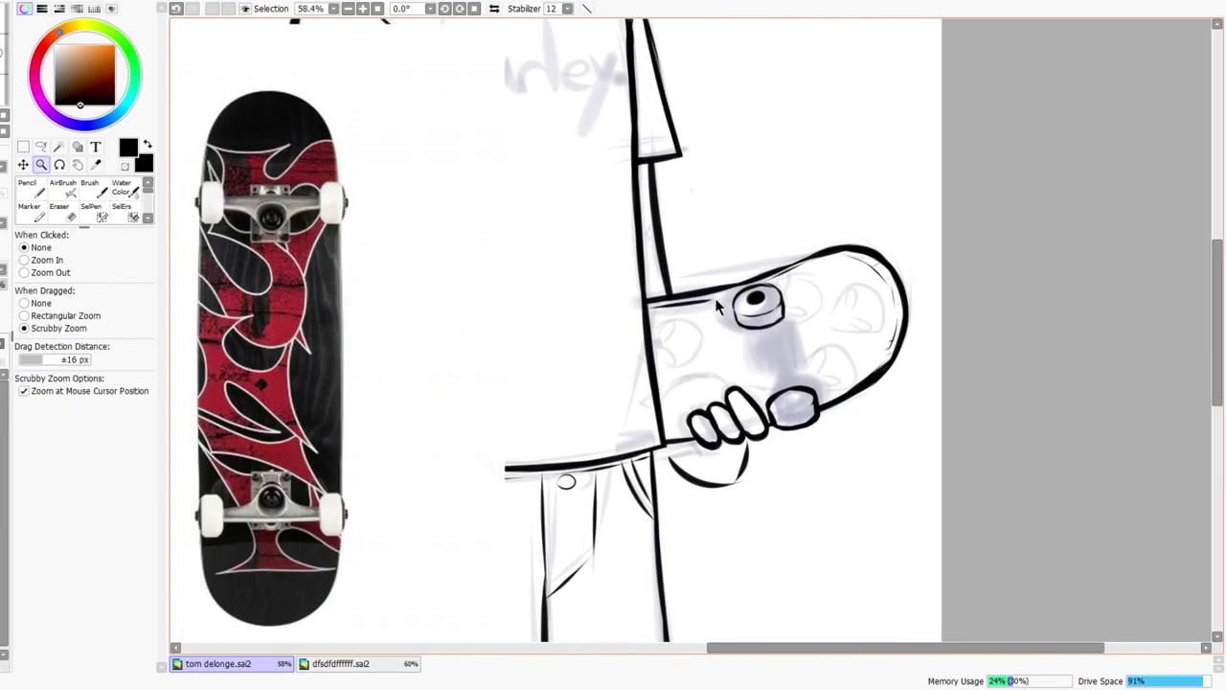
click(24, 165)
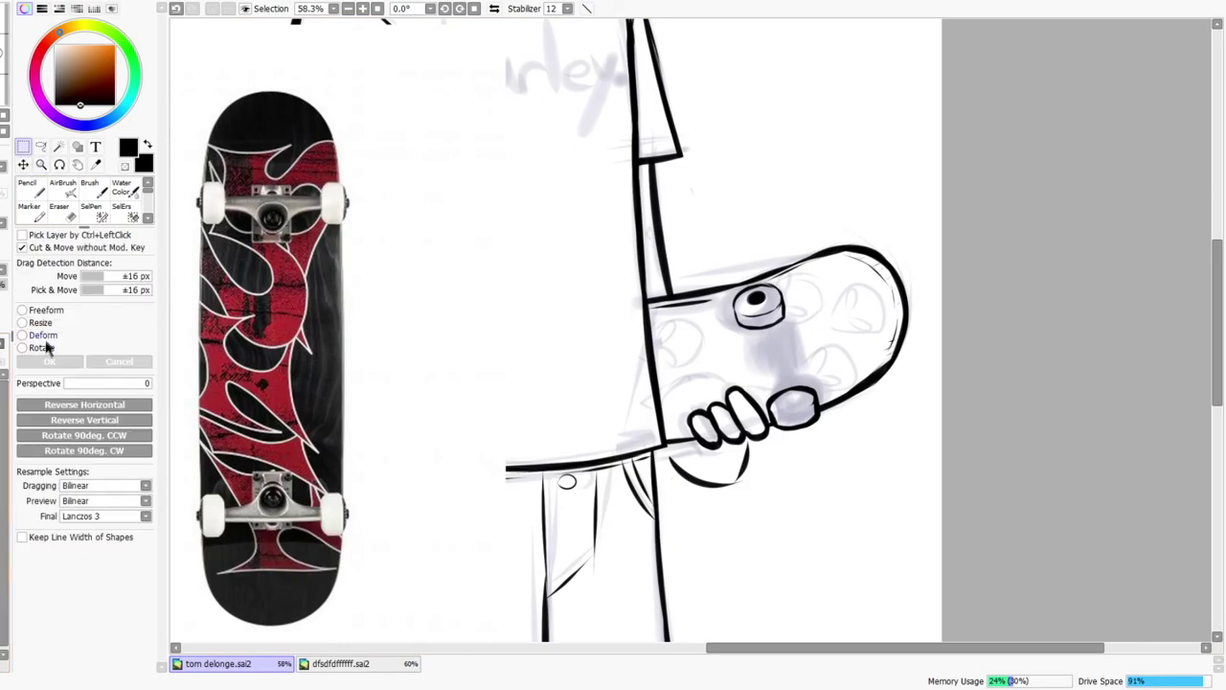
click(43, 347)
drag(533, 44, 673, 188)
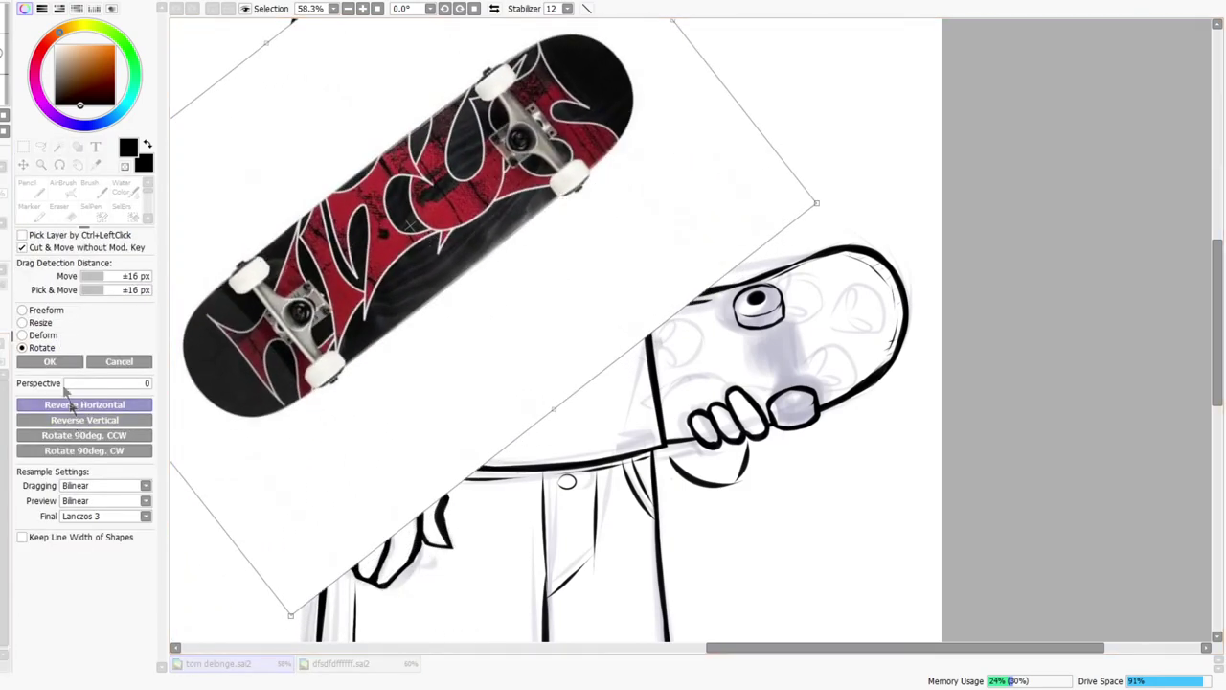
click(63, 364)
- Ink the skateboard truck between the two wheels, with its round centre nut and the two edges of the axle arm
drag(788, 324, 826, 422)
key(ctrl+space)
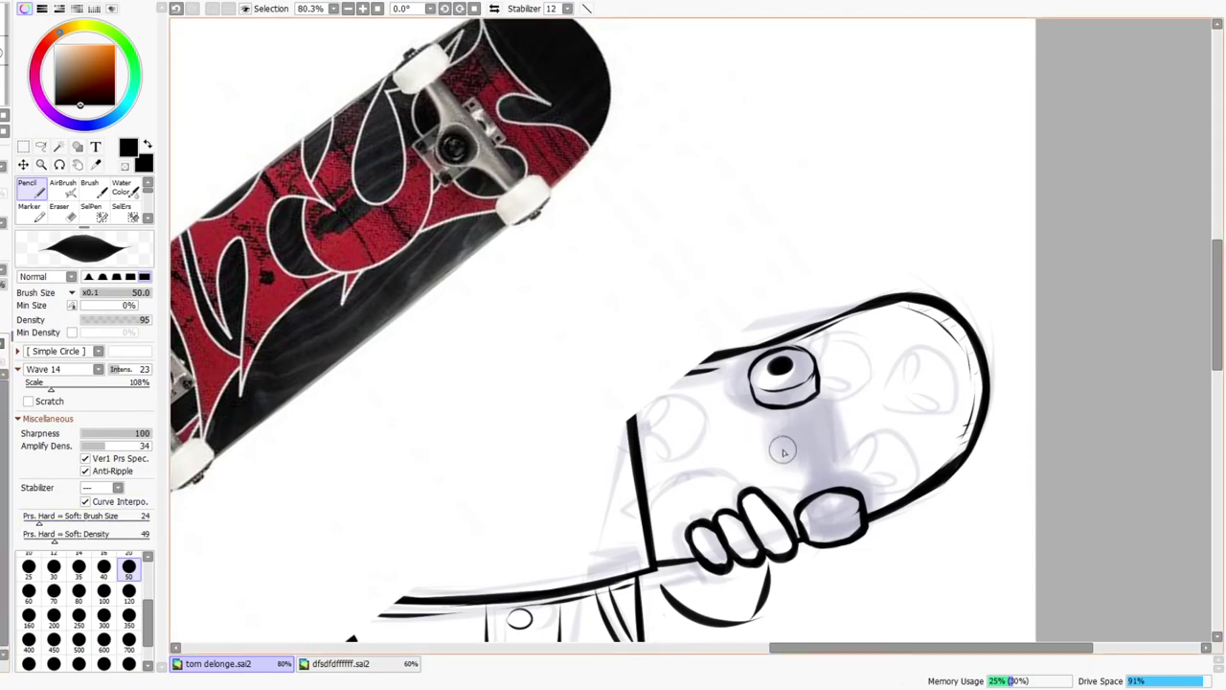
mouse_move(791, 435)
mouse_down()
mouse_move(782, 447)
mouse_move(803, 462)
mouse_move(790, 450)
mouse_up()
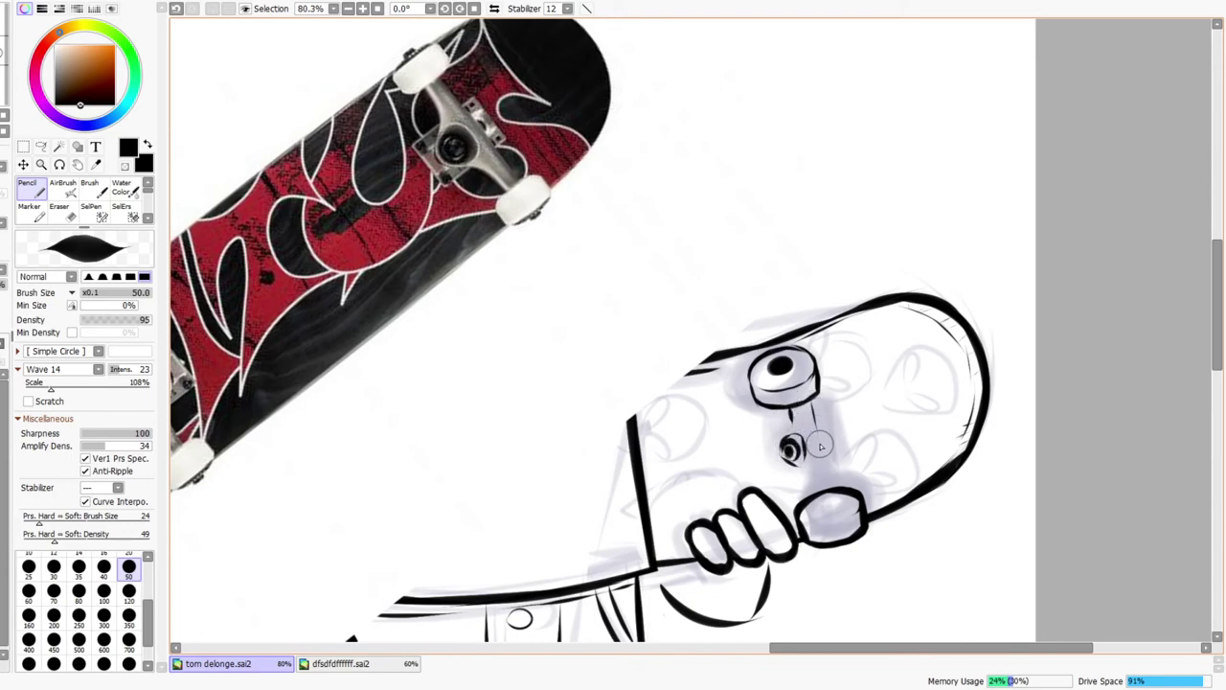
mouse_move(803, 400)
mouse_down()
mouse_move(828, 475)
mouse_move(812, 472)
mouse_move(822, 503)
mouse_move(797, 471)
mouse_up()
drag(791, 403, 784, 441)
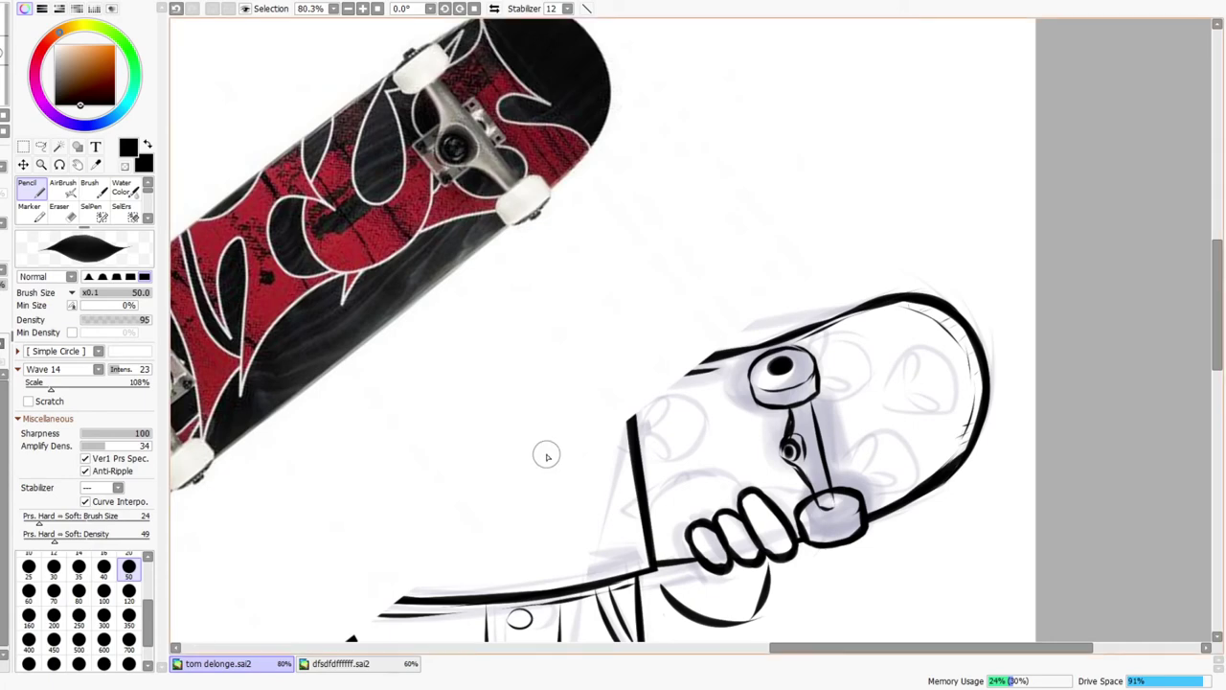
- Erase the lower wheel's outline where the end of the truck's axle arm overlaps it
key(e)
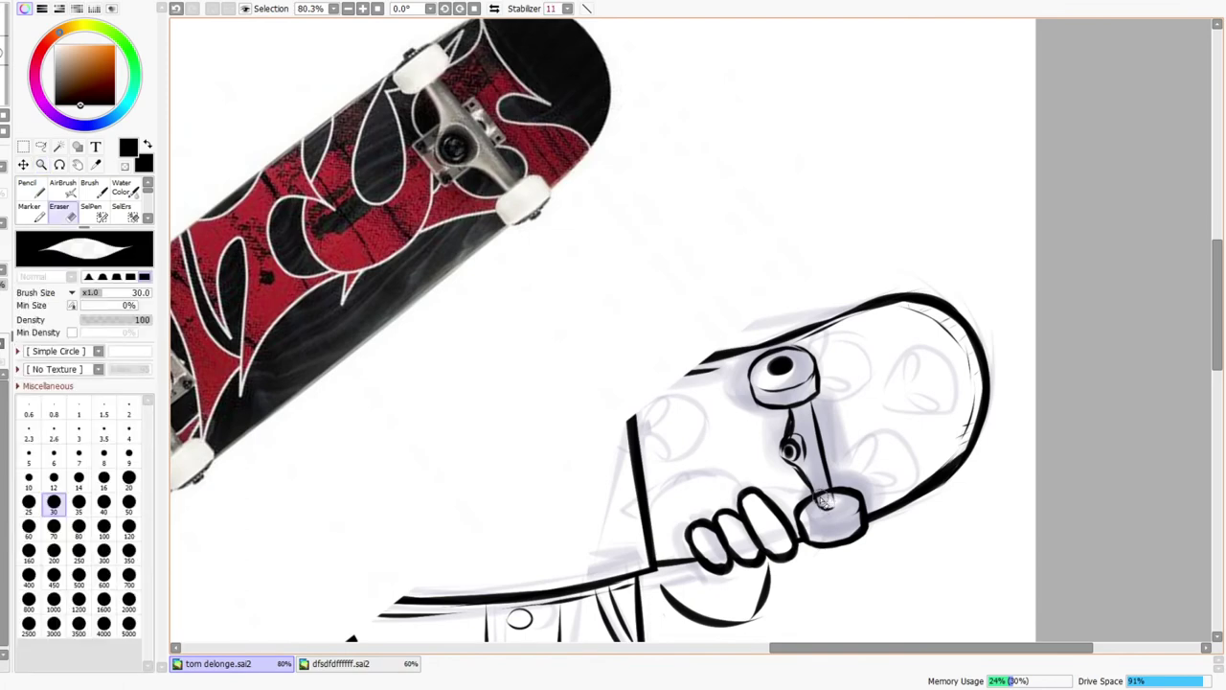
key(ctrl+z)
click(827, 493)
- Ink the truck's baseplate on both sides of the axle arm and add two black bolt dots to each side
key(n)
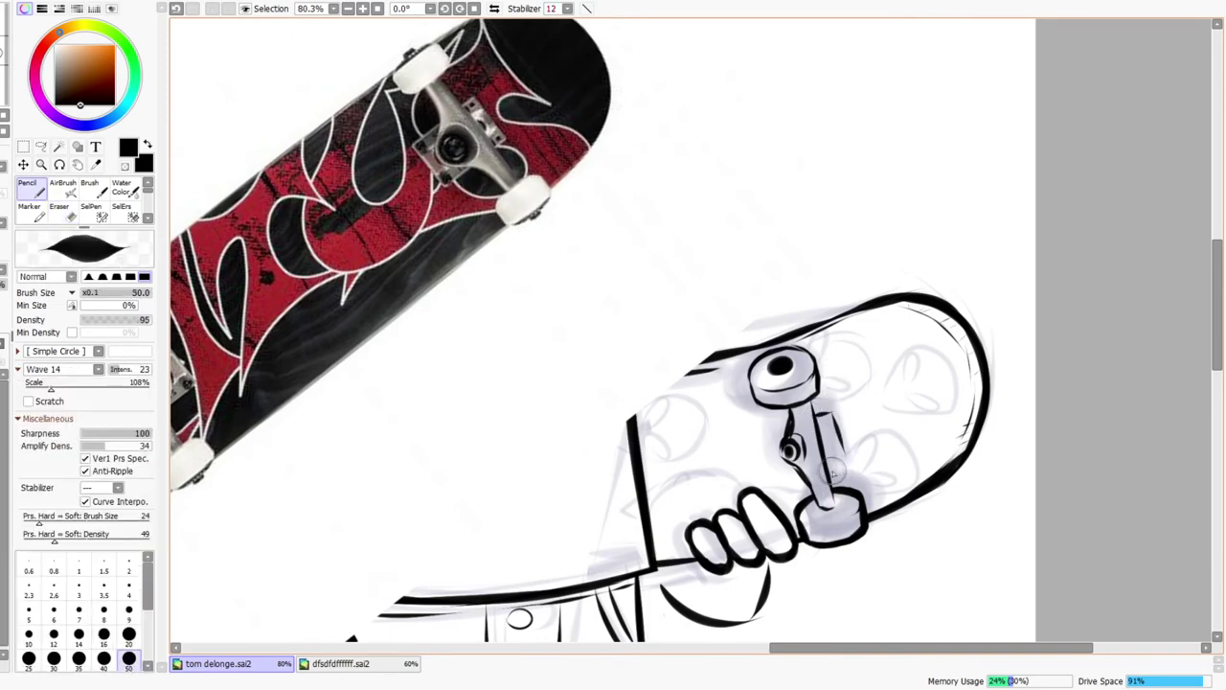
drag(822, 414, 841, 470)
mouse_move(787, 426)
mouse_down()
mouse_move(754, 436)
mouse_move(774, 432)
mouse_move(763, 440)
mouse_move(776, 488)
mouse_move(762, 438)
mouse_move(777, 493)
mouse_move(771, 444)
mouse_up()
click(781, 477)
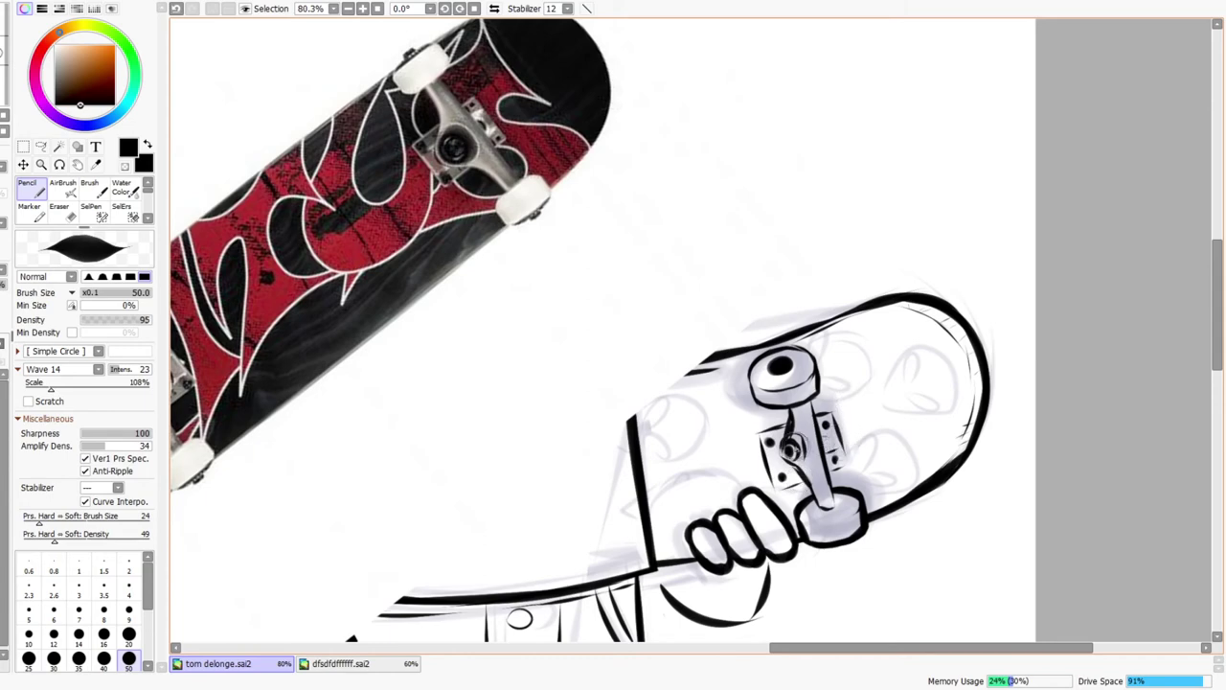
- Review the inked skateboard truck up close and against the whole figure
key(ctrl+space)
drag(829, 423, 870, 412)
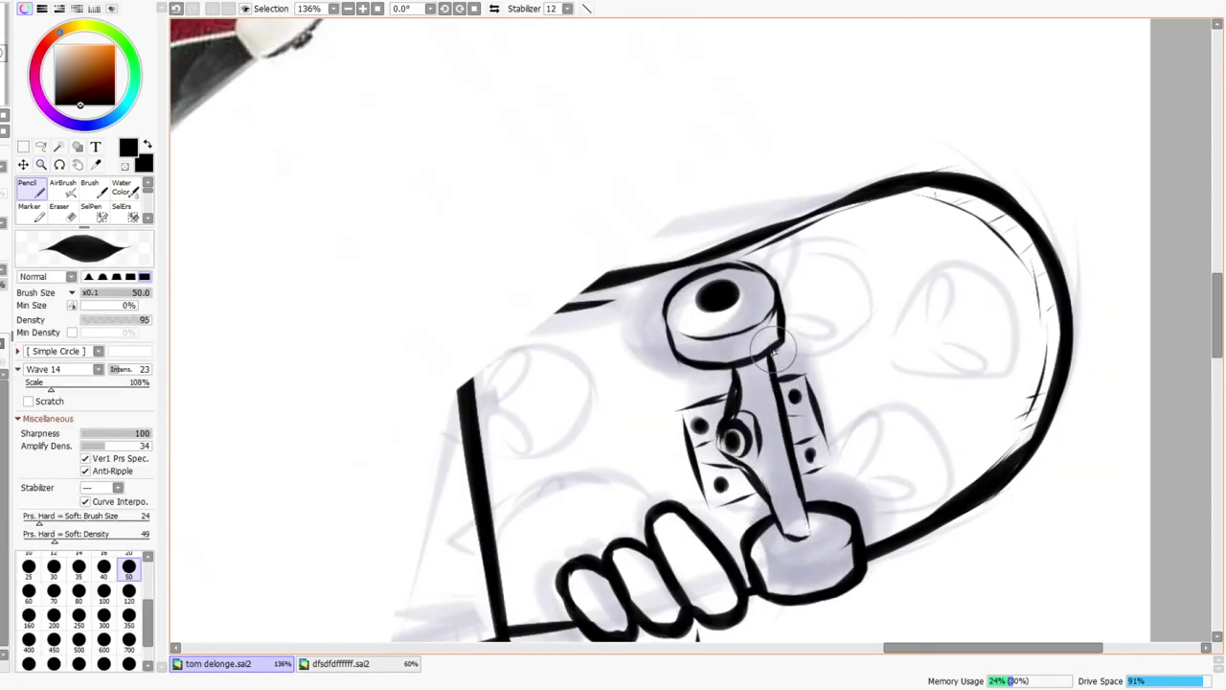
mouse_move(783, 248)
mouse_down()
mouse_move(822, 279)
mouse_move(807, 307)
mouse_up()
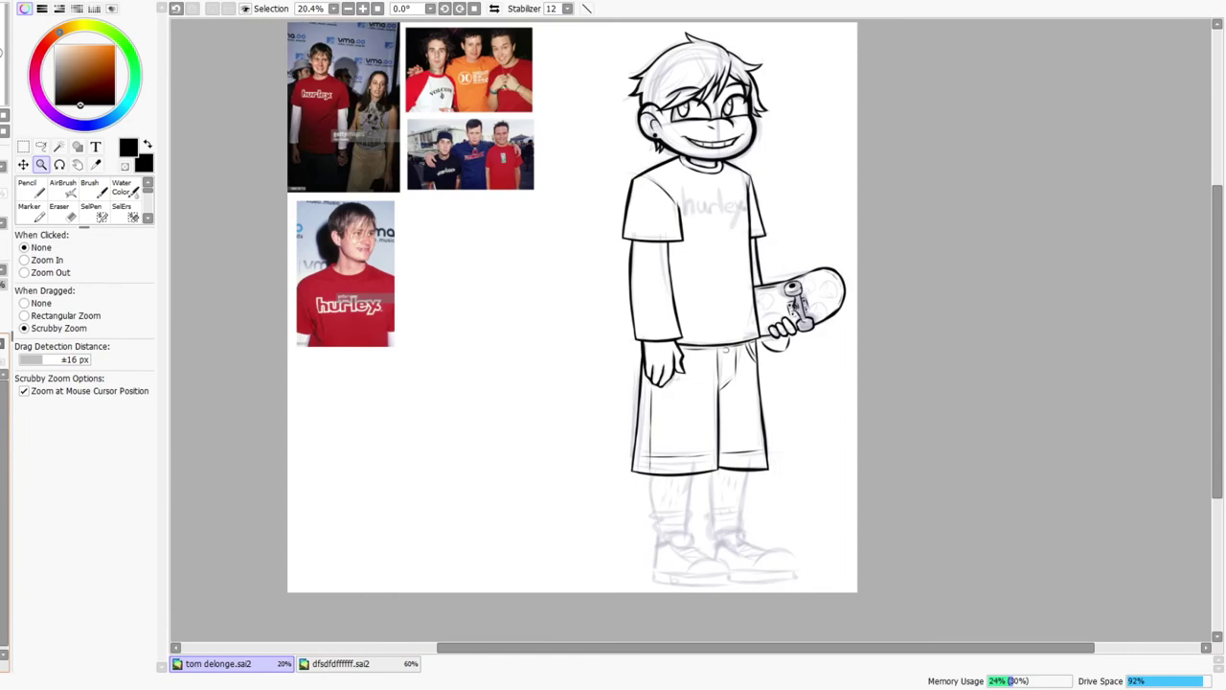
drag(820, 308, 856, 274)
mouse_move(770, 368)
mouse_down()
mouse_move(808, 354)
mouse_move(892, 275)
mouse_up()
key(n)
key(z)
mouse_move(780, 336)
mouse_down()
mouse_move(796, 326)
mouse_move(774, 310)
mouse_up()
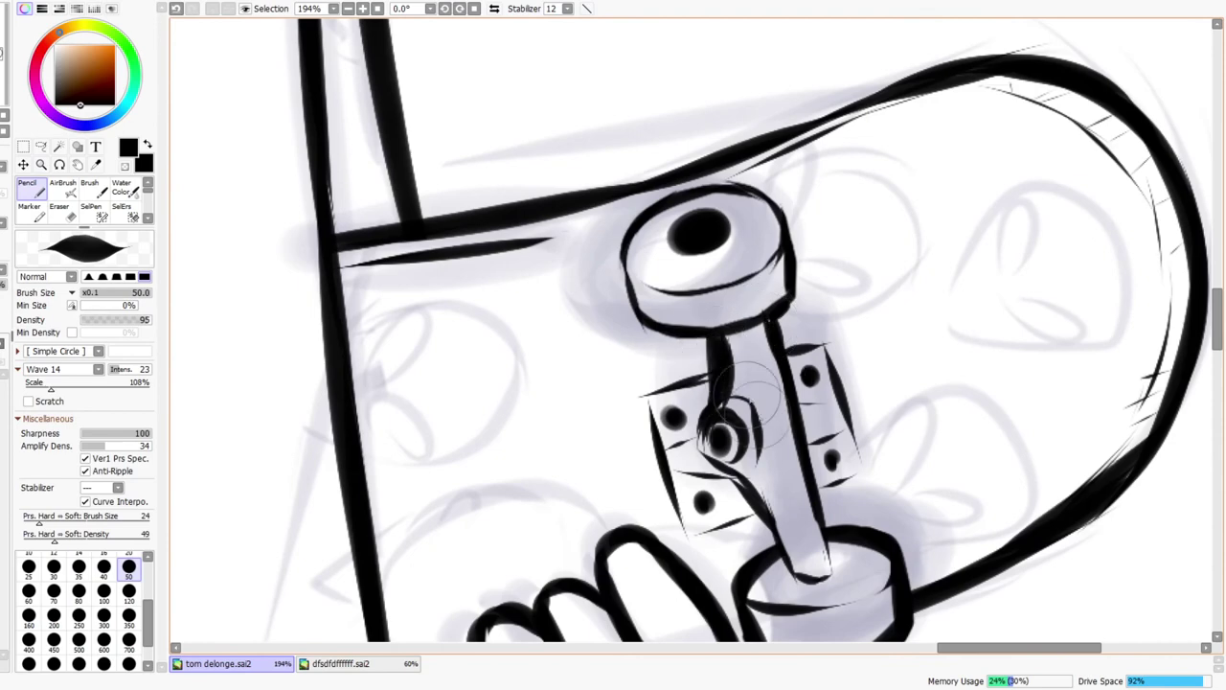
- Clean up and thicken the truck's axle arm edges and fill its round centre nut solid black
drag(766, 508, 728, 422)
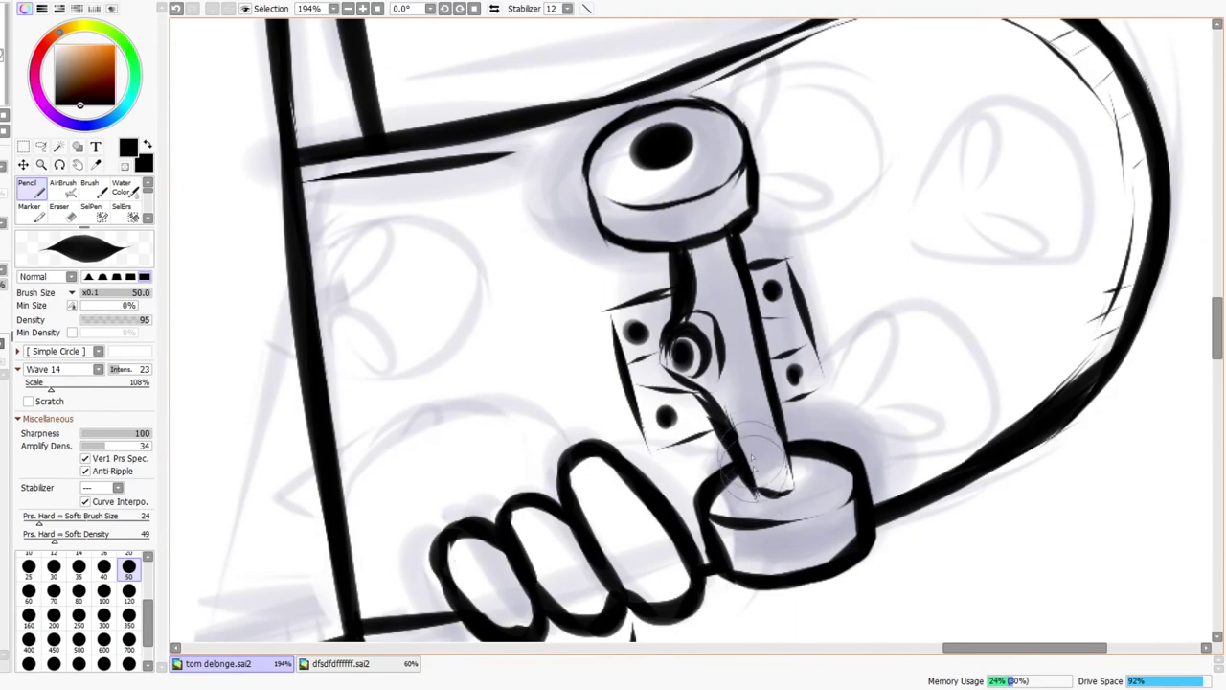
key(e)
mouse_move(687, 273)
mouse_down()
mouse_move(690, 316)
mouse_move(683, 259)
mouse_move(754, 227)
mouse_move(683, 251)
mouse_move(718, 251)
mouse_move(724, 234)
mouse_move(754, 345)
mouse_up()
key(n)
drag(728, 237, 776, 416)
mouse_move(707, 385)
mouse_down()
mouse_move(728, 375)
mouse_move(672, 354)
mouse_move(686, 343)
mouse_up()
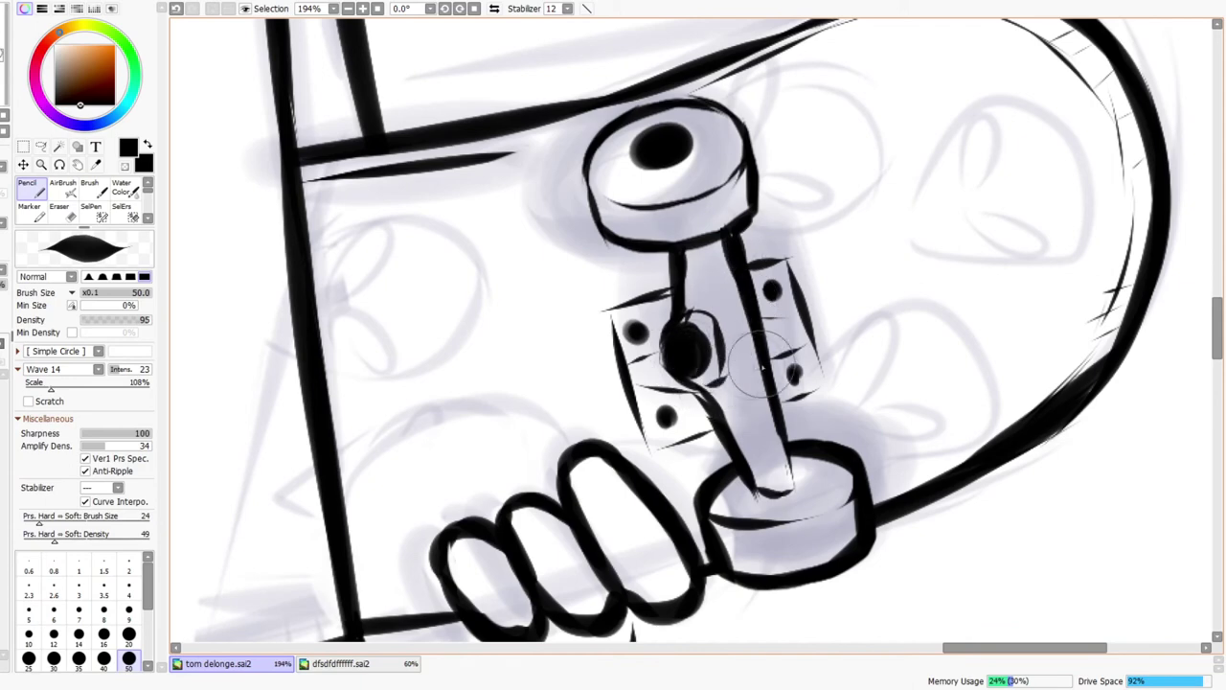
- Trim the black centre nut with the eraser and tidy the ring outline where it meets the axle arm
right_click(759, 359)
drag(761, 357, 721, 372)
key(ctrl+z)
mouse_move(779, 295)
mouse_down()
mouse_move(772, 309)
mouse_move(792, 263)
mouse_up()
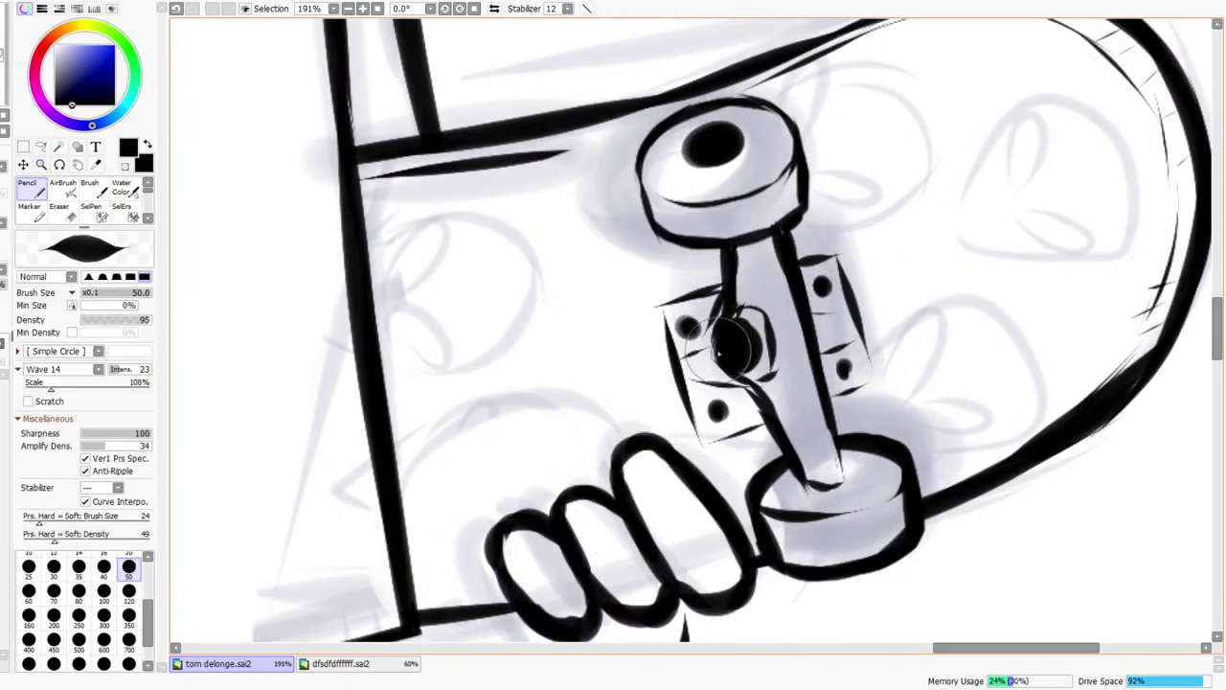
key(e)
mouse_move(714, 317)
mouse_down()
mouse_move(746, 275)
mouse_move(754, 299)
mouse_up()
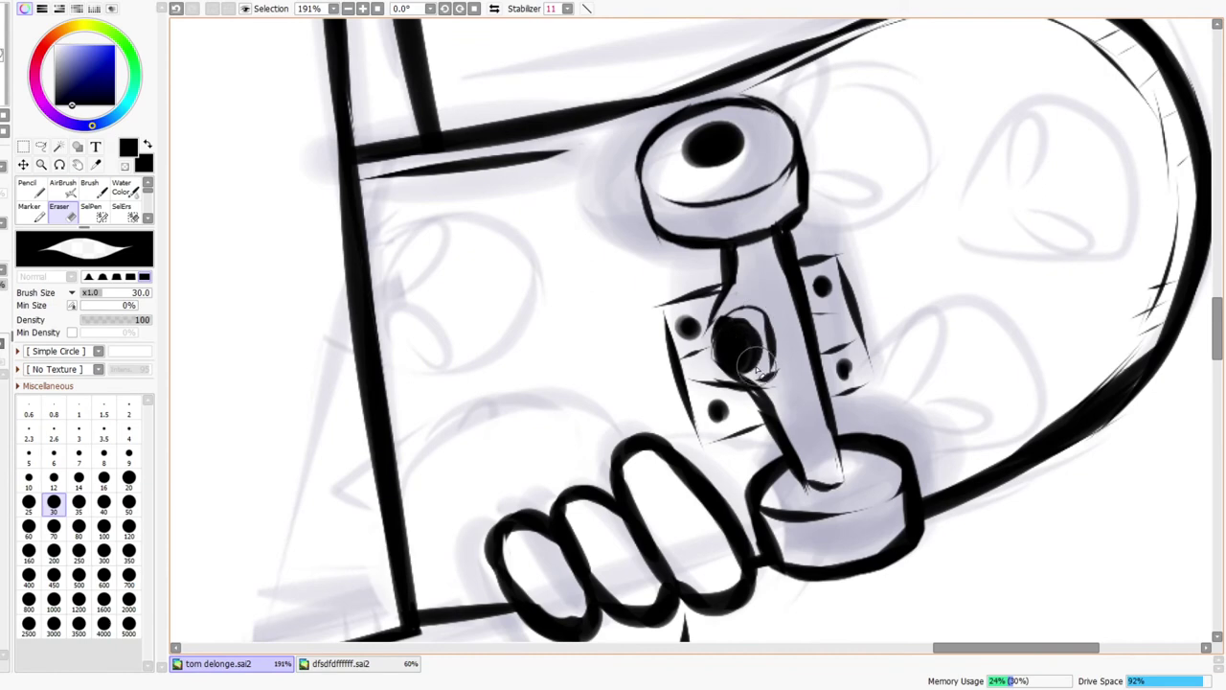
key(ctrl+space)
mouse_move(780, 311)
mouse_down()
mouse_move(823, 290)
mouse_move(746, 344)
mouse_move(788, 373)
mouse_up()
key(n)
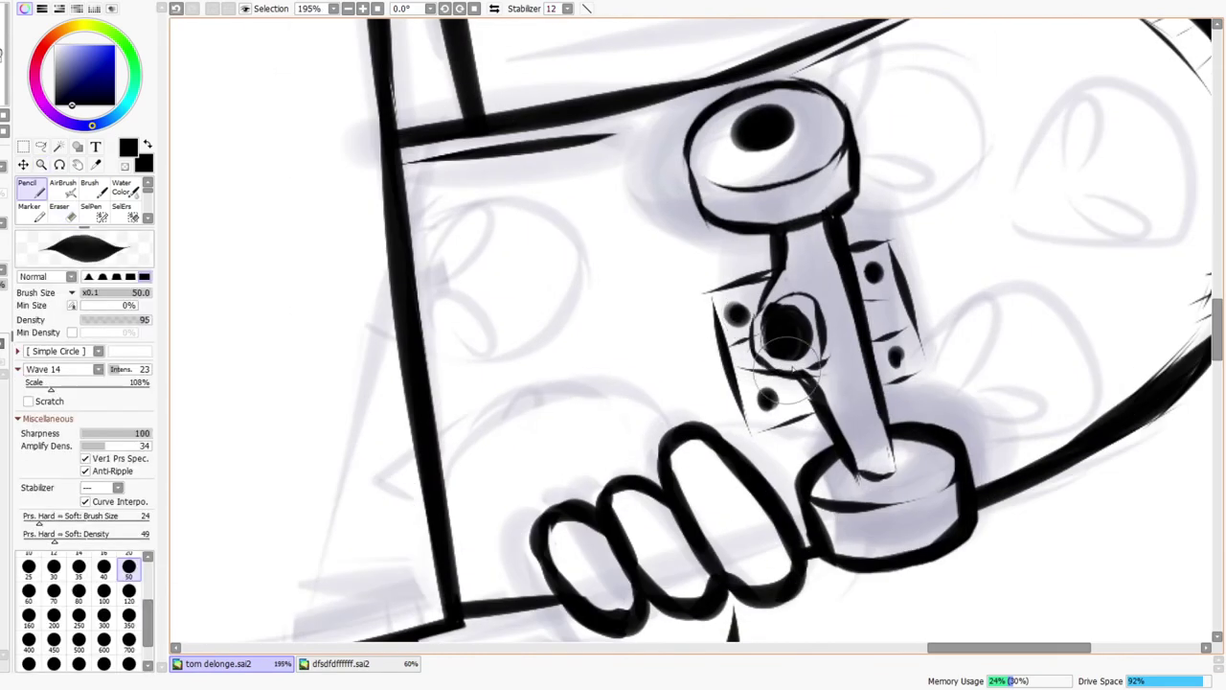
key(e)
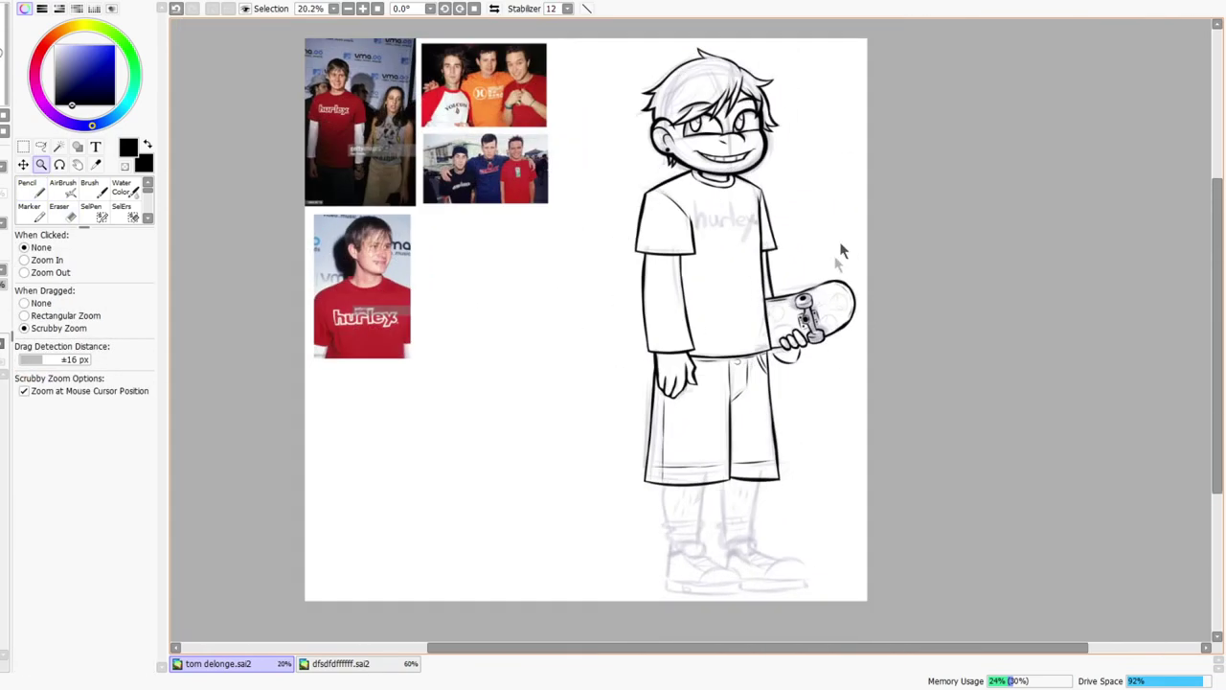
- Mirror the view horizontally to check the whole figure, and restore the original orientation
click(493, 9)
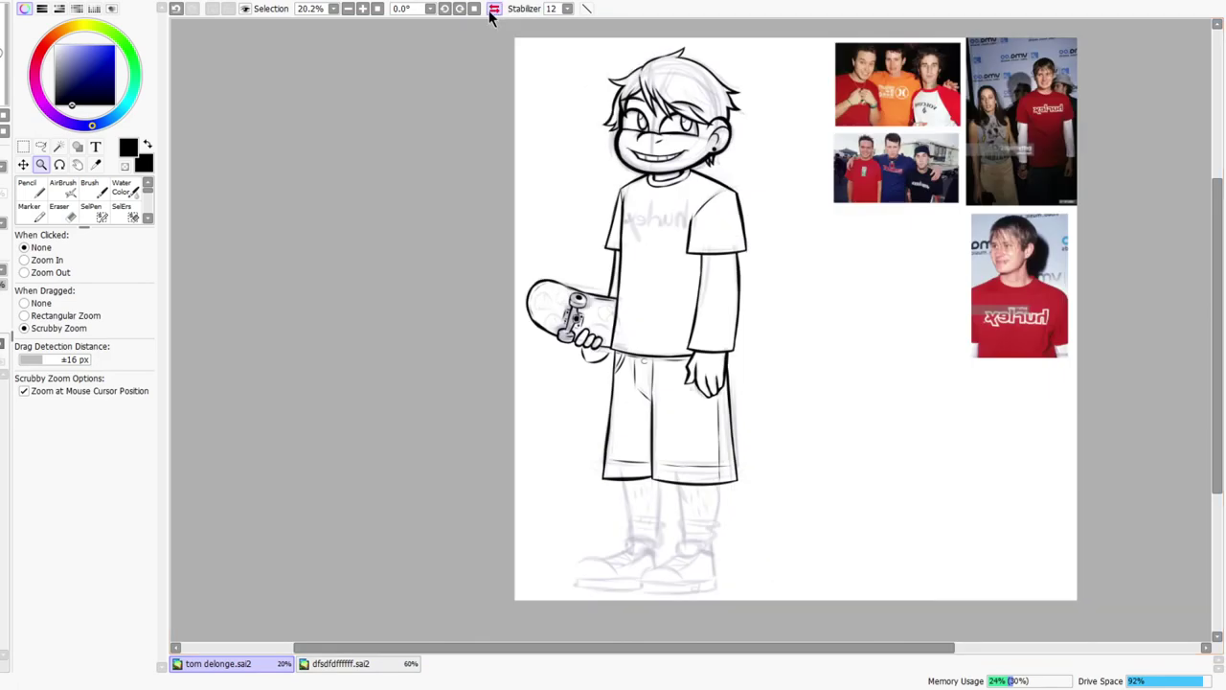
click(493, 8)
drag(764, 545, 757, 484)
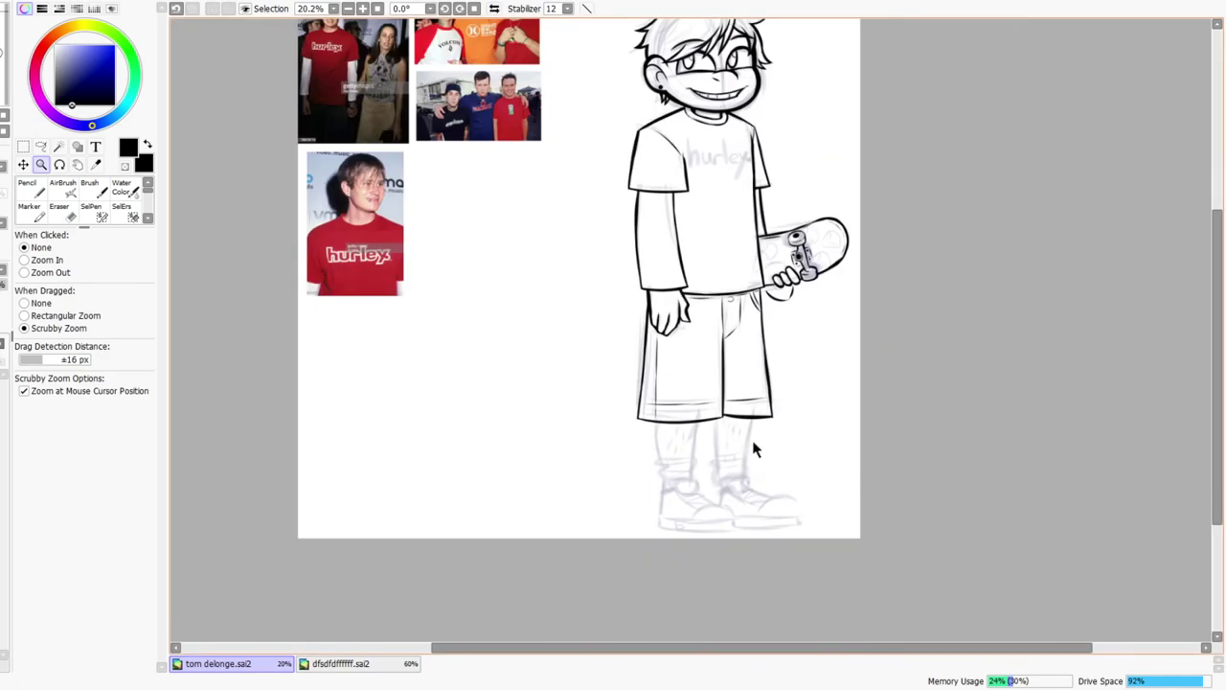
- Ink the curved outer calf line of the empty-hand-side leg from the shorts' hem down to the sock
scroll(754, 450, up, 5)
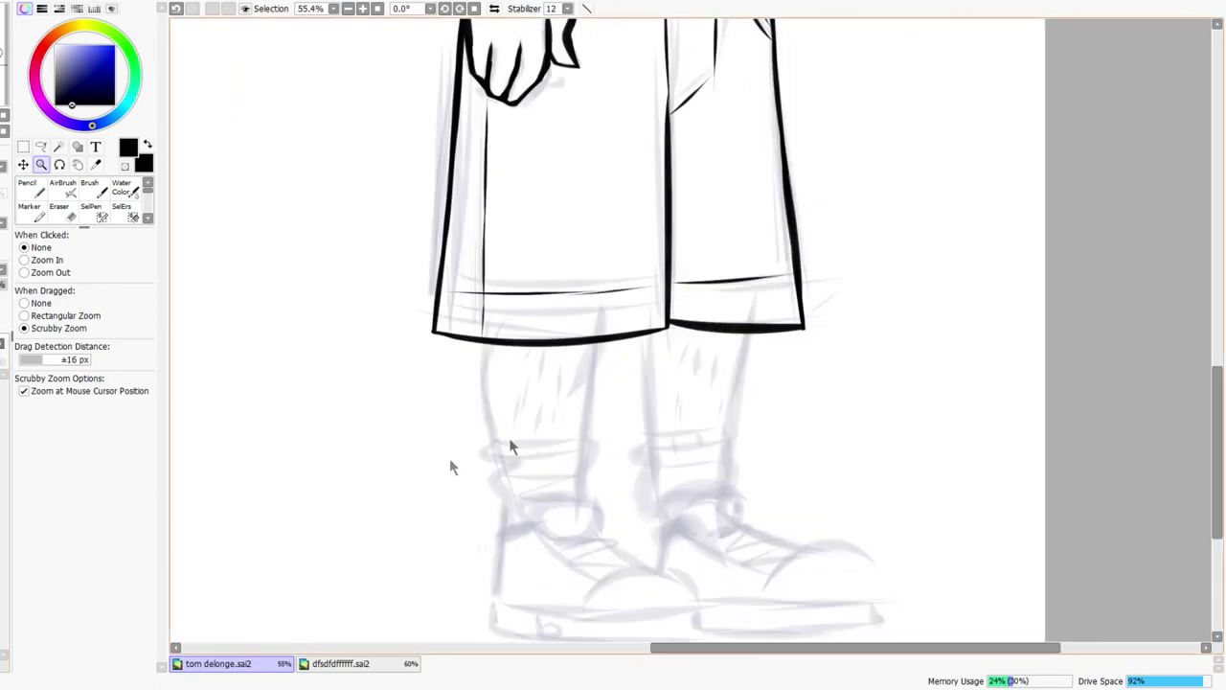
scroll(554, 375, up, 3)
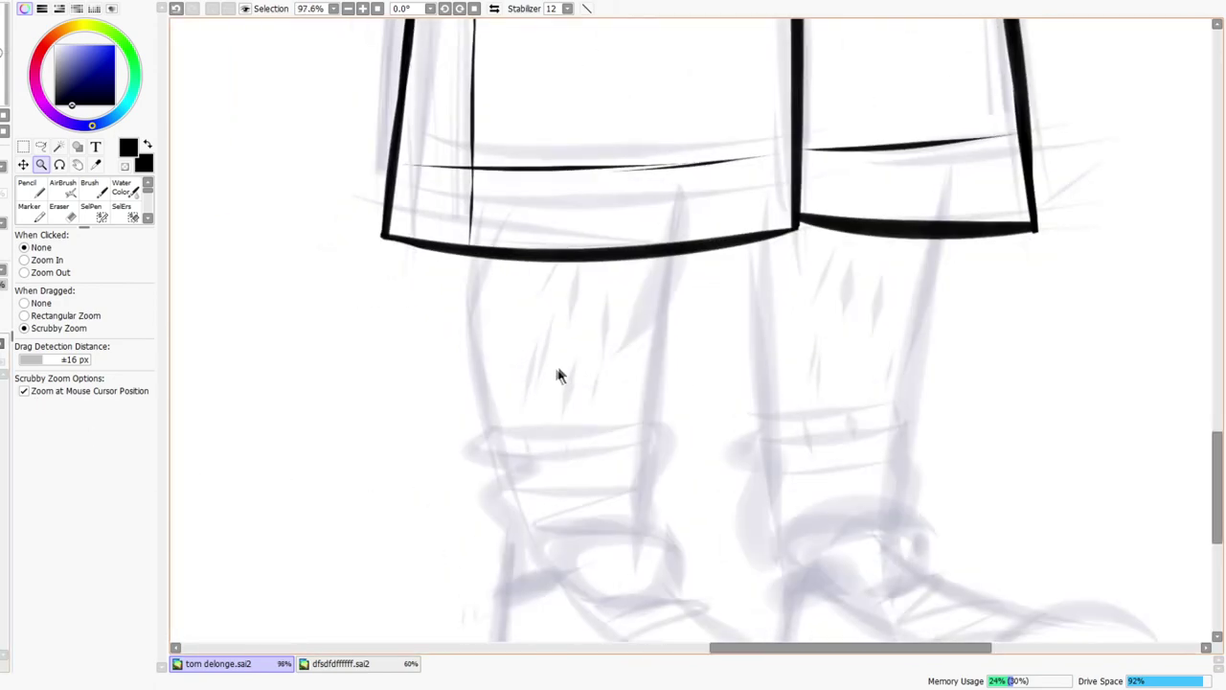
key(n)
drag(479, 376, 500, 439)
key(ctrl+z)
drag(477, 369, 505, 456)
drag(471, 318, 501, 447)
mouse_move(479, 359)
mouse_down()
mouse_move(483, 269)
mouse_move(478, 337)
mouse_move(517, 211)
mouse_up()
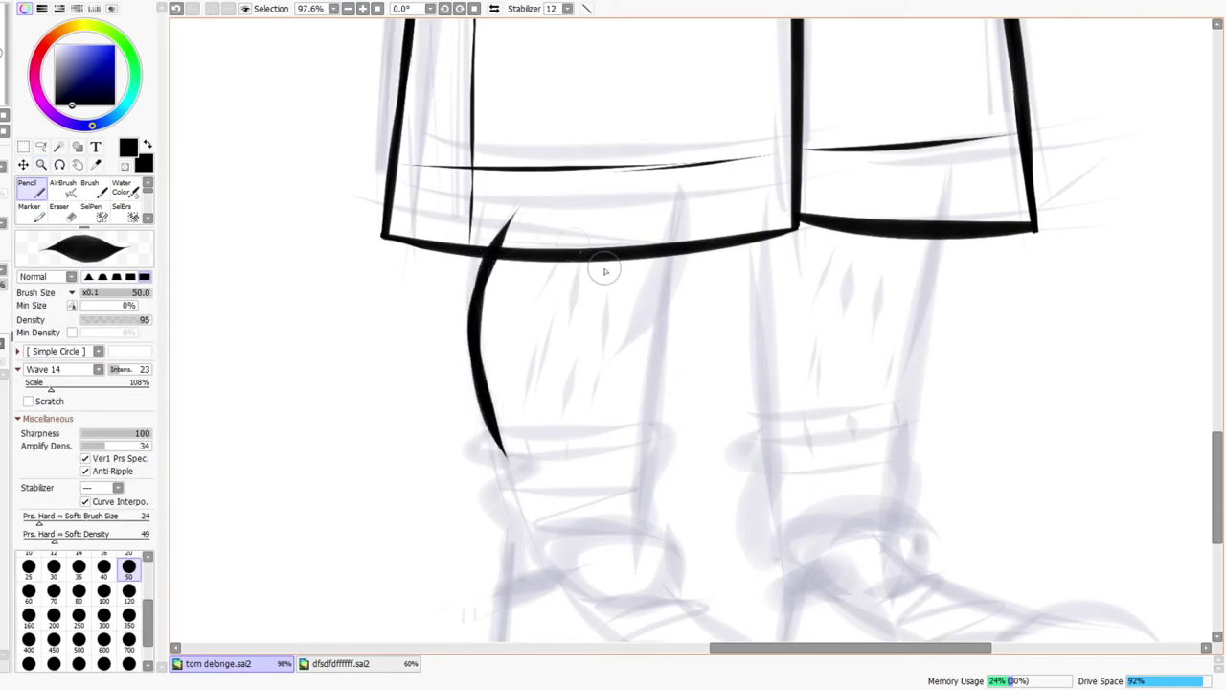
- Ink the inner line of the same leg, with a short slanted muscle stroke just below the shorts' hem
drag(643, 458, 653, 302)
drag(646, 404, 663, 291)
key(ctrl+z)
key(ctrl+z)
mouse_move(643, 464)
mouse_down()
mouse_move(670, 273)
mouse_move(636, 322)
mouse_move(662, 251)
mouse_up()
key(ctrl+z)
drag(629, 334, 663, 280)
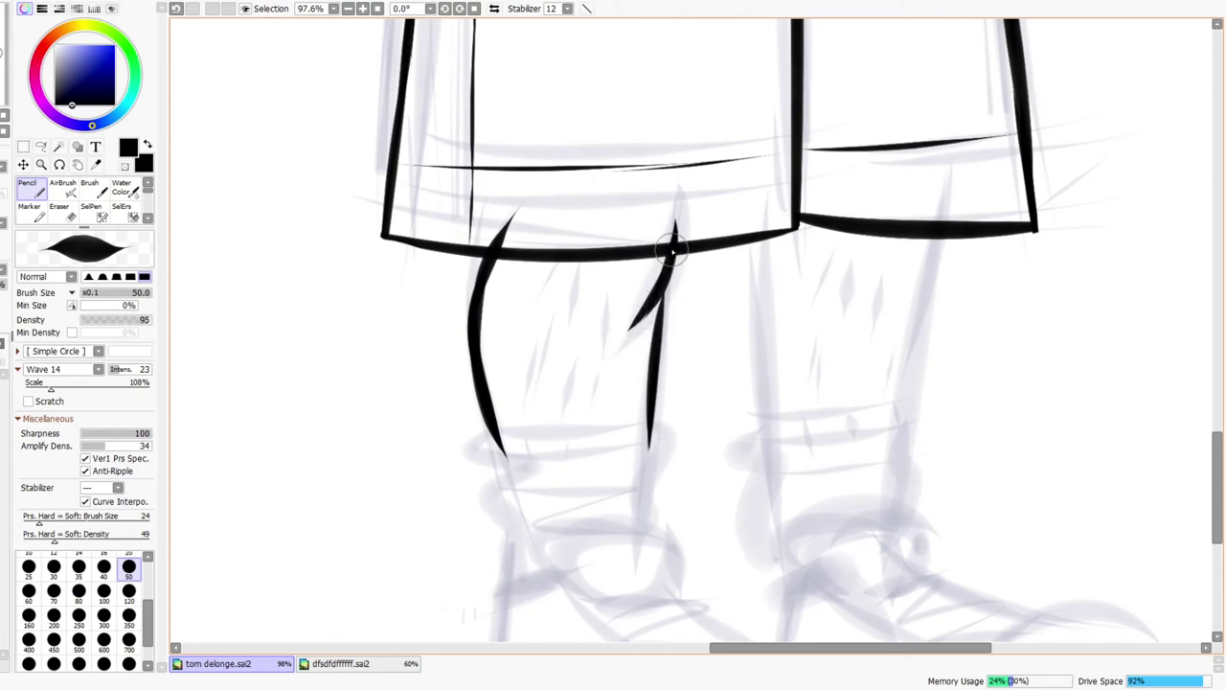
- Ink both sides of the skateboard-side leg and erase the leg line ends that overlap the shorts' hem
mouse_move(935, 209)
mouse_down()
mouse_move(906, 287)
mouse_move(922, 278)
mouse_move(910, 369)
mouse_up()
drag(918, 285, 898, 422)
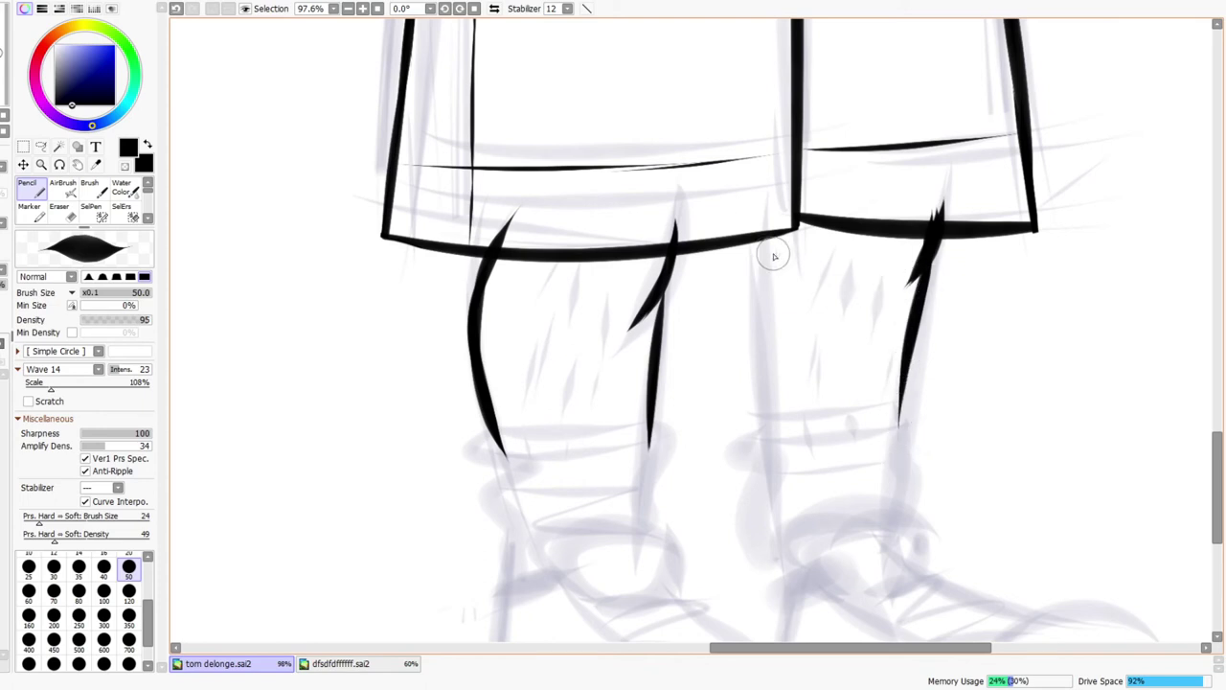
drag(754, 251, 770, 443)
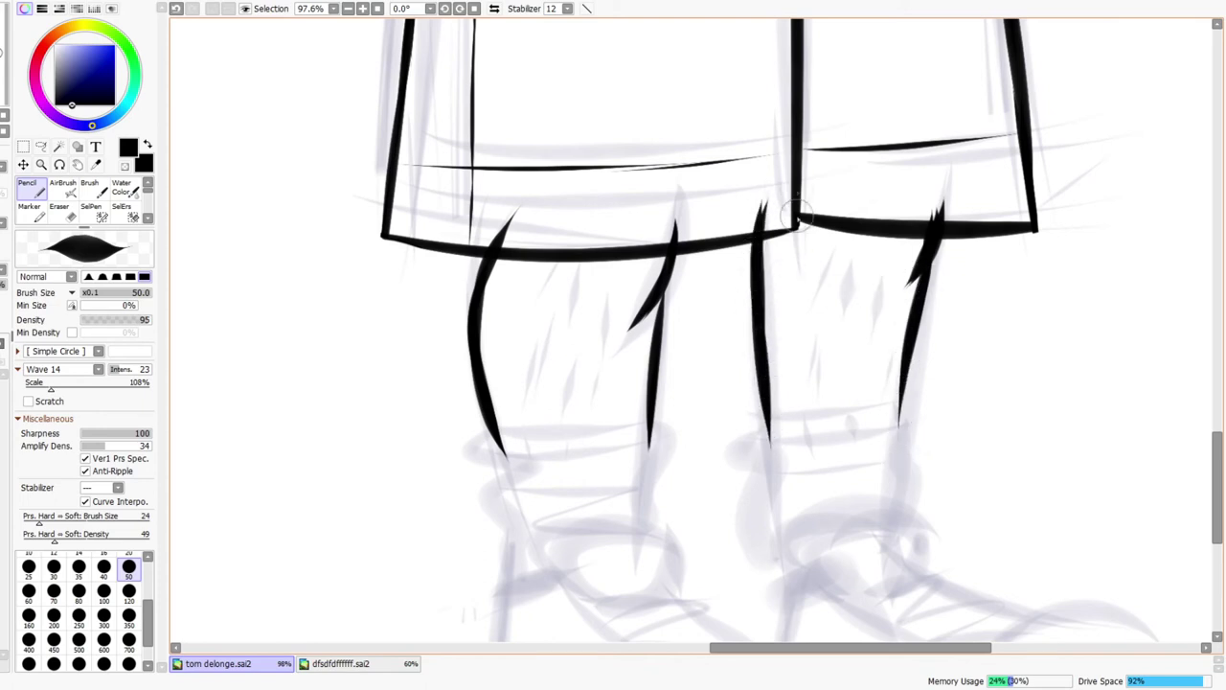
key(e)
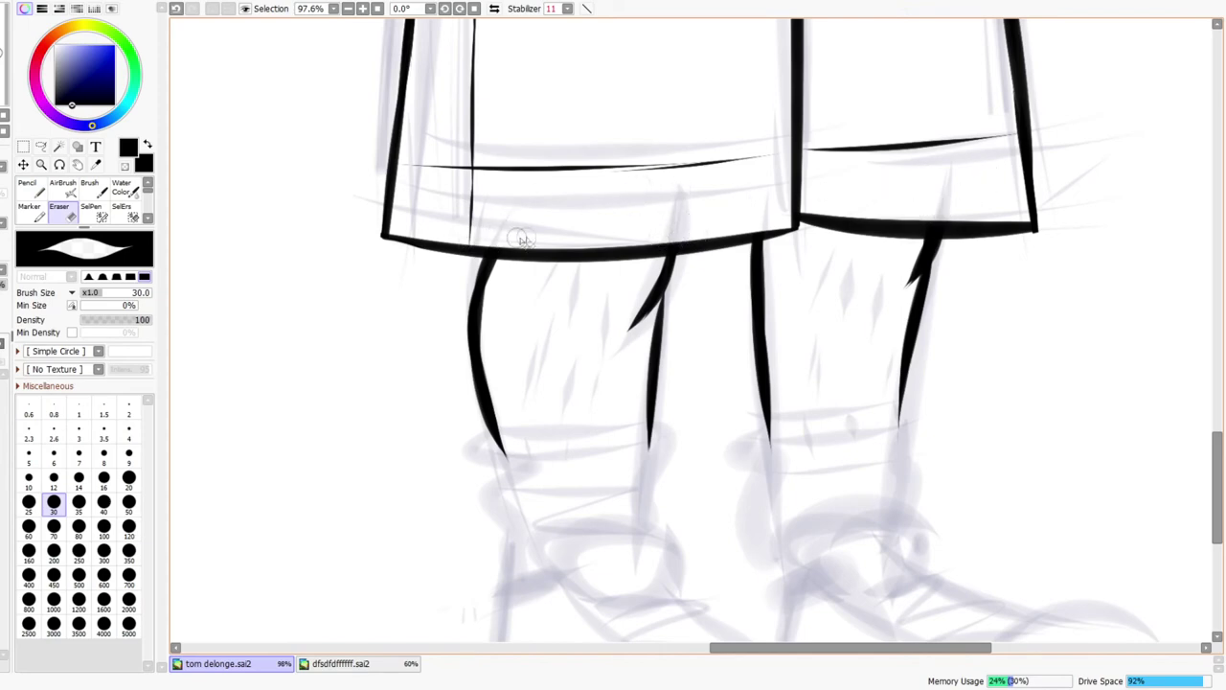
- Thicken the back line of the skateboard-side leg and shave its inner edge with the eraser
key(ctrl+space)
drag(591, 179, 585, 172)
mouse_move(651, 202)
mouse_down()
mouse_move(611, 245)
mouse_move(630, 245)
mouse_move(615, 298)
mouse_move(631, 352)
mouse_up()
key(n)
drag(626, 273, 638, 381)
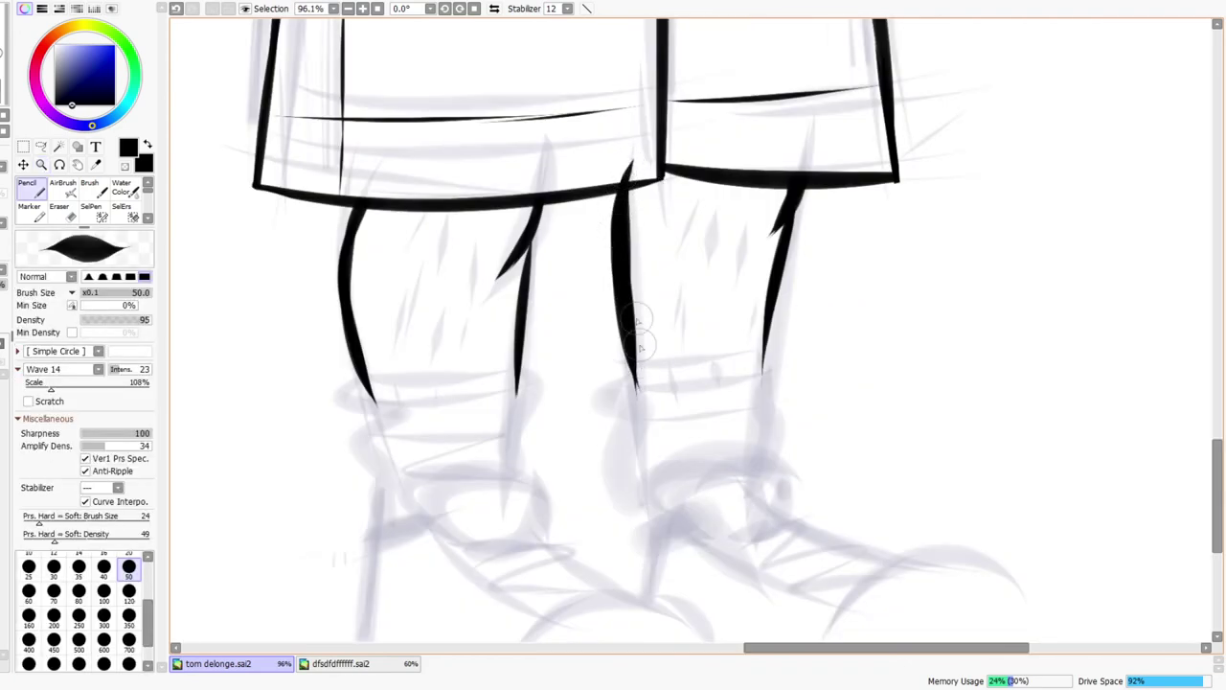
key(e)
mouse_move(633, 182)
mouse_down()
mouse_move(625, 281)
mouse_move(631, 216)
mouse_move(641, 379)
mouse_up()
drag(628, 249, 643, 364)
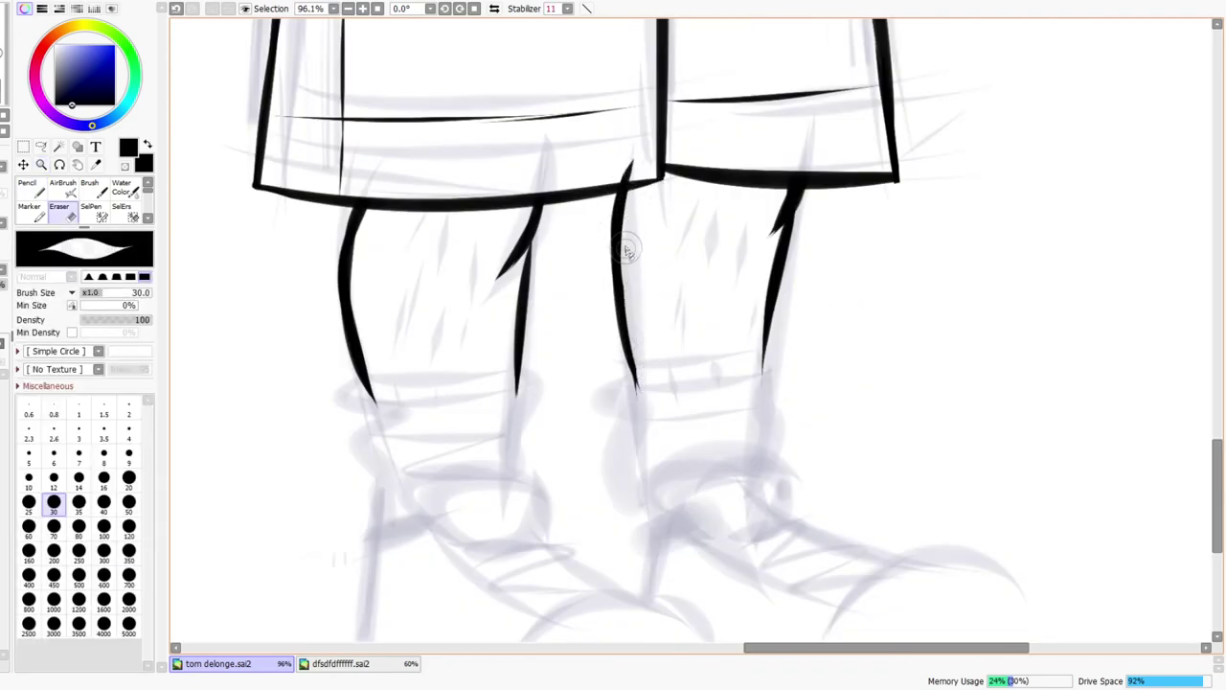
- Redraw the back line of the skateboard-side leg as a heavier curve and erase its overshoot above the shorts' hem
key(n)
drag(630, 169, 620, 318)
drag(626, 198, 638, 381)
drag(617, 285, 644, 394)
key(ctrl+space)
mouse_move(726, 274)
mouse_down()
mouse_move(749, 260)
mouse_move(753, 229)
mouse_move(735, 279)
mouse_up()
key(e)
key(ctrl+space)
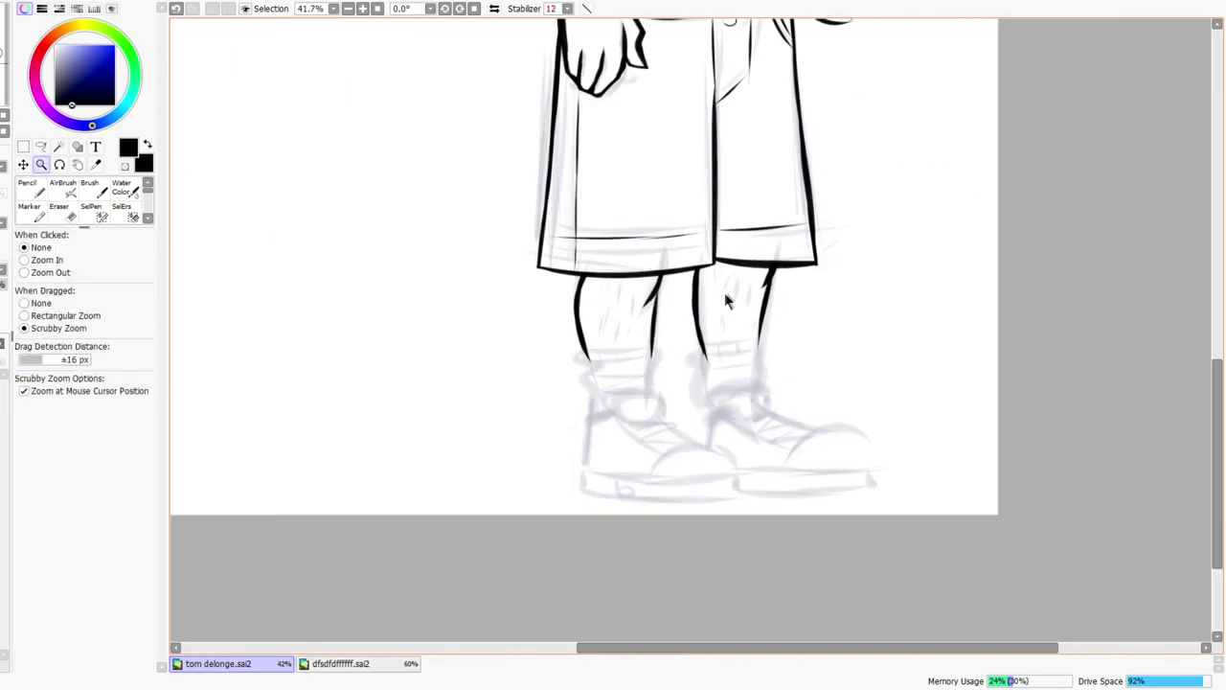
- Mirror the view horizontally and examine the legs against the rest of the figure
mouse_move(730, 352)
mouse_down()
mouse_move(719, 240)
mouse_move(752, 252)
mouse_up()
key(ctrl+space)
click(494, 8)
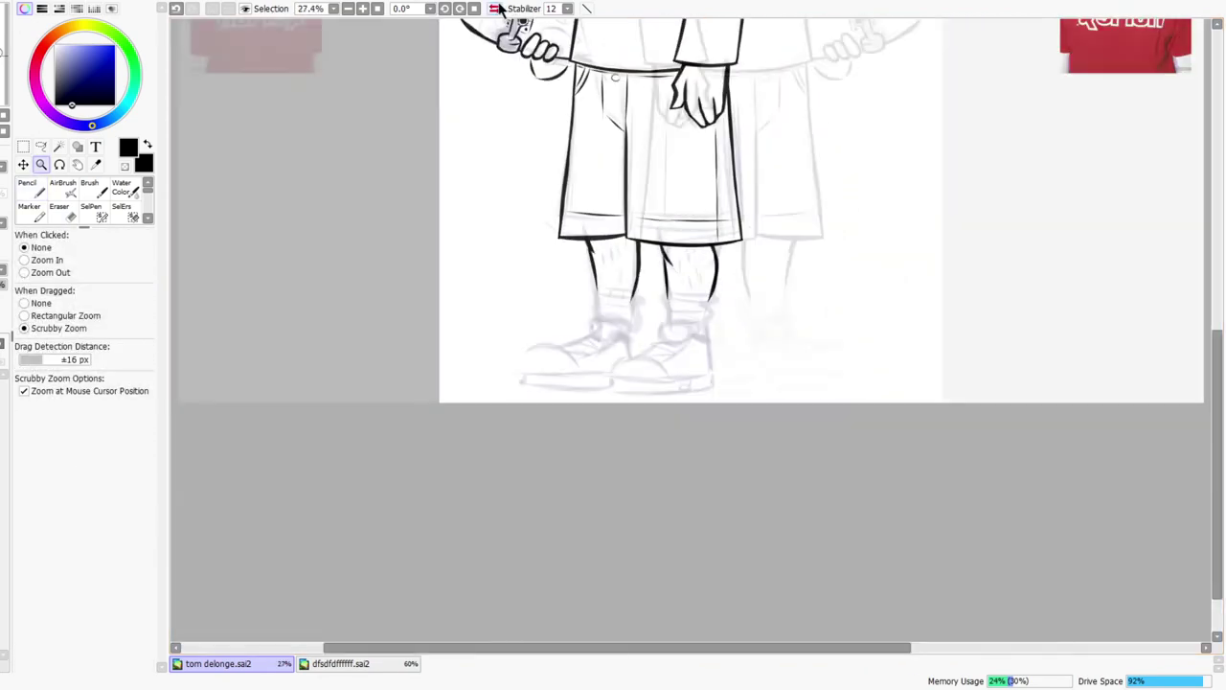
drag(603, 133, 588, 209)
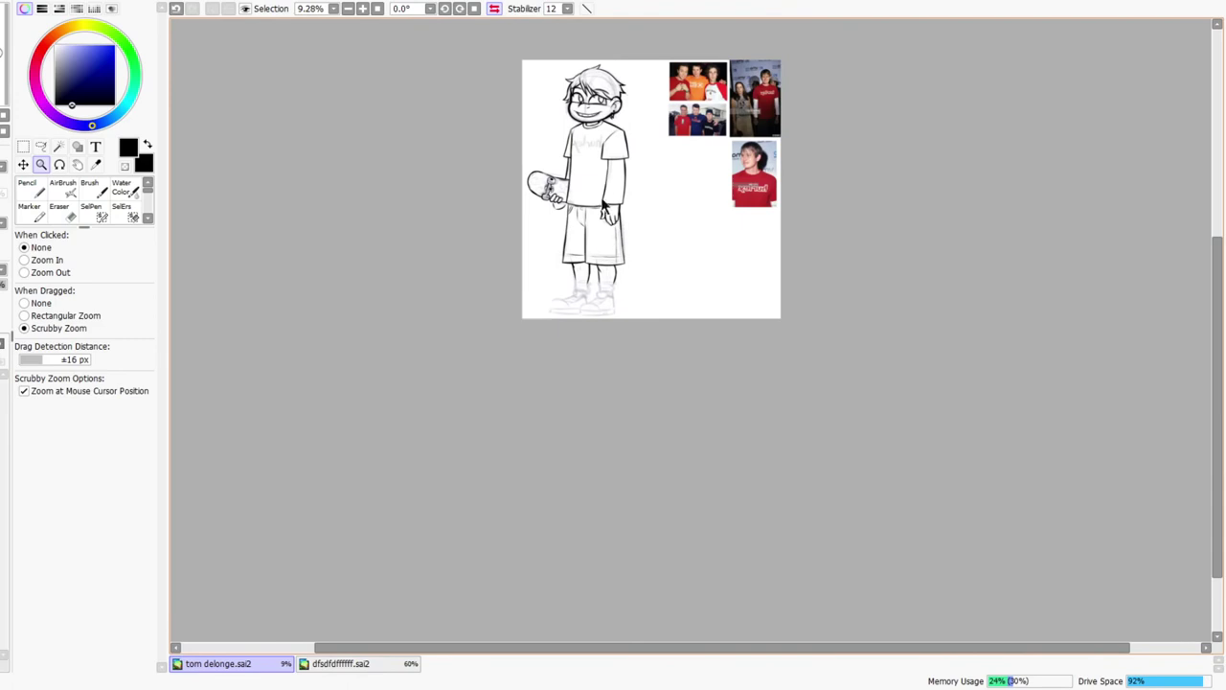
scroll(598, 280, up, 2)
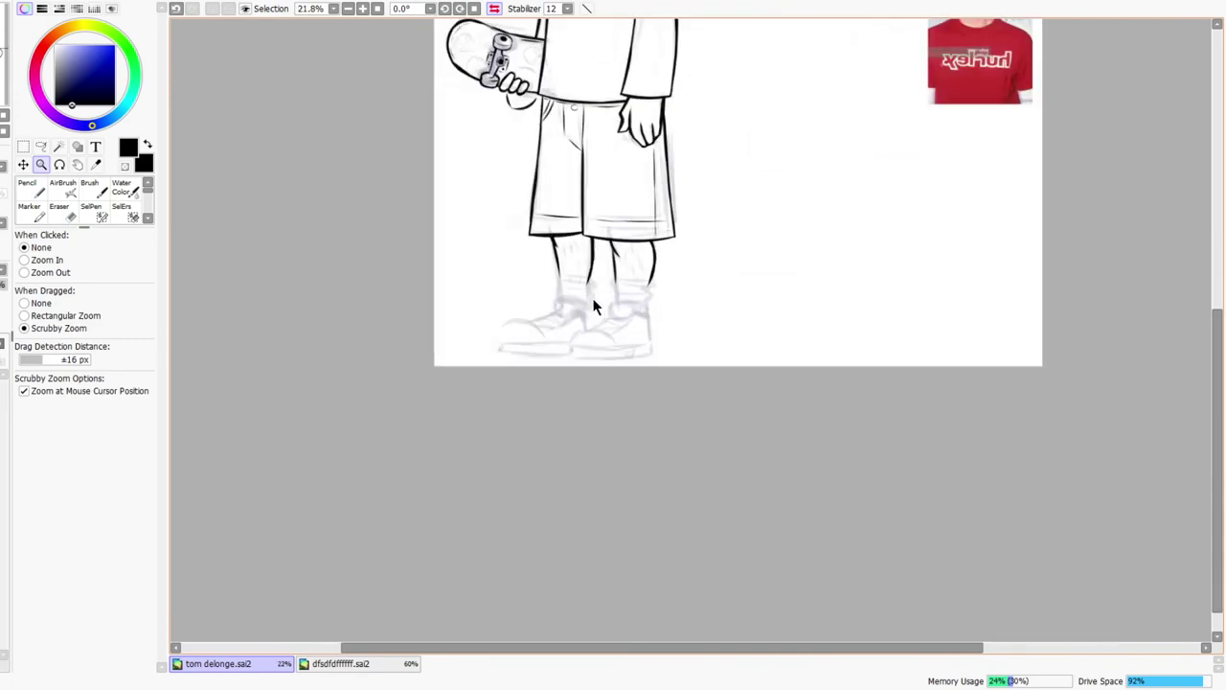
drag(593, 306, 714, 240)
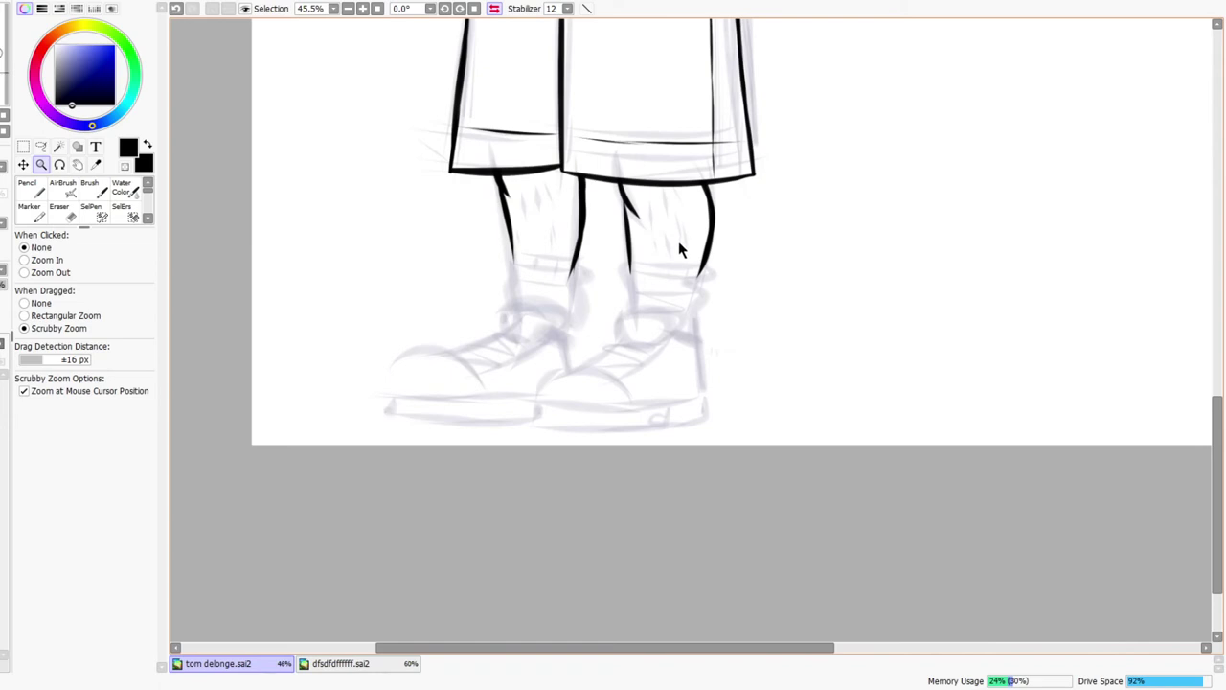
drag(684, 264, 724, 233)
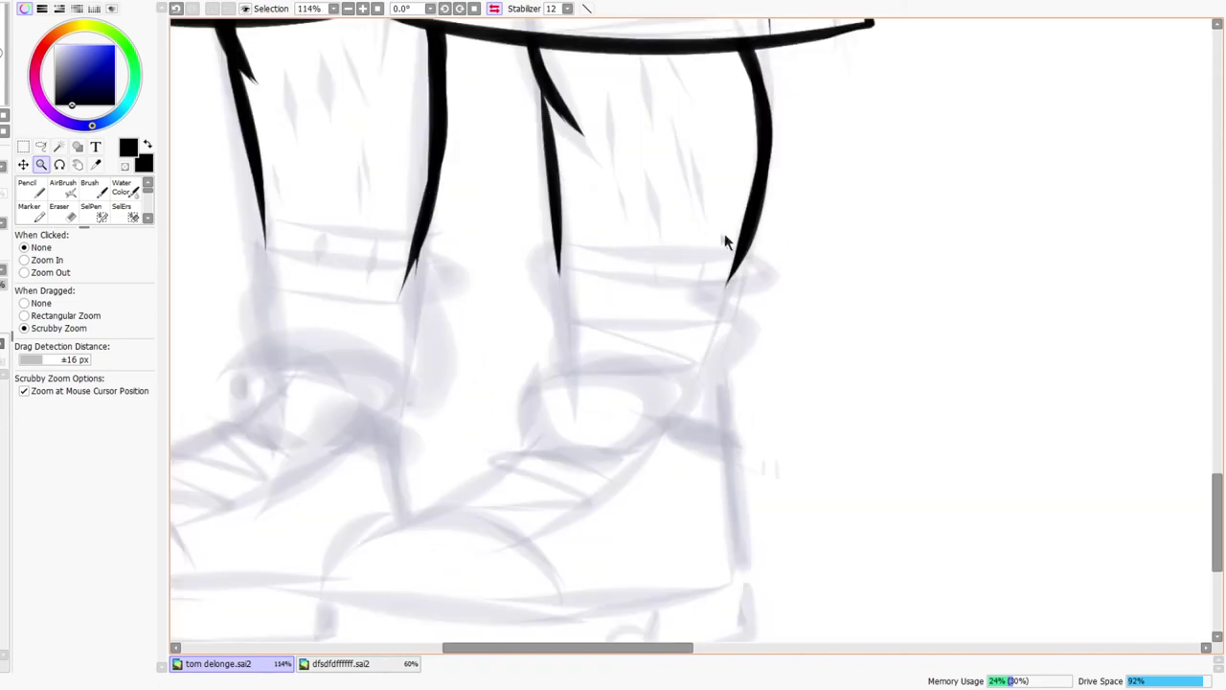
- Ink the top edge of the sock on the empty-hand-side leg with a row of short rib marks beneath it
key(n)
drag(565, 253, 734, 254)
drag(571, 260, 570, 276)
mouse_move(599, 260)
mouse_down()
mouse_move(599, 278)
mouse_move(632, 282)
mouse_up()
mouse_move(661, 263)
mouse_down()
mouse_move(660, 284)
mouse_move(680, 271)
mouse_up()
mouse_move(701, 261)
mouse_down()
mouse_move(701, 280)
mouse_move(722, 276)
mouse_up()
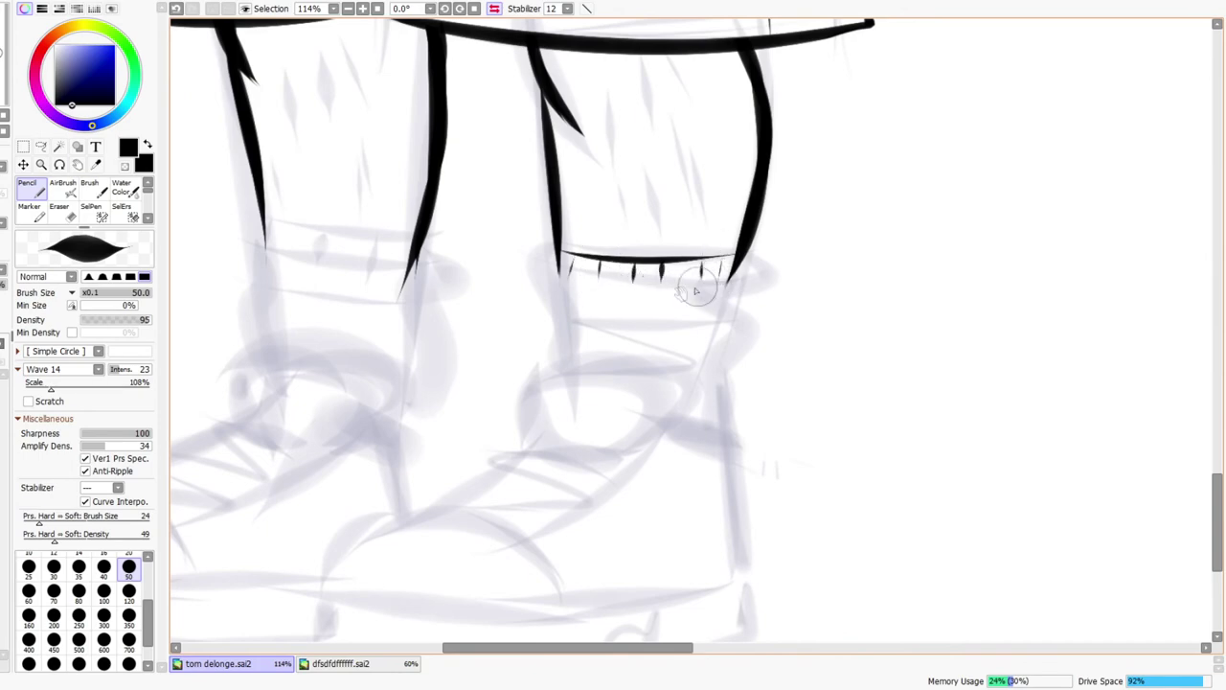
- Ink the skateboard-side sock's top edge and short rib marks, and erase the excess at the cuff's edge
drag(333, 252, 495, 265)
mouse_move(428, 247)
mouse_down()
mouse_move(575, 254)
mouse_move(439, 272)
mouse_move(461, 272)
mouse_up()
mouse_move(491, 255)
mouse_down()
mouse_move(490, 274)
mouse_move(589, 281)
mouse_move(593, 264)
mouse_move(572, 302)
mouse_up()
key(ctrl+space)
key(e)
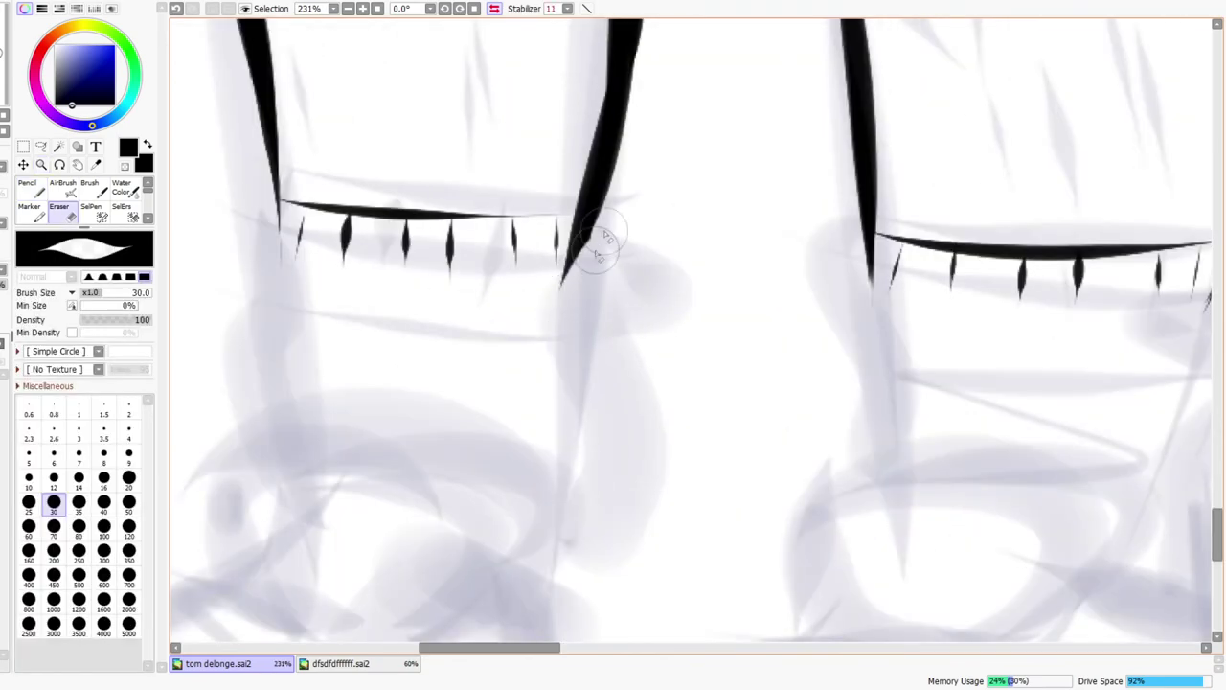
- Return the view to its unmirrored orientation and ink the lower edge of the ribbed cuff on both socks
key(ctrl+space)
drag(630, 205, 622, 230)
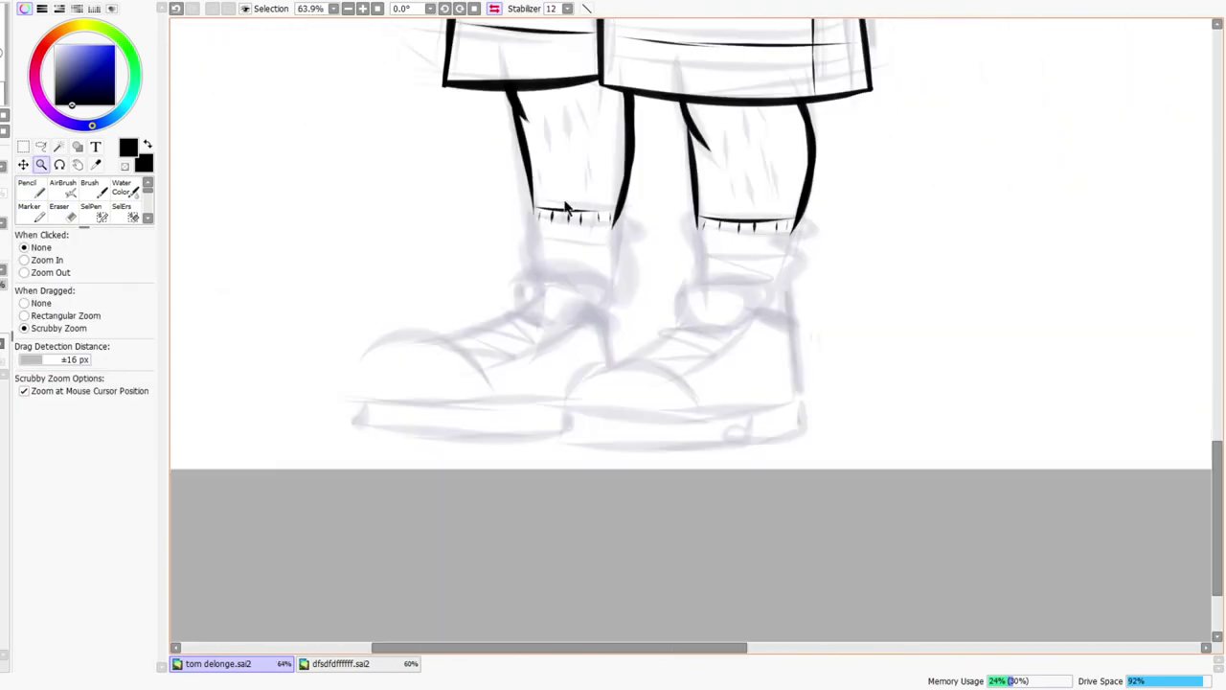
scroll(572, 209, up, 3)
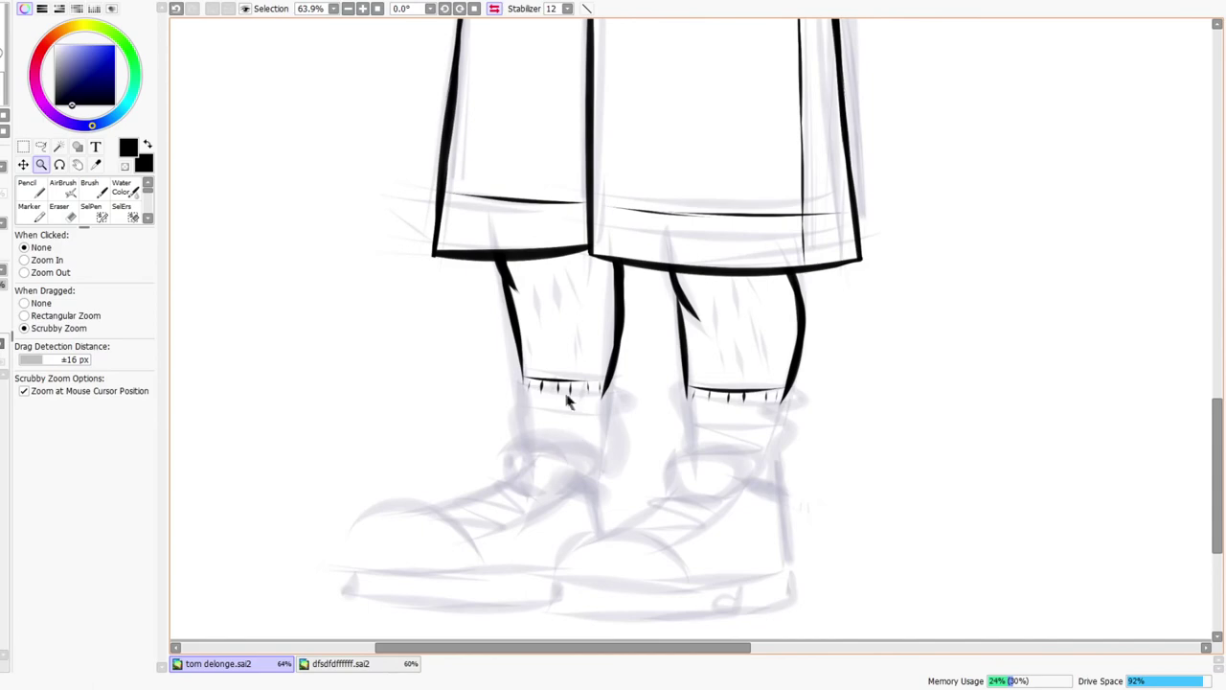
drag(554, 402, 552, 393)
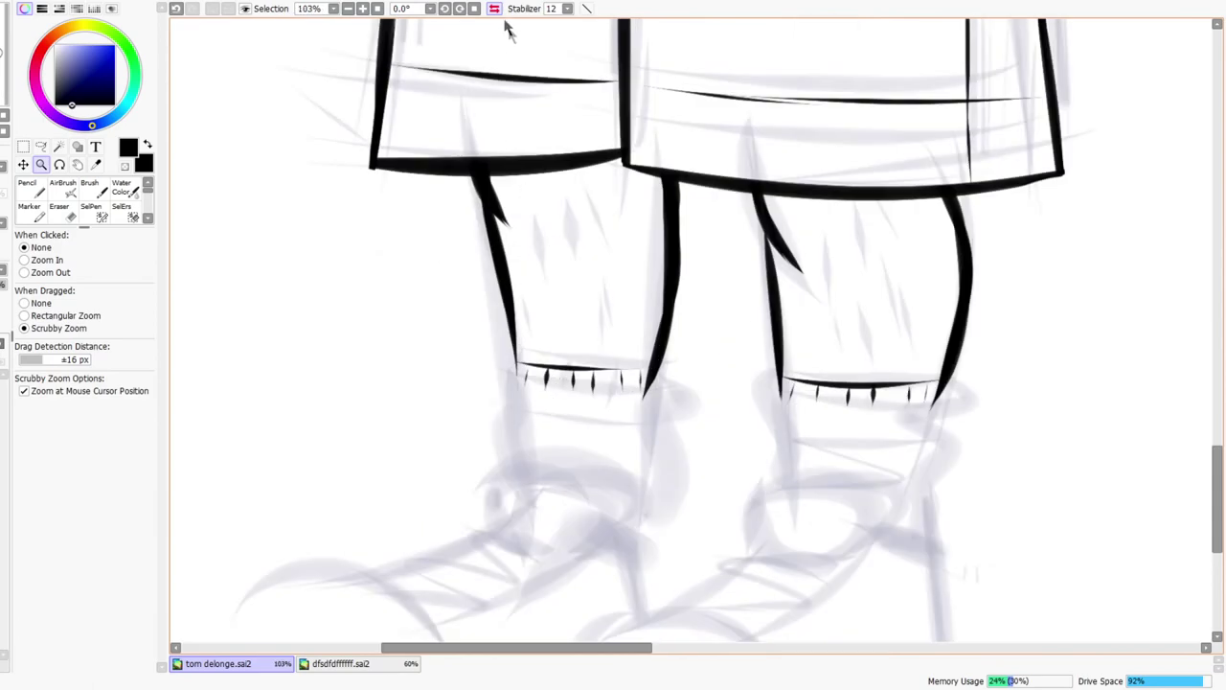
scroll(570, 235, right, 5)
mouse_move(488, 405)
mouse_down()
mouse_move(456, 405)
mouse_move(562, 418)
mouse_move(674, 398)
mouse_up()
key(n)
mouse_move(861, 396)
mouse_down()
mouse_move(929, 402)
mouse_move(1048, 381)
mouse_up()
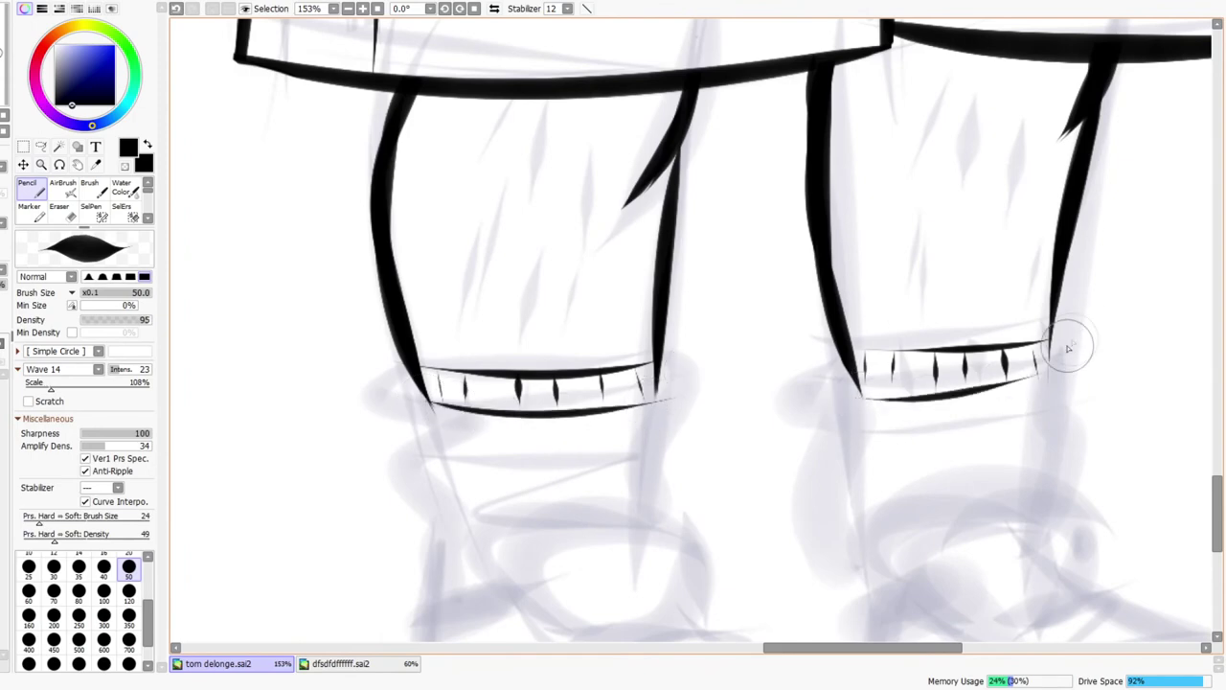
- Ink the wavy, bunched side edges of both socks below the ribbed cuffs with thick strokes
scroll(1048, 492, down, 3)
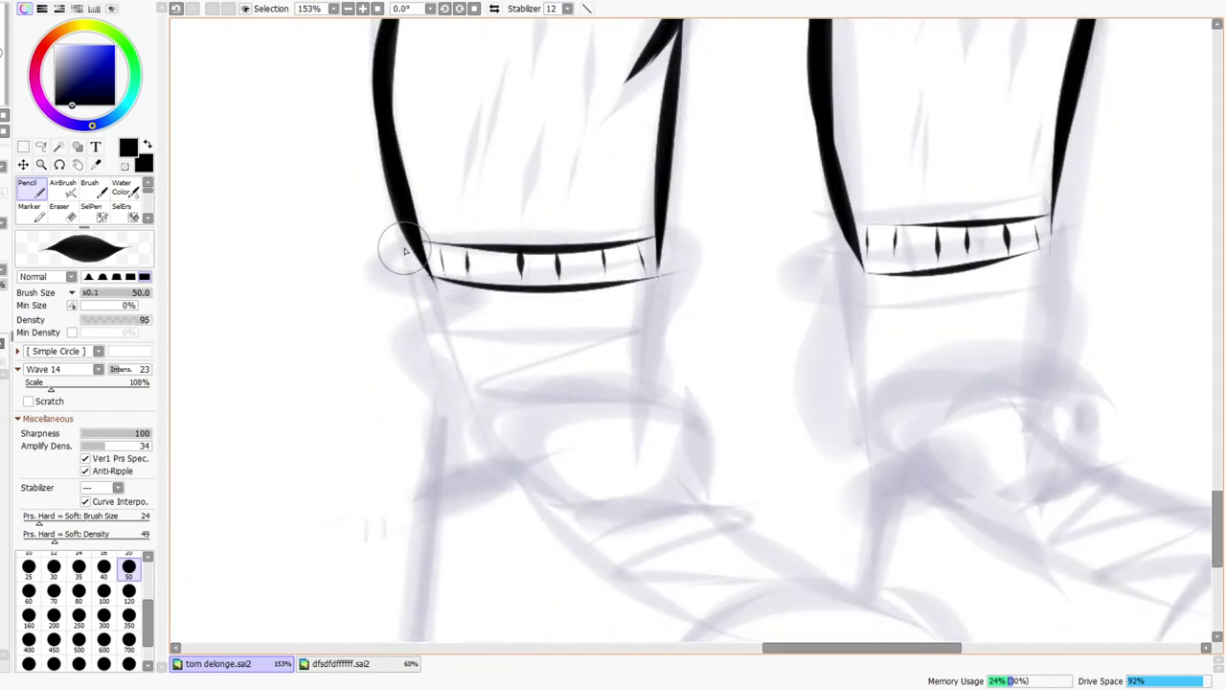
mouse_move(406, 234)
mouse_down()
mouse_move(406, 292)
mouse_move(425, 408)
mouse_move(441, 436)
mouse_up()
mouse_move(657, 241)
mouse_down()
mouse_move(672, 317)
mouse_move(664, 372)
mouse_up()
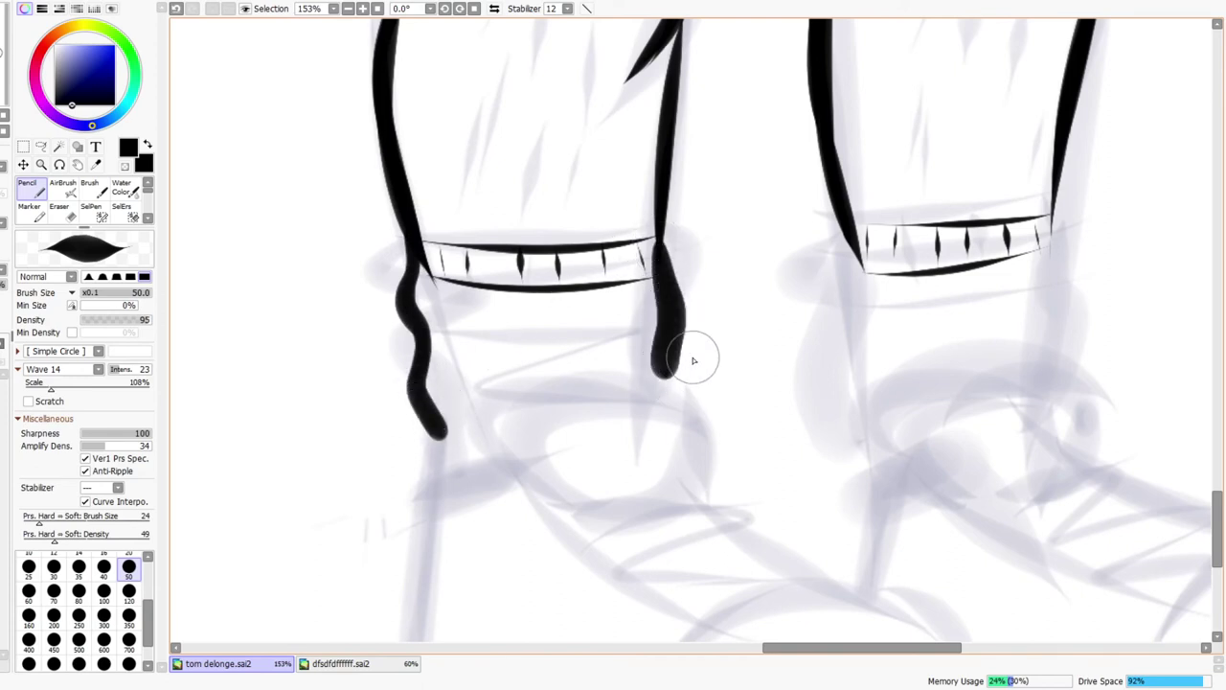
mouse_move(833, 235)
mouse_down()
mouse_move(832, 336)
mouse_move(856, 365)
mouse_move(862, 436)
mouse_up()
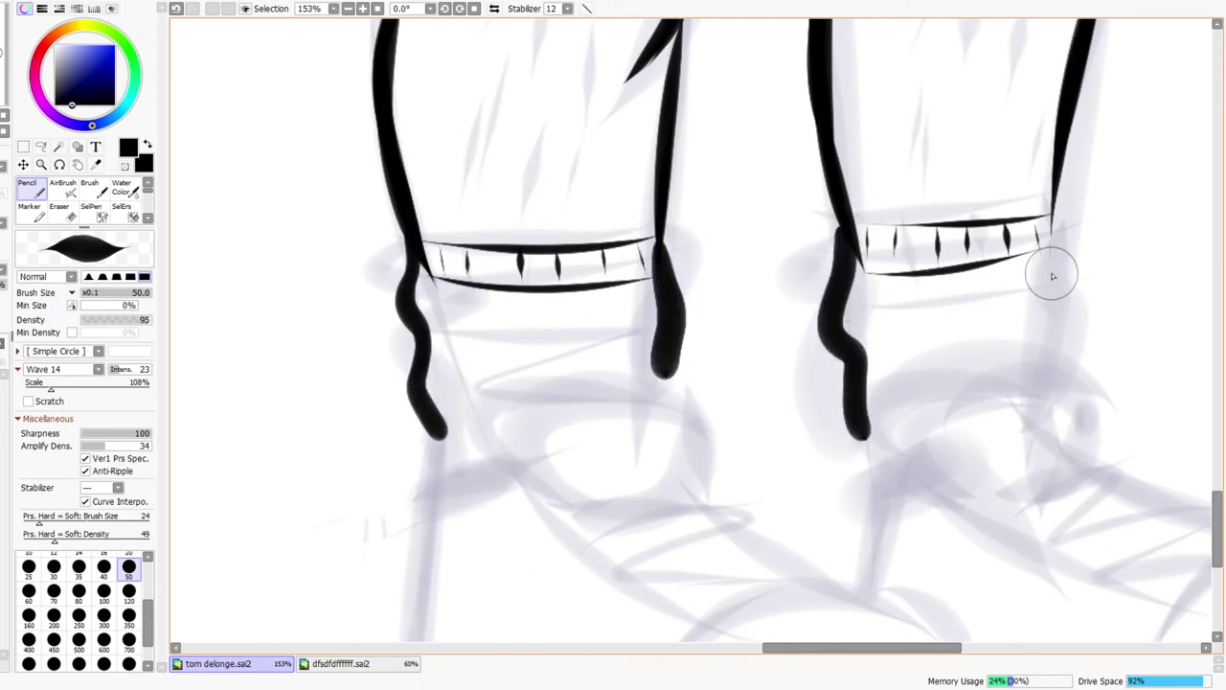
drag(1053, 203, 1067, 370)
- Ink short tapered fold creases running inward from both side edges of each sock, below the cuff
drag(428, 326, 532, 338)
drag(651, 335, 596, 350)
drag(676, 320, 611, 350)
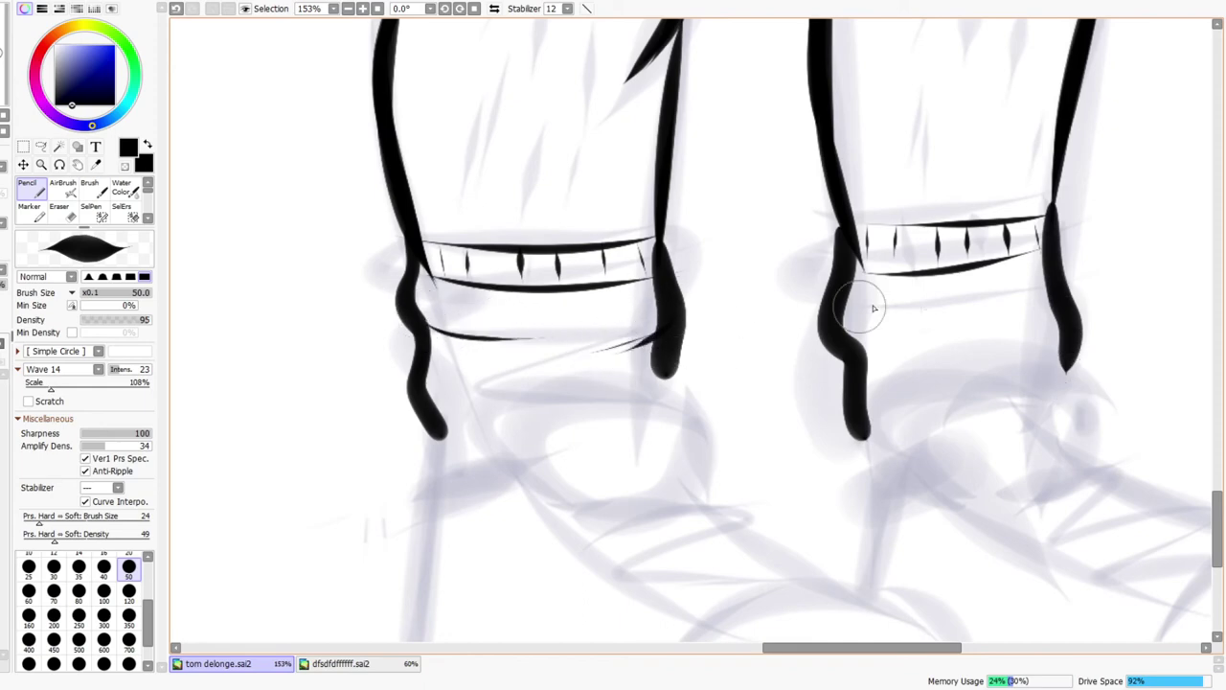
drag(845, 328, 932, 334)
mouse_move(1069, 326)
mouse_down()
mouse_move(1002, 342)
mouse_move(1056, 312)
mouse_move(1049, 294)
mouse_move(881, 374)
mouse_up()
key(ctrl+space)
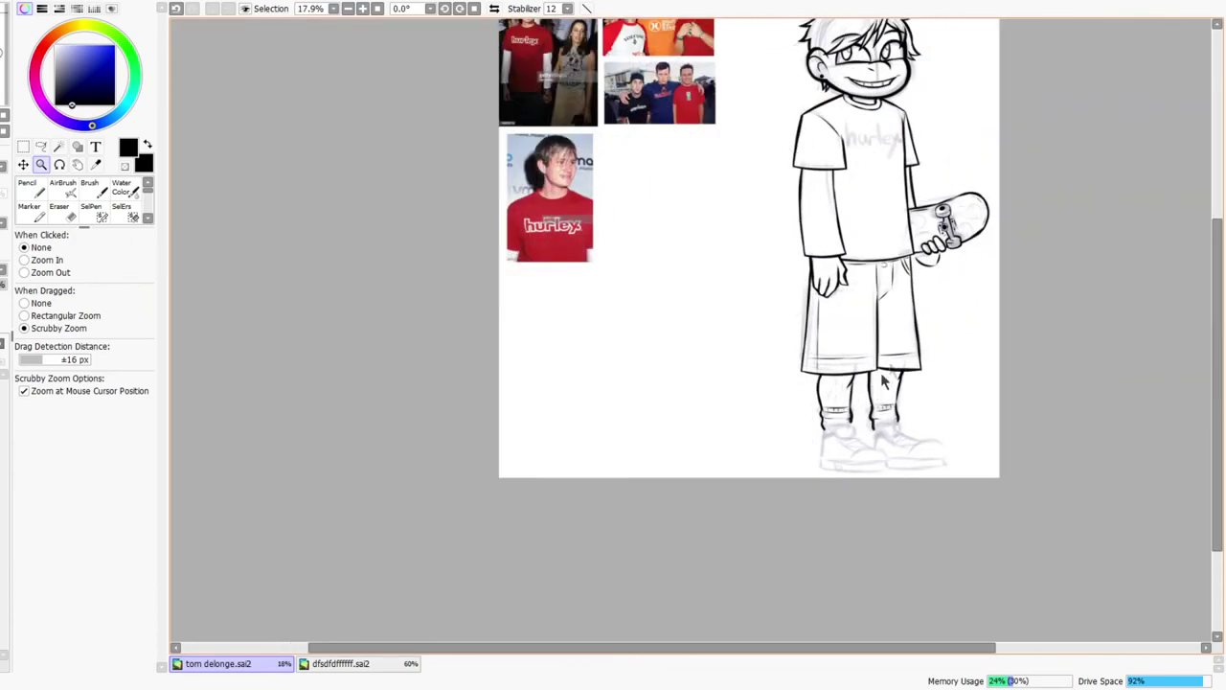
drag(945, 479, 927, 369)
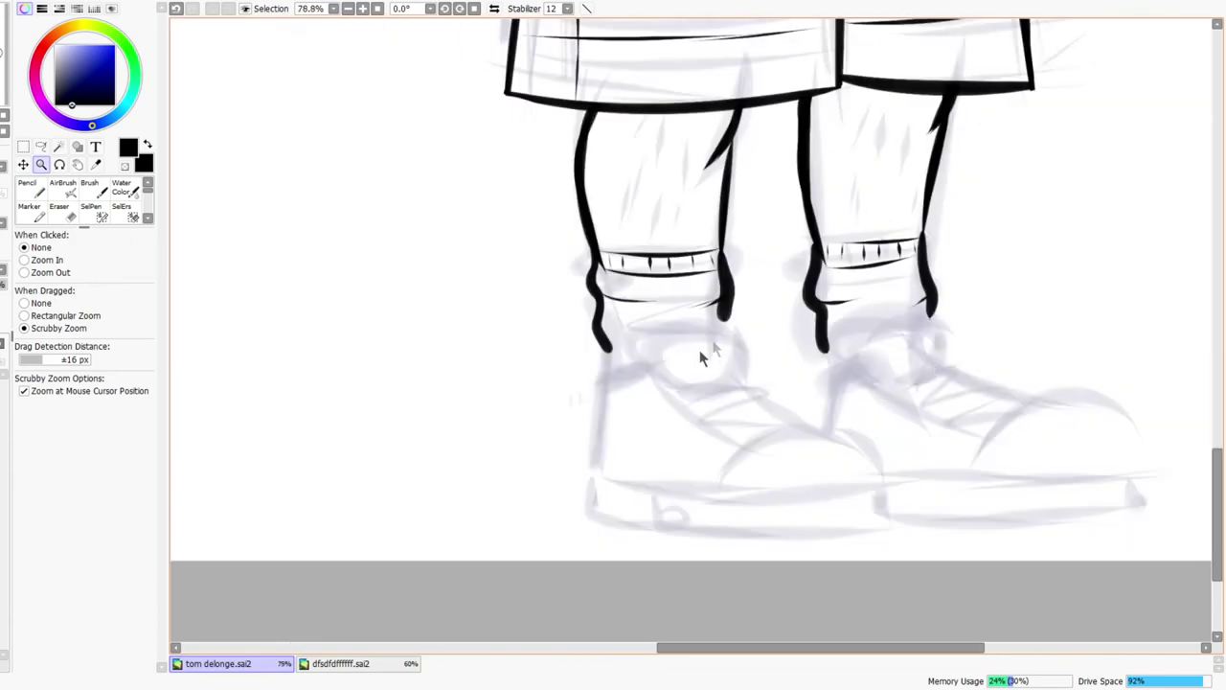
drag(763, 364, 734, 315)
key(n)
mouse_move(436, 329)
mouse_down()
mouse_move(958, 293)
mouse_move(944, 304)
mouse_move(921, 273)
mouse_up()
key(ctrl+z)
key(z)
drag(897, 351, 710, 454)
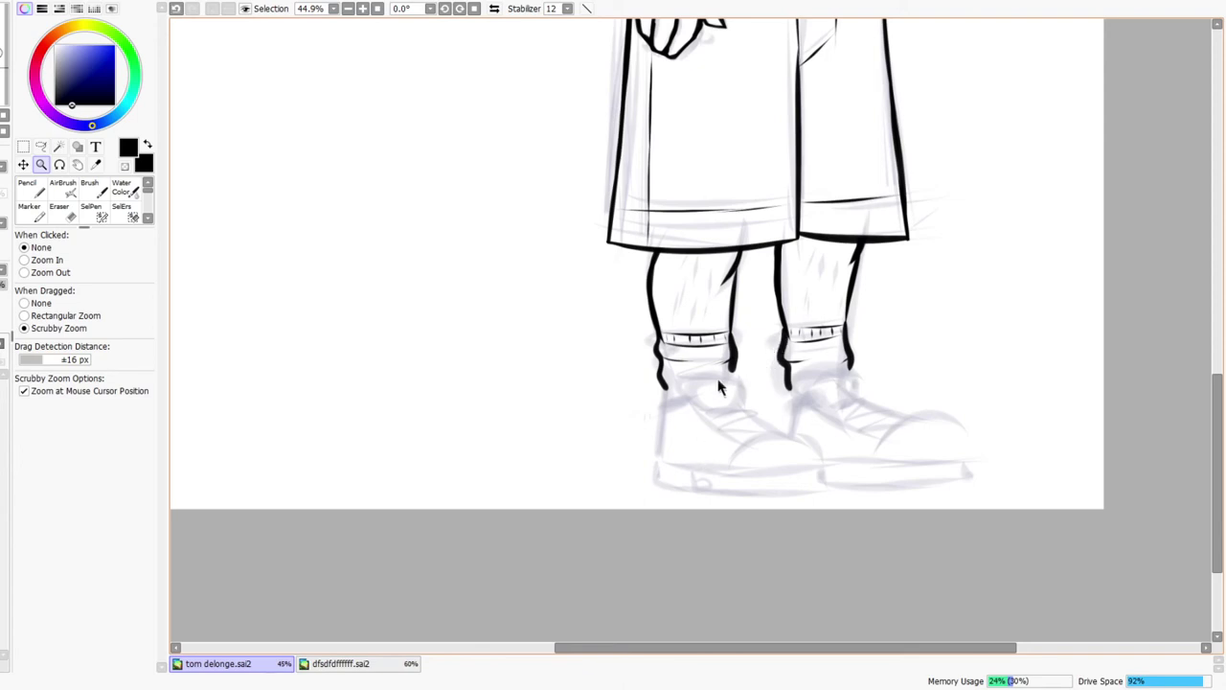
drag(751, 393, 751, 354)
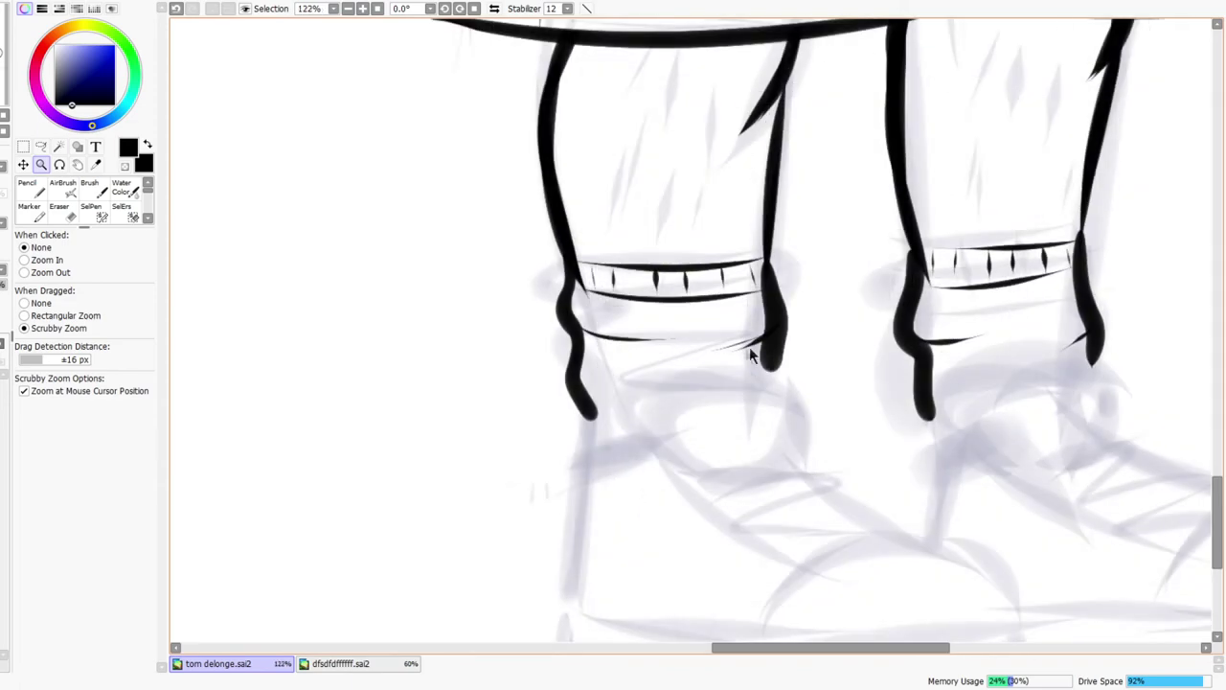
drag(847, 507, 612, 430)
- Ink the four-sided tongue outline of the skateboard-side shoe with crossing strokes, redoing the strokes that miss the shape
key(n)
drag(714, 321, 953, 299)
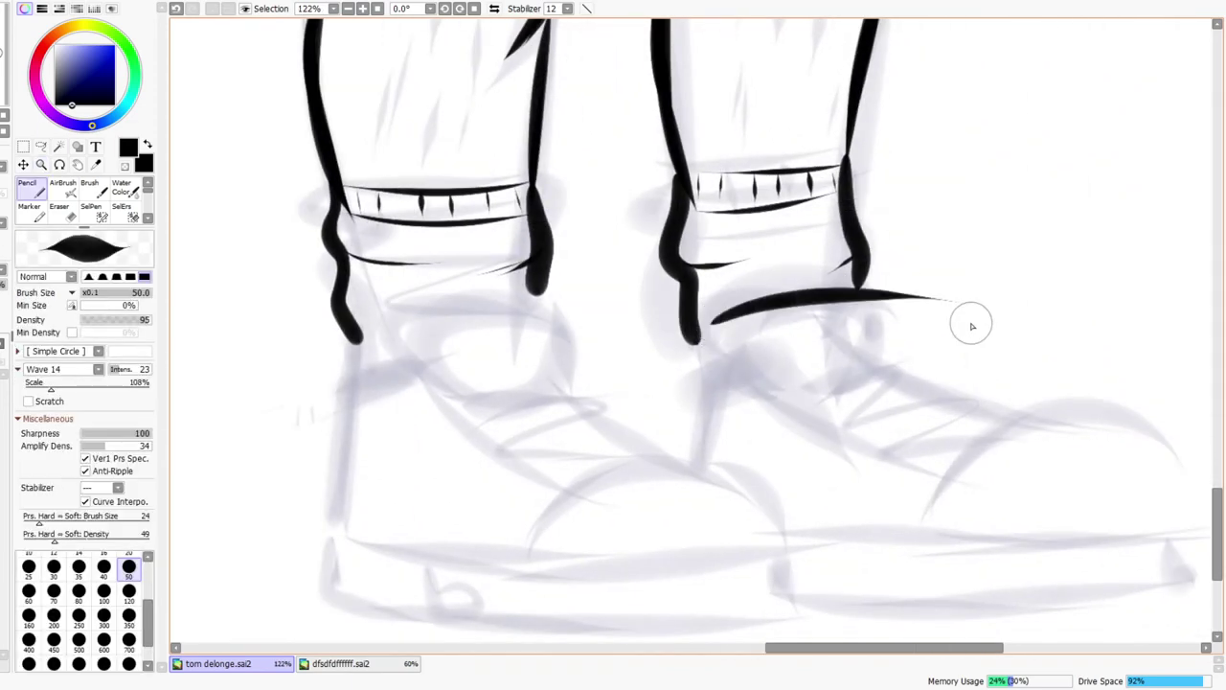
key(ctrl+z)
drag(719, 323, 925, 328)
key(ctrl+z)
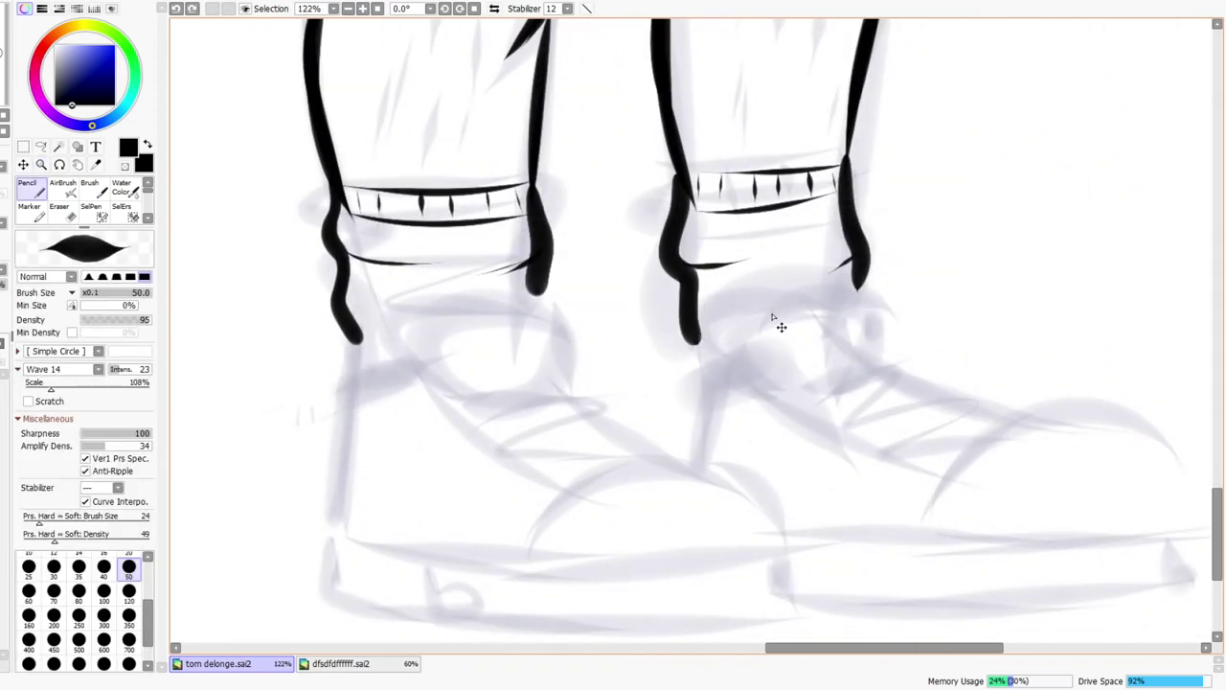
mouse_move(710, 320)
mouse_down()
mouse_move(897, 292)
mouse_move(877, 431)
mouse_up()
key(ctrl+z)
drag(883, 272, 879, 433)
drag(720, 296, 850, 420)
key(ctrl+z)
drag(720, 292, 847, 421)
drag(757, 388, 967, 331)
- Erase the line ends that overshoot the corners of the skateboard-side shoe's tongue
key(e)
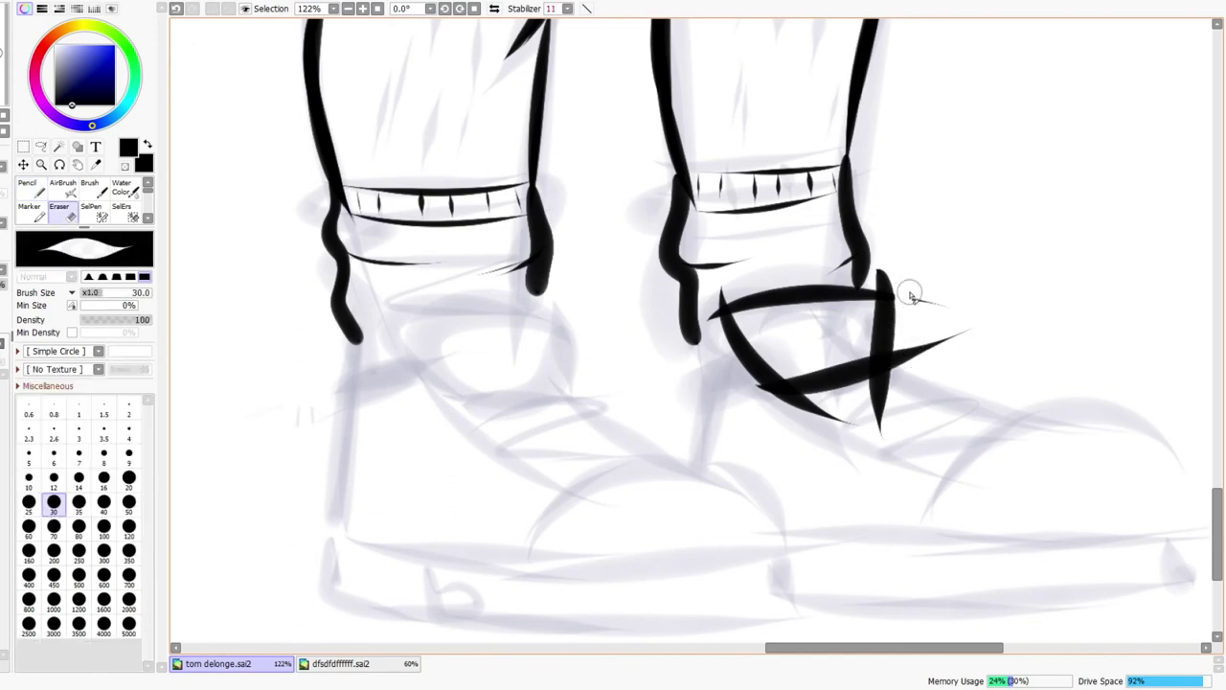
drag(902, 369, 987, 323)
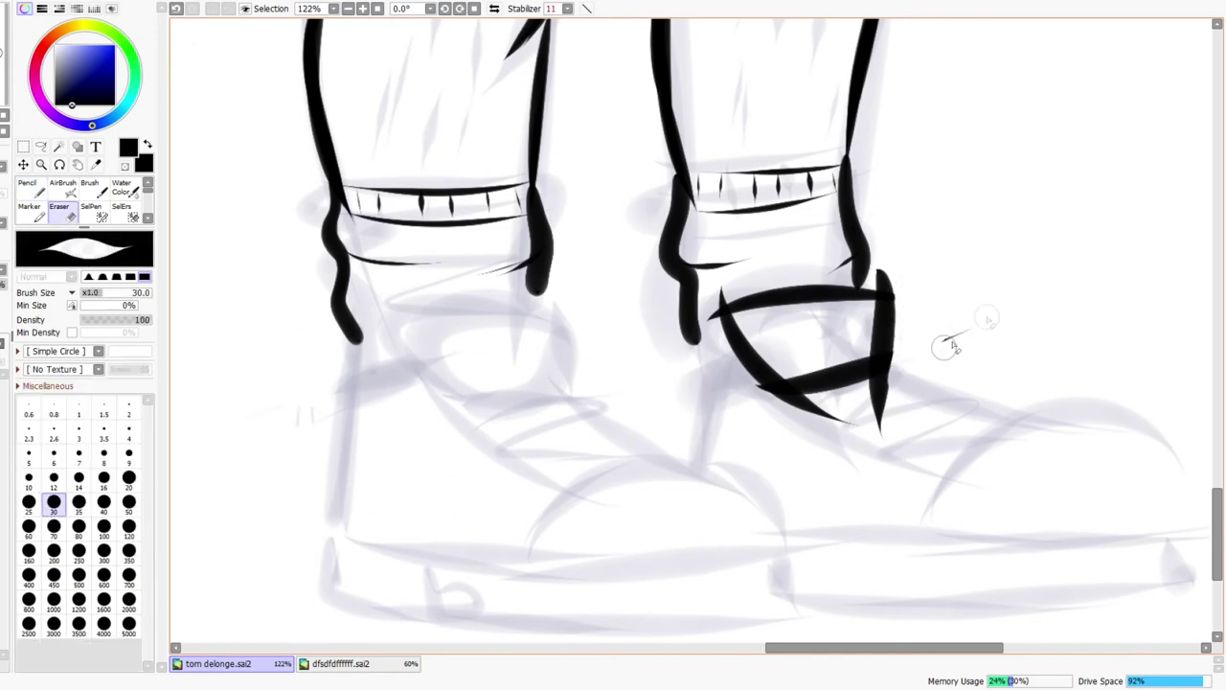
mouse_move(776, 408)
mouse_down()
mouse_move(866, 399)
mouse_move(949, 334)
mouse_up()
mouse_move(875, 374)
mouse_down()
mouse_move(893, 377)
mouse_move(883, 419)
mouse_up()
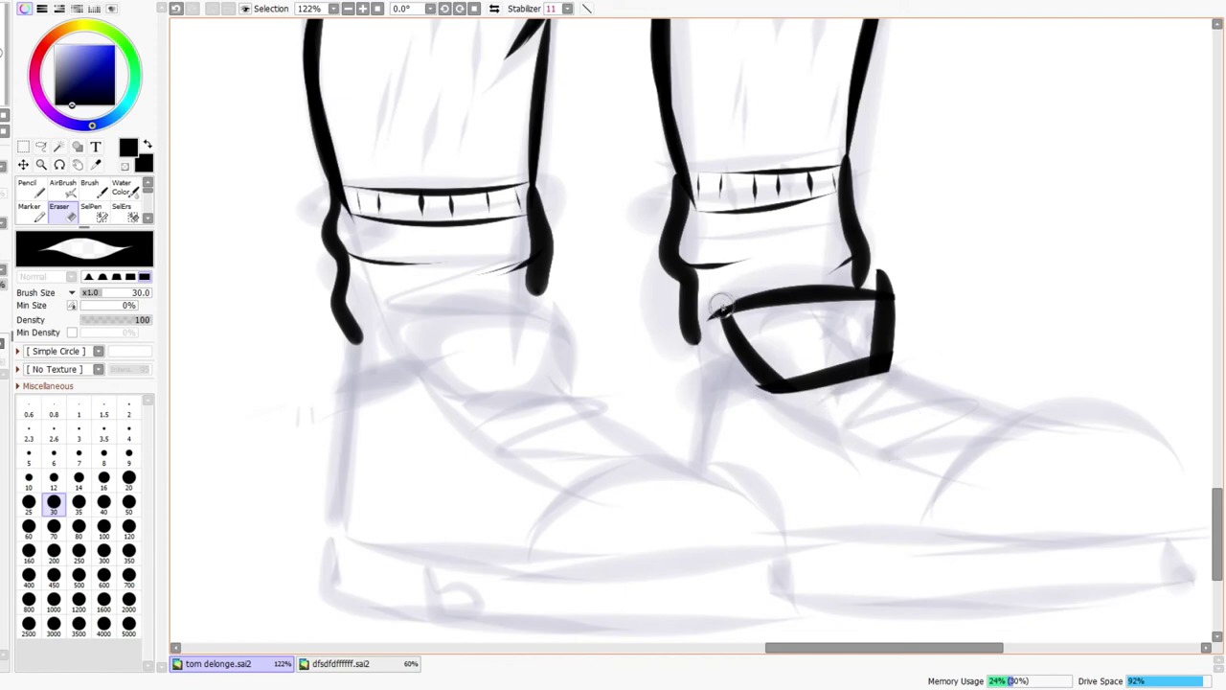
drag(889, 274, 873, 277)
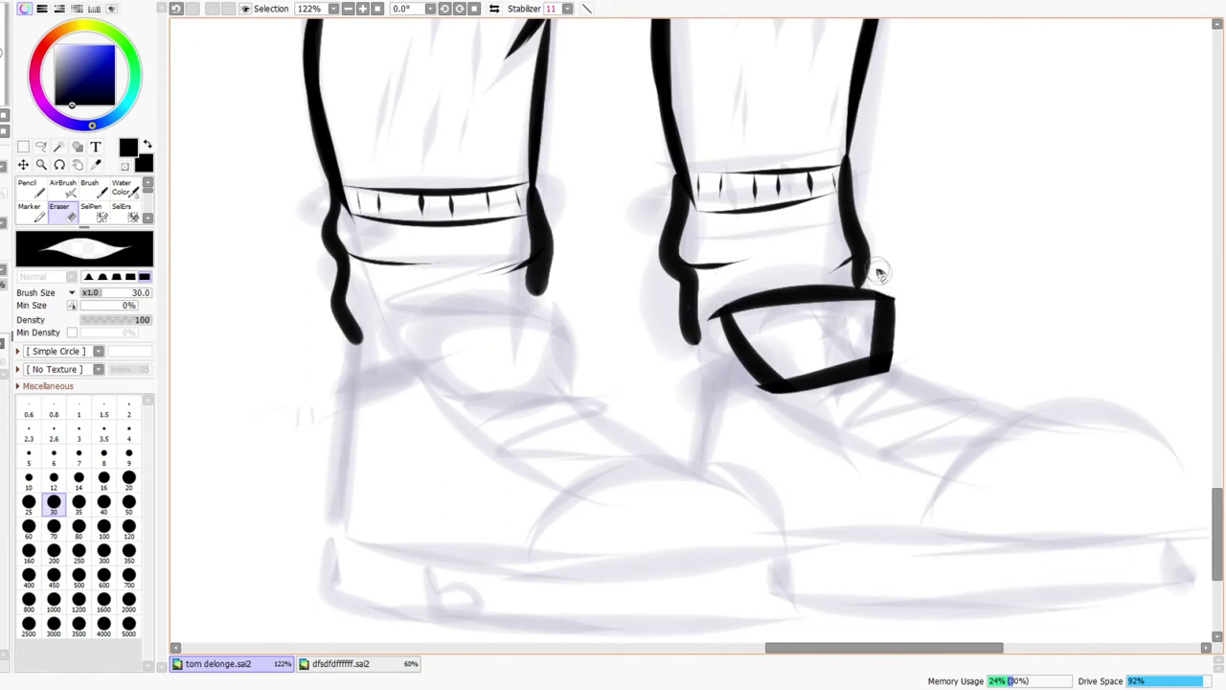
drag(903, 307, 879, 432)
drag(718, 316, 812, 385)
- Ink a matching four-sided tongue outline on the empty-hand-side shoe with thick crossing strokes
key(ctrl+space)
mouse_move(796, 250)
mouse_down()
mouse_move(802, 272)
mouse_move(737, 296)
mouse_move(676, 277)
mouse_up()
key(n)
drag(542, 303, 941, 280)
key(ctrl+z)
drag(539, 292, 871, 299)
key(ctrl+z)
drag(539, 311, 877, 283)
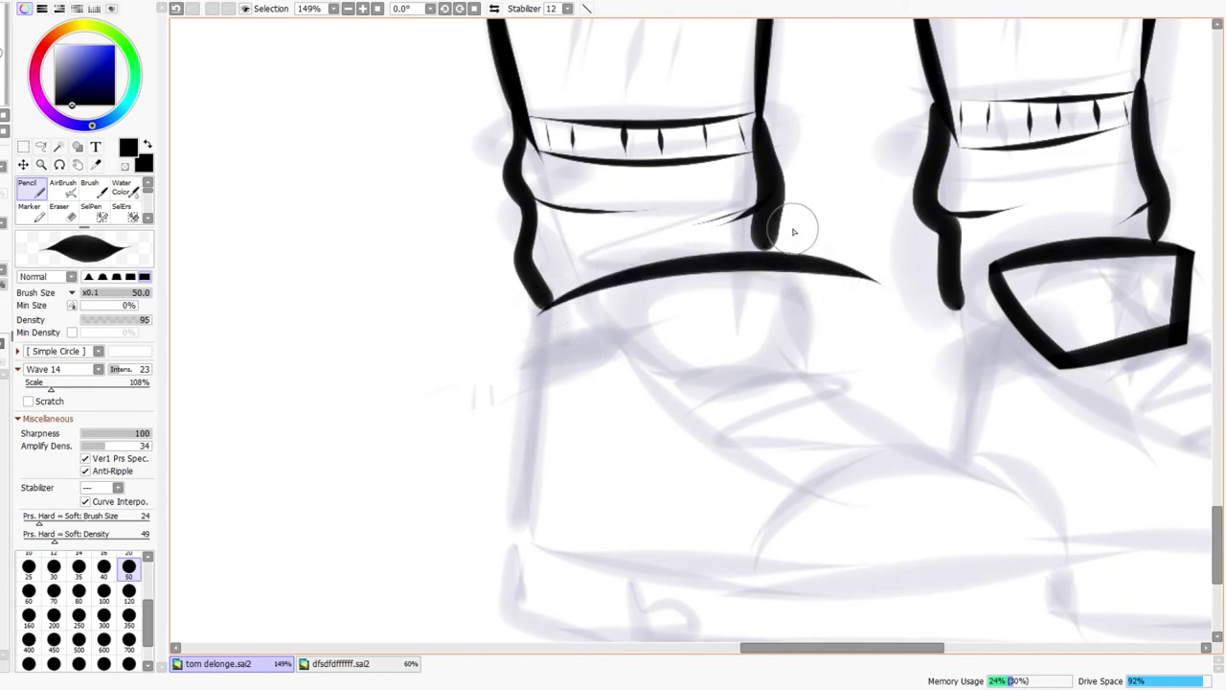
drag(794, 230, 829, 427)
drag(587, 264, 735, 425)
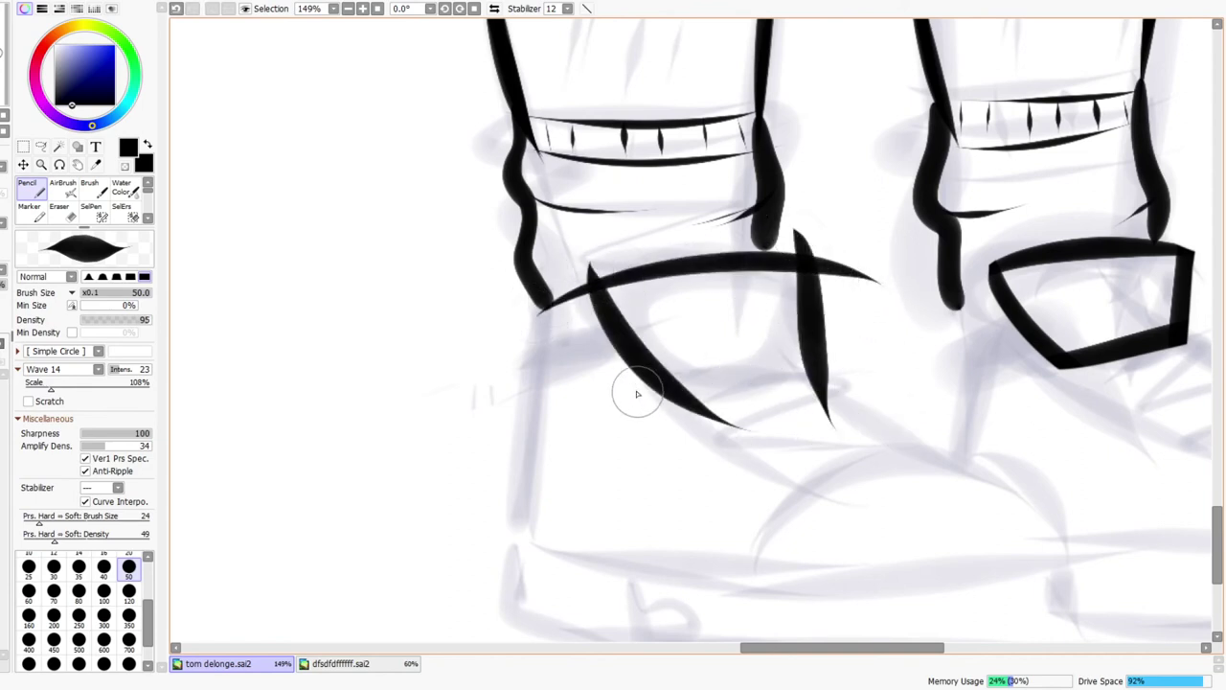
drag(622, 383, 898, 345)
- Erase the overshooting line ends around the empty-hand-side shoe's tongue, leaving clean corners
key(e)
mouse_move(829, 251)
mouse_down()
mouse_move(821, 266)
mouse_move(834, 283)
mouse_move(870, 281)
mouse_up()
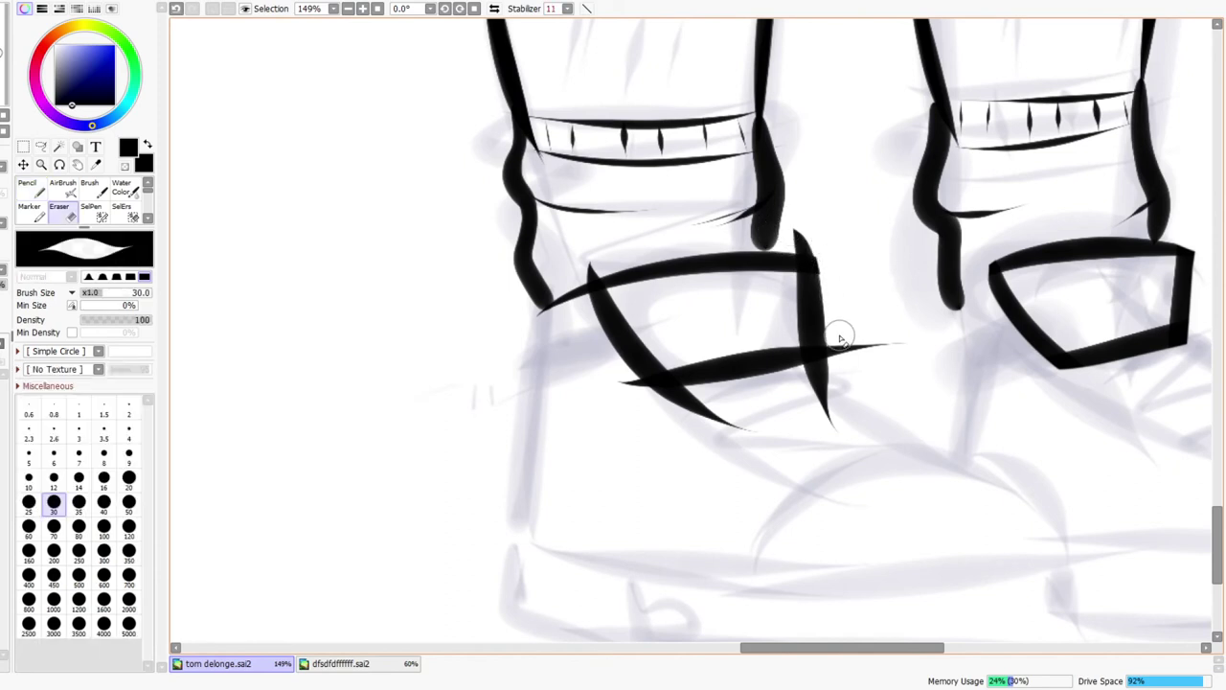
drag(838, 346, 867, 350)
drag(828, 254, 829, 391)
drag(785, 247, 817, 255)
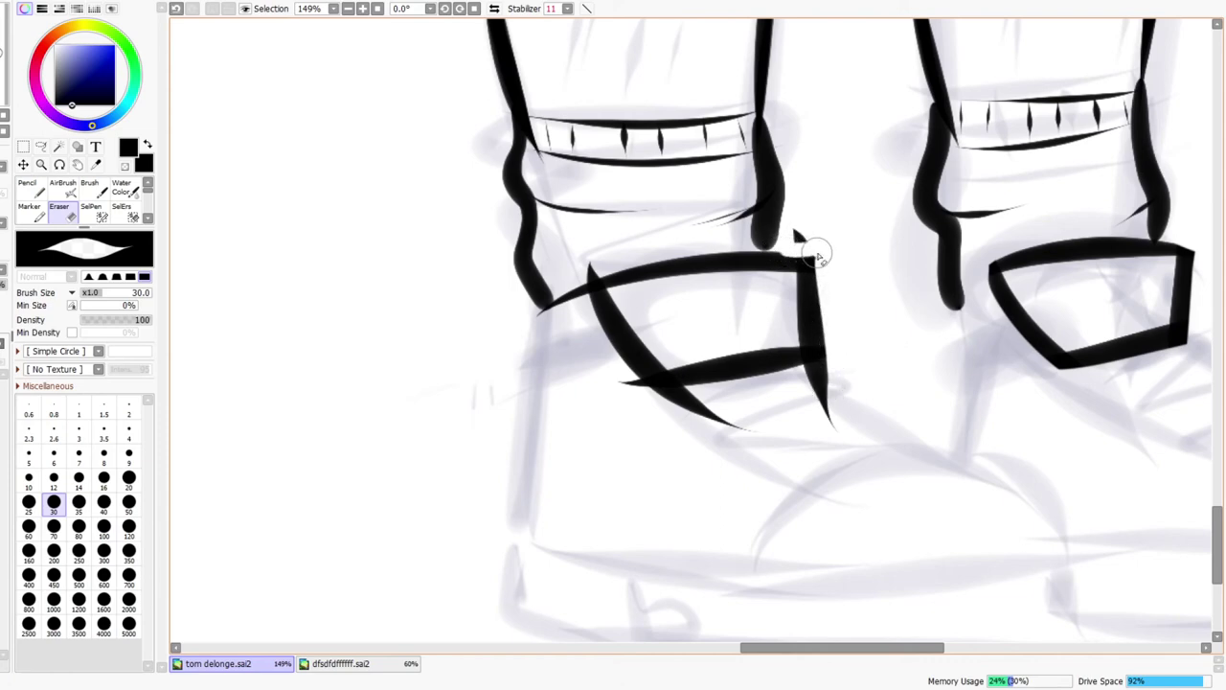
key(ctrl+z)
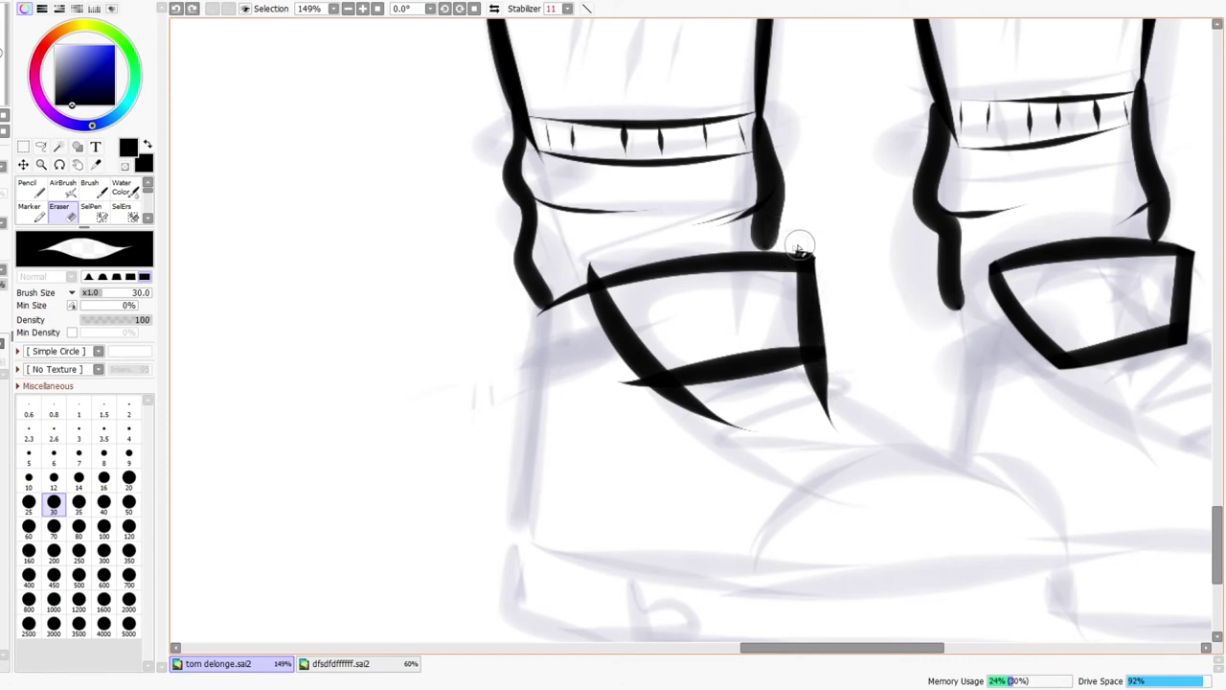
drag(819, 251, 777, 241)
key(ctrl+z)
mouse_move(582, 278)
mouse_down()
mouse_move(575, 270)
mouse_move(534, 324)
mouse_move(613, 366)
mouse_move(653, 407)
mouse_move(716, 399)
mouse_move(657, 396)
mouse_move(698, 418)
mouse_move(840, 367)
mouse_move(829, 402)
mouse_move(819, 392)
mouse_up()
key(ctrl+z)
- Extend the toe-side edge of both socks down to meet the upper line of each shoe tongue
key(ctrl+space)
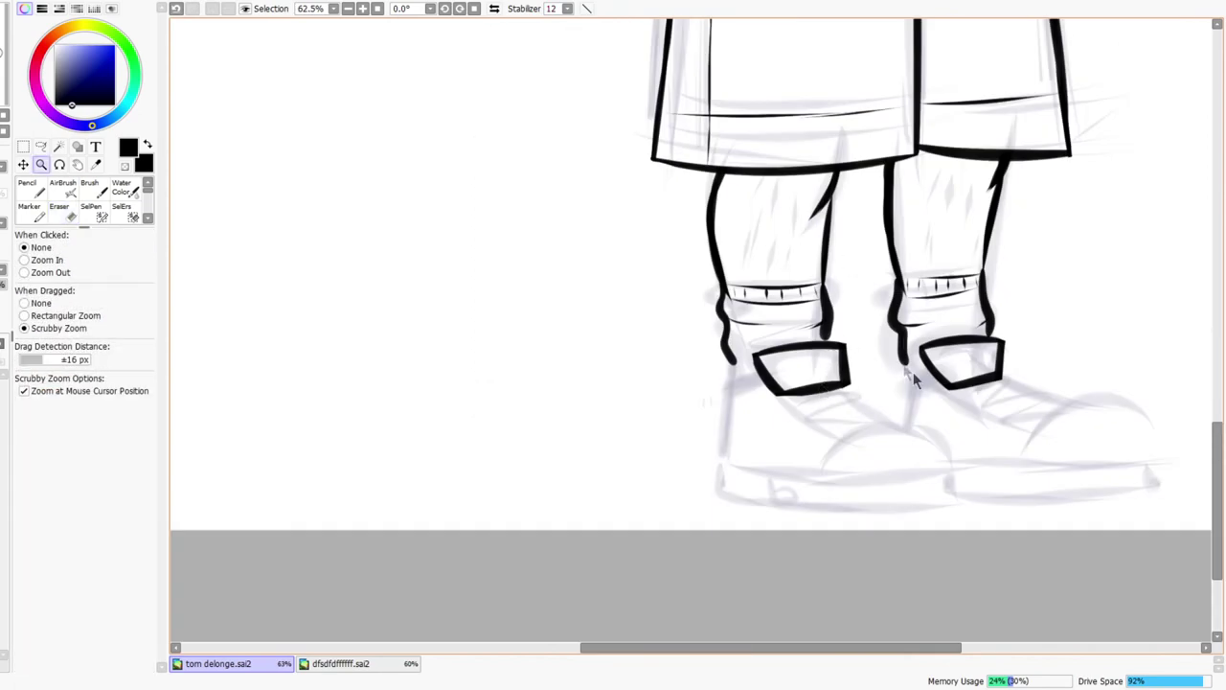
drag(862, 337, 897, 309)
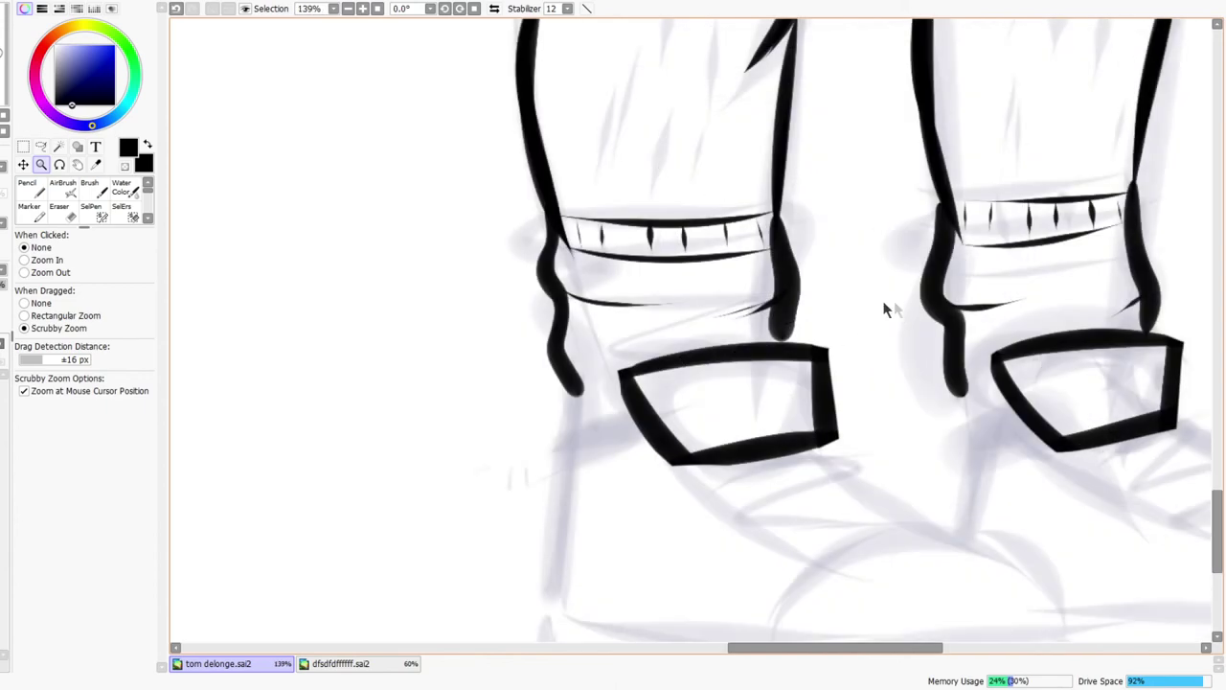
key(n)
mouse_move(779, 329)
mouse_down()
mouse_move(777, 351)
mouse_move(784, 330)
mouse_up()
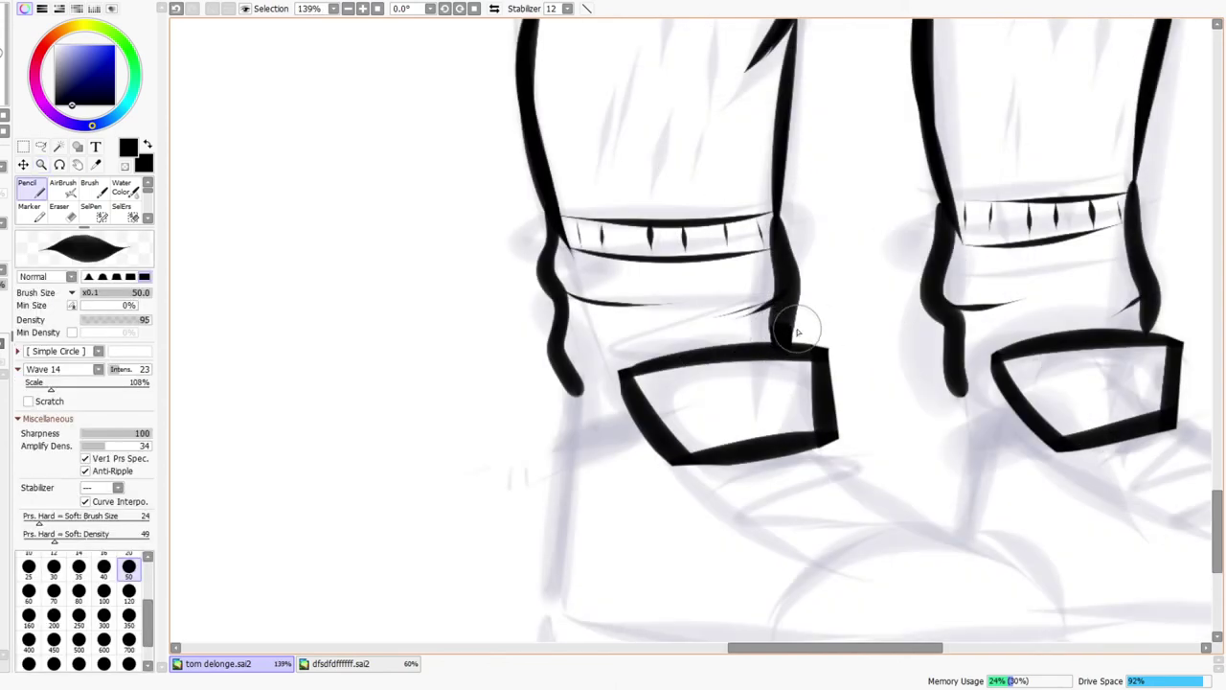
drag(1093, 493, 1002, 493)
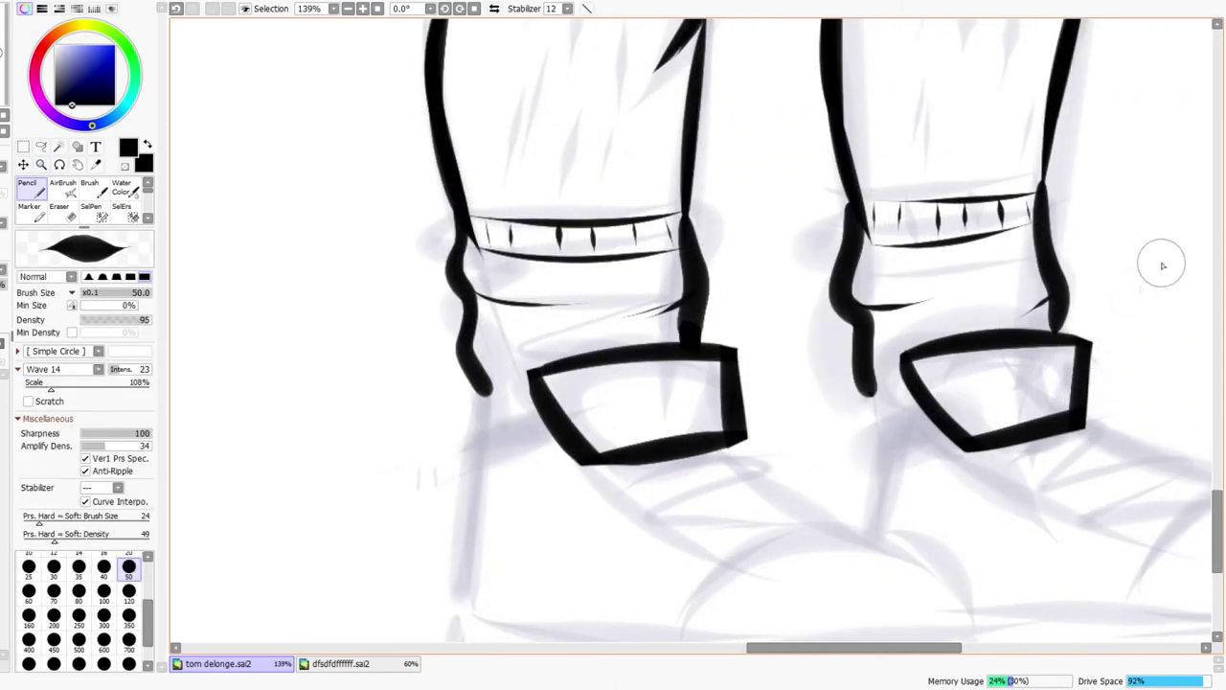
mouse_move(1056, 316)
mouse_down()
mouse_move(1059, 333)
mouse_move(1063, 311)
mouse_up()
- Thicken the heel-side edge of the empty-hand-side shoe's tongue and round off its lower corner
drag(902, 414, 866, 452)
drag(765, 405, 831, 348)
drag(708, 381, 750, 476)
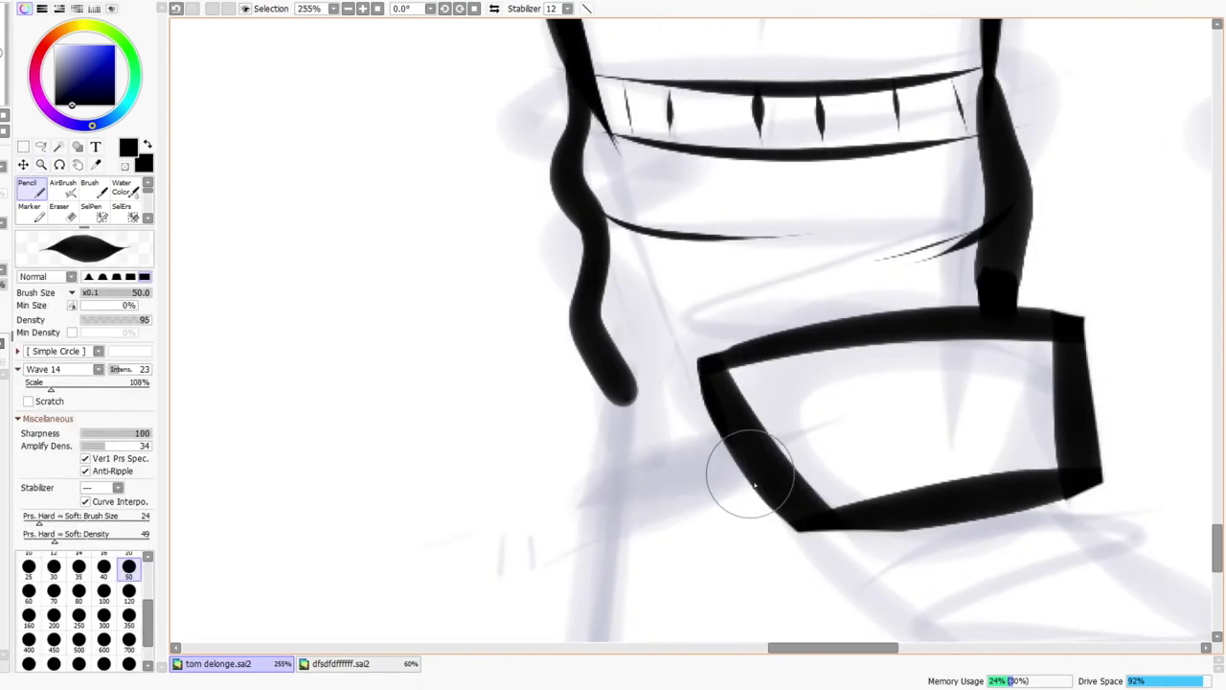
mouse_move(794, 525)
mouse_down()
mouse_move(848, 538)
mouse_move(887, 509)
mouse_up()
key(ctrl+z)
mouse_move(804, 534)
mouse_down()
mouse_move(947, 520)
mouse_move(1058, 463)
mouse_move(1019, 476)
mouse_move(780, 442)
mouse_up()
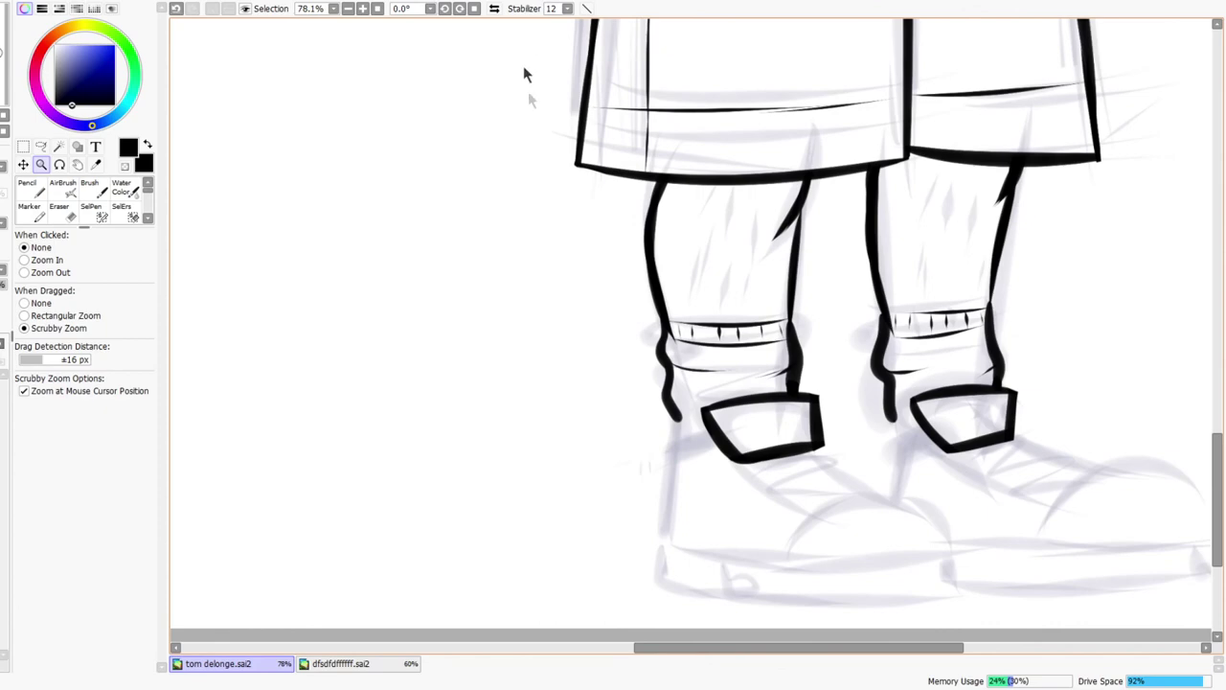
- Ink the heel edge of the empty-hand-side shoe from the sock down to the bottom of the sole
drag(831, 565, 794, 535)
scroll(807, 479, up, 3)
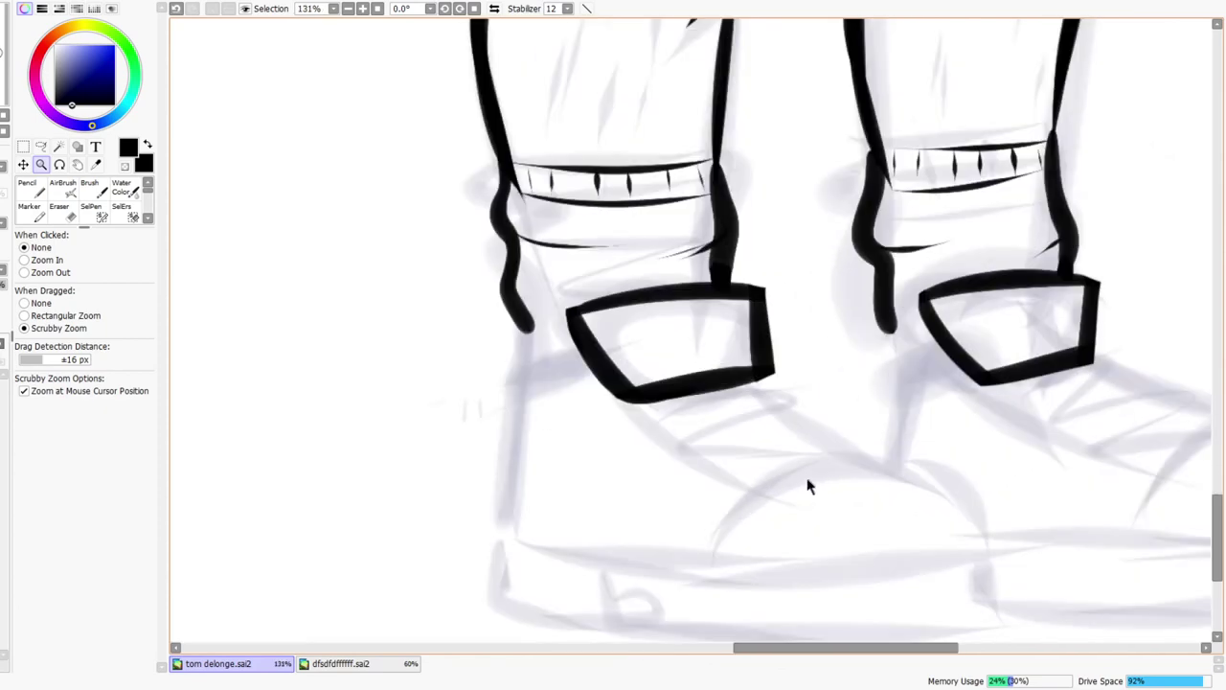
drag(933, 534, 815, 497)
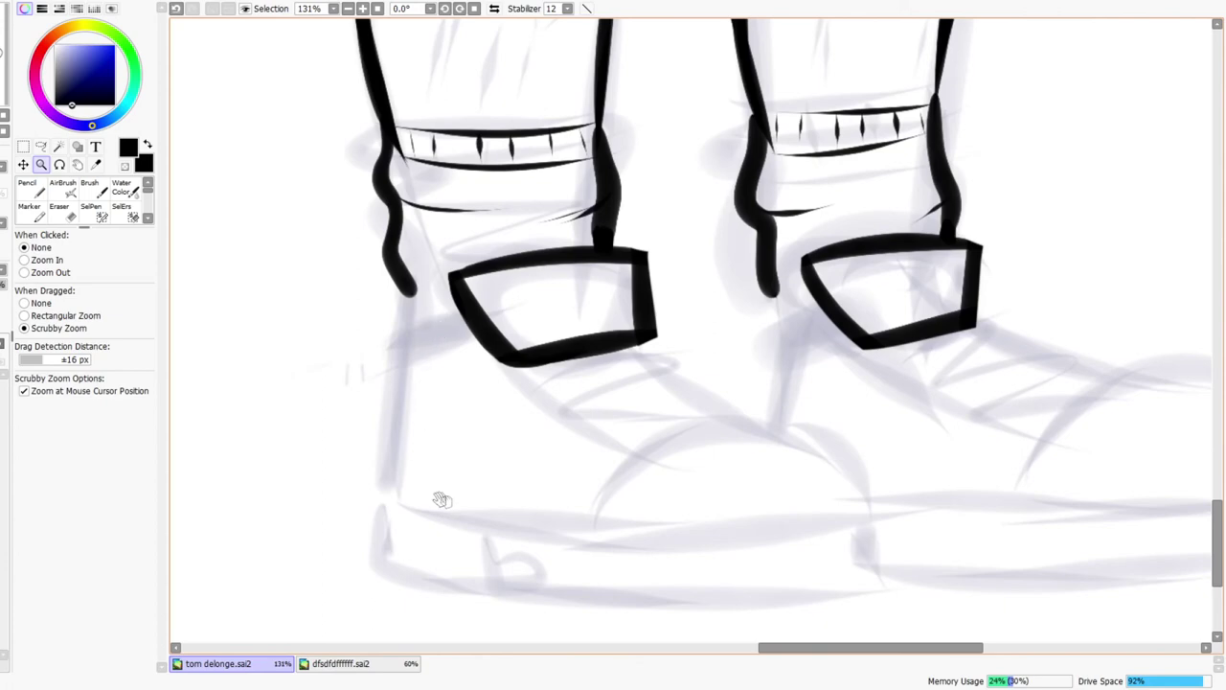
drag(434, 496, 522, 496)
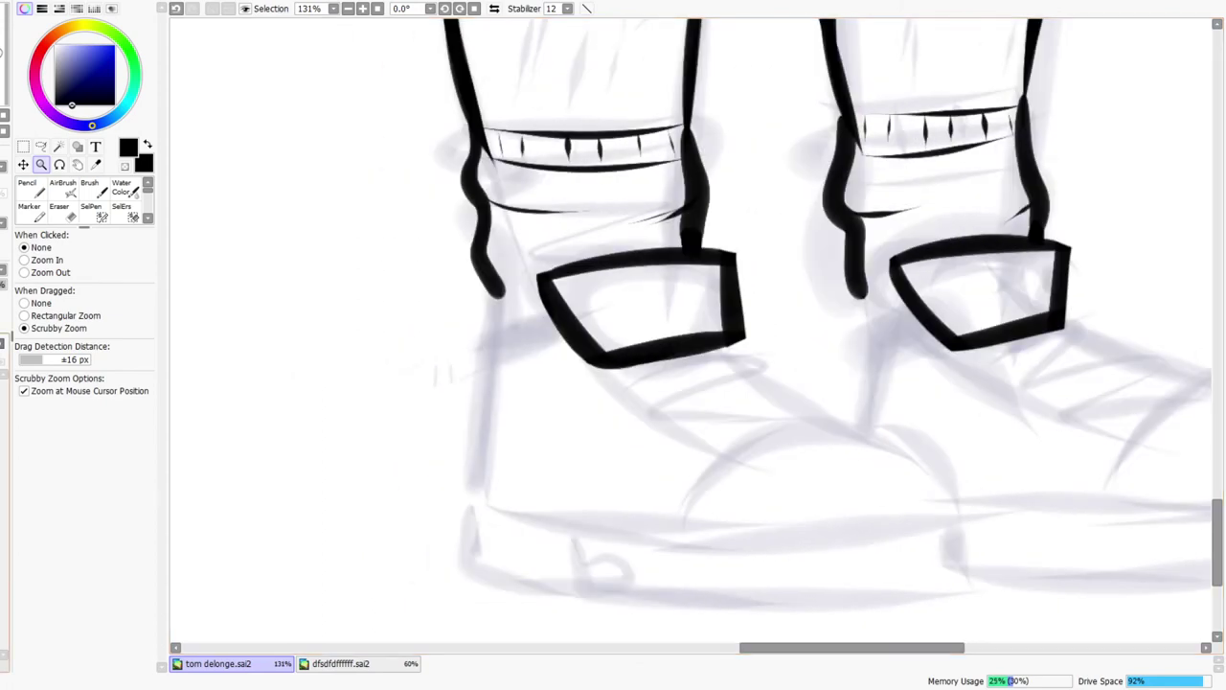
key(n)
drag(495, 283, 481, 444)
drag(493, 343, 477, 596)
drag(477, 479, 486, 622)
- Ink the skateboard-side shoe's heel edge down to the front shoe's toe, and erase the excess ends of both heel lines
drag(892, 430, 870, 351)
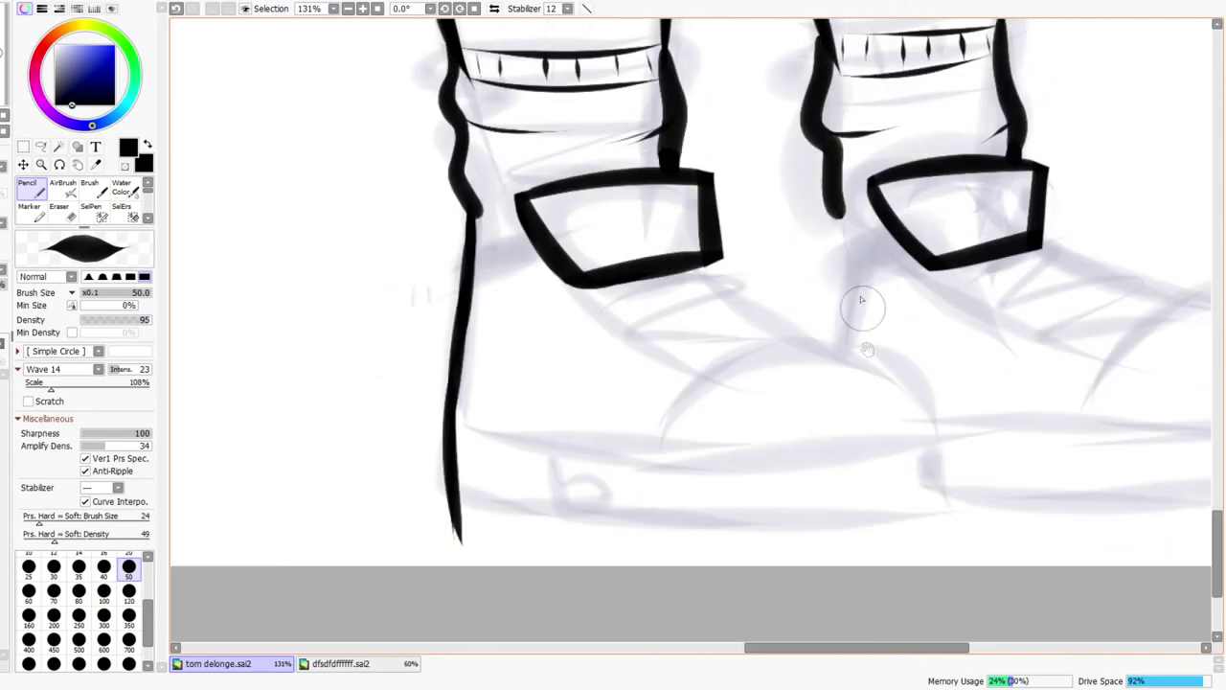
drag(839, 203, 844, 270)
drag(843, 224, 842, 359)
drag(844, 272, 843, 413)
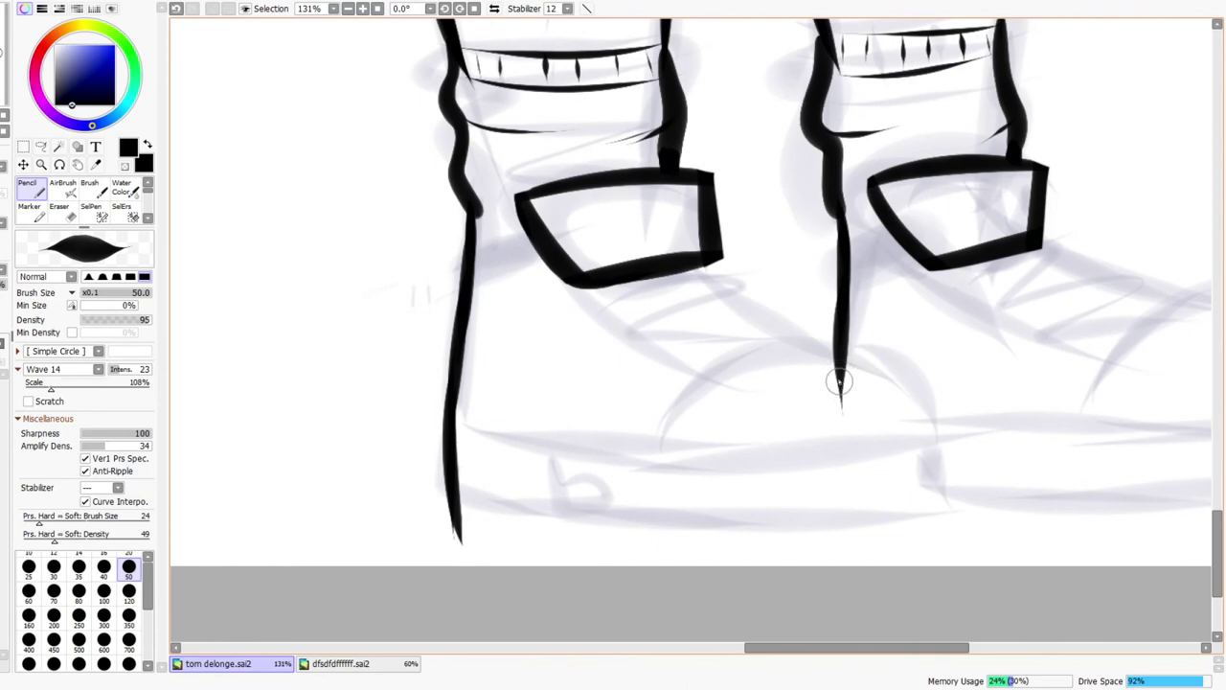
key(e)
drag(835, 372, 852, 382)
drag(420, 518, 473, 532)
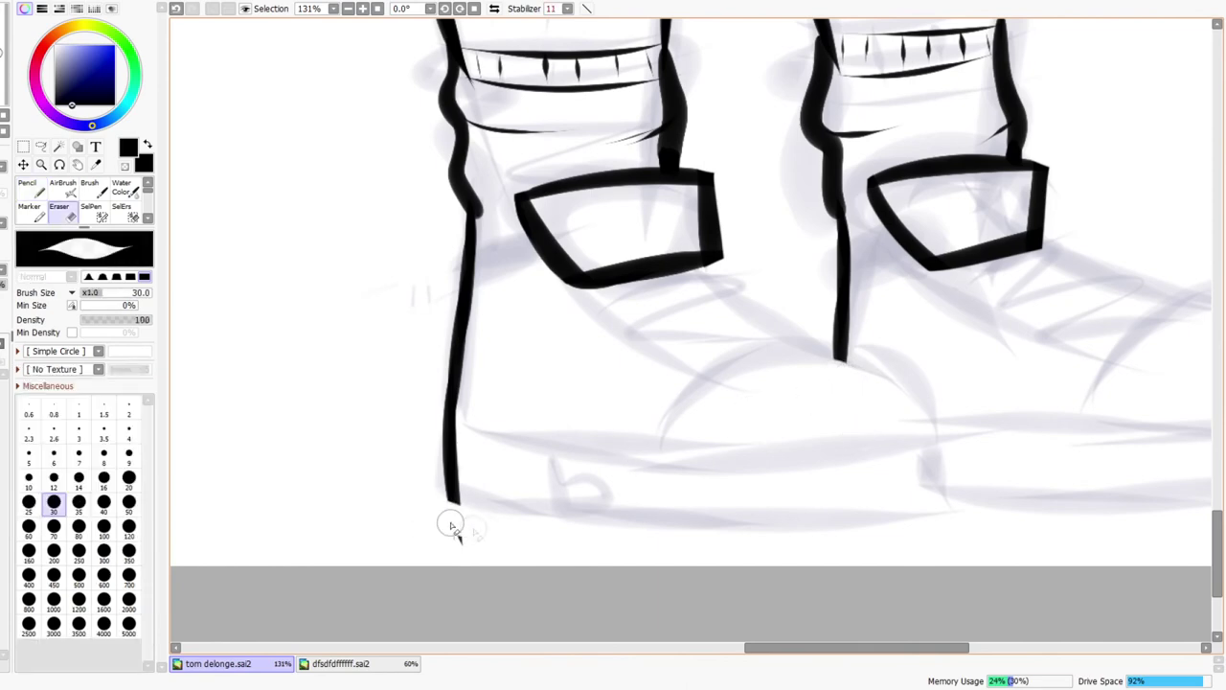
- Mirror the view, ink the bottom edge of the empty-hand-side shoe's sole, and erase the overrun past the heel
click(494, 9)
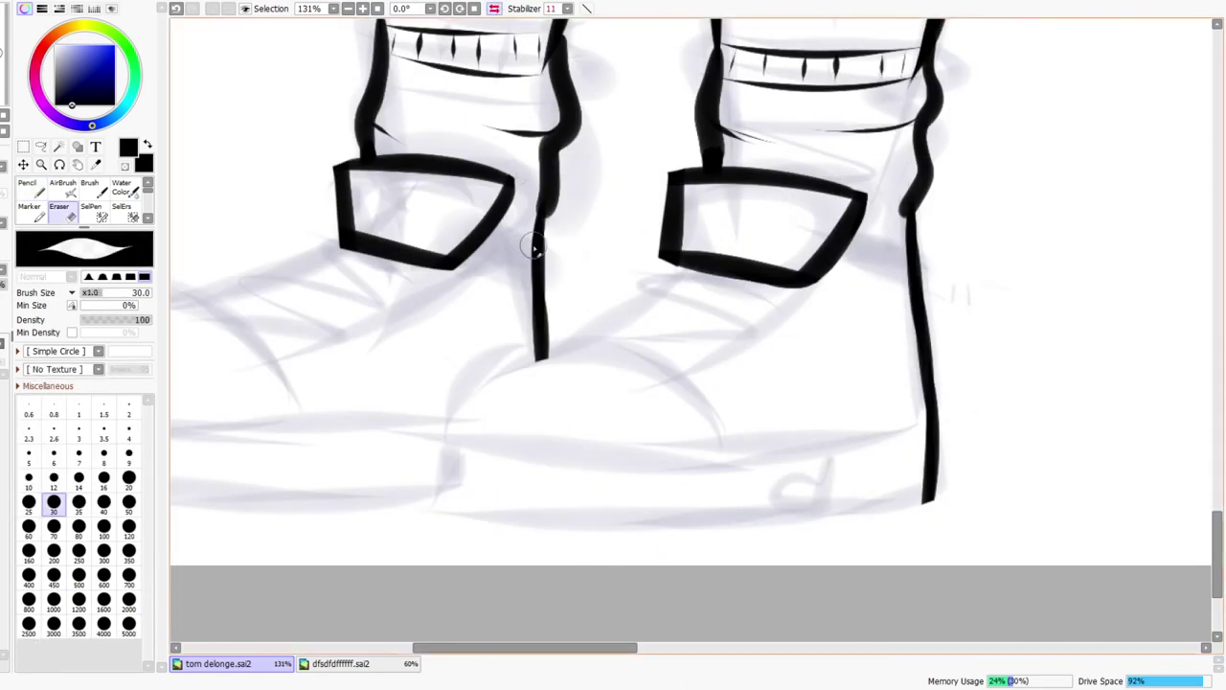
key(n)
drag(436, 514, 862, 488)
key(ctrl+z)
key(ctrl+z)
drag(422, 517, 685, 520)
drag(479, 519, 796, 516)
mouse_move(661, 522)
mouse_down()
mouse_move(921, 495)
mouse_move(870, 513)
mouse_up()
drag(763, 521, 991, 485)
mouse_move(802, 518)
mouse_down()
mouse_move(961, 495)
mouse_move(1005, 475)
mouse_up()
key(e)
mouse_move(952, 506)
mouse_down()
mouse_move(950, 479)
mouse_move(1002, 461)
mouse_up()
- Ink the rounded front of the empty-hand-side shoe's toe from the sole up to the other shoe's heel line
key(n)
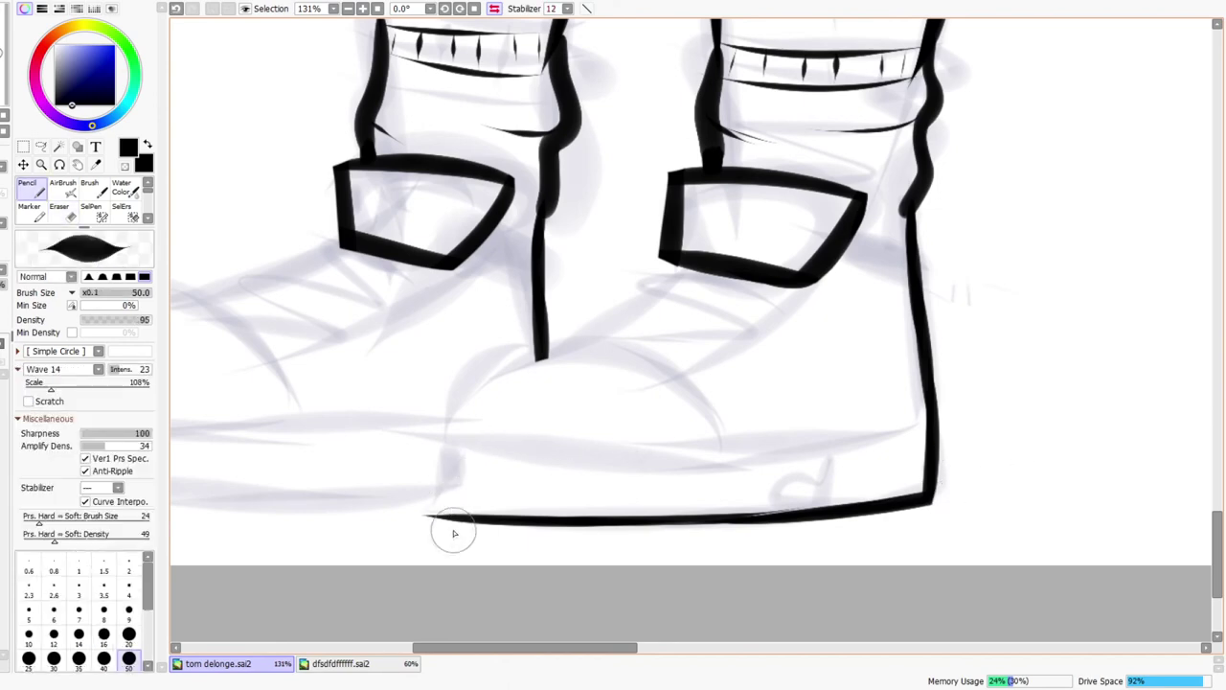
drag(437, 524, 452, 442)
drag(442, 550, 468, 402)
drag(441, 504, 493, 382)
drag(449, 469, 548, 358)
drag(462, 431, 621, 360)
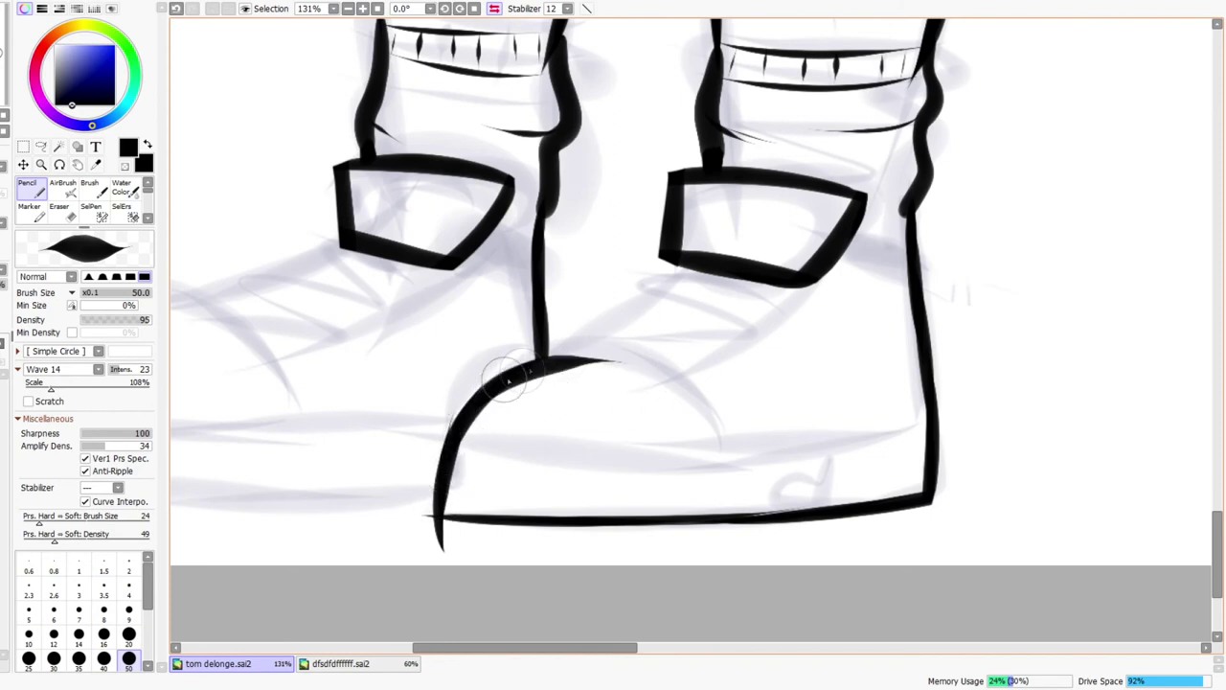
- Ink the curved toe-cap seam on the empty-hand-side shoe and the front edge rising from the toe to the tongue
drag(505, 371, 725, 422)
drag(678, 384, 730, 454)
key(ctrl+z)
drag(665, 378, 725, 458)
drag(542, 363, 677, 264)
mouse_move(638, 298)
mouse_down()
mouse_move(680, 259)
mouse_move(655, 278)
mouse_up()
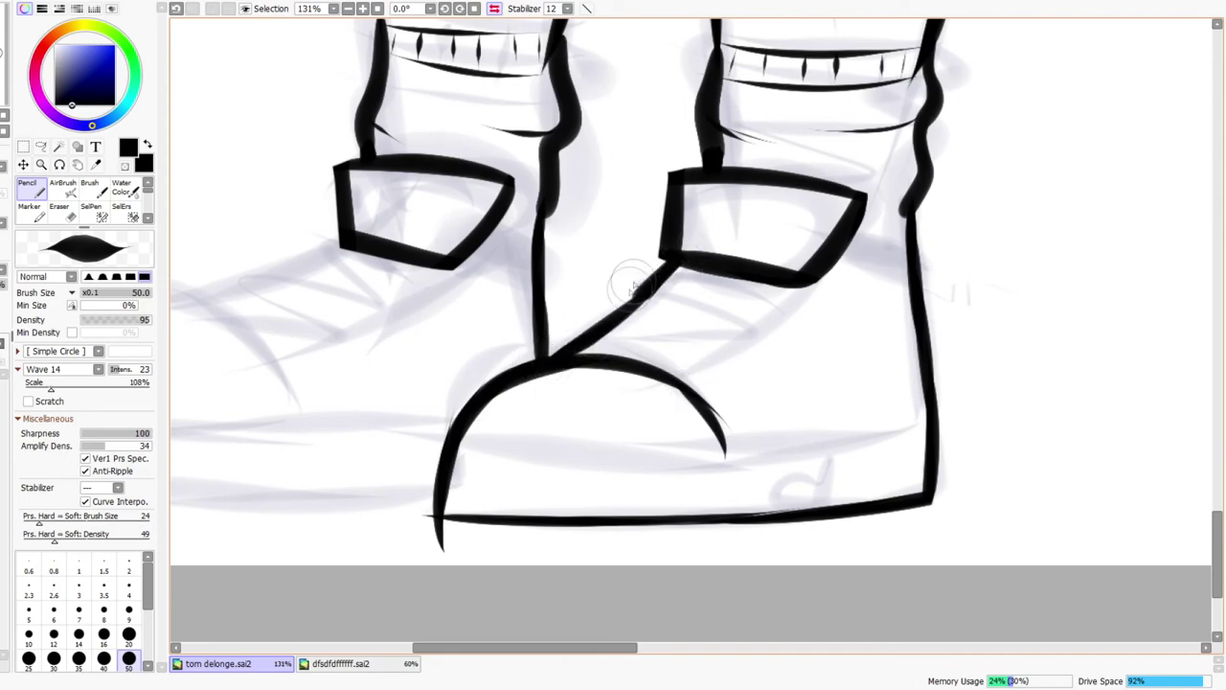
- Ink the empty-hand-side shoe's lacing edge from the toe-cap seam up to the tongue, and unmirror the view
mouse_move(697, 388)
mouse_down()
mouse_move(790, 282)
mouse_move(812, 288)
mouse_up()
key(z)
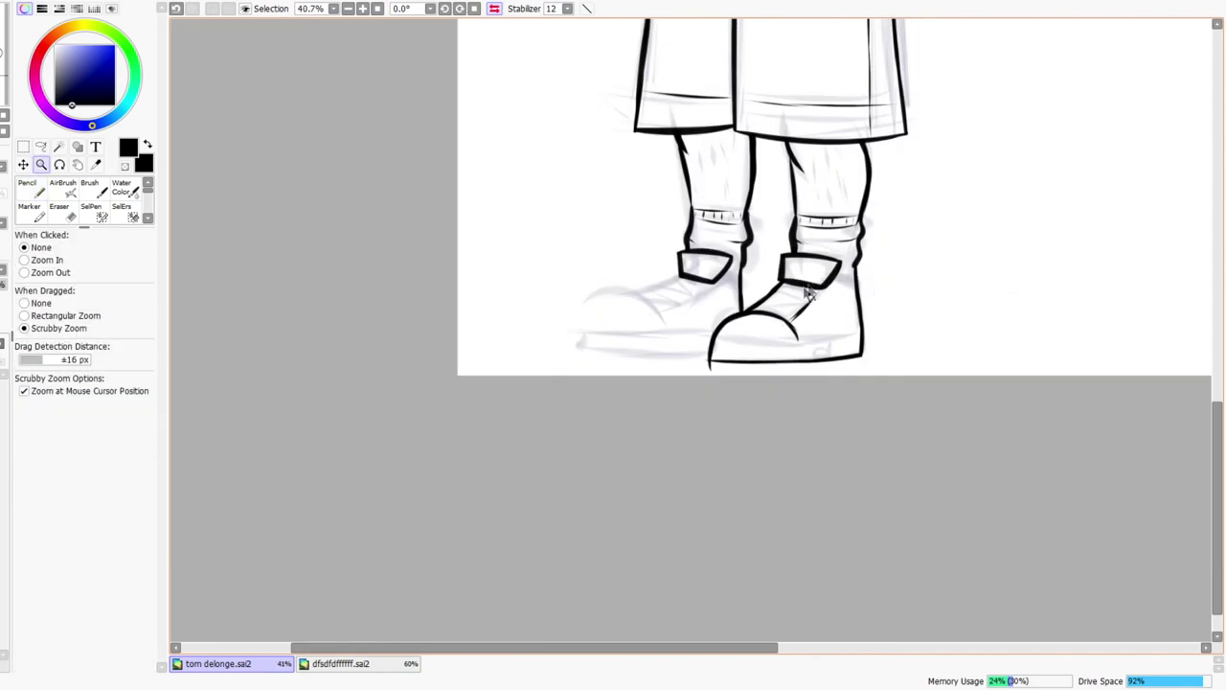
click(494, 8)
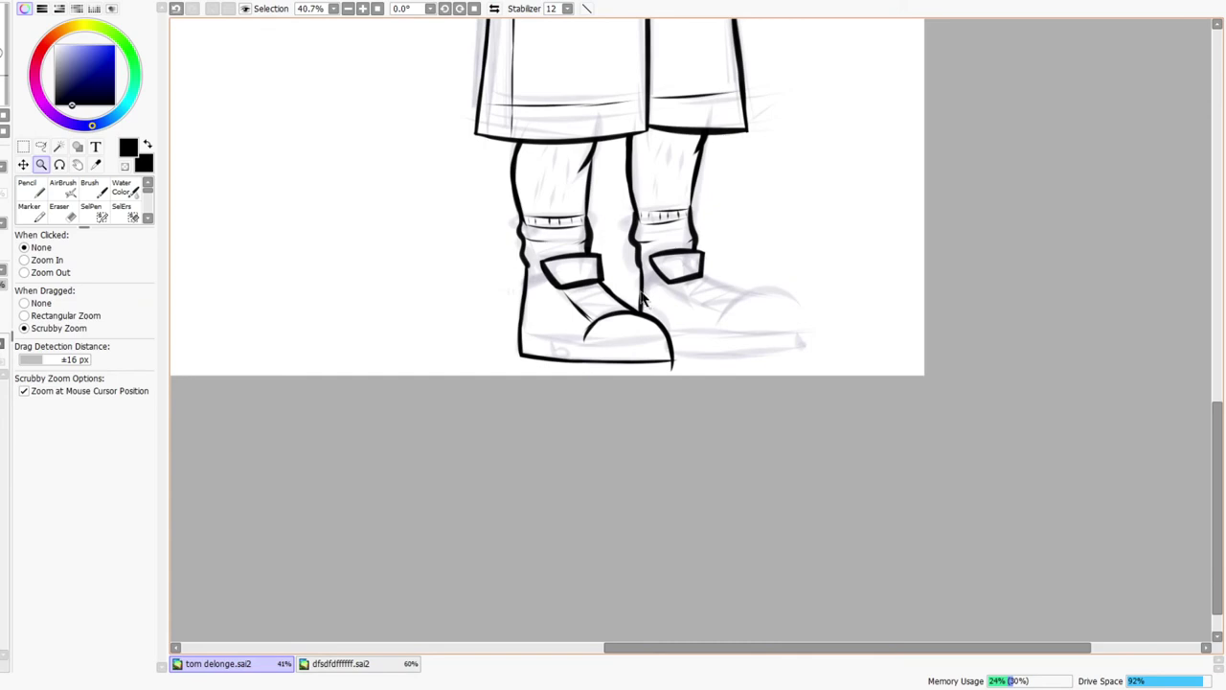
- Erase the stroke ends overrunning the bottom corner of the empty-hand-side shoe's toe
scroll(733, 266, up, 3)
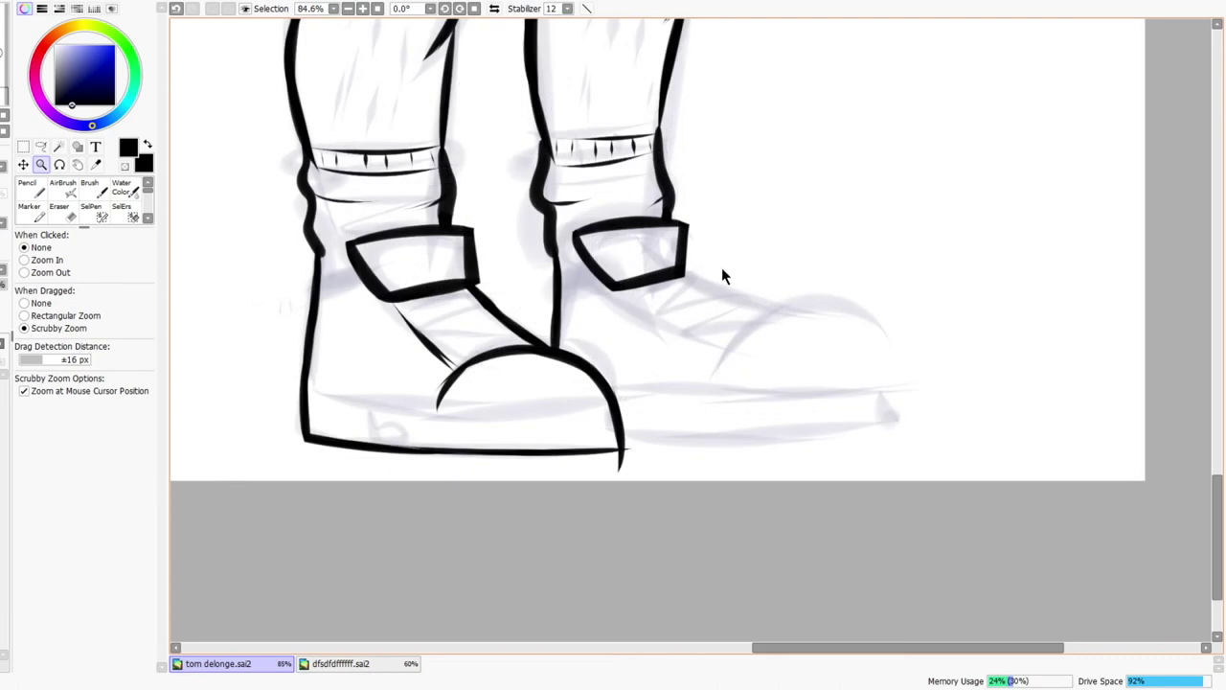
scroll(641, 488, up, 3)
key(e)
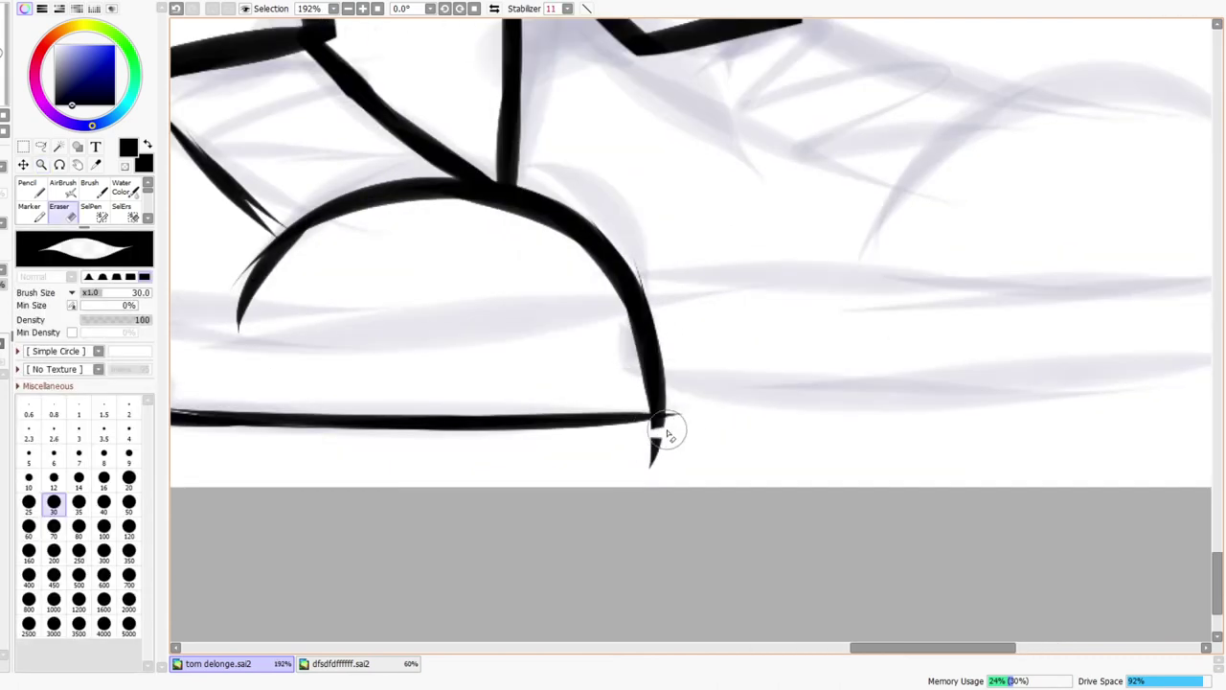
drag(630, 460, 631, 477)
drag(678, 407, 679, 423)
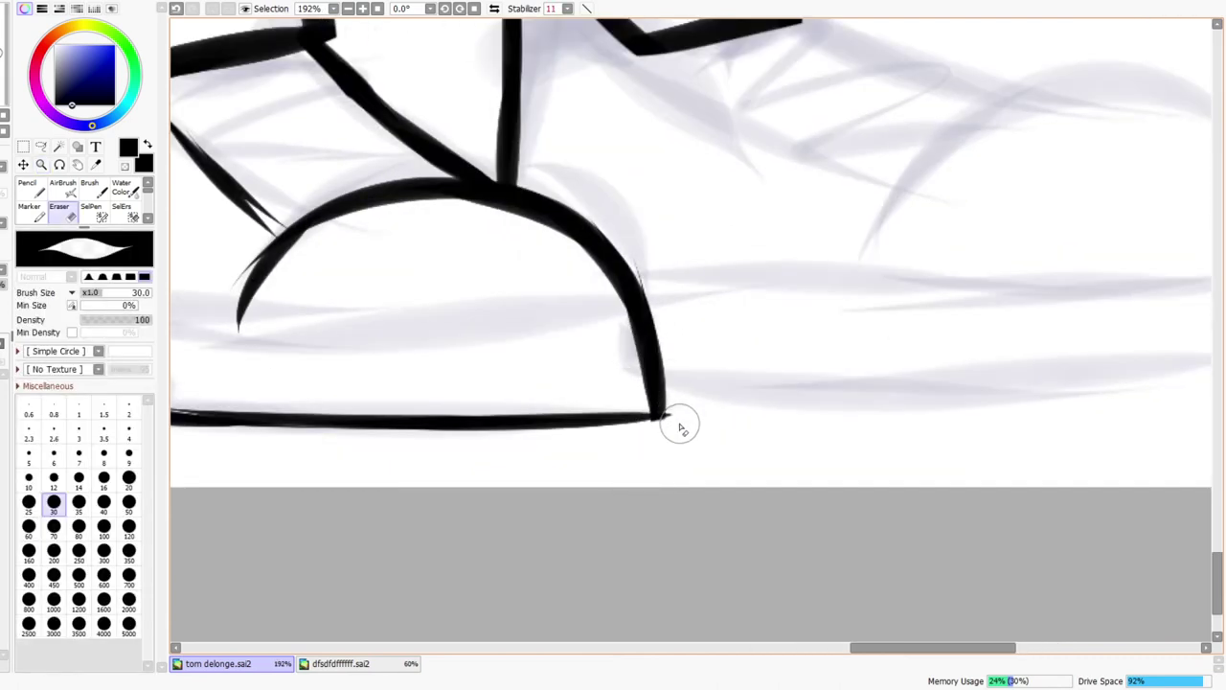
key(z)
scroll(679, 428, down, 3)
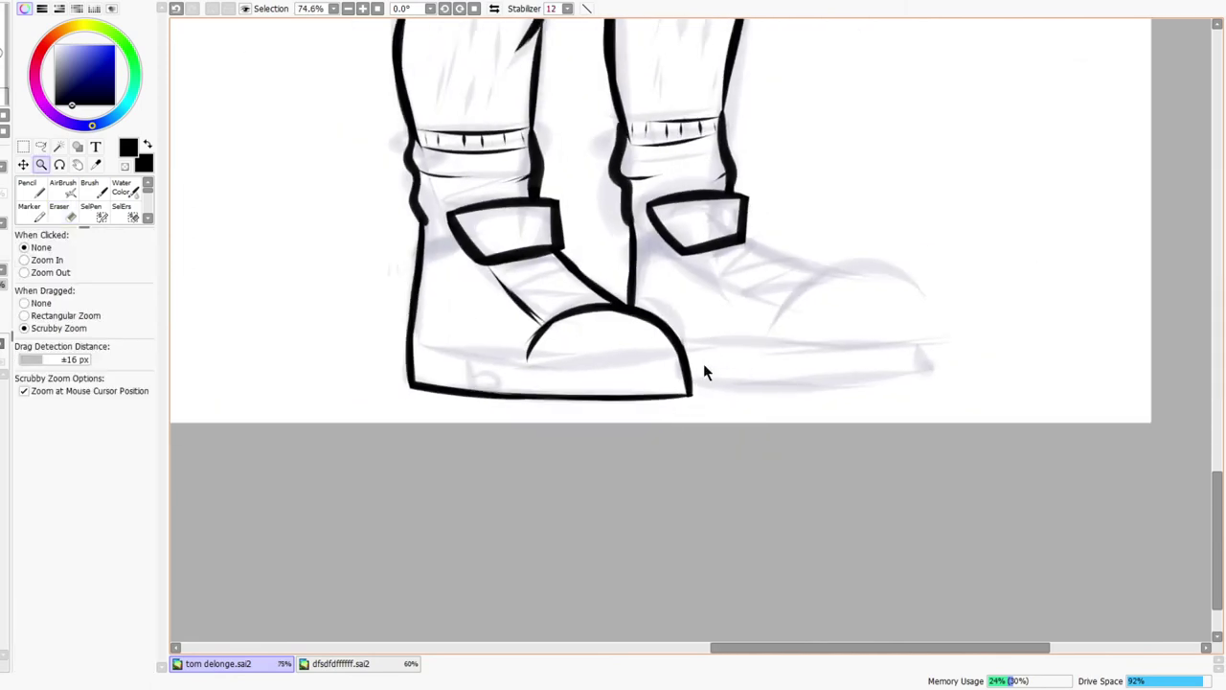
scroll(703, 371, up, 3)
key(n)
drag(659, 414, 711, 403)
drag(594, 420, 709, 405)
key(ctrl+z)
mouse_move(580, 412)
mouse_down()
mouse_move(734, 402)
mouse_move(684, 425)
mouse_move(743, 381)
mouse_up()
key(e)
key(z)
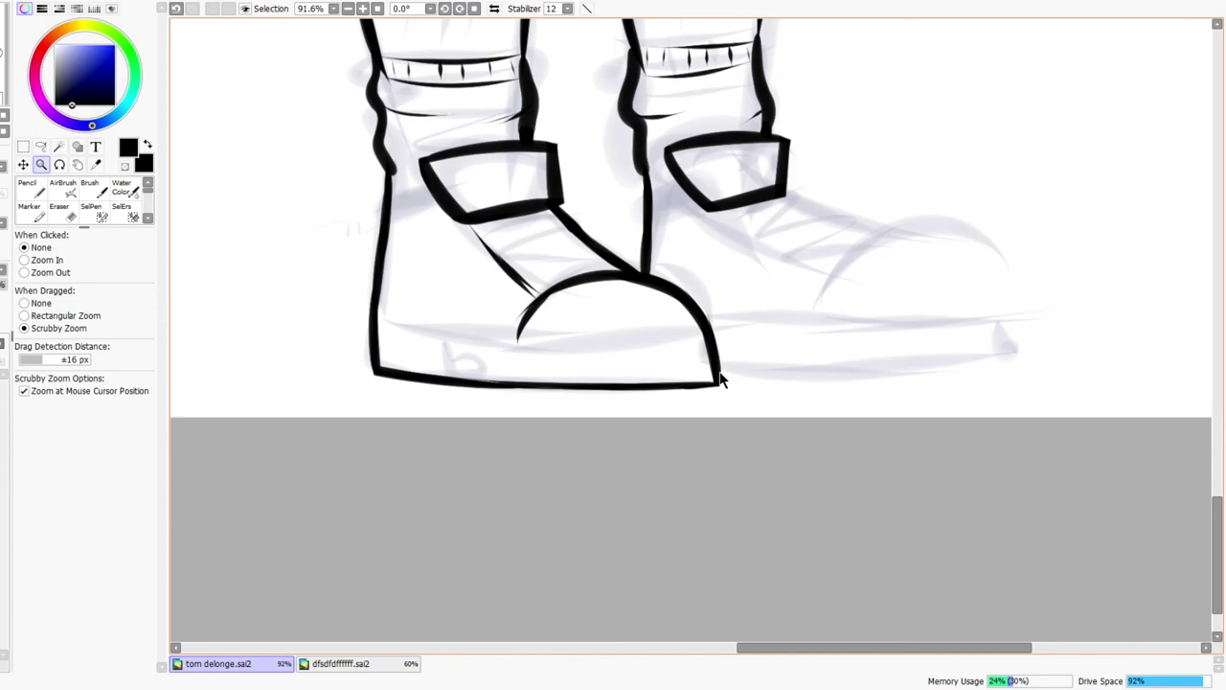
- Mirror the view and ink the skateboard-side shoe's rounded toe front and curved toe-cap seam
click(495, 9)
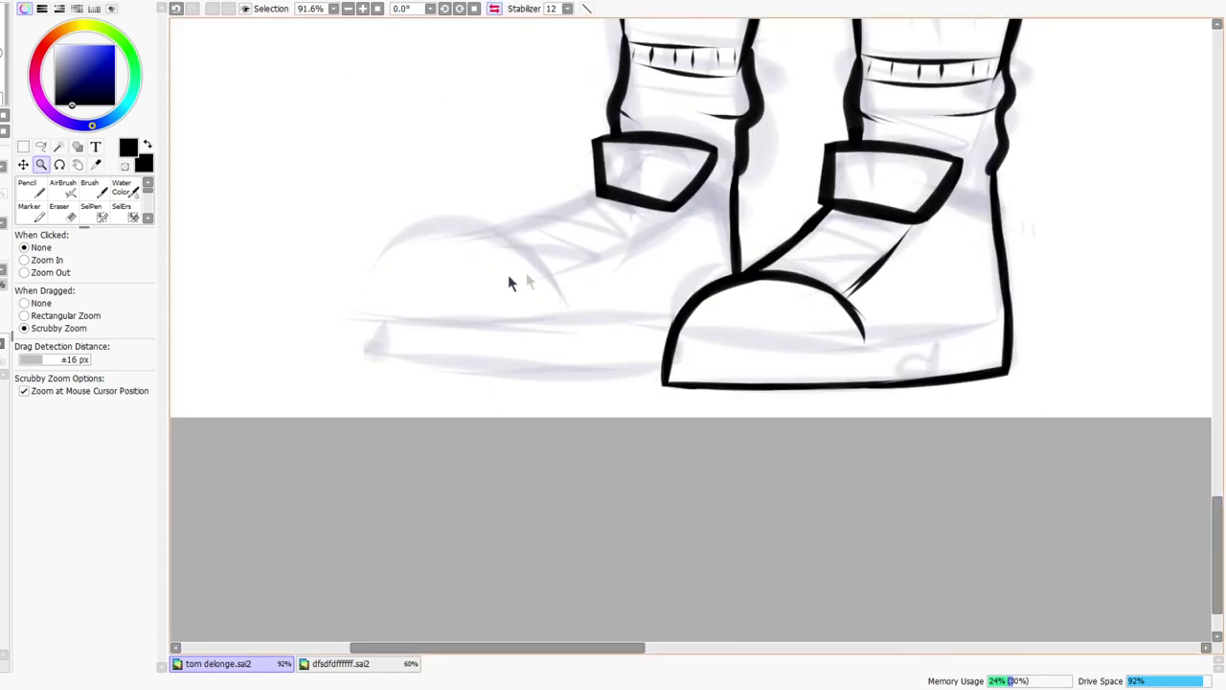
mouse_move(450, 339)
mouse_down()
mouse_move(402, 383)
mouse_move(411, 364)
mouse_up()
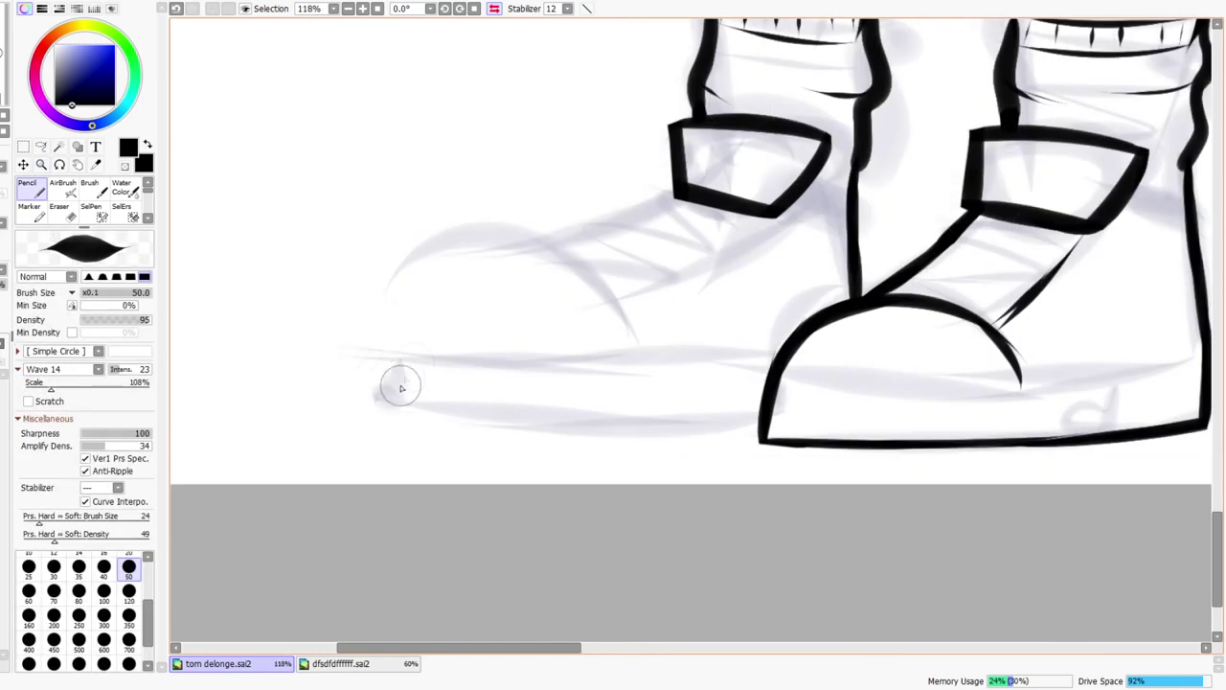
drag(383, 436, 395, 321)
mouse_move(388, 375)
mouse_down()
mouse_move(423, 281)
mouse_move(461, 257)
mouse_up()
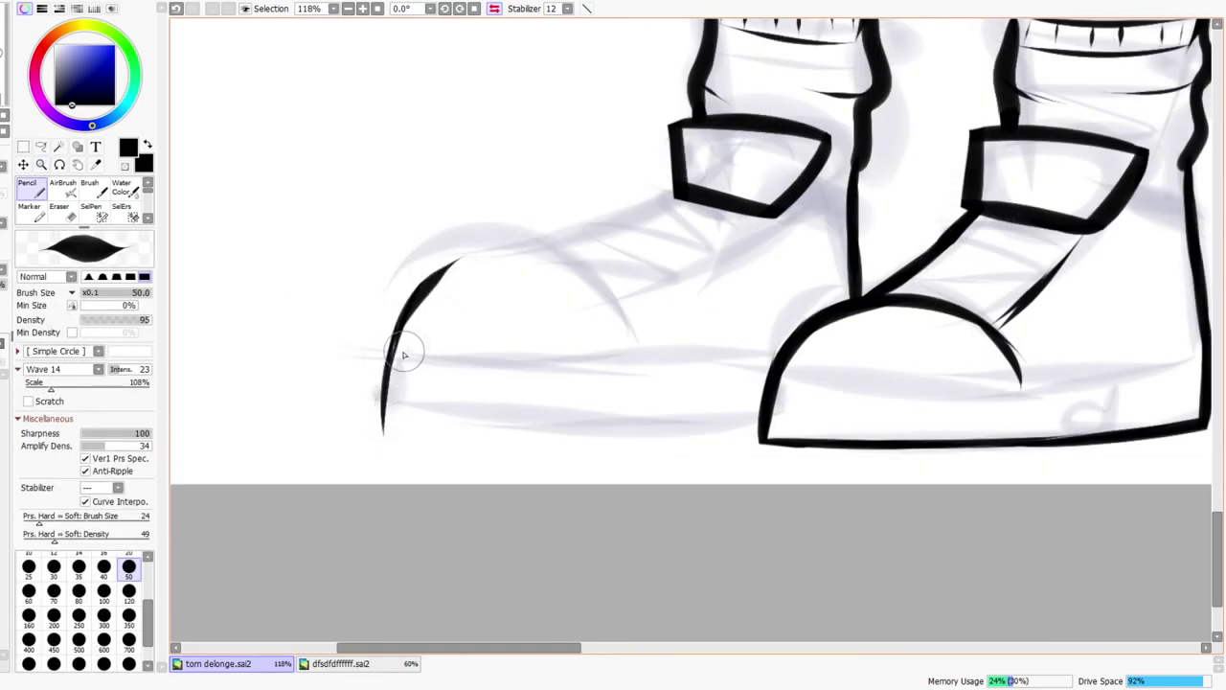
mouse_move(391, 367)
mouse_down()
mouse_move(458, 298)
mouse_move(421, 290)
mouse_move(483, 286)
mouse_move(439, 281)
mouse_move(628, 334)
mouse_move(598, 301)
mouse_move(622, 309)
mouse_move(627, 278)
mouse_up()
- Ink the skateboard-side shoe's front and lacing edges up to the tongue, and short collar lines joining both tongues to the heels
mouse_move(554, 264)
mouse_down()
mouse_move(575, 233)
mouse_move(657, 181)
mouse_move(671, 187)
mouse_up()
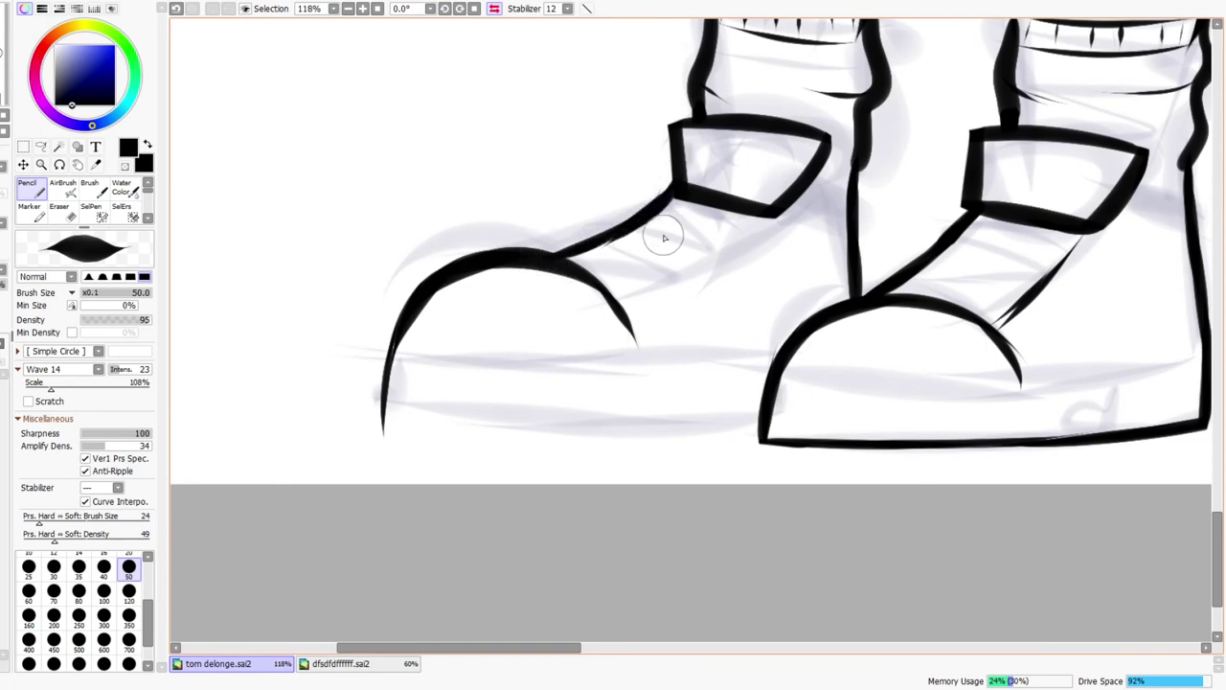
drag(627, 307, 776, 215)
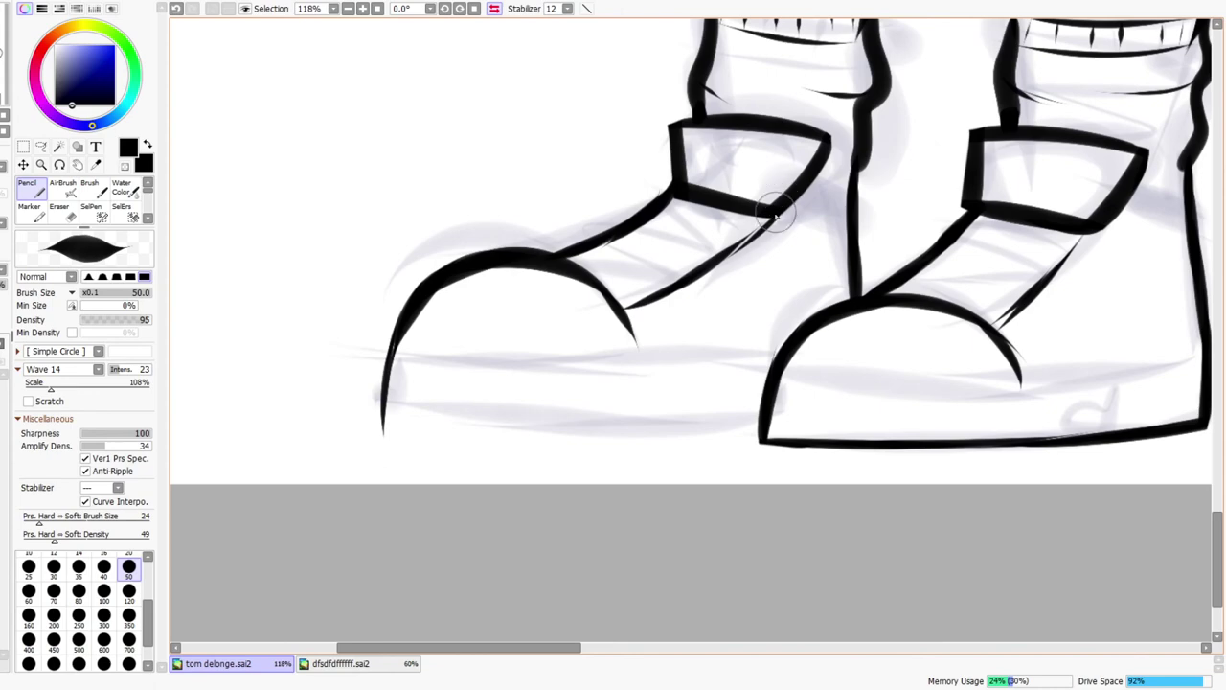
drag(826, 160, 854, 175)
mouse_move(1148, 157)
mouse_down()
mouse_move(1191, 178)
mouse_move(1164, 162)
mouse_up()
key(ctrl+space)
drag(1065, 312, 794, 283)
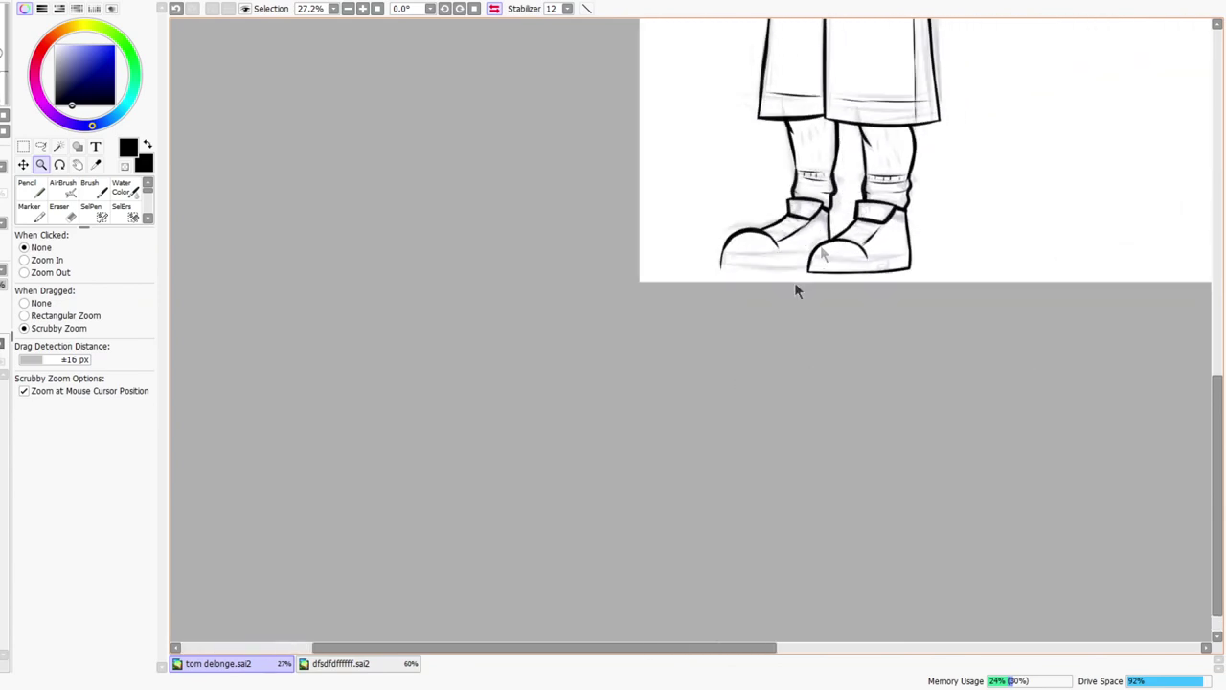
drag(763, 242, 799, 251)
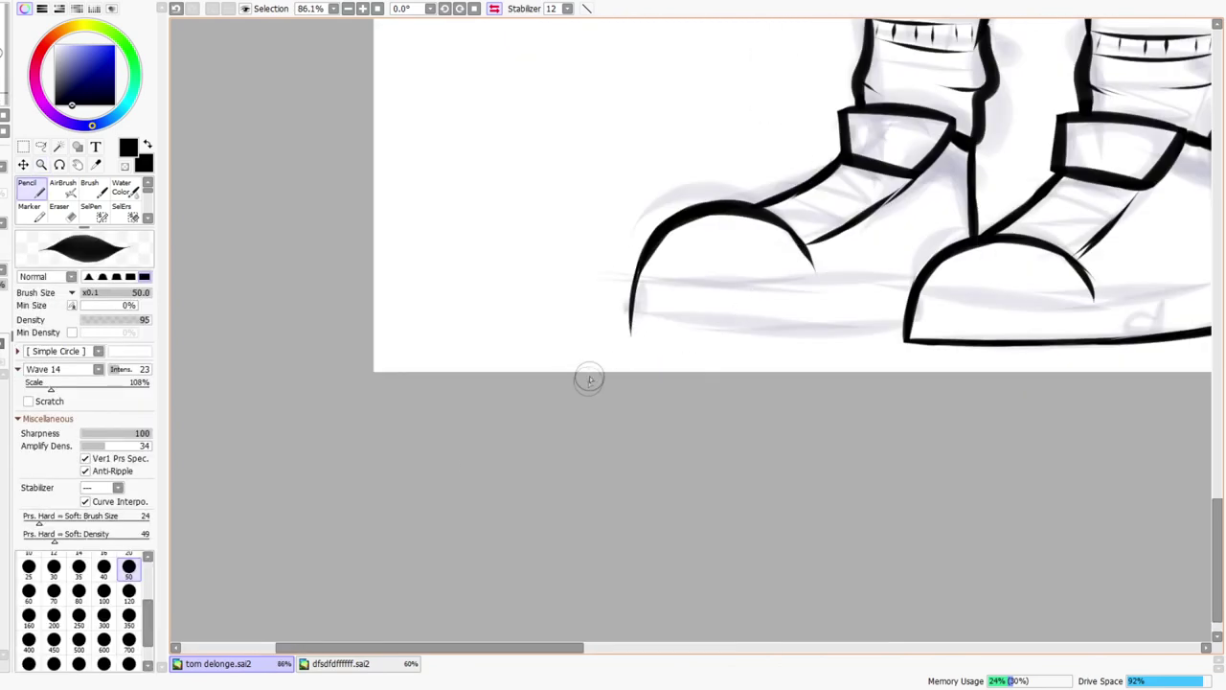
mouse_move(623, 333)
mouse_down()
mouse_move(687, 343)
mouse_move(835, 338)
mouse_up()
drag(707, 339, 891, 330)
key(ctrl+z)
key(ctrl+z)
key(ctrl+z)
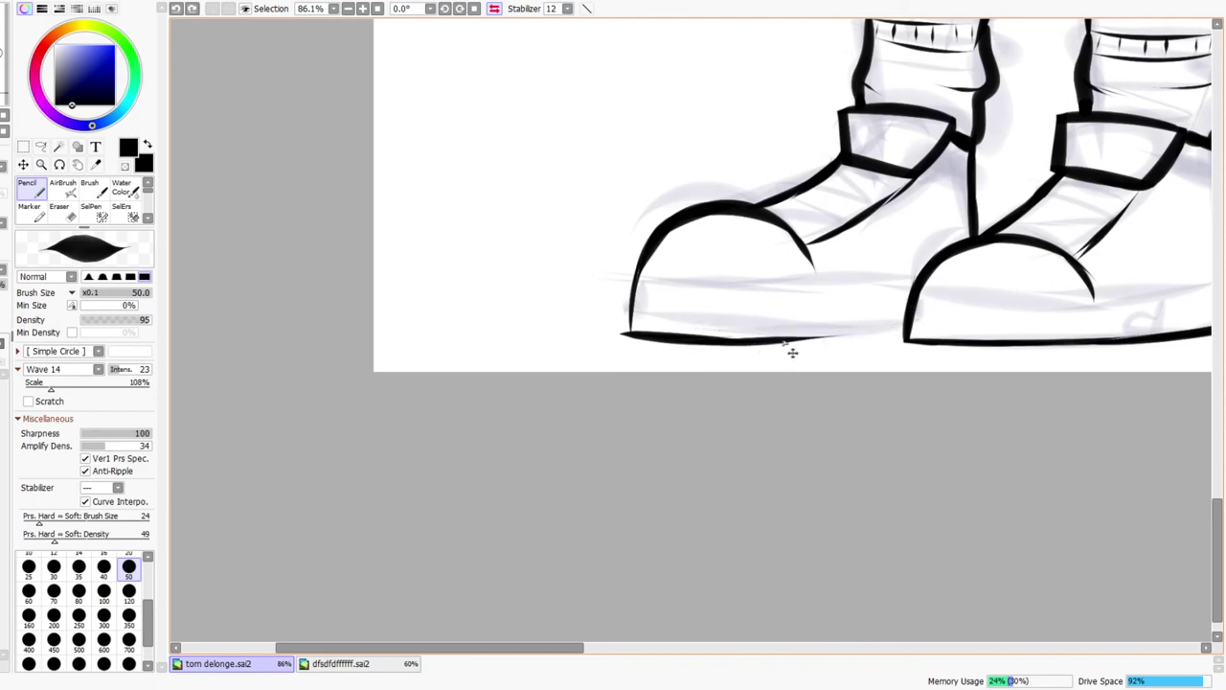
drag(618, 330, 774, 325)
key(ctrl+z)
- Ink the bottom edge of the skateboard-side shoe's sole up to the other shoe, and erase the overruns at the toe
mouse_move(619, 326)
mouse_down()
mouse_move(699, 342)
mouse_move(928, 332)
mouse_up()
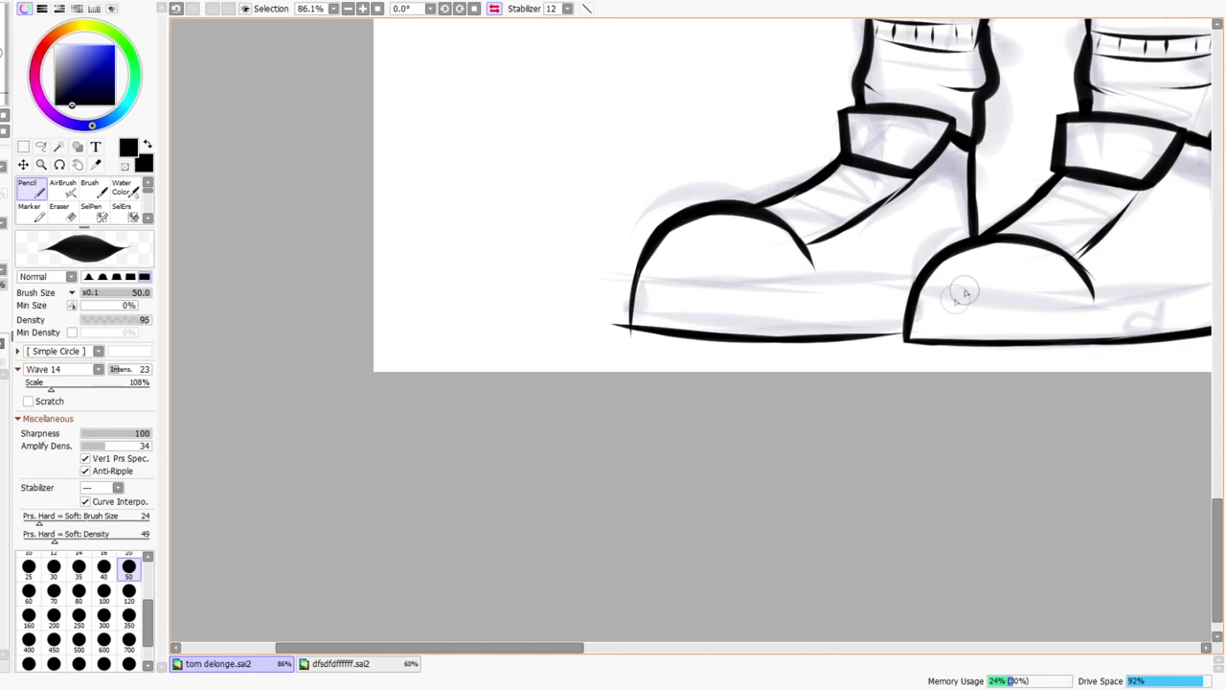
key(ctrl+space)
drag(970, 297, 965, 296)
scroll(953, 296, up, 3)
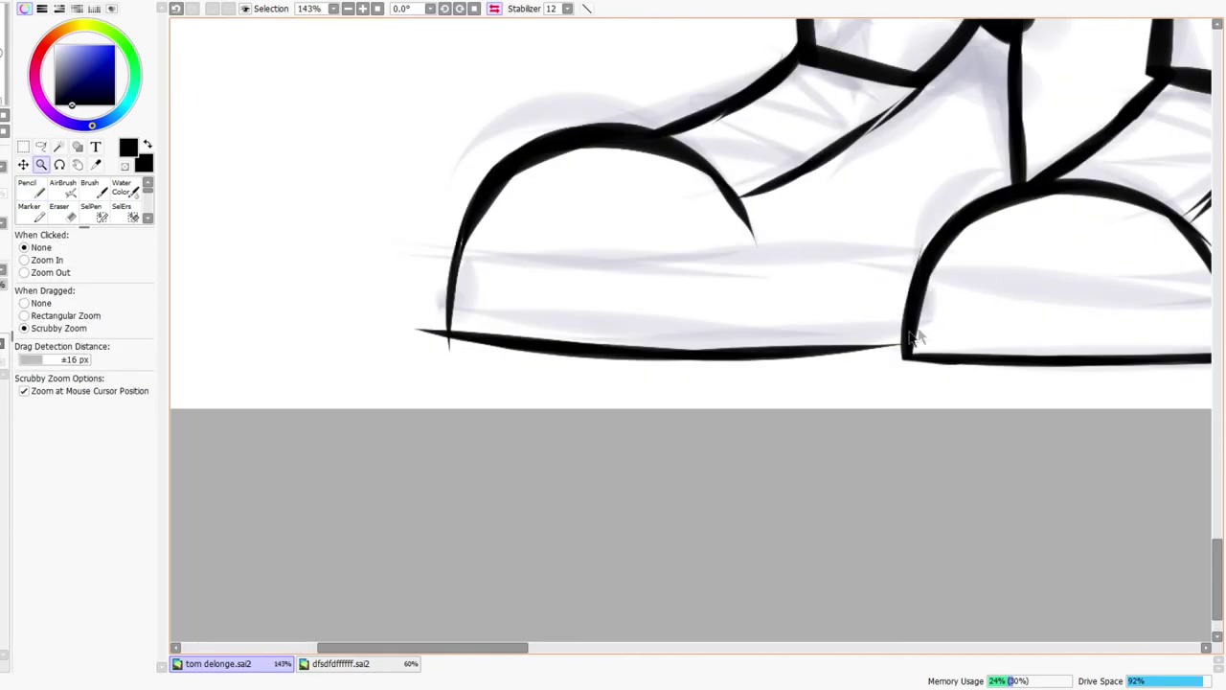
key(e)
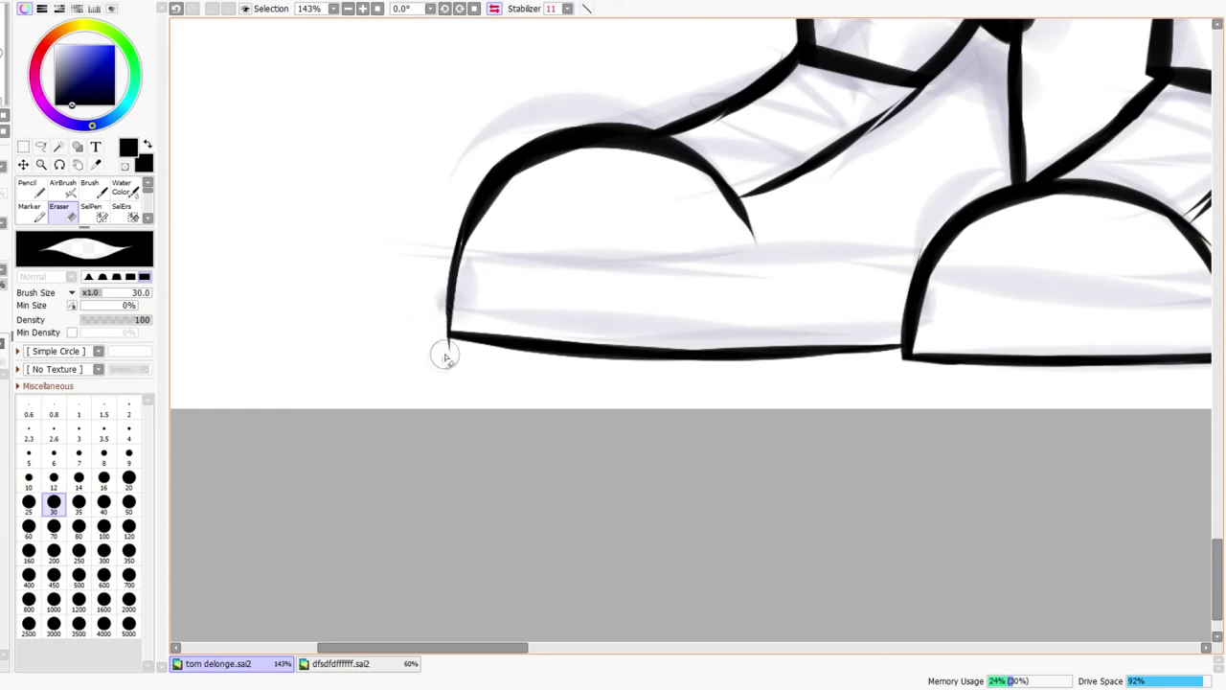
scroll(580, 277, down, 3)
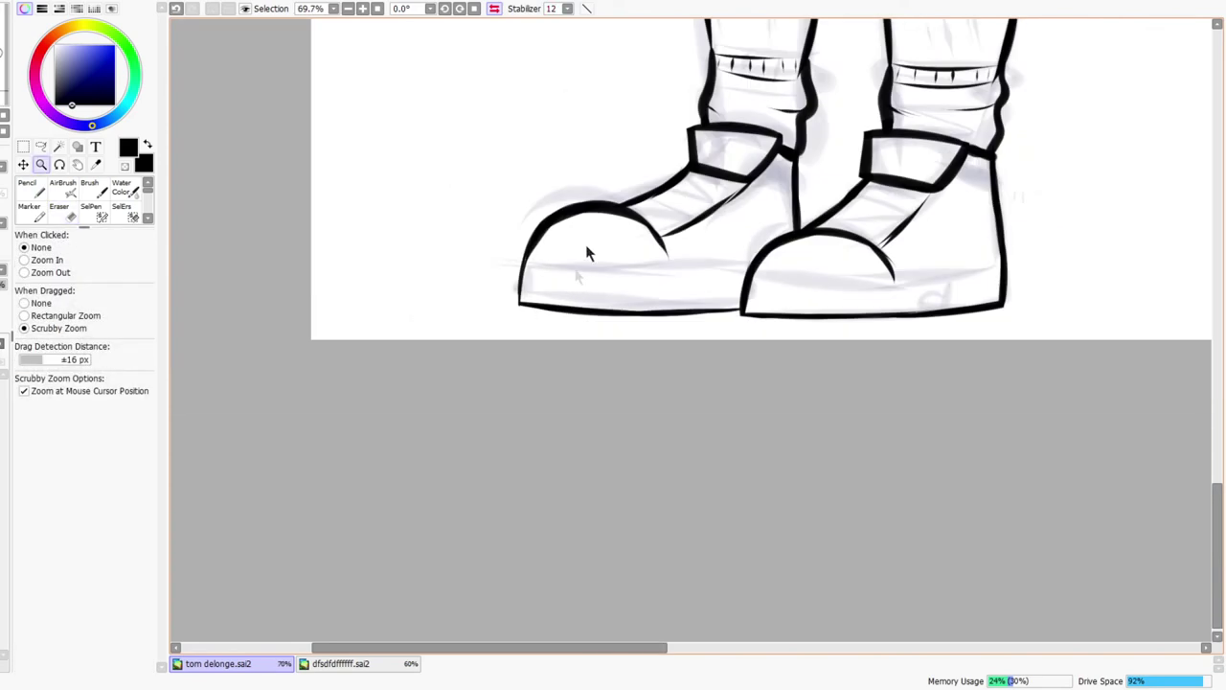
- Unmirror the view and ink the line along the top of the skateboard-side shoe's sole
click(494, 10)
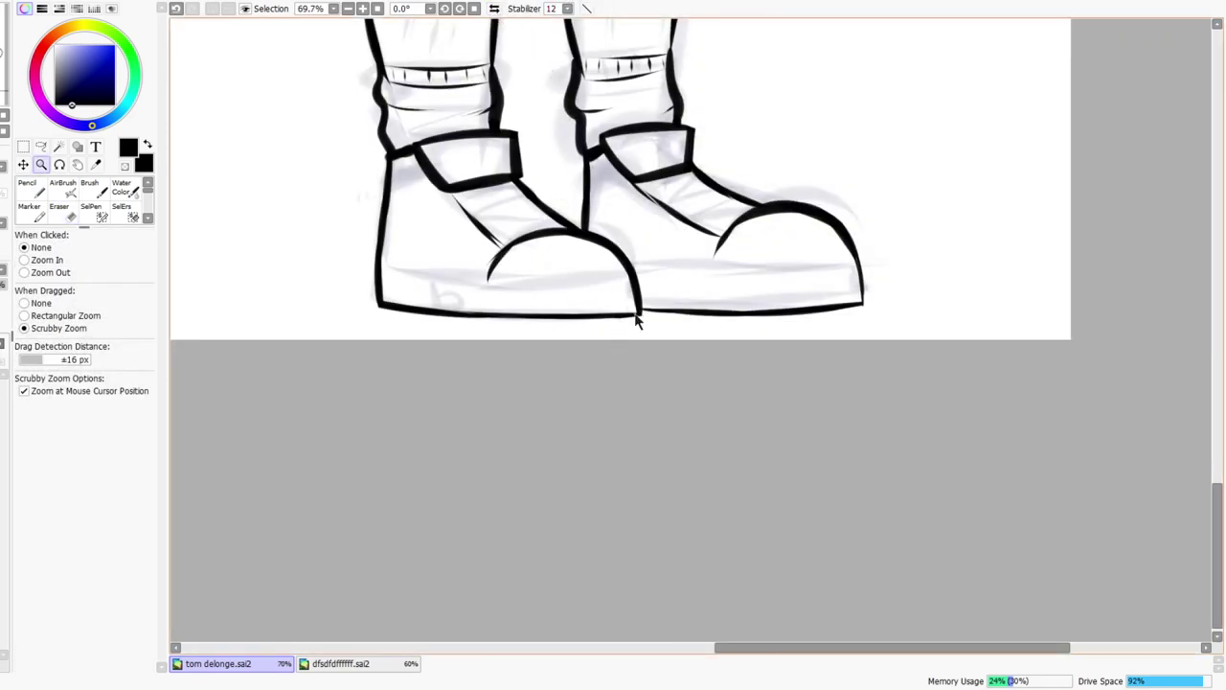
scroll(636, 321, down, 2)
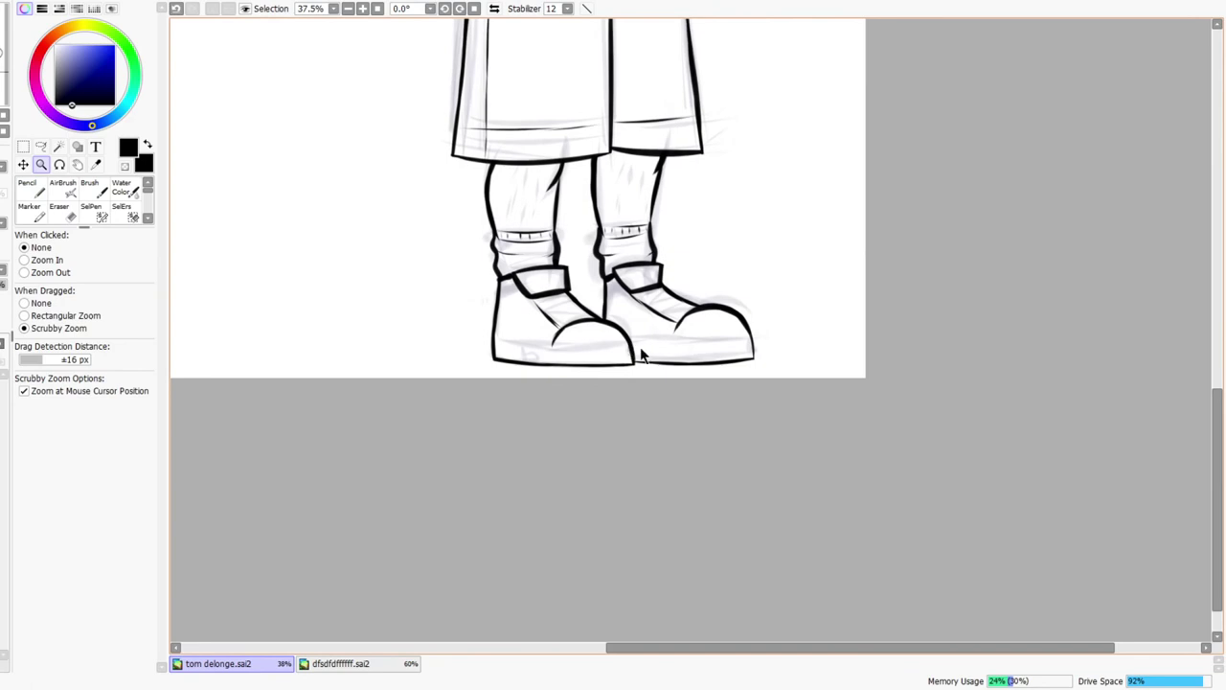
scroll(696, 348, up, 5)
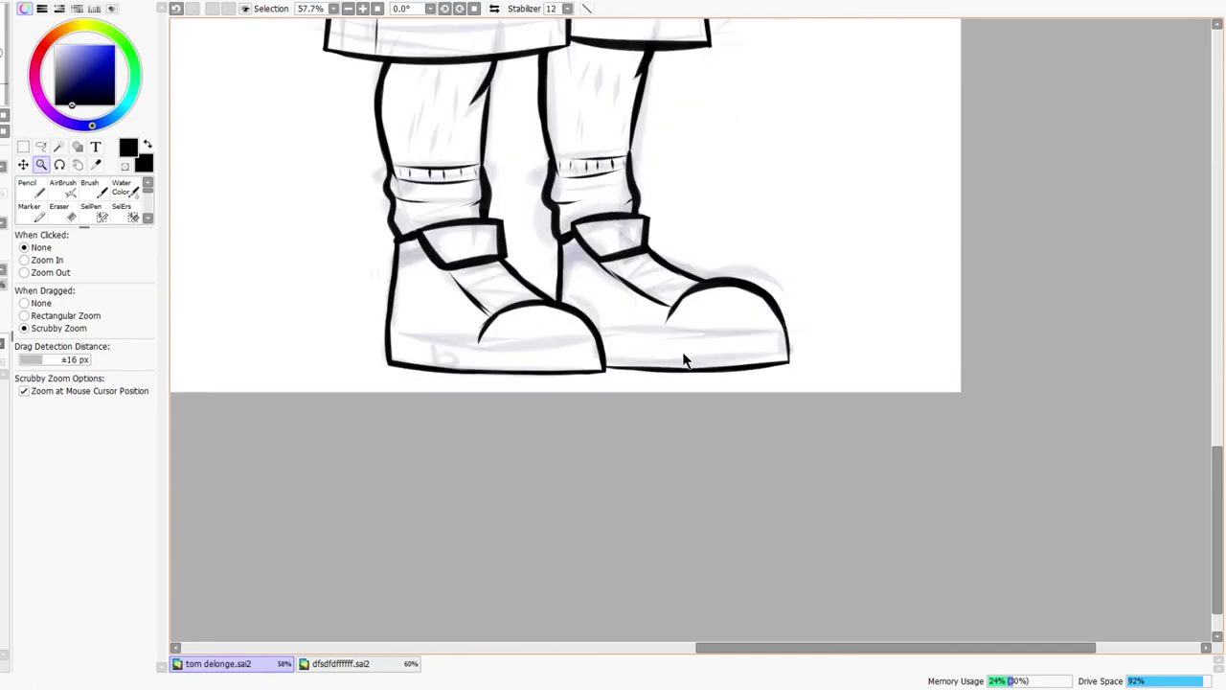
mouse_move(640, 297)
mouse_down()
mouse_move(655, 237)
mouse_move(678, 217)
mouse_up()
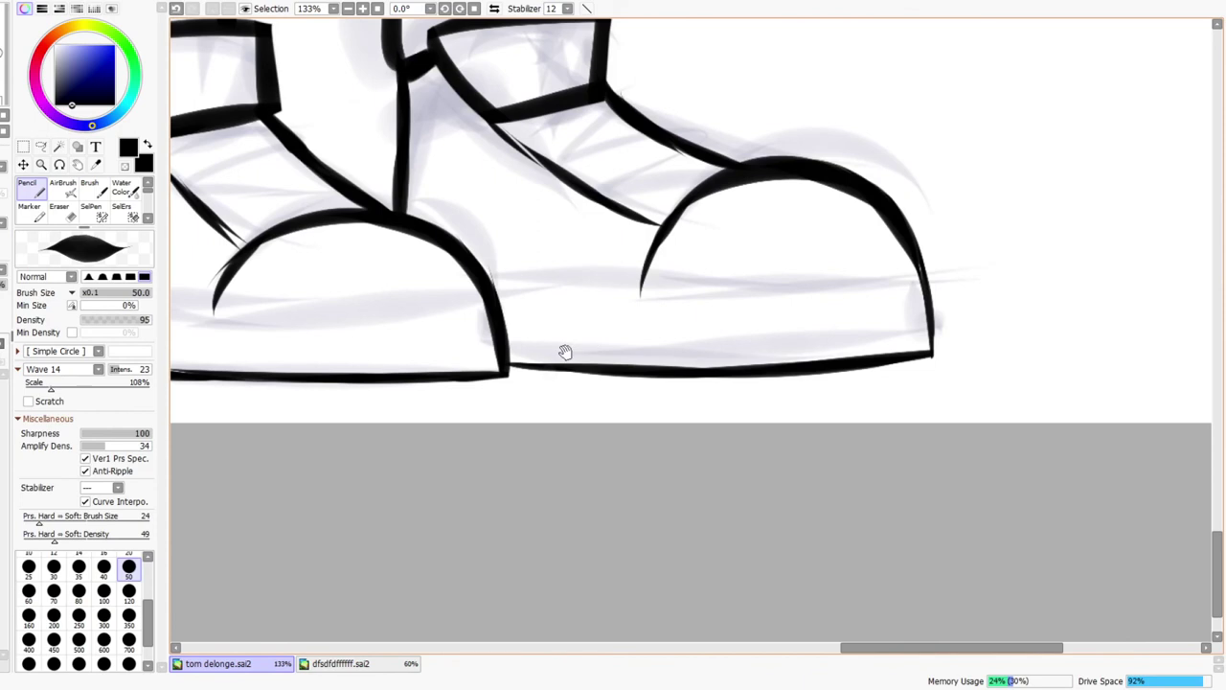
drag(566, 352, 734, 367)
drag(381, 343, 404, 289)
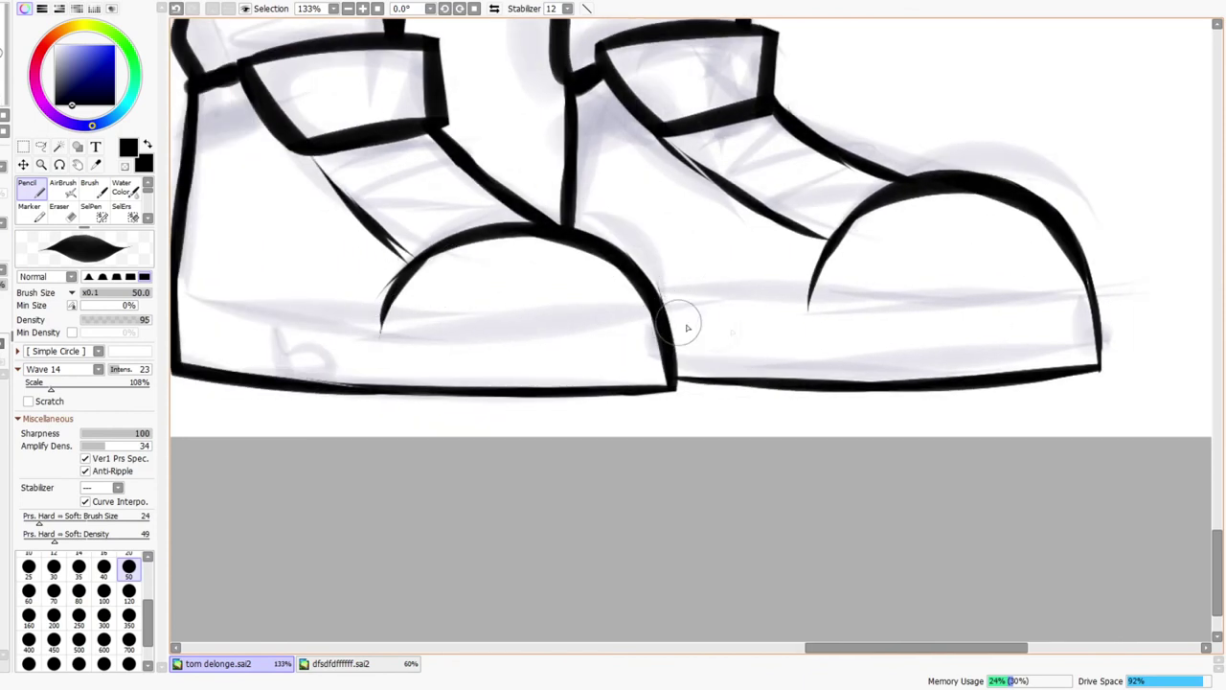
mouse_move(713, 323)
mouse_down()
mouse_move(895, 328)
mouse_move(1090, 305)
mouse_up()
key(ctrl+z)
drag(877, 325, 1113, 311)
- Ink the line along the top of the empty-hand-side shoe's sole from the heel to the toe
scroll(811, 326, left, 3)
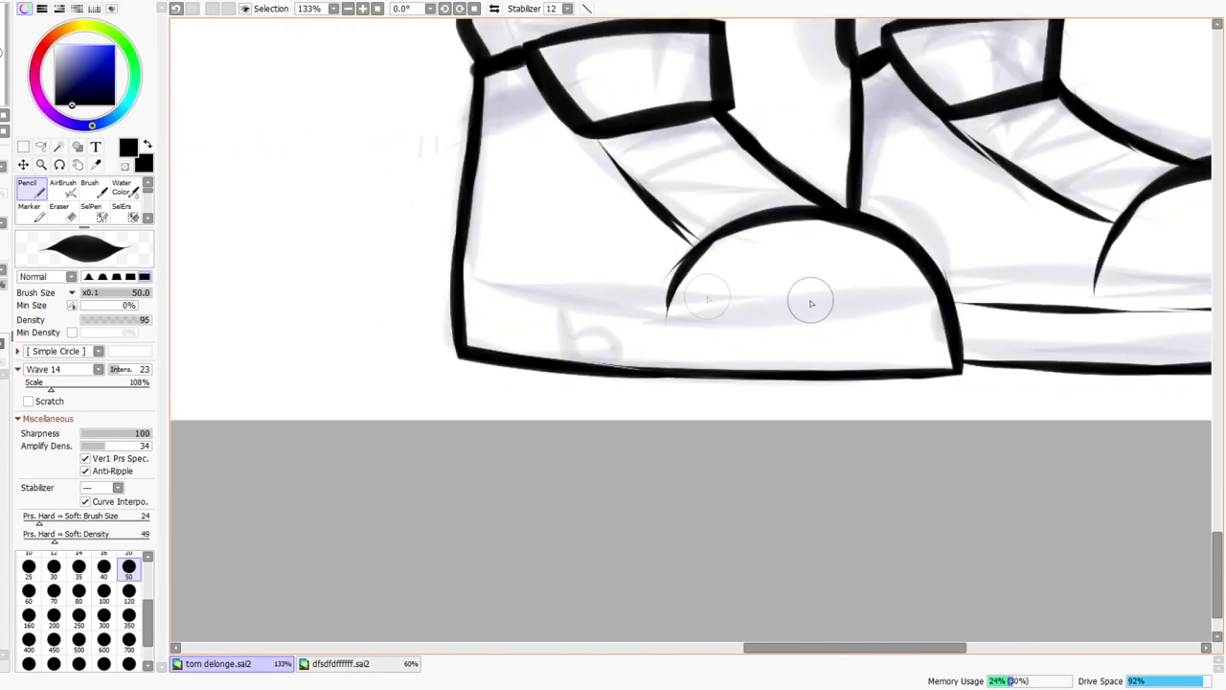
drag(450, 299, 833, 330)
key(ctrl+z)
drag(635, 323, 835, 331)
drag(751, 331, 945, 323)
key(ctrl+z)
mouse_move(762, 331)
mouse_down()
mouse_move(942, 324)
mouse_move(971, 296)
mouse_move(833, 353)
mouse_up()
key(ctrl+space)
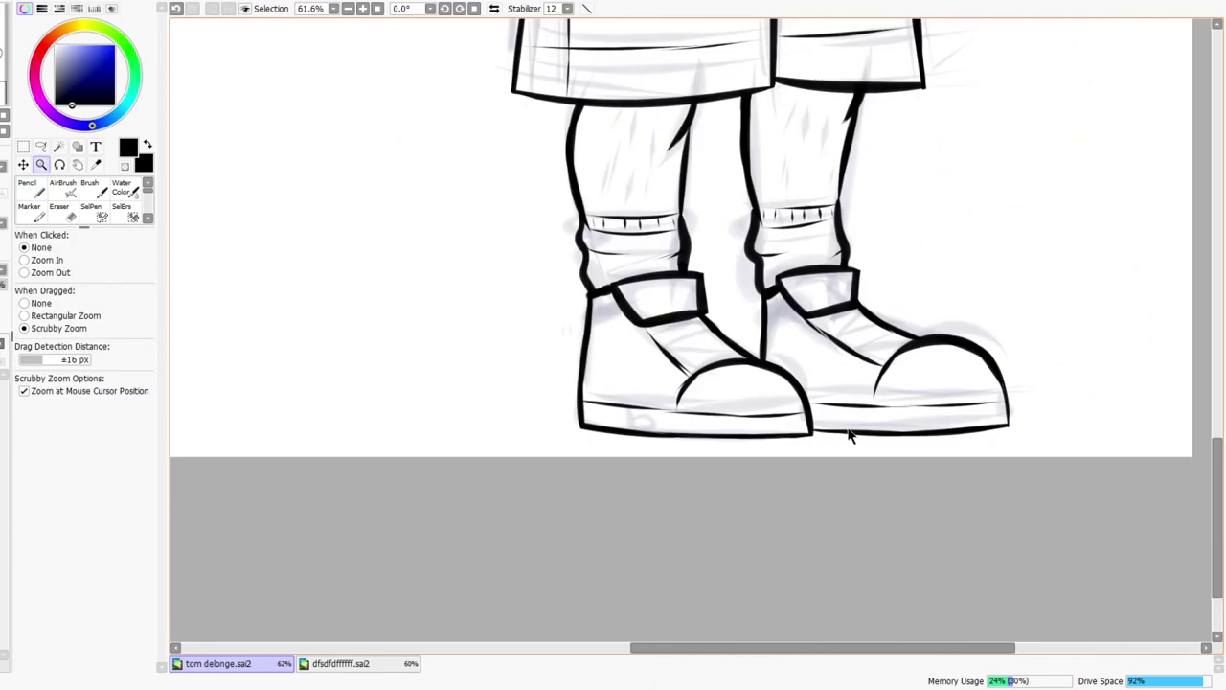
drag(686, 326, 718, 323)
drag(563, 400, 725, 296)
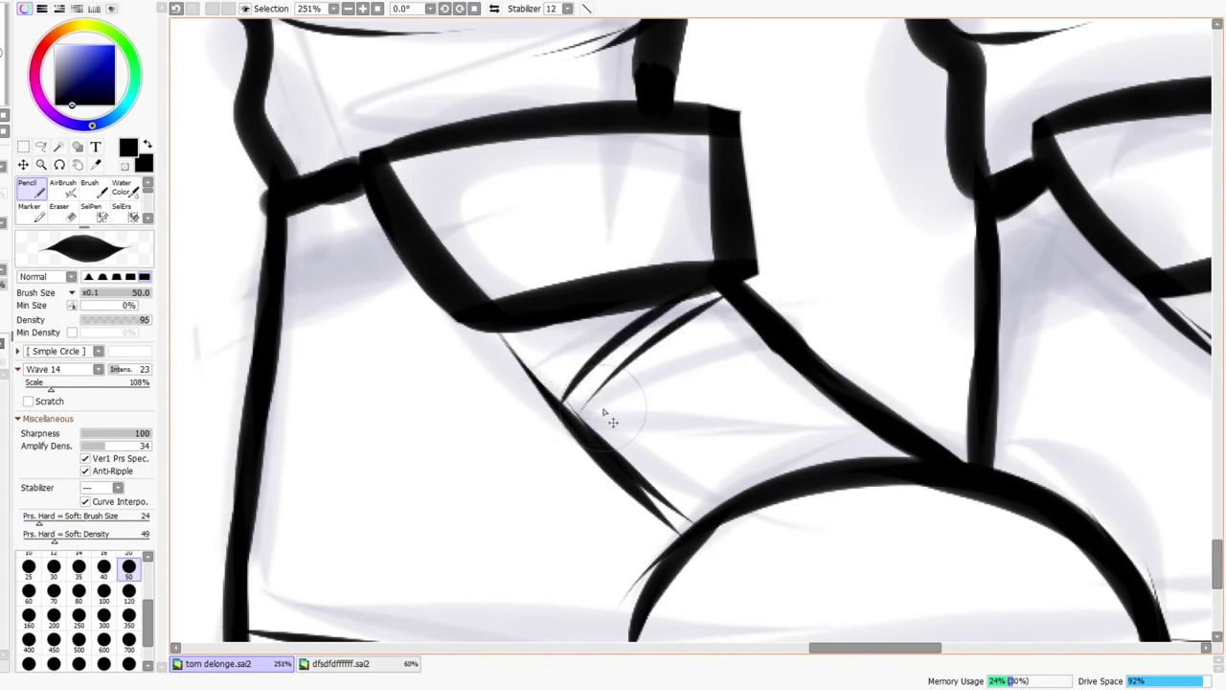
key(ctrl+z)
key(ctrl+z)
mouse_move(532, 423)
mouse_down()
mouse_move(674, 299)
mouse_move(599, 374)
mouse_move(717, 303)
mouse_up()
drag(560, 445, 853, 414)
drag(613, 481, 991, 431)
key(ctrl+z)
drag(587, 450, 862, 416)
key(ctrl+z)
drag(573, 461, 868, 439)
mouse_move(549, 403)
mouse_down()
mouse_move(551, 425)
mouse_move(568, 418)
mouse_move(552, 431)
mouse_move(593, 457)
mouse_move(656, 467)
mouse_up()
key(ctrl+space)
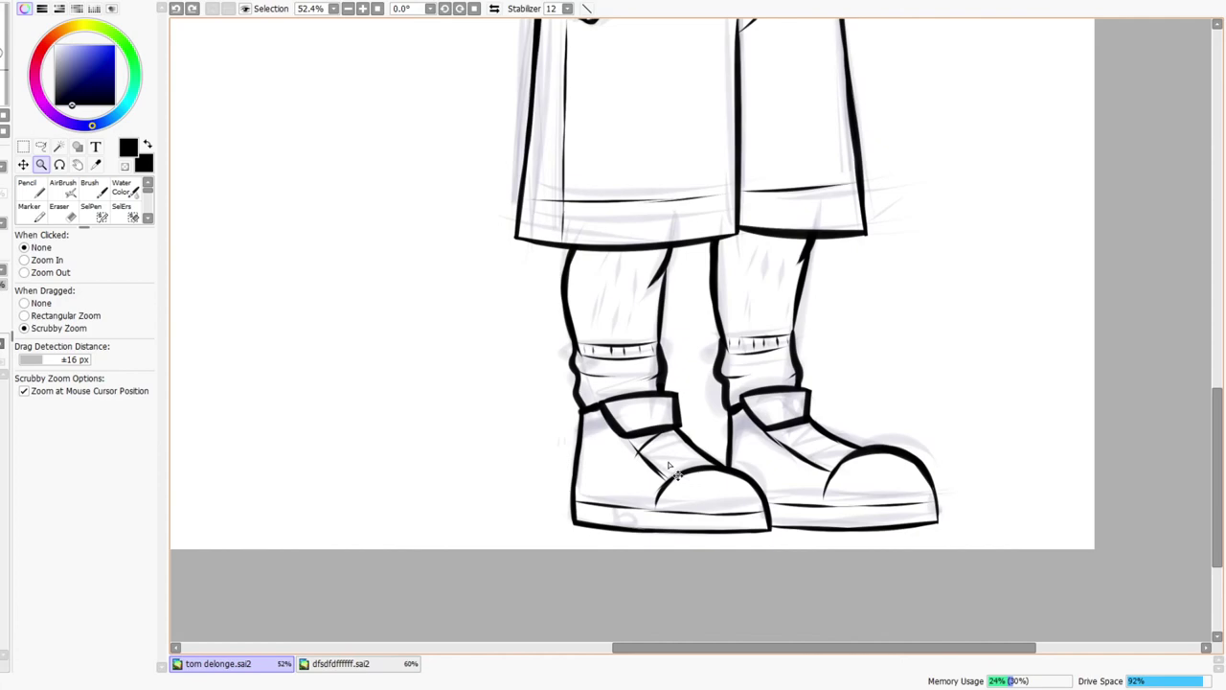
- Ink four tapered lace lines across the front of the empty-hand-side shoe between the tongue and toe cap
drag(662, 462, 714, 412)
drag(584, 425, 694, 364)
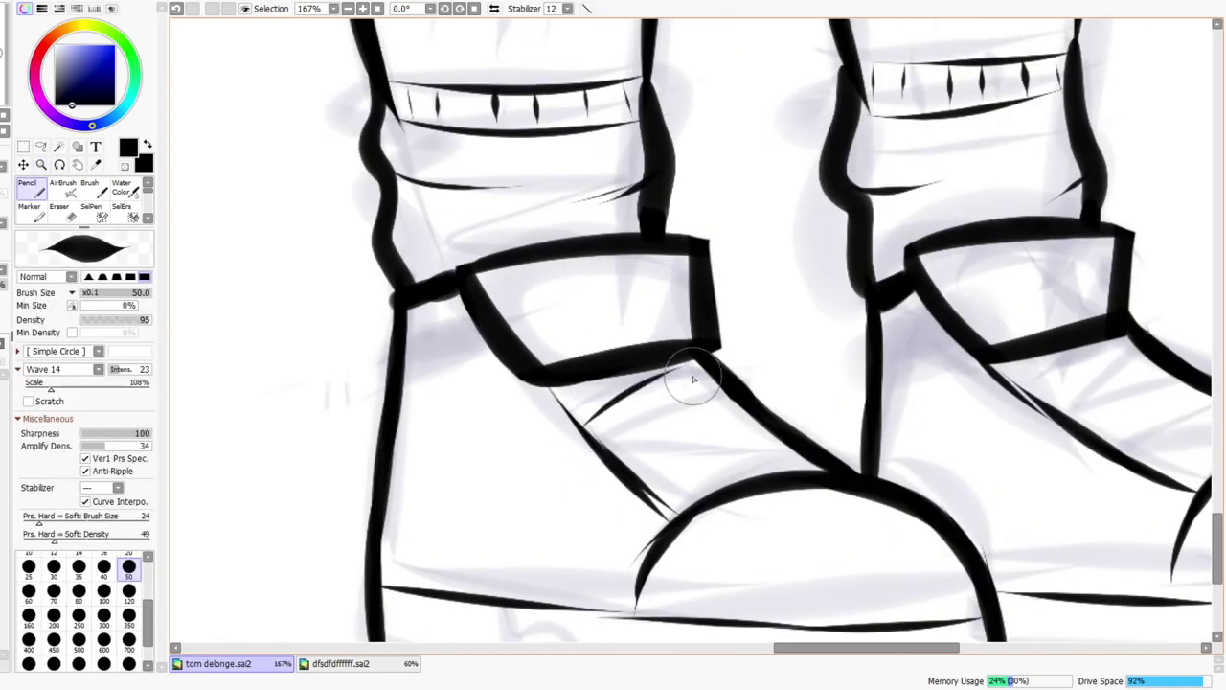
drag(602, 429, 756, 416)
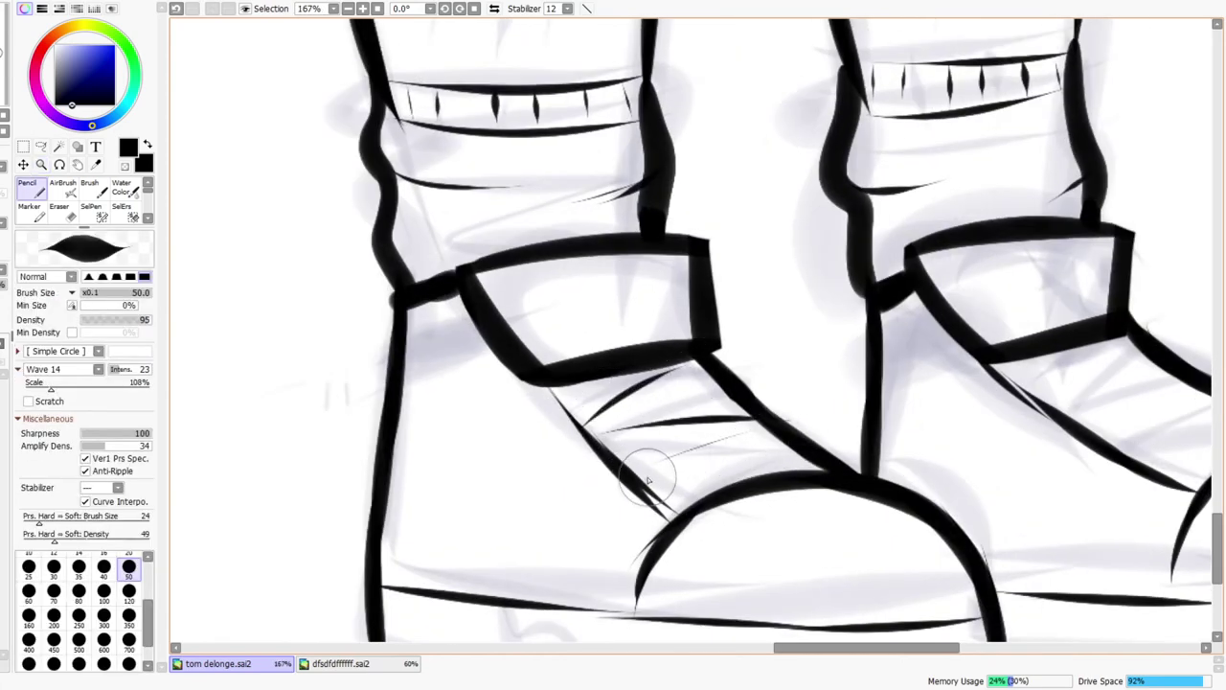
mouse_move(638, 476)
mouse_down()
mouse_move(780, 441)
mouse_move(832, 466)
mouse_up()
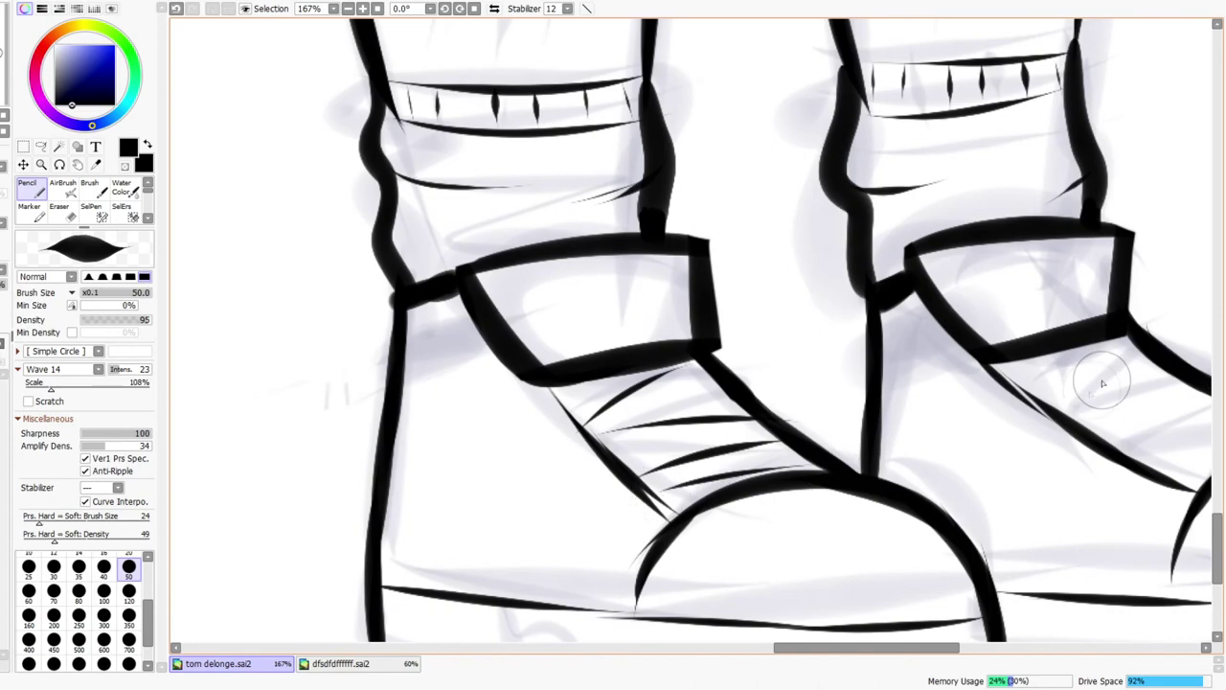
- Ink matching tapered lace lines across the front of the skateboard-side shoe between the tongue and toe cap
key(space)
drag(1058, 437, 843, 489)
drag(822, 438, 946, 423)
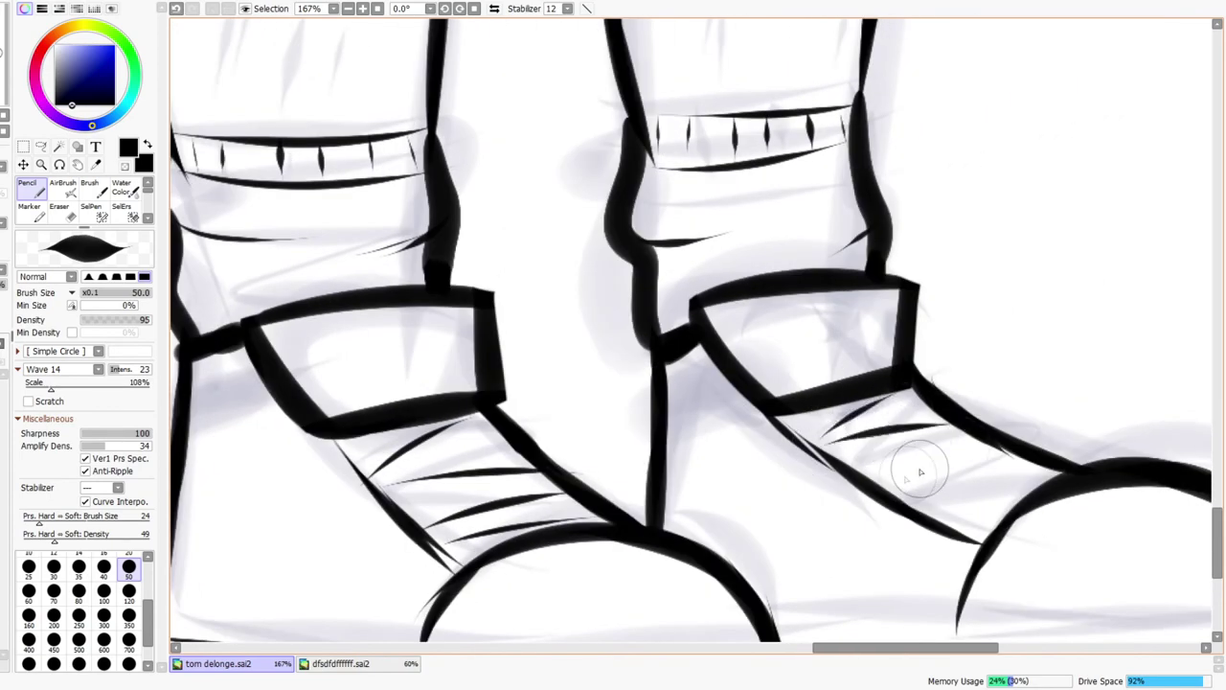
drag(888, 480, 968, 438)
mouse_move(898, 503)
mouse_down()
mouse_move(1021, 469)
mouse_move(1030, 422)
mouse_up()
- Examine the inked shoes together with the legs and shorts at several zoom levels
key(ctrl+space)
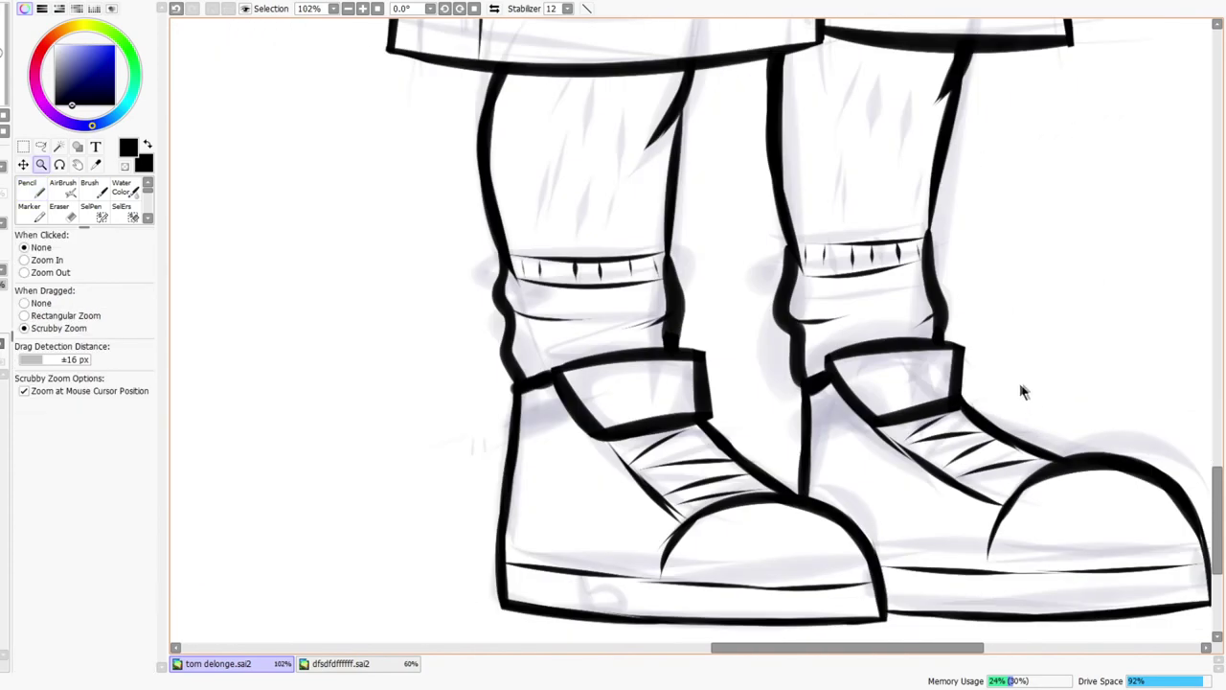
drag(1051, 321, 1013, 352)
drag(915, 446, 777, 491)
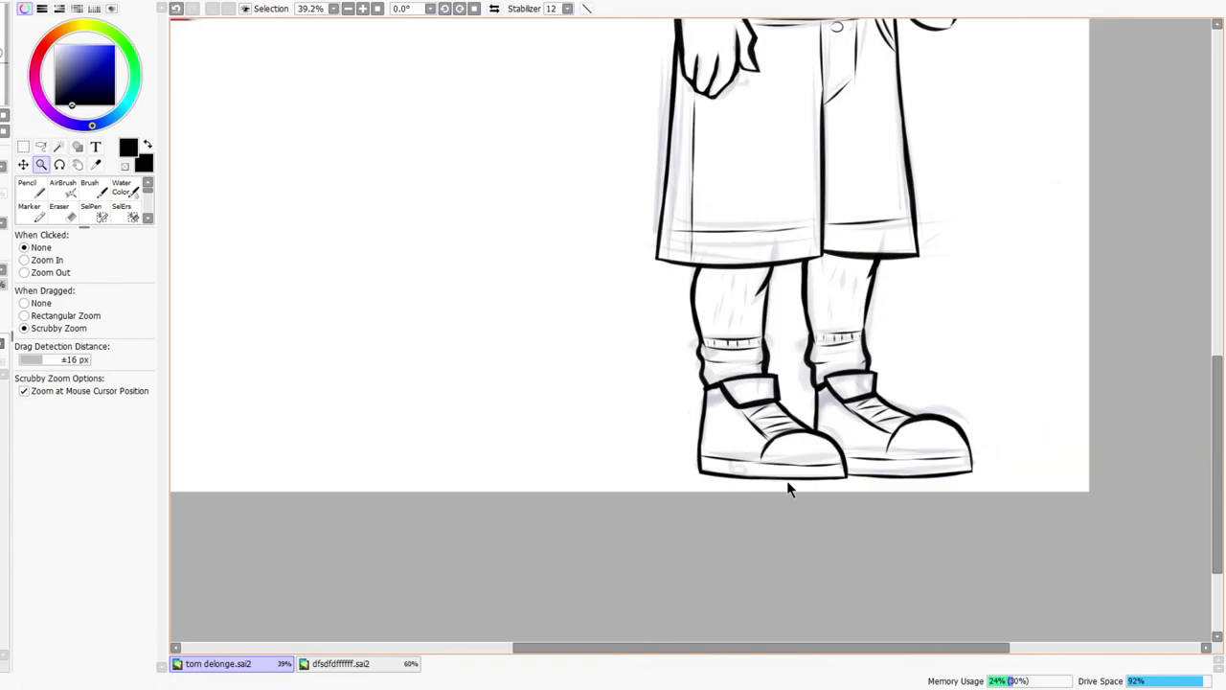
drag(772, 382, 828, 356)
mouse_move(533, 411)
mouse_down()
mouse_move(567, 406)
mouse_move(533, 397)
mouse_move(584, 404)
mouse_move(531, 493)
mouse_up()
key(e)
key(n)
key(ctrl+space)
drag(629, 392, 671, 476)
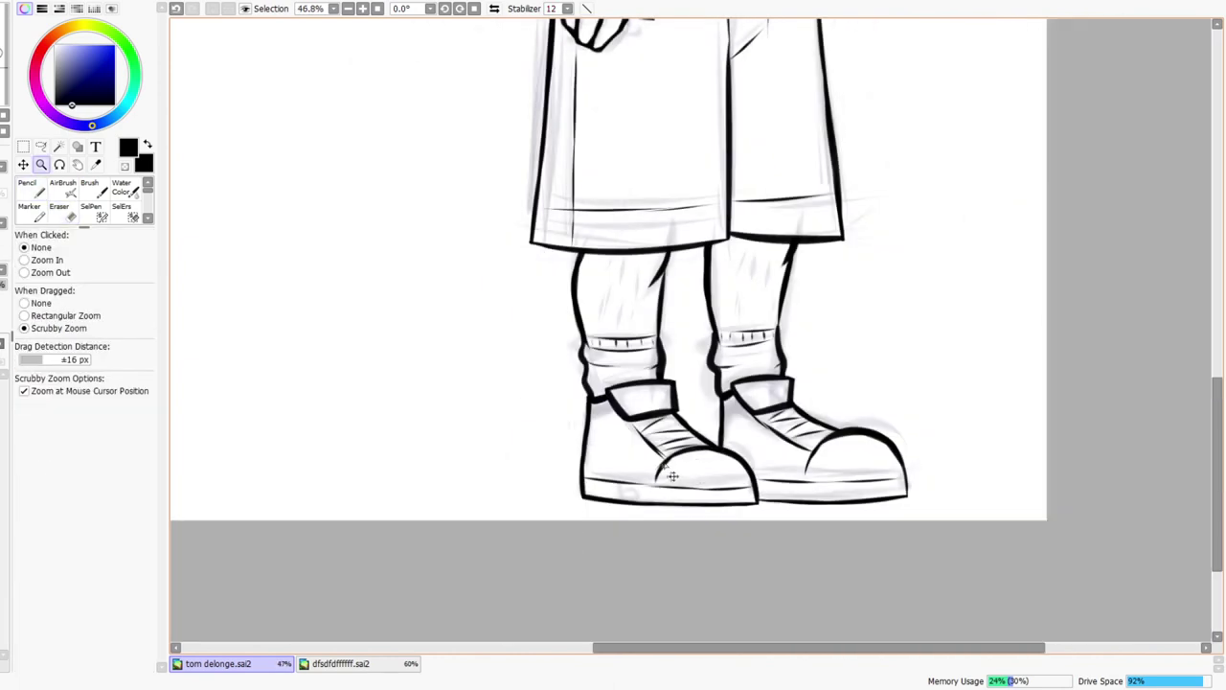
- Ink a short tapered vertical line across each shoe's sole near the heel
mouse_move(609, 520)
mouse_down()
mouse_move(632, 502)
mouse_move(642, 430)
mouse_move(644, 451)
mouse_up()
key(space)
drag(795, 503, 514, 529)
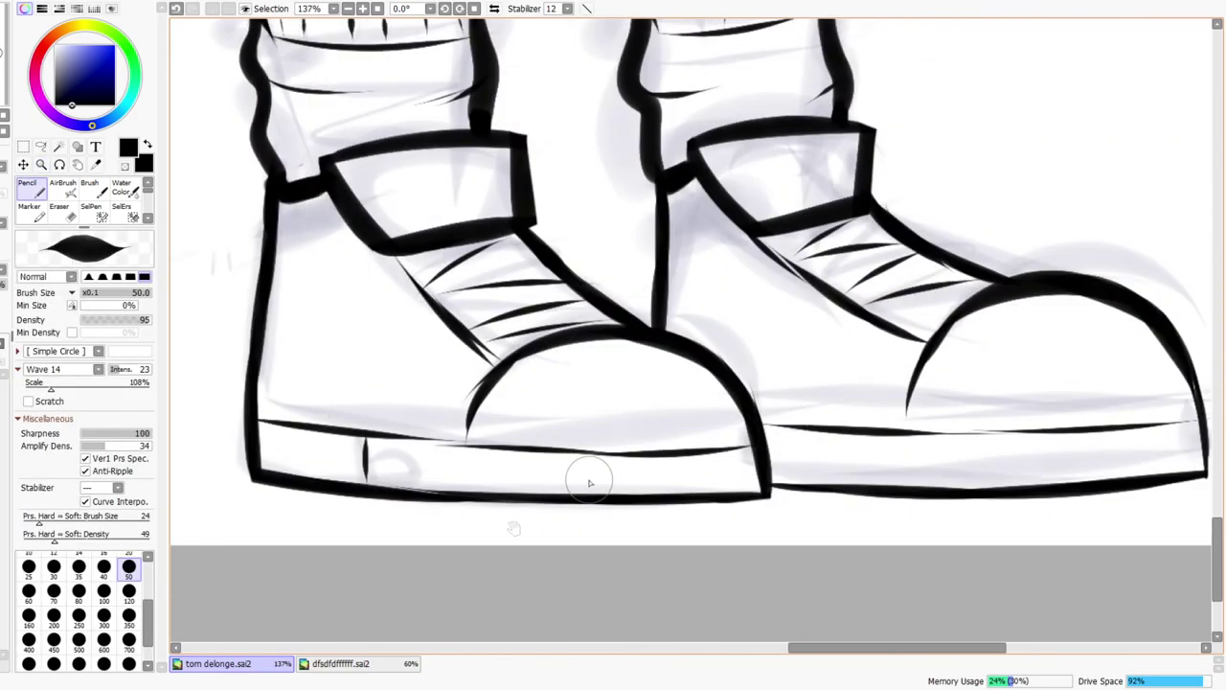
key(ctrl+space)
drag(839, 433, 835, 430)
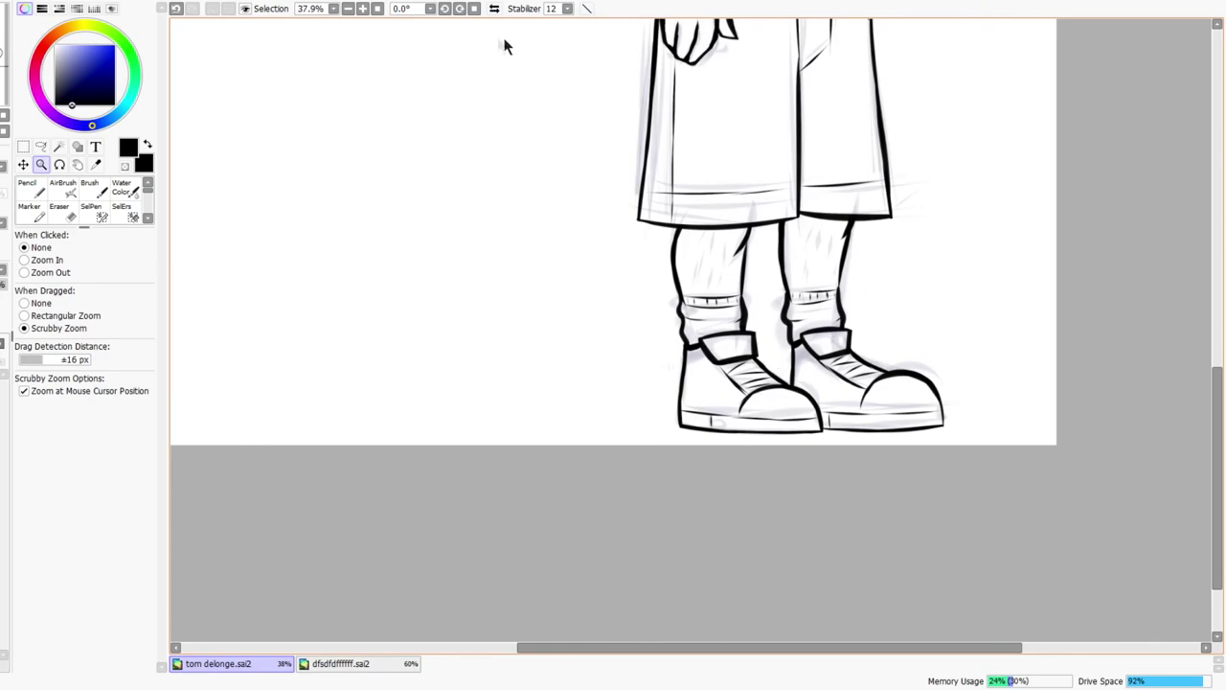
- Ink a round ankle patch on the side of each shoe while working in the mirrored view
click(495, 8)
drag(575, 384, 554, 354)
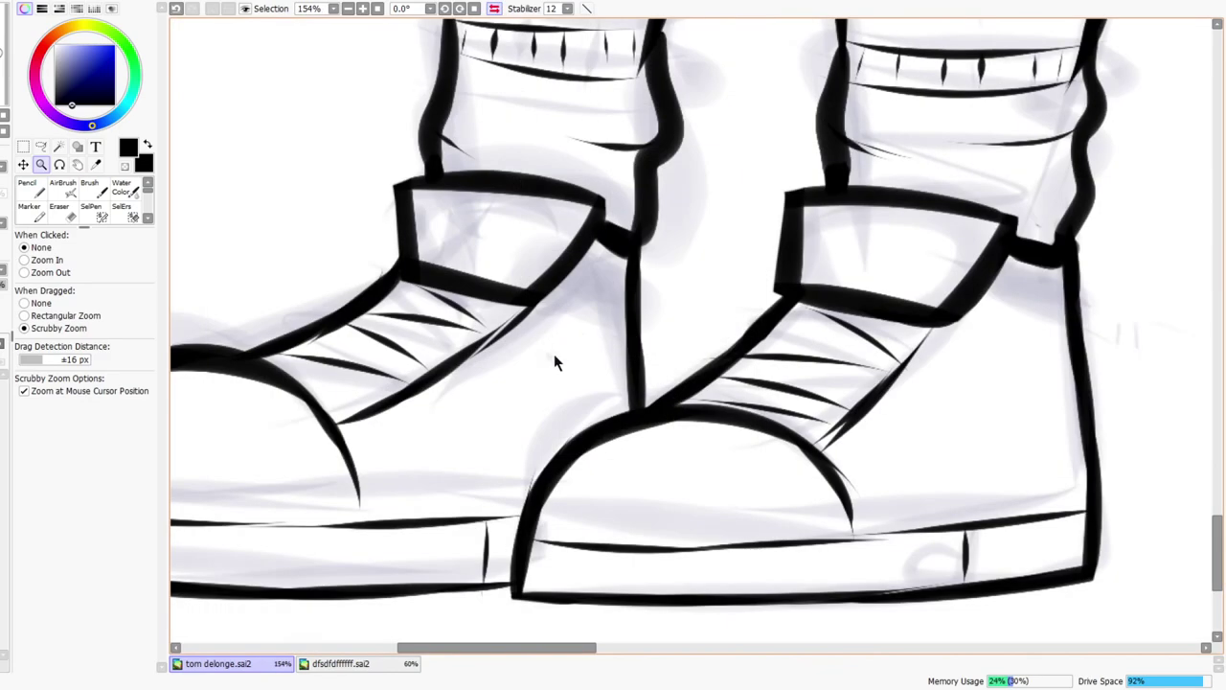
drag(546, 411, 592, 327)
mouse_move(980, 438)
mouse_down()
mouse_move(1062, 379)
mouse_move(992, 449)
mouse_up()
key(ctrl+space)
drag(1068, 353, 870, 495)
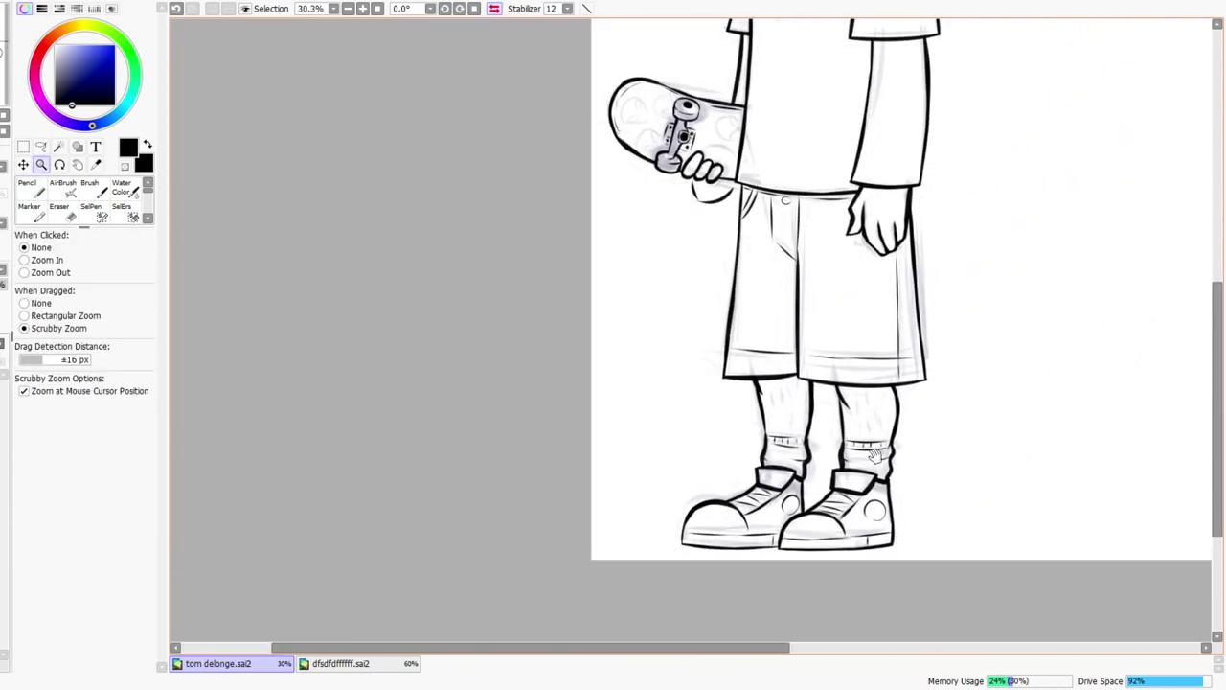
click(494, 9)
- Examine the inked full figure, the shirt and the board-holding hand at several zoom levels
scroll(666, 378, down, 1)
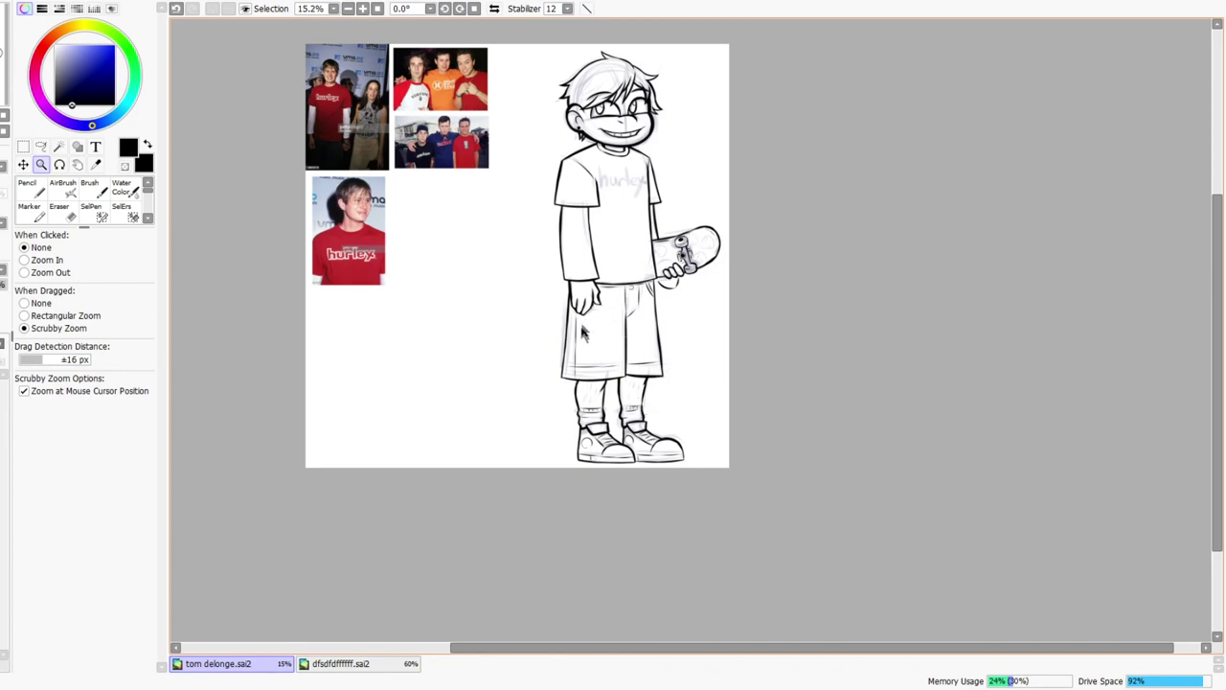
mouse_move(604, 228)
mouse_down()
mouse_move(591, 288)
mouse_move(614, 239)
mouse_move(617, 256)
mouse_up()
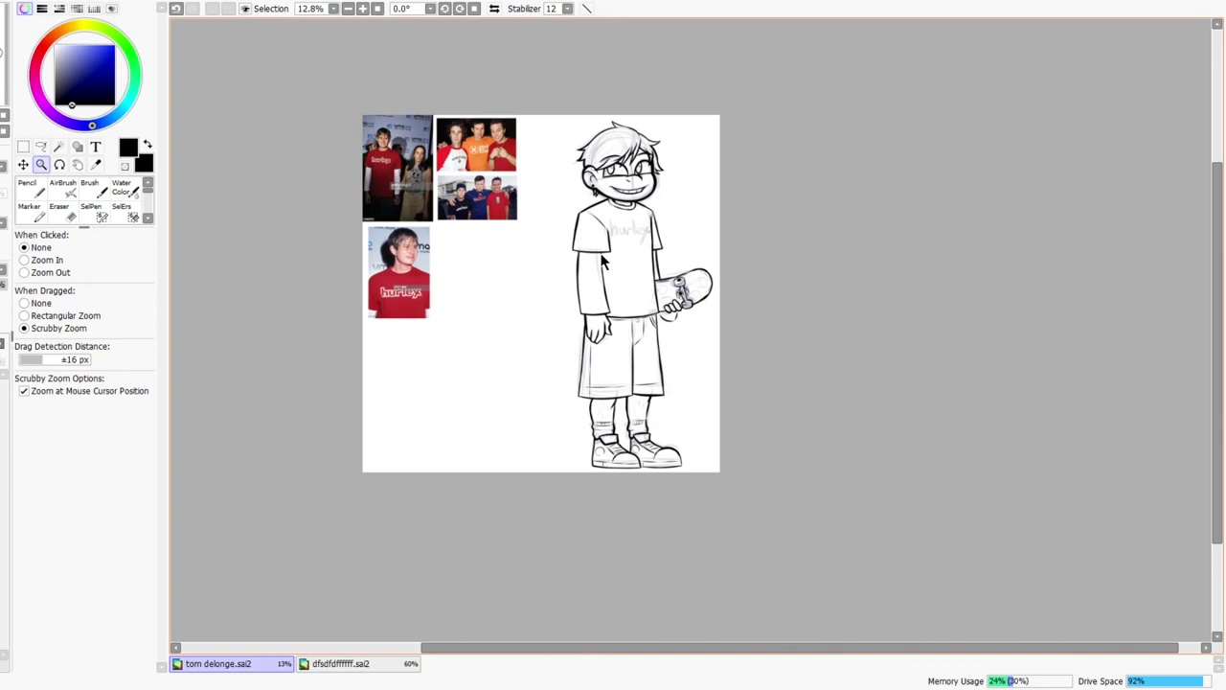
scroll(627, 211, up, 2)
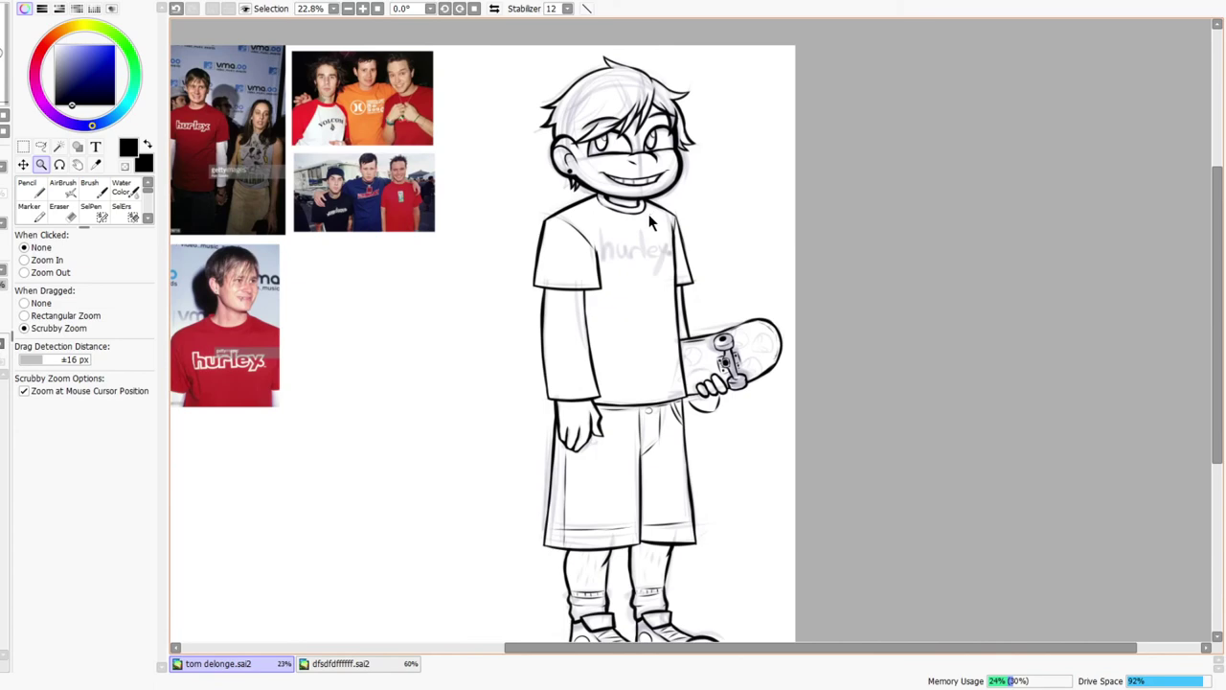
scroll(639, 218, up, 3)
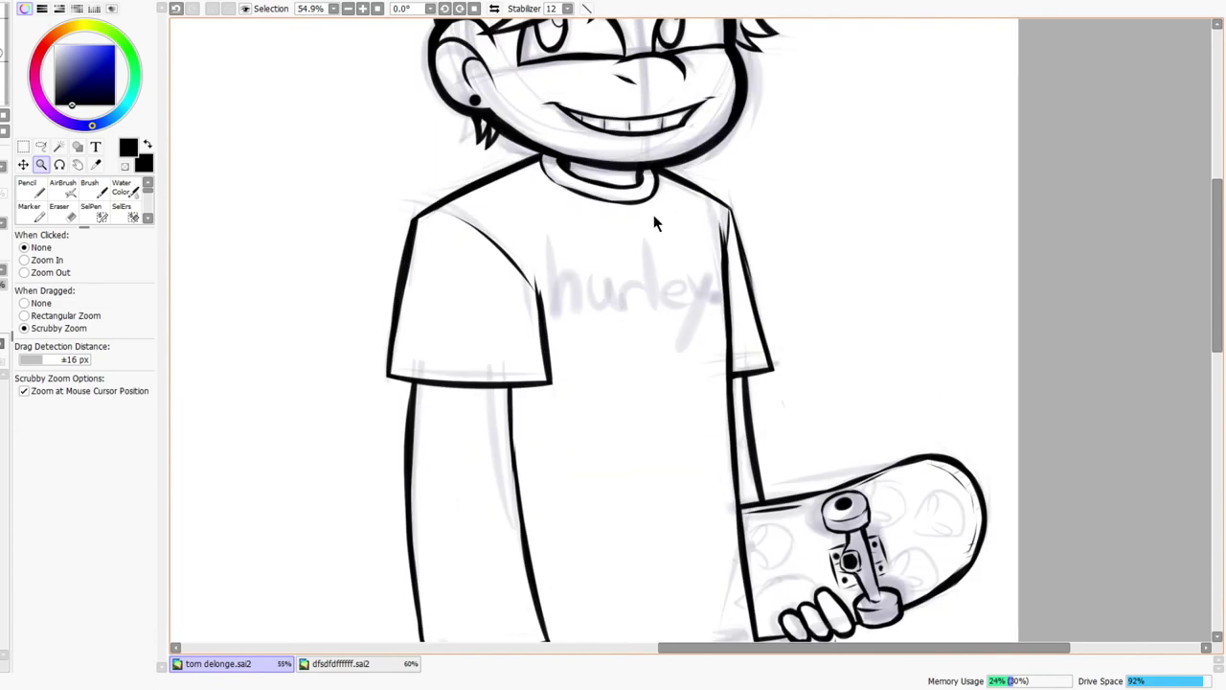
drag(556, 333, 542, 370)
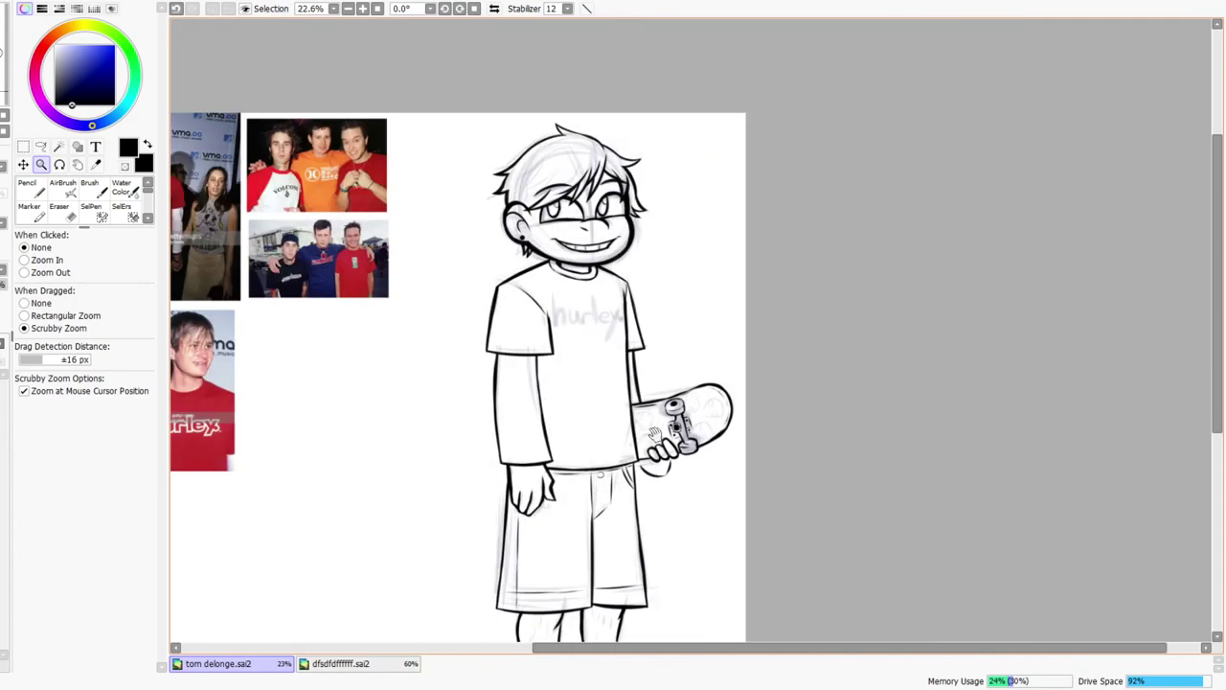
drag(668, 375, 677, 342)
mouse_move(664, 421)
mouse_down()
mouse_move(686, 379)
mouse_move(762, 331)
mouse_up()
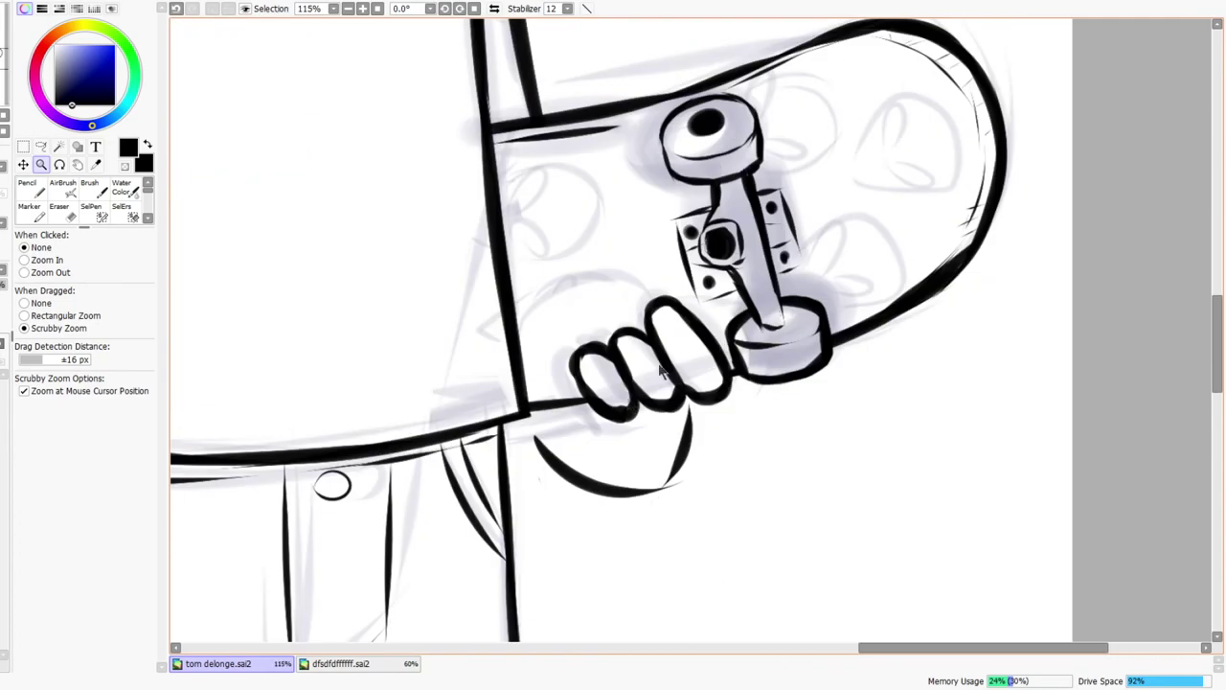
key(n)
drag(510, 480, 651, 502)
key(ctrl+z)
drag(509, 475, 658, 461)
key(ctrl+z)
mouse_move(507, 473)
mouse_down()
mouse_move(668, 479)
mouse_move(667, 491)
mouse_move(673, 465)
mouse_move(692, 473)
mouse_up()
key(e)
key(n)
key(ctrl+z)
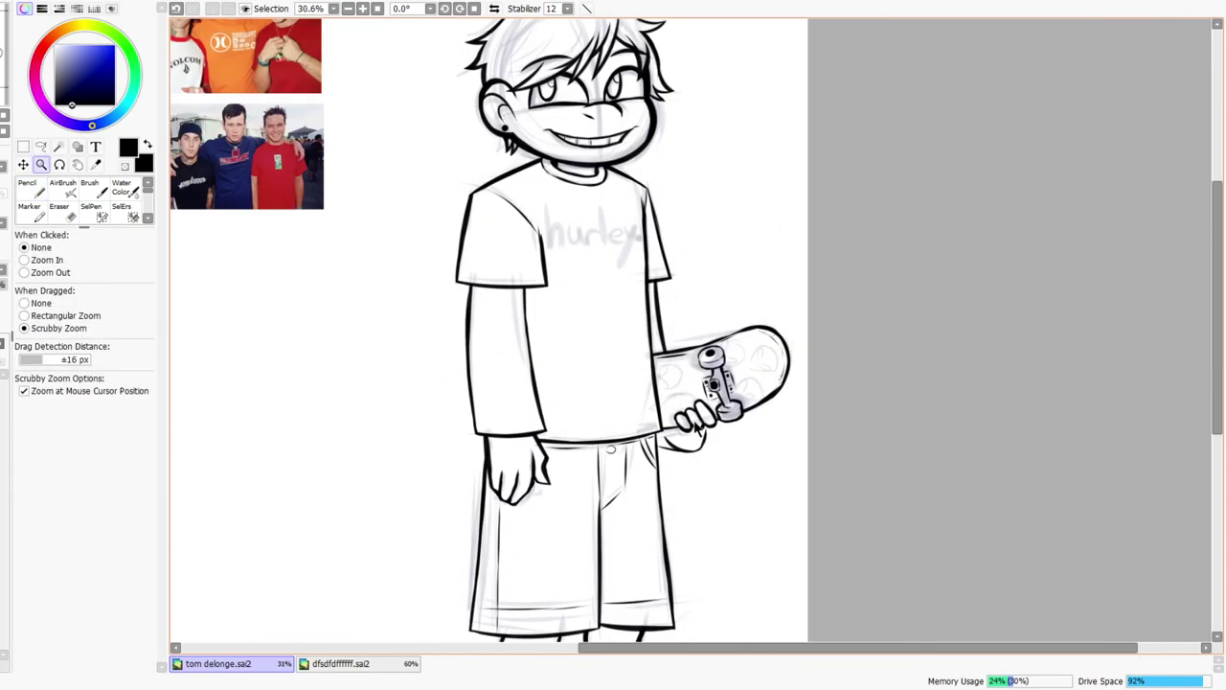
- Examine the whole character beside the reference photos as line art and in colour
scroll(708, 421, down, 2)
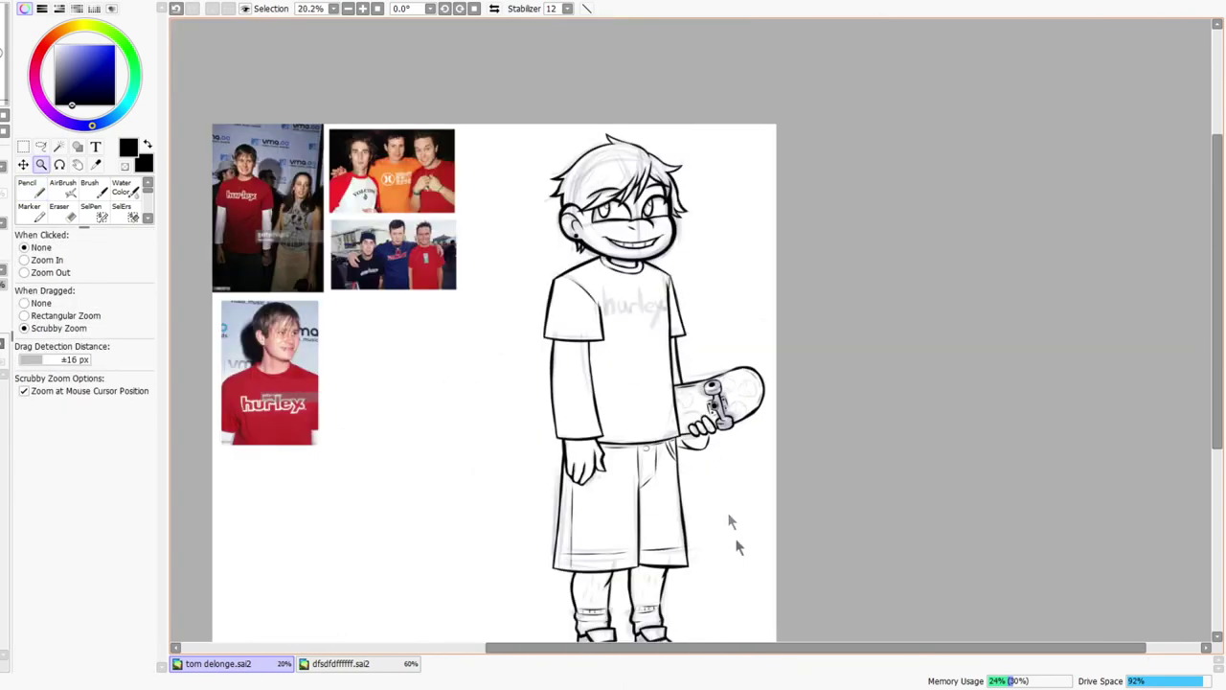
drag(720, 538, 712, 462)
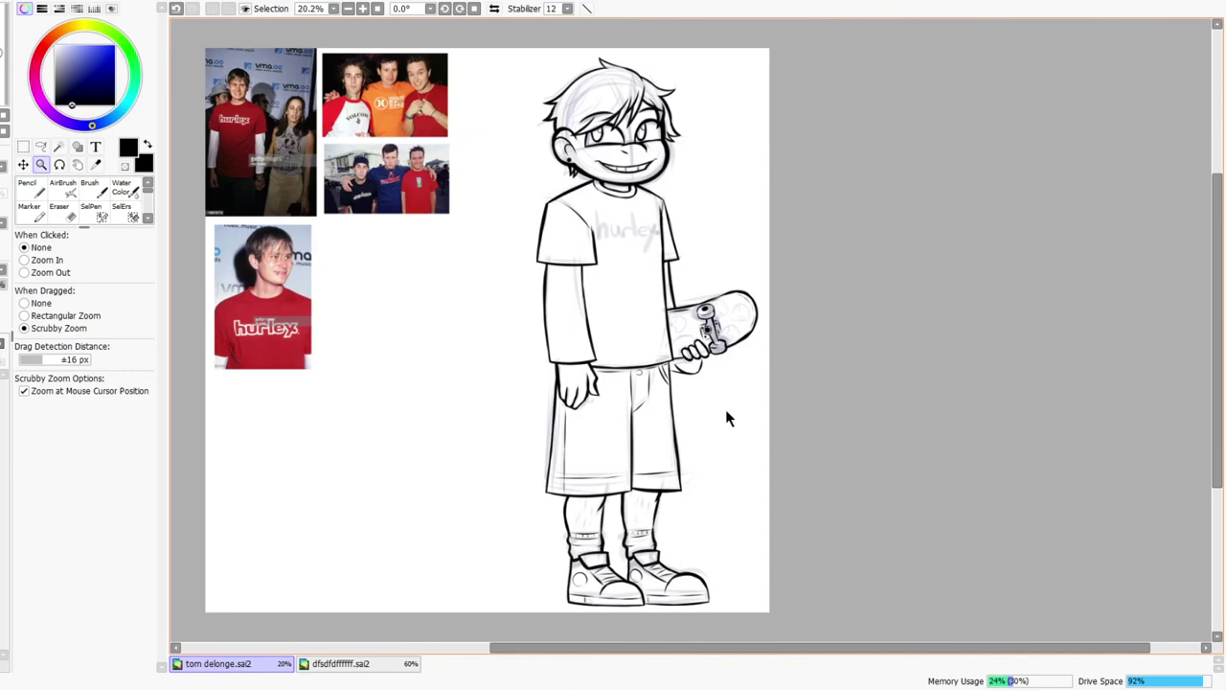
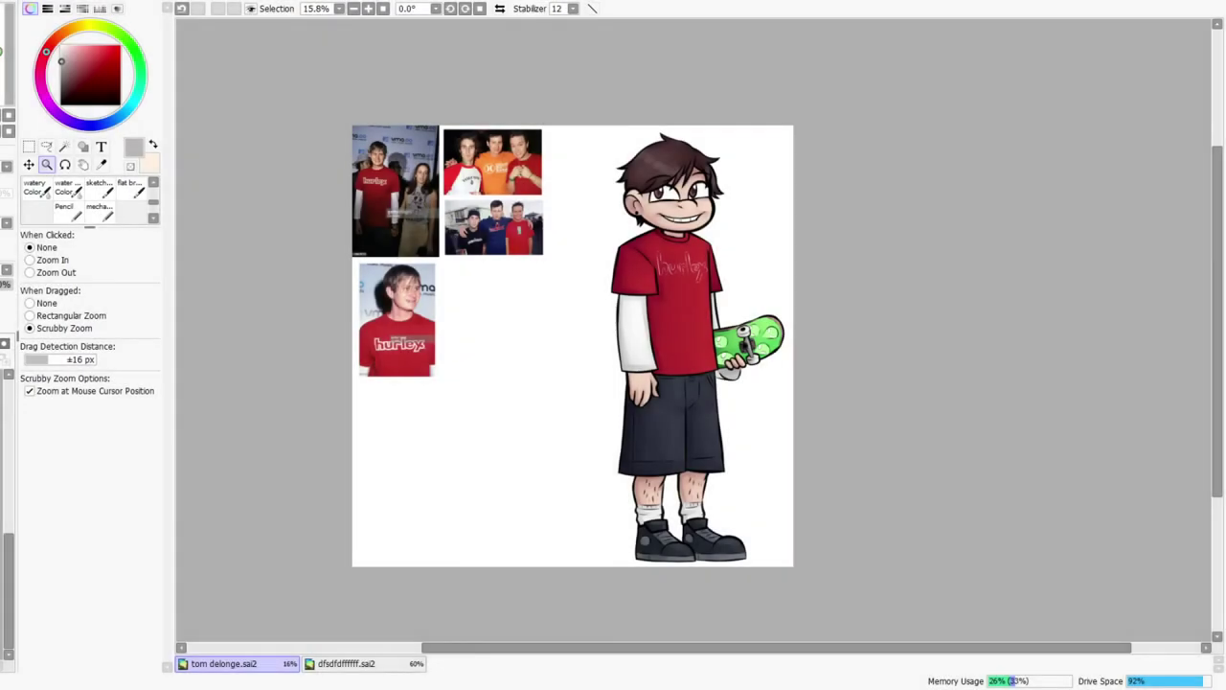
mouse_move(674, 279)
mouse_down()
mouse_move(690, 262)
mouse_move(672, 278)
mouse_up()
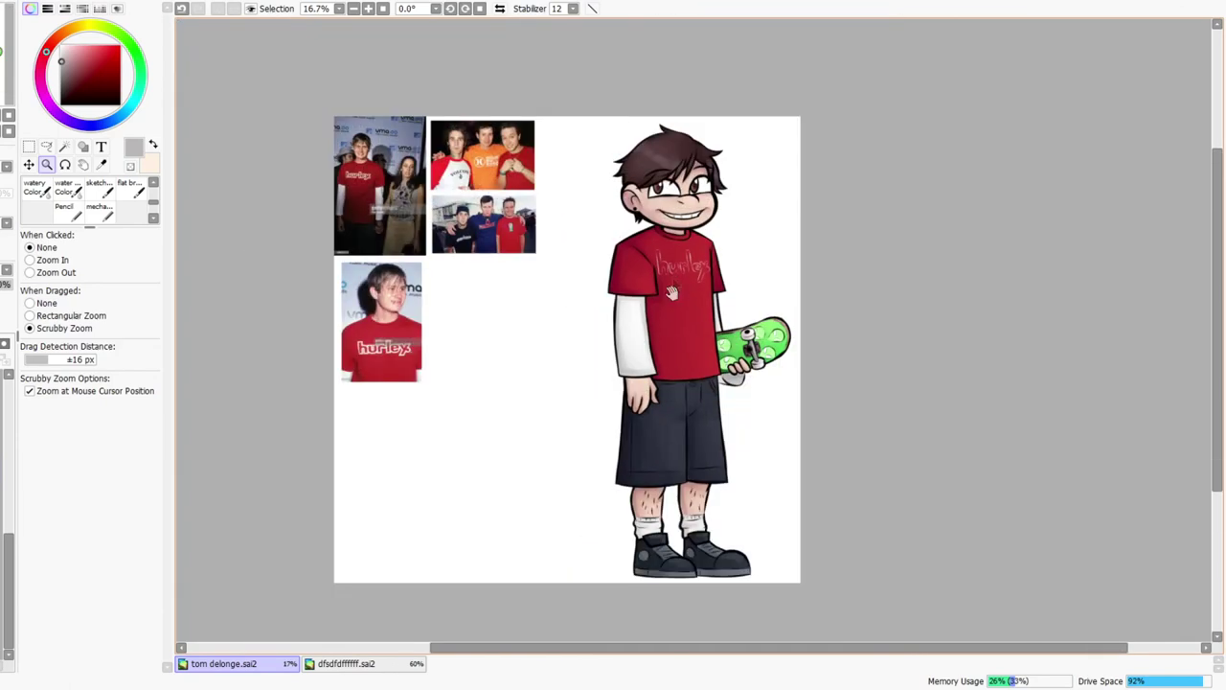
drag(700, 422, 656, 403)
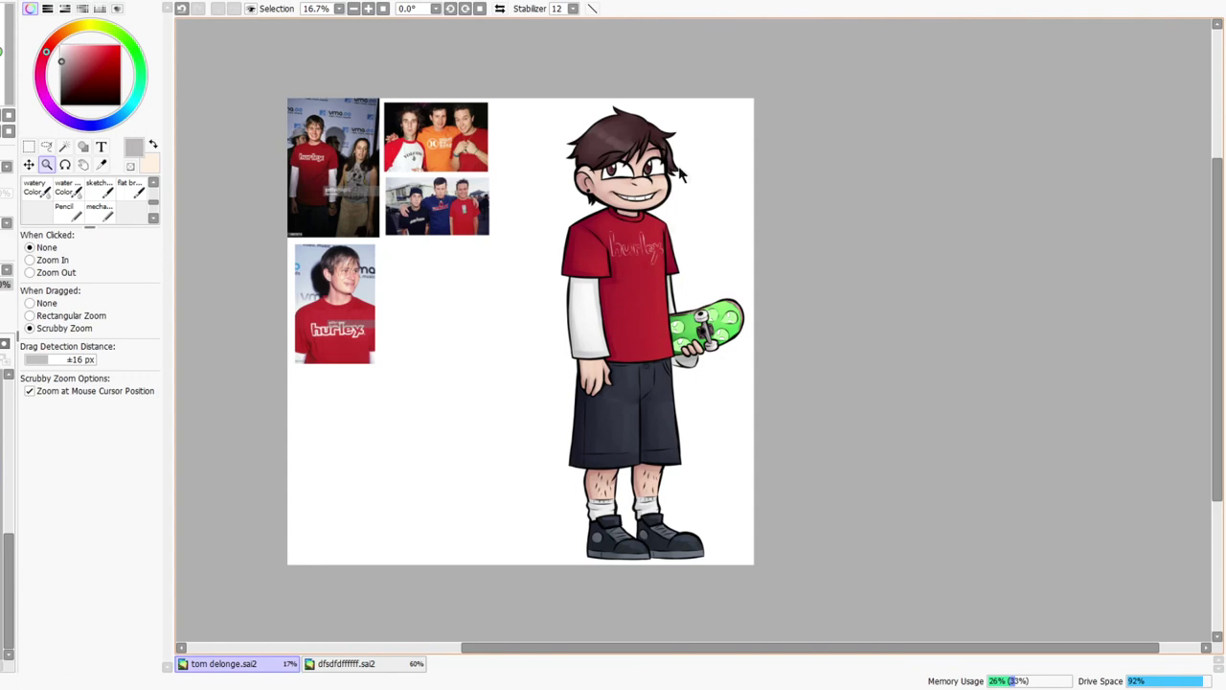
drag(644, 226, 656, 224)
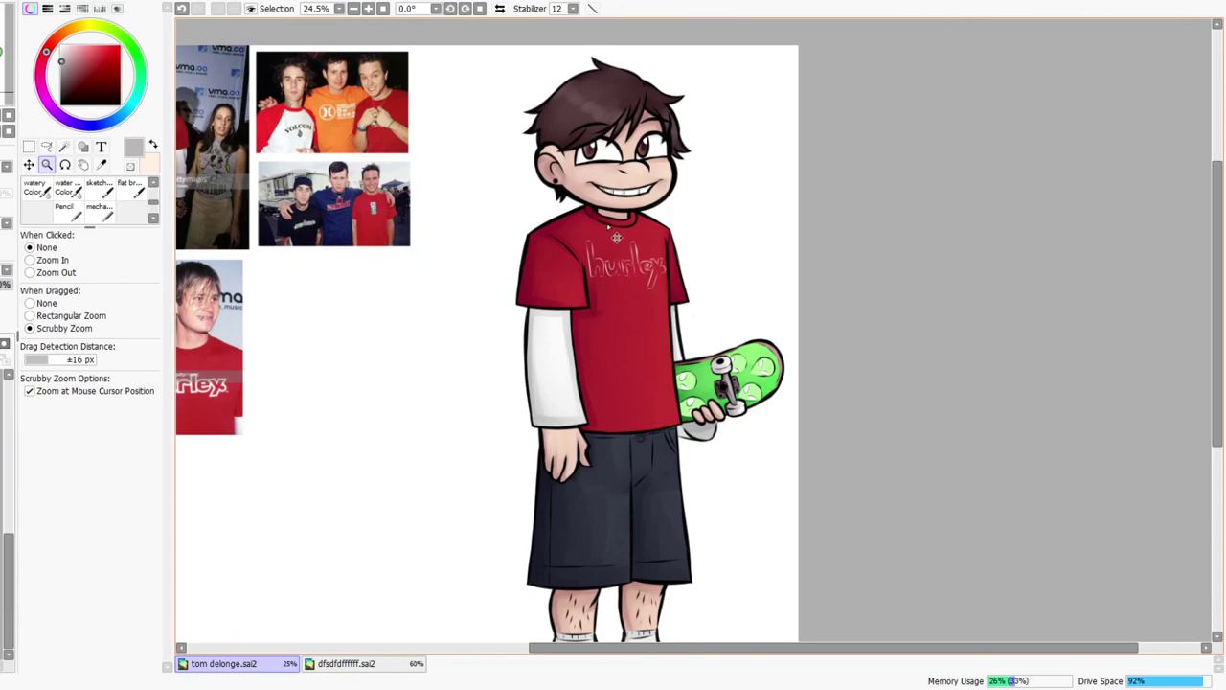
drag(653, 354, 628, 308)
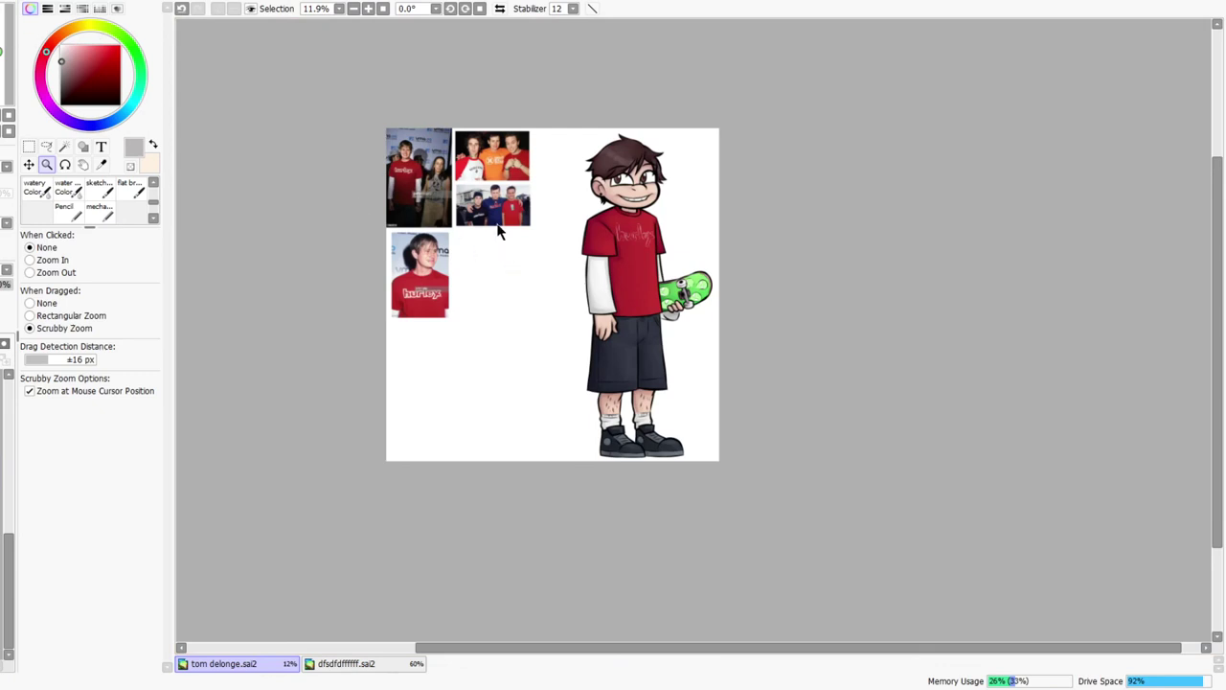
- Crop the canvas to the coloured character, cutting away the reference photos and the spare margin on the empty-hand side
scroll(498, 230, left, 3)
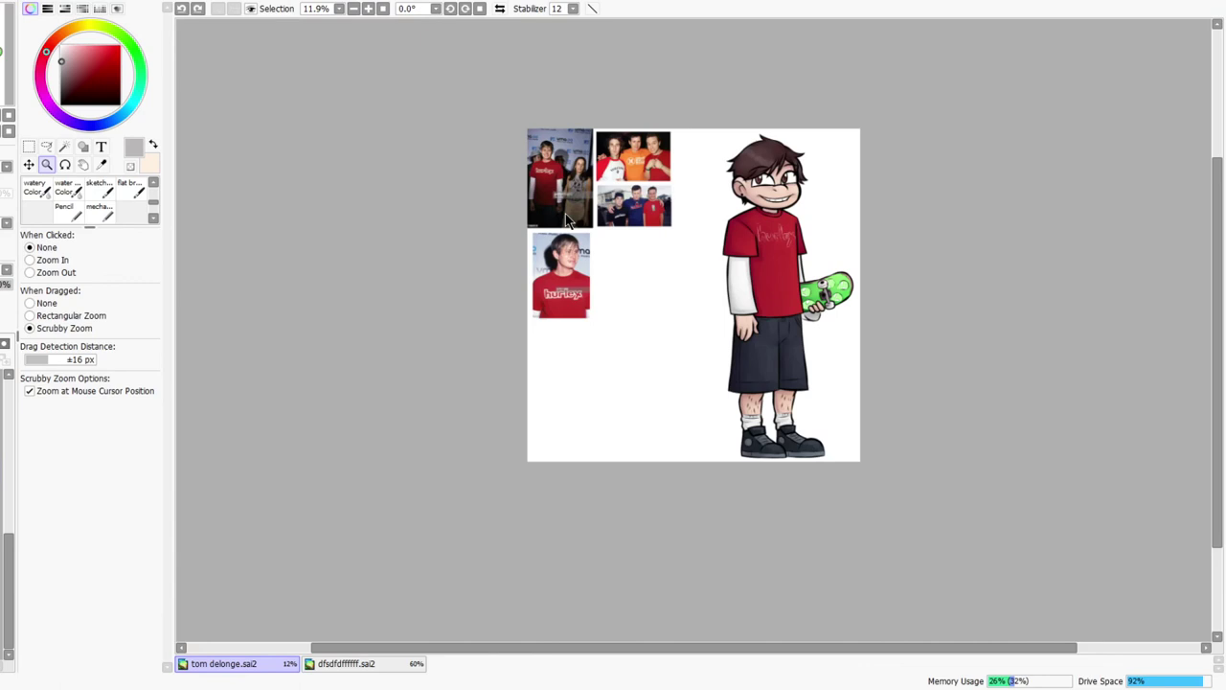
key(ctrl+y)
scroll(829, 227, up, 3)
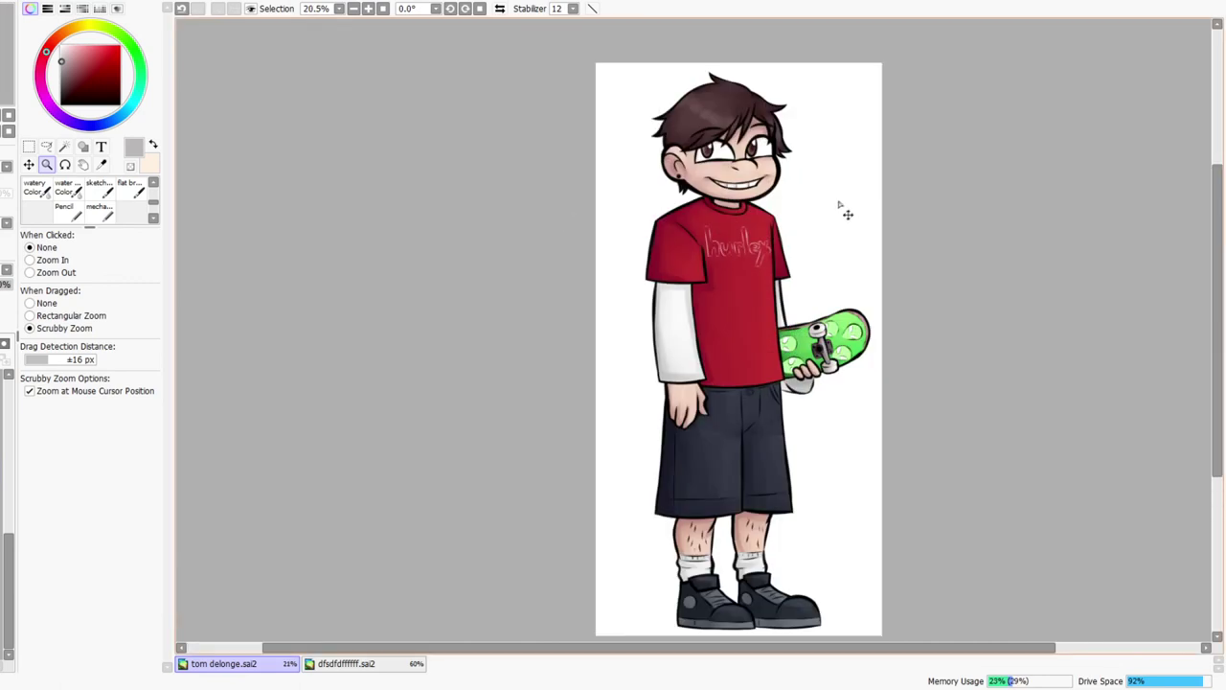
drag(858, 212, 823, 197)
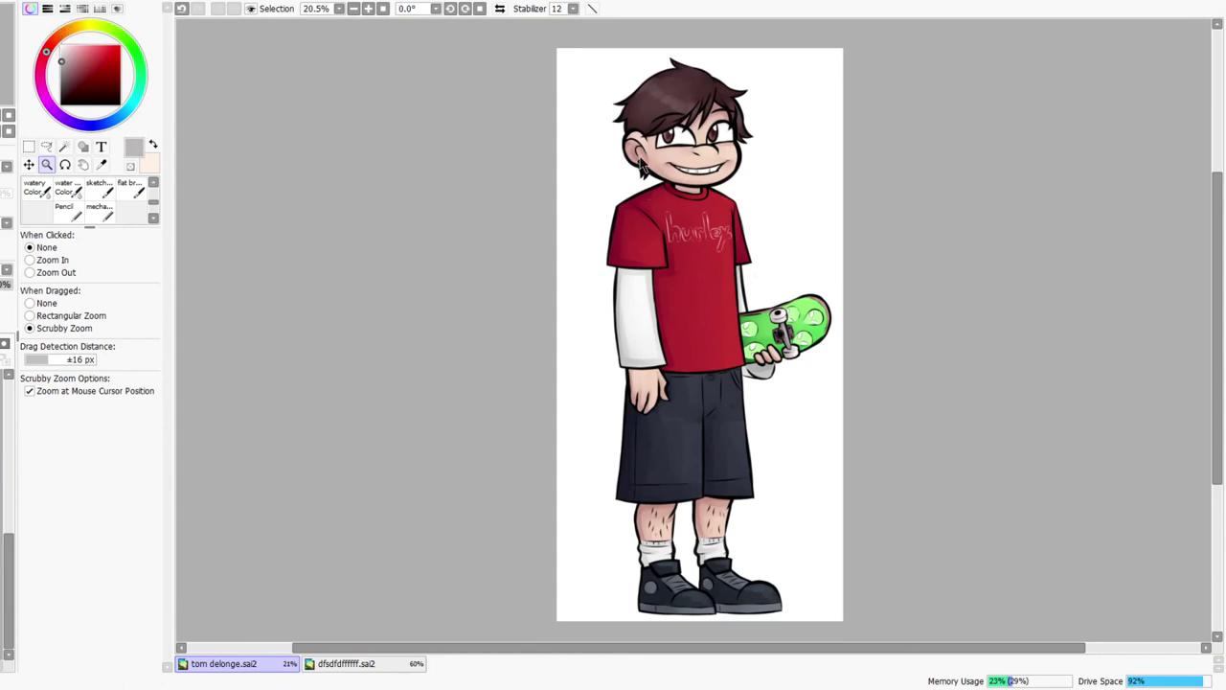
scroll(642, 242, right, 2)
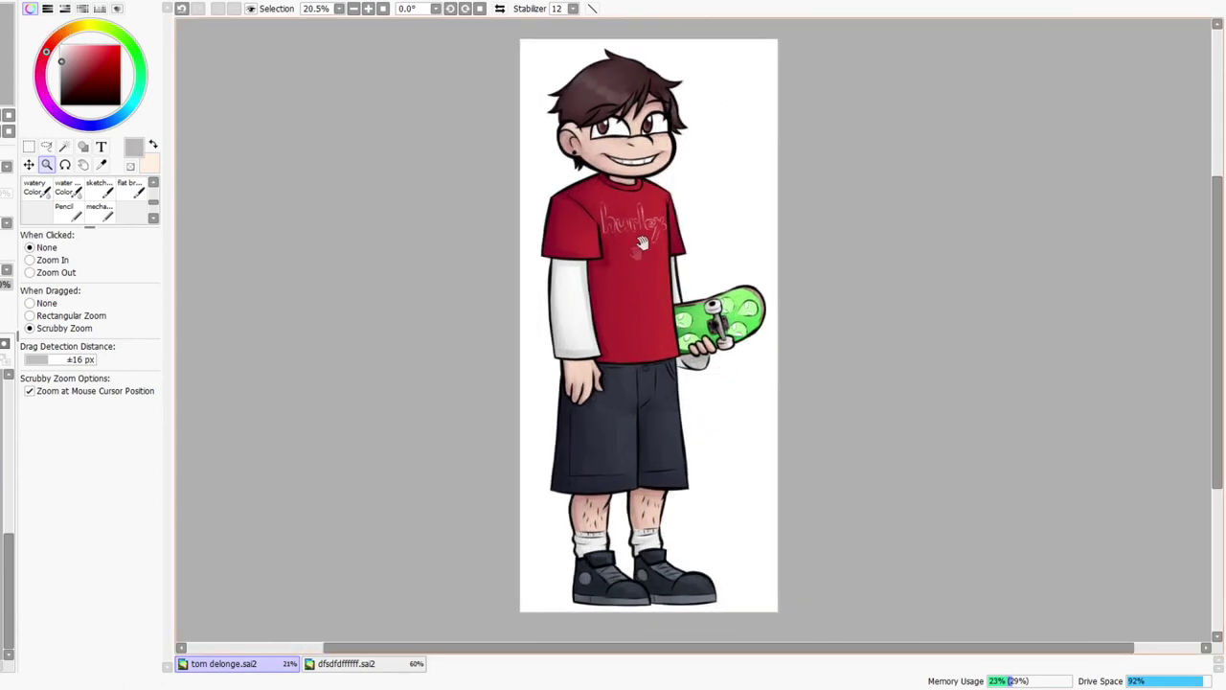
- Examine the cropped coloured character from head to shoes, including in the mirrored view
scroll(645, 185, down, 3)
scroll(649, 178, up, 3)
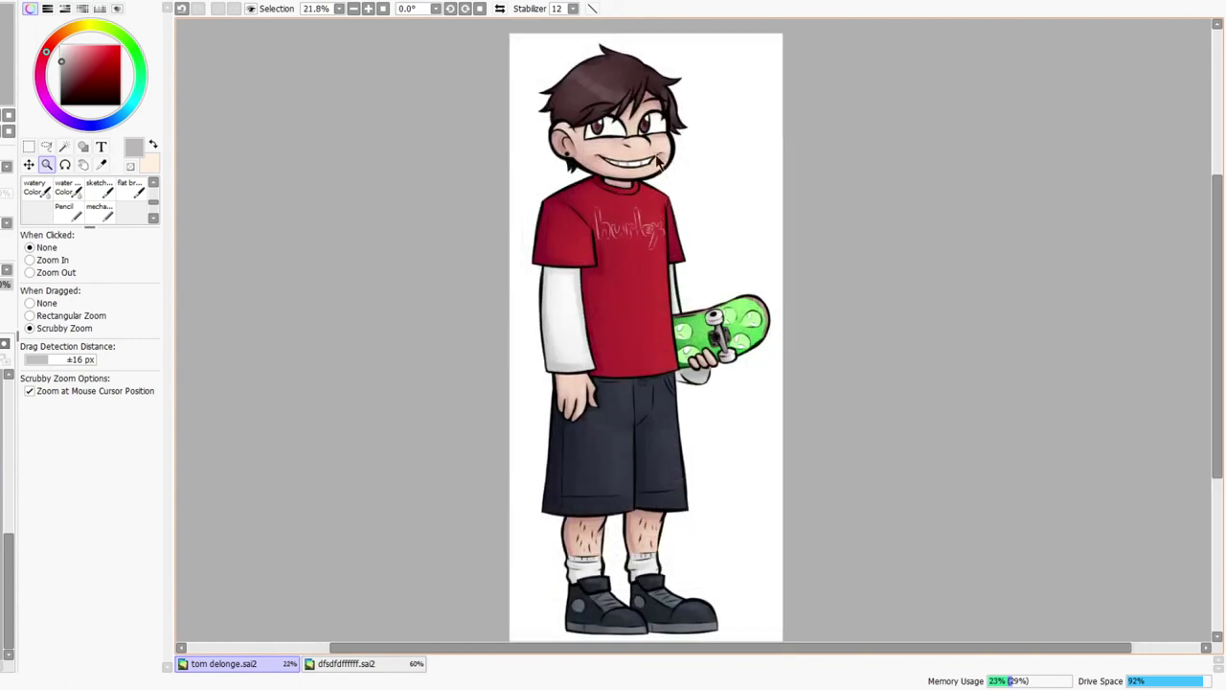
drag(642, 303, 626, 277)
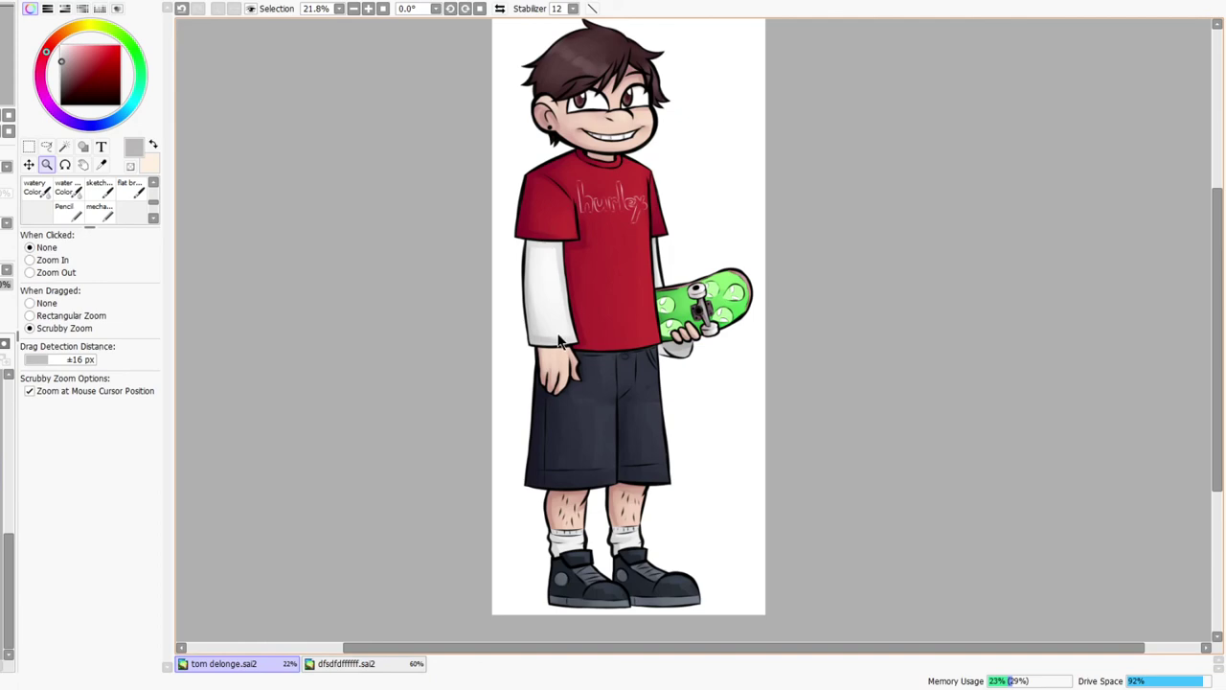
drag(659, 197, 688, 174)
drag(737, 139, 703, 245)
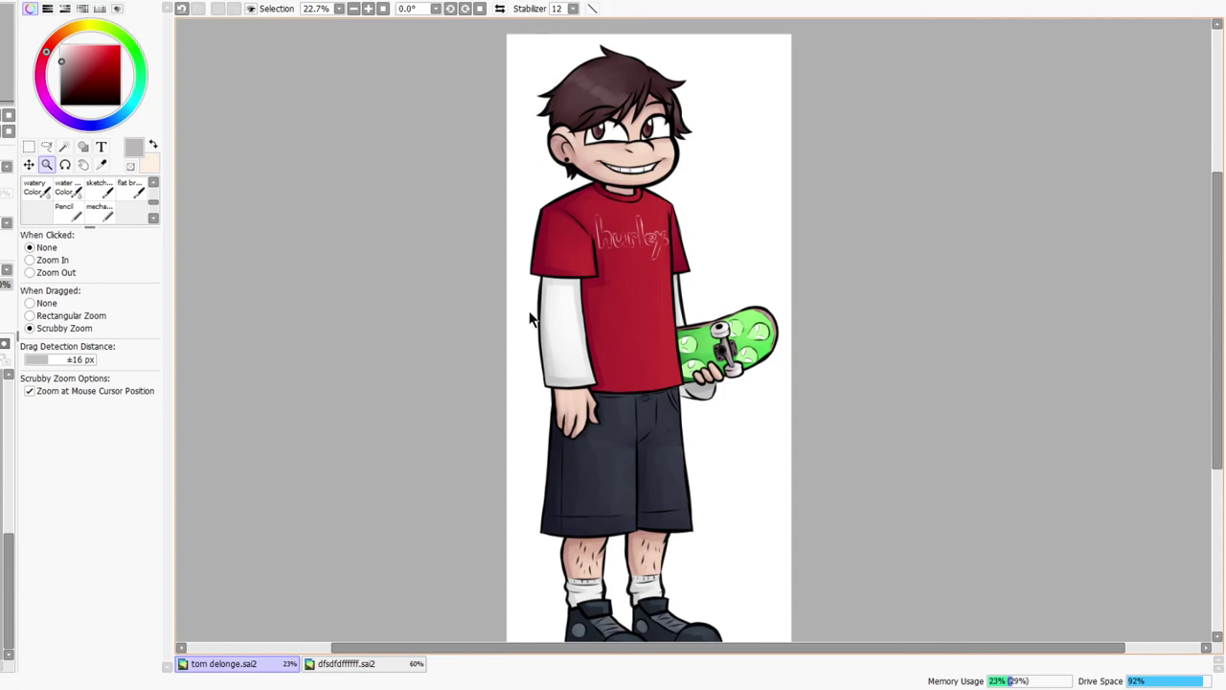
mouse_move(737, 204)
mouse_down()
mouse_move(725, 217)
mouse_move(736, 199)
mouse_up()
click(499, 8)
click(499, 7)
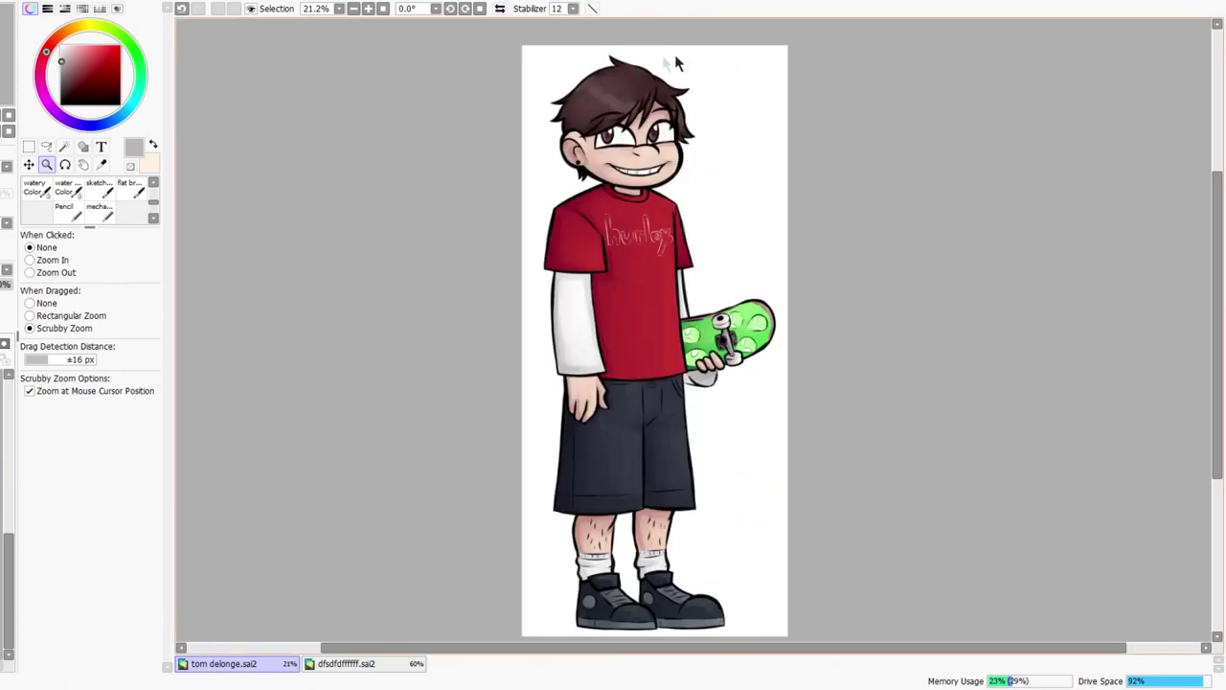
- Paint a light pink shine across the hair above the fringe with the watery Color brush at size 25
scroll(661, 55, up, 5)
click(35, 188)
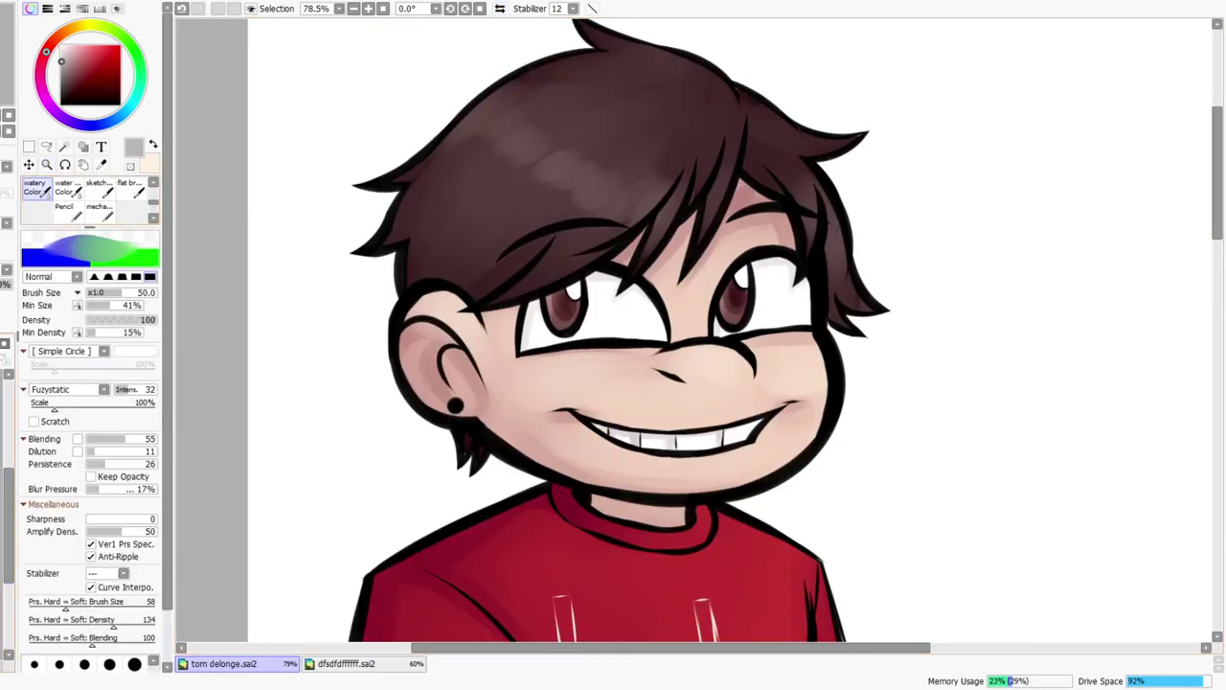
alt+click(498, 134)
drag(75, 64, 69, 53)
key(bracketleft)
key(bracketleft)
key(bracketleft)
key(bracketleft)
mouse_move(464, 125)
mouse_down()
mouse_move(498, 93)
mouse_move(511, 111)
mouse_move(498, 119)
mouse_move(566, 171)
mouse_move(631, 205)
mouse_move(676, 183)
mouse_move(661, 218)
mouse_move(661, 205)
mouse_move(689, 203)
mouse_up()
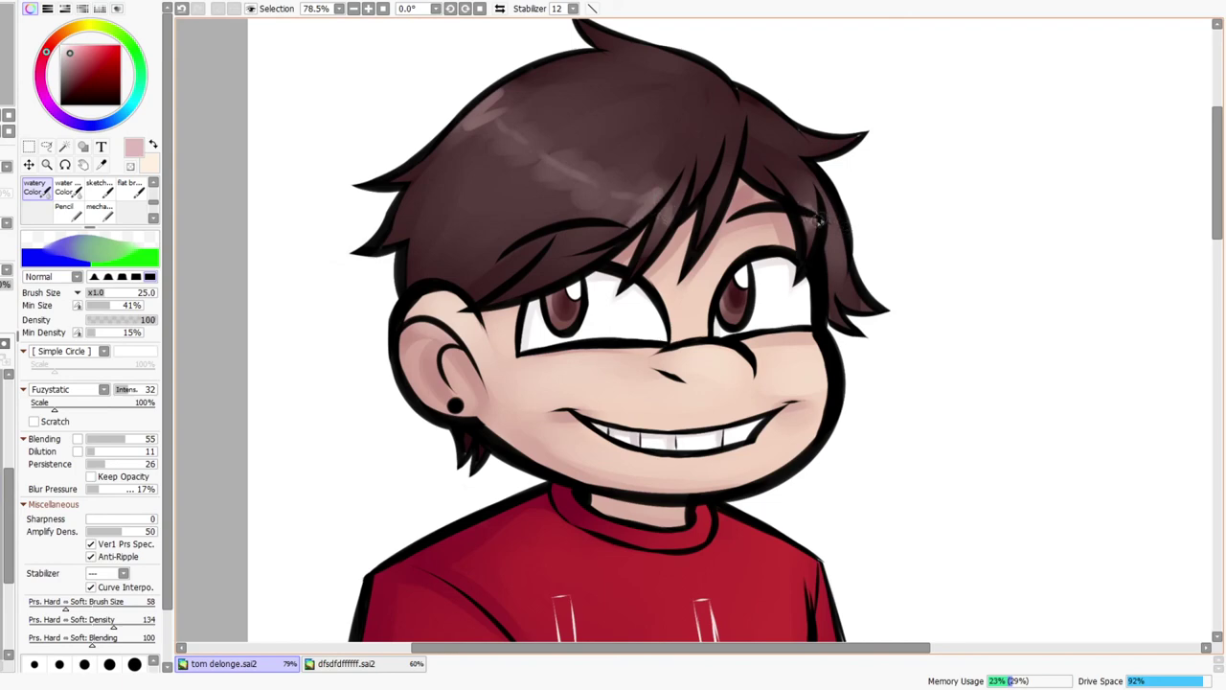
- Examine the character with the new hair shine at several zoom levels and in the mirrored view
key(ctrl+space)
drag(859, 207, 858, 324)
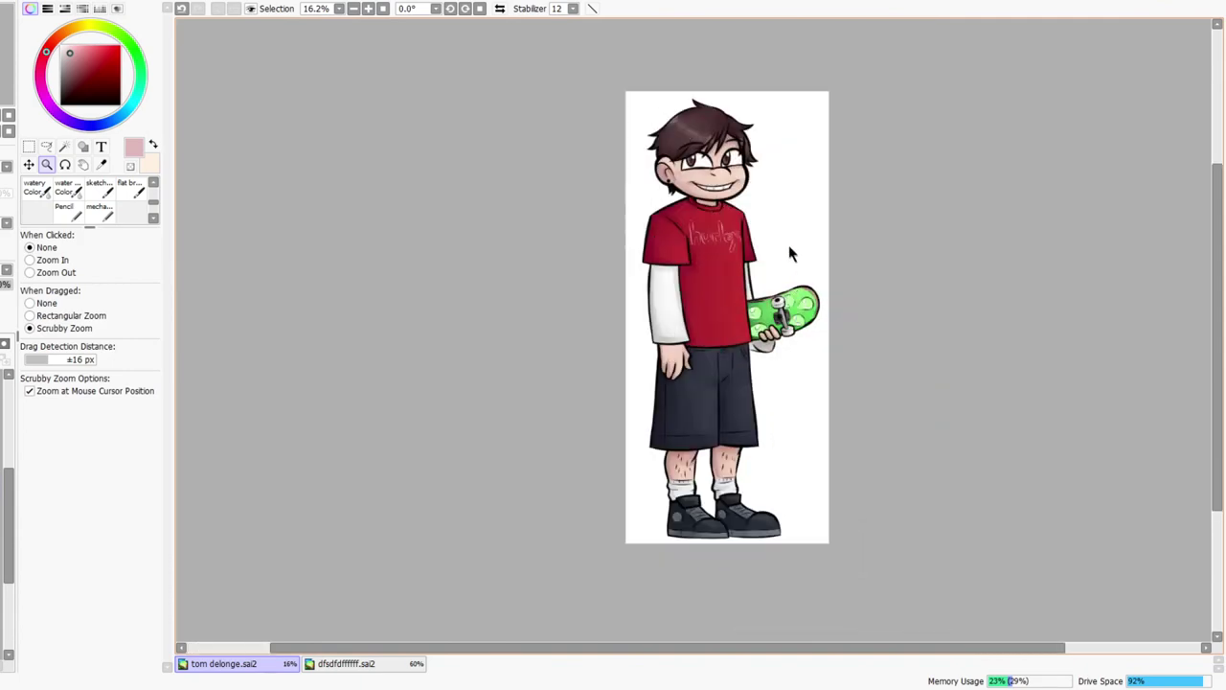
scroll(795, 273, up, 2)
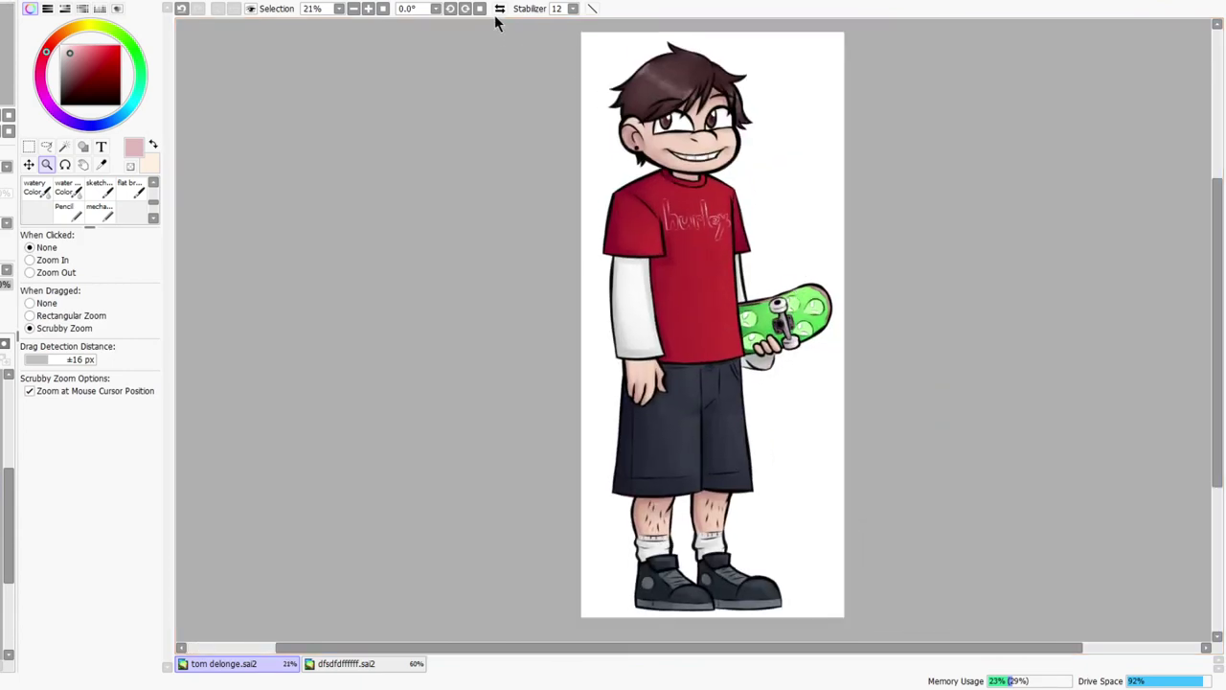
click(499, 9)
click(499, 9)
scroll(865, 263, up, 4)
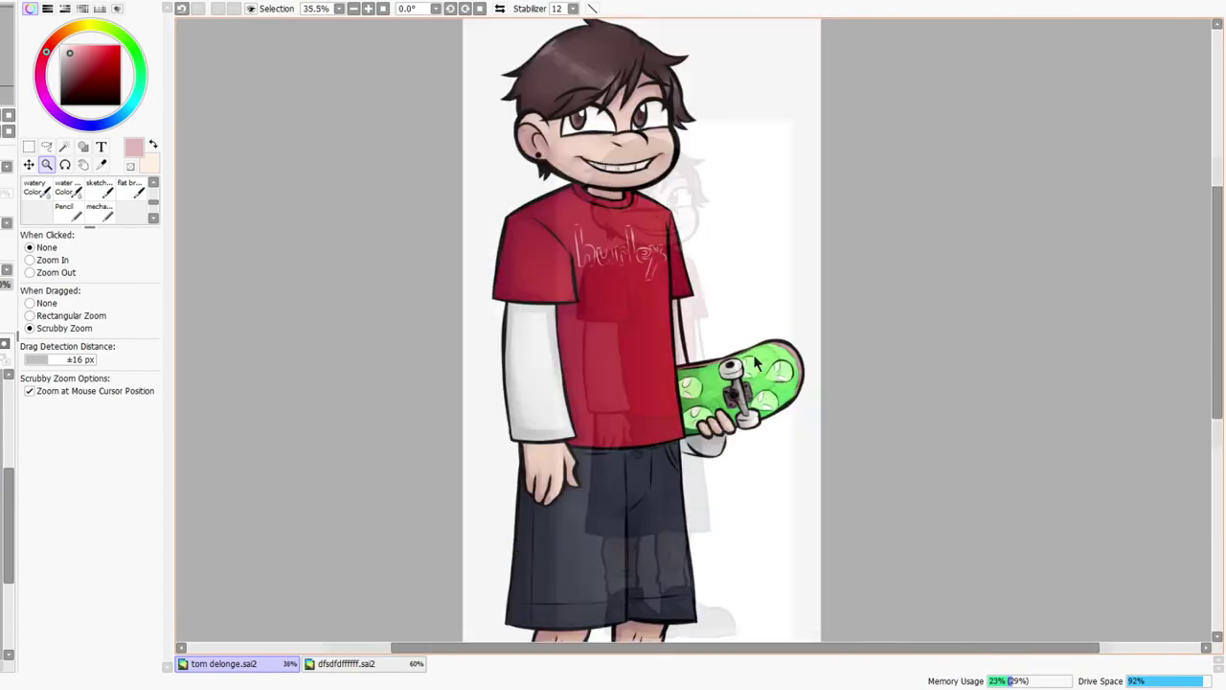
scroll(790, 343, up, 3)
scroll(790, 343, down, 3)
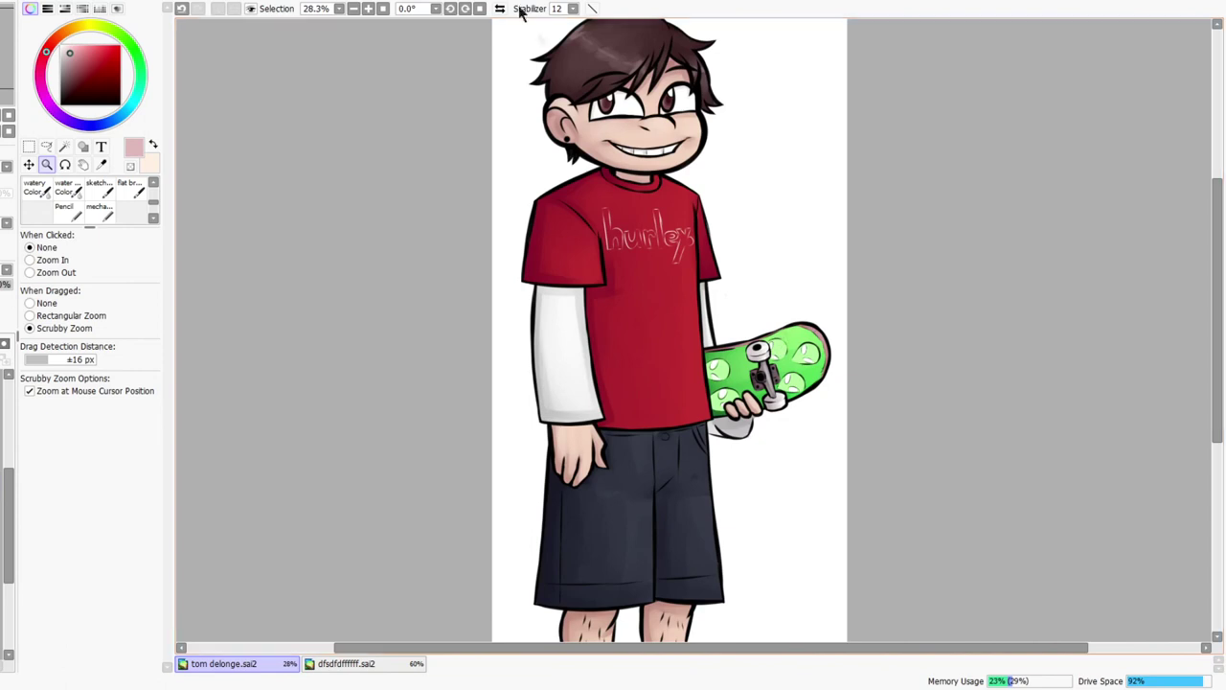
click(499, 9)
click(499, 9)
scroll(738, 230, down, 2)
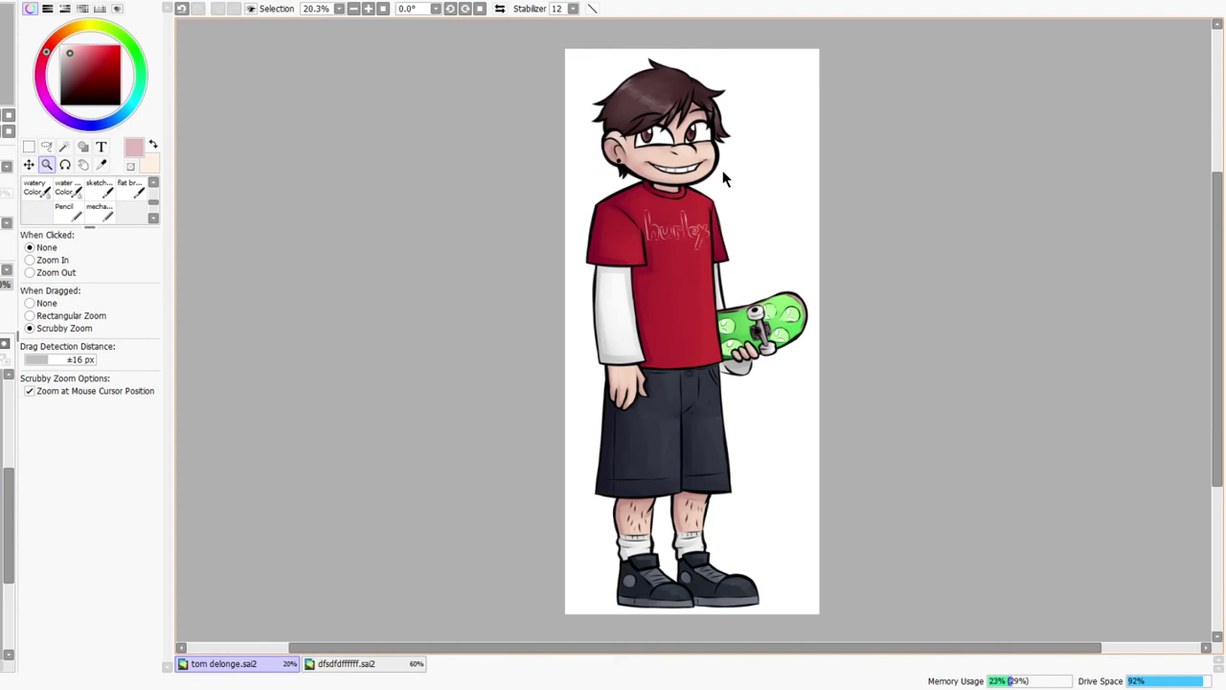
- Remove the skateboard's green base colour and restore it
click(2, 479)
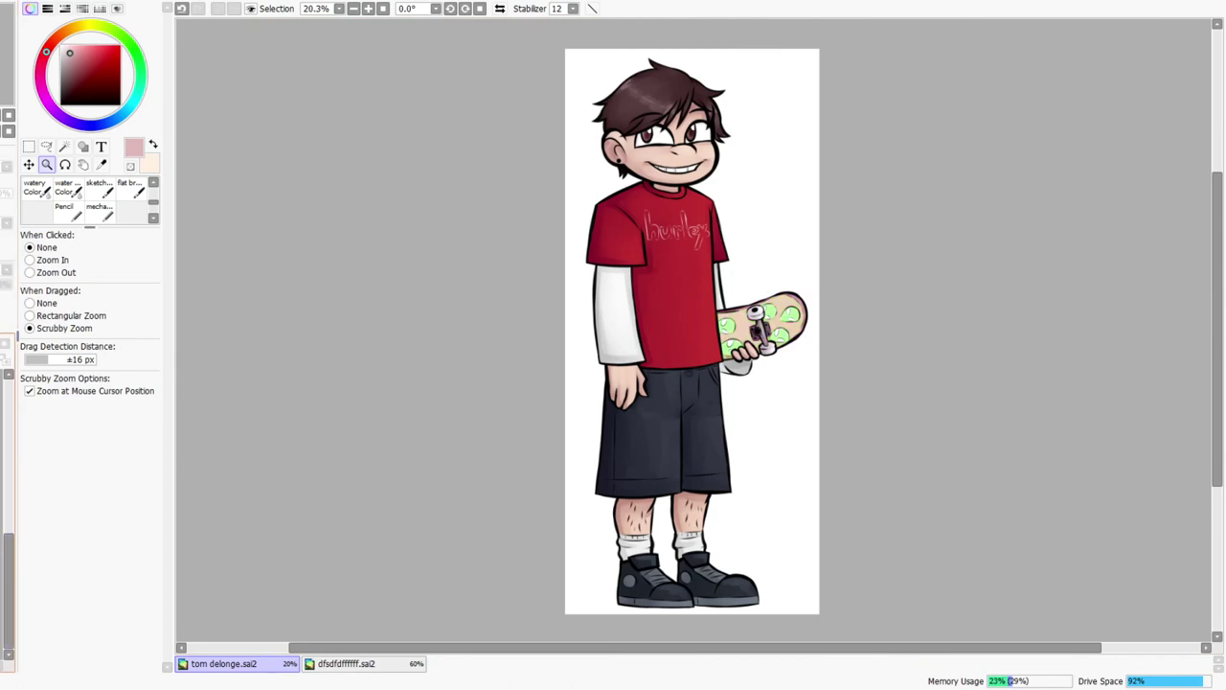
key(ctrl+y)
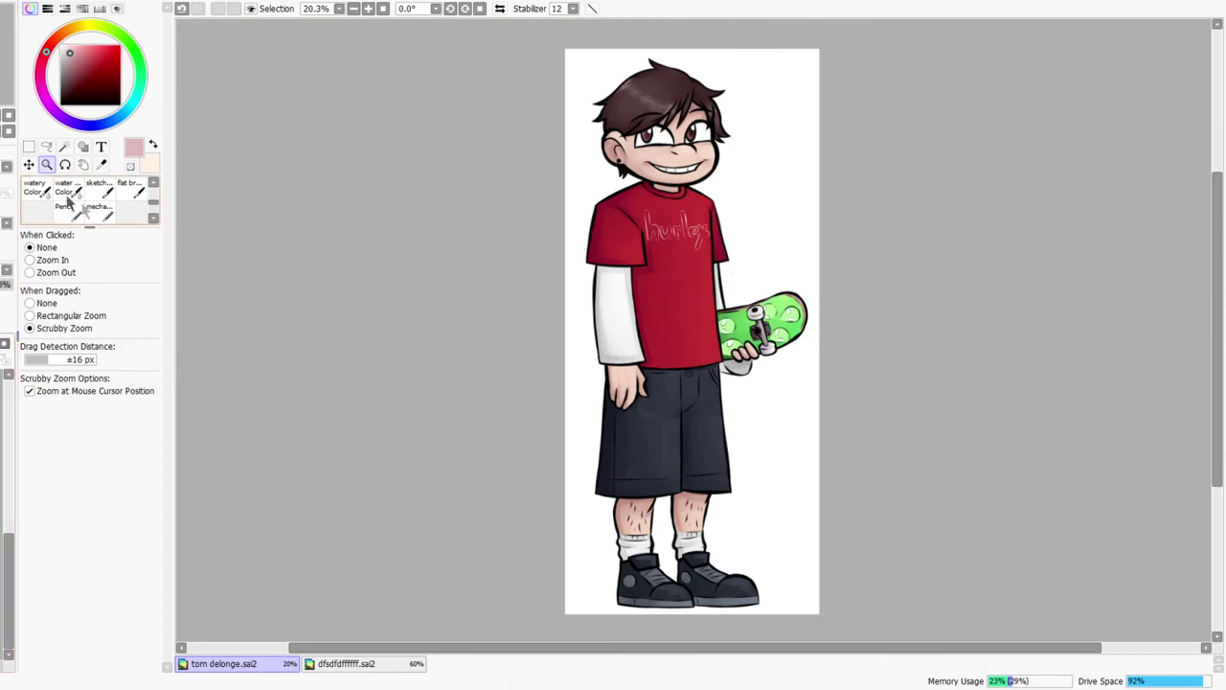
- Paint the skateboard's base colour blue with the watery Color brush at size 450, leaving the light green spots unpainted
click(34, 188)
click(99, 125)
click(91, 59)
key(])
key(])
key(])
key(])
key(])
key(])
key(])
key(])
key(])
key(])
key(])
key(])
key(])
key(])
key(])
key(])
key(])
mouse_move(749, 314)
mouse_down()
mouse_move(730, 331)
mouse_move(738, 369)
mouse_move(778, 363)
mouse_move(753, 274)
mouse_move(757, 316)
mouse_up()
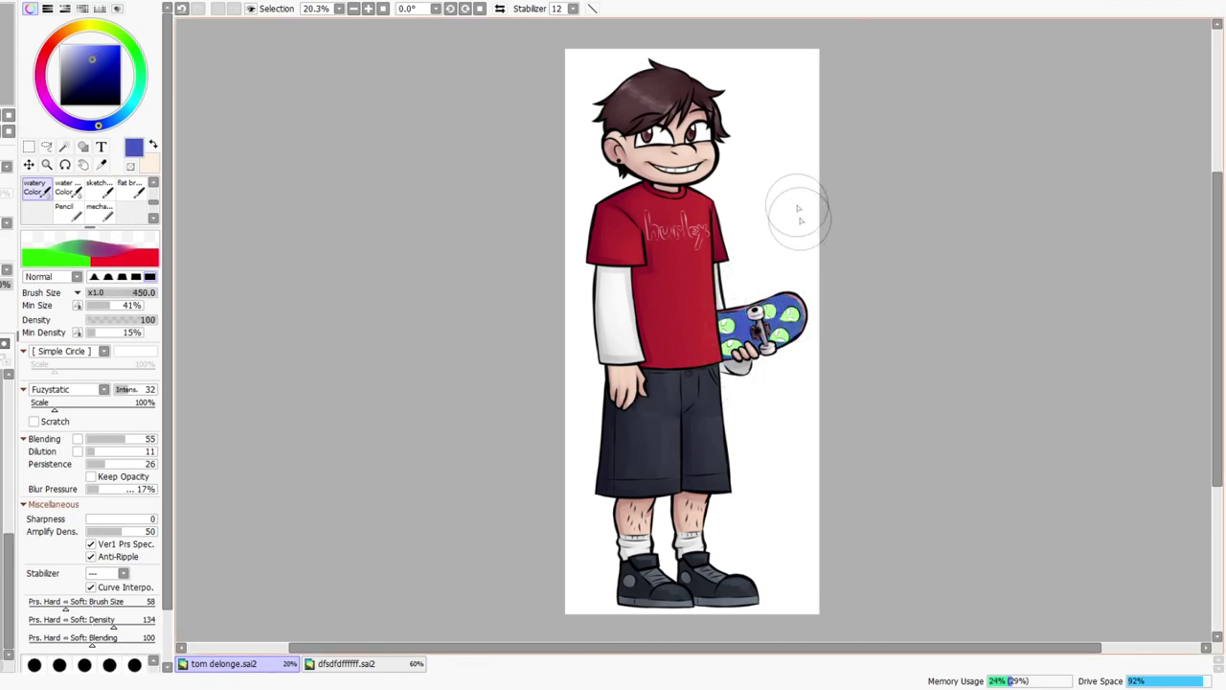
- Try a saturated red as the skateboard's base colour
click(49, 45)
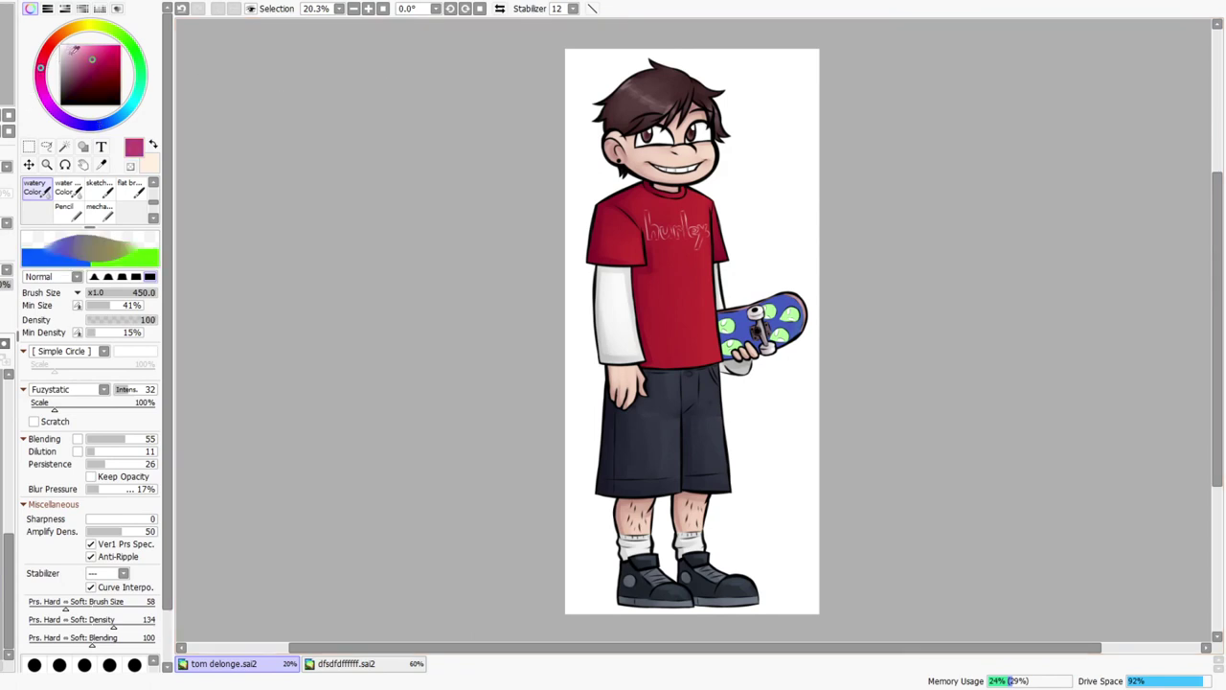
click(104, 59)
mouse_move(735, 287)
mouse_down()
mouse_move(762, 269)
mouse_move(770, 387)
mouse_move(715, 346)
mouse_move(699, 313)
mouse_move(766, 342)
mouse_up()
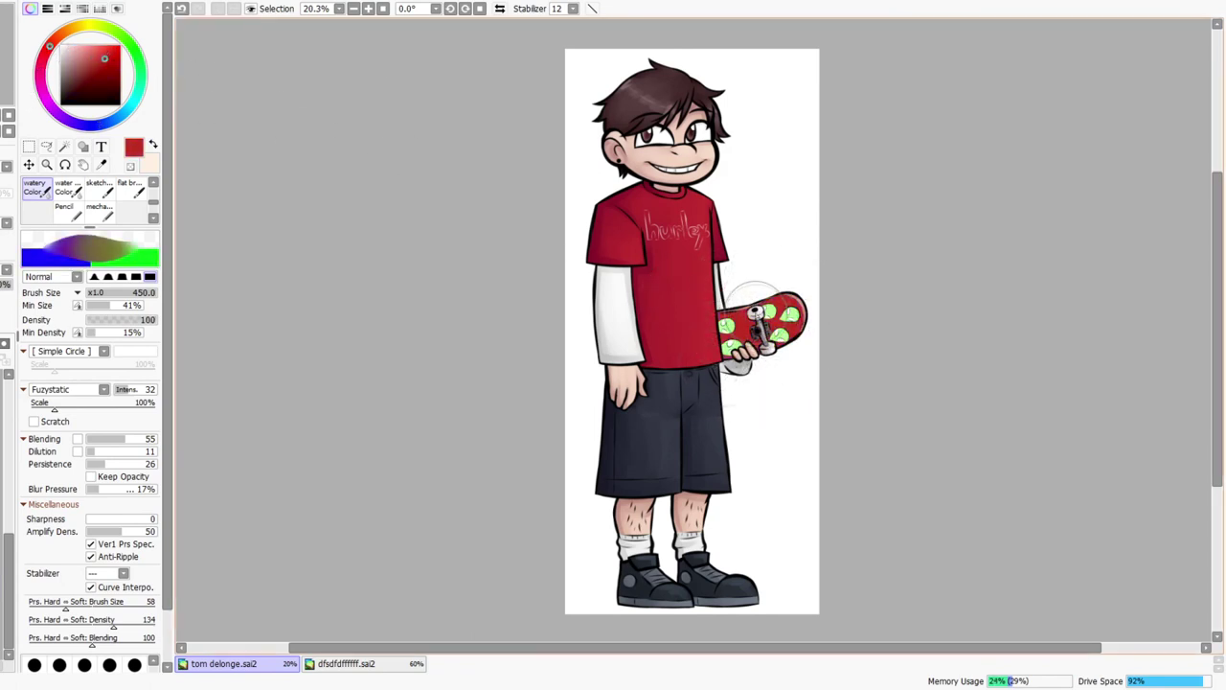
- Repaint the skateboard's base with the dark colour sampled from the shorts, followed by a lighter muted blue of the same hue
alt+click(703, 399)
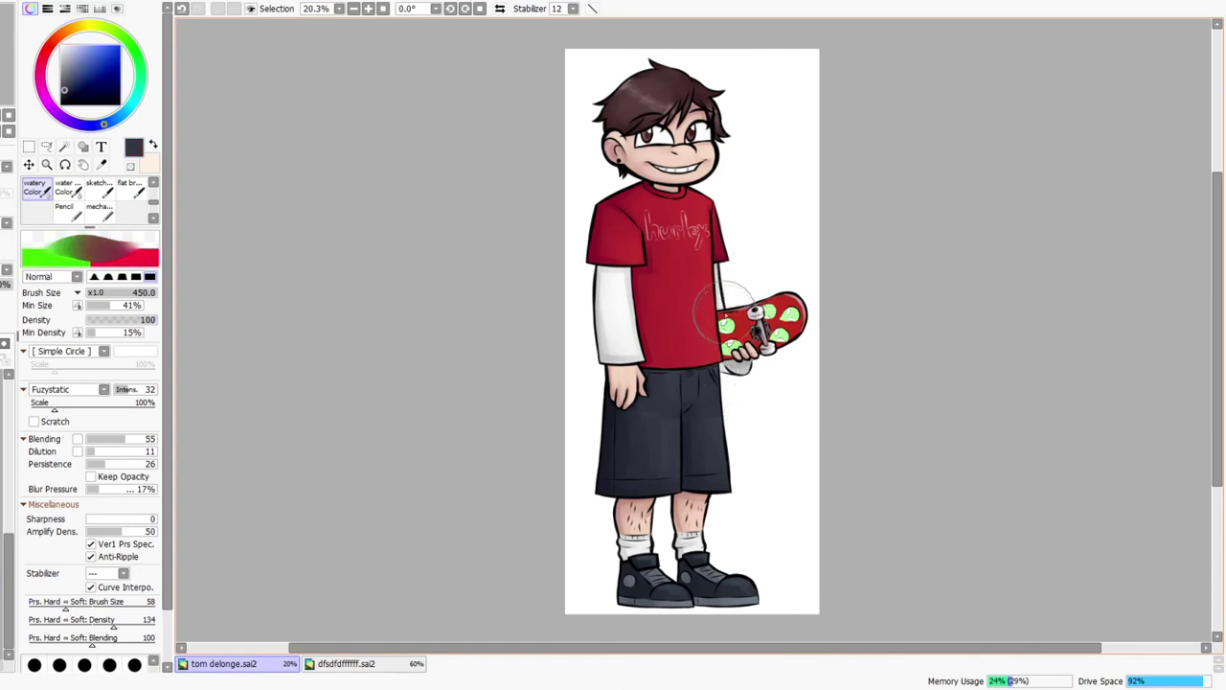
mouse_move(758, 289)
mouse_down()
mouse_move(732, 340)
mouse_move(757, 320)
mouse_move(737, 330)
mouse_up()
click(80, 70)
mouse_move(714, 283)
mouse_down()
mouse_move(778, 295)
mouse_move(761, 310)
mouse_move(799, 304)
mouse_move(725, 355)
mouse_up()
- Check the blue skateboard in the mirrored view and shift its base colour to purple
key(ctrl+space)
mouse_move(782, 247)
mouse_down()
mouse_move(804, 226)
mouse_move(797, 252)
mouse_up()
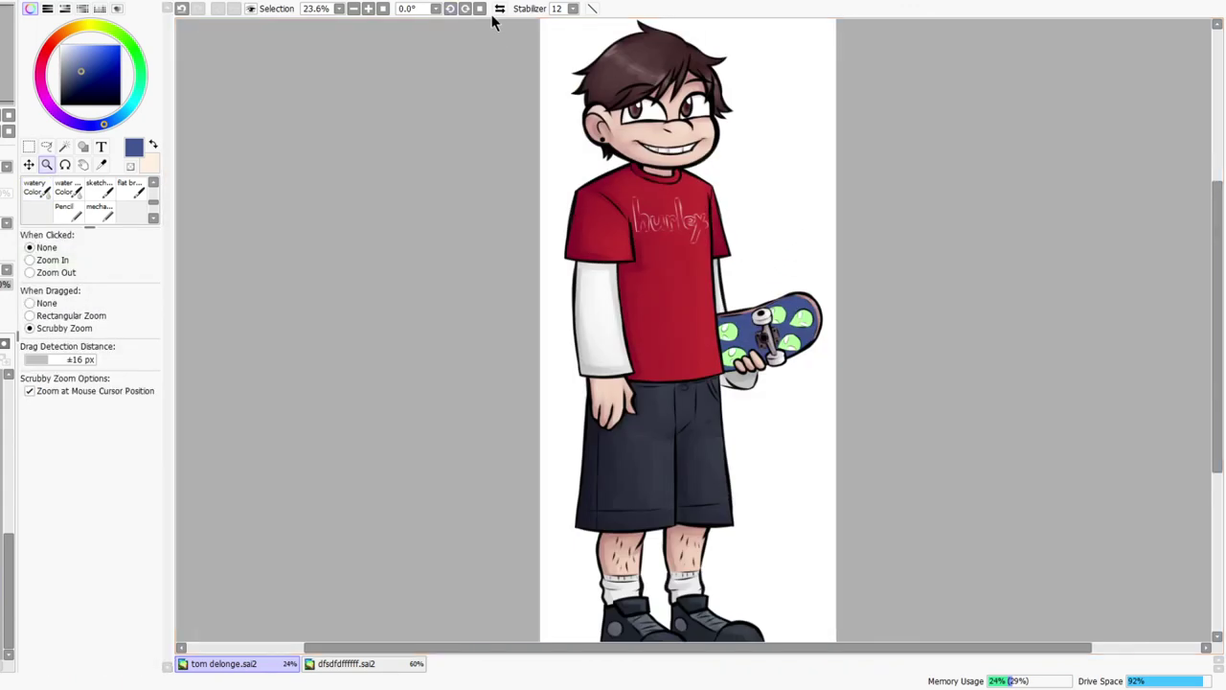
click(499, 9)
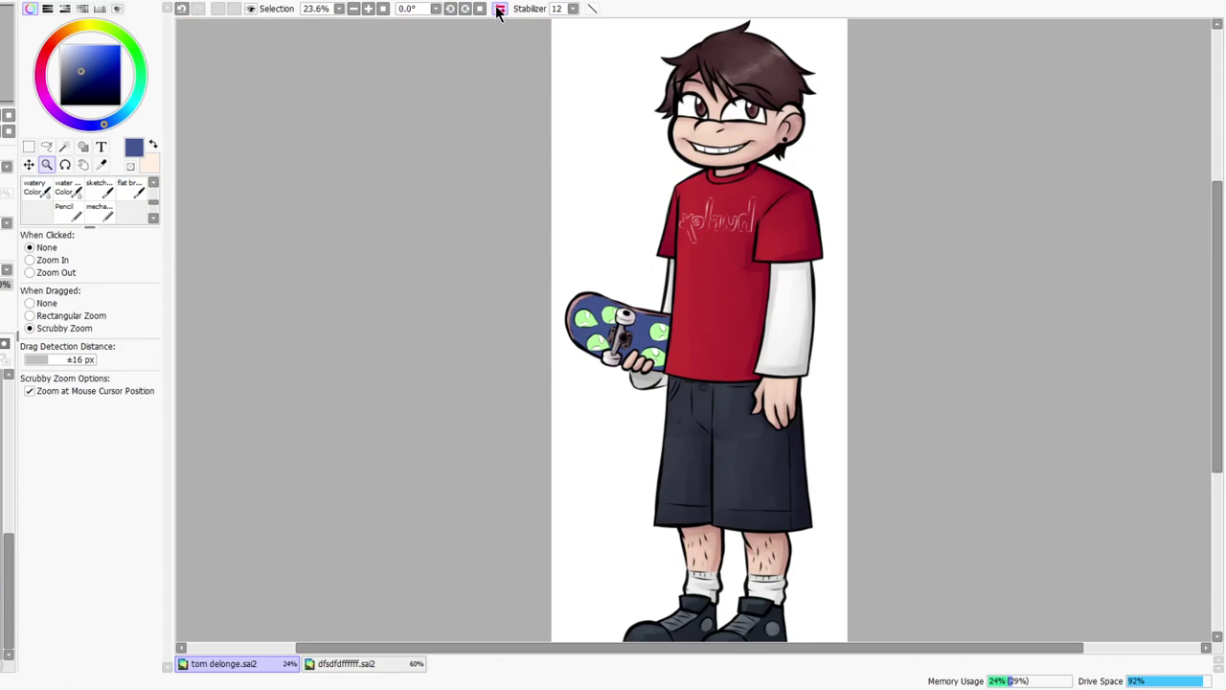
click(499, 9)
drag(777, 337, 788, 478)
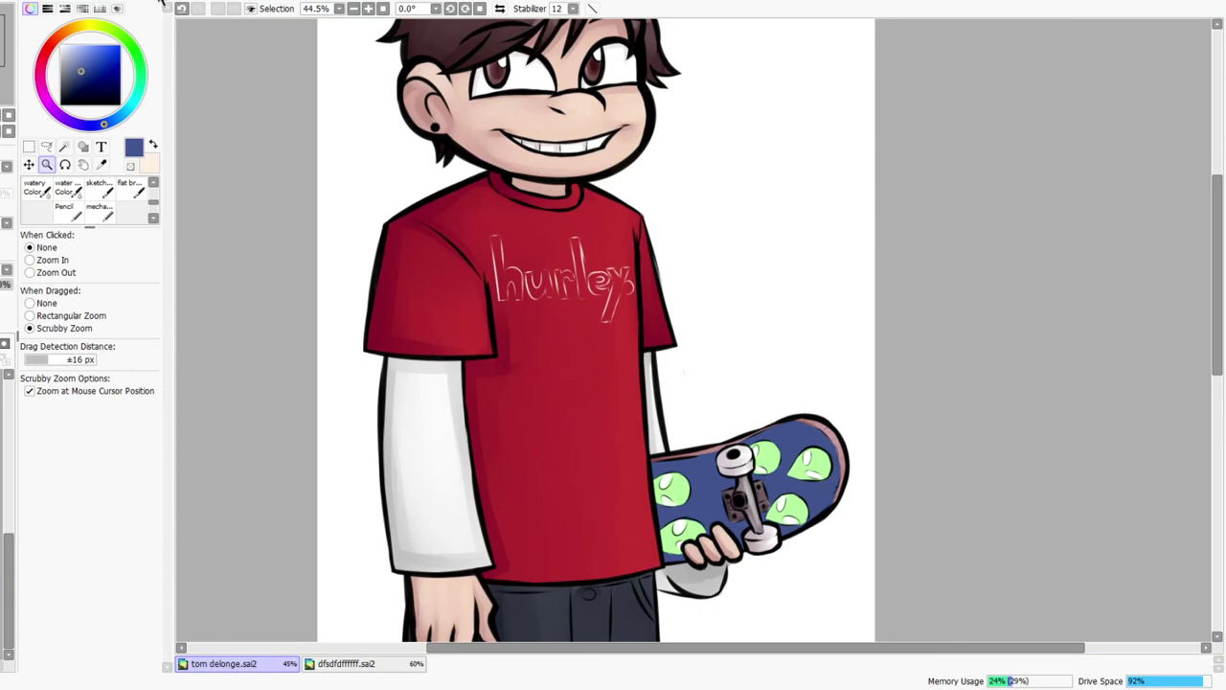
click(254, 23)
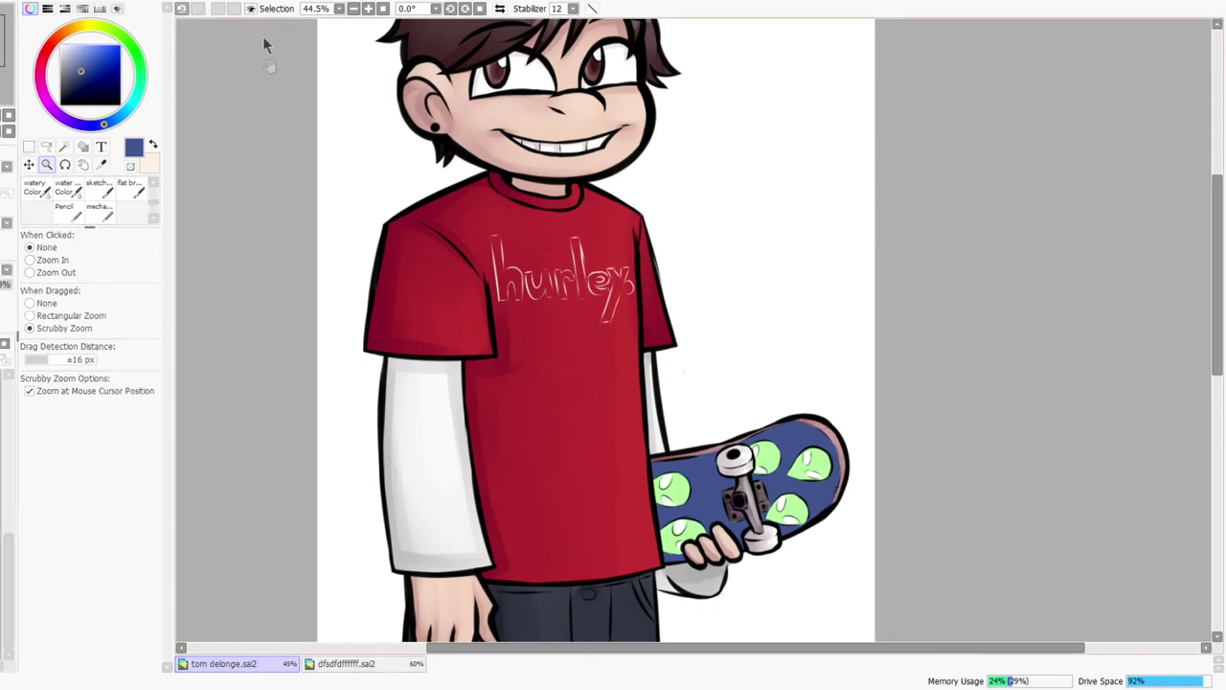
drag(185, 292, 228, 302)
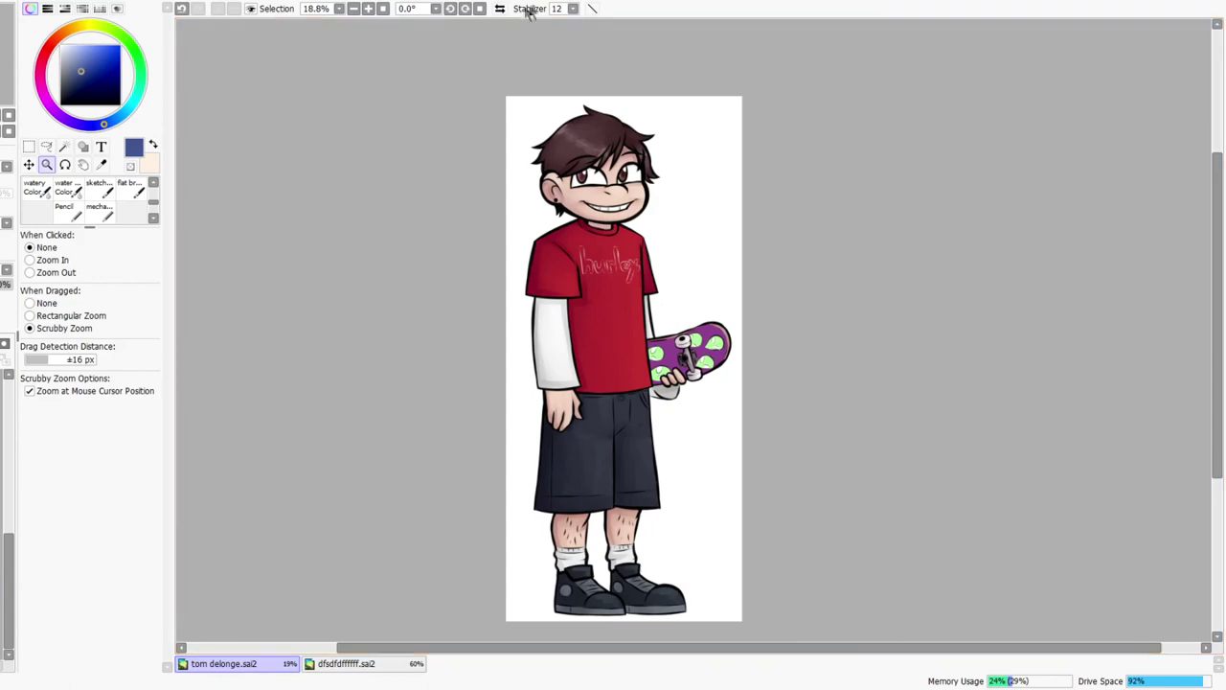
- Examine the whole character with the purple skateboard in the mirrored and normal views
click(500, 8)
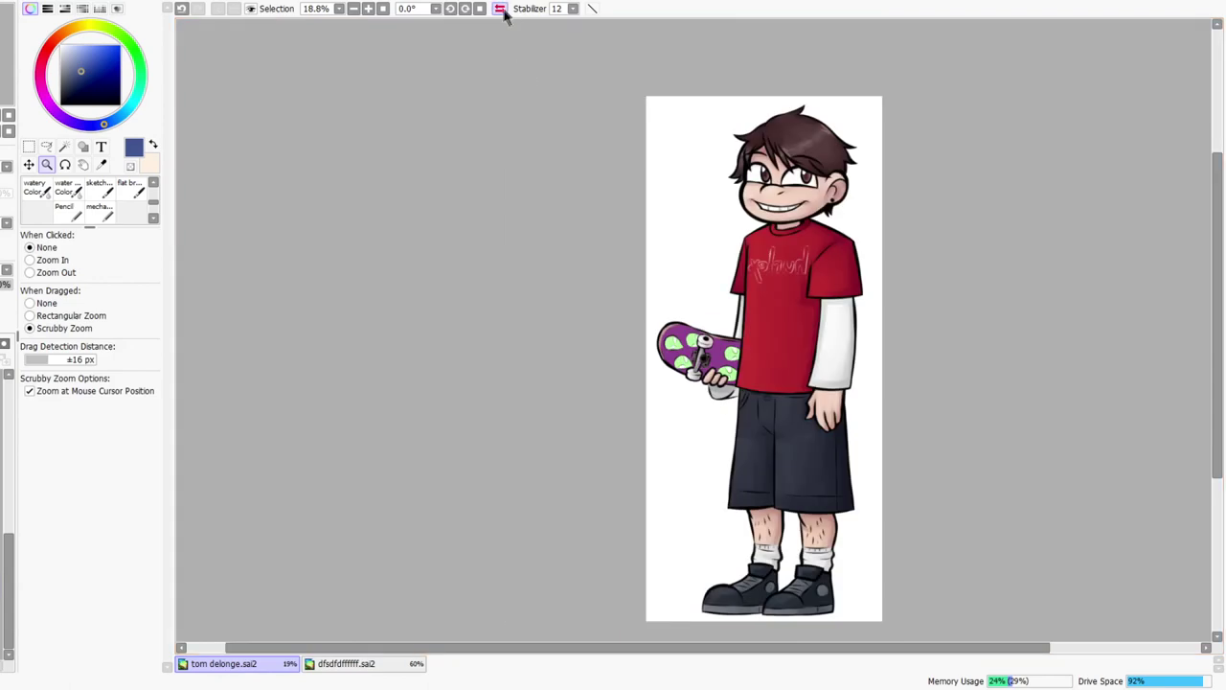
click(500, 8)
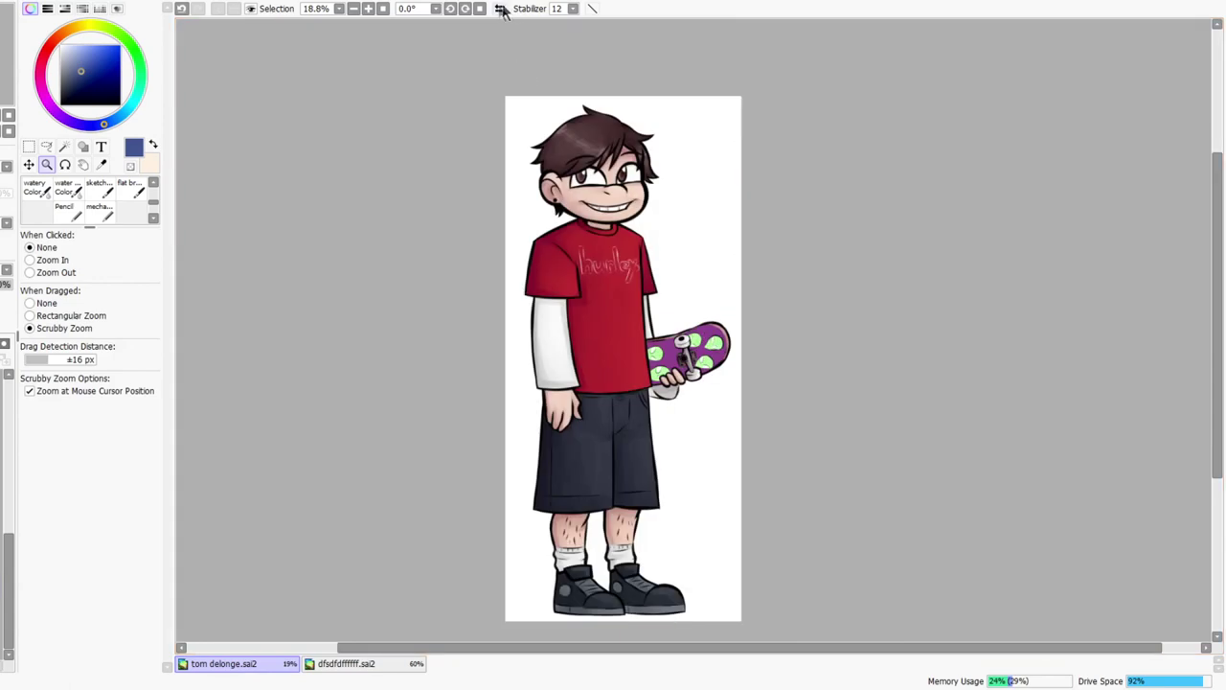
click(500, 9)
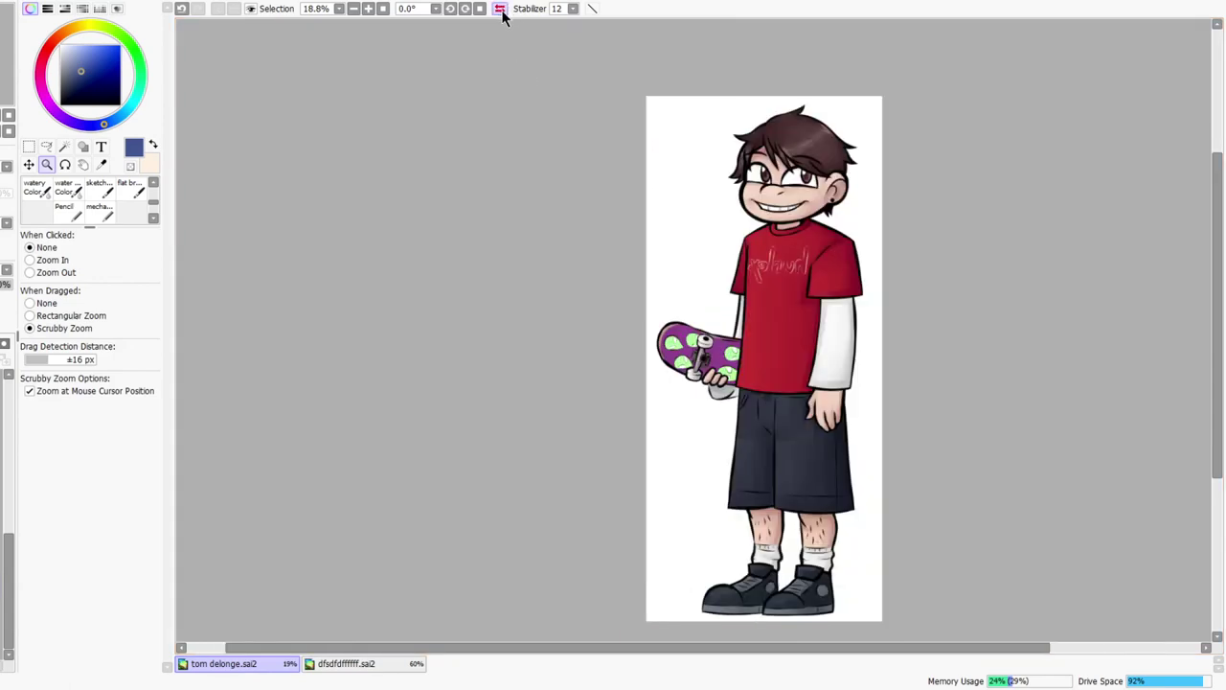
click(500, 9)
drag(610, 359, 634, 324)
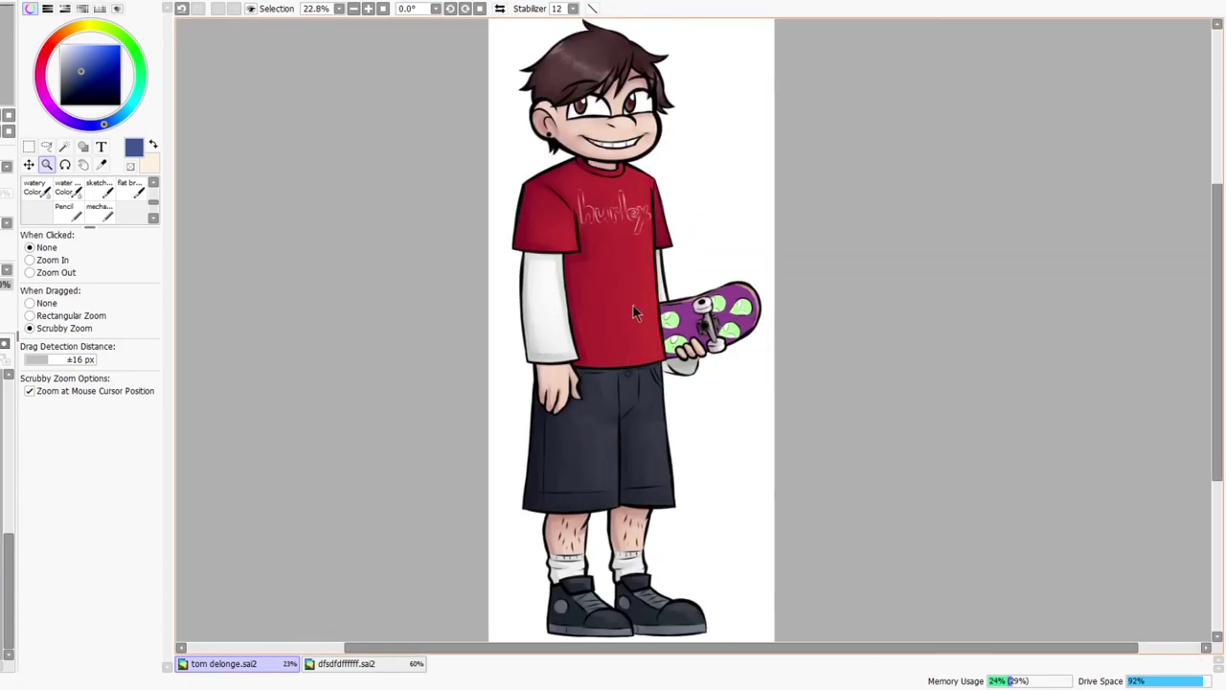